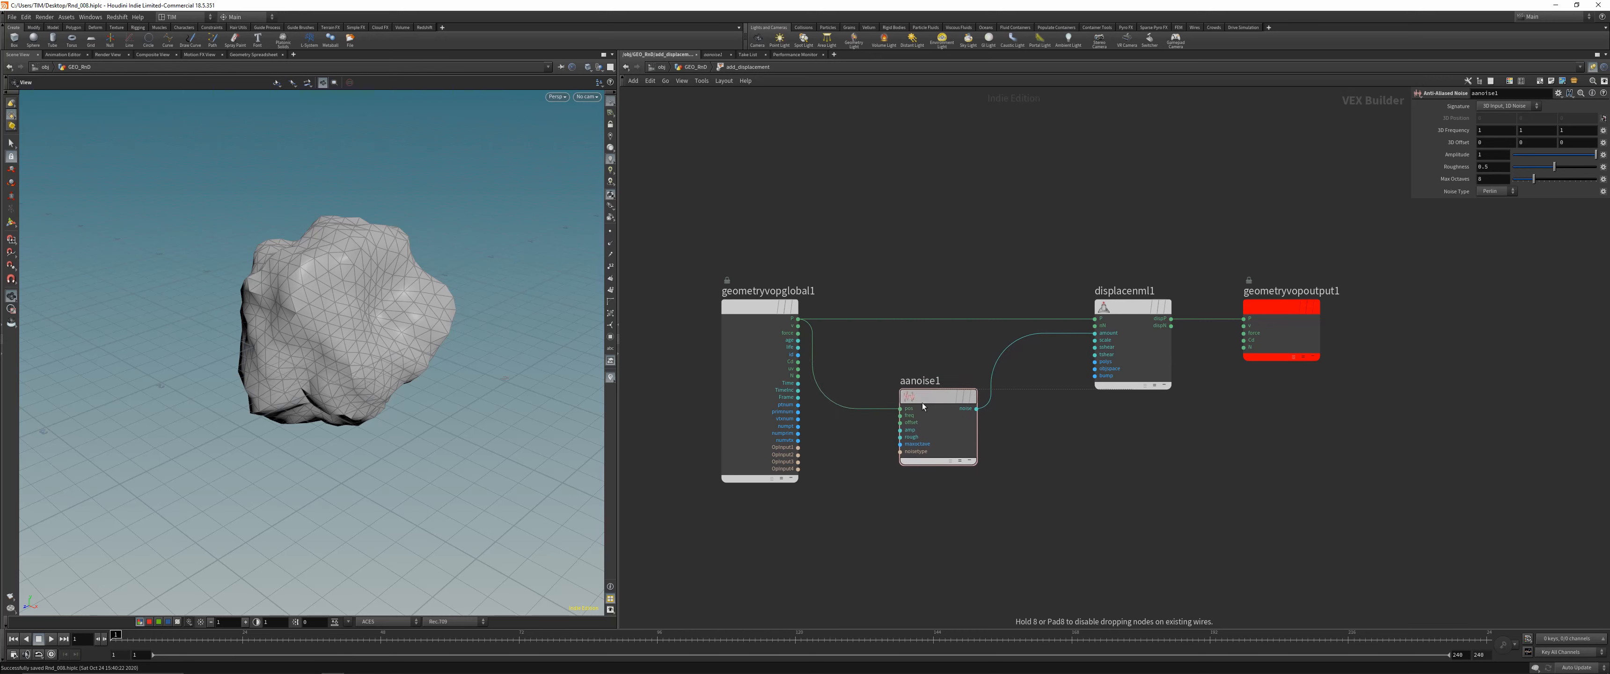
pyautogui.moveTo(870, 544); pyautogui.dragTo(1157, 335)
pyautogui.click(1025, 368)
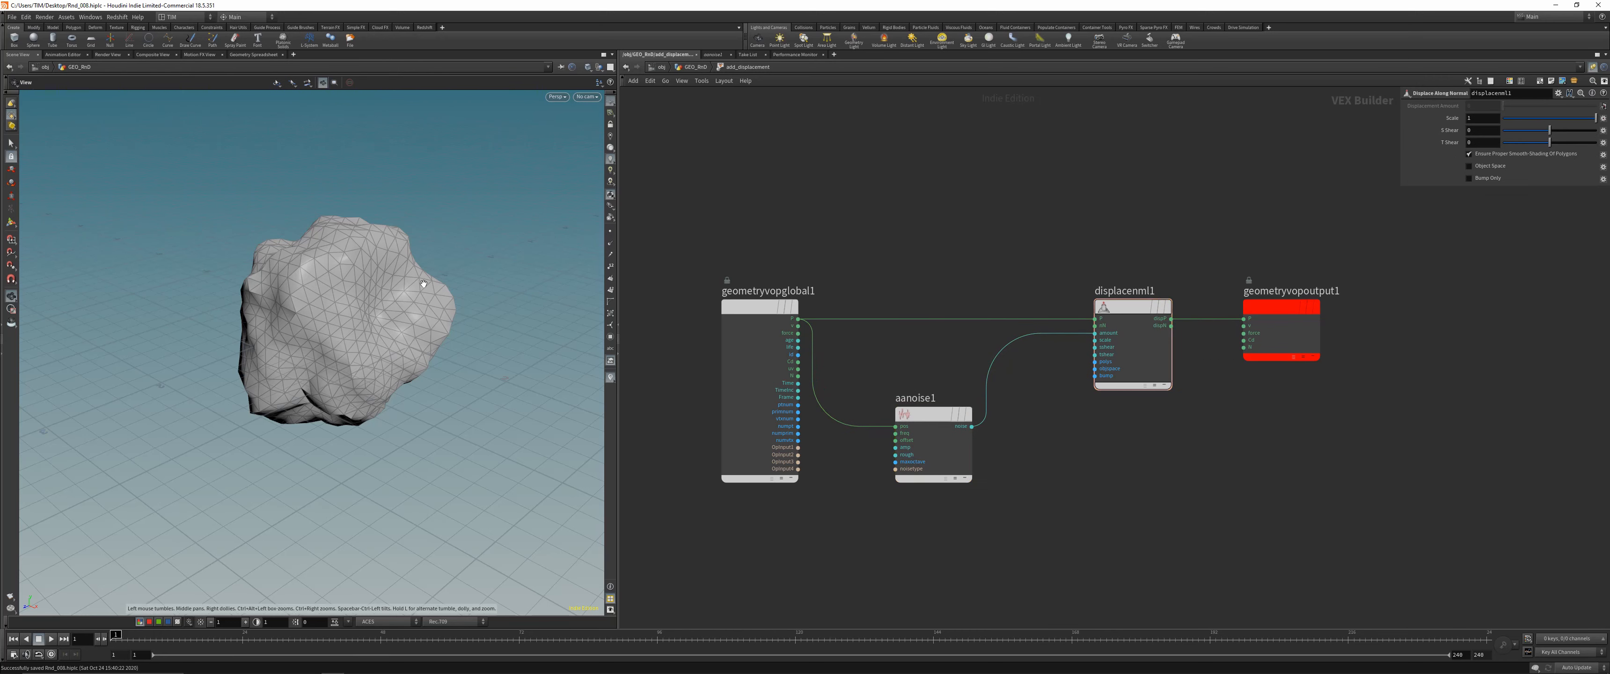
pyautogui.moveTo(375, 340); pyautogui.dragTo(425, 315)
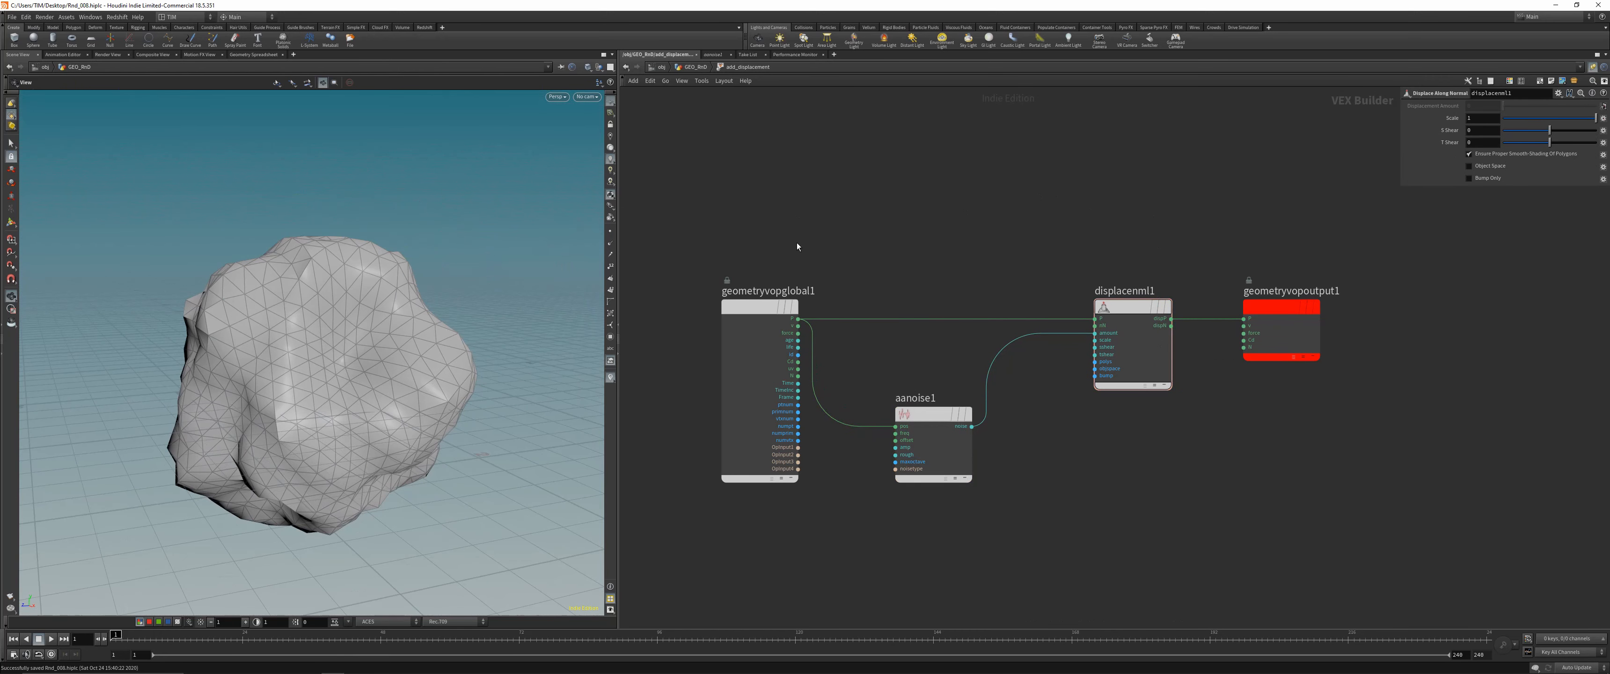
# Return to the geometry network and set sphere1's frequency to 25
pyautogui.press('u')
pyautogui.doubleClick(1527, 188)
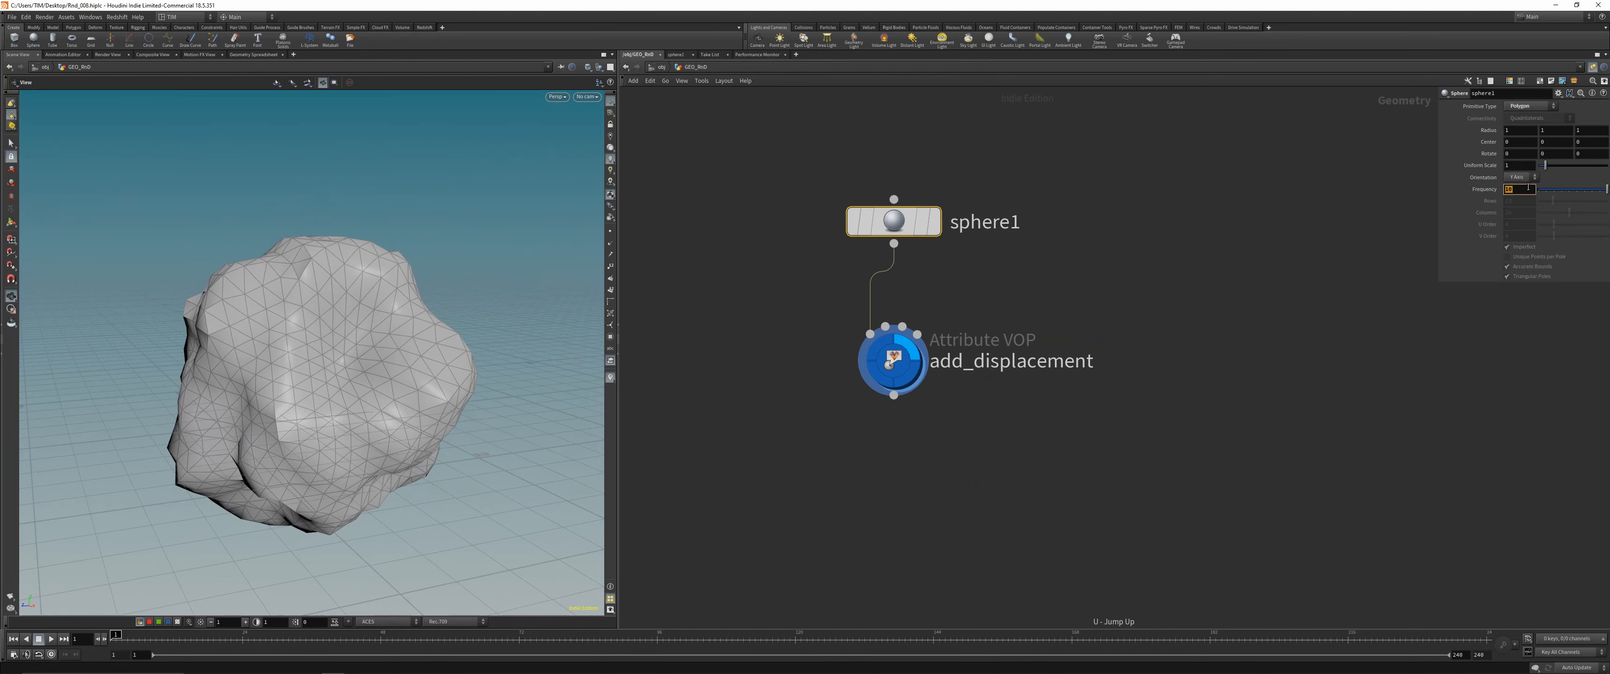
pyautogui.write('25')
pyautogui.press('Return')
# Set sphere1's frequency to 500, and examine the detailed rock surface and the geometry information of add_displacement
pyautogui.doubleClick(1524, 188)
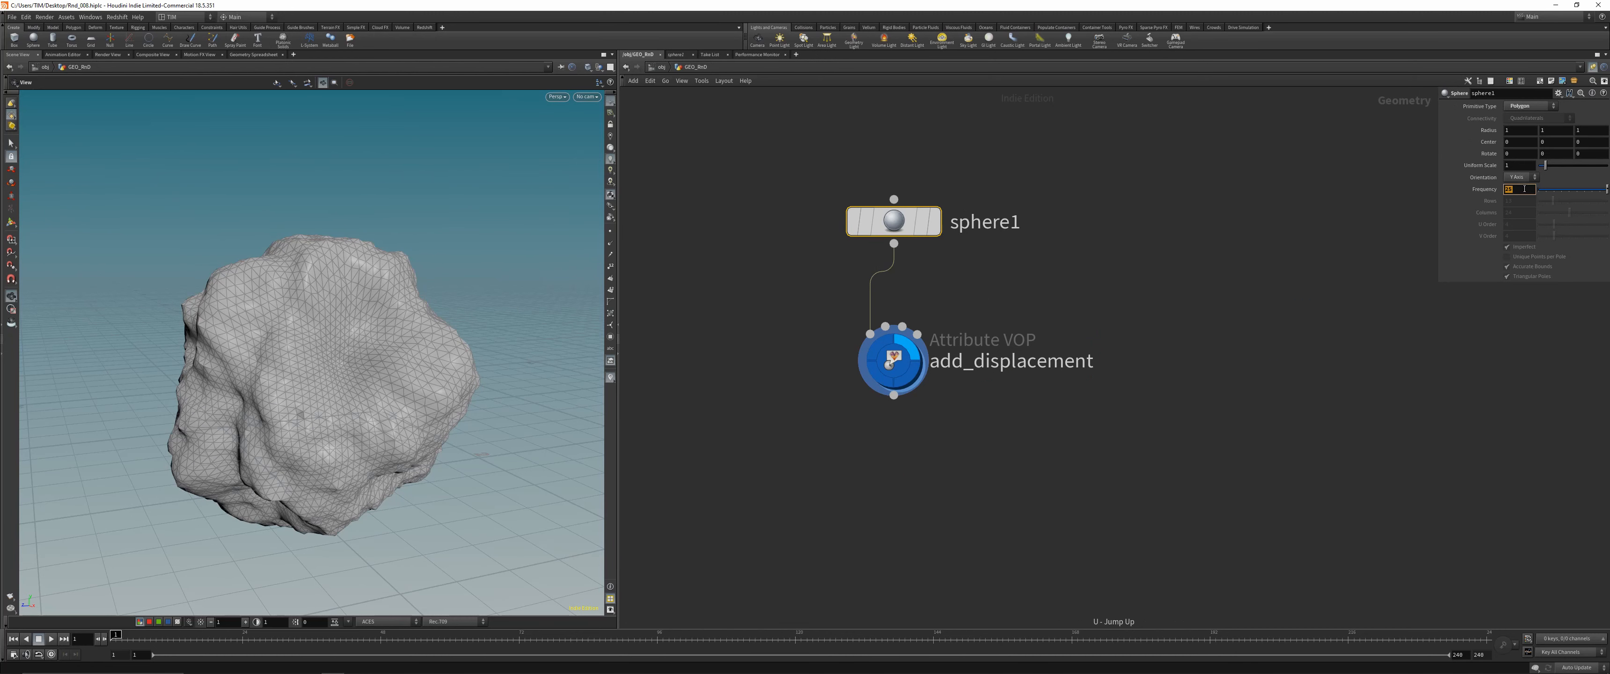
pyautogui.press('Return')
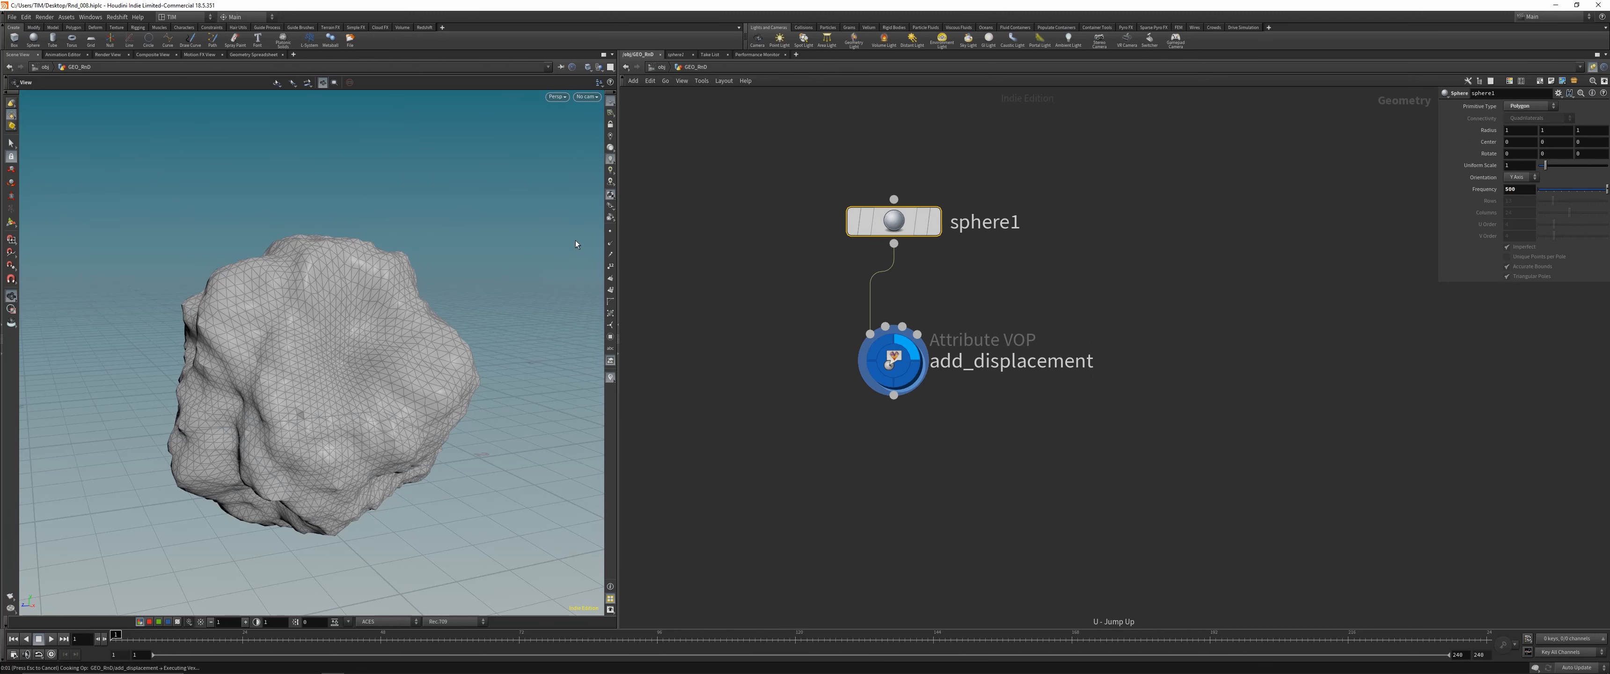
pyautogui.moveTo(266, 377); pyautogui.dragTo(273, 377)
pyautogui.moveTo(273, 378); pyautogui.dragTo(388, 449, button='right')
pyautogui.moveTo(388, 449); pyautogui.dragTo(334, 332)
pyautogui.moveTo(334, 332); pyautogui.dragTo(387, 337, button='right')
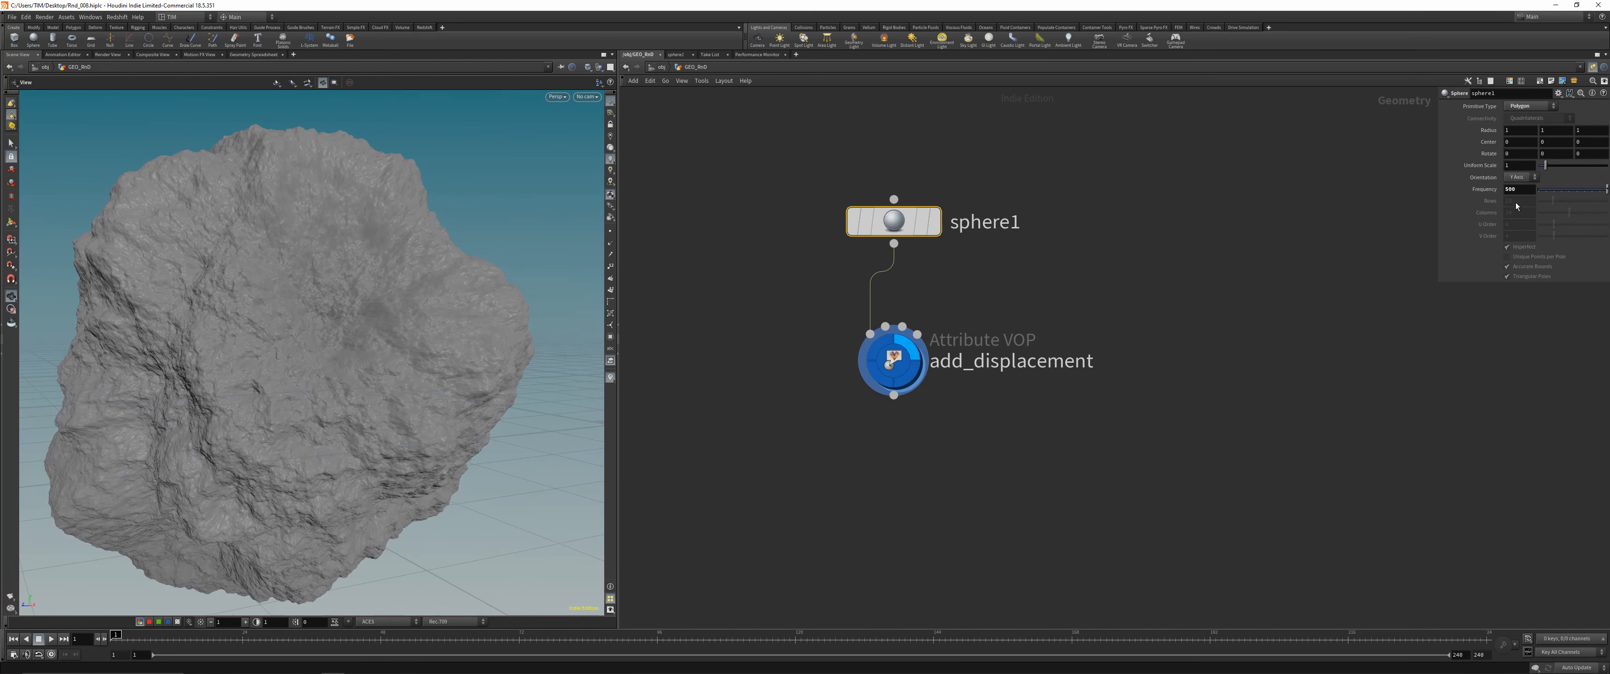
pyautogui.middleClick(894, 364)
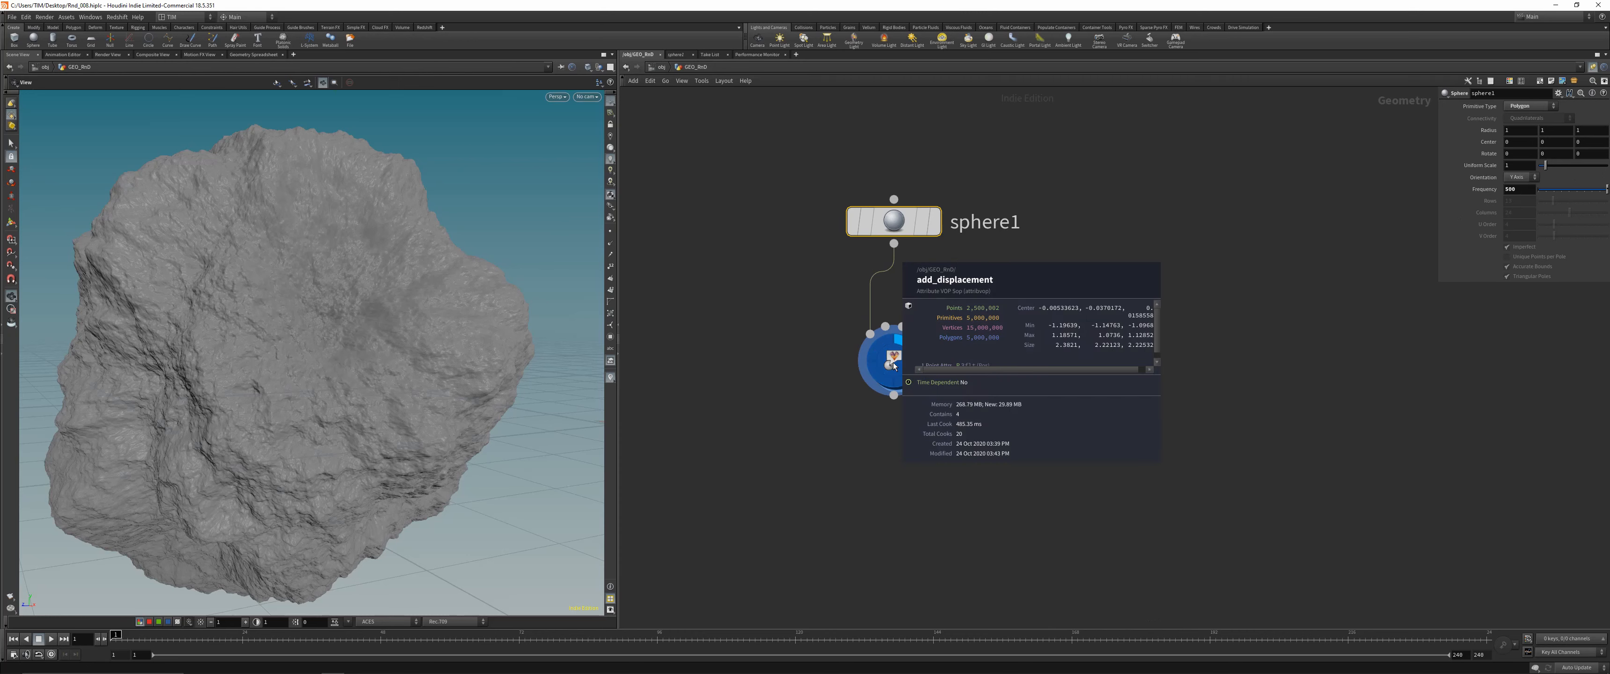
pyautogui.moveTo(375, 343)
pyautogui.mouseDown()
pyautogui.moveTo(225, 383)
pyautogui.moveTo(313, 346)
pyautogui.moveTo(369, 360)
pyautogui.mouseUp()
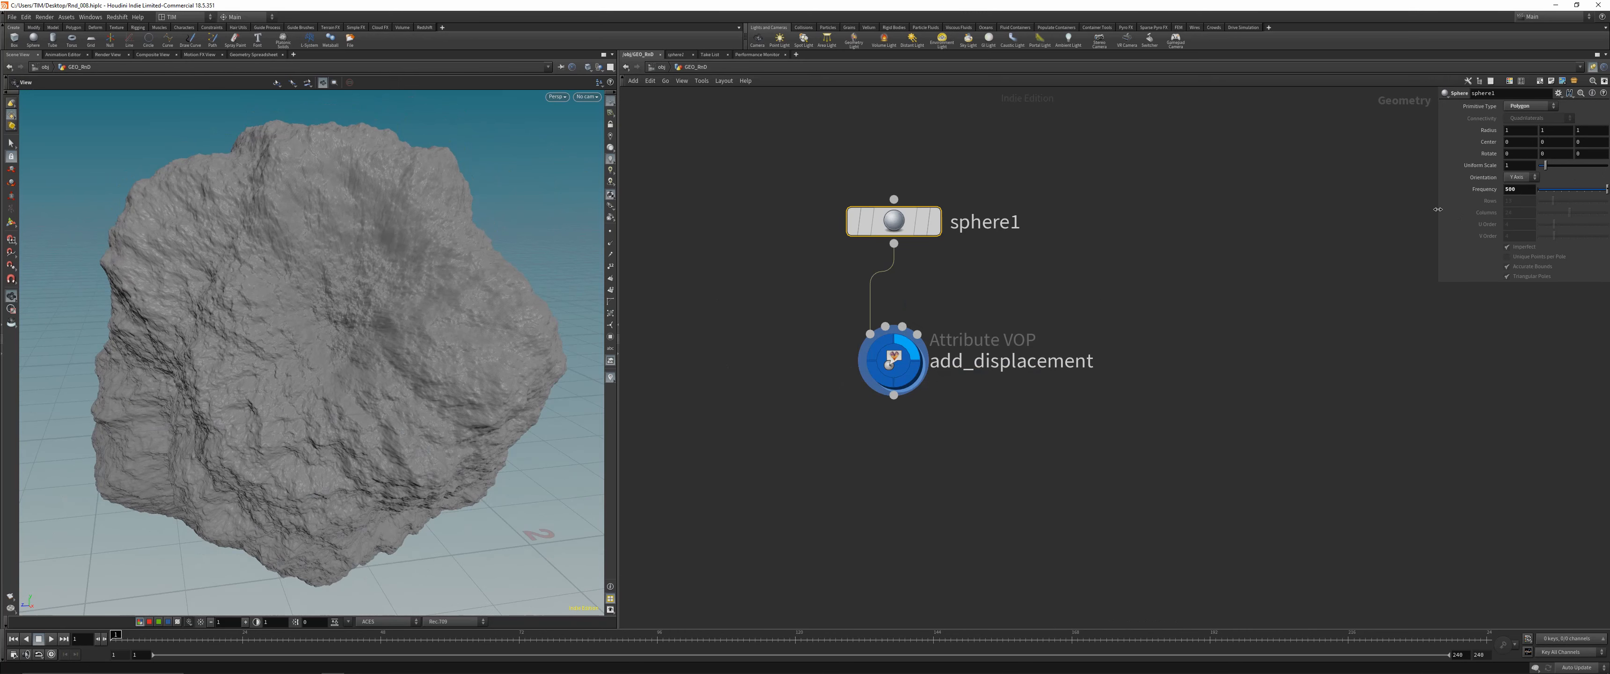
# Lower sphere1's frequency to get a much coarser mesh
pyautogui.click(1518, 190)
pyautogui.press('Return')
# Enter the add_displacement network, save the scene and set aanoise1's 3D frequency to 0.4 on all axes
pyautogui.click(900, 365)
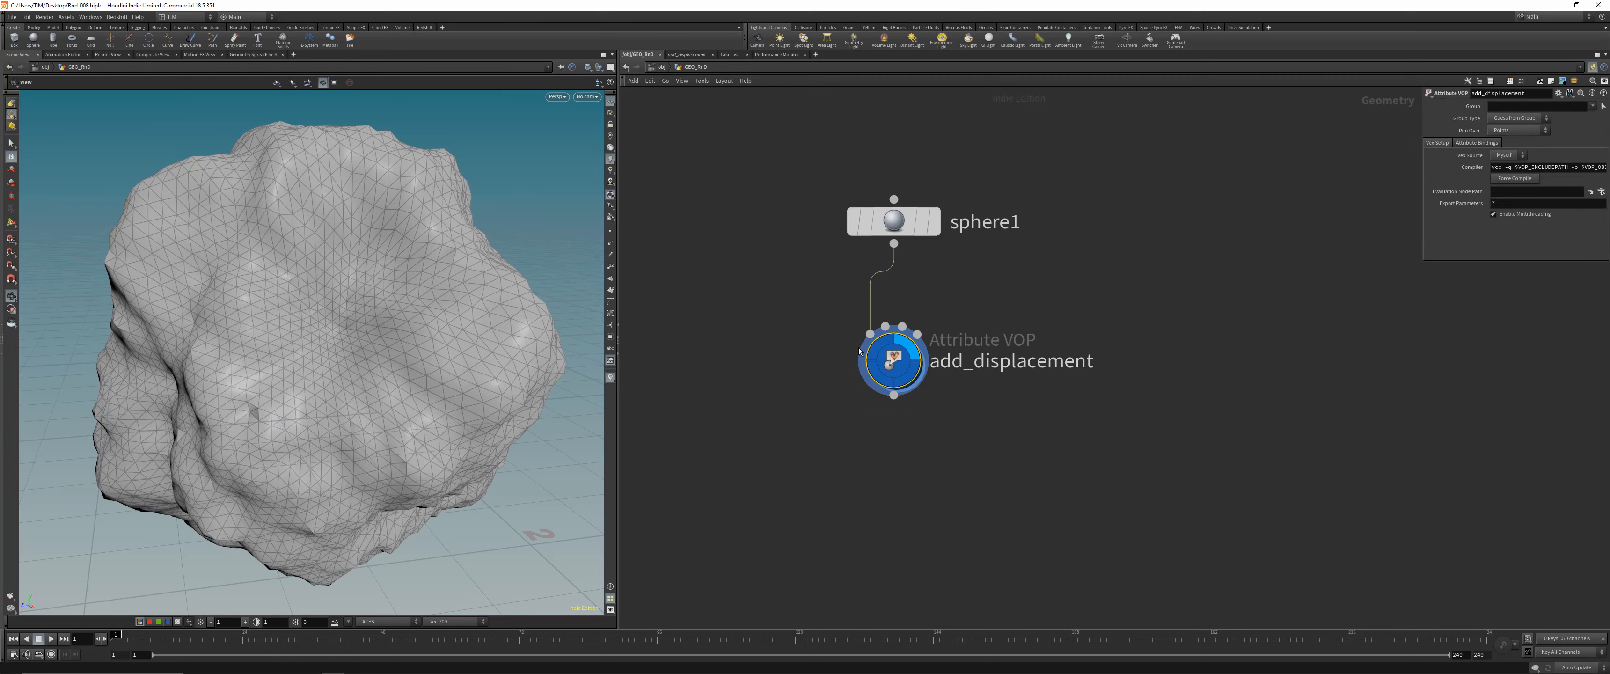
pyautogui.doubleClick(900, 367)
pyautogui.hotkey('ctrl', 's')
pyautogui.moveTo(910, 361); pyautogui.dragTo(930, 462)
pyautogui.scroll(-3, 272, 335)
pyautogui.moveTo(272, 335); pyautogui.dragTo(365, 315)
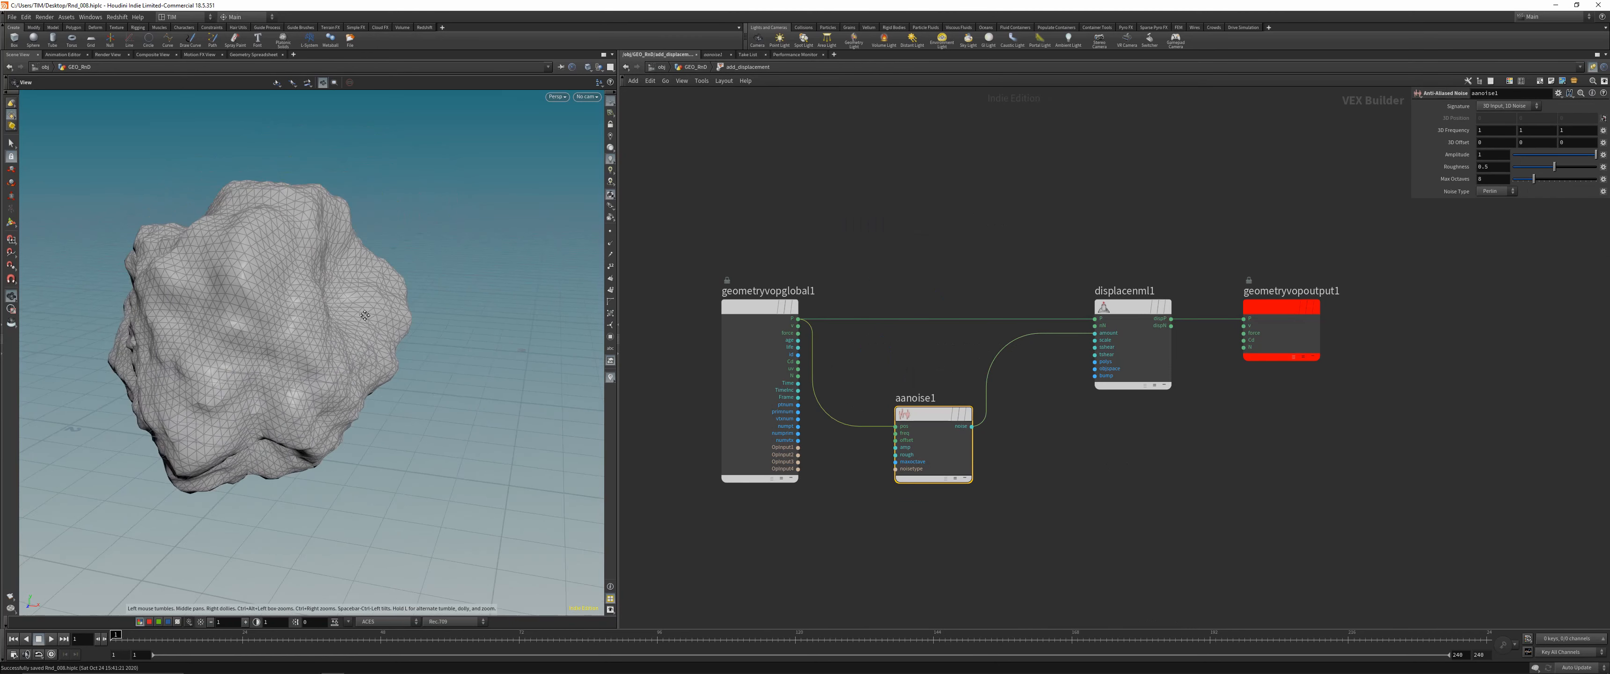
pyautogui.moveTo(364, 315); pyautogui.dragTo(462, 327, button='middle')
pyautogui.moveTo(462, 327); pyautogui.dragTo(391, 347, button='right')
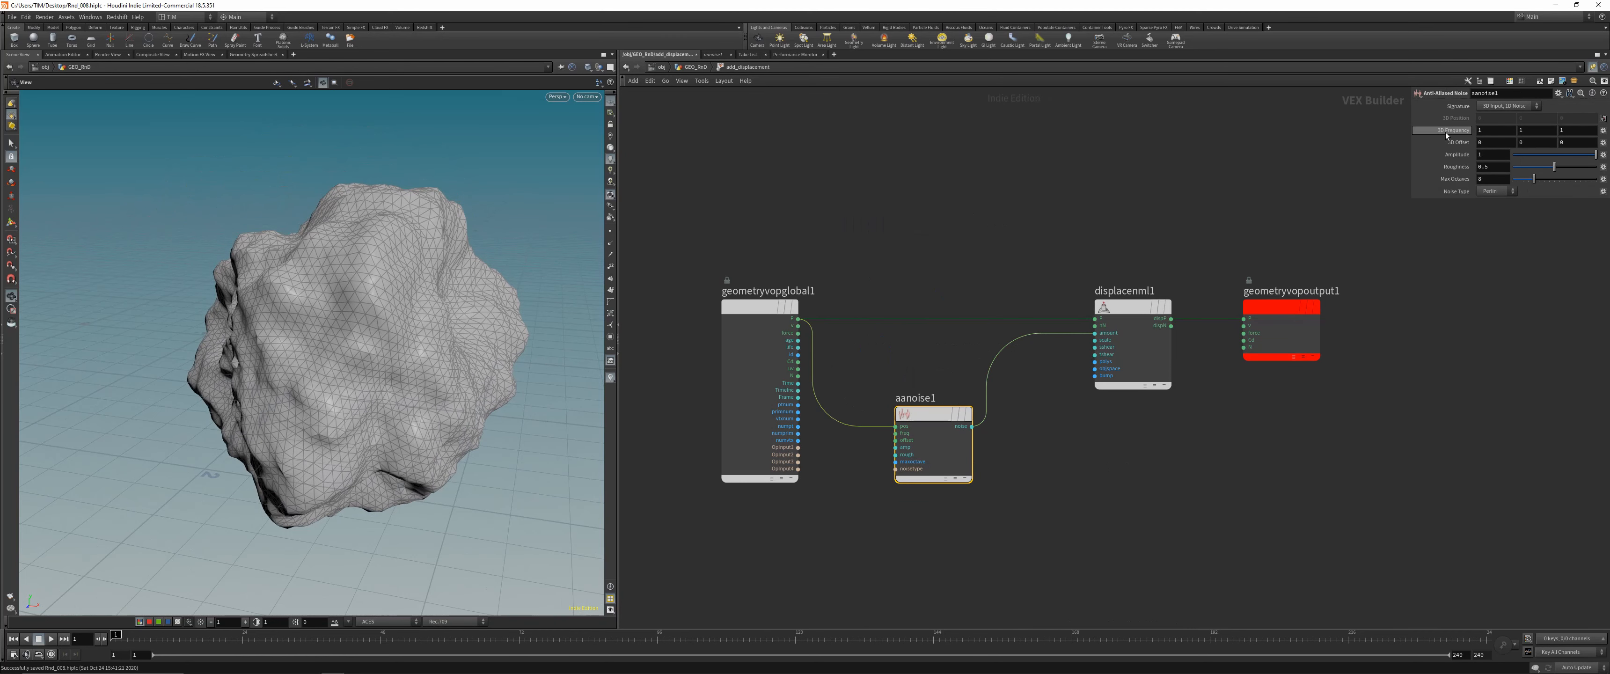
pyautogui.moveTo(1445, 136); pyautogui.dragTo(1394, 128, button='middle')
pyautogui.scroll(1, 1043, 385)
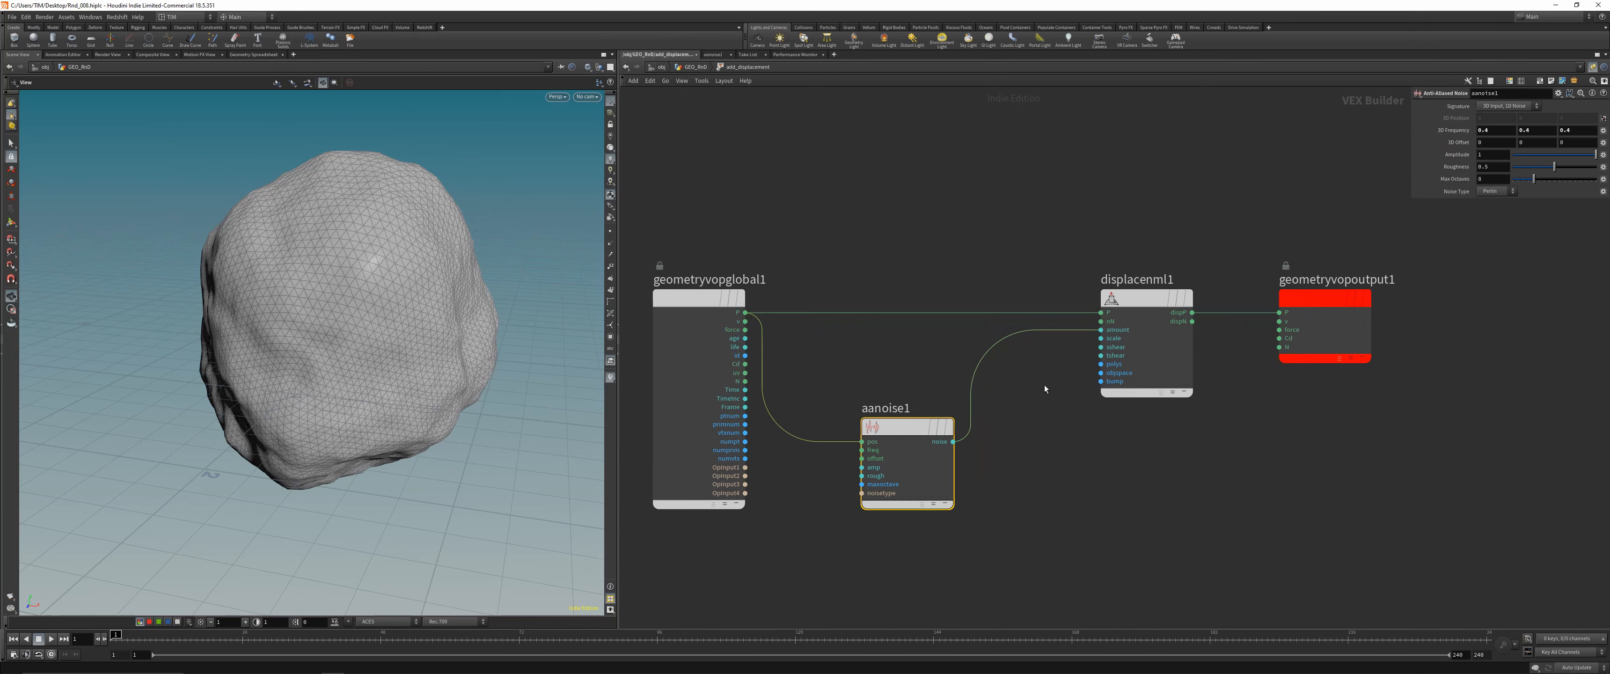
pyautogui.scroll(-1, 952, 442)
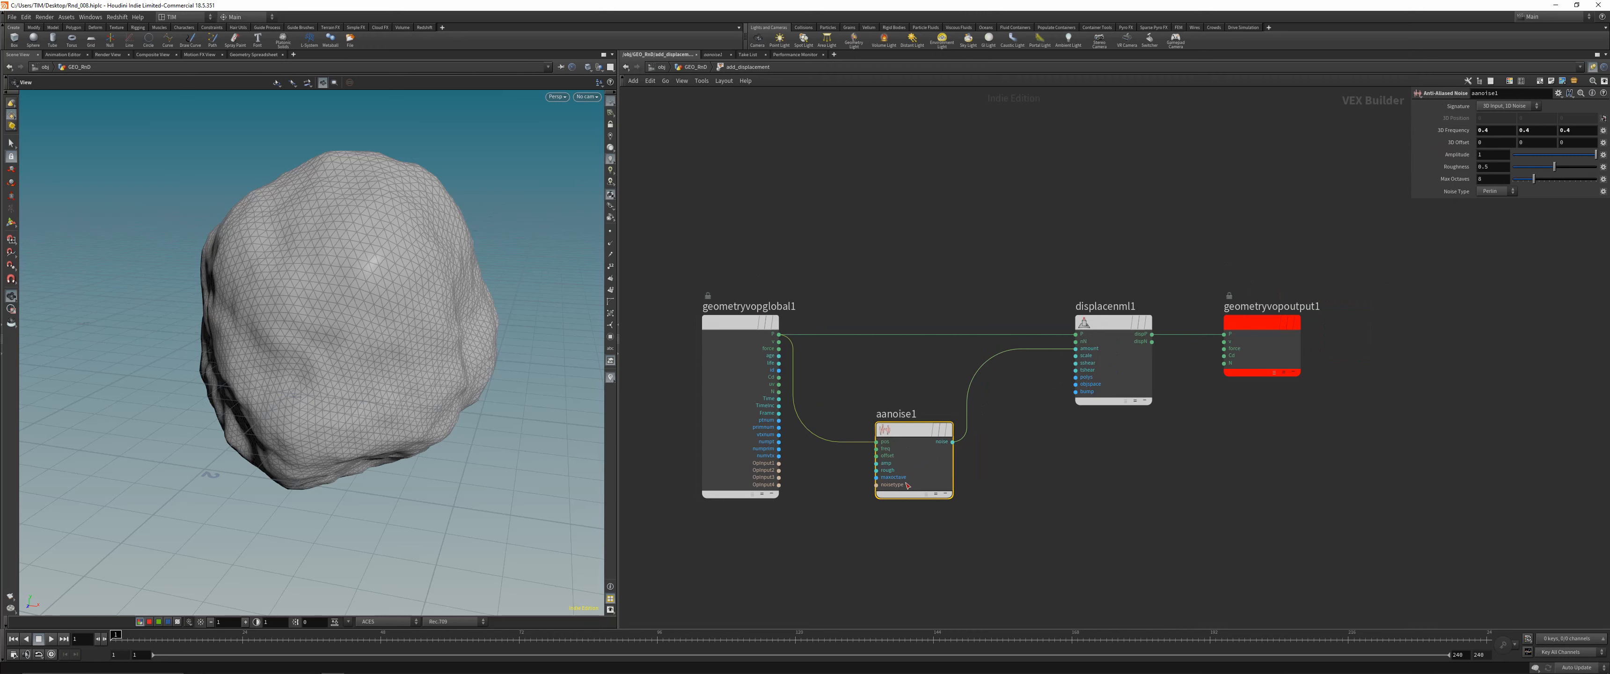
# Move displacenml1 and geometryvopoutput1 farther away from the noise node to free up space
pyautogui.click(1120, 324)
pyautogui.keyDown('shift'); pyautogui.moveTo(1119, 323); pyautogui.dragTo(1182, 324); pyautogui.keyUp('shift')
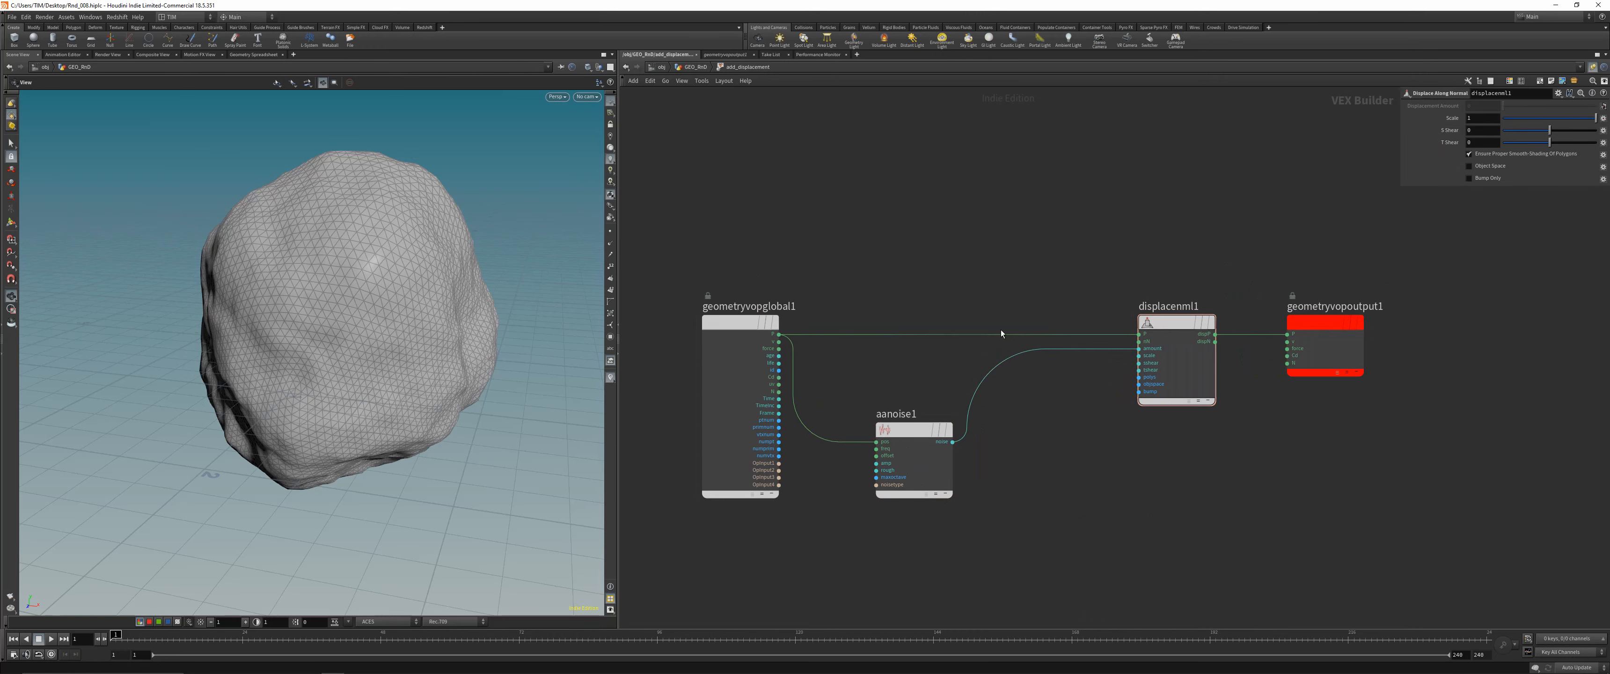
# Increase the amplitude of aanoise1 to exaggerate the sphere's displacement strongly
pyautogui.click(905, 430)
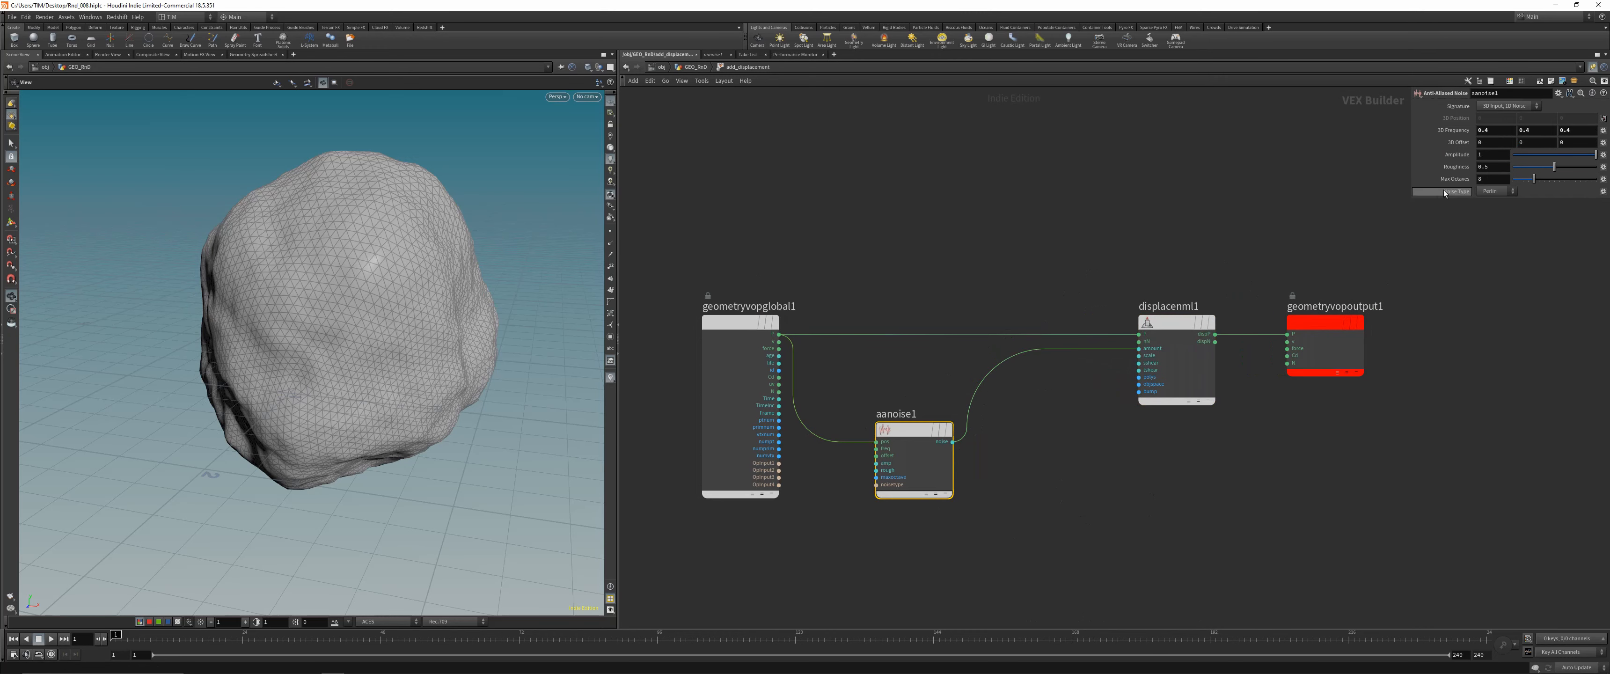
pyautogui.moveTo(1448, 155); pyautogui.dragTo(1477, 130, button='middle')
pyautogui.scroll(-6, 321, 230)
pyautogui.moveTo(321, 231); pyautogui.dragTo(375, 269)
# Add a Smooth node to the geometry network, wire it after add_displacement and display its result
pyautogui.click(1055, 473)
pyautogui.press('u')
pyautogui.press('Tab')
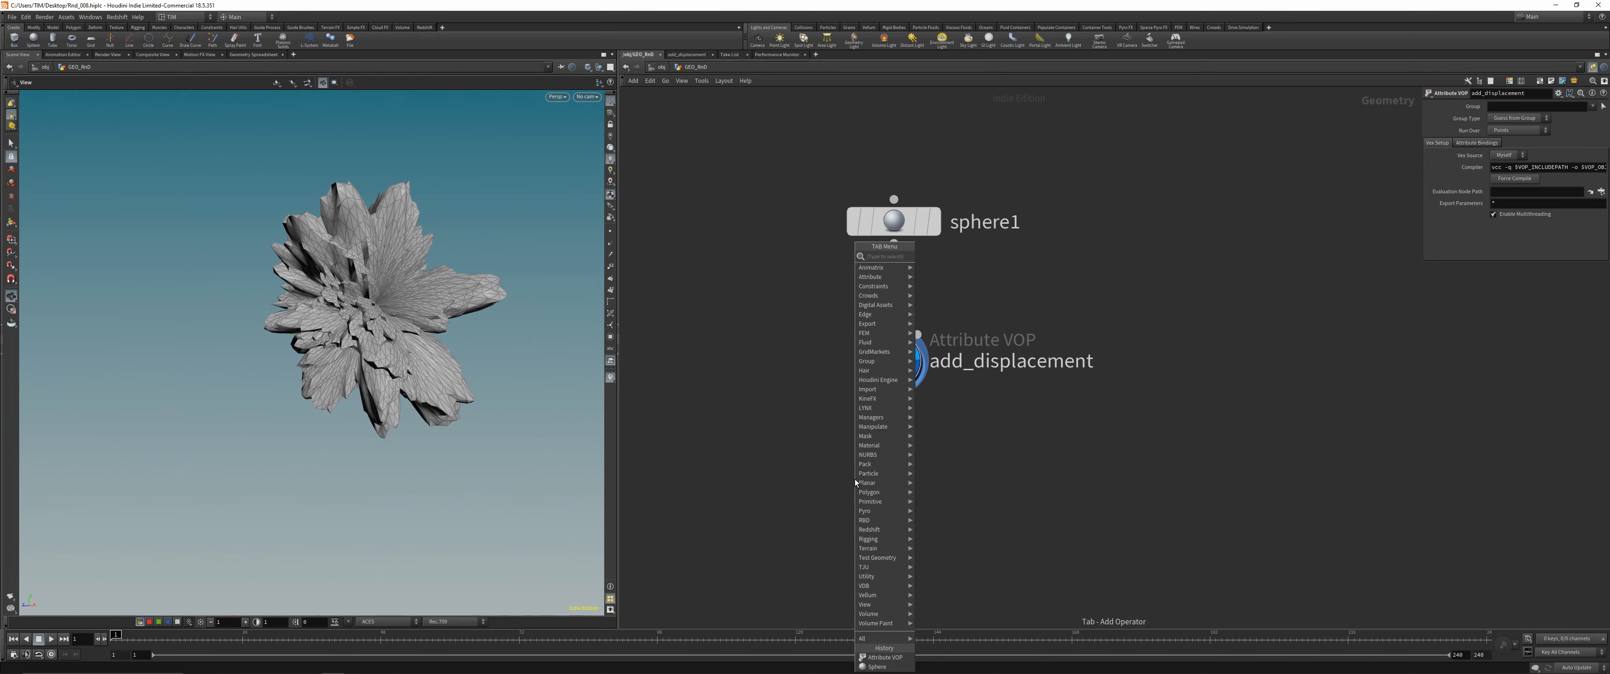
pyautogui.write('smoo')
pyautogui.click(942, 256)
pyautogui.click(902, 457)
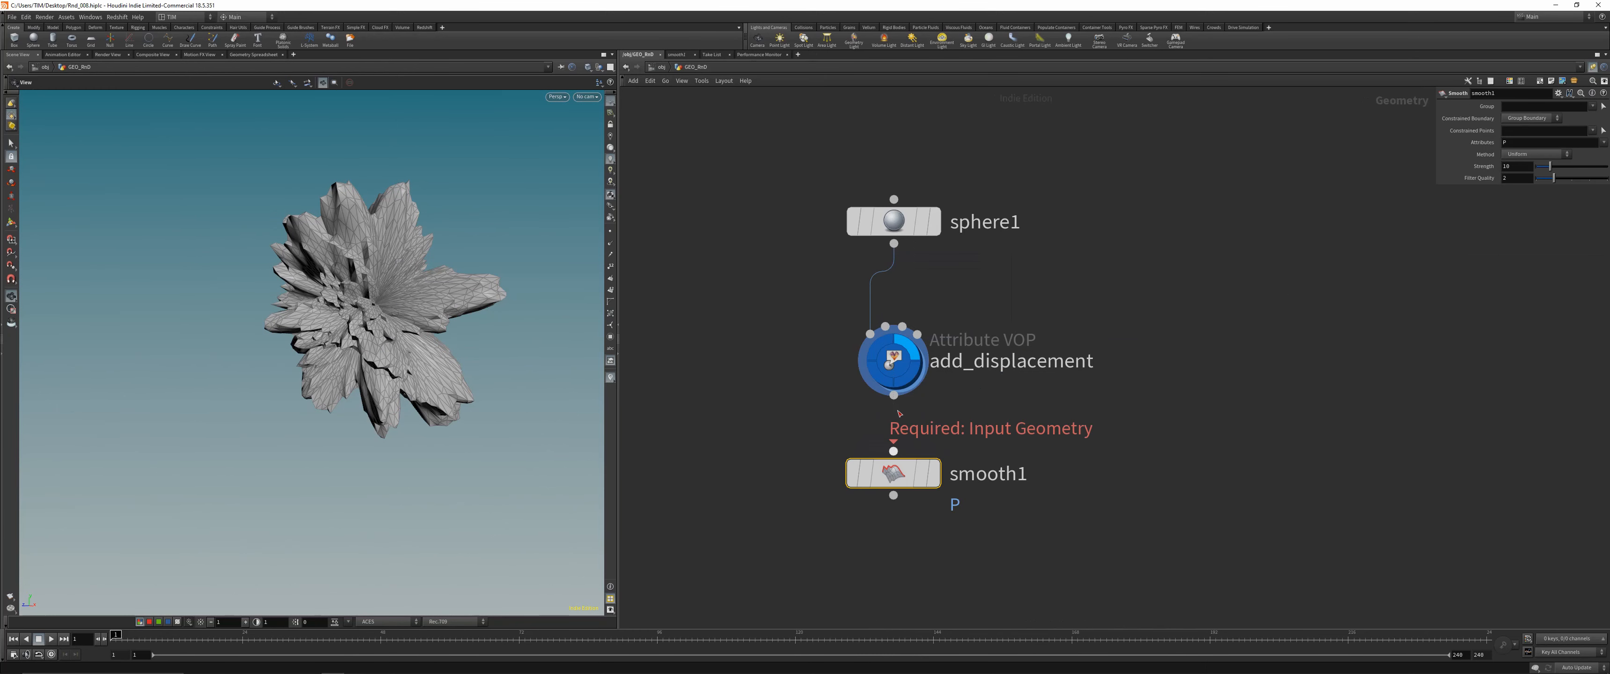
pyautogui.hotkey('shift', 's')
pyautogui.moveTo(359, 299); pyautogui.dragTo(216, 388)
# Set smooth1's filter quality to 1 and its strength to 25
pyautogui.moveTo(1554, 179)
pyautogui.mouseDown()
pyautogui.moveTo(1540, 181)
pyautogui.moveTo(1606, 168)
pyautogui.moveTo(1565, 168)
pyautogui.mouseUp()
pyautogui.click(1522, 169)
pyautogui.doubleClick(1522, 169)
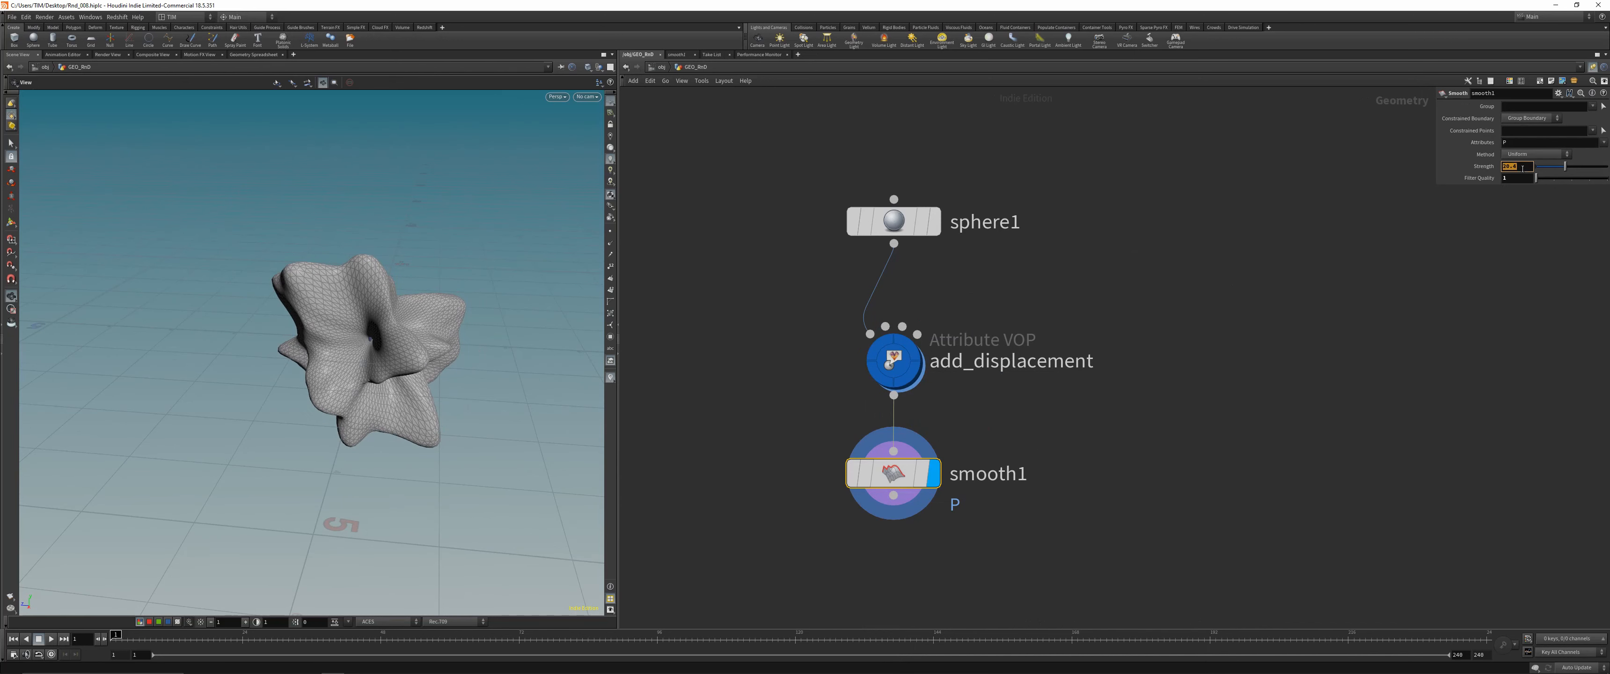
pyautogui.write('25')
pyautogui.press('Return')
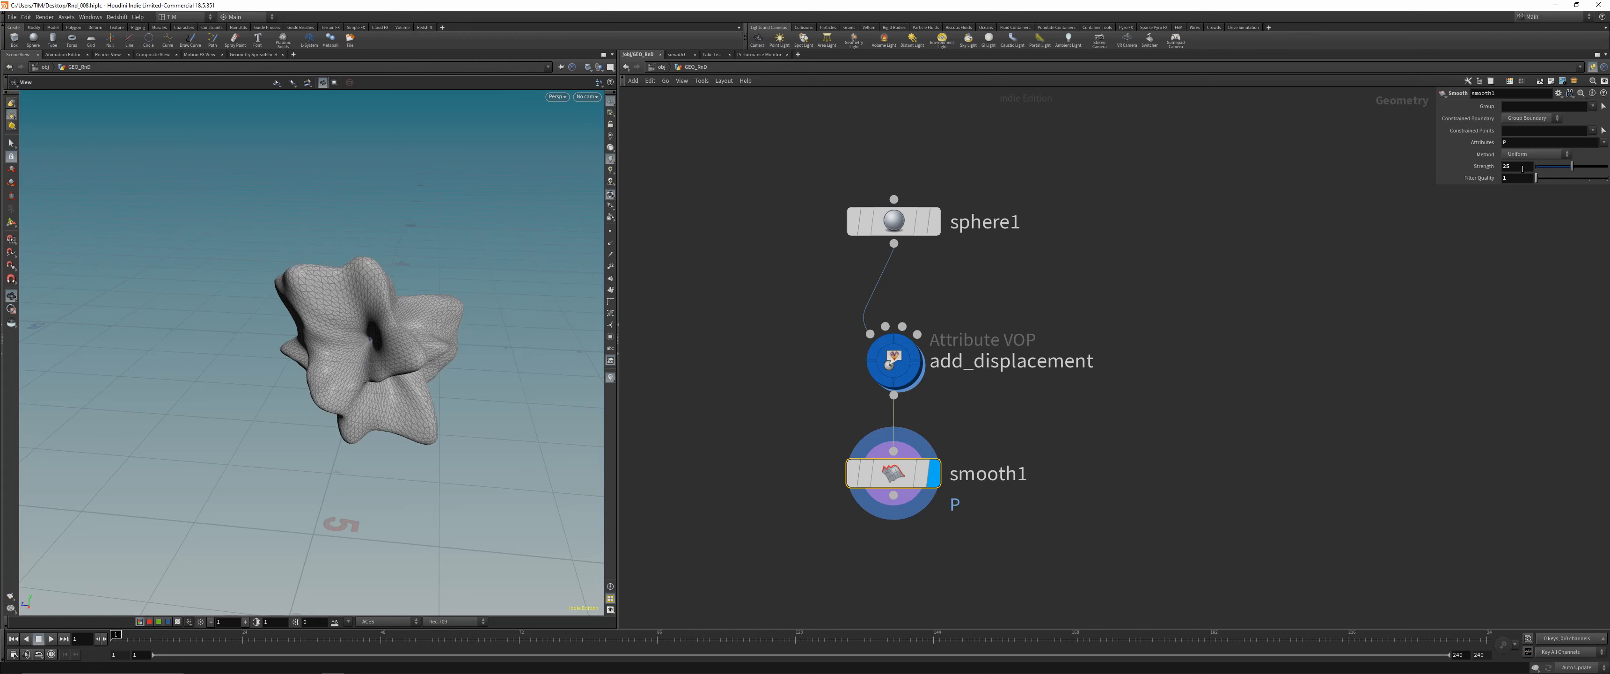
# Save the scene and switch the network wires back to their previous style
pyautogui.moveTo(437, 350); pyautogui.dragTo(459, 351)
pyautogui.scroll(5, 460, 352)
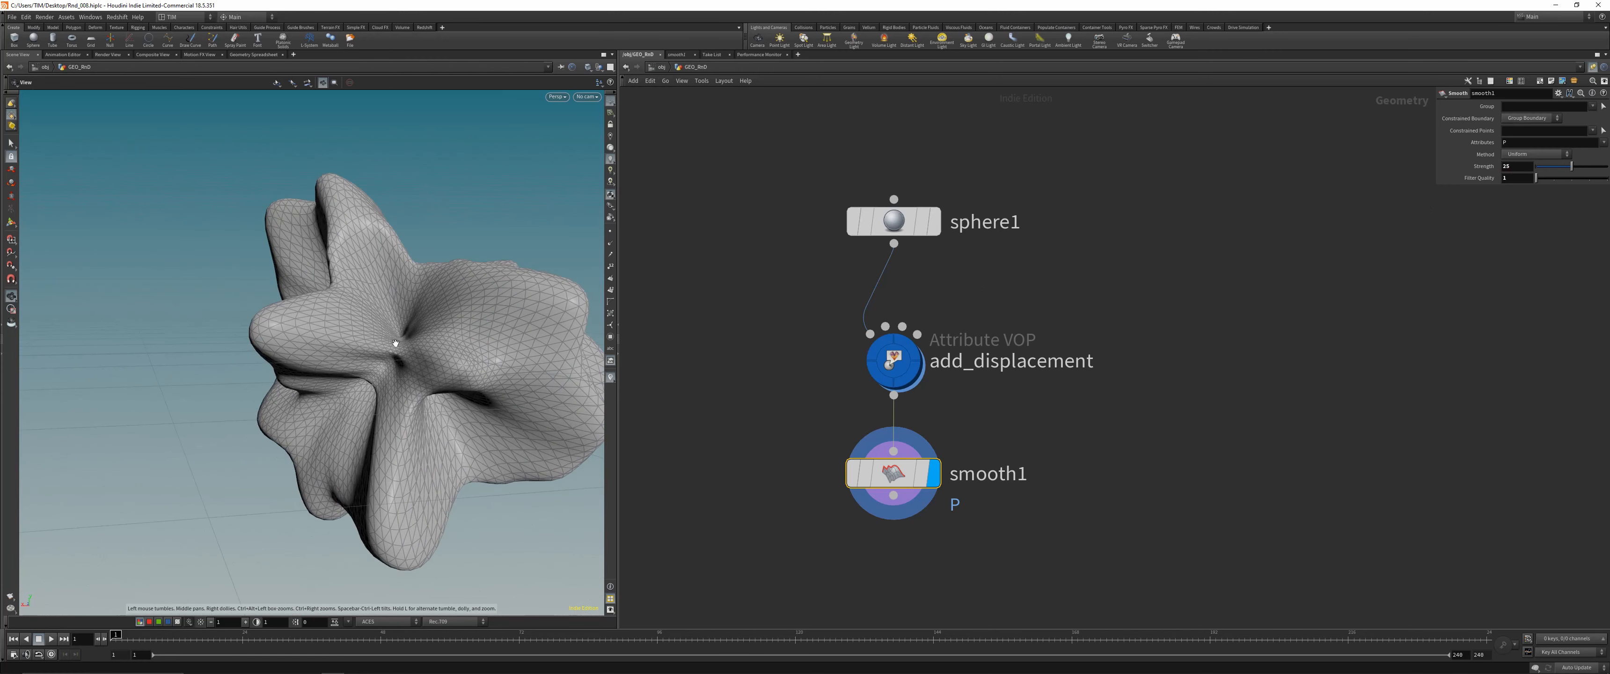
pyautogui.hotkey('ctrl', 's')
pyautogui.moveTo(459, 352); pyautogui.dragTo(393, 332, button='middle')
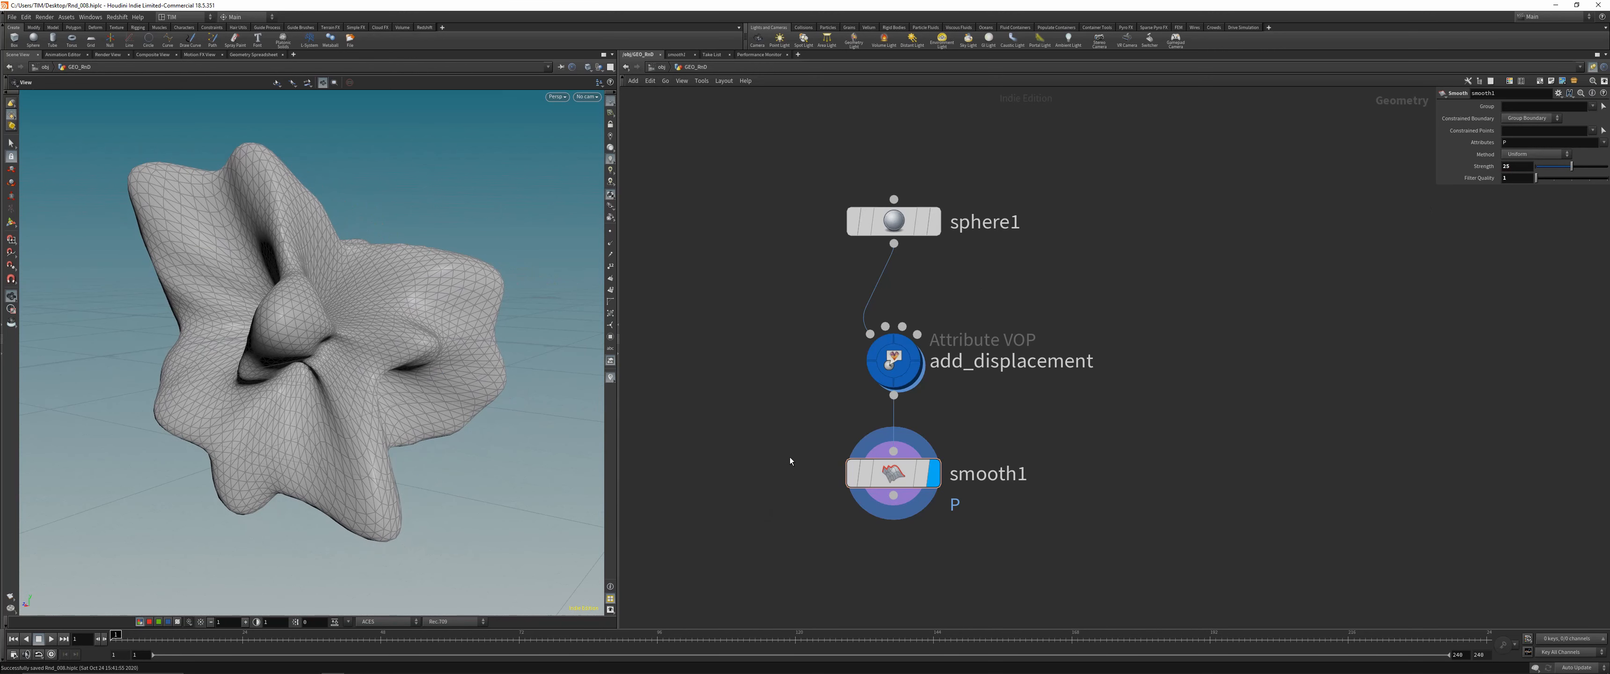
pyautogui.hotkey('shift', 's')
pyautogui.moveTo(375, 332); pyautogui.dragTo(304, 343)
pyautogui.scroll(-5, 881, 435)
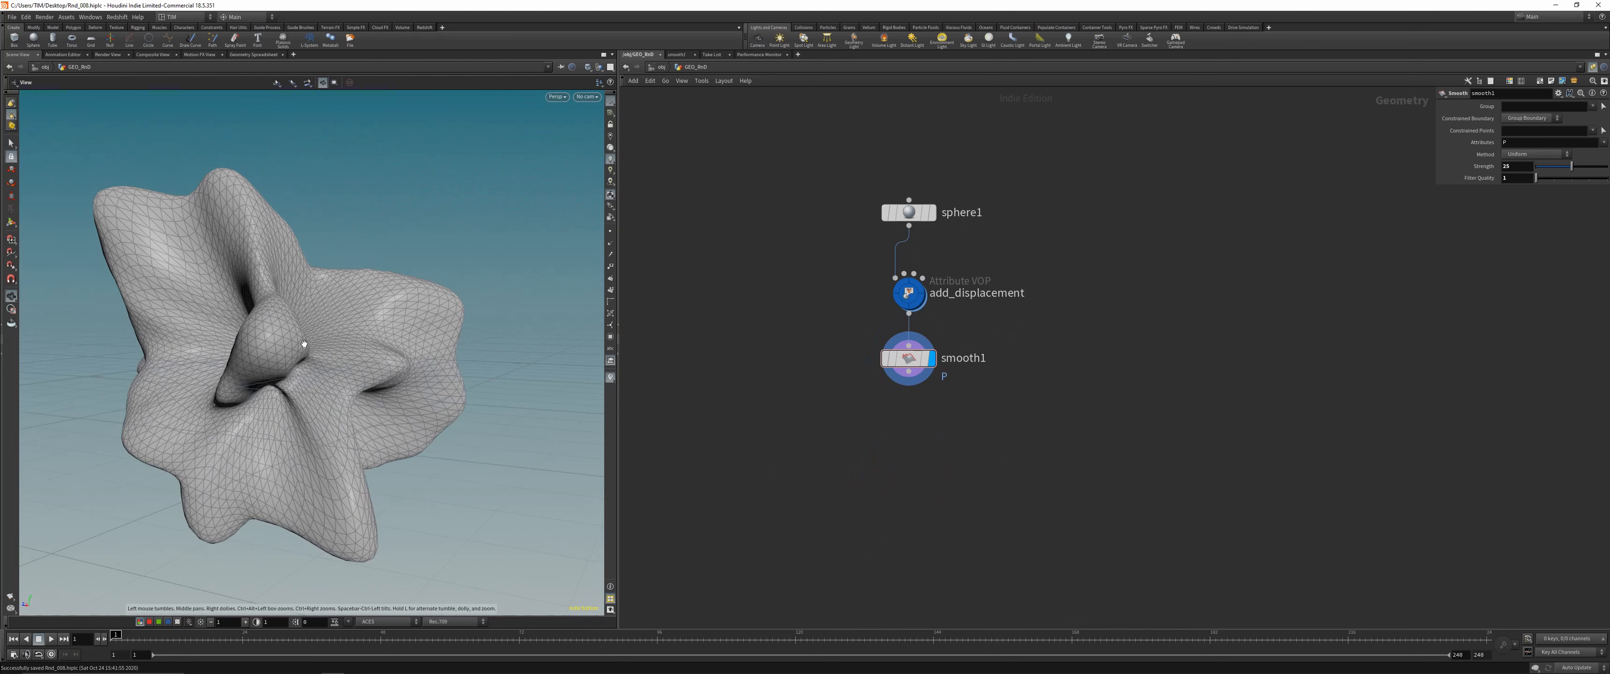
# Add a Scatter node to the network below smooth1
pyautogui.press('Tab')
pyautogui.click(956, 245)
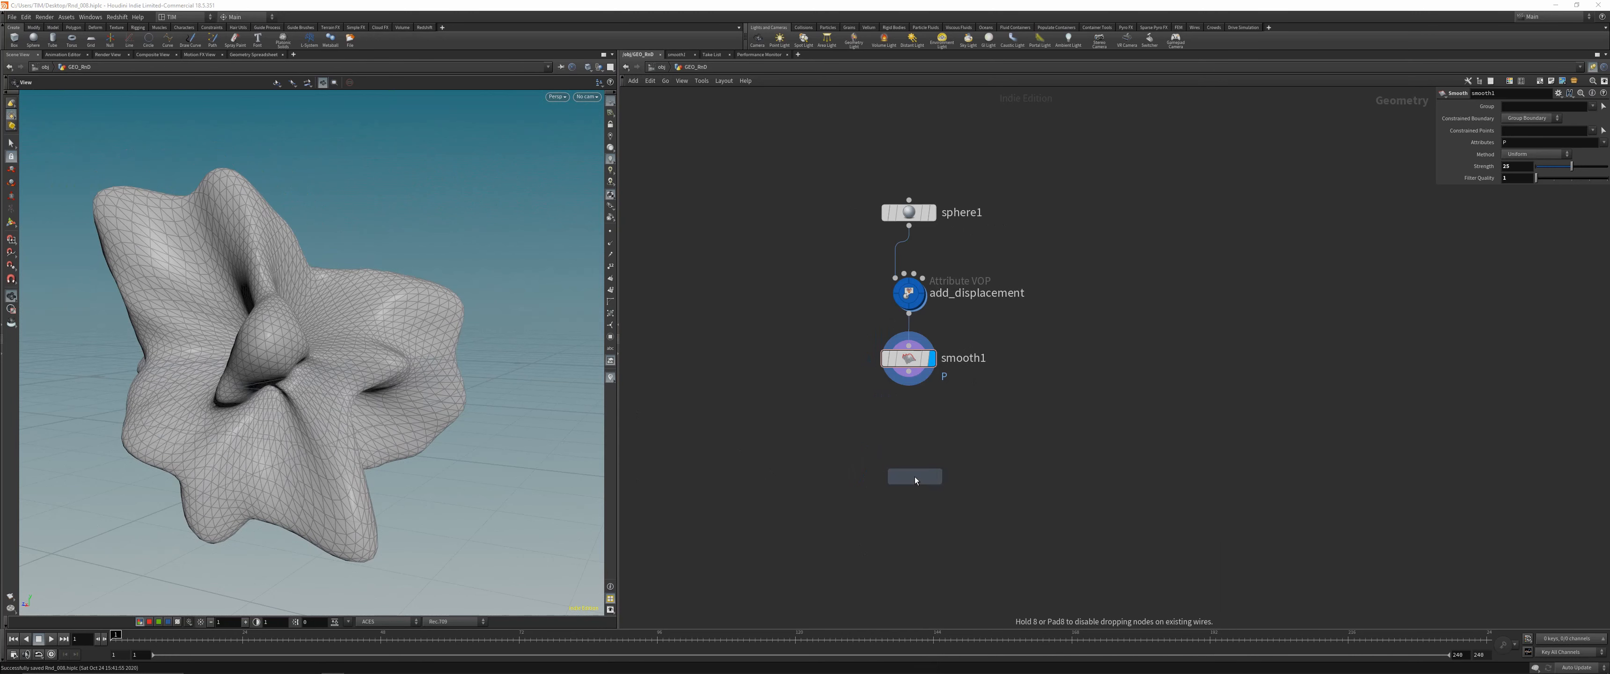
pyautogui.click(915, 480)
pyautogui.moveTo(774, 474); pyautogui.dragTo(832, 441, button='middle')
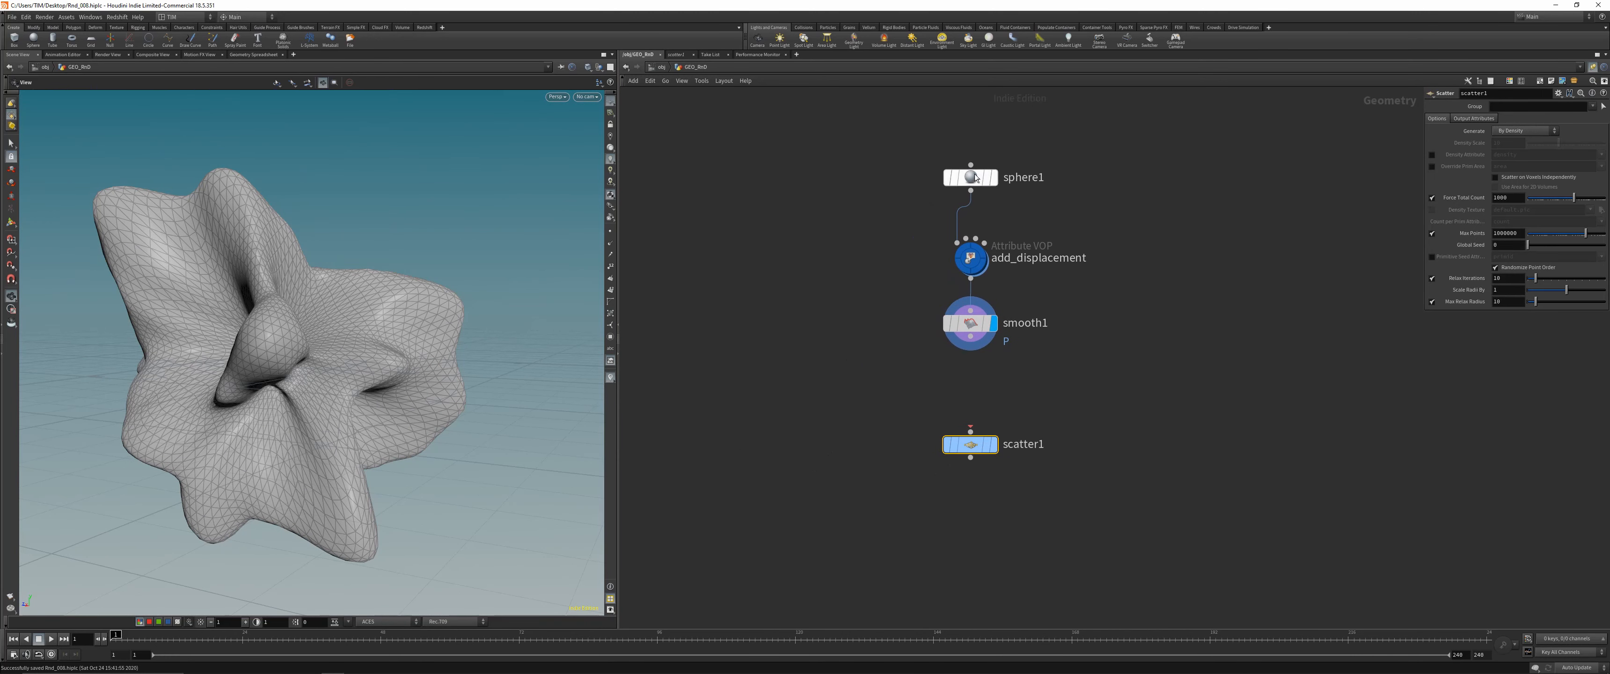
# Duplicate sphere1 beside the scatter node and duplicate add_displacement beneath both of them
pyautogui.moveTo(975, 175)
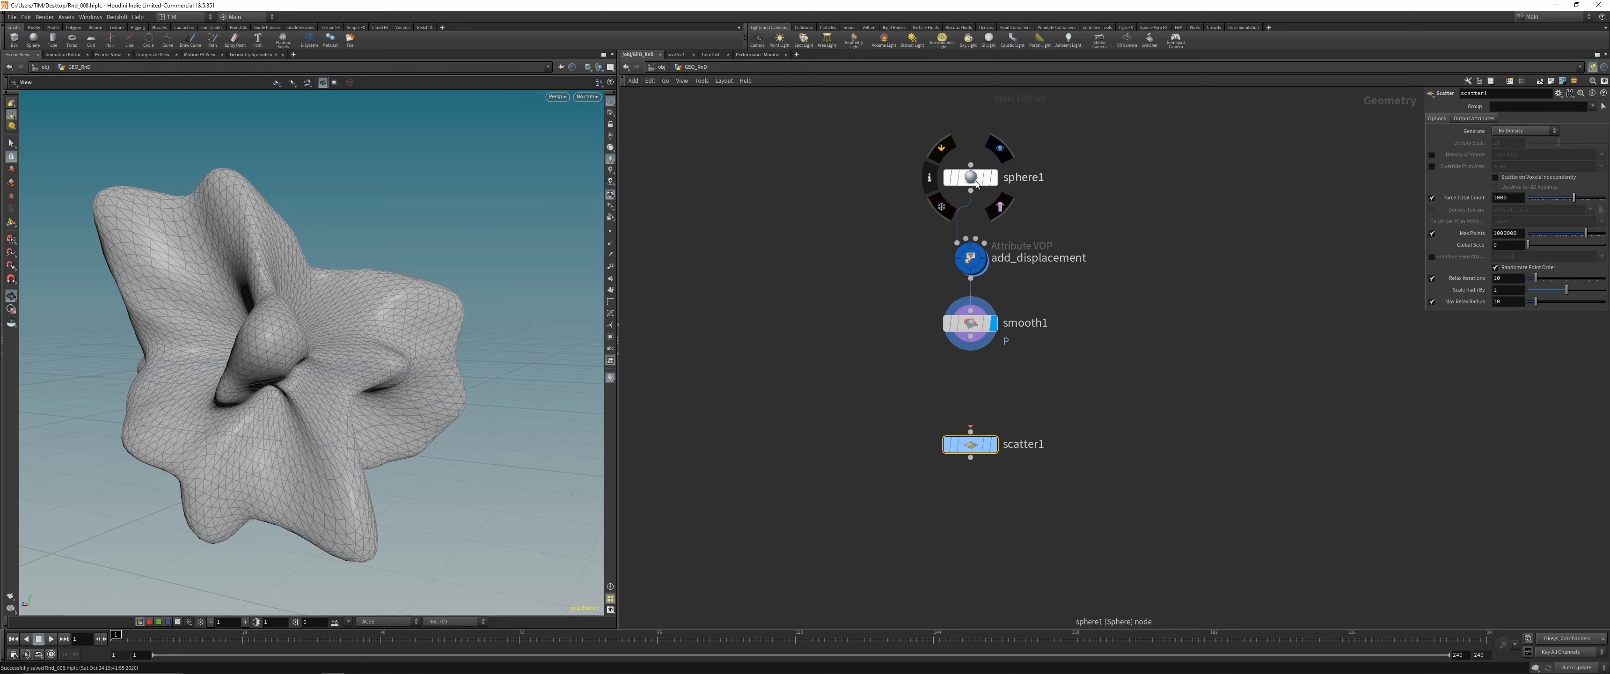
pyautogui.keyDown('alt'); pyautogui.moveTo(967, 177); pyautogui.dragTo(772, 438); pyautogui.keyUp('alt')
pyautogui.keyDown('alt'); pyautogui.moveTo(963, 264); pyautogui.dragTo(849, 628); pyautogui.keyUp('alt')
pyautogui.moveTo(923, 567); pyautogui.dragTo(917, 430, button='middle')
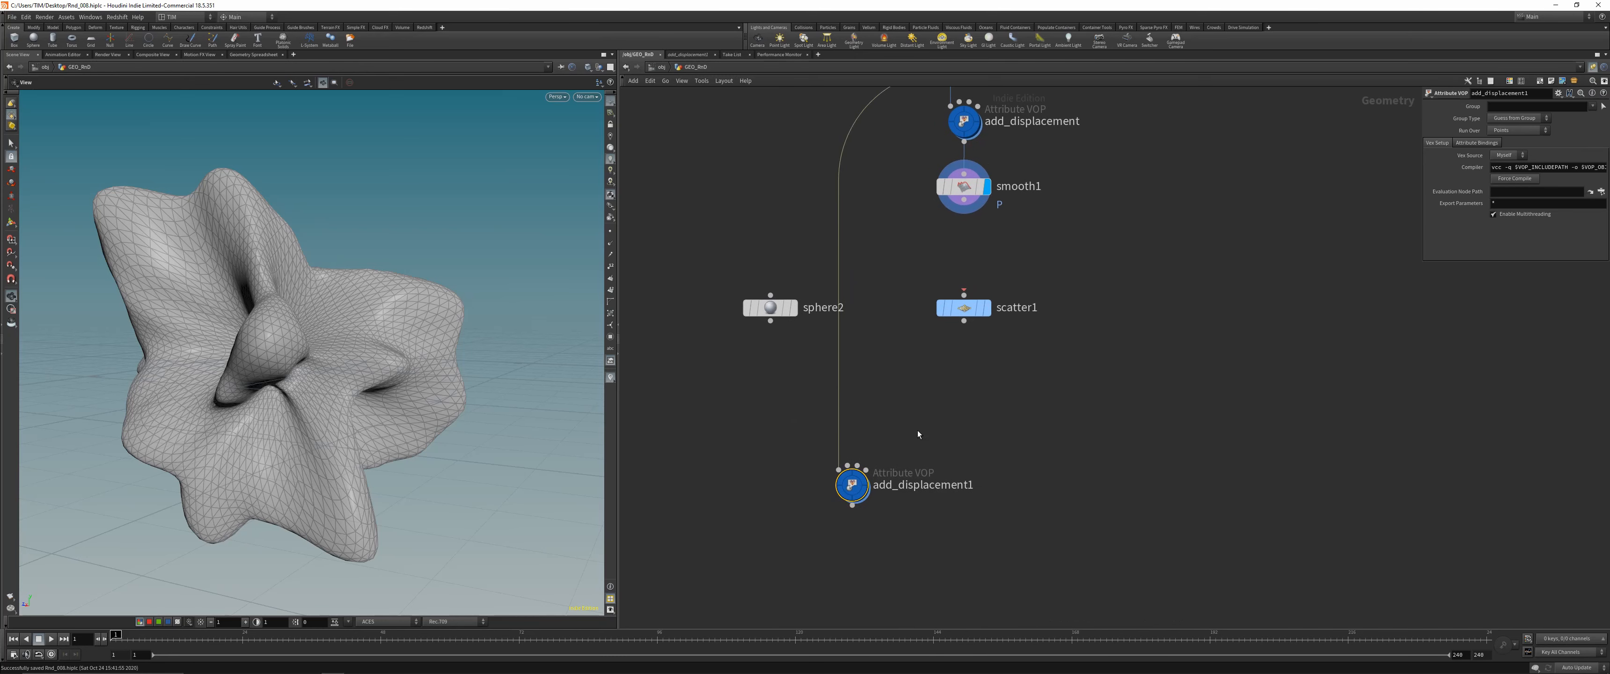
# Cut the wire feeding add_displacement1 and move the node farther down to leave room above it
pyautogui.press('y')
pyautogui.moveTo(797, 432); pyautogui.dragTo(1038, 432)
pyautogui.moveTo(852, 485); pyautogui.dragTo(881, 525)
pyautogui.moveTo(917, 404); pyautogui.dragTo(906, 420, button='middle')
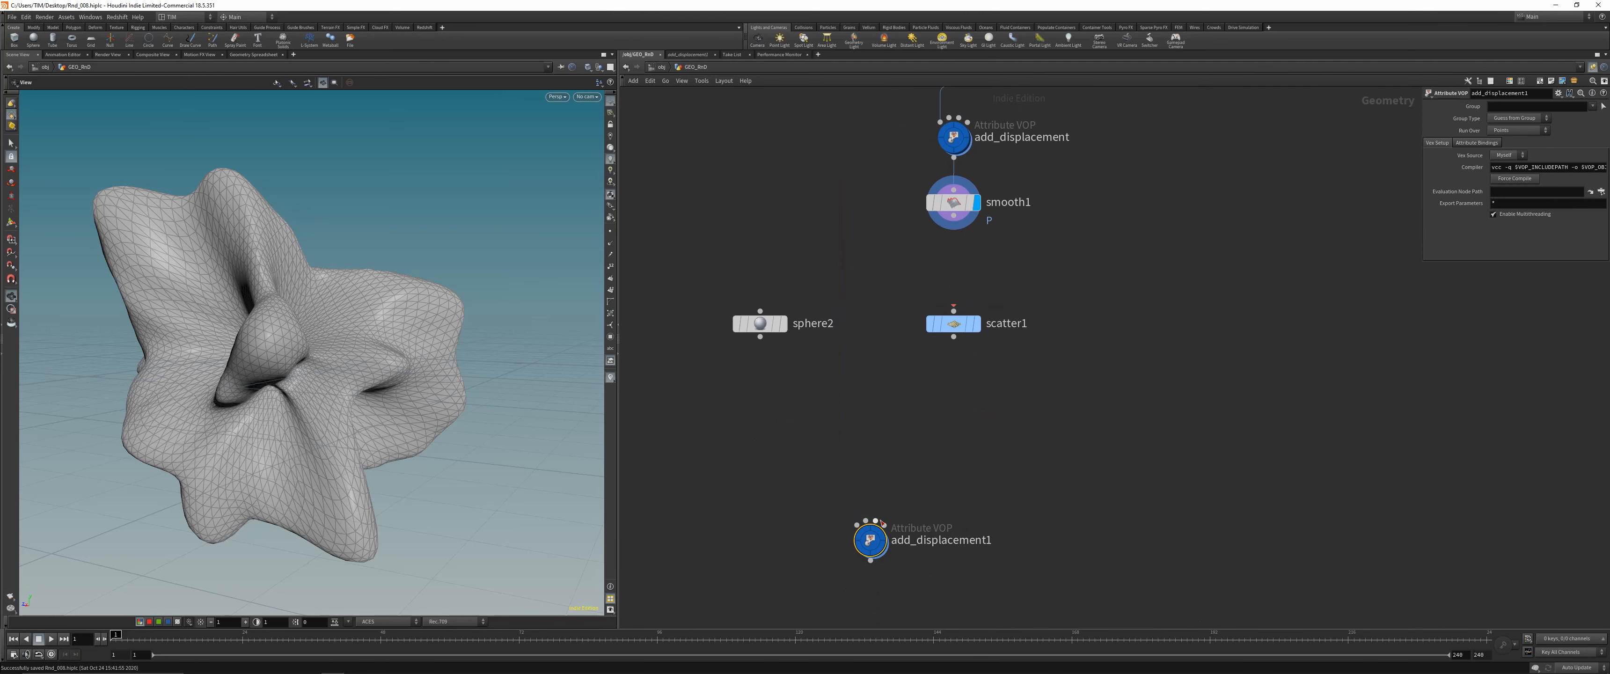
pyautogui.moveTo(870, 544); pyautogui.dragTo(864, 596)
# Add a Copy to Points node above add_displacement1
pyautogui.press('Tab')
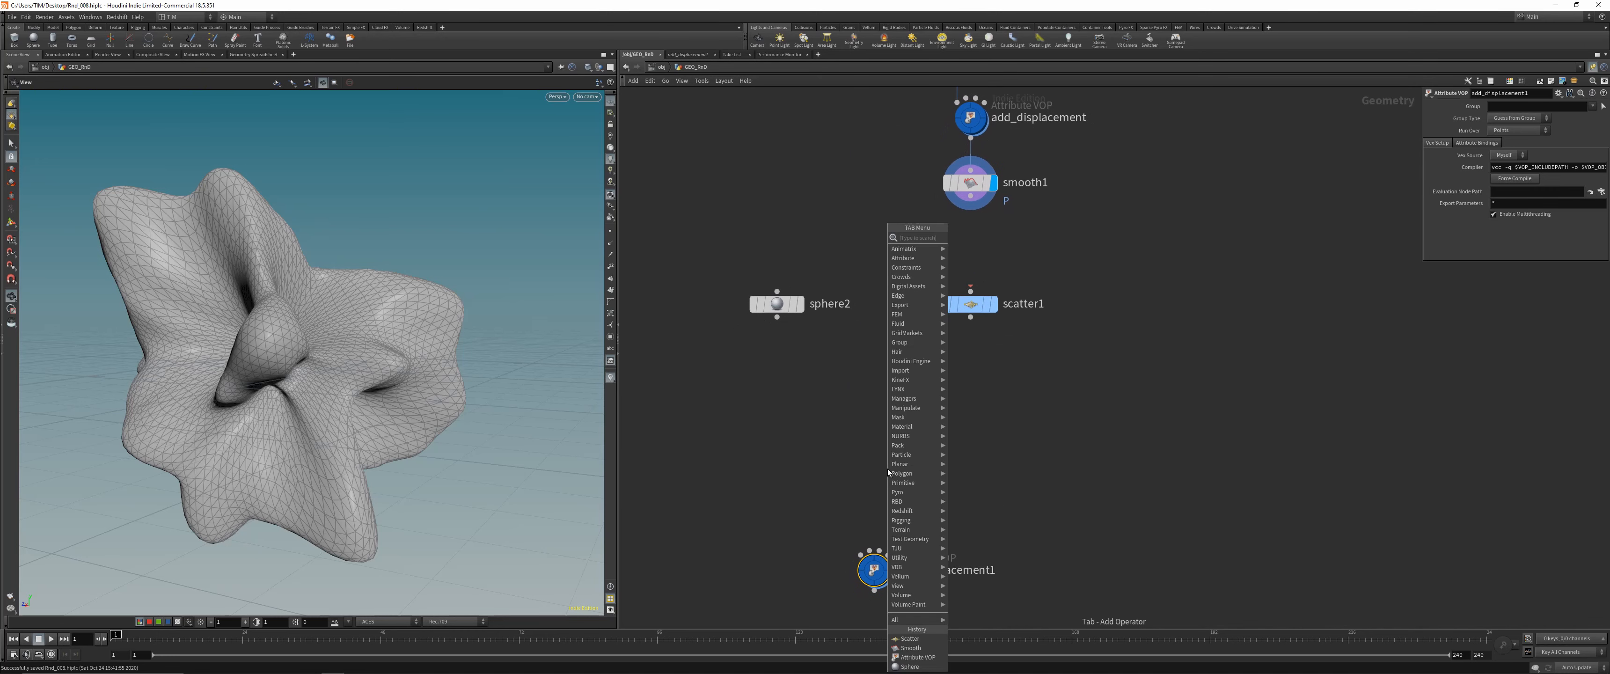
pyautogui.write('cop')
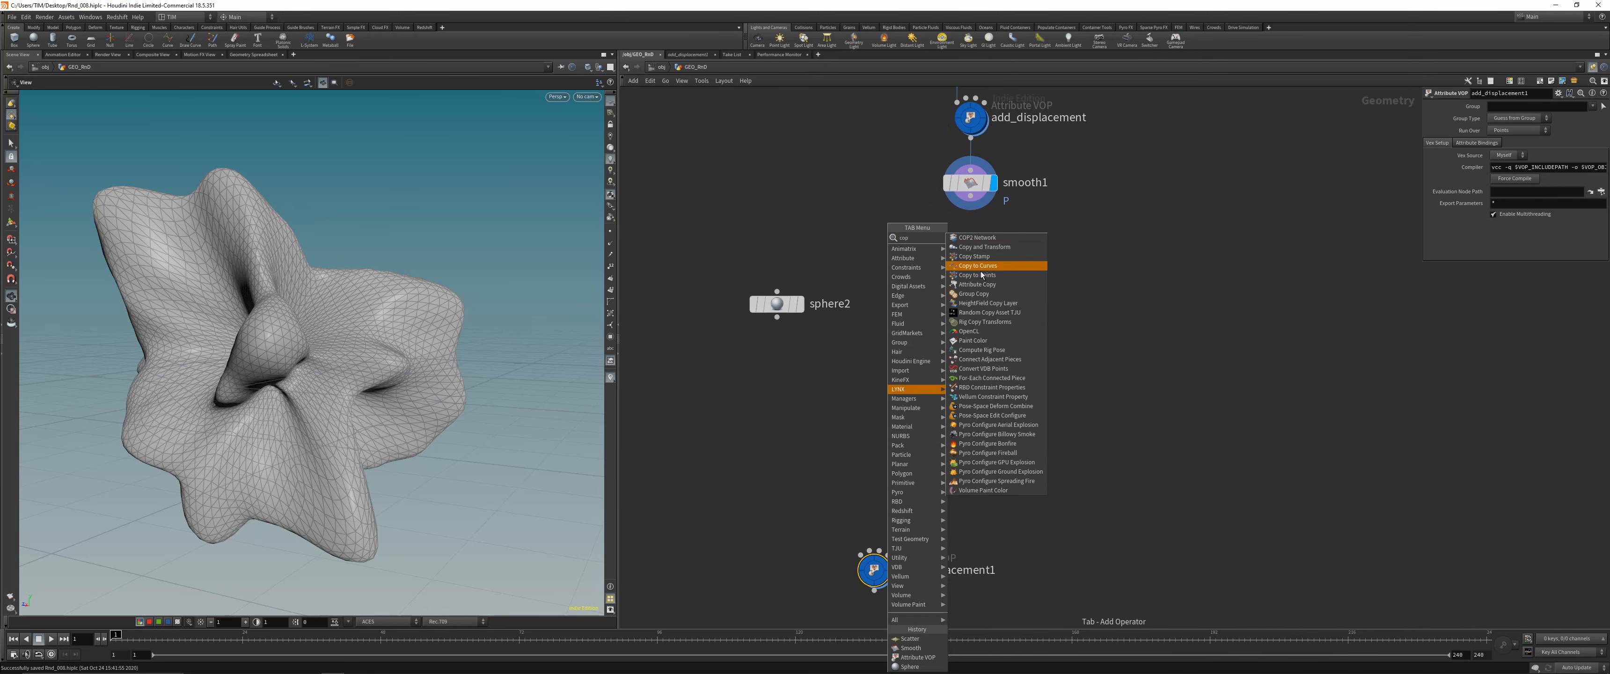
pyautogui.click(979, 275)
pyautogui.click(872, 475)
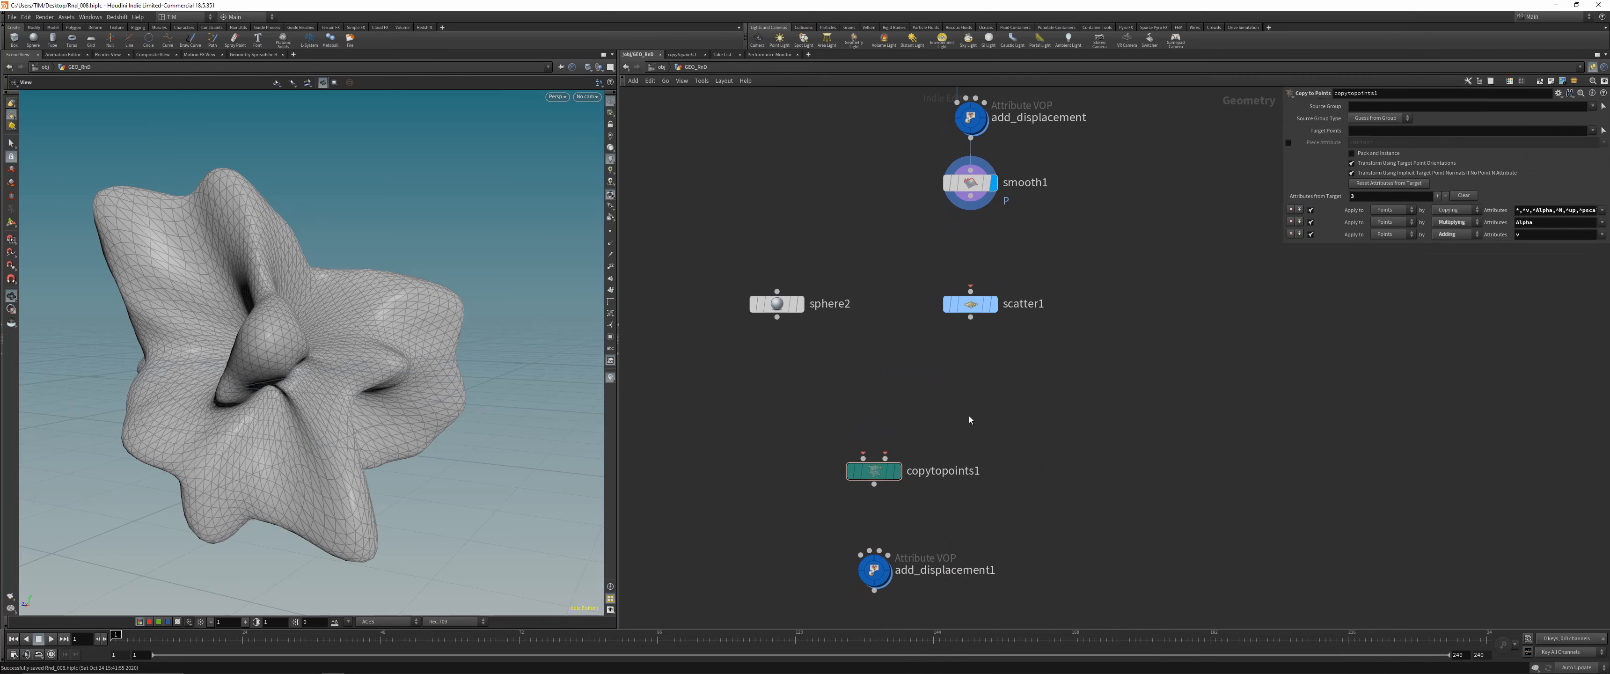
# Add a Point VOP node directly below scatter1
pyautogui.press('Tab')
pyautogui.write('vdbf')
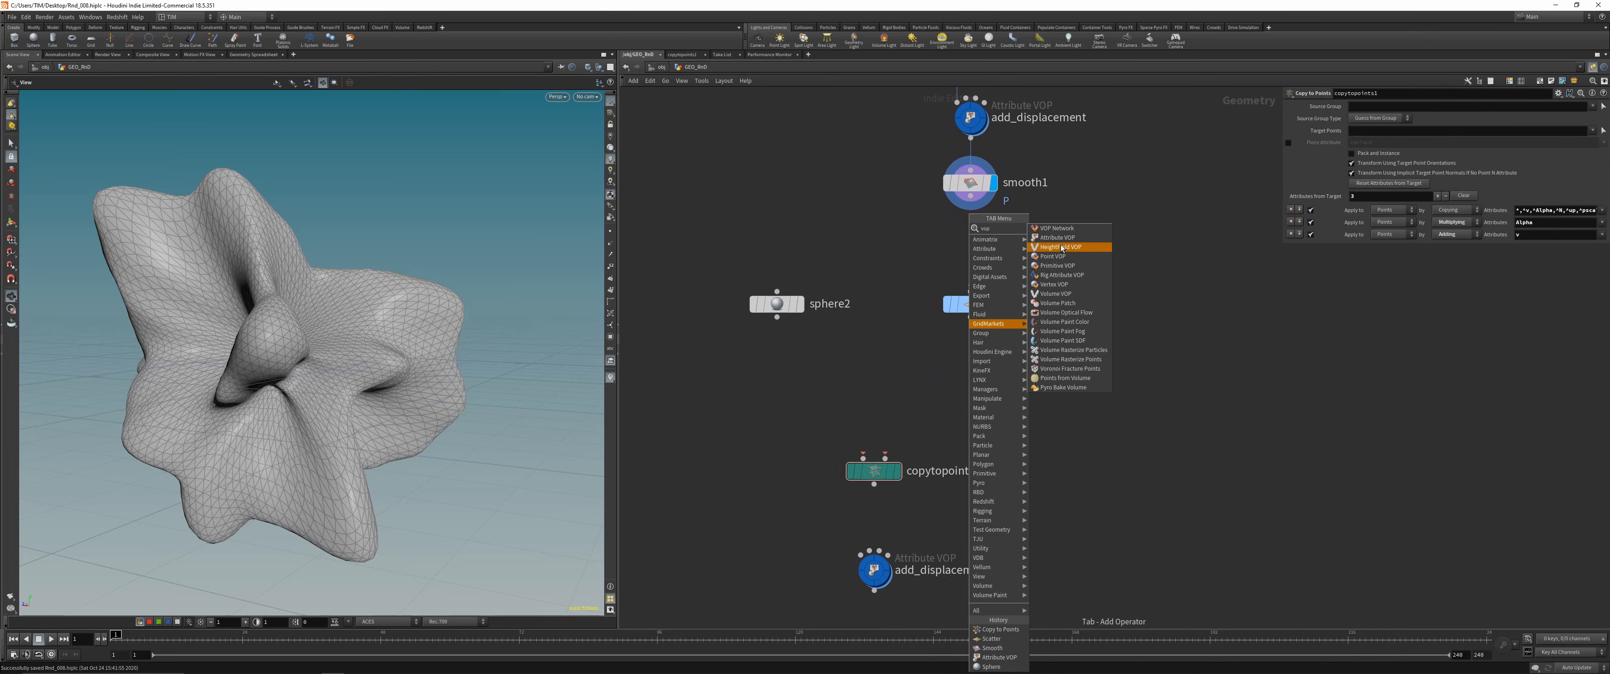
pyautogui.click(1053, 259)
pyautogui.click(971, 375)
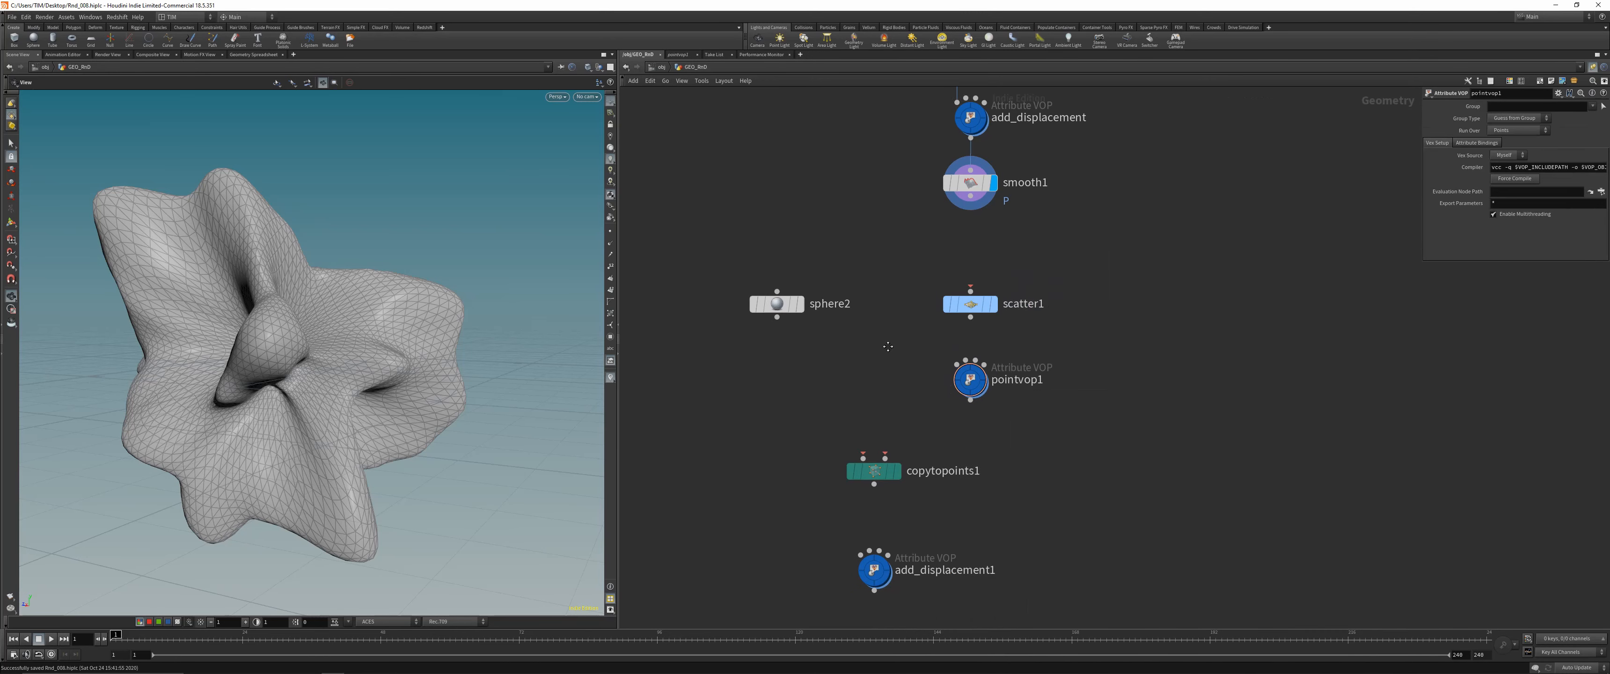
# Wire smooth1 through scatter1 and pointvop1 into the second input of copytopoints1
pyautogui.click(961, 211)
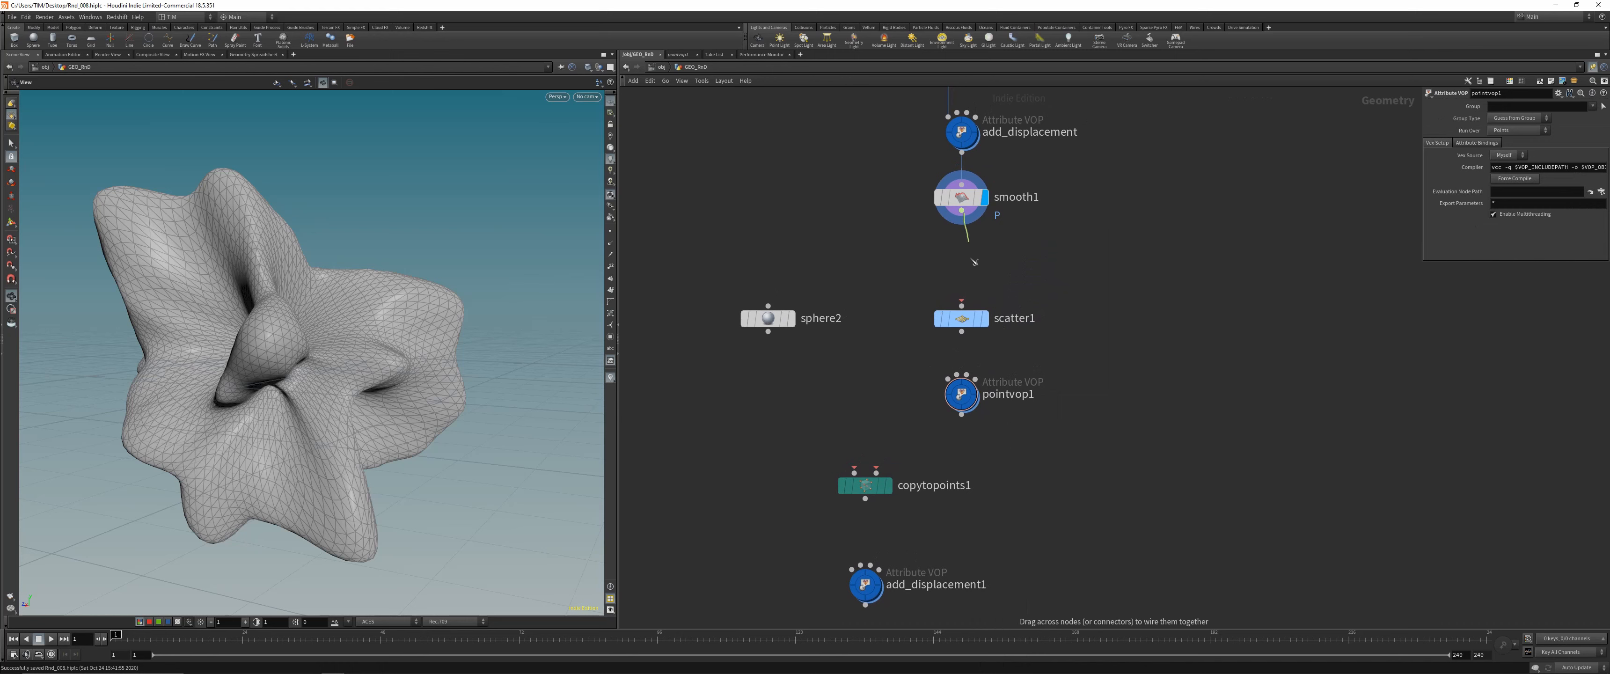
pyautogui.click(949, 379)
pyautogui.click(961, 414)
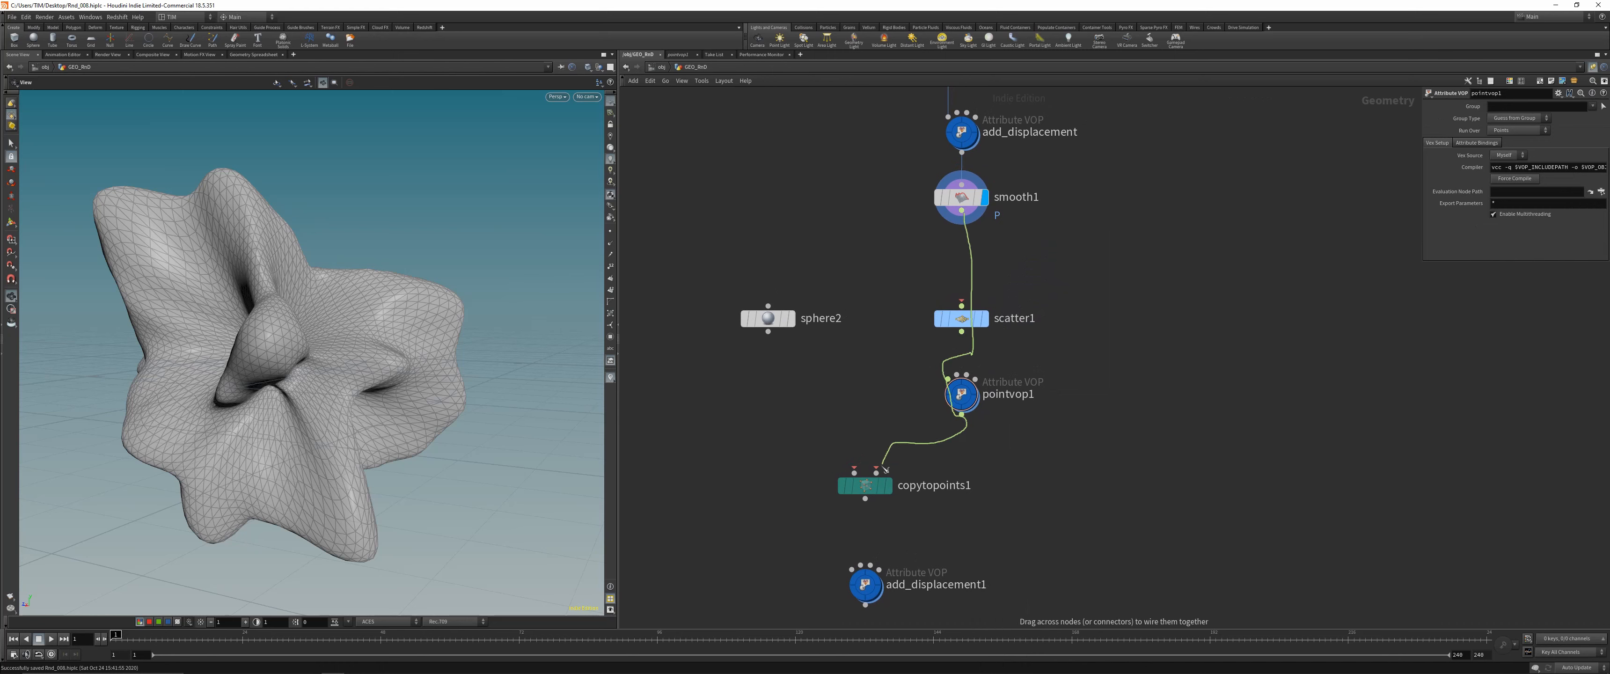
# Connect copytopoints1 to the first input of add_displacement1, and sphere2 to the first input of copytopoints1
pyautogui.moveTo(851, 570); pyautogui.dragTo(853, 571)
pyautogui.moveTo(768, 332); pyautogui.dragTo(854, 475)
pyautogui.scroll(-2, 1015, 396)
pyautogui.scroll(2, 1011, 447)
pyautogui.moveTo(1012, 449); pyautogui.dragTo(1019, 419, button='middle')
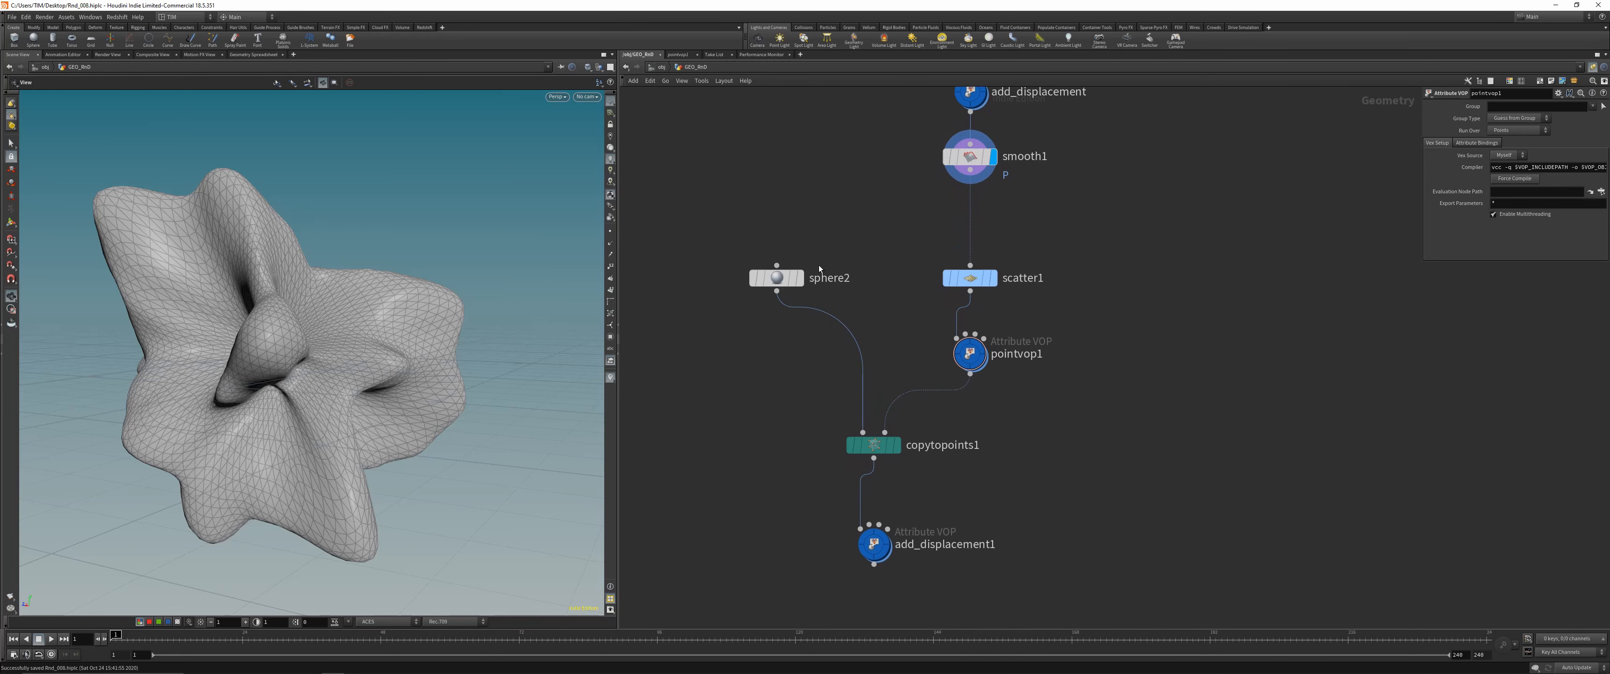
# Nudge sphere2 away from scatter1, save the scene, then display scatter1 and force its total count to 30
pyautogui.moveTo(777, 279); pyautogui.dragTo(766, 279)
pyautogui.hotkey('ctrl', 's')
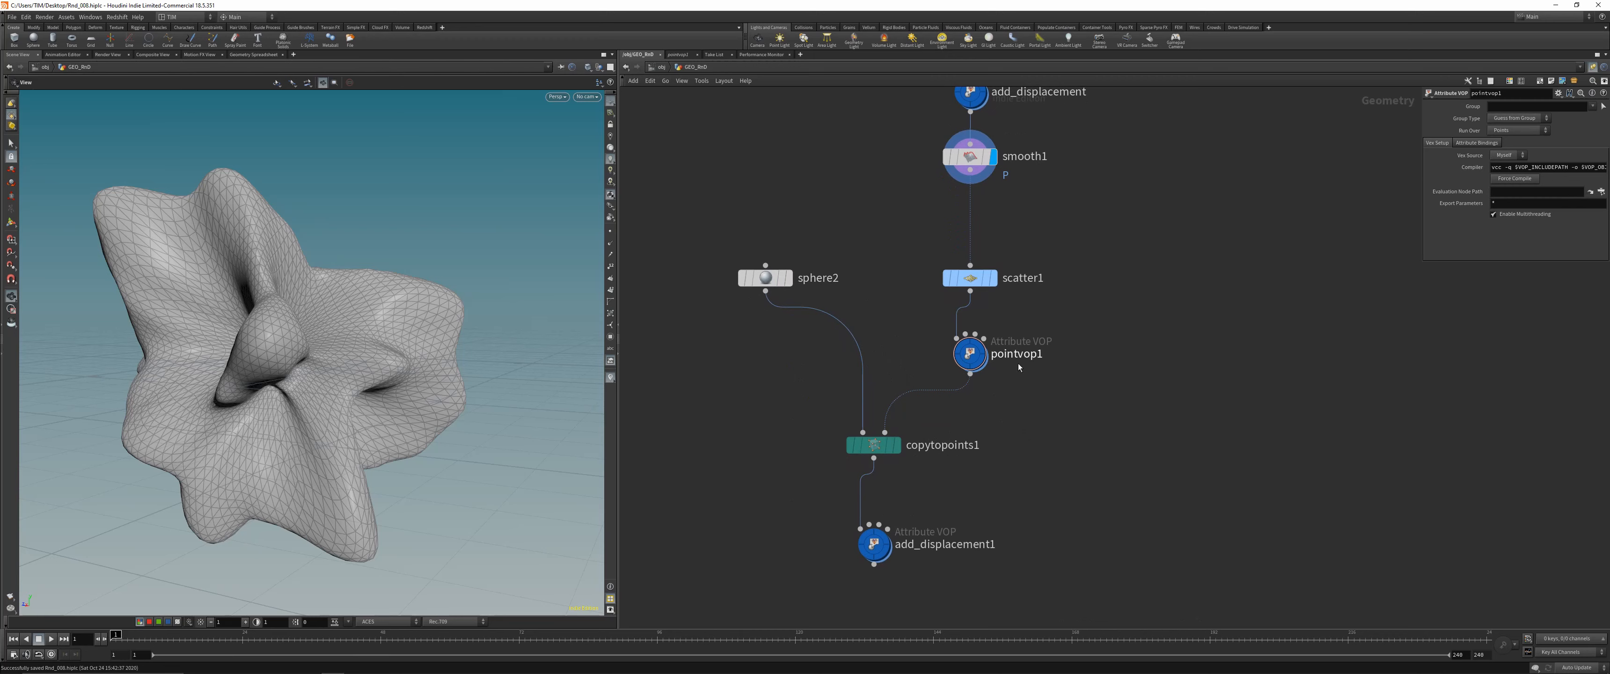
pyautogui.click(970, 278)
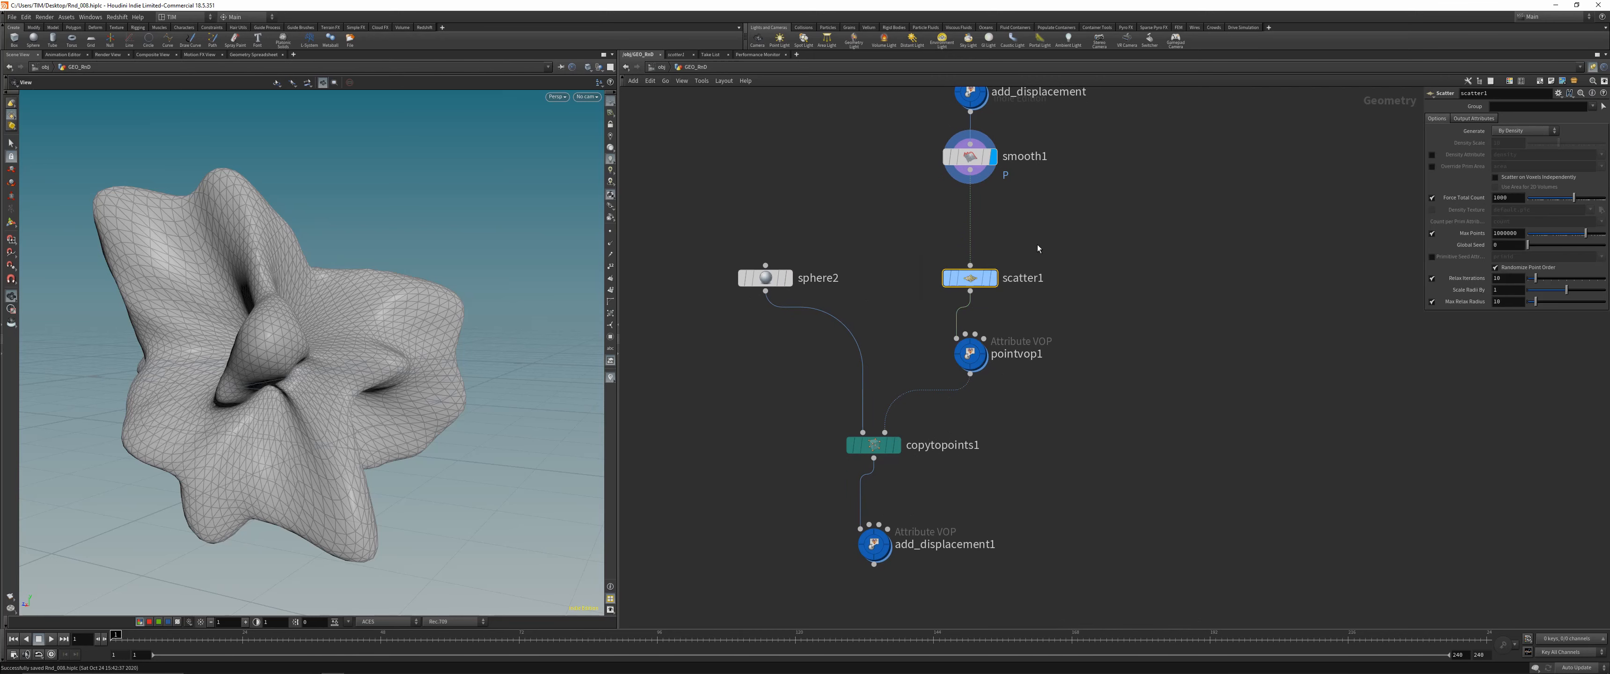
pyautogui.click(993, 278)
pyautogui.moveTo(341, 335); pyautogui.dragTo(316, 334)
pyautogui.click(1507, 199)
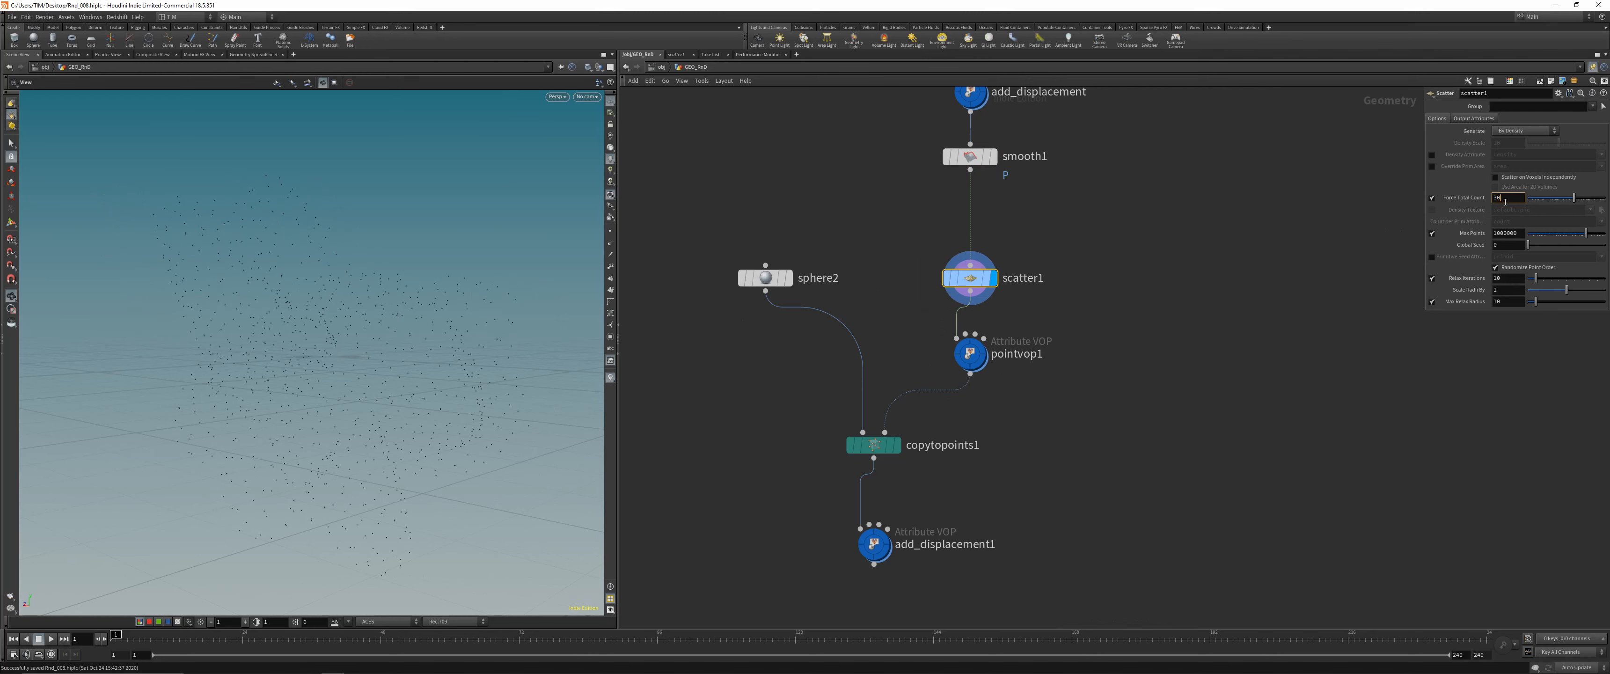
pyautogui.write('30')
pyautogui.press('Return')
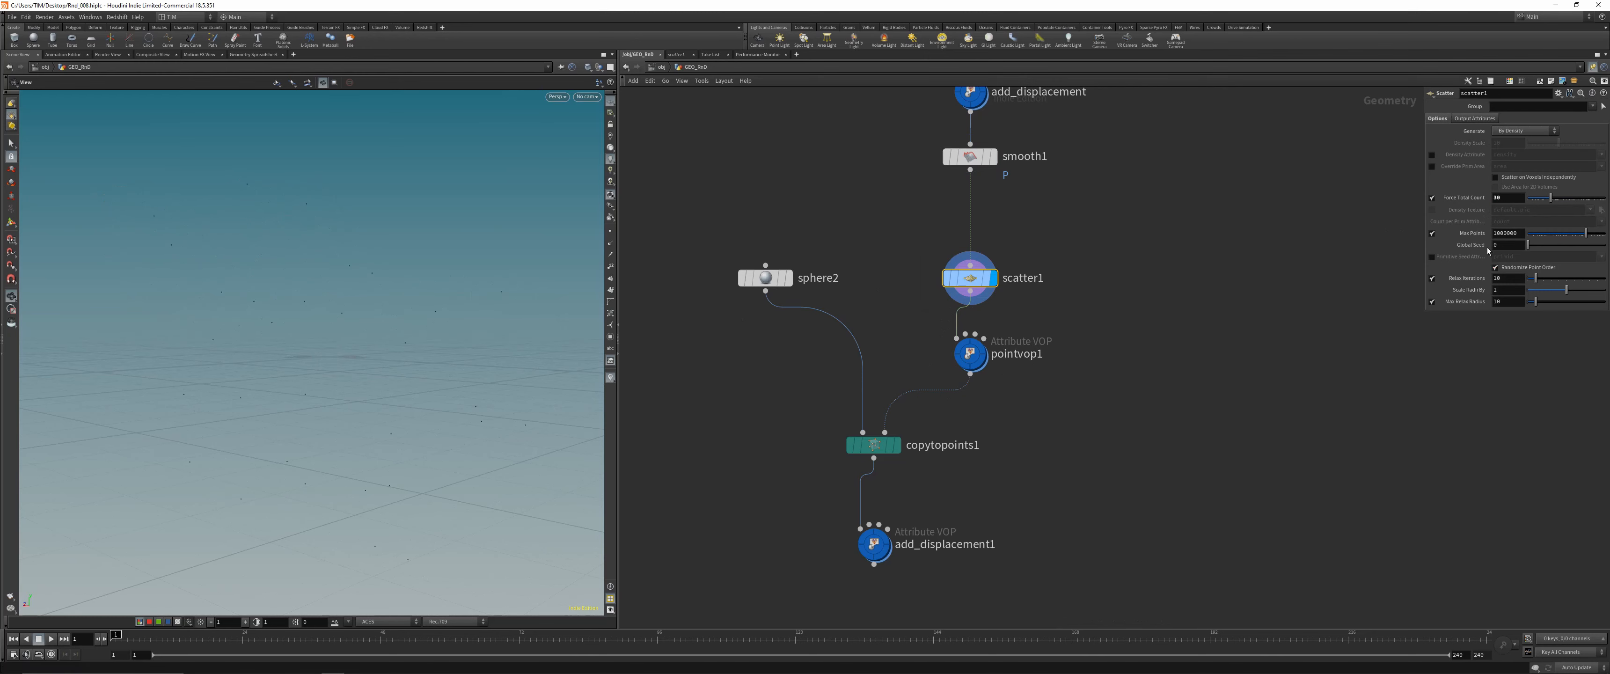
# Turn off the relax iterations on scatter1 and save the scene
pyautogui.click(1431, 278)
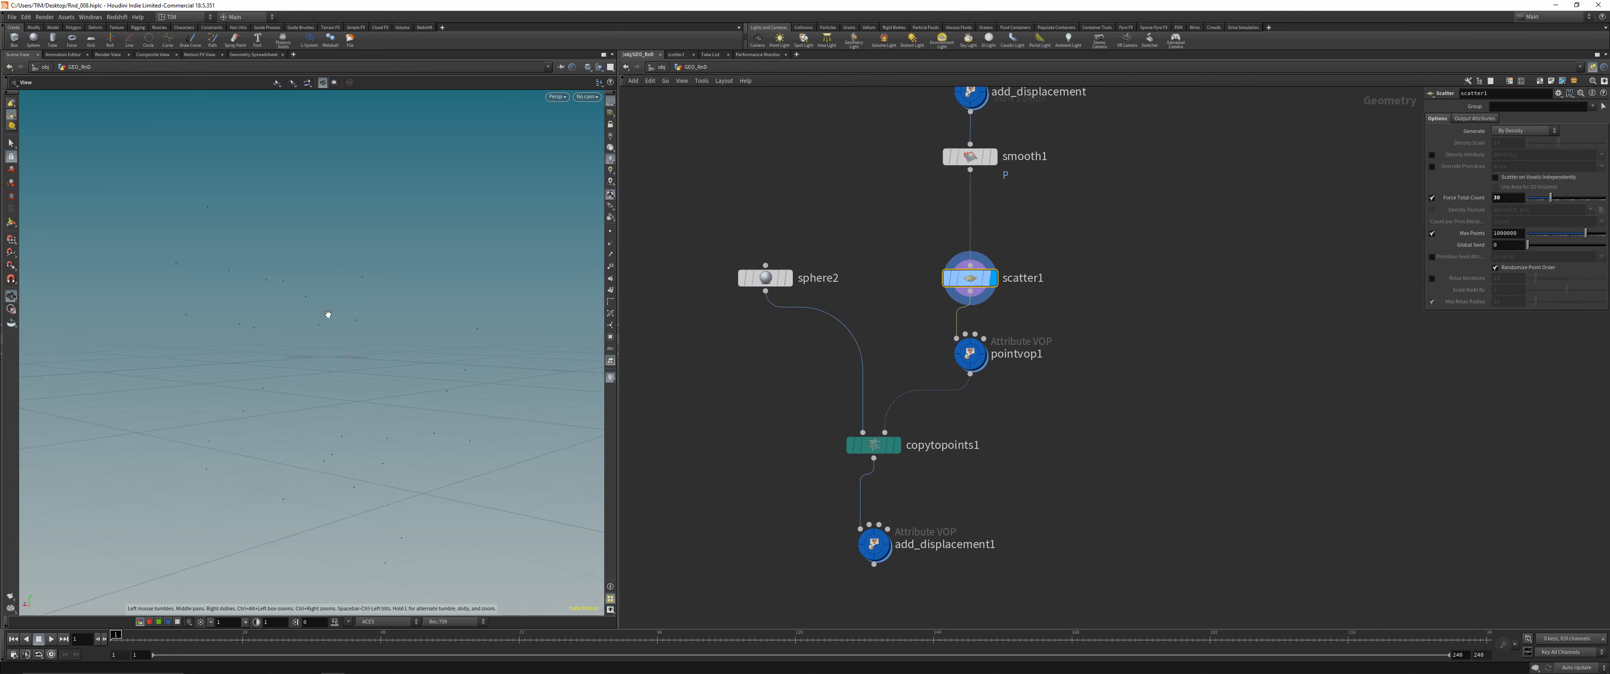
pyautogui.hotkey('ctrl', 's')
pyautogui.moveTo(440, 394)
pyautogui.mouseDown()
pyautogui.moveTo(422, 328)
pyautogui.moveTo(447, 395)
pyautogui.mouseUp()
# Rename the pointvop1 node as rand_seed_for_pscale
pyautogui.click(1016, 354)
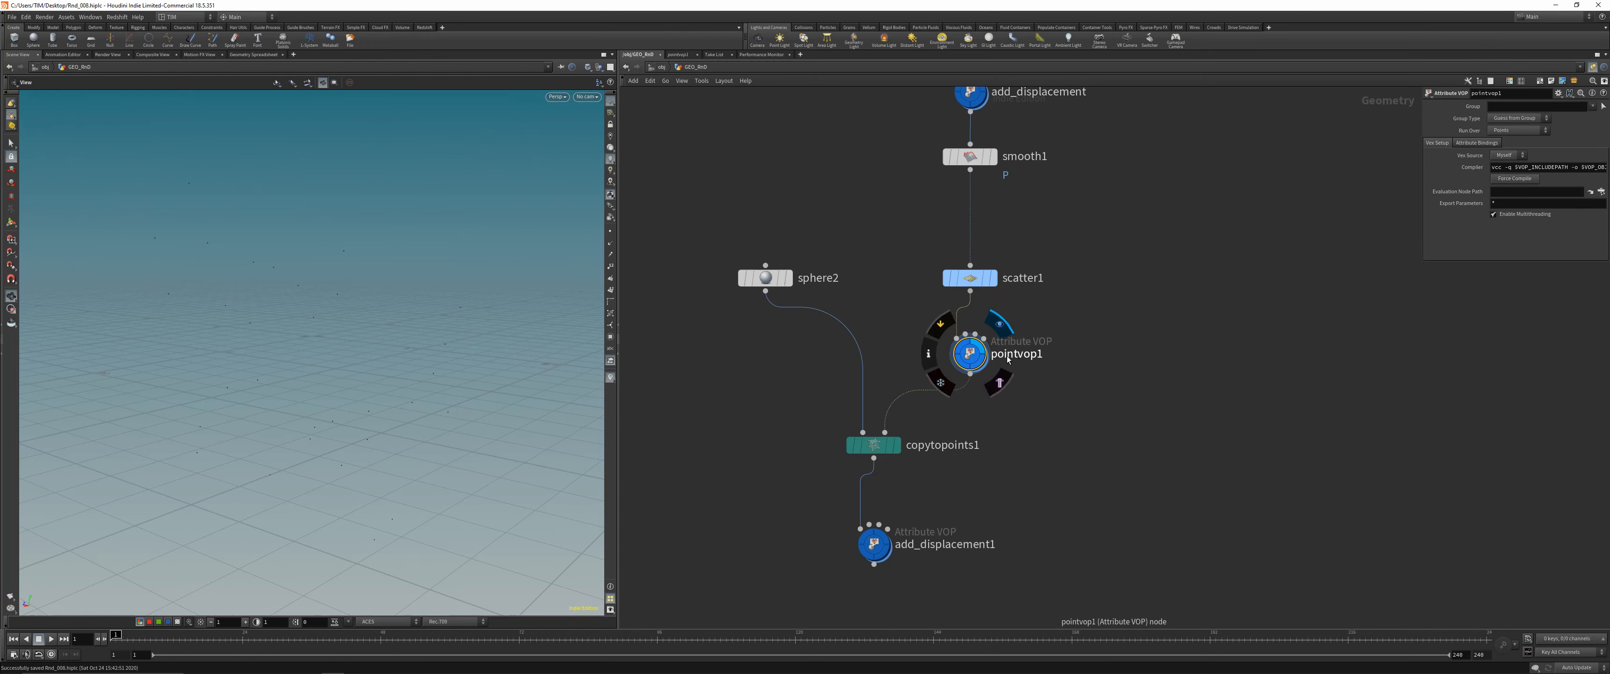
pyautogui.doubleClick(1008, 359)
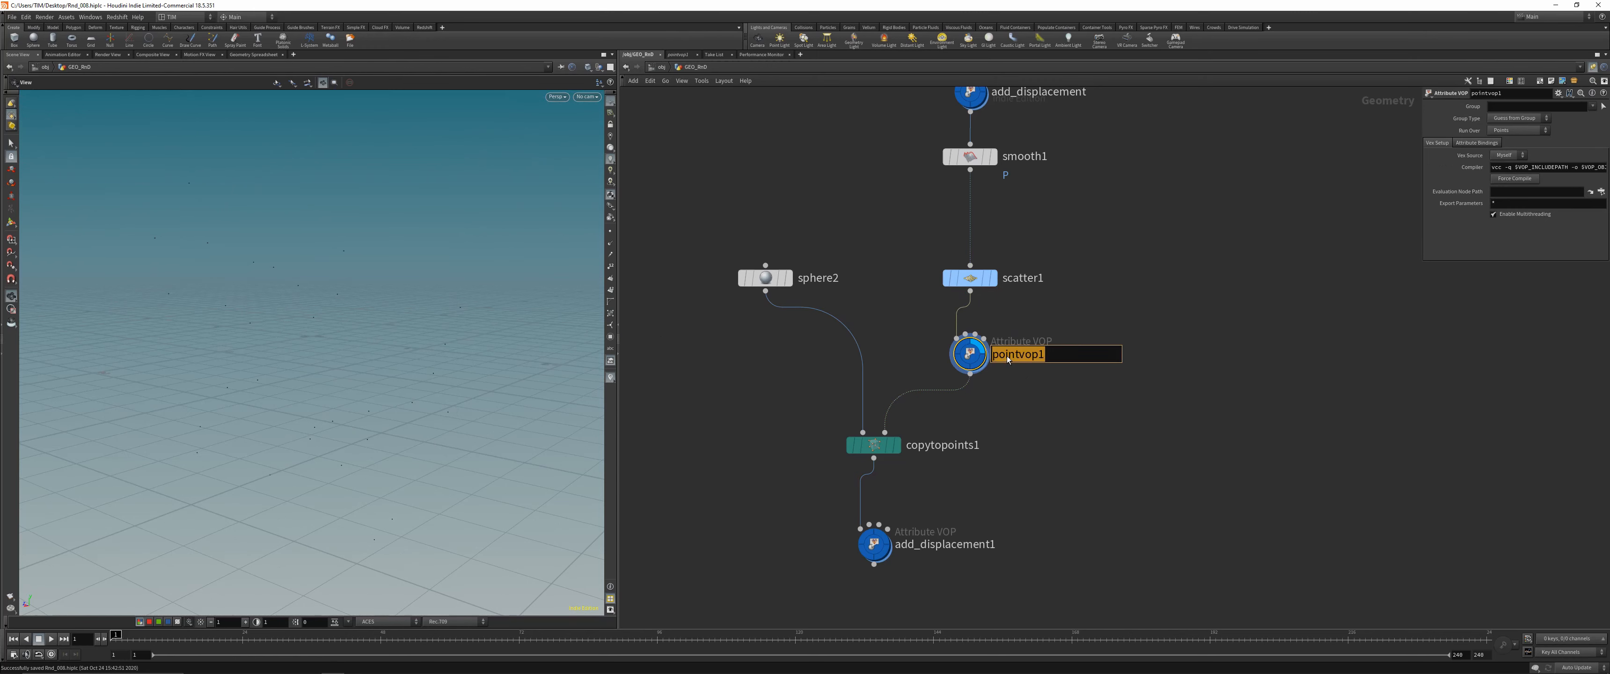
pyautogui.write('rand_seed_for_pscale')
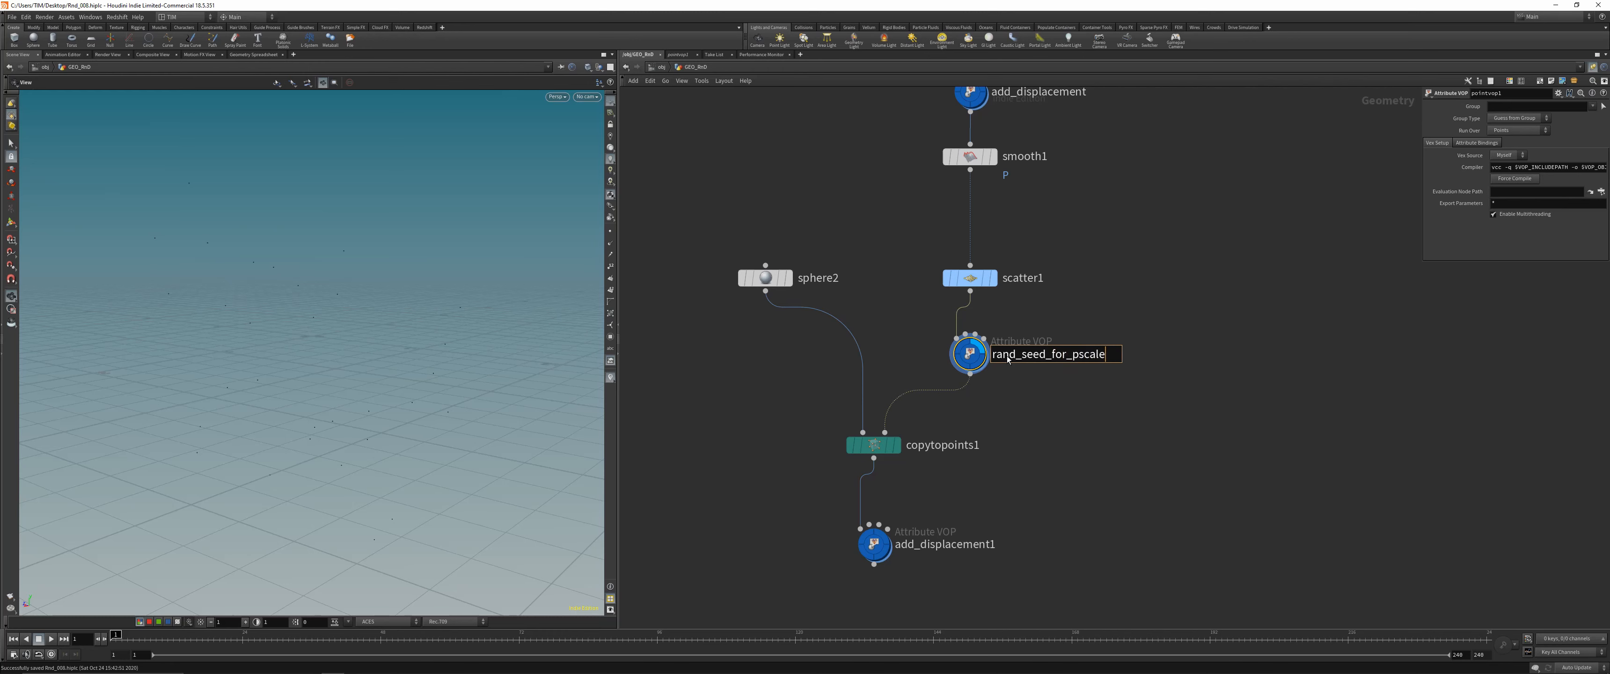
pyautogui.press('Return')
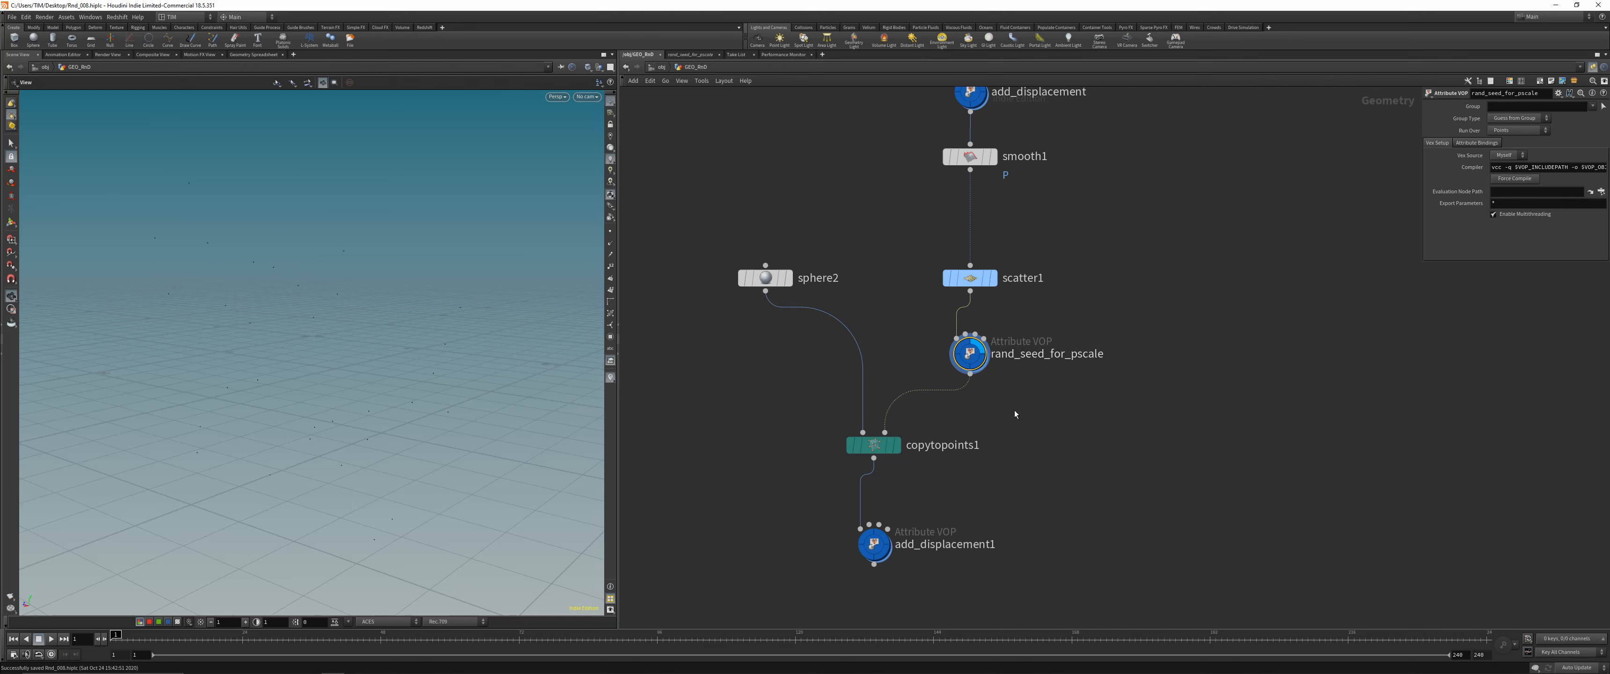
# Preview the outputs of copytopoints1 and add_displacement1 in the viewport
pyautogui.click(898, 445)
pyautogui.moveTo(447, 378); pyautogui.dragTo(401, 377)
pyautogui.scroll(-4, 415, 388)
pyautogui.click(882, 536)
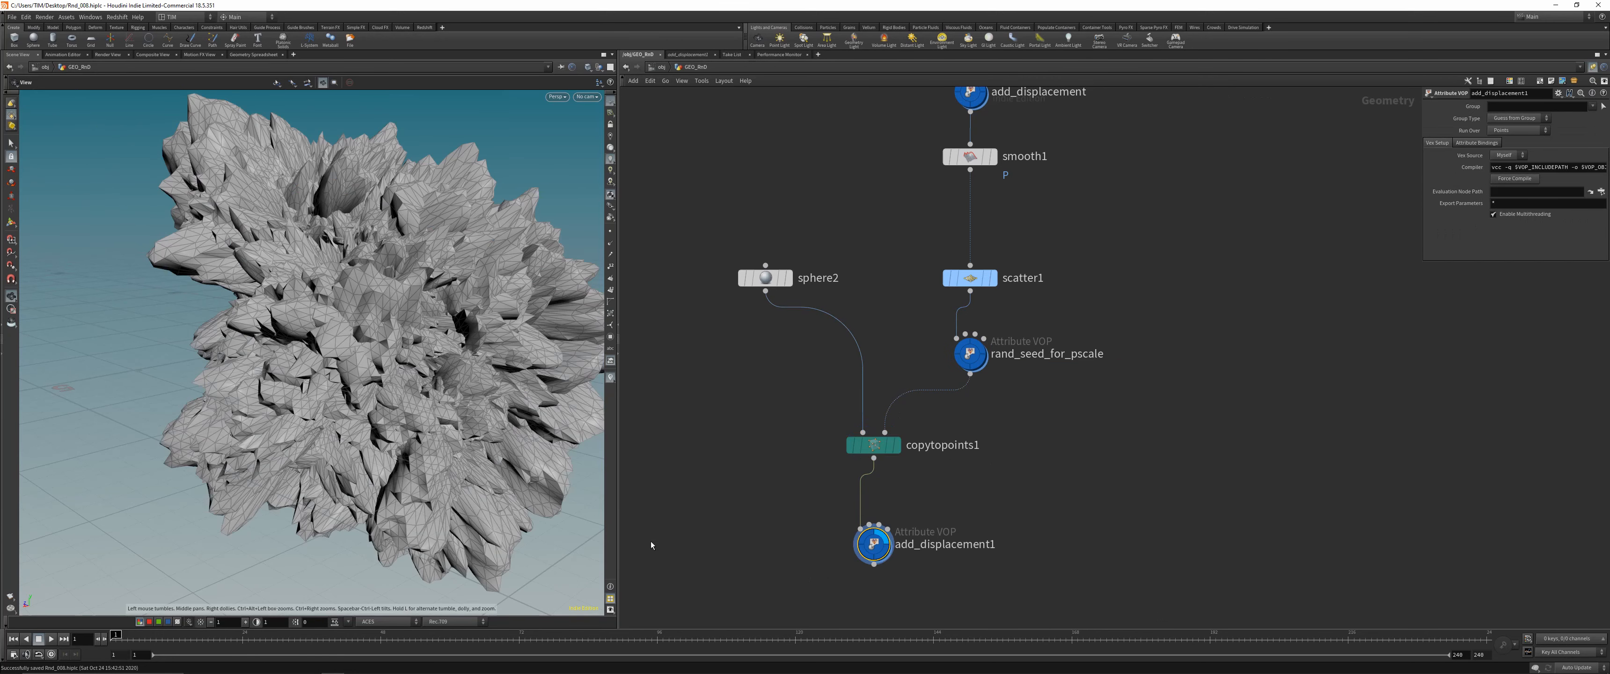
# Display rand_seed_for_pscale in the viewport and enter its VOP network
pyautogui.moveTo(738, 475); pyautogui.dragTo(1015, 413)
pyautogui.press('r')
pyautogui.moveTo(926, 377); pyautogui.dragTo(991, 344)
pyautogui.press('r')
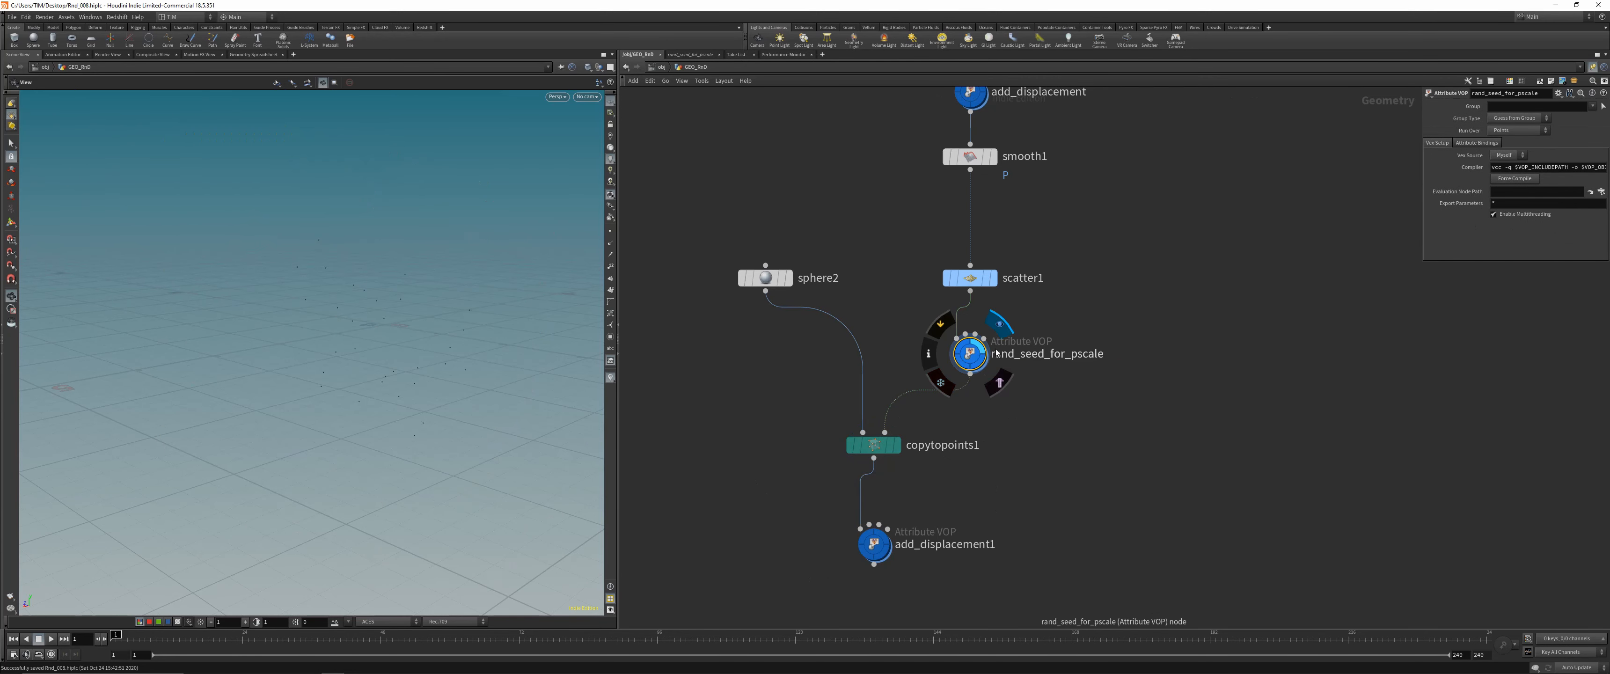
pyautogui.moveTo(991, 344); pyautogui.dragTo(948, 361, button='middle')
pyautogui.press('i')
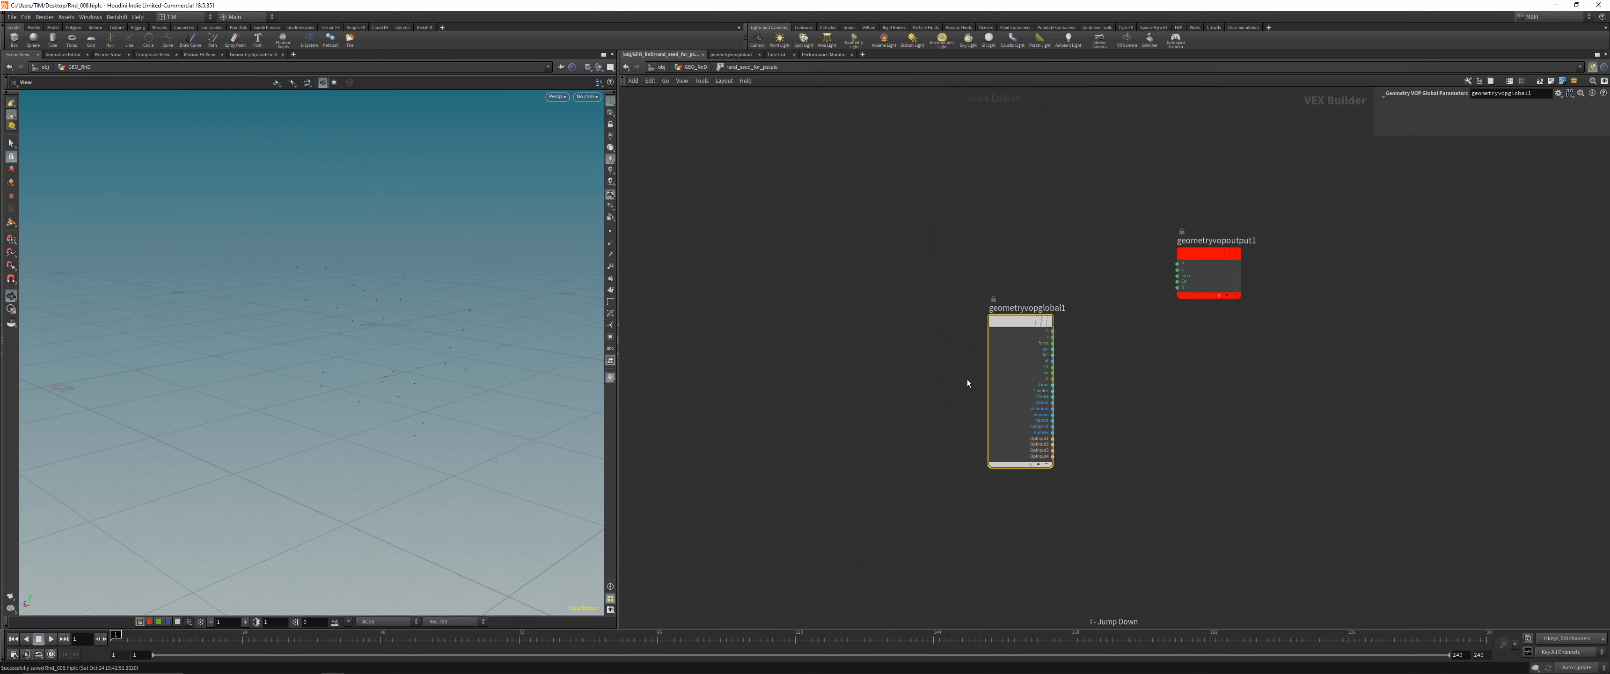
# Spread geometryvopglobal1 and geometryvopoutput1 far apart at the same height and save the scene
pyautogui.moveTo(1208, 264); pyautogui.dragTo(1333, 332)
pyautogui.moveTo(1109, 326); pyautogui.dragTo(1041, 325, button='middle')
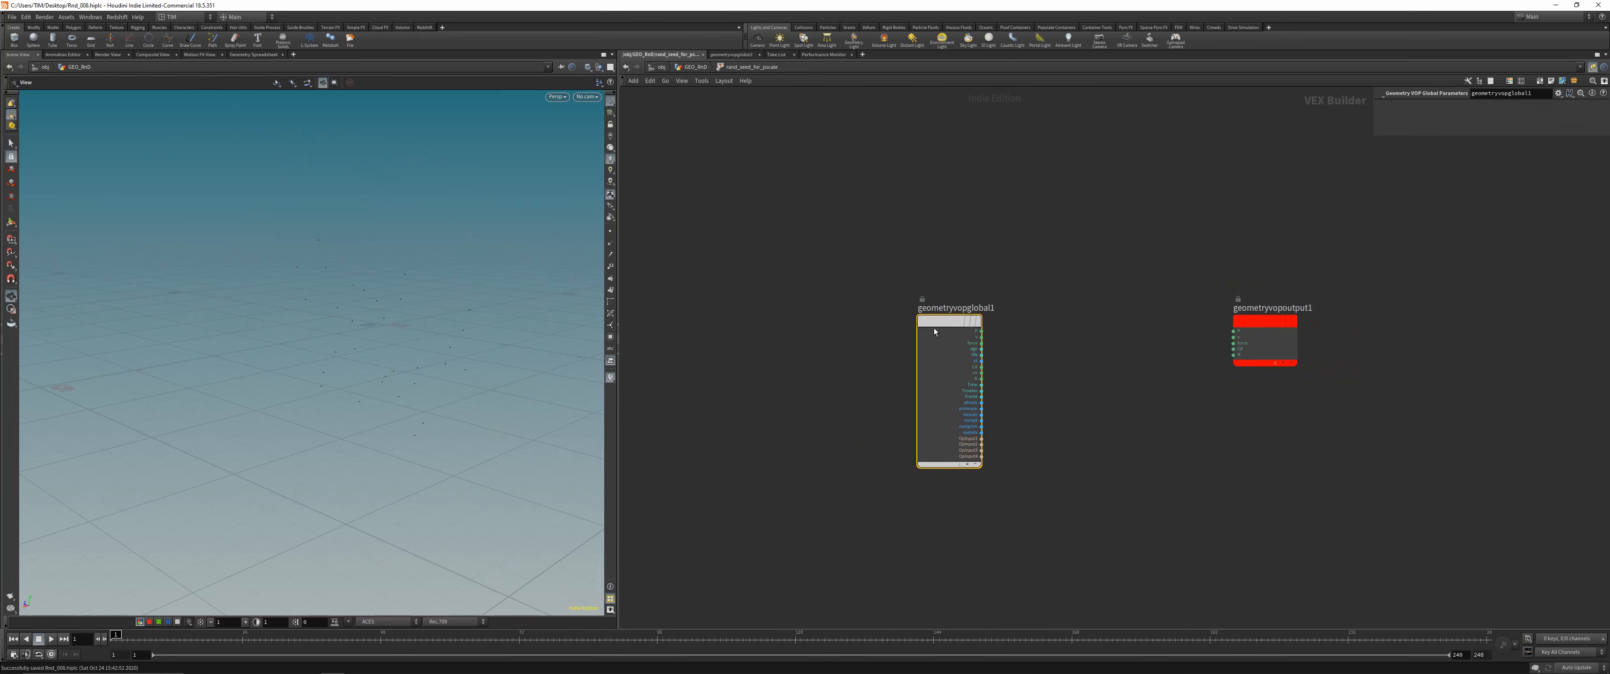
pyautogui.moveTo(934, 328); pyautogui.dragTo(817, 327)
pyautogui.scroll(2, 915, 393)
pyautogui.hotkey('ctrl', 's')
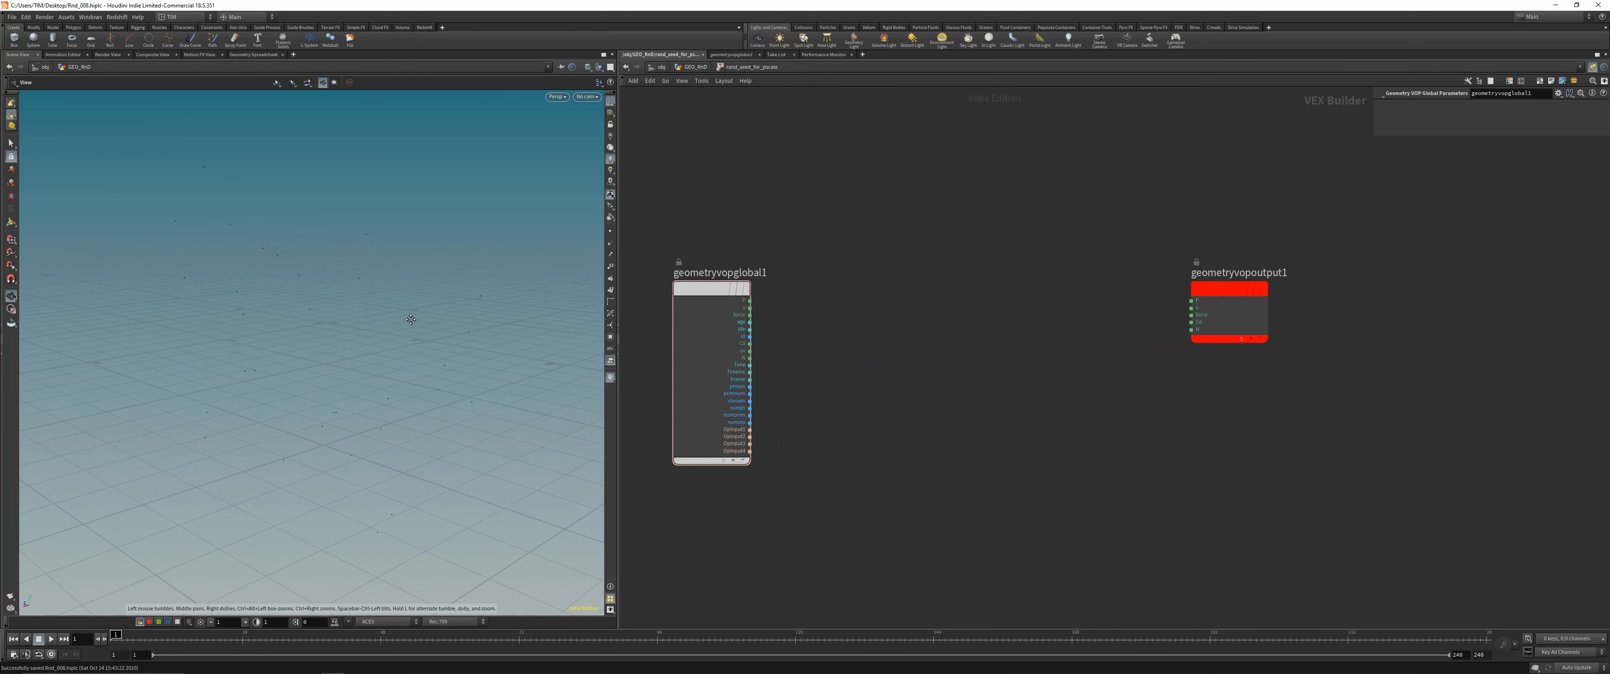
# Show the point numbers of the scattered points in the viewport
pyautogui.click(611, 266)
pyautogui.moveTo(352, 351); pyautogui.dragTo(350, 327)
# Add a Random node fed by the ptnum output of geometryvopglobal1
pyautogui.click(750, 386)
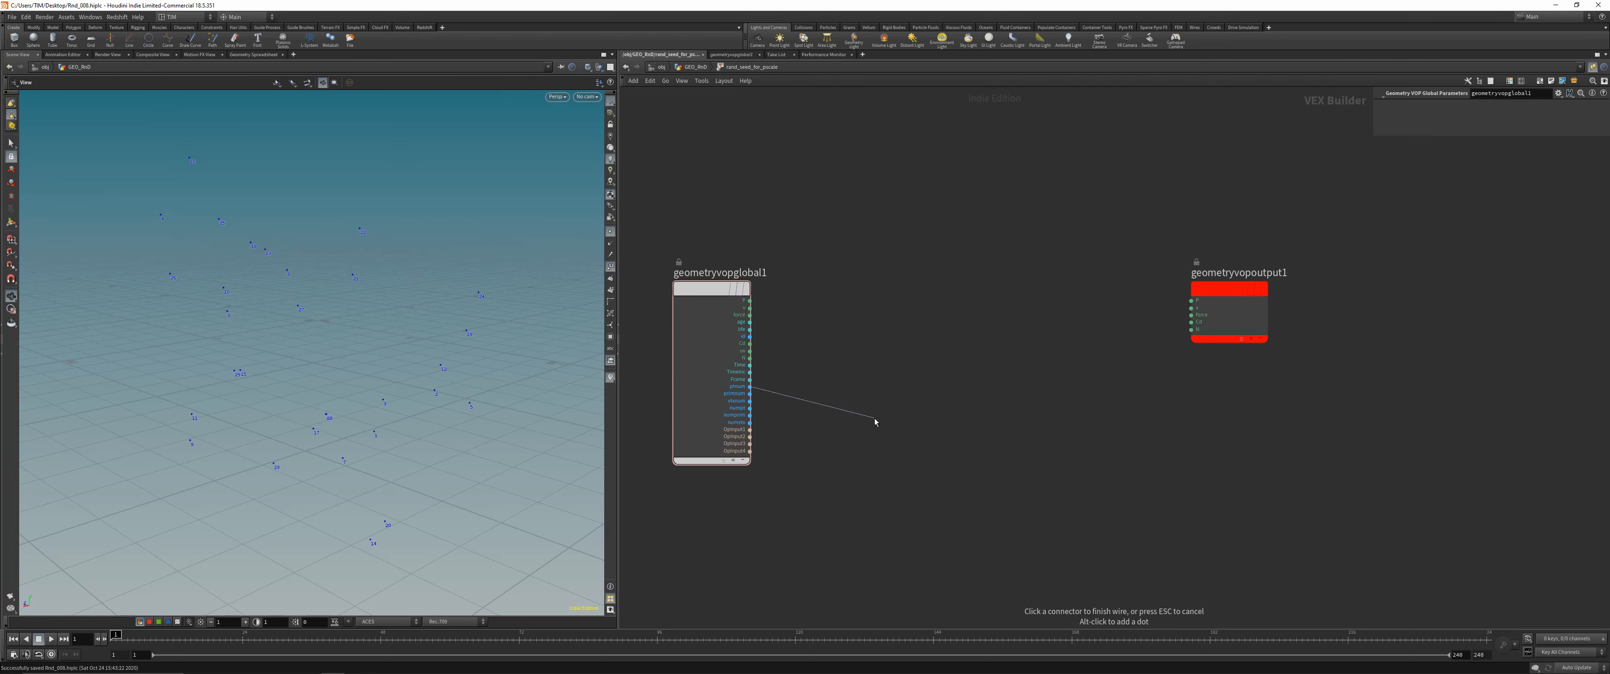
pyautogui.press('Tab')
pyautogui.write('ran')
pyautogui.click(970, 303)
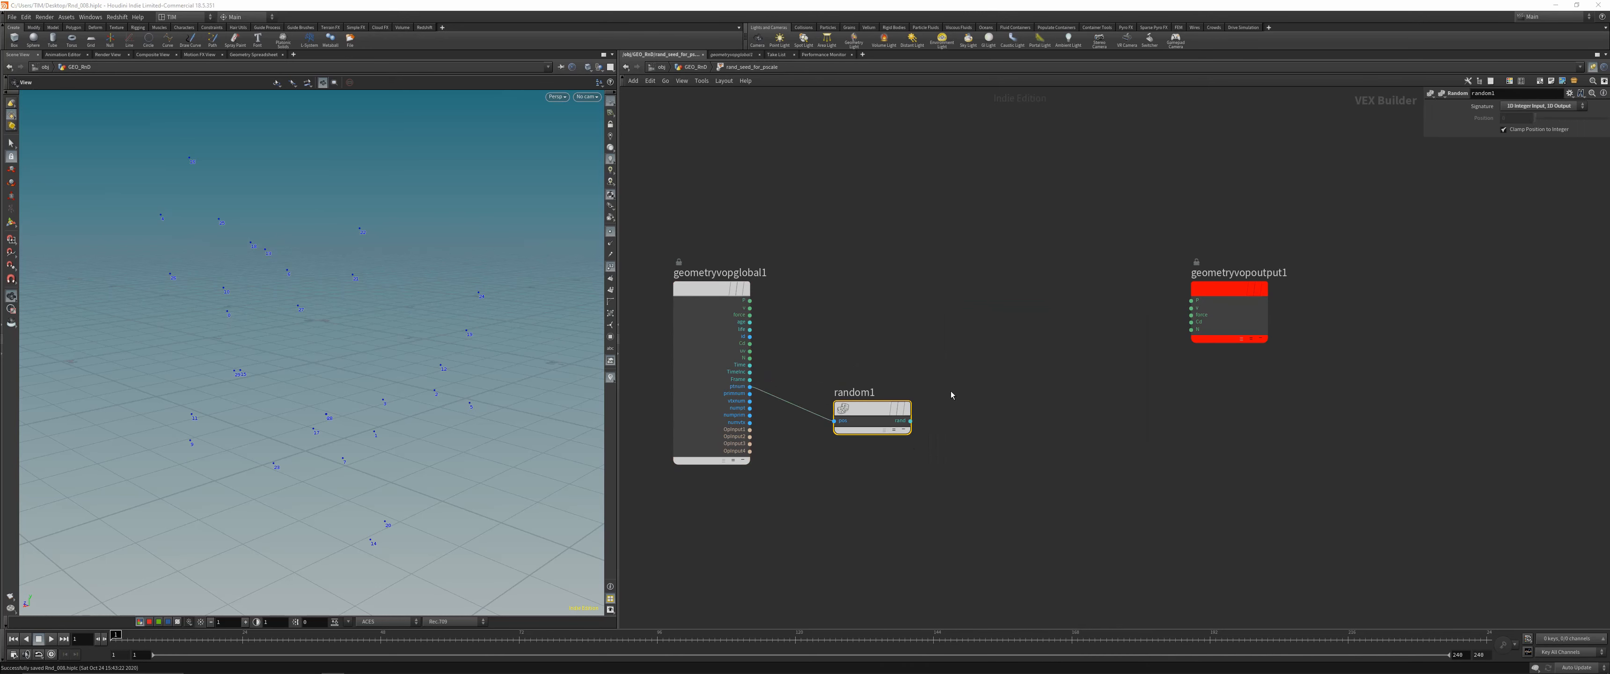
pyautogui.click(906, 449)
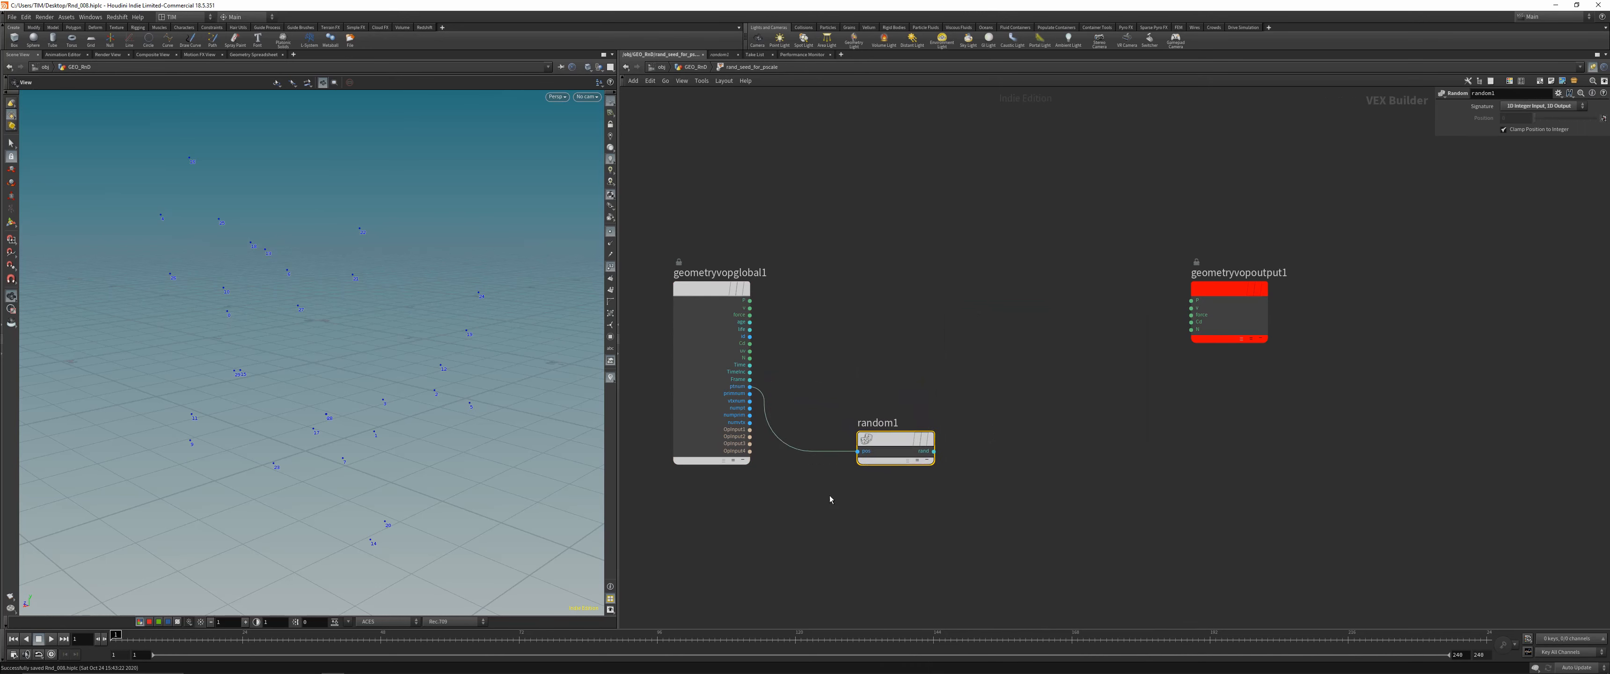
# Read the help page for the Random VOP node, including the note on integer inputs, and close it
pyautogui.click(1604, 92)
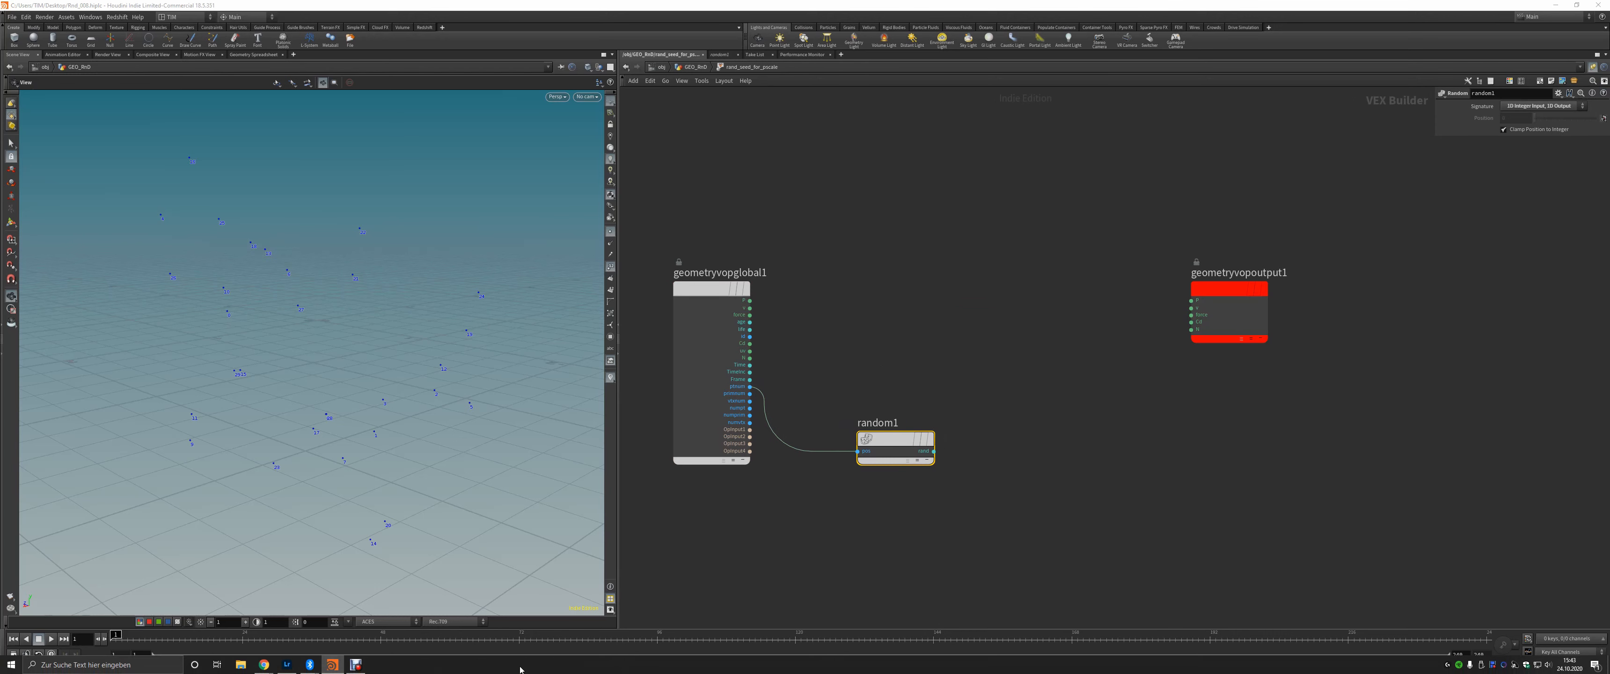
pyautogui.moveTo(365, 348); pyautogui.dragTo(599, 117)
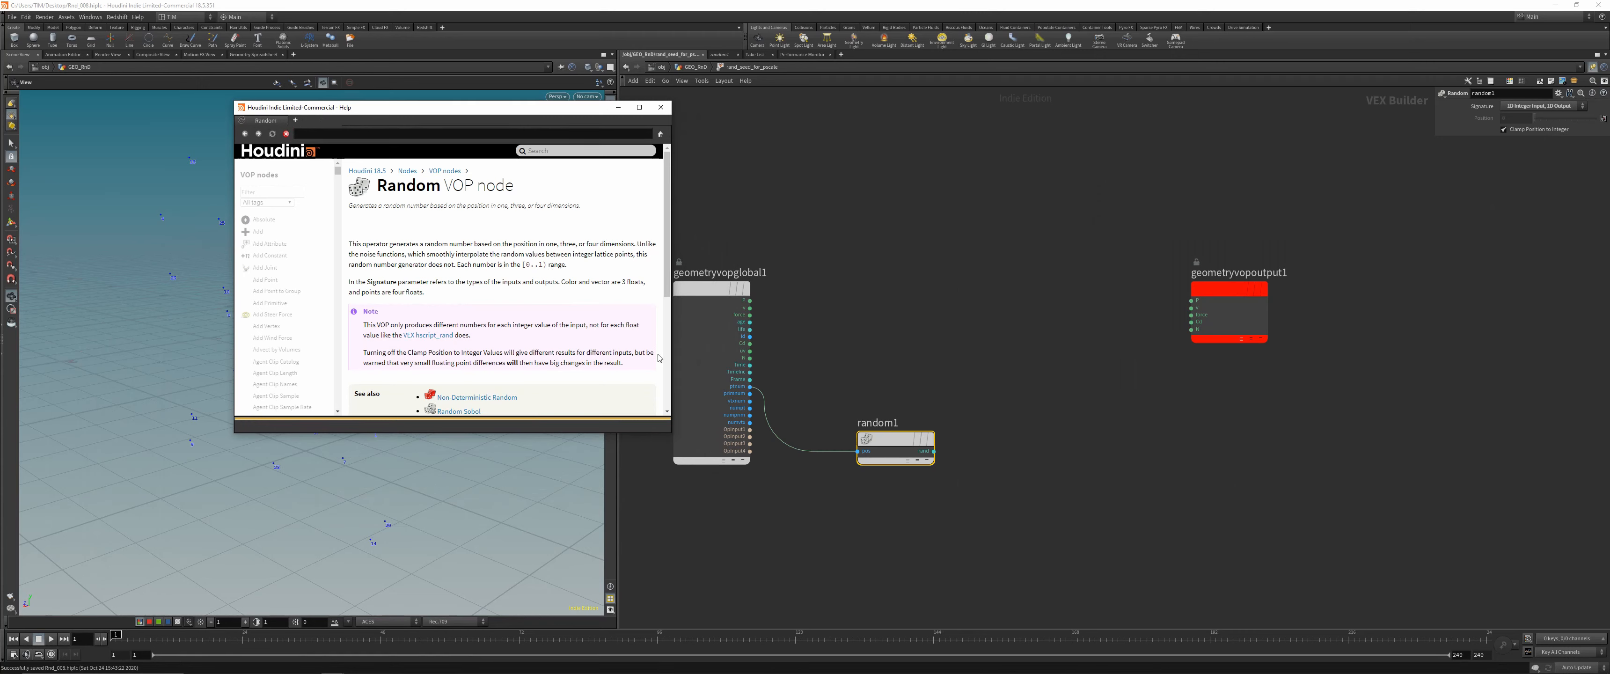
pyautogui.scroll(-1, 560, 313)
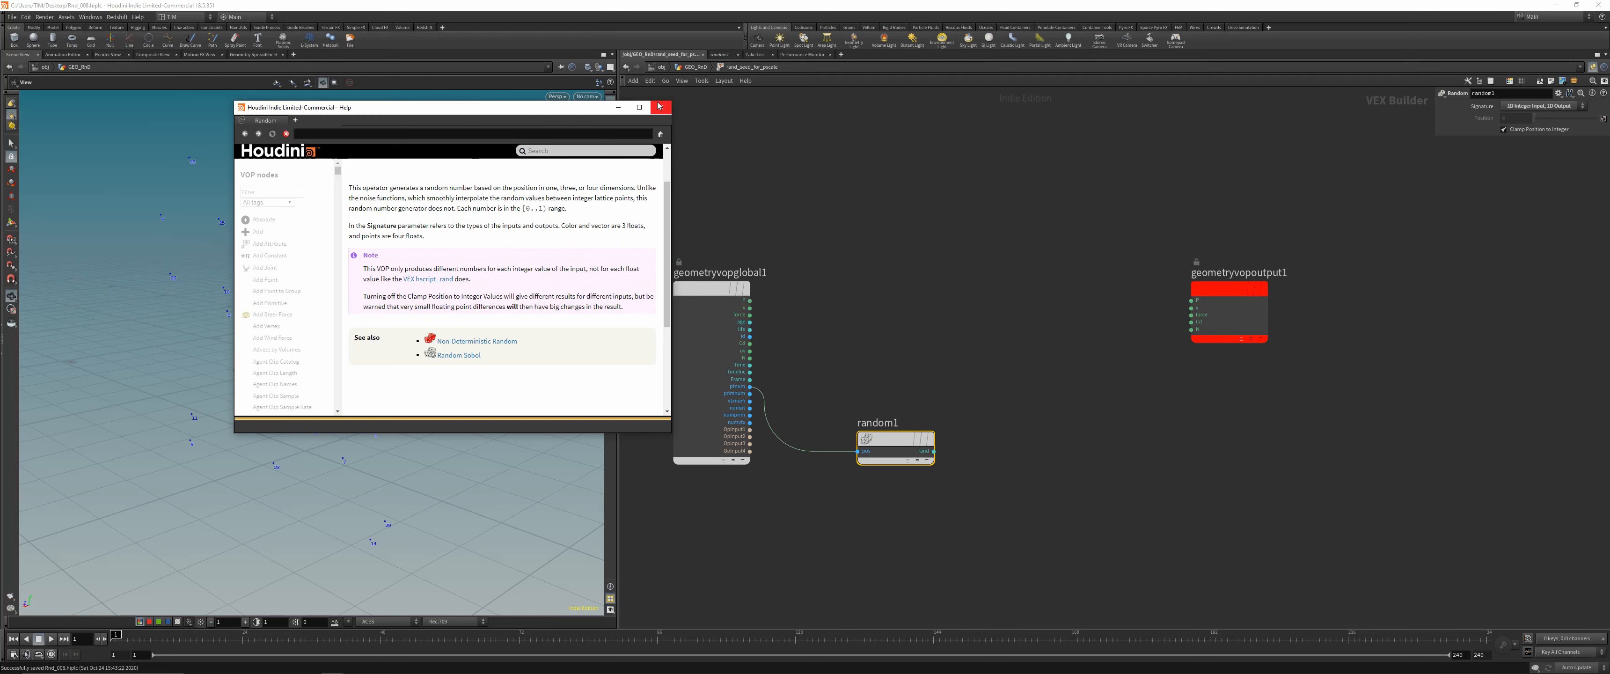
pyautogui.click(661, 107)
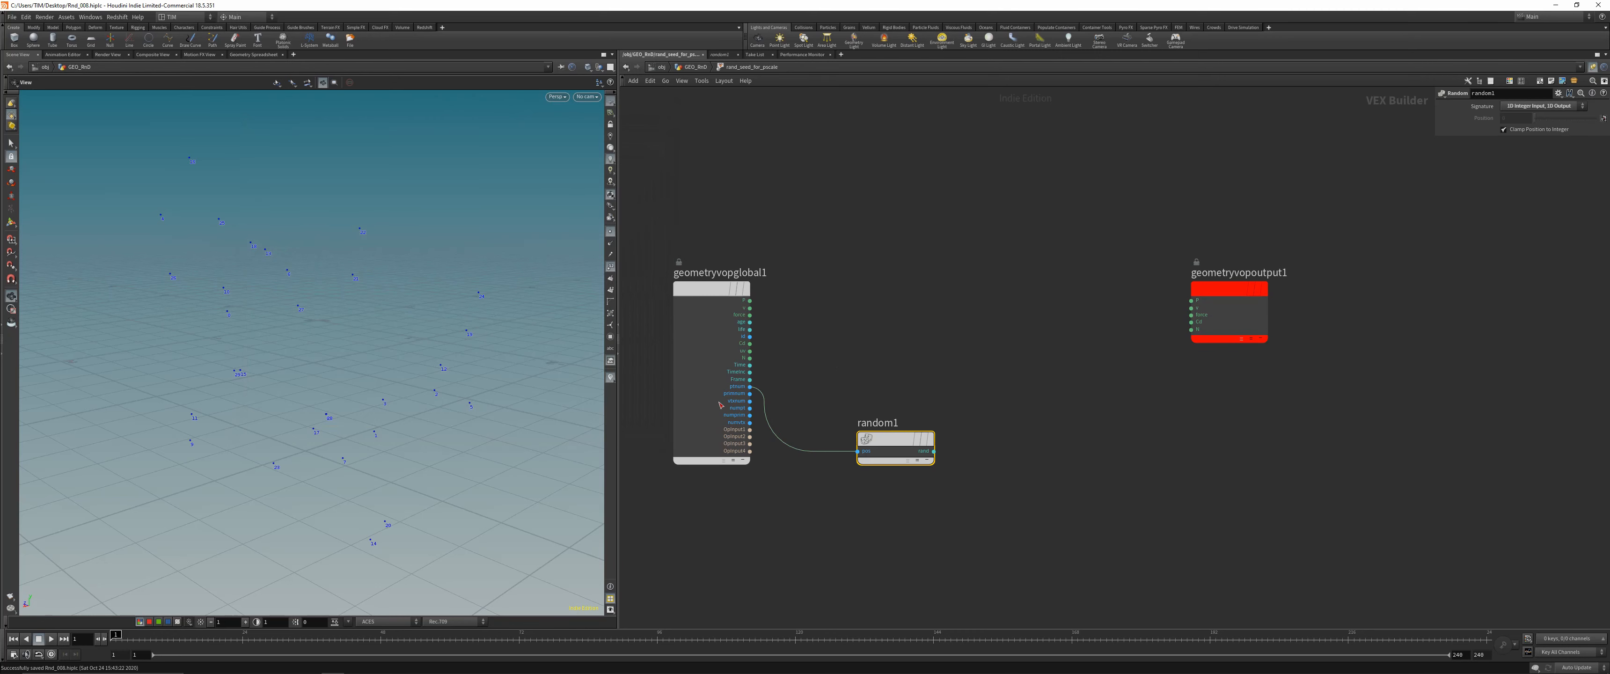
# Add a Bind Export node fed by random1's output and check the exported values in the Geometry Spreadsheet
pyautogui.scroll(-1, 959, 465)
pyautogui.moveTo(959, 465); pyautogui.dragTo(903, 454, button='middle')
pyautogui.moveTo(367, 376); pyautogui.dragTo(350, 394)
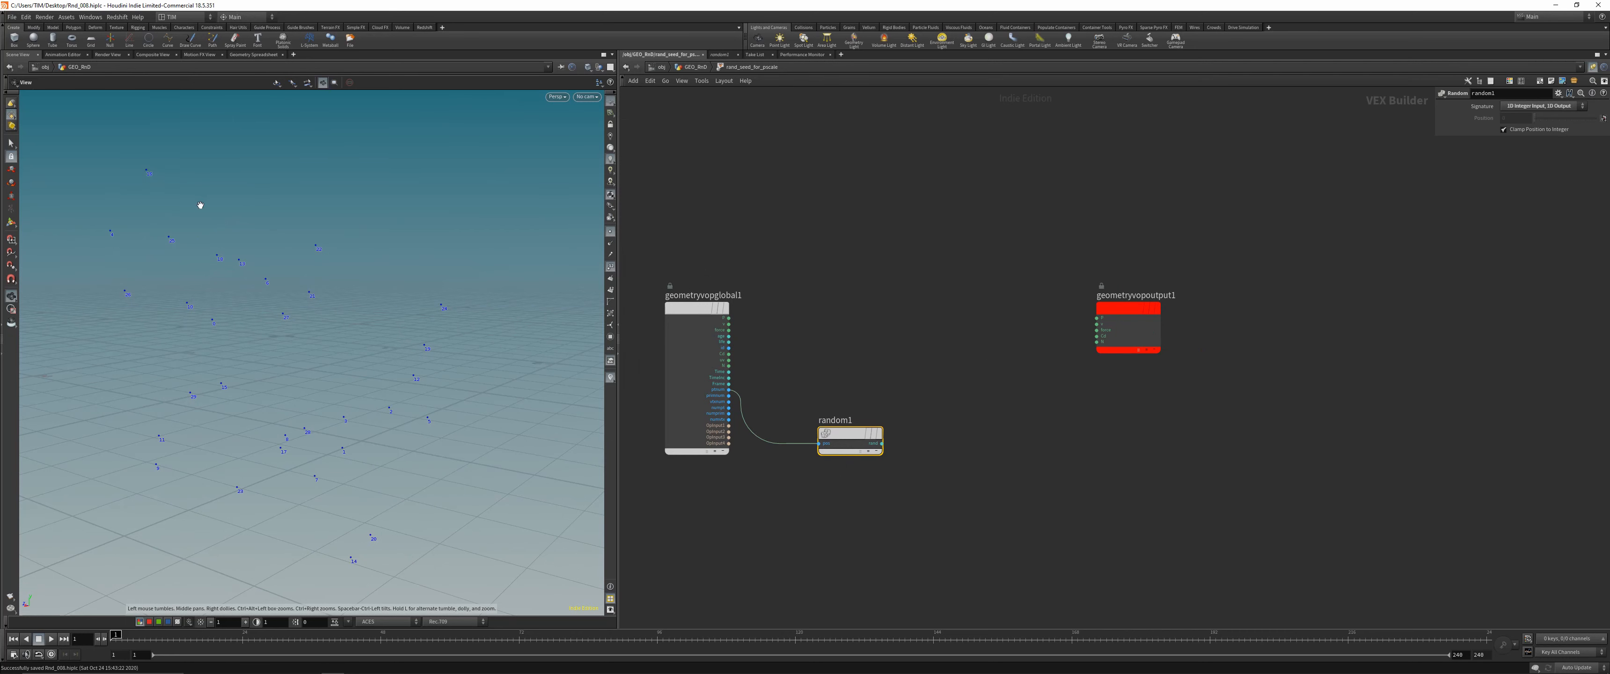
pyautogui.click(881, 442)
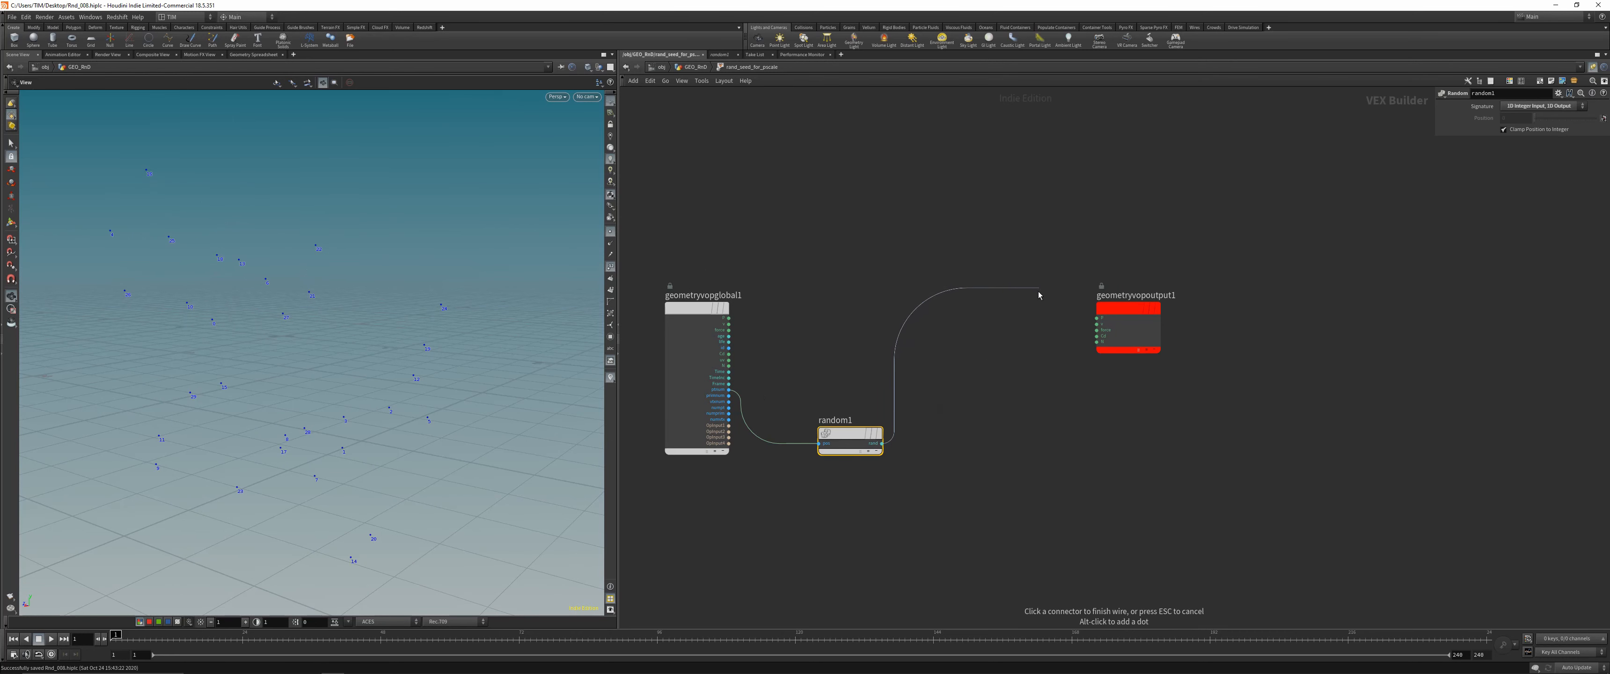
pyautogui.press('Tab')
pyautogui.write('bo')
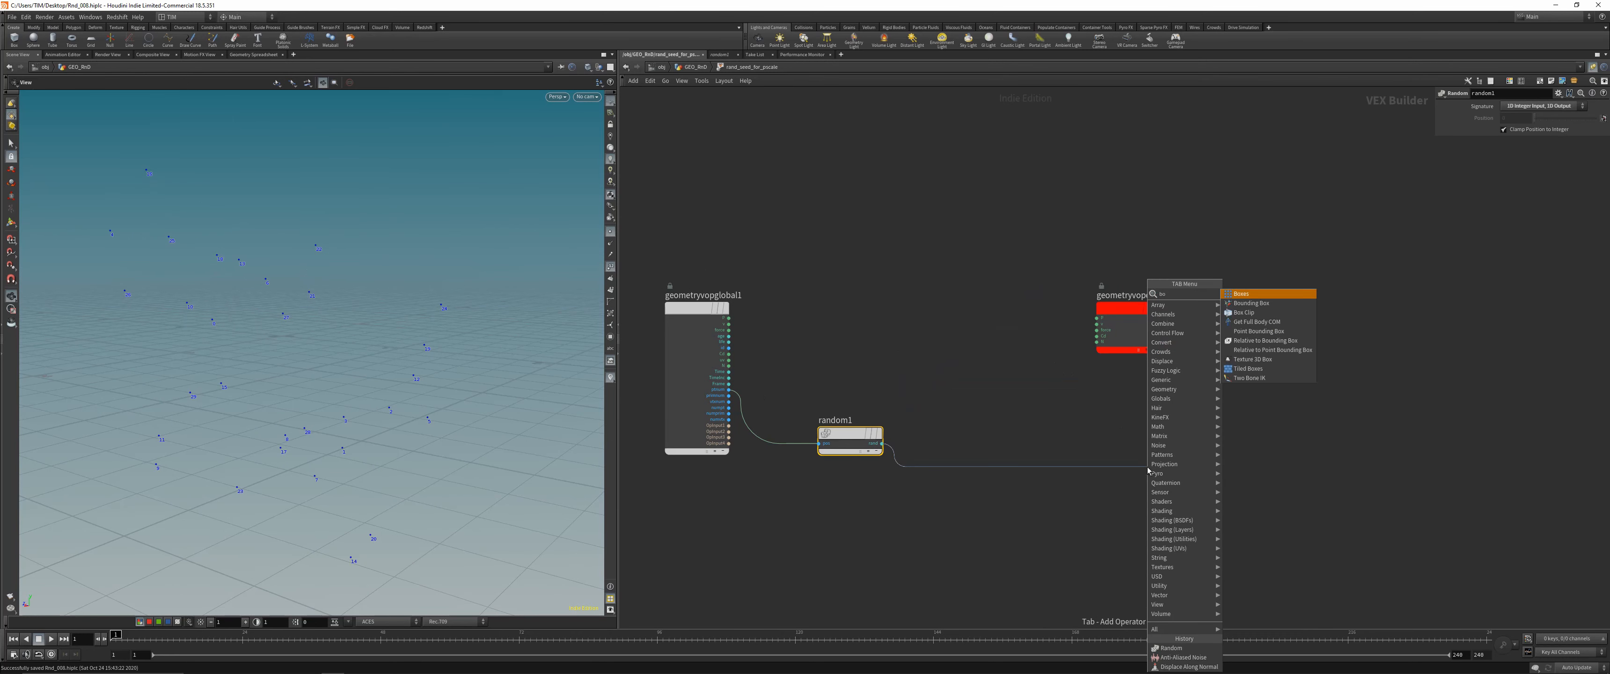
pyautogui.write('n')
pyautogui.press('BackSpace')
pyautogui.press('BackSpace')
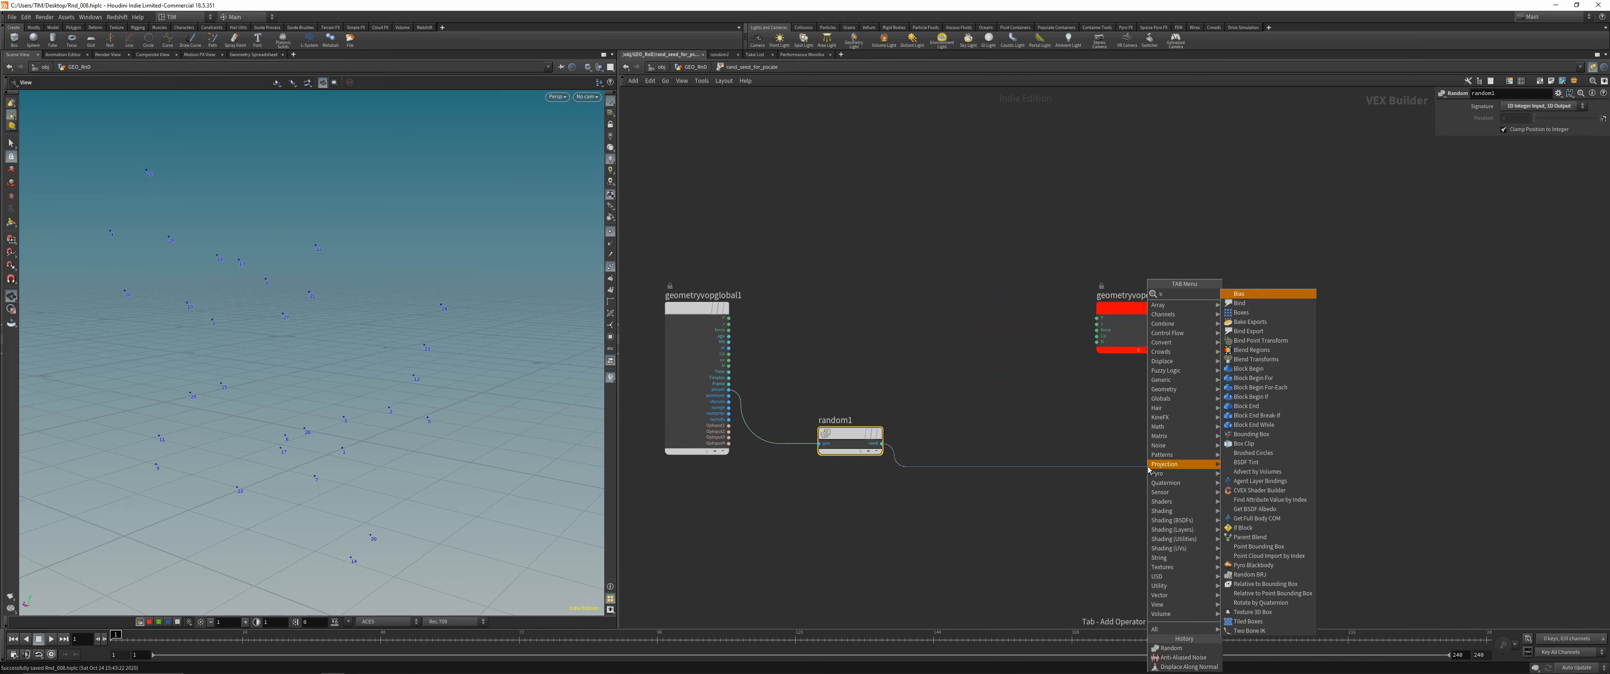
pyautogui.write('ind')
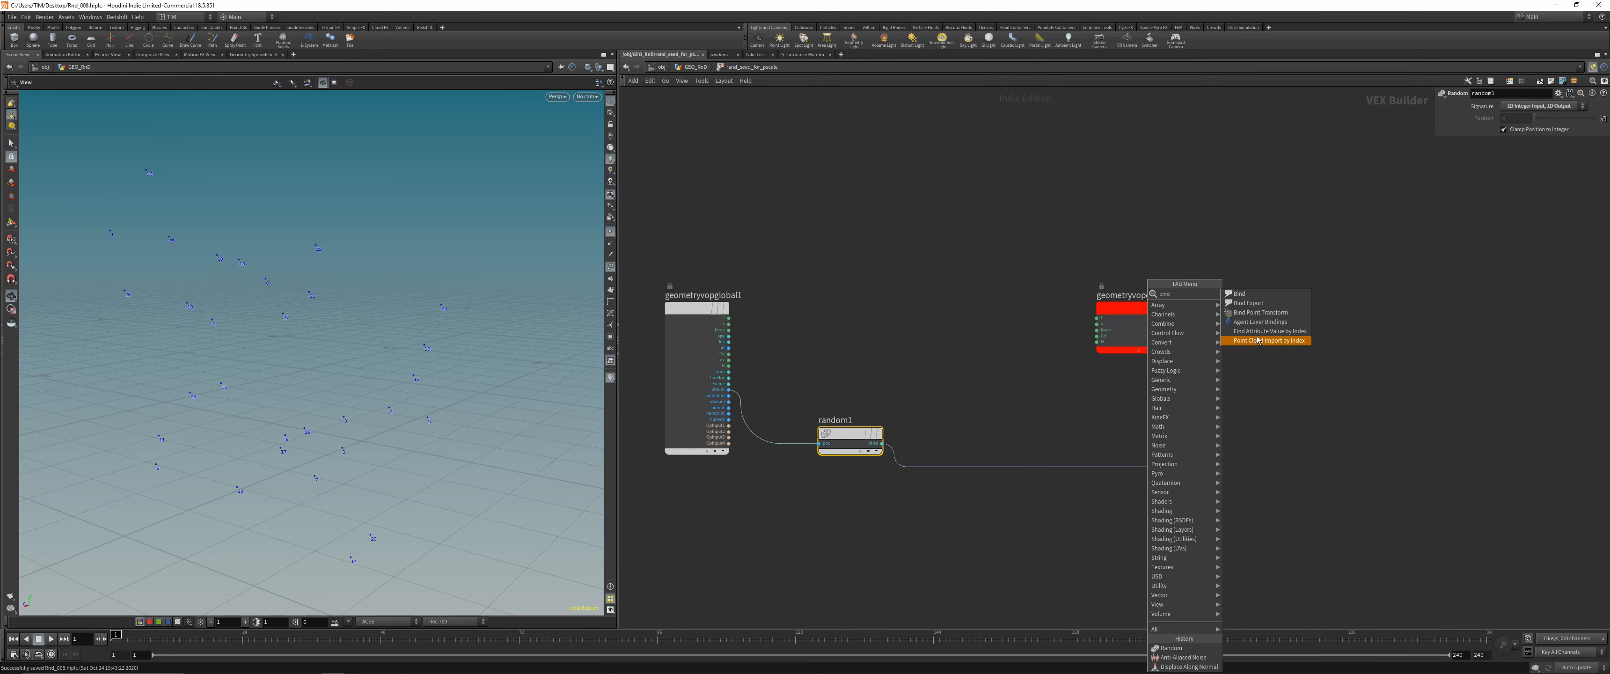
pyautogui.click(1249, 304)
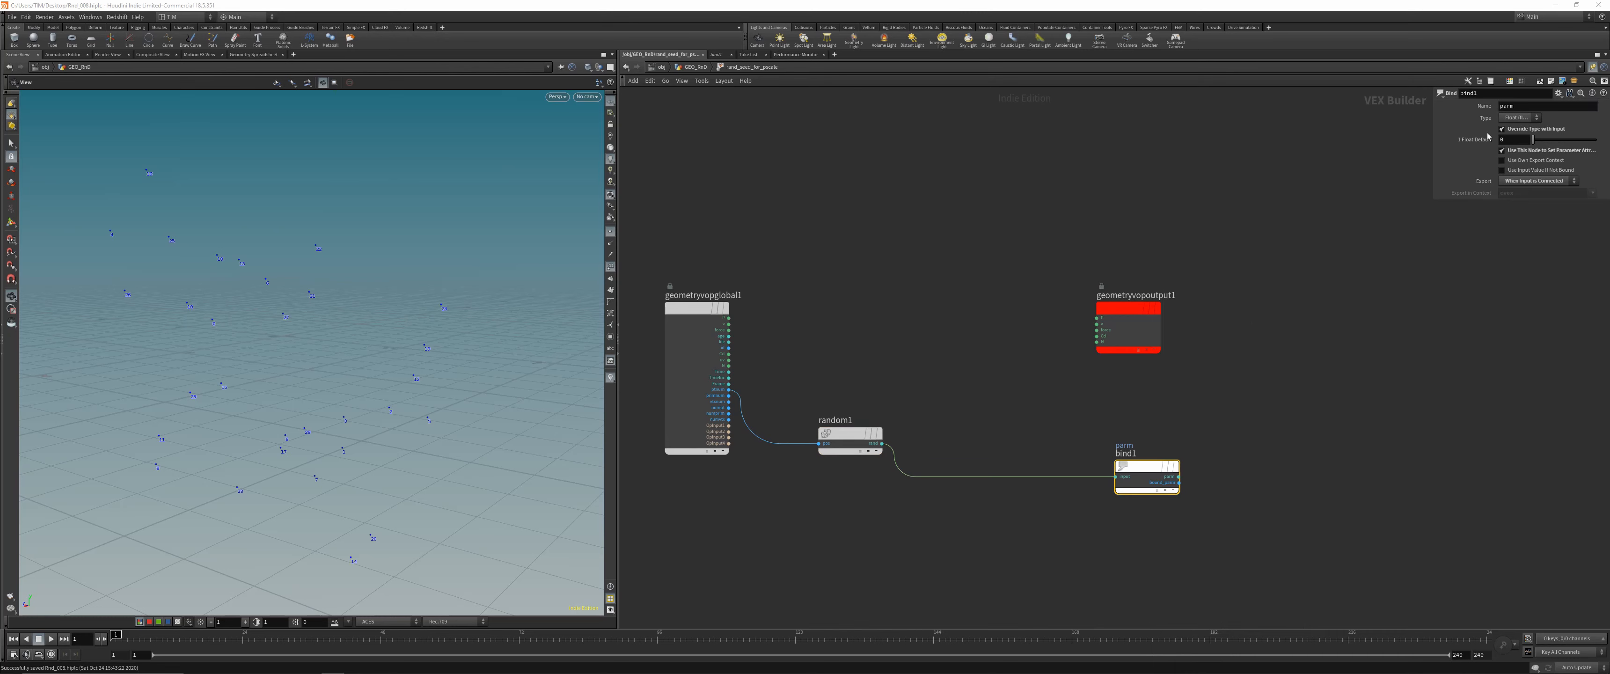
pyautogui.click(253, 54)
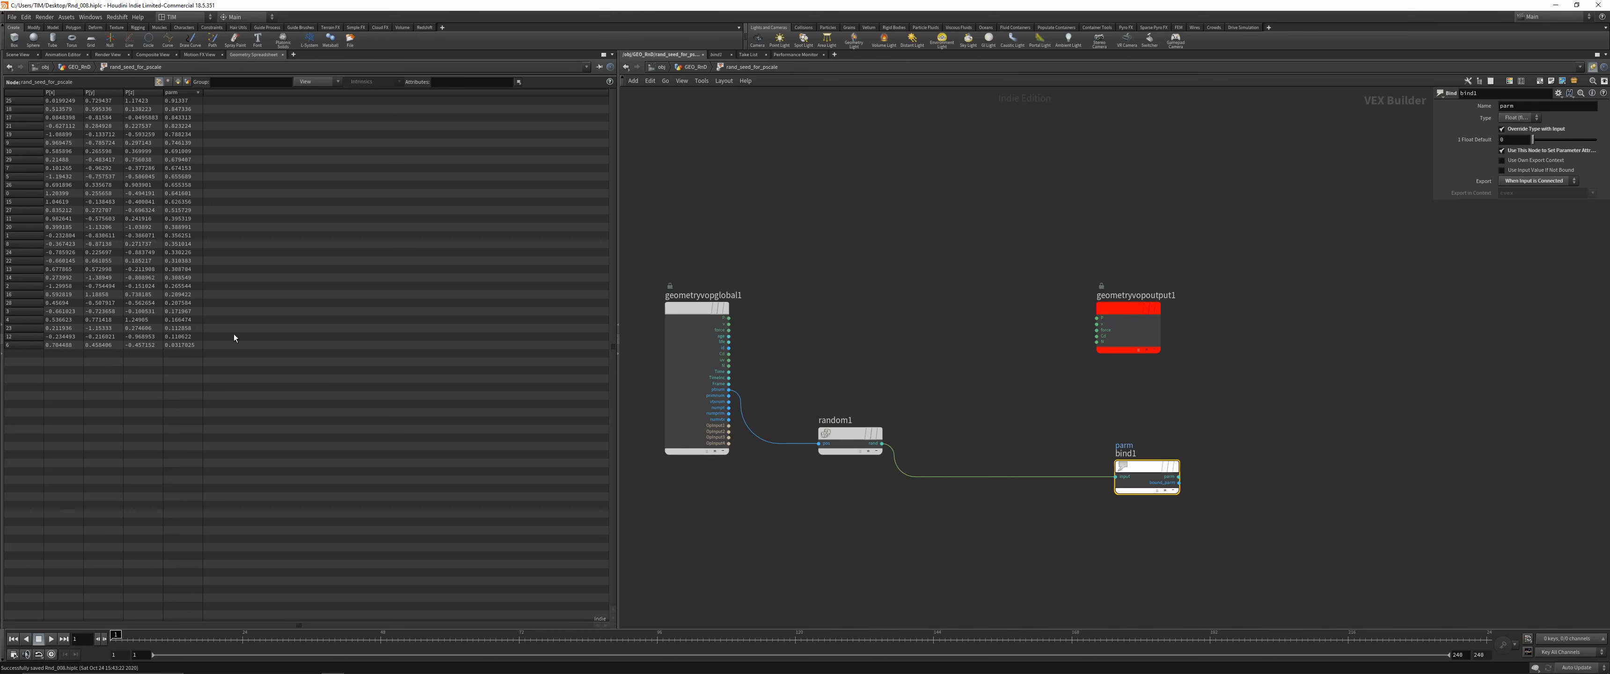
pyautogui.click(17, 55)
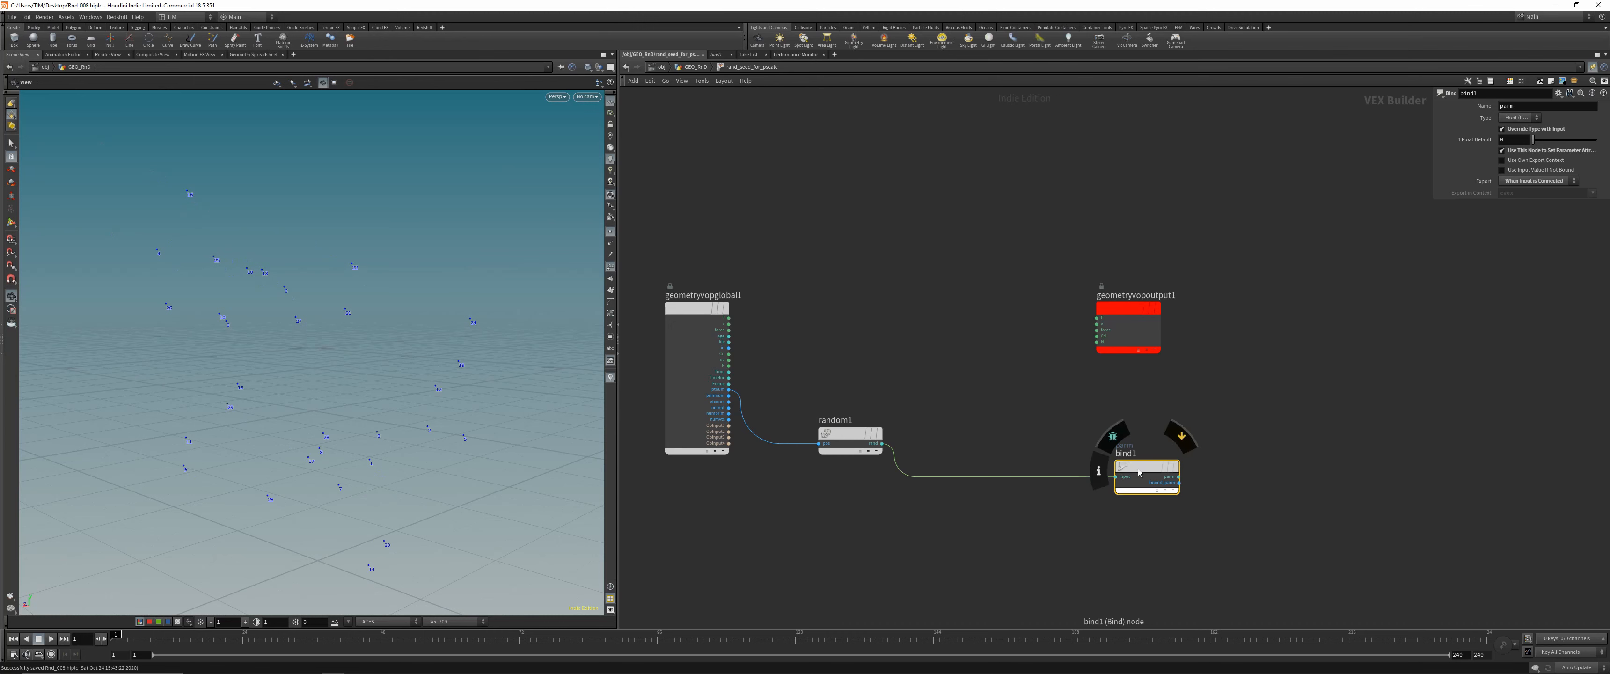
# Place the Bind node below geometryvopoutput1 and set both its node name and its exported attribute name to pscale
pyautogui.moveTo(1125, 474); pyautogui.dragTo(1127, 422)
pyautogui.doubleClick(1111, 413)
pyautogui.hotkey('ctrl', 'a')
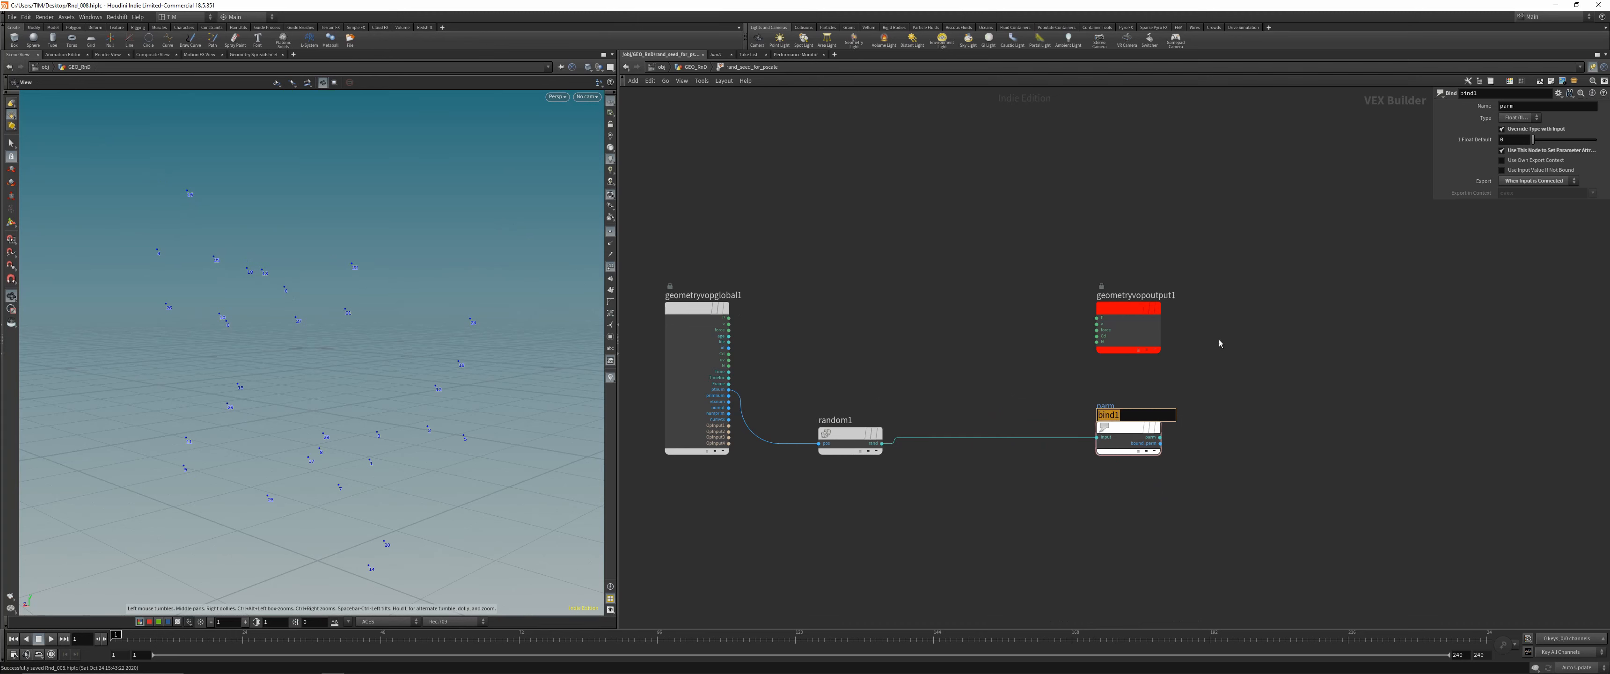
pyautogui.write('pscale')
pyautogui.press('Return')
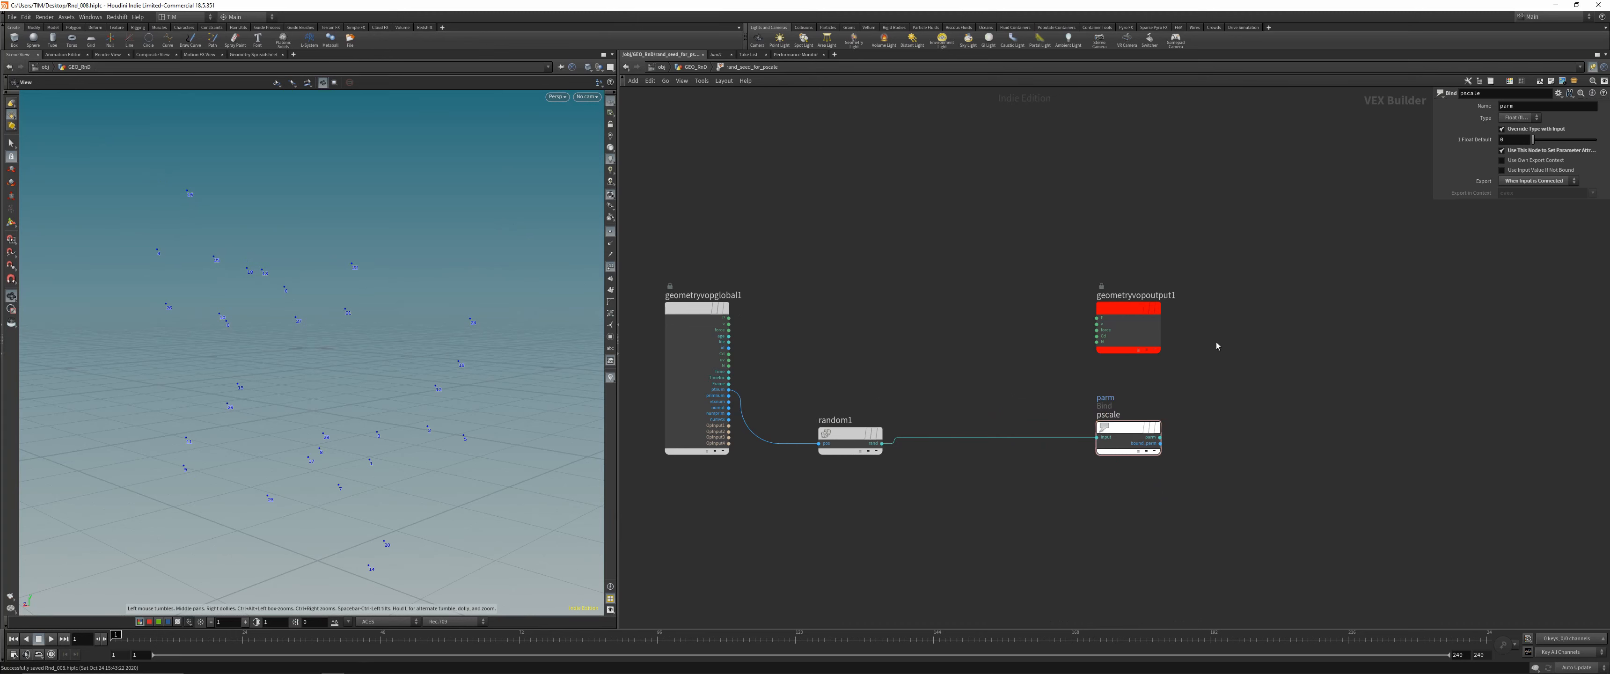
pyautogui.doubleClick(1516, 109)
pyautogui.write('pscale')
pyautogui.press('Return')
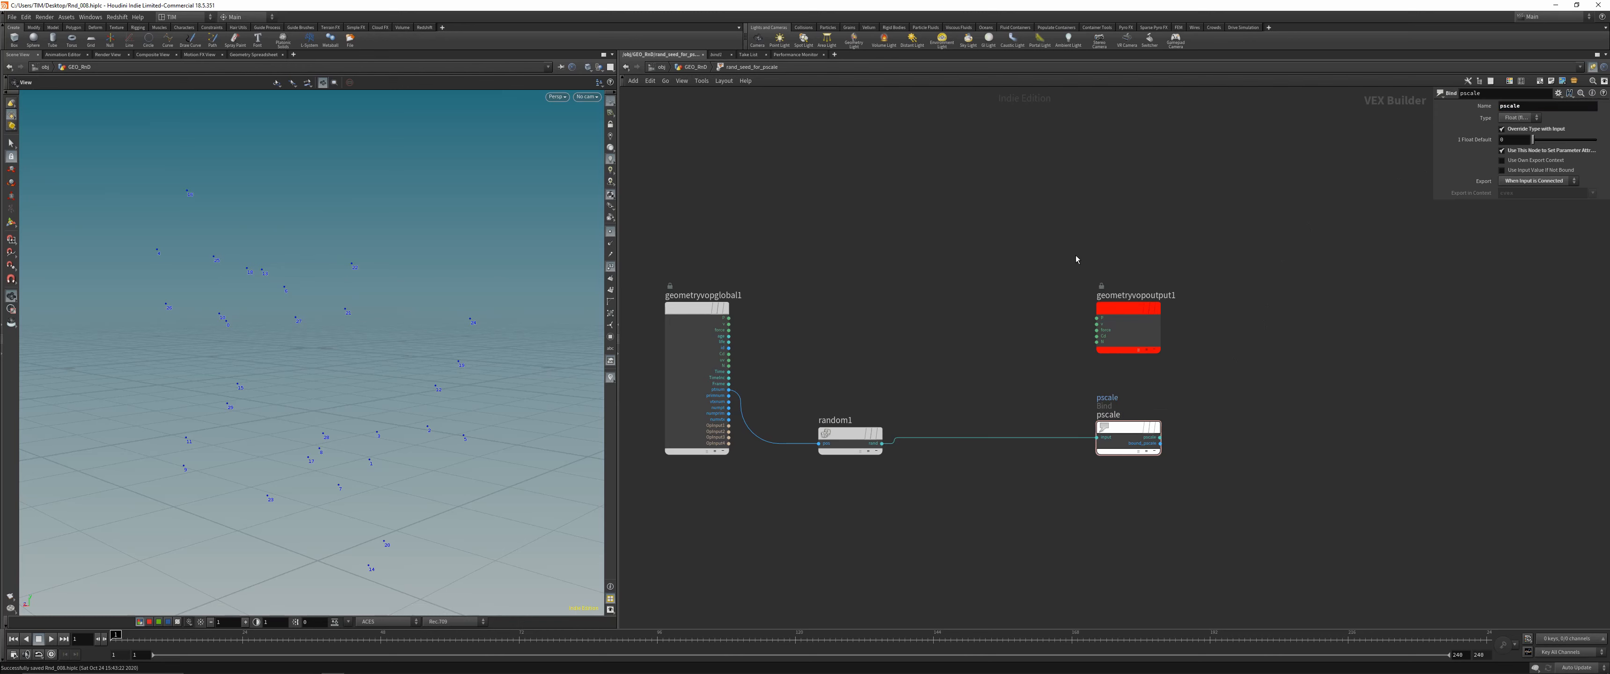
# Switch the viewport's point number display off and save the scene
pyautogui.click(610, 231)
pyautogui.click(610, 266)
pyautogui.hotkey('ctrl', 's')
# Insert a Fit Range node on the wire between random1 and the pscale Bind node
pyautogui.scroll(1, 940, 482)
pyautogui.moveTo(919, 496); pyautogui.dragTo(944, 449, button='middle')
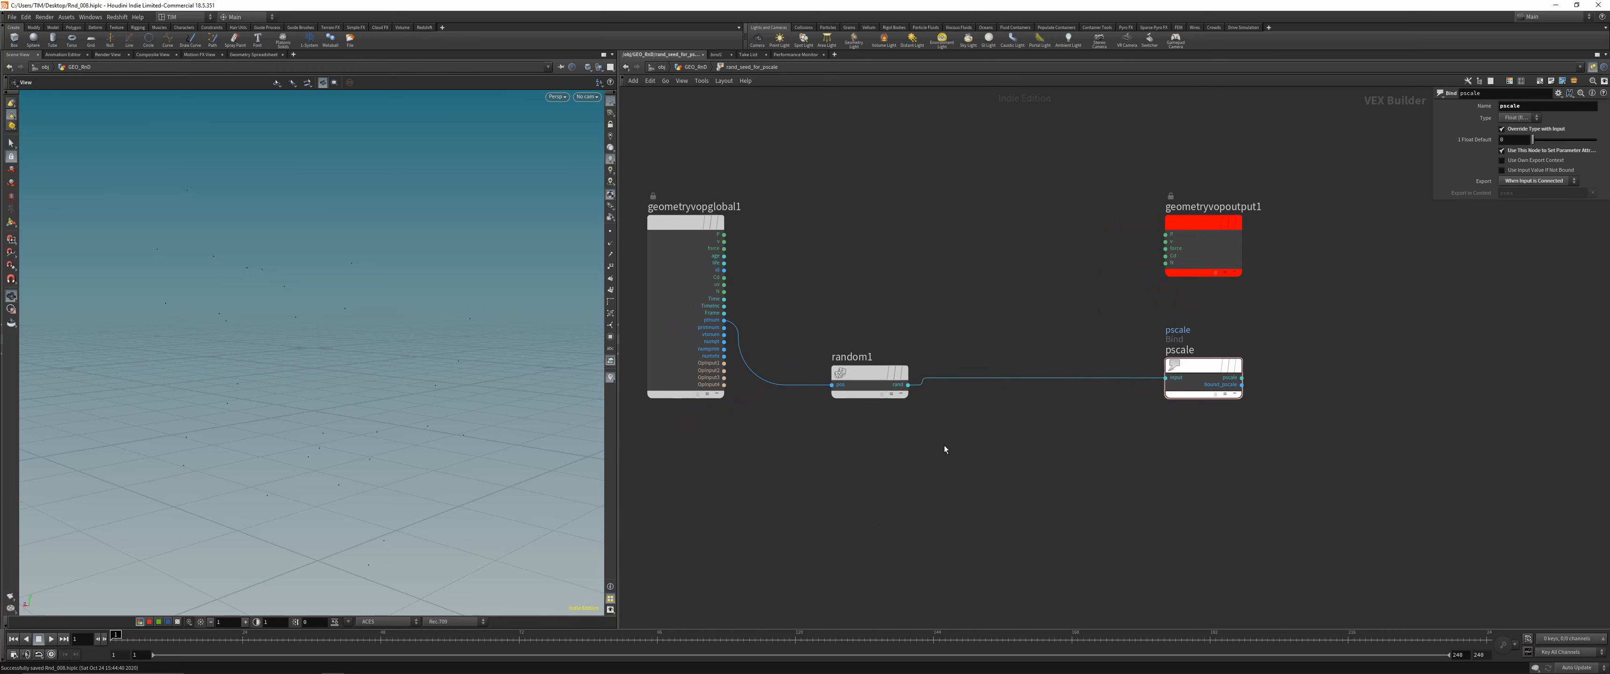
pyautogui.press('Tab')
pyautogui.write('fit')
pyautogui.press('Return')
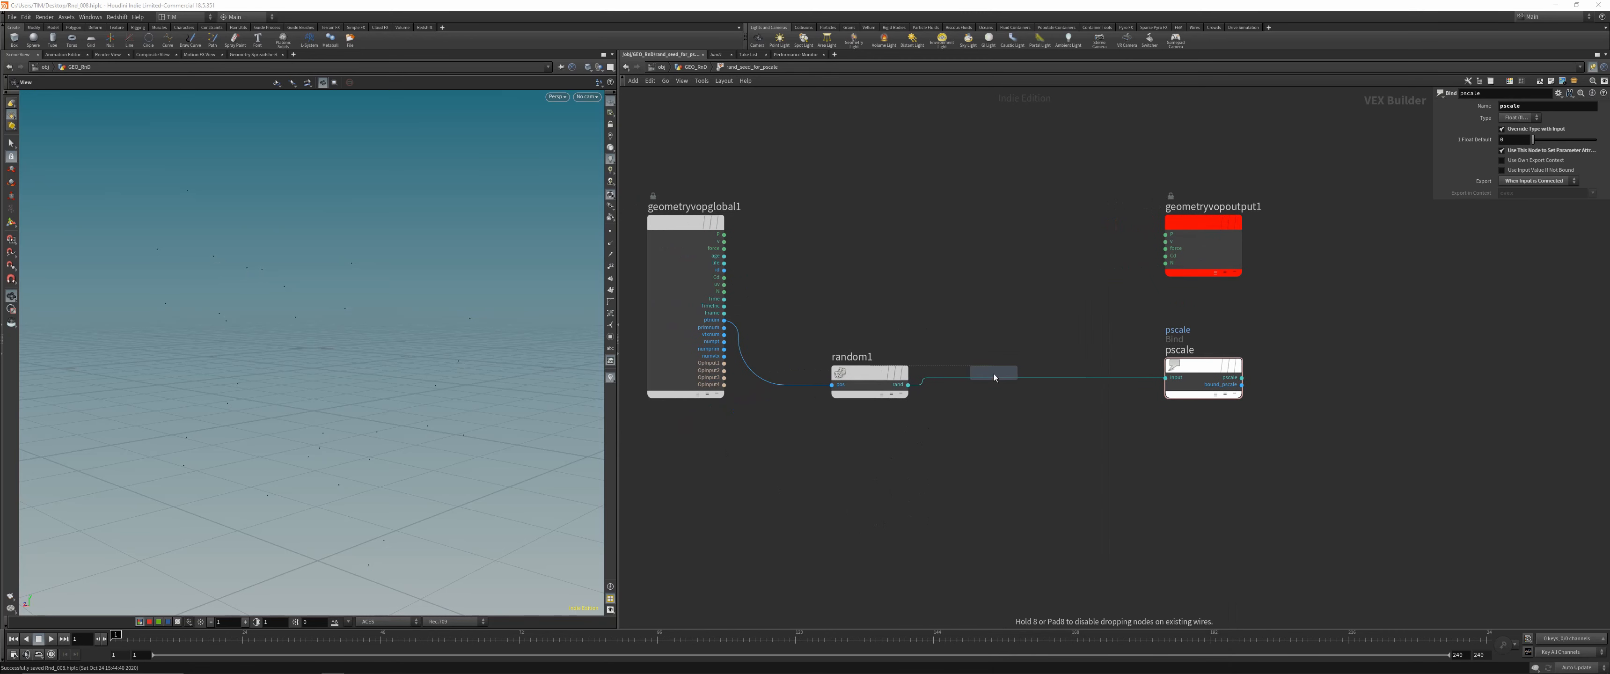
pyautogui.click(1024, 389)
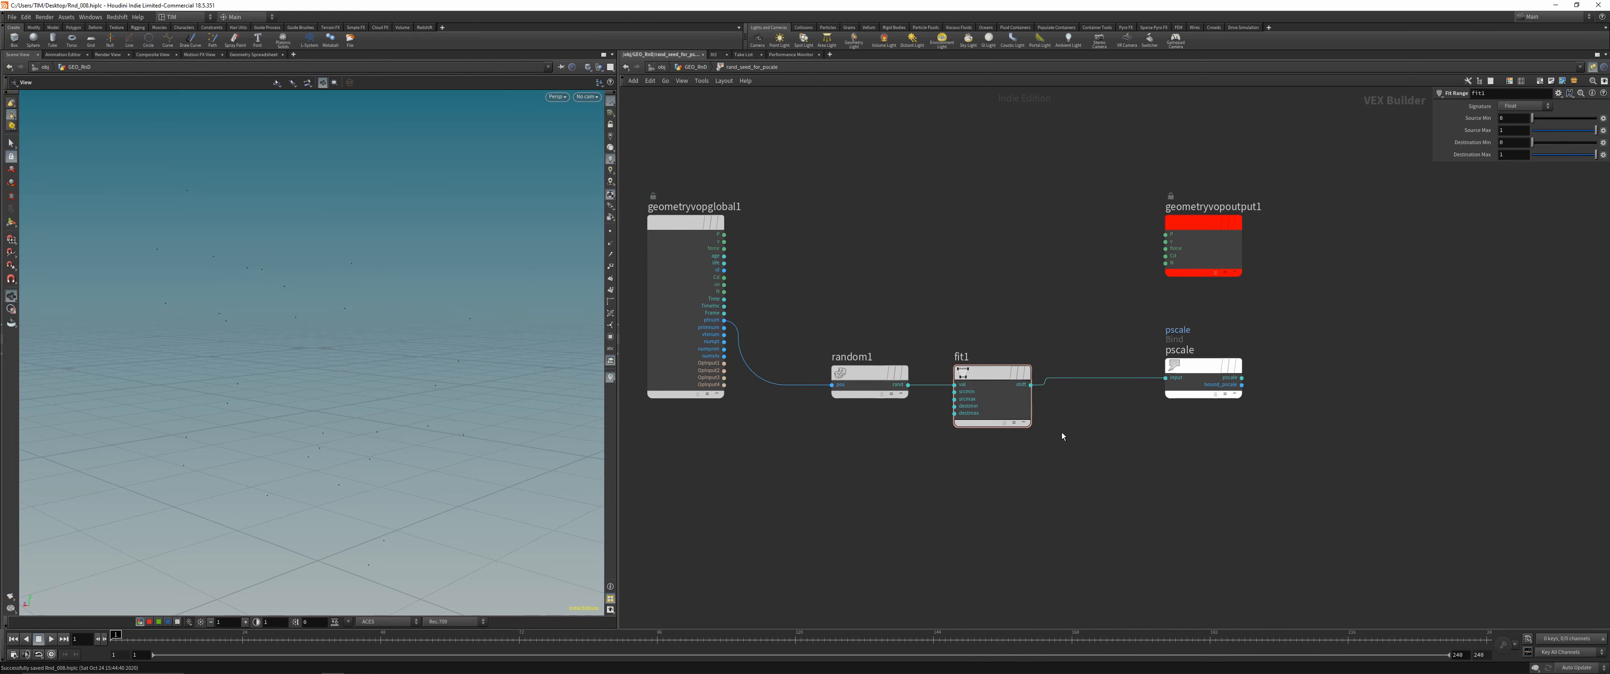
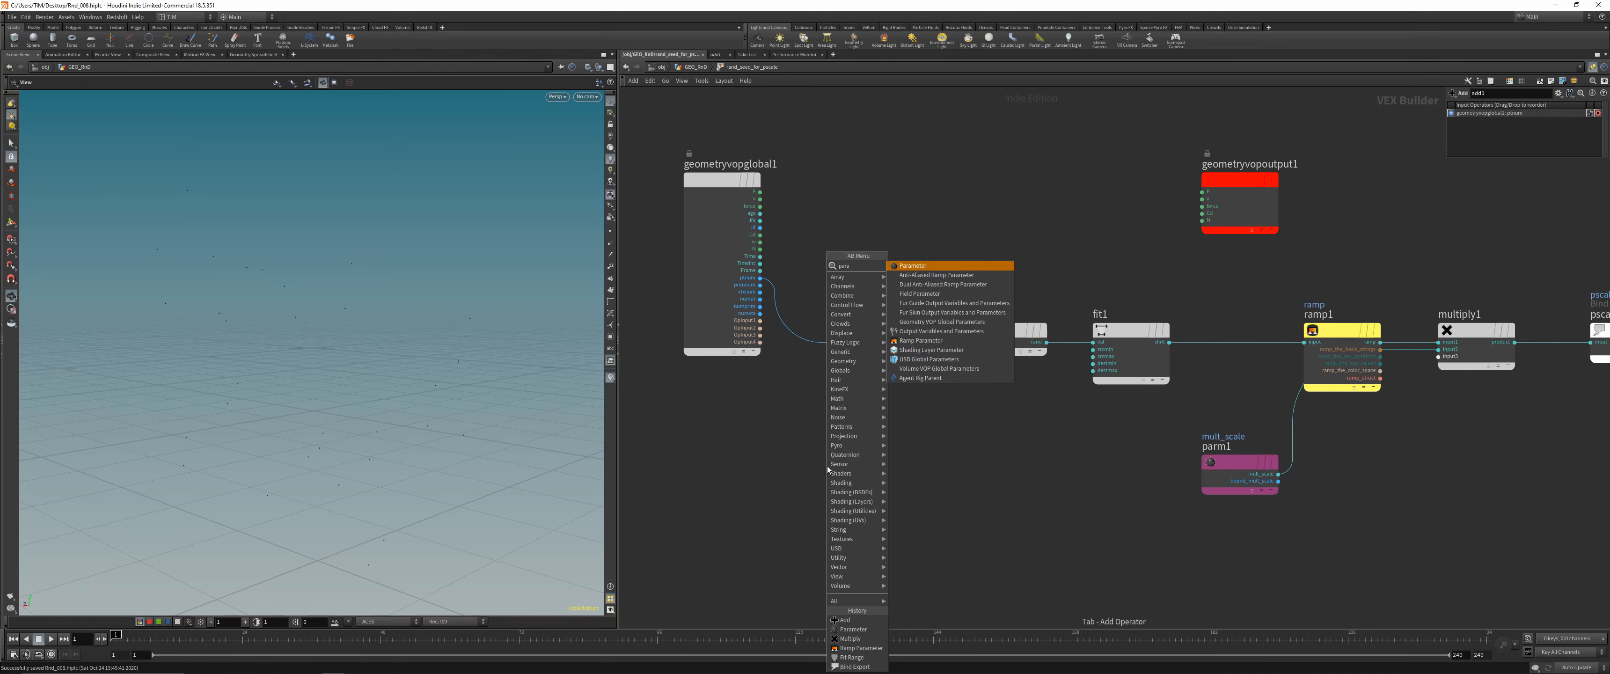
# Add a Parameter node below geometryvopglobal1, feed it into add1, and make it an integer with a range of 1 to 5000
pyautogui.press('Return')
pyautogui.click(773, 467)
pyautogui.moveTo(773, 467); pyautogui.dragTo(737, 449)
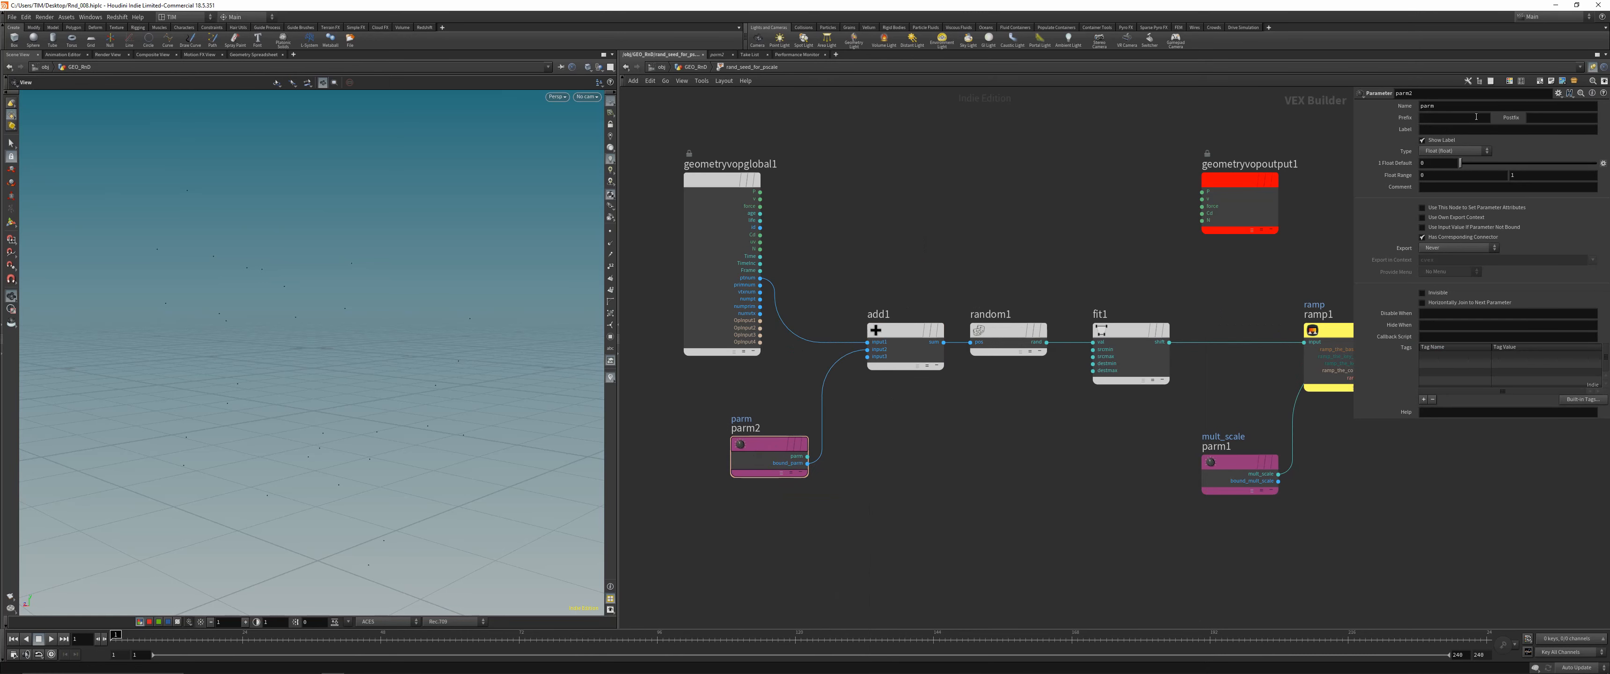
pyautogui.click(1453, 150)
pyautogui.click(1440, 161)
pyautogui.click(1543, 176)
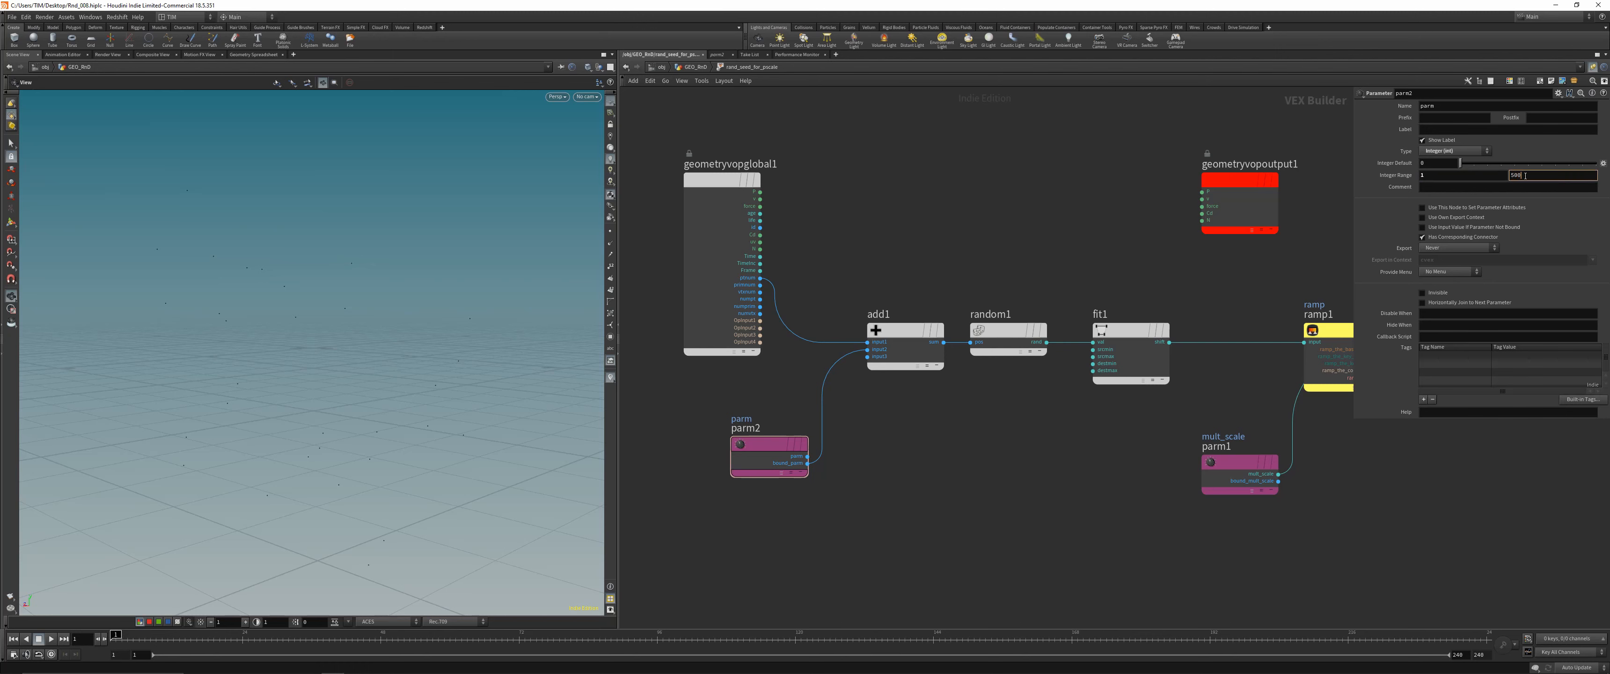
# Name the new integer parameter seed, label it Seed, and save the scene
pyautogui.click(1446, 110)
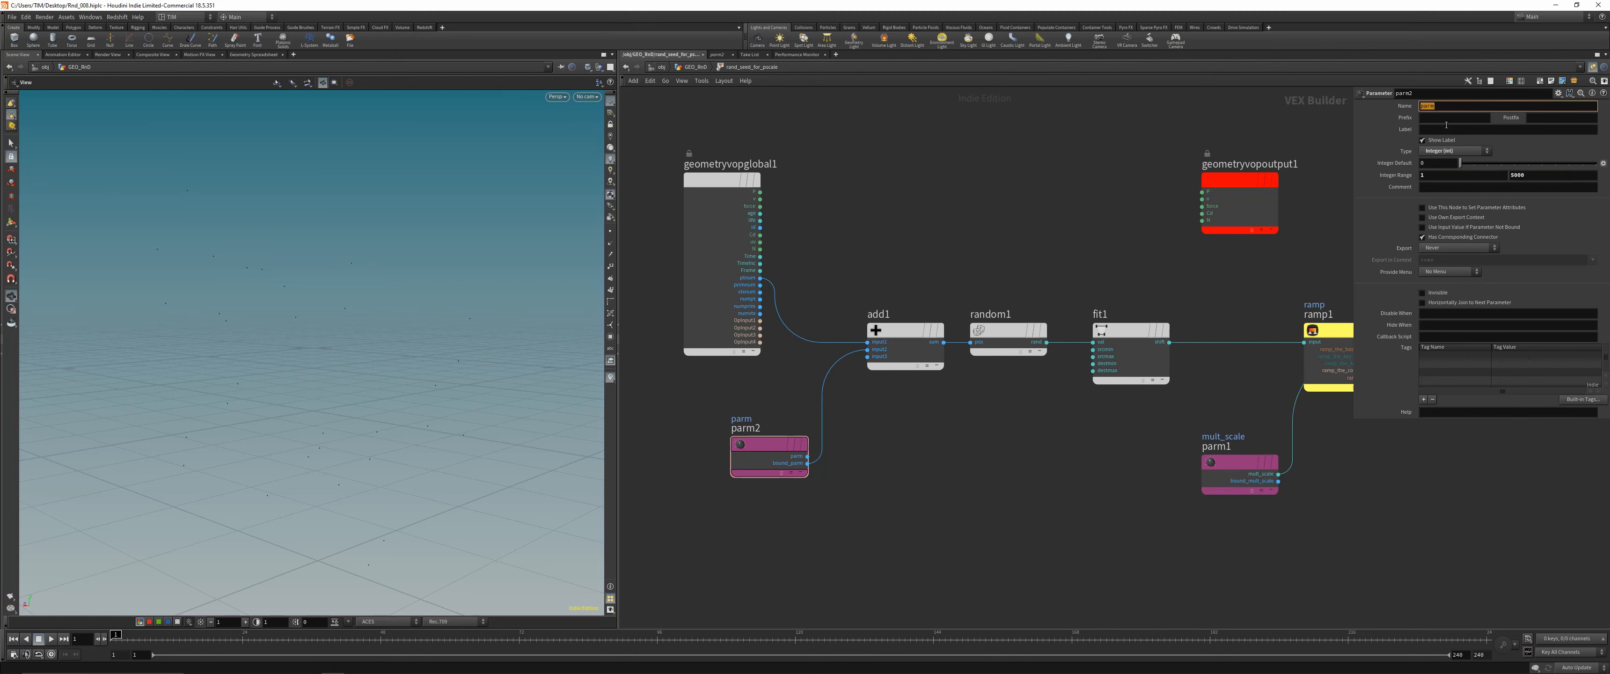
pyautogui.click(1445, 129)
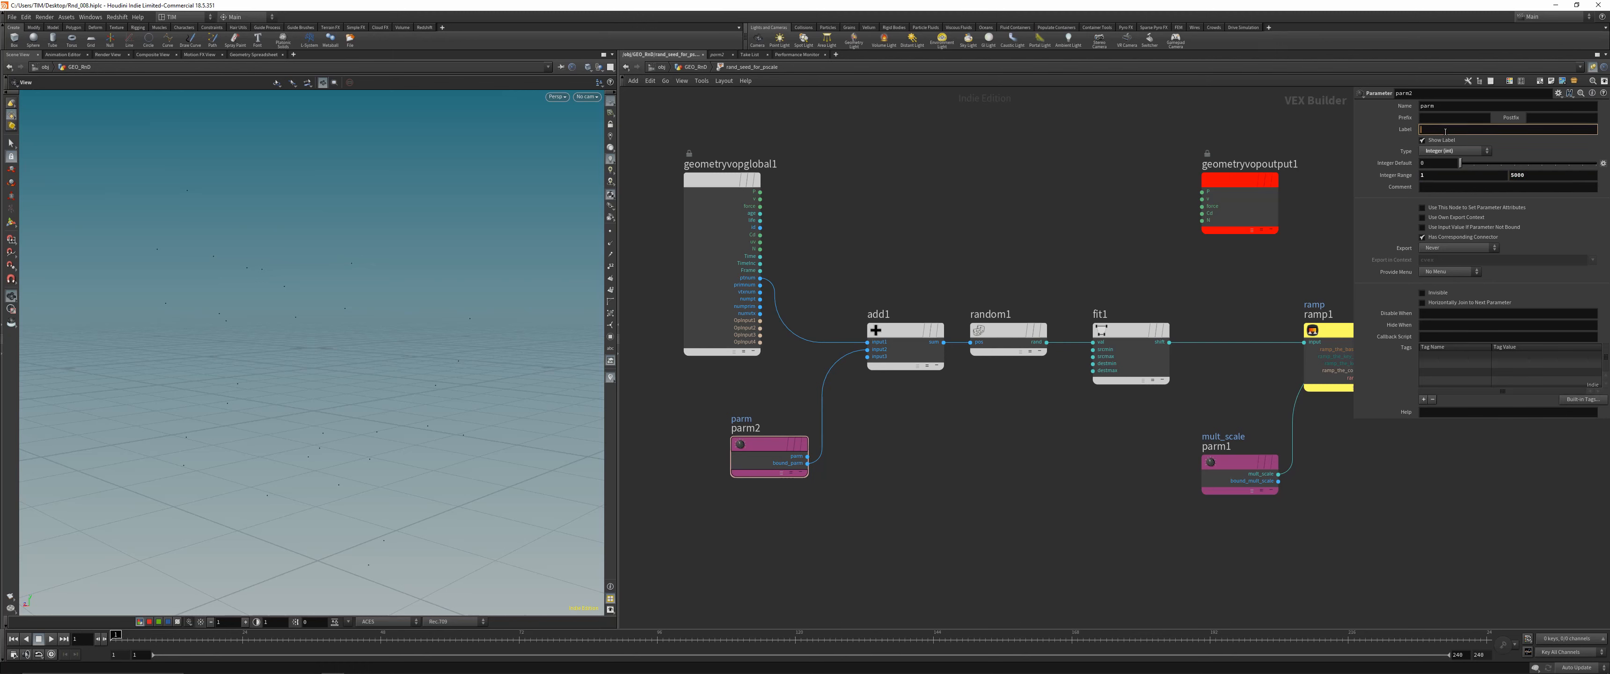
pyautogui.click(1446, 106)
pyautogui.write('s')
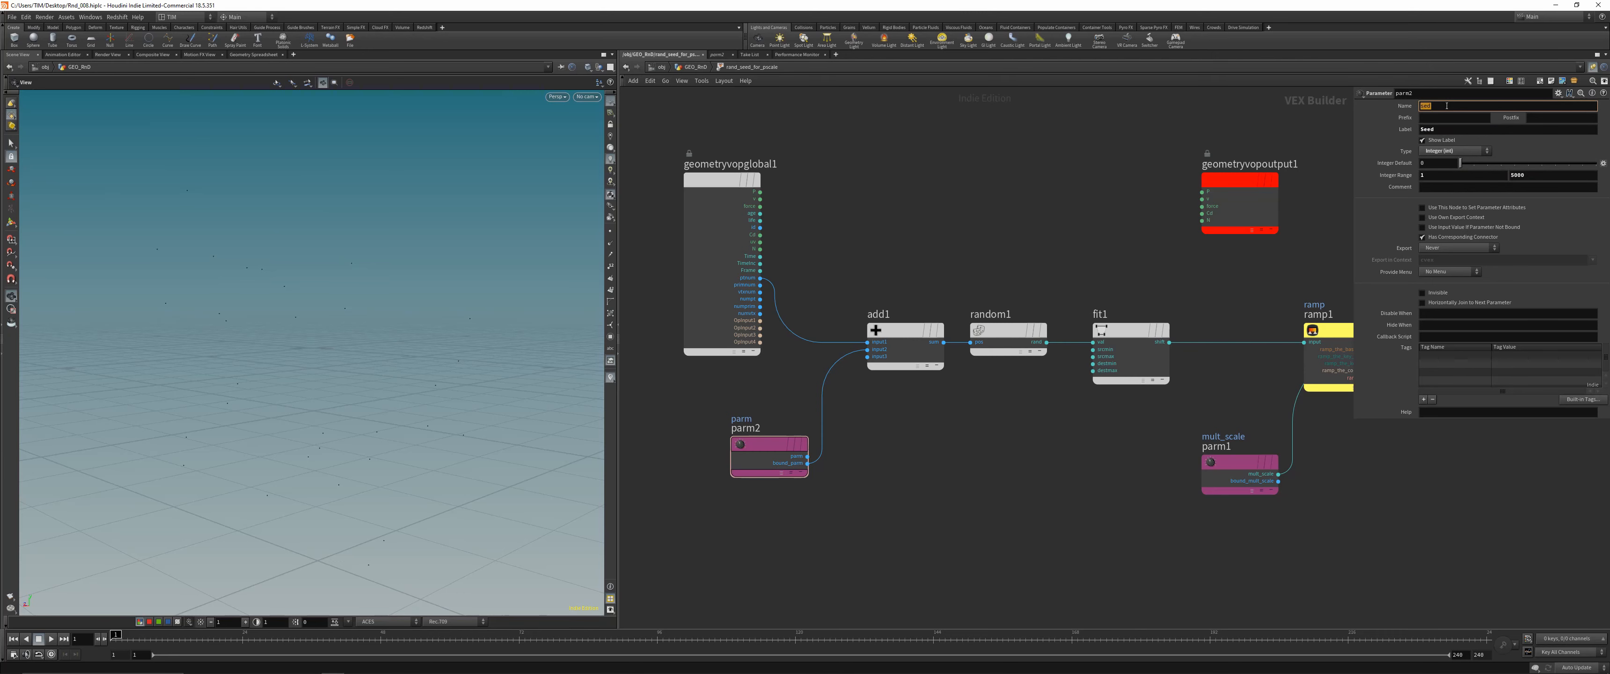
pyautogui.write('eed')
pyautogui.press('Return')
pyautogui.moveTo(1114, 268); pyautogui.dragTo(1078, 246, button='middle')
pyautogui.scroll(-1, 1078, 246)
pyautogui.hotkey('ctrl', 's')
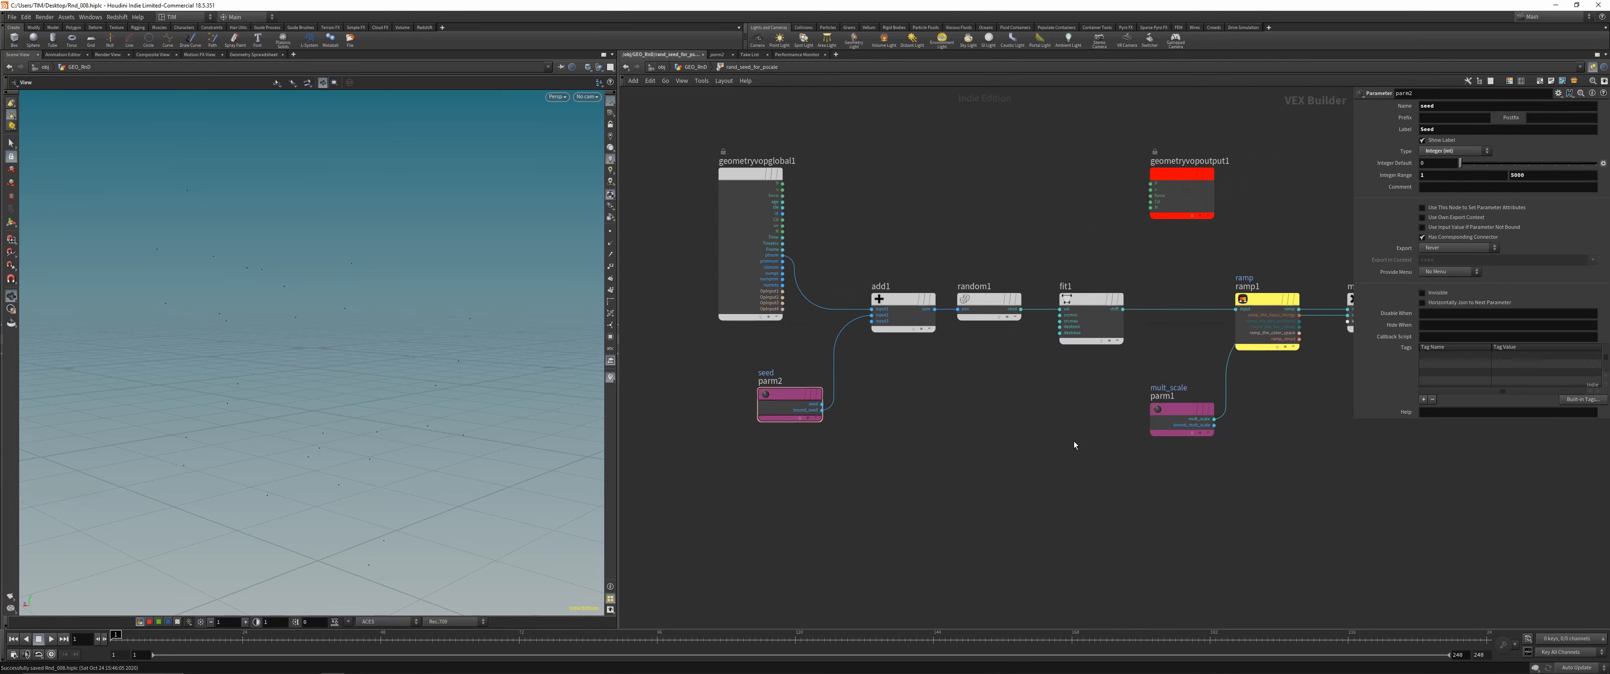
# Display copytopoints1, shape the rand_seed_for_pscale ramp into a rising slope, set Mult Scale to 0.433, and vary the Seed
pyautogui.moveTo(1088, 439); pyautogui.dragTo(911, 428, button='middle')
pyautogui.press('u')
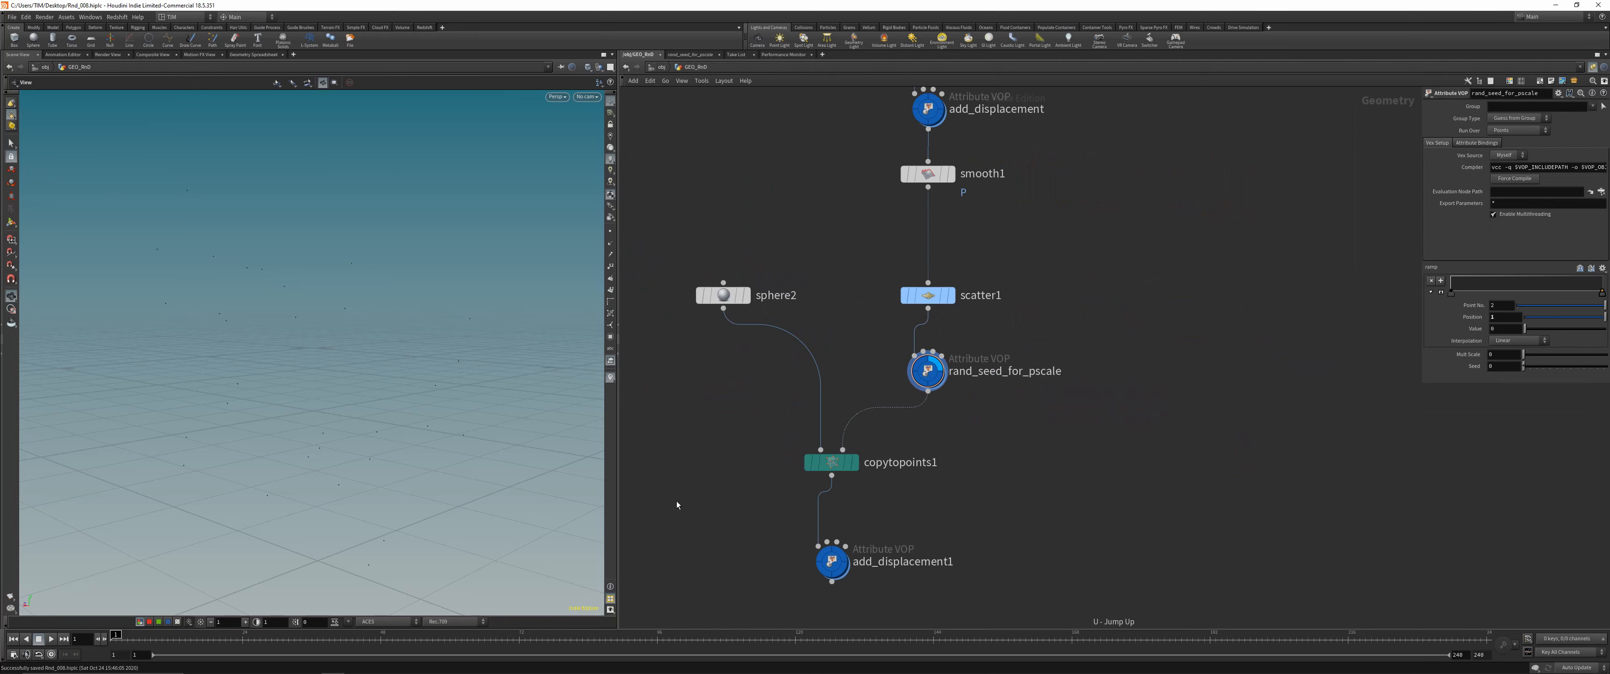
pyautogui.click(928, 370)
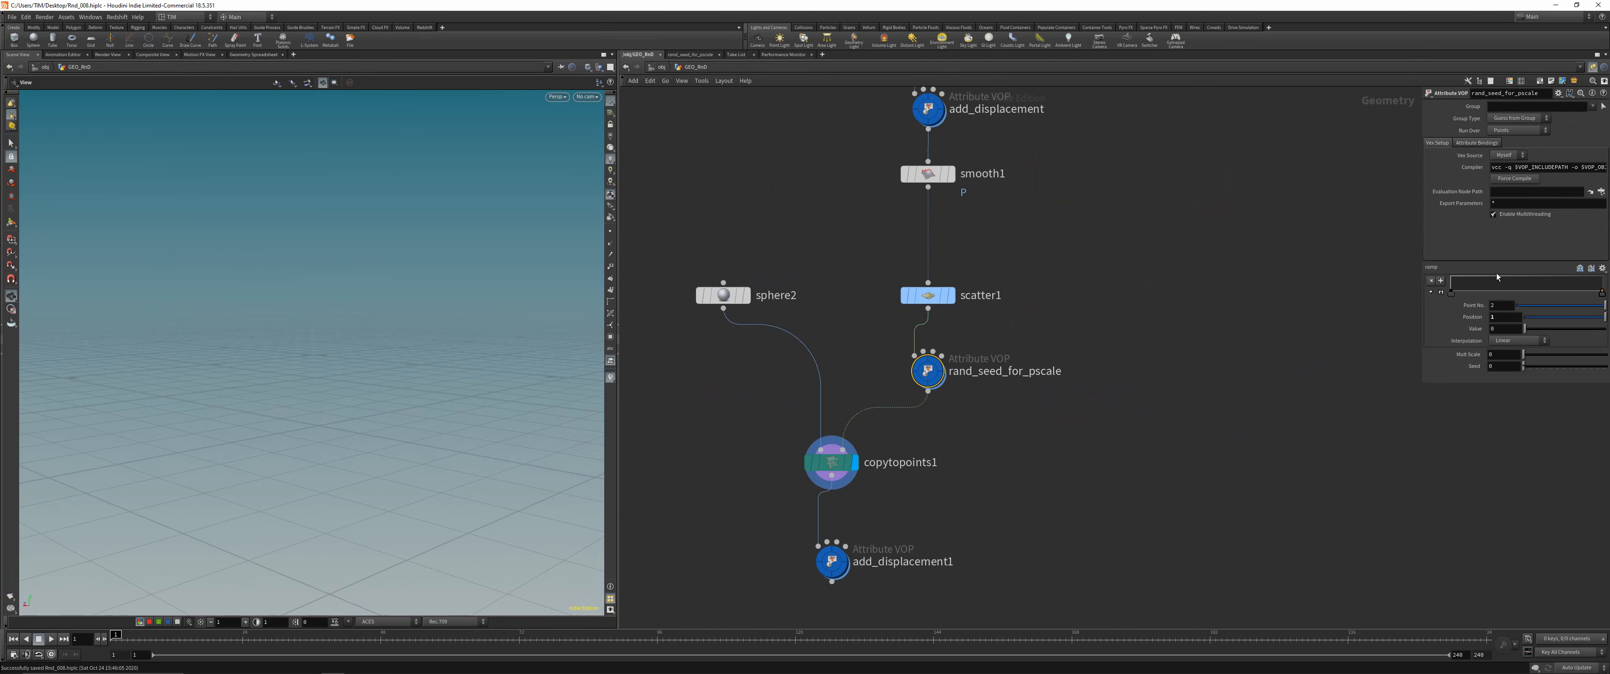
pyautogui.moveTo(1451, 295); pyautogui.dragTo(1449, 277)
pyautogui.click(1578, 270)
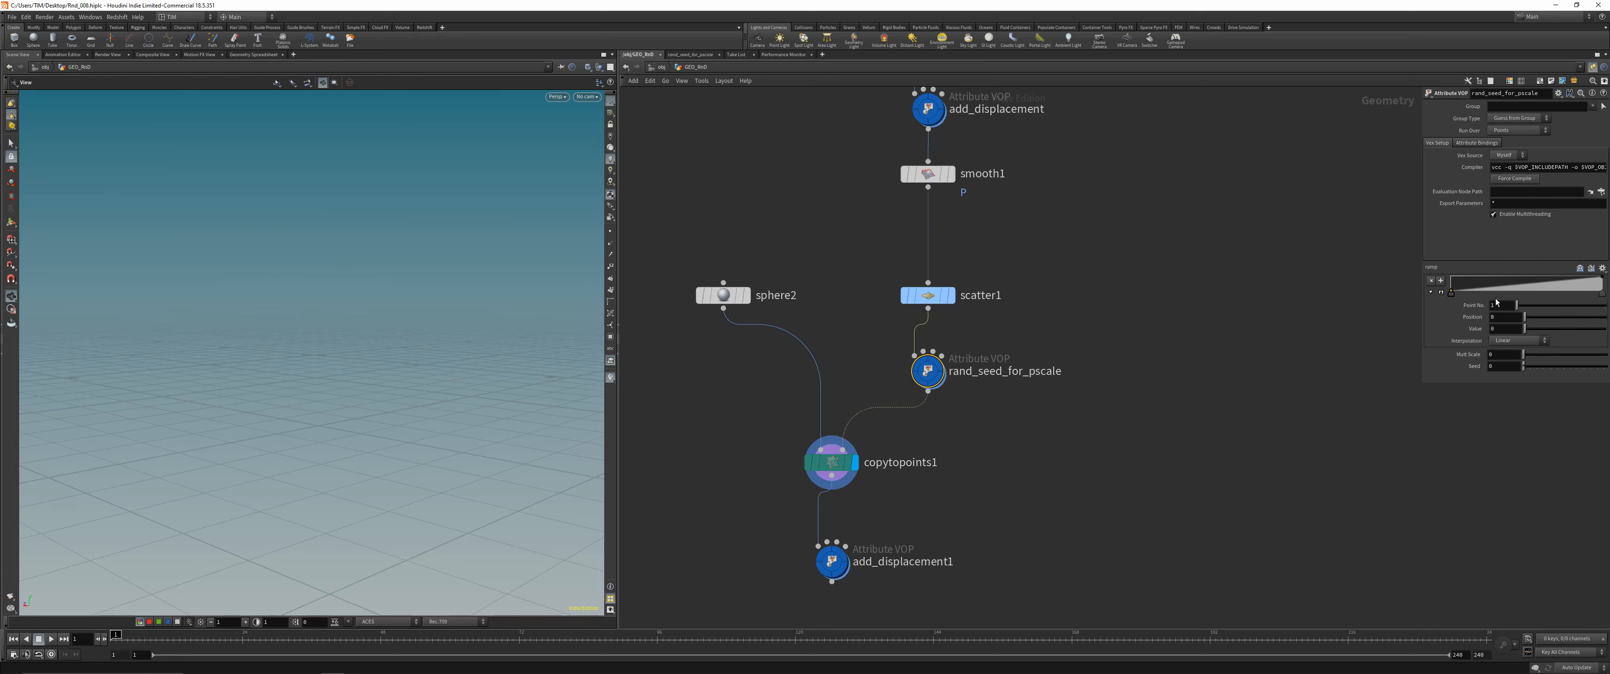
pyautogui.moveTo(1523, 361)
pyautogui.mouseDown()
pyautogui.moveTo(1587, 363)
pyautogui.moveTo(1531, 373)
pyautogui.mouseUp()
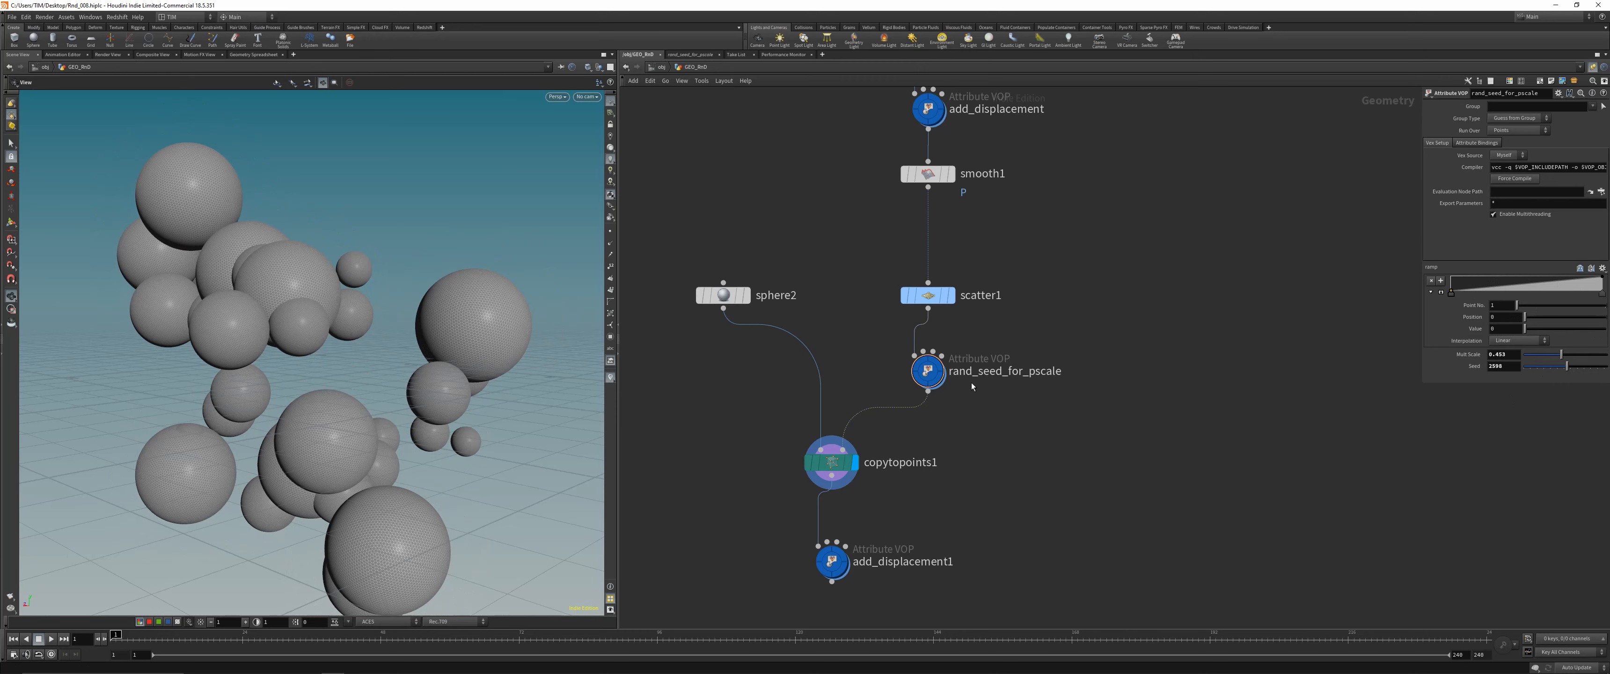
# Inside rand_seed_for_pscale, rewire add1's second input from parm2's bound_seed output to its seed output
pyautogui.doubleClick(927, 370)
pyautogui.scroll(1, 710, 329)
pyautogui.moveTo(710, 329); pyautogui.dragTo(888, 394, button='middle')
pyautogui.click(895, 341)
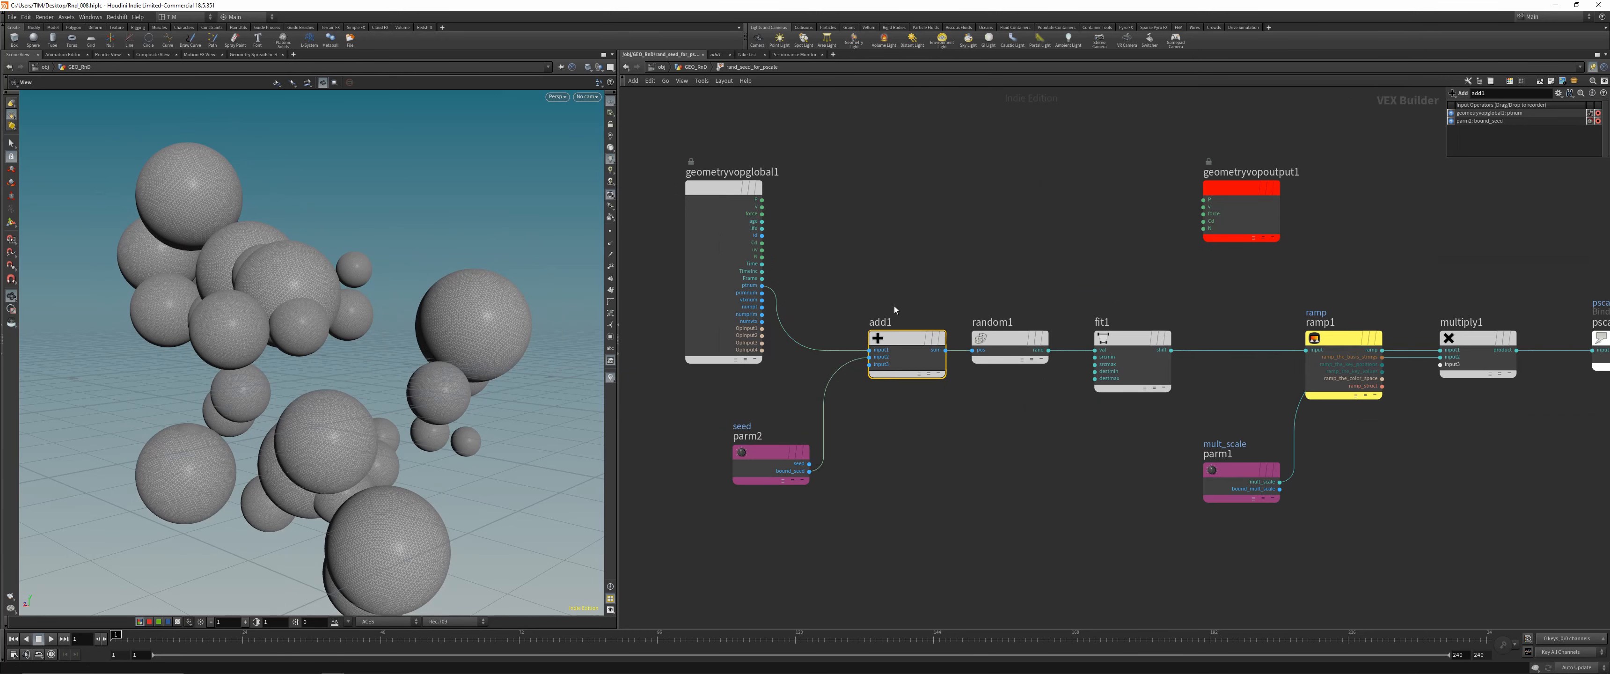
pyautogui.click(877, 495)
pyautogui.moveTo(813, 471); pyautogui.dragTo(810, 463)
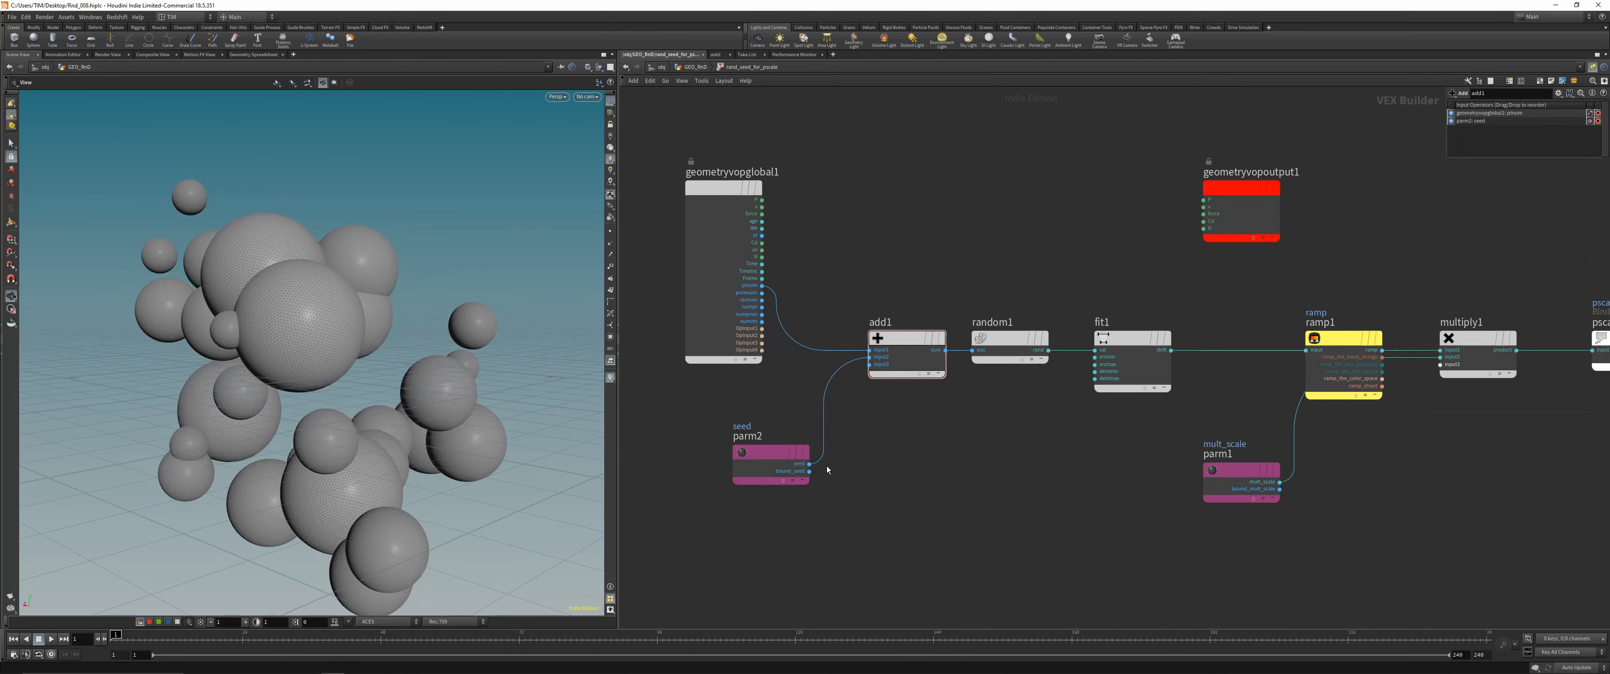
# Return to the geometry network, change rand_seed_for_pscale's Seed to 2766, and save the scene
pyautogui.press('u')
pyautogui.click(1569, 366)
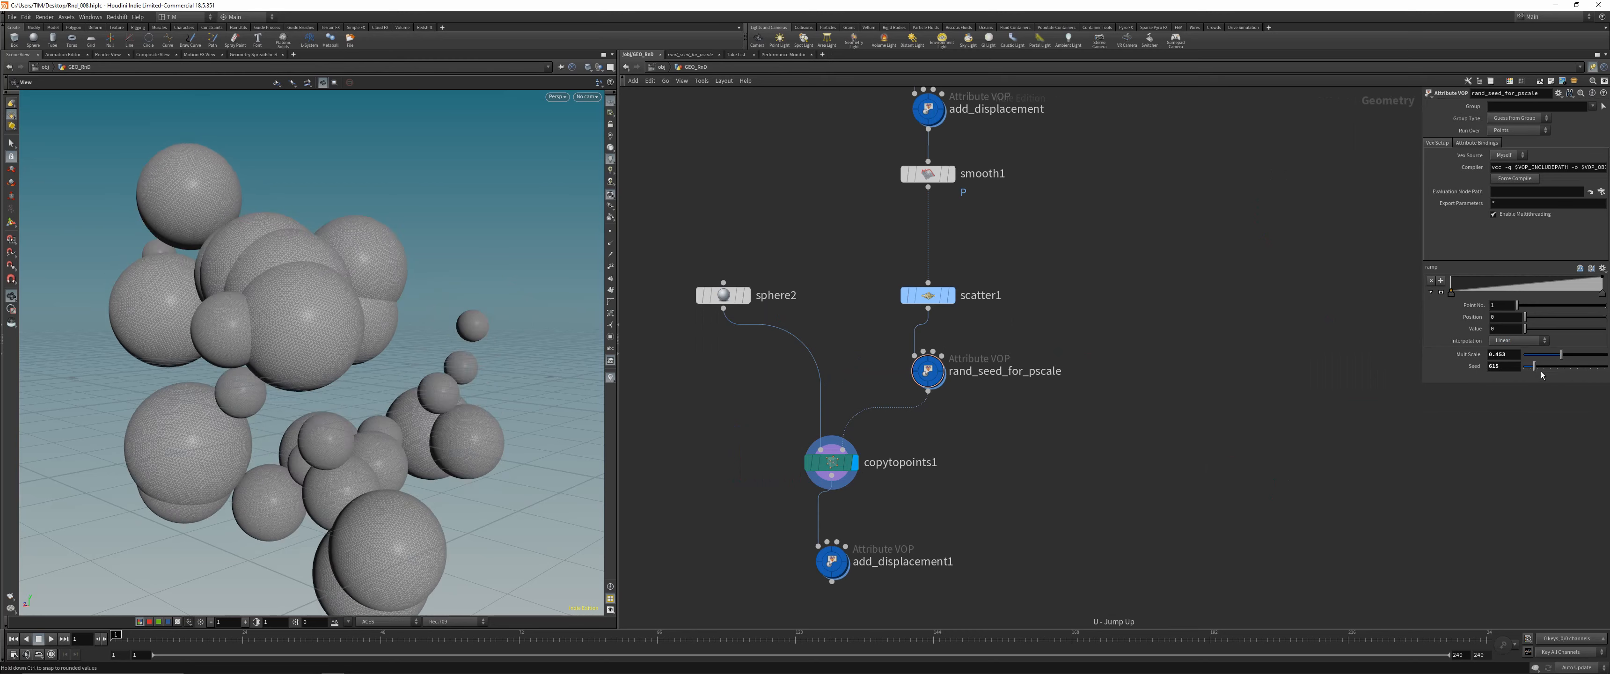
pyautogui.hotkey('ctrl', 's')
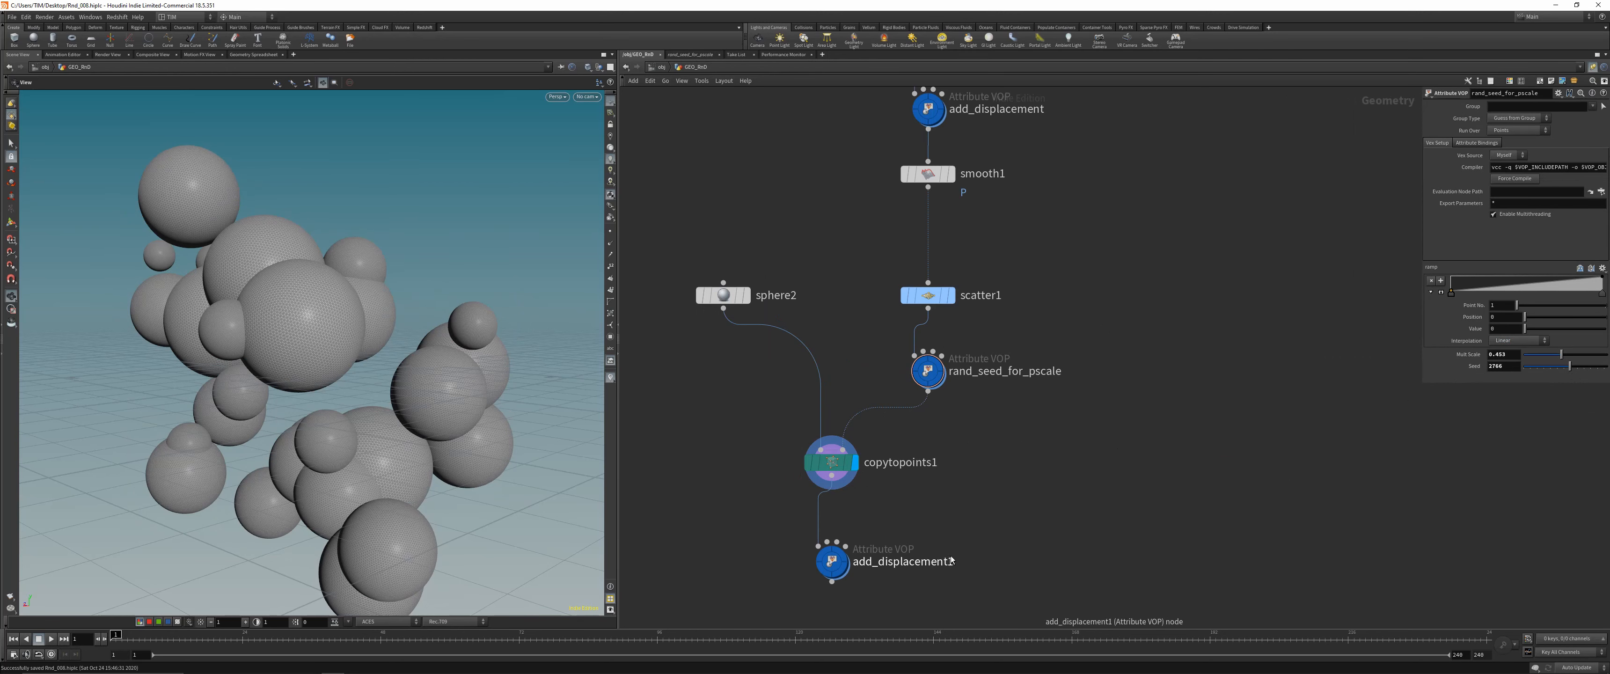
# Raise the pscale ramp's first point to a value of 0.666667 and set Mult Scale to 0.733
pyautogui.moveTo(255, 370); pyautogui.dragTo(451, 347)
pyautogui.moveTo(451, 348); pyautogui.dragTo(366, 377, button='right')
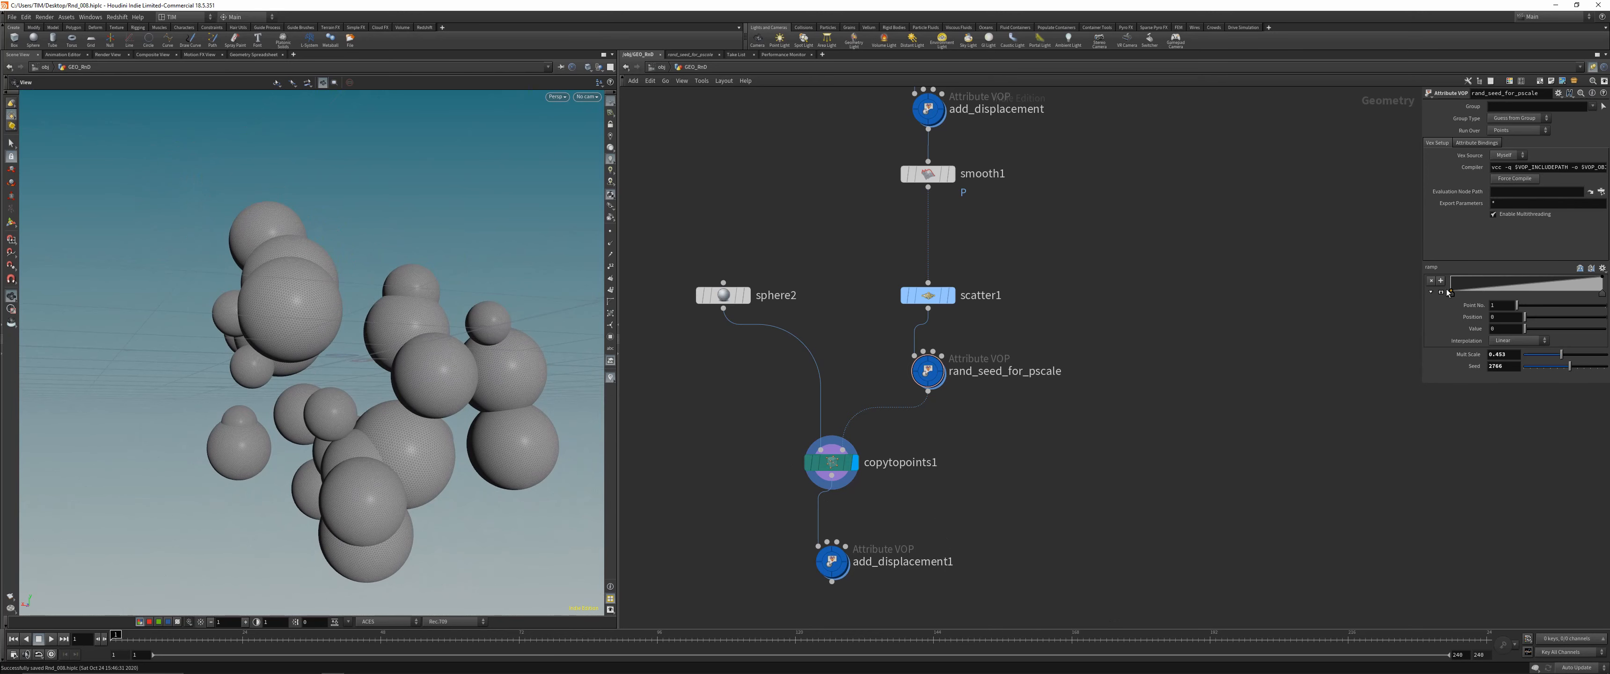
pyautogui.moveTo(1449, 290); pyautogui.dragTo(1448, 280)
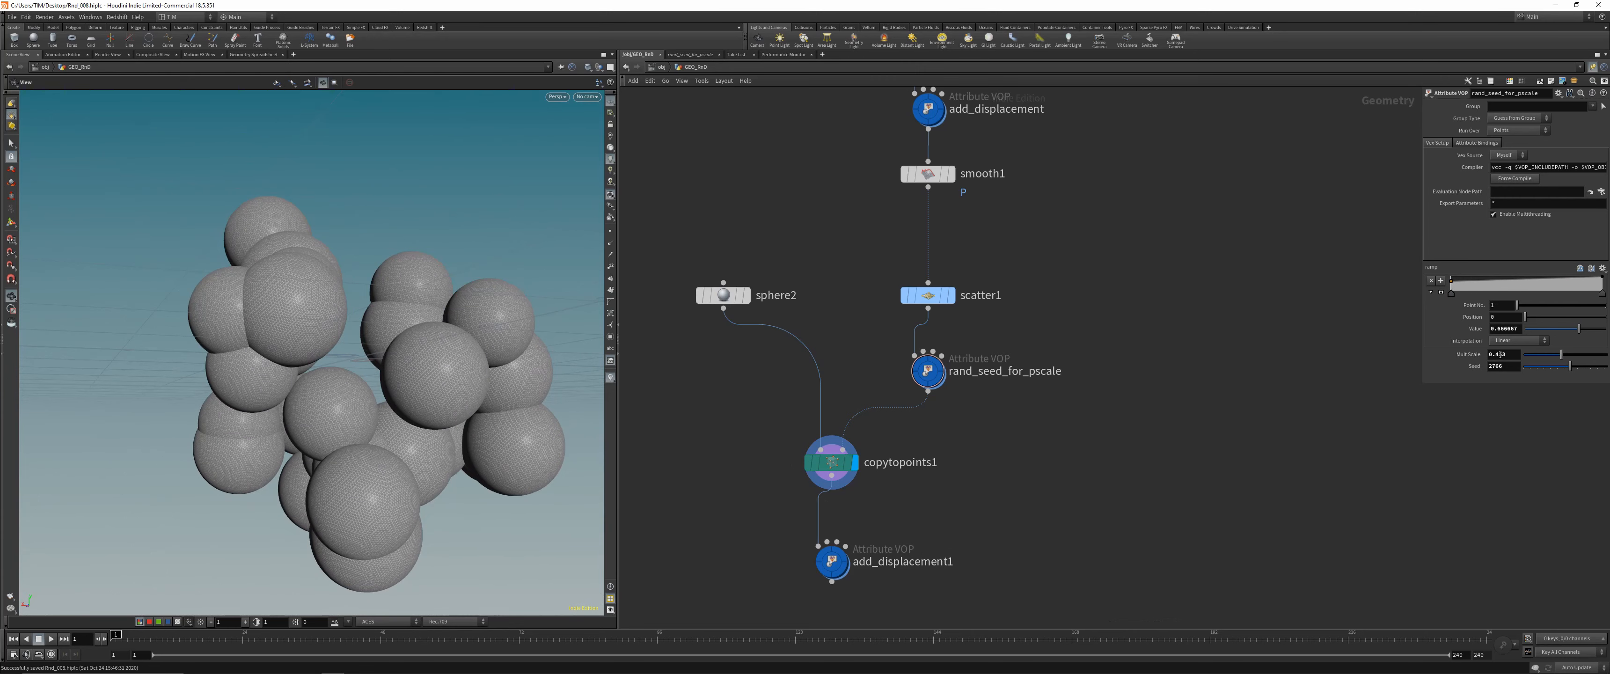
pyautogui.moveTo(1499, 354); pyautogui.dragTo(1524, 366, button='middle')
# Examine the overlapping sphere copies from several angles and close up where they intersect
pyautogui.moveTo(377, 286); pyautogui.dragTo(348, 326)
pyautogui.moveTo(462, 333); pyautogui.dragTo(577, 468)
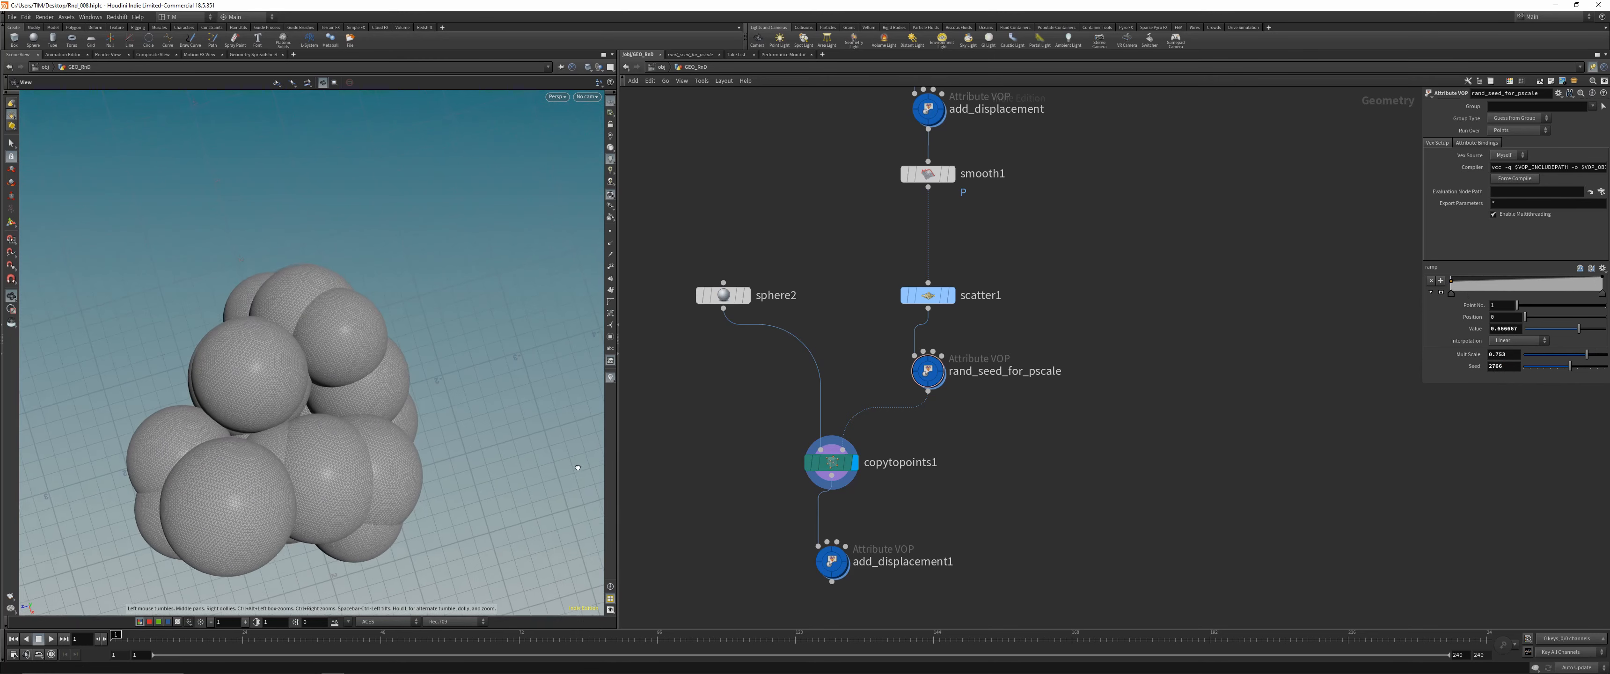
pyautogui.moveTo(379, 475); pyautogui.dragTo(375, 368)
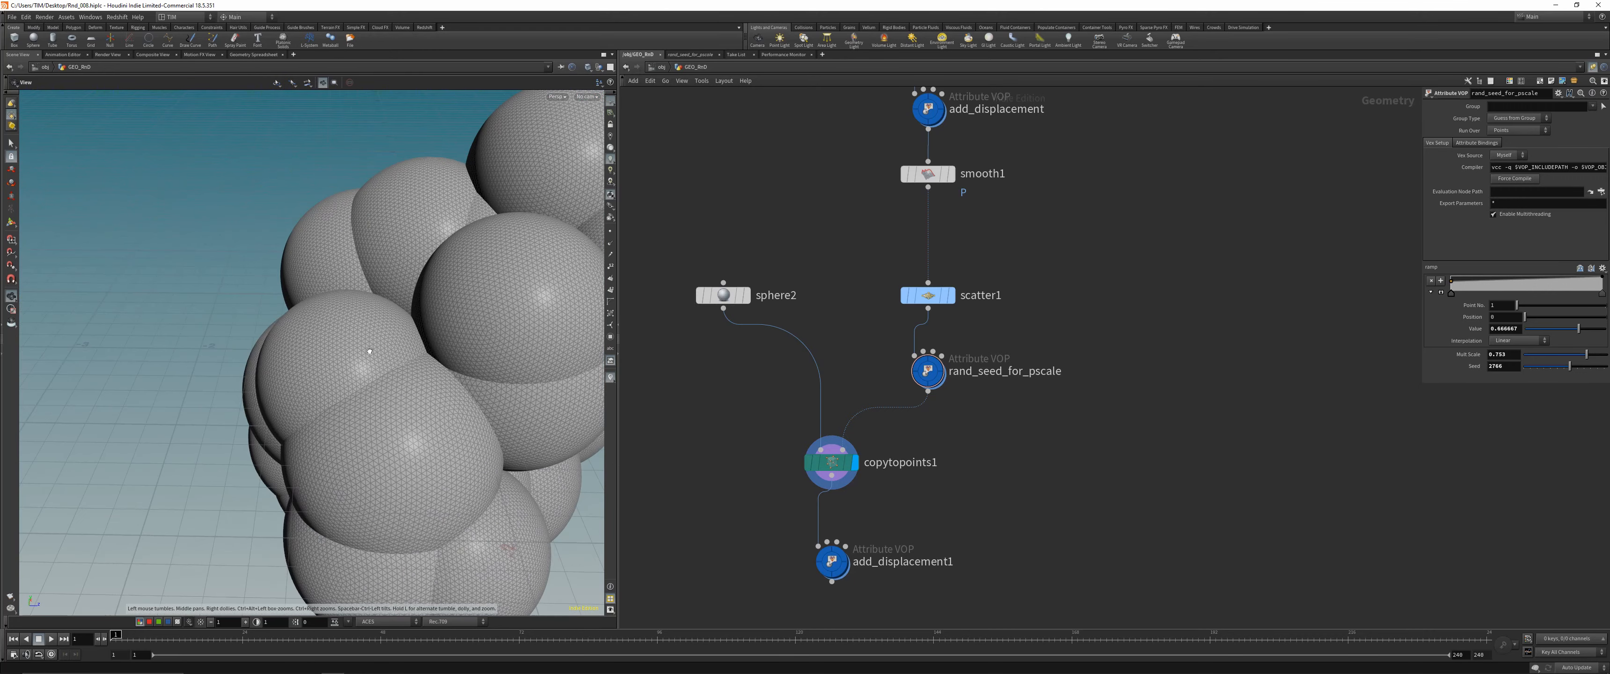
pyautogui.moveTo(374, 369); pyautogui.dragTo(344, 336, button='middle')
pyautogui.moveTo(344, 337); pyautogui.dragTo(375, 350, button='right')
pyautogui.moveTo(375, 350); pyautogui.dragTo(330, 431)
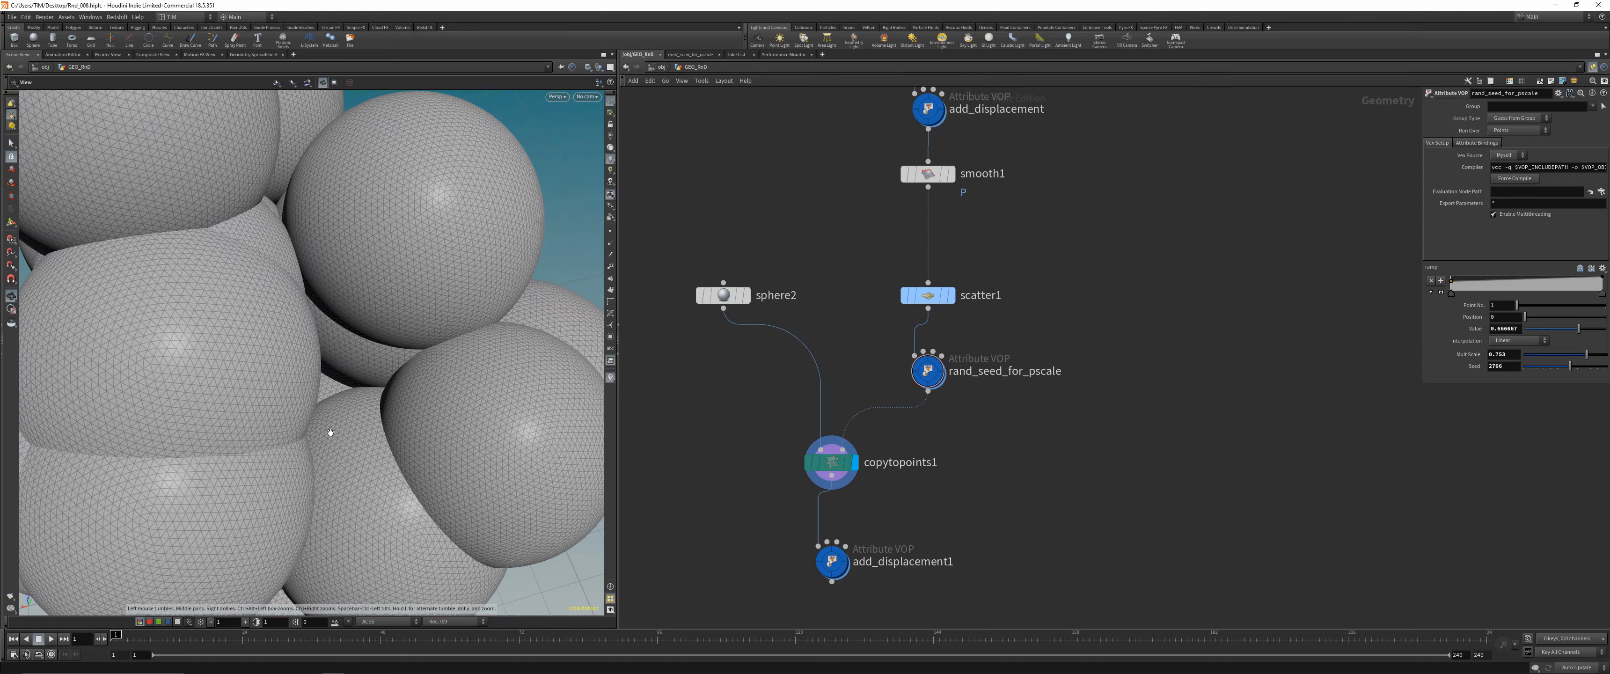
pyautogui.moveTo(331, 432); pyautogui.dragTo(320, 367, button='right')
pyautogui.moveTo(320, 367); pyautogui.dragTo(305, 335)
pyautogui.moveTo(306, 335); pyautogui.dragTo(375, 313, button='right')
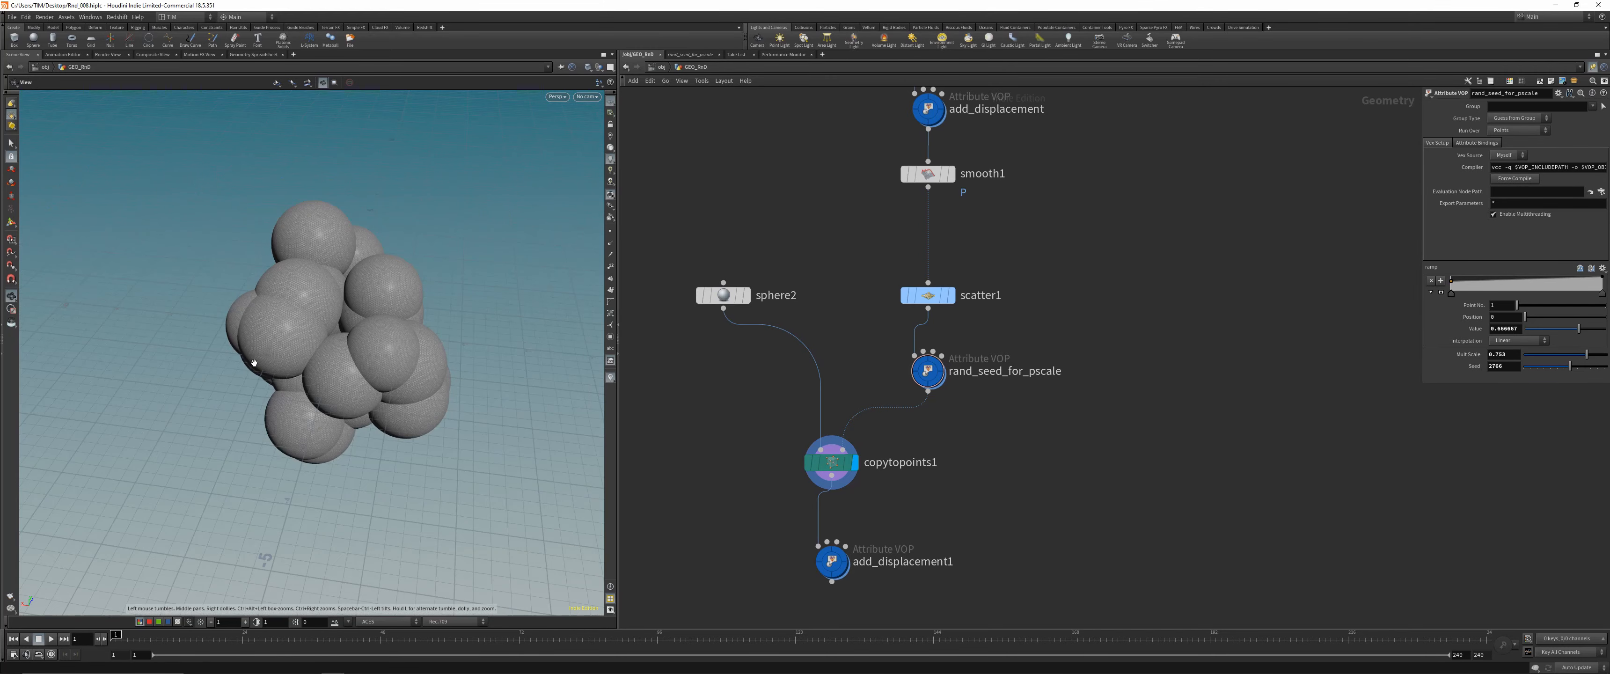
pyautogui.moveTo(375, 312); pyautogui.dragTo(475, 311, button='middle')
pyautogui.moveTo(474, 311); pyautogui.dragTo(420, 335, button='right')
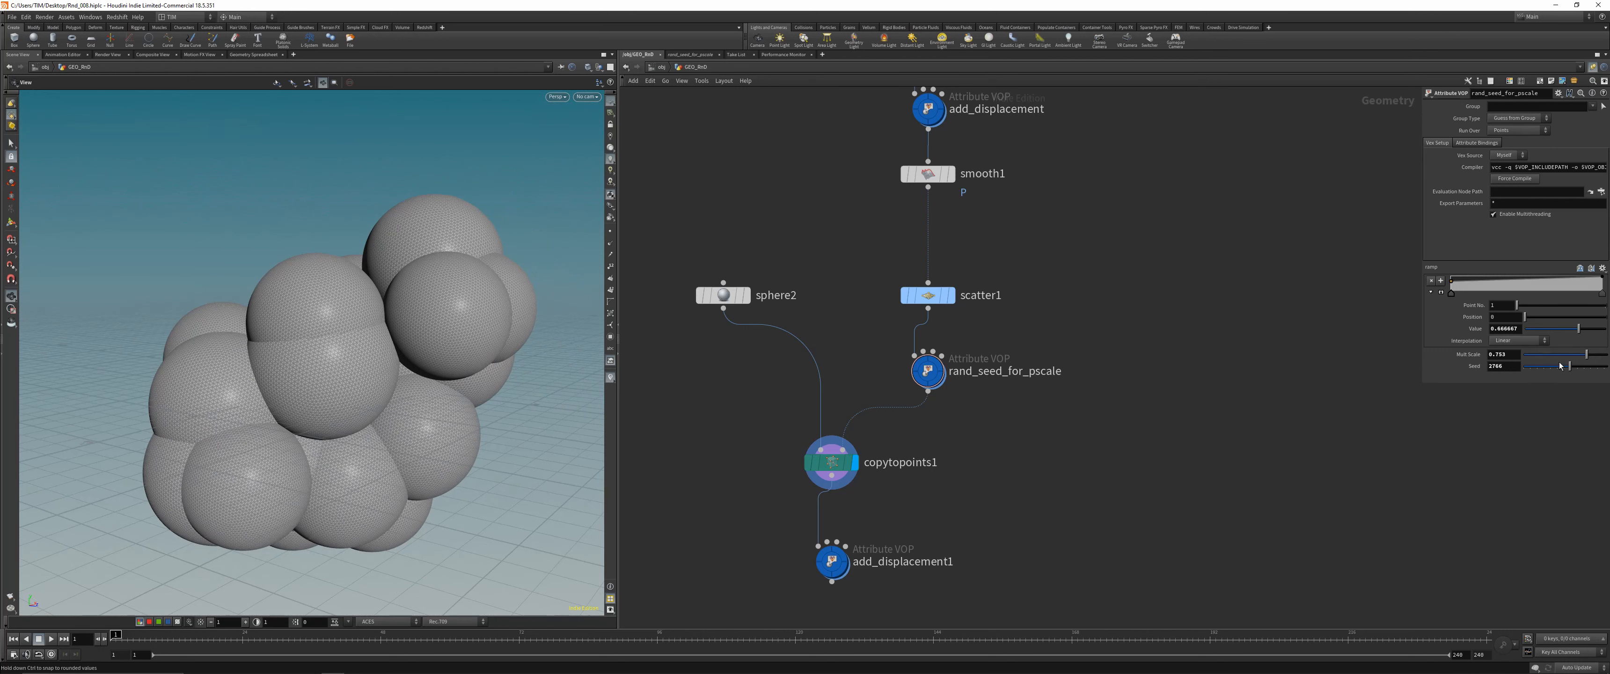
# Set the Seed to 2347 and the ramp's first point value to 0.366667, check the sphere cluster, and save the scene
pyautogui.moveTo(1564, 369); pyautogui.dragTo(1561, 367)
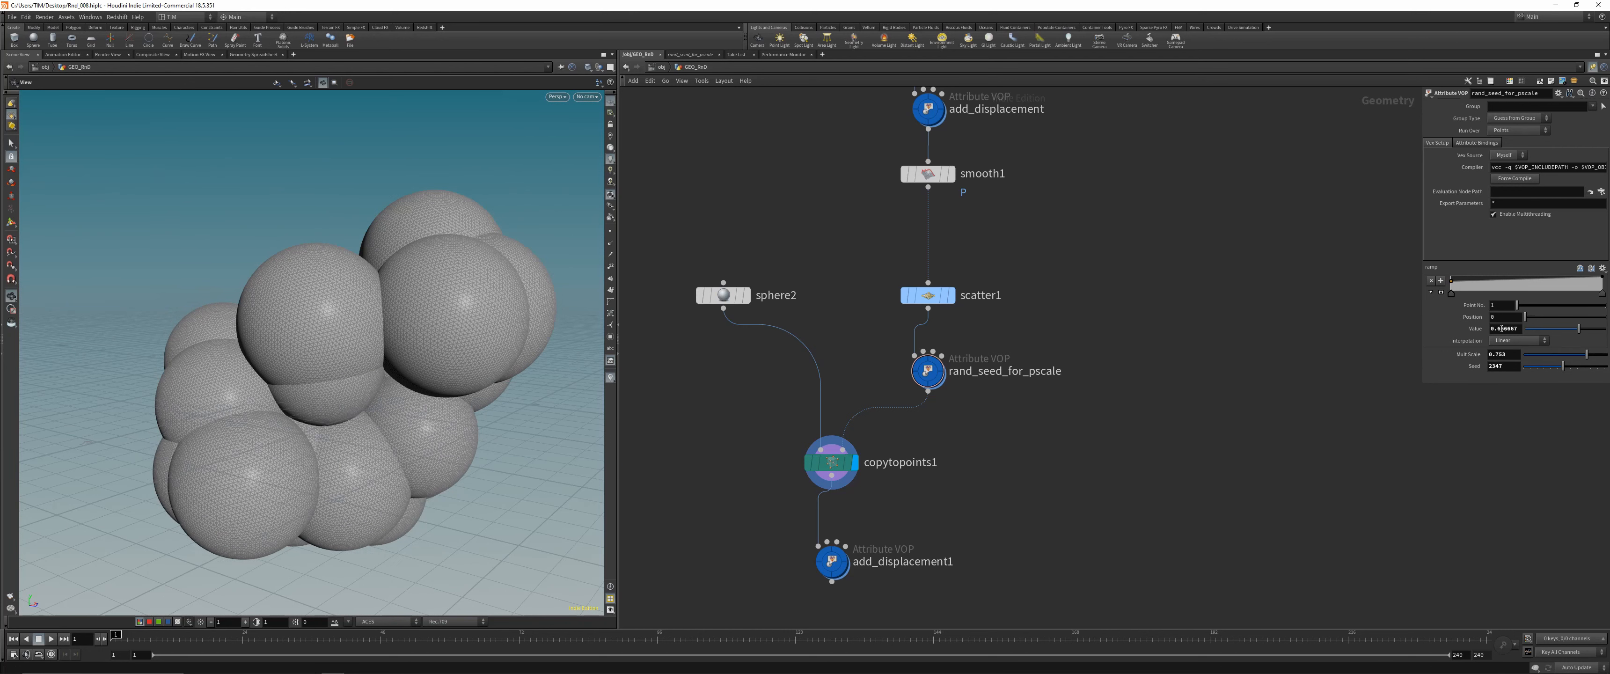
pyautogui.moveTo(1506, 328); pyautogui.dragTo(1380, 348, button='middle')
pyautogui.moveTo(431, 438); pyautogui.dragTo(666, 451)
pyautogui.moveTo(312, 487); pyautogui.dragTo(233, 594, button='right')
pyautogui.moveTo(233, 593); pyautogui.dragTo(427, 435)
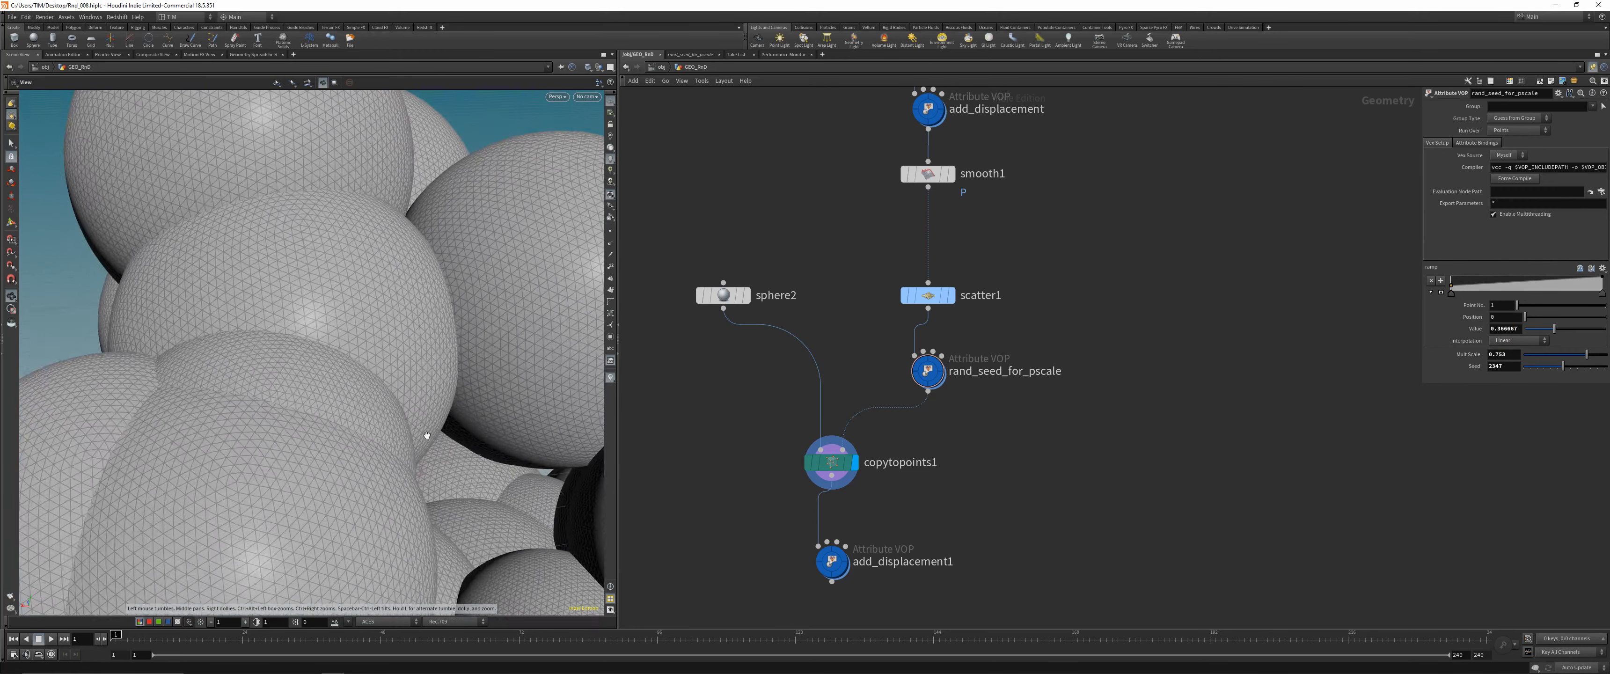
pyautogui.moveTo(427, 435); pyautogui.dragTo(359, 538, button='right')
pyautogui.moveTo(360, 538); pyautogui.dragTo(380, 422)
pyautogui.scroll(-1, 1005, 474)
pyautogui.moveTo(1009, 478); pyautogui.dragTo(993, 425, button='middle')
pyautogui.hotkey('ctrl', 's')
# Display add_displacement1 and set the Scale of its displacenml1 node to 0.2
pyautogui.moveTo(794, 531); pyautogui.dragTo(948, 464)
pyautogui.press('r')
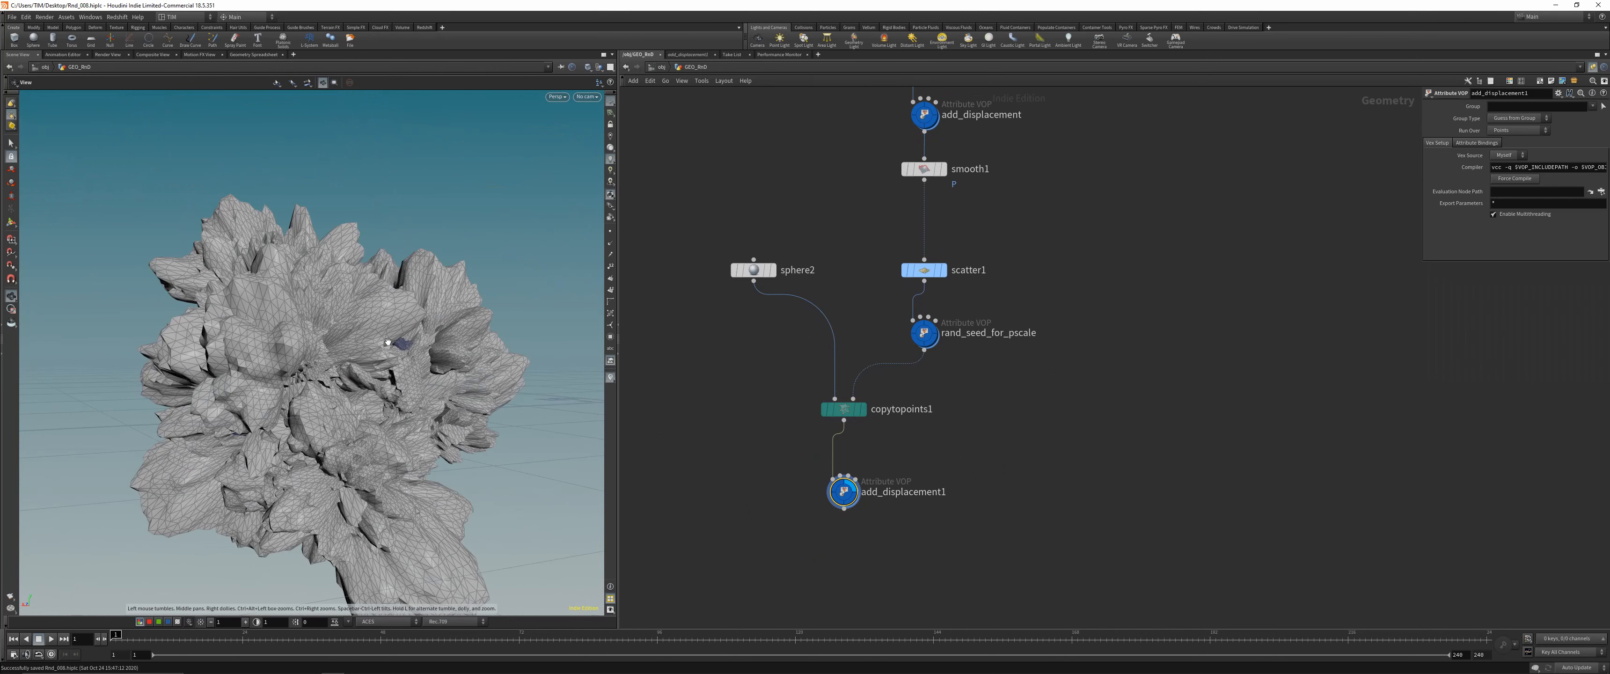
pyautogui.press('i')
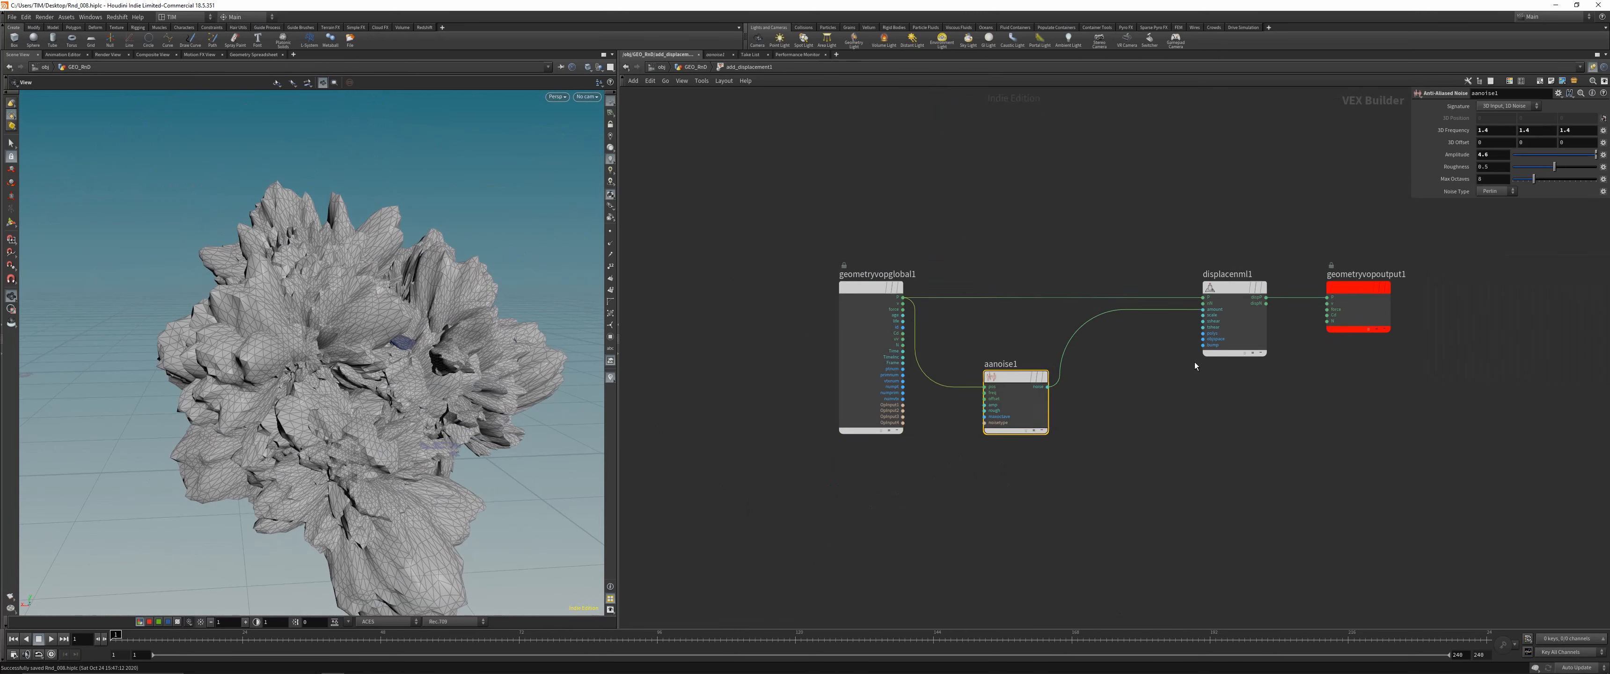
pyautogui.click(1203, 329)
pyautogui.moveTo(1597, 118); pyautogui.dragTo(1552, 129)
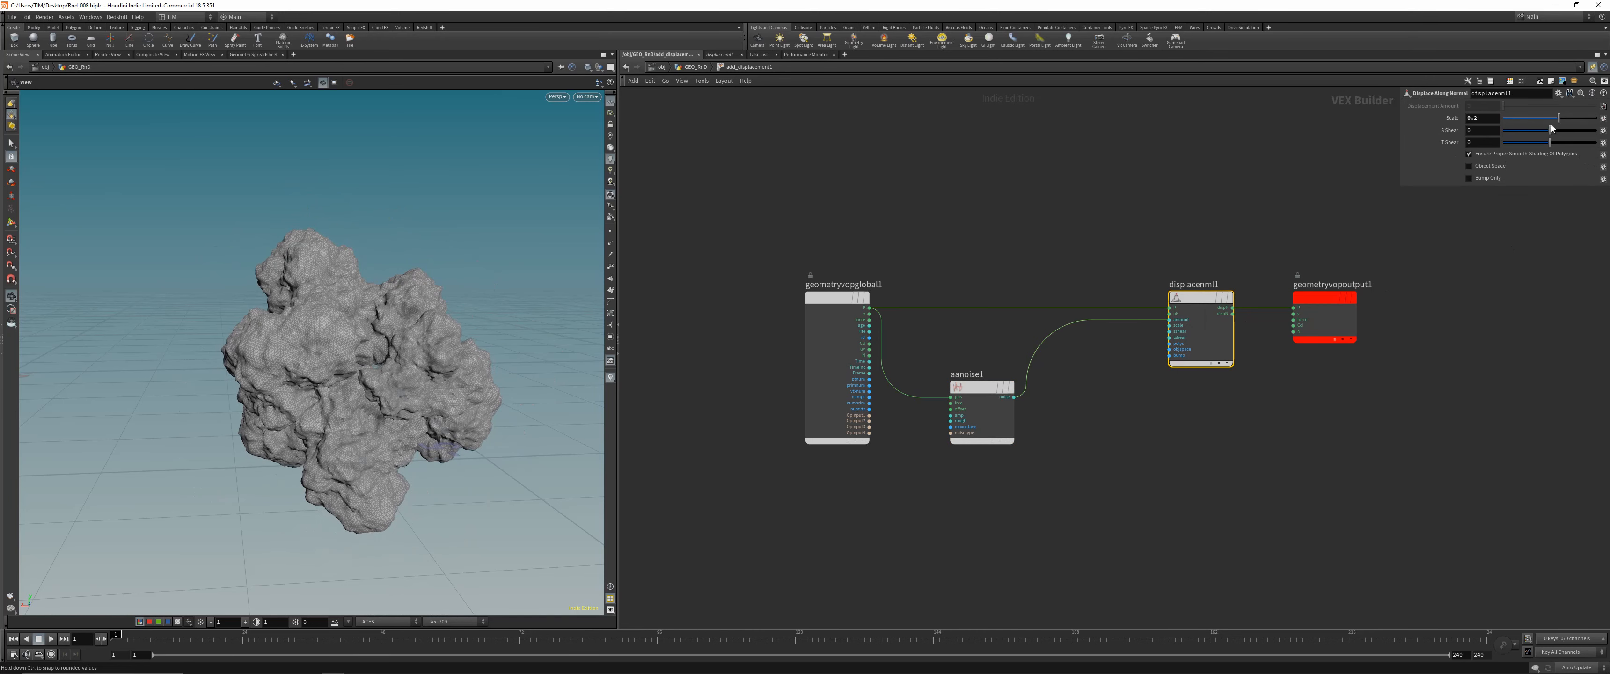
# Lower the 3D Frequency of aanoise1 in add_displacement1 for smoother bumps, return to the geometry network, and save the scene
pyautogui.click(1003, 388)
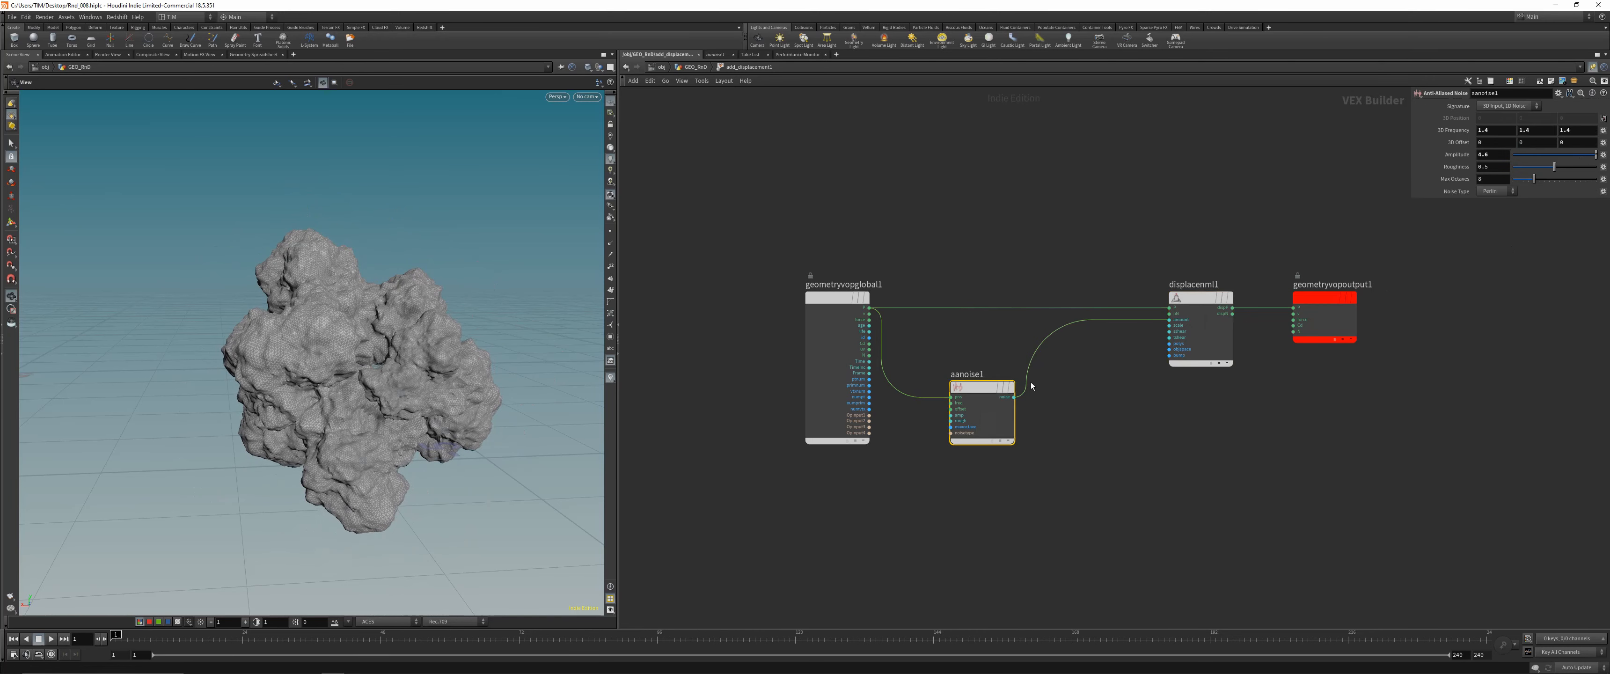
pyautogui.click(1052, 204)
pyautogui.moveTo(1453, 130)
pyautogui.mouseDown(button='middle')
pyautogui.moveTo(1400, 130)
pyautogui.moveTo(1445, 141)
pyautogui.mouseUp(button='middle')
pyautogui.press('u')
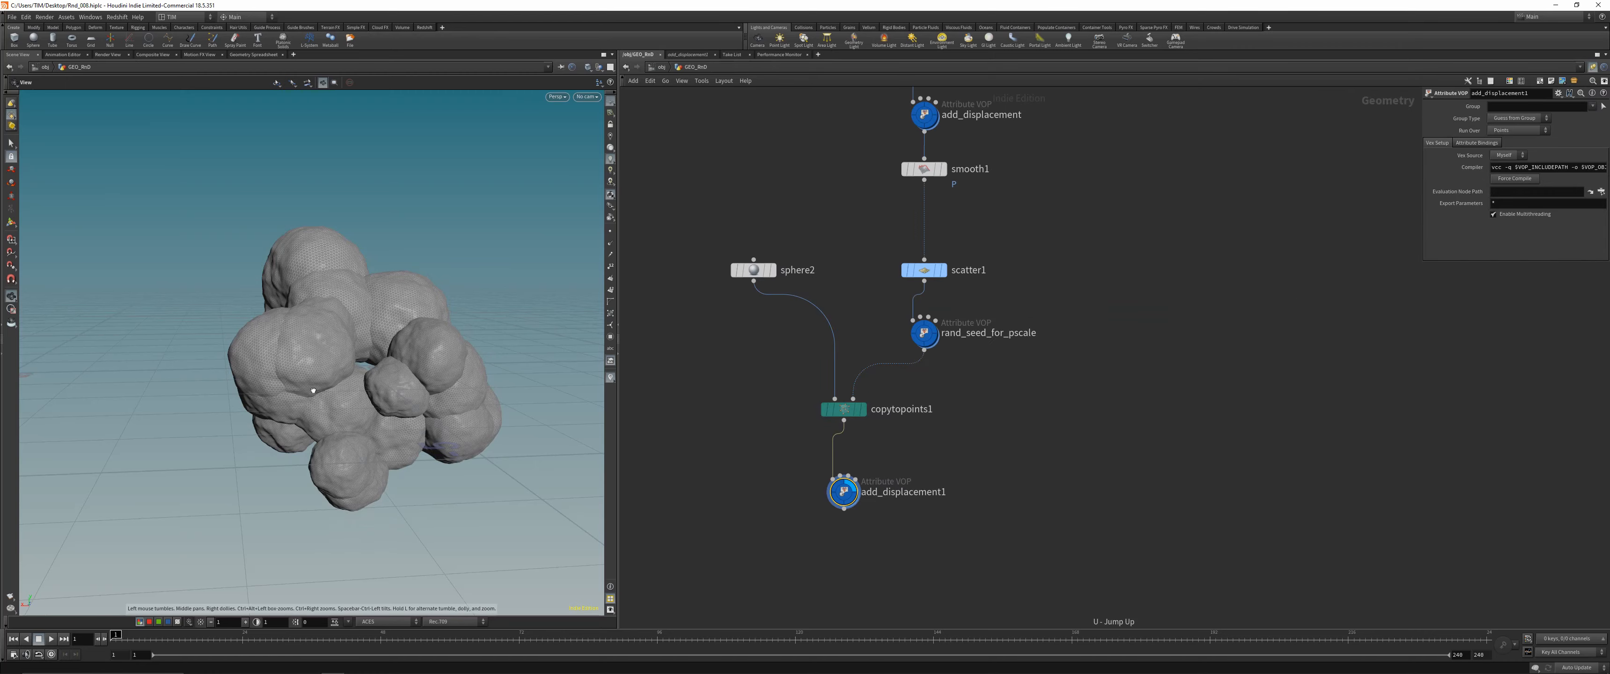
pyautogui.moveTo(317, 383); pyautogui.dragTo(440, 356)
pyautogui.hotkey('ctrl', 's')
pyautogui.scroll(3, 431, 323)
pyautogui.scroll(-3, 406, 347)
pyautogui.moveTo(795, 565); pyautogui.dragTo(777, 436, button='middle')
pyautogui.scroll(2, 777, 435)
pyautogui.press('Tab')
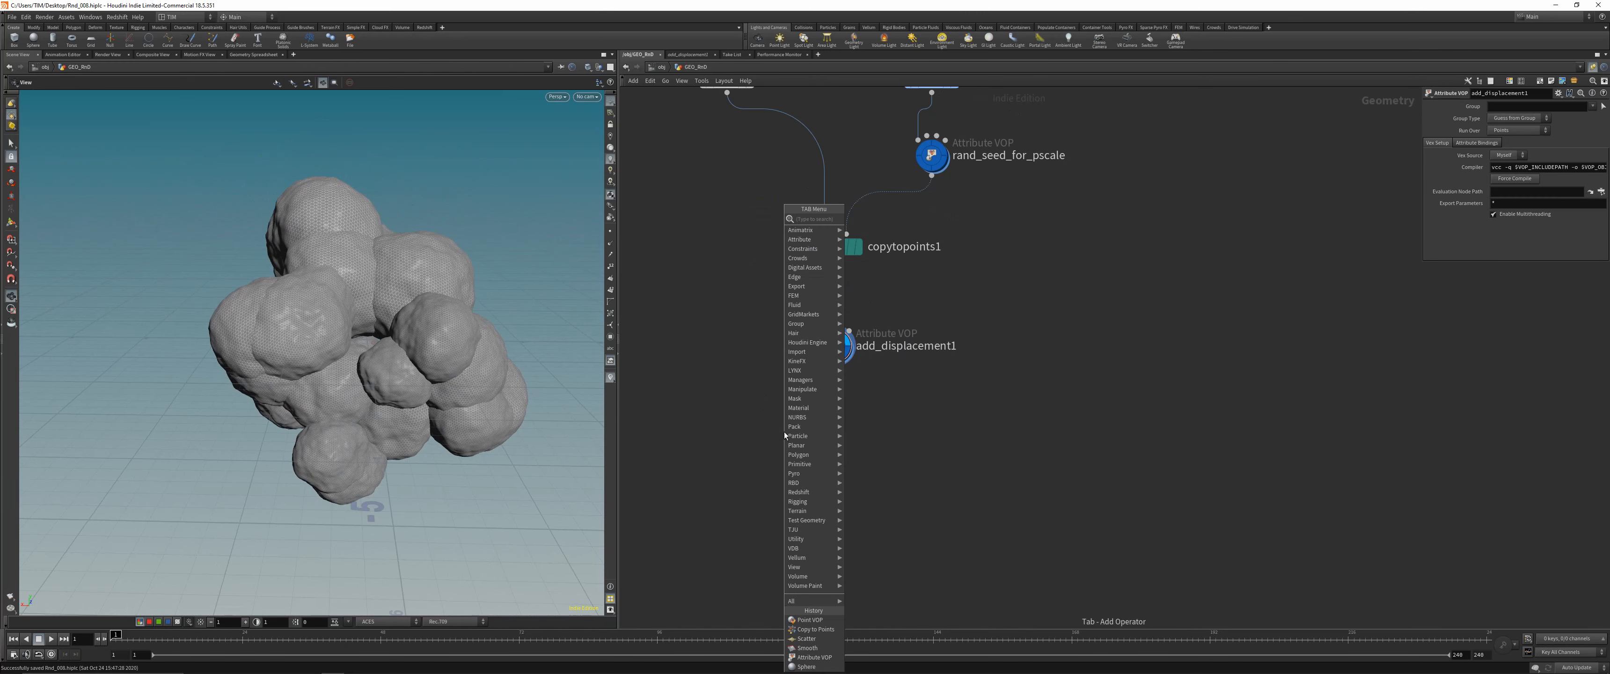
pyautogui.write('vb')
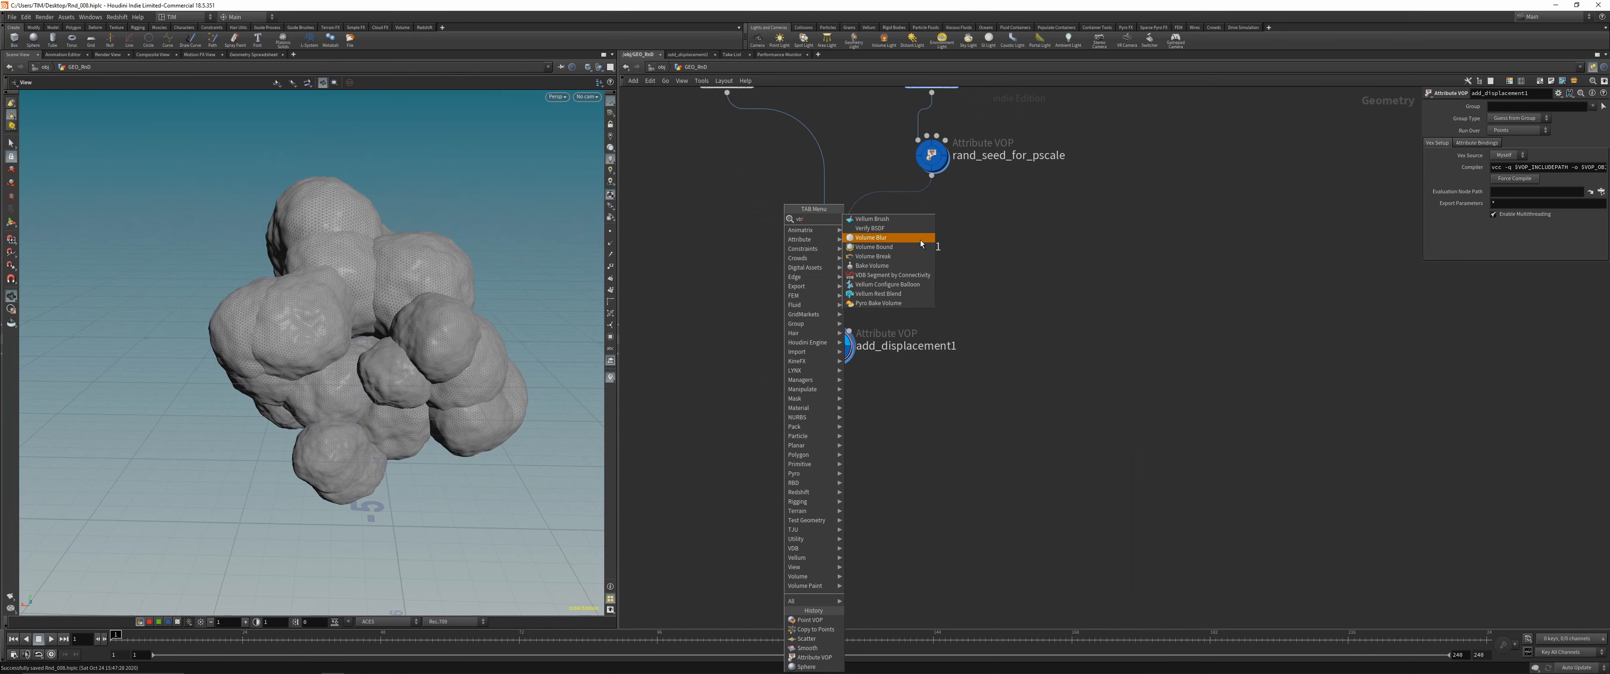
pyautogui.press('Escape')
# Add a VDB from Polygons node below add_displacement1, fed by its output, and display it
pyautogui.press('Tab')
pyautogui.write('vdbf')
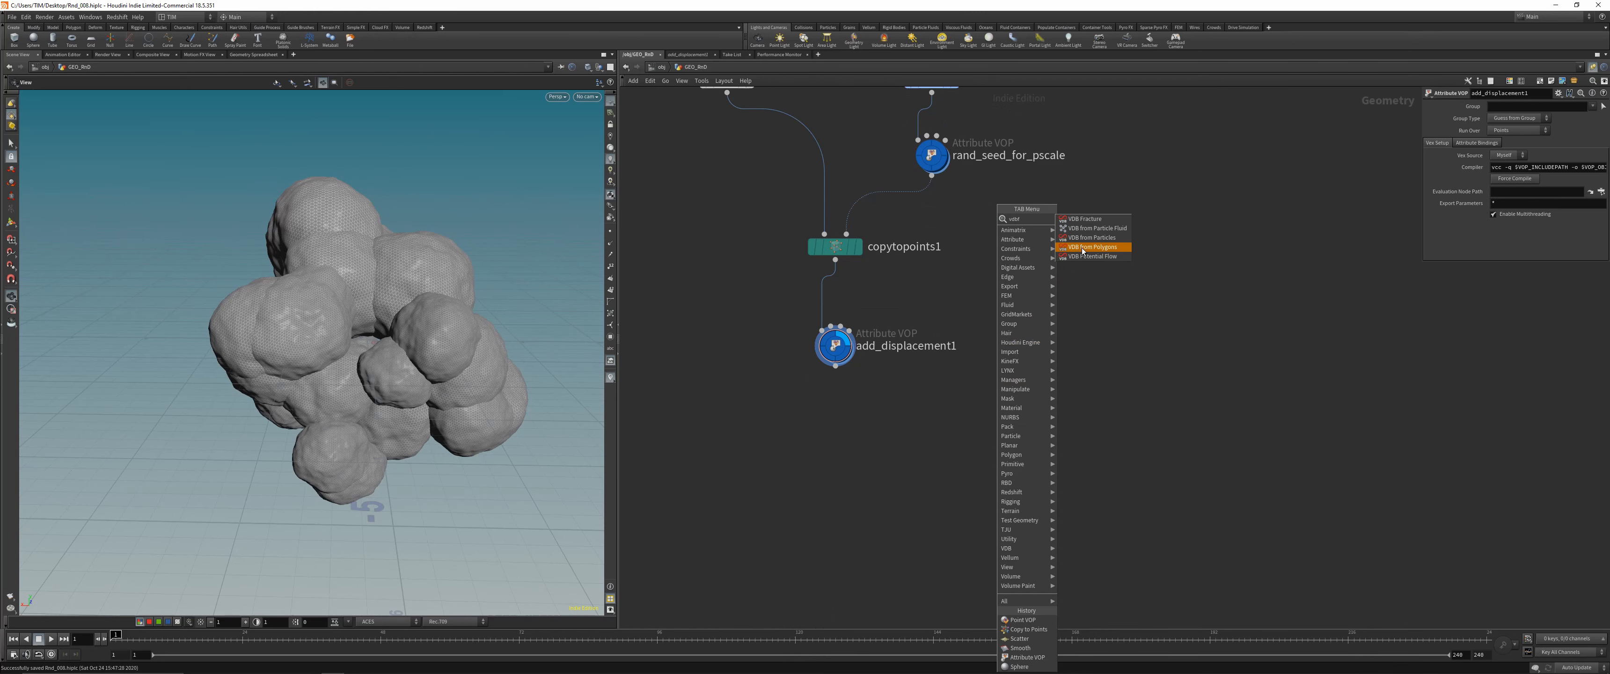
pyautogui.click(1083, 248)
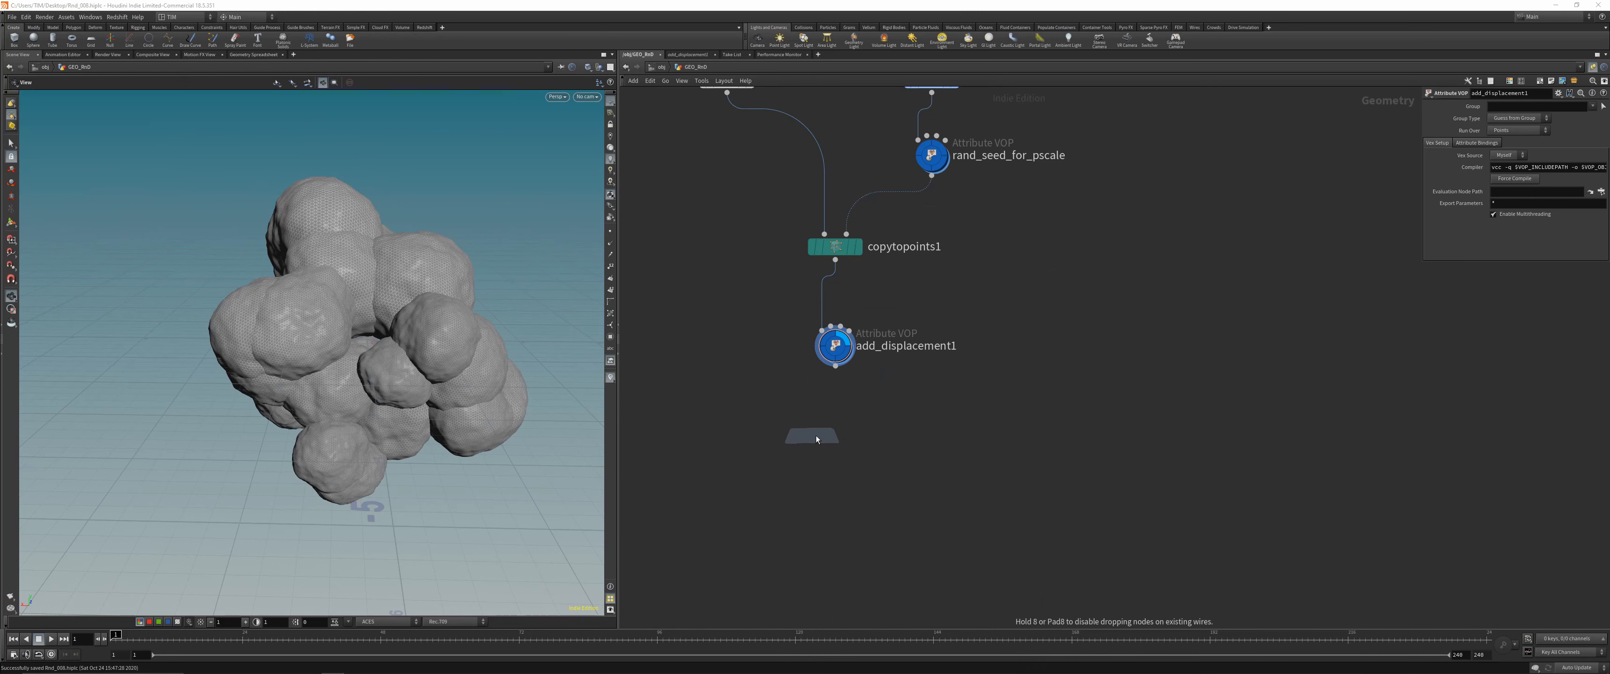
pyautogui.click(837, 373)
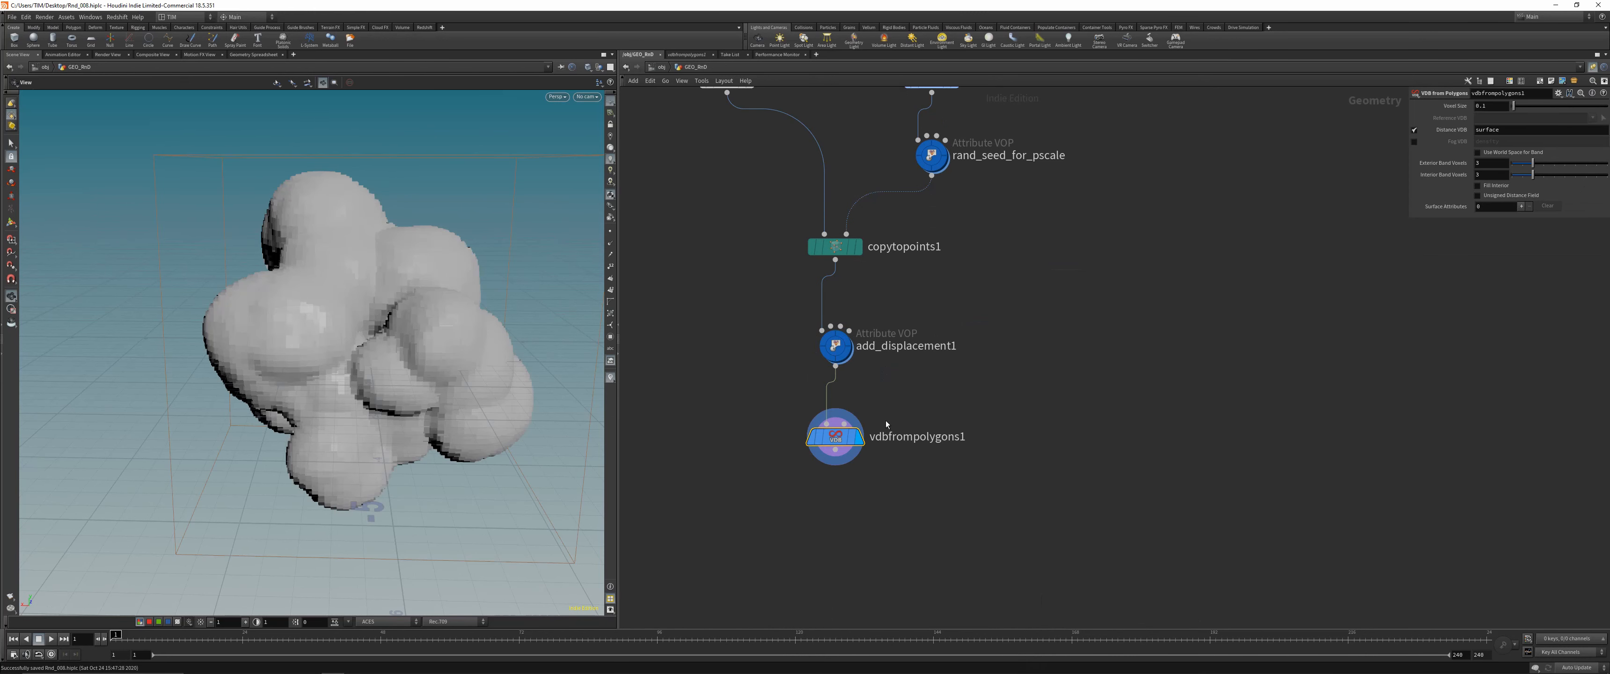
# Switch vdbfrompolygons1 from a Distance VDB to a density Fog VDB, set the Voxel Size to 0.025, save, and check the node's info
pyautogui.click(1415, 130)
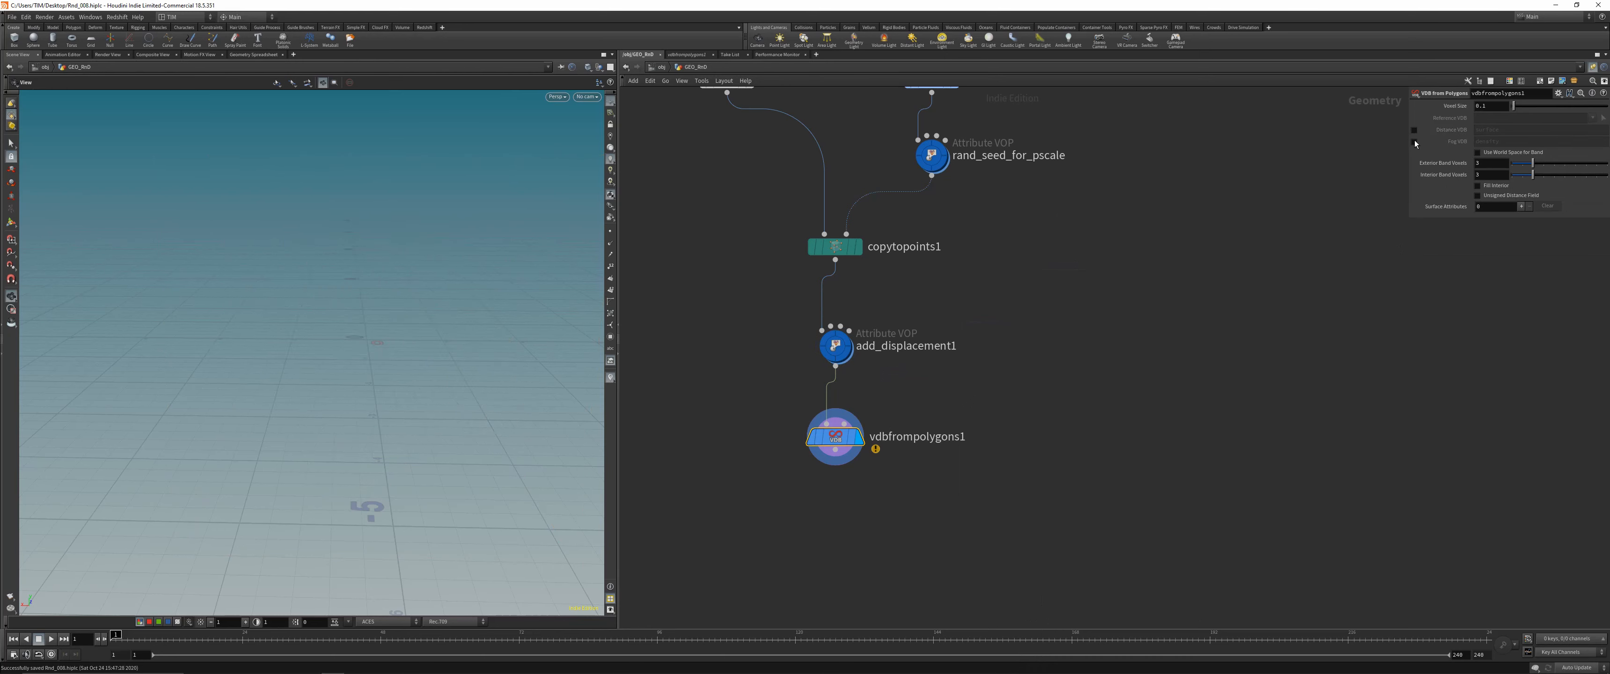
pyautogui.click(1414, 141)
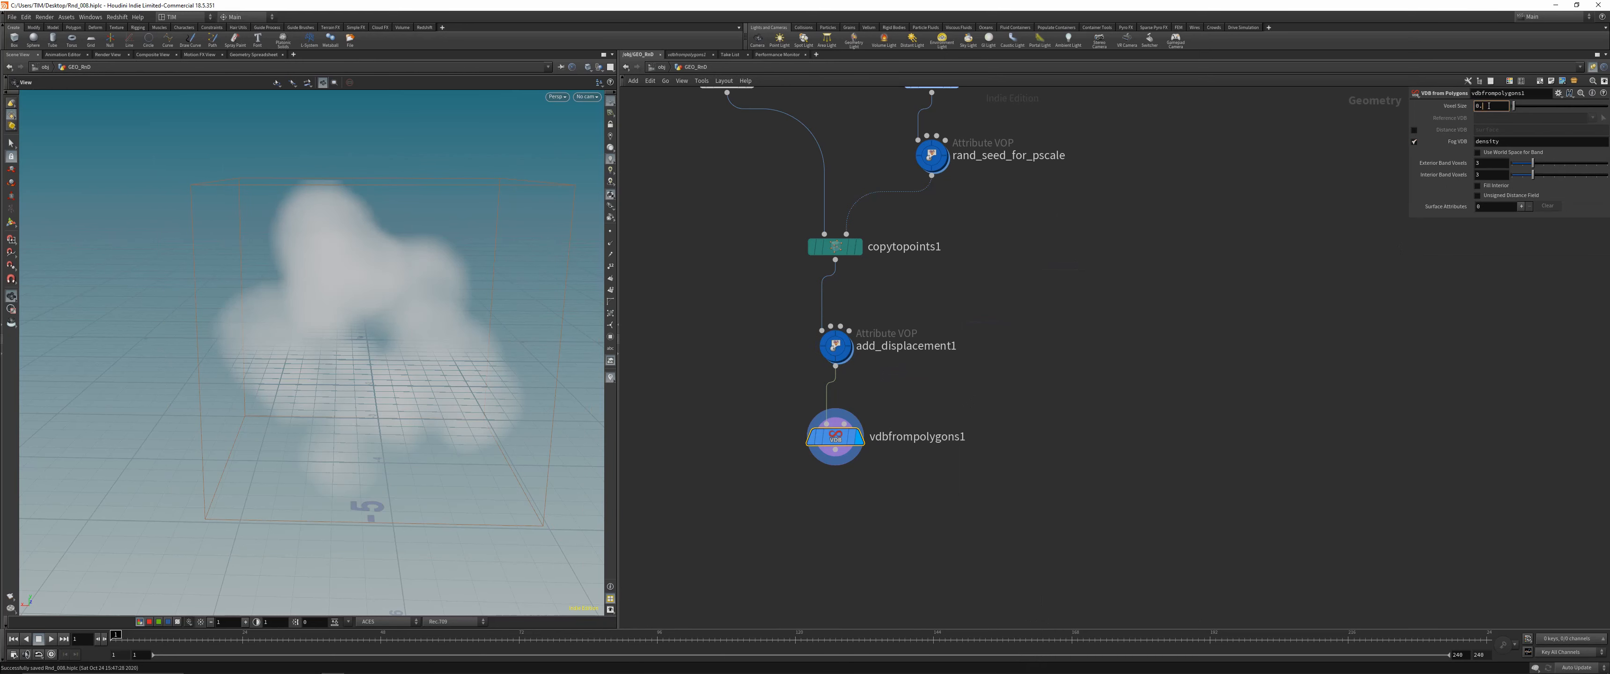
pyautogui.press('Return')
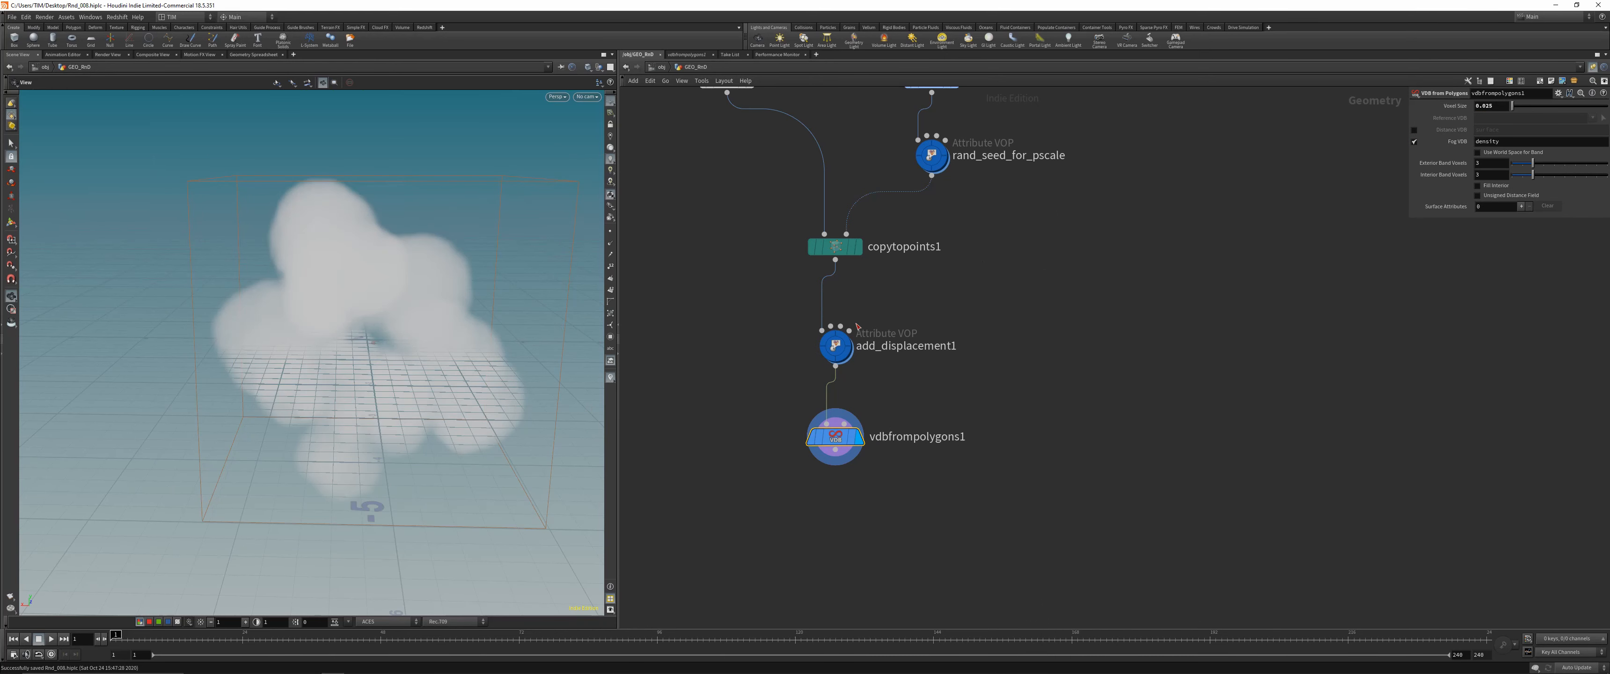
pyautogui.middleClick(835, 438)
pyautogui.middleClick(835, 440)
pyautogui.moveTo(841, 477); pyautogui.dragTo(877, 429, button='middle')
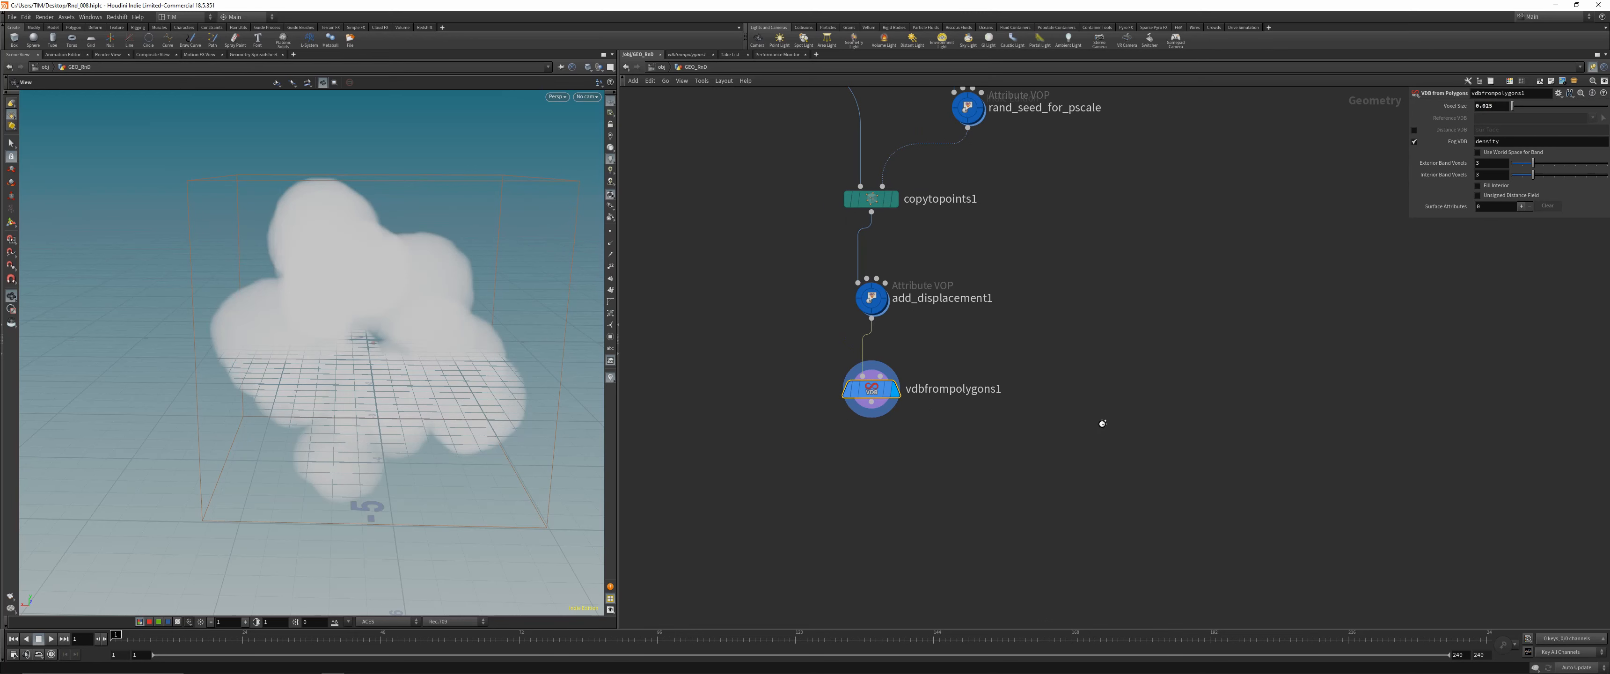
pyautogui.hotkey('ctrl', 's')
pyautogui.scroll(2, 819, 412)
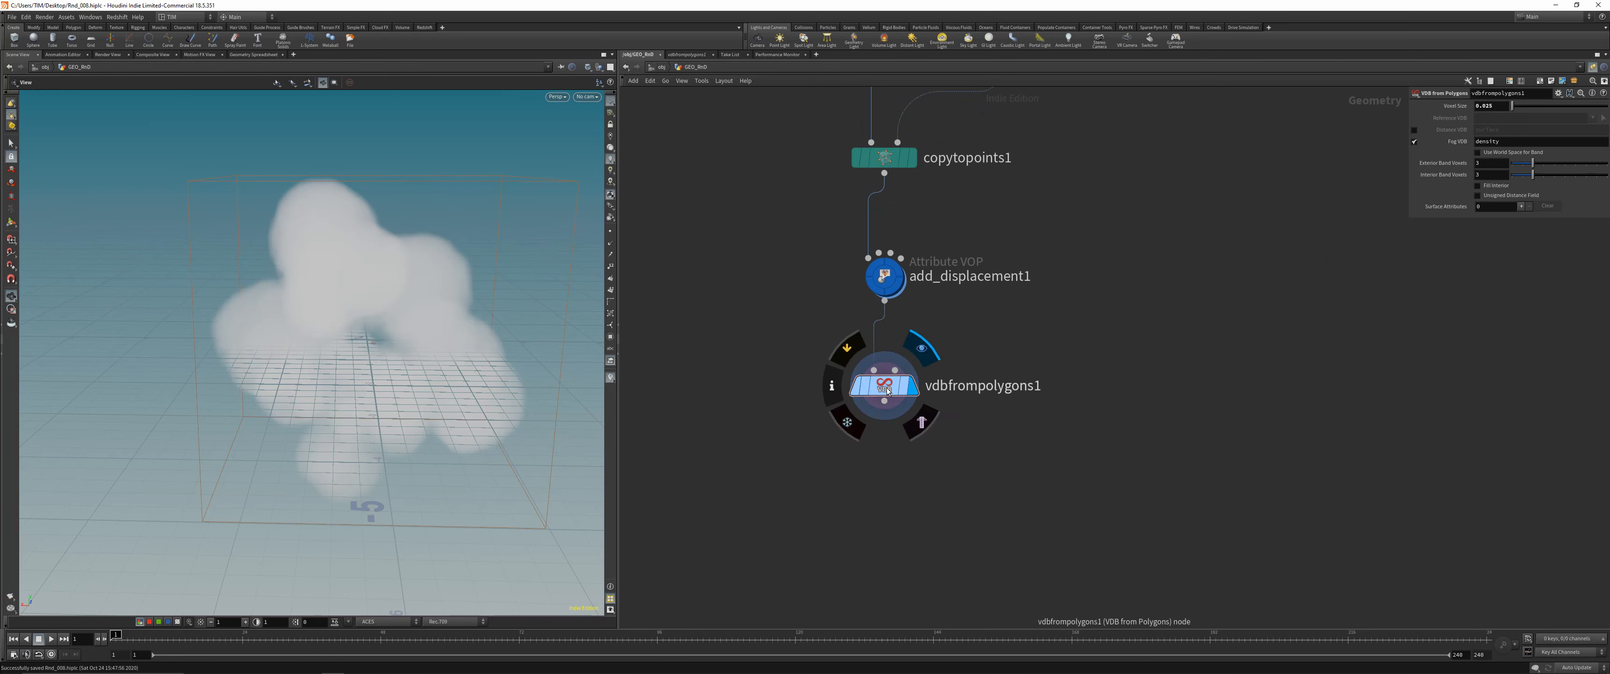
pyautogui.middleClick(884, 386)
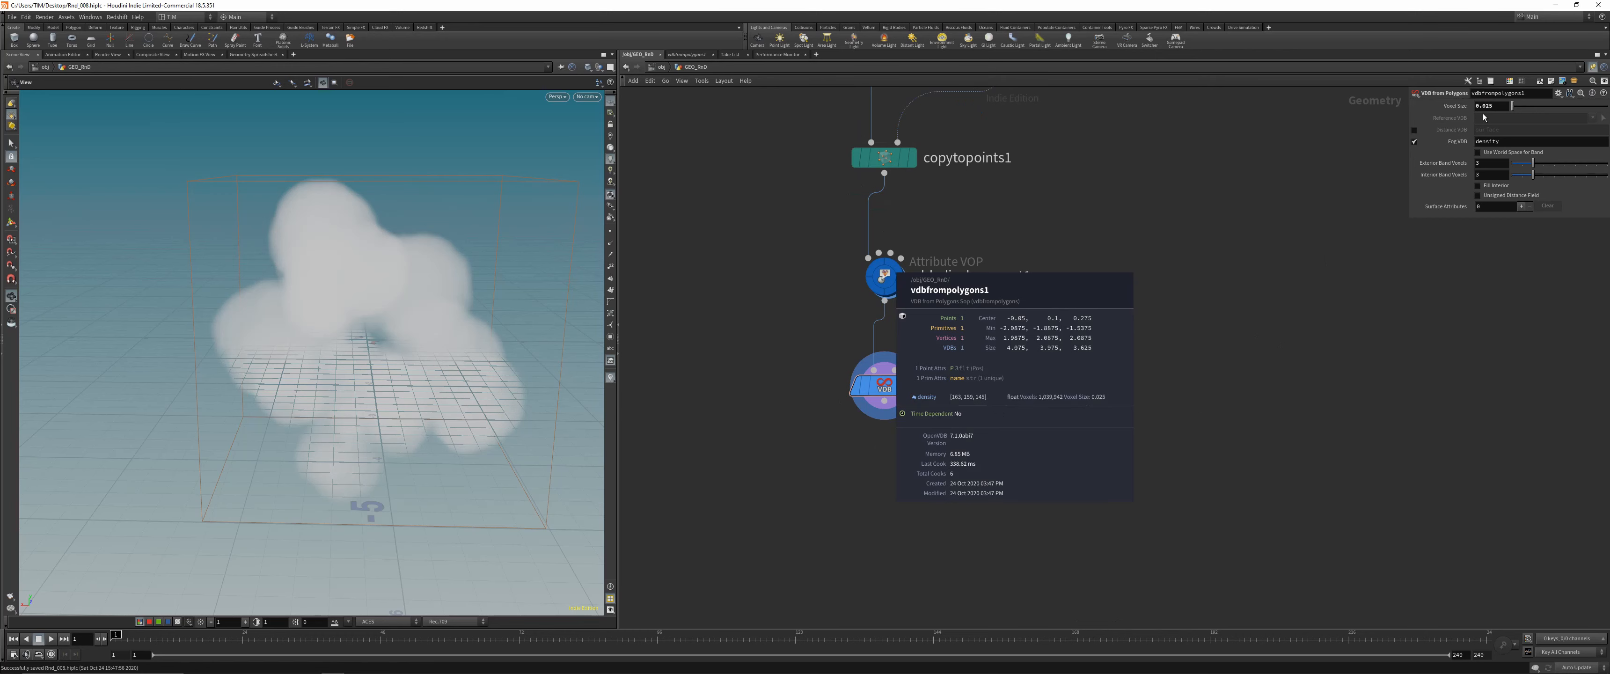
# Add a Volume VOP below vdbfrompolygons1, wire the VDB into it, and display its result
pyautogui.press('Tab')
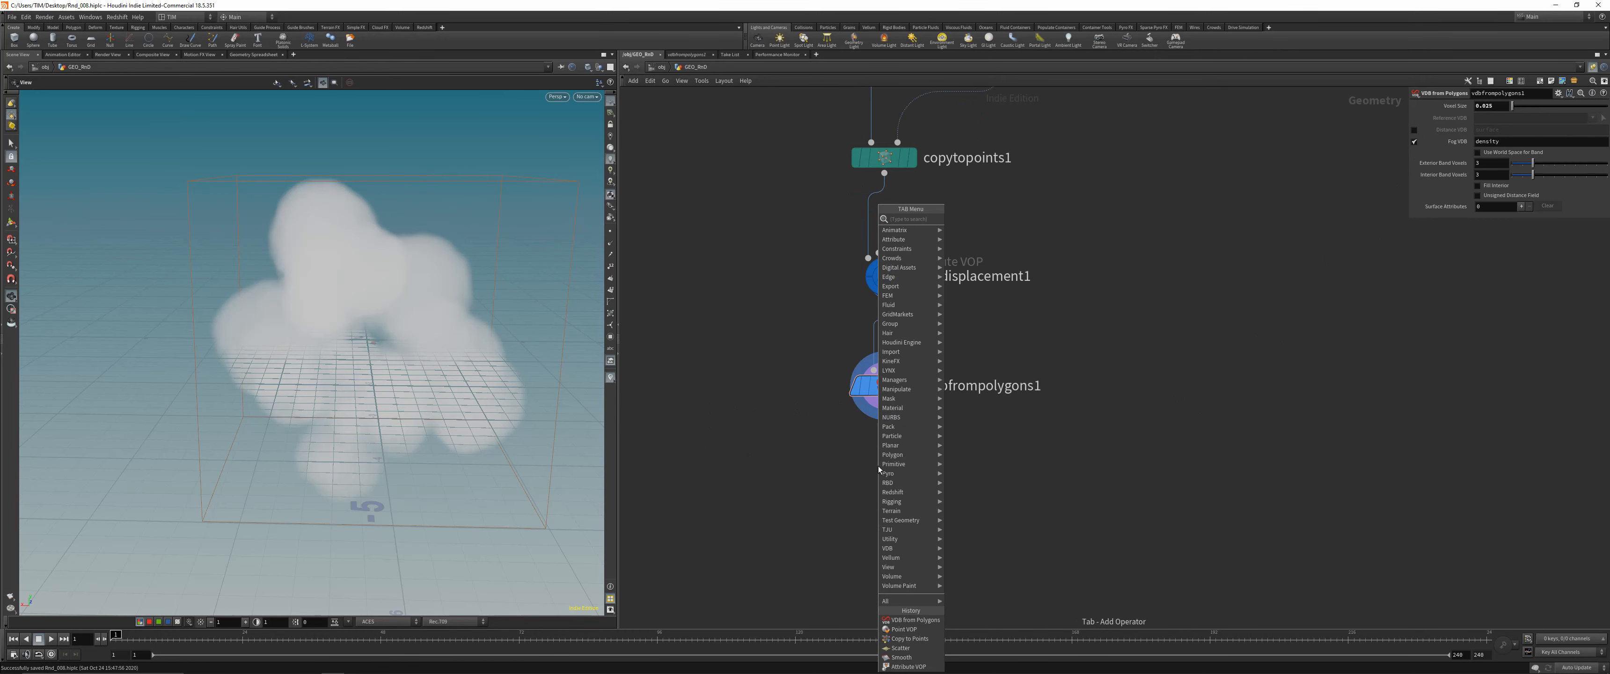
pyautogui.write('vv')
pyautogui.press('Down')
pyautogui.press('Down')
pyautogui.press('Down')
pyautogui.press('Return')
pyautogui.click(883, 467)
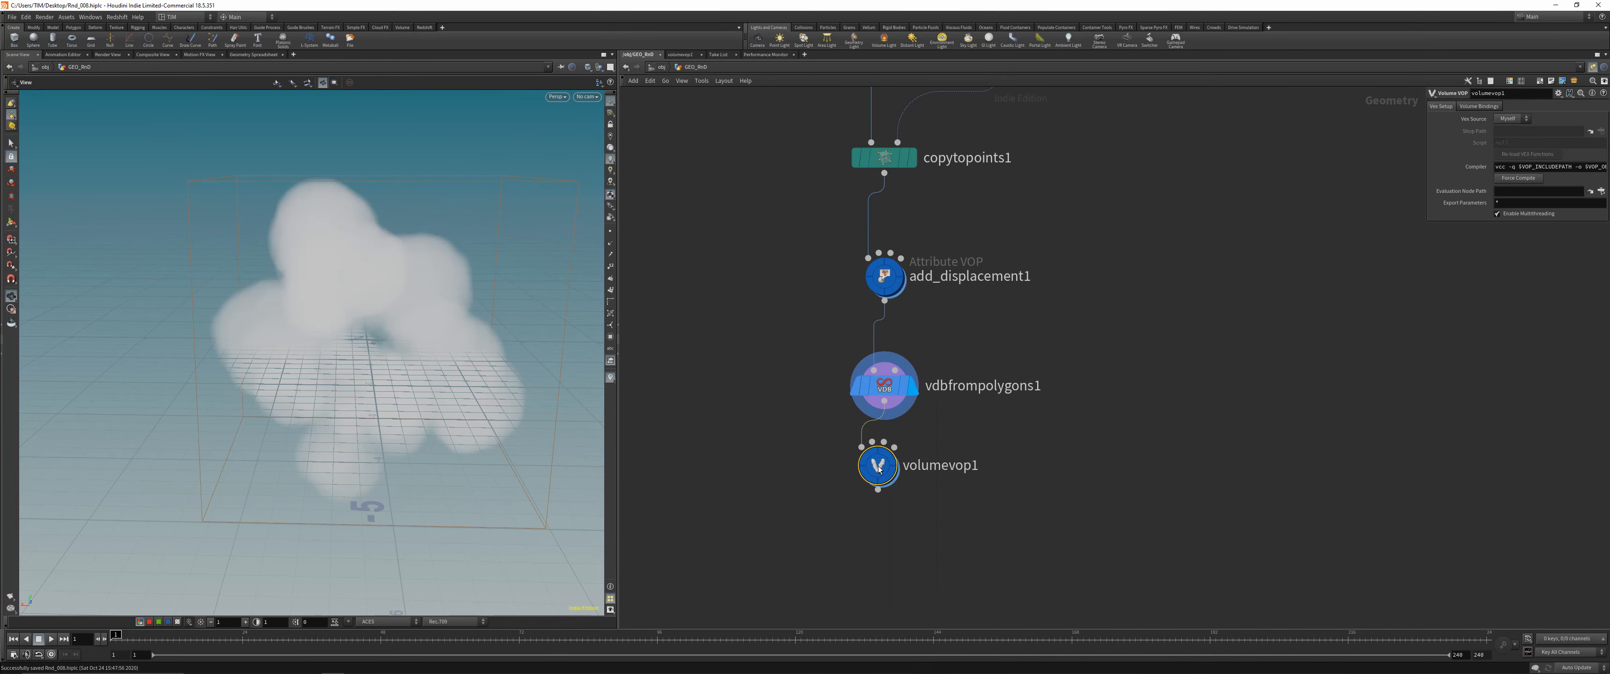
pyautogui.moveTo(400, 350); pyautogui.dragTo(349, 360)
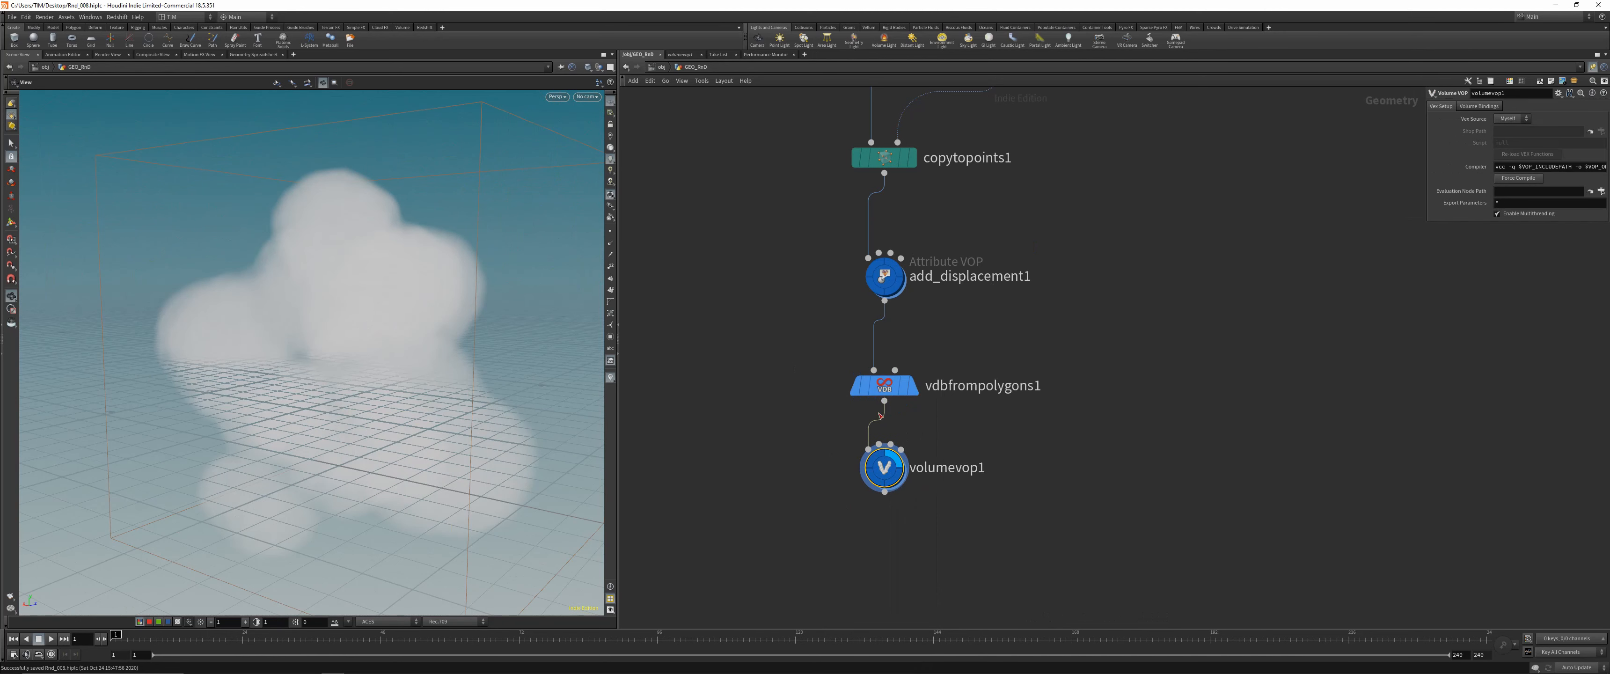
# Add a Null below volumevop1 and rename it OUT_VOLUME
pyautogui.moveTo(855, 520); pyautogui.dragTo(896, 507, button='middle')
pyautogui.press('Tab')
pyautogui.write('nul')
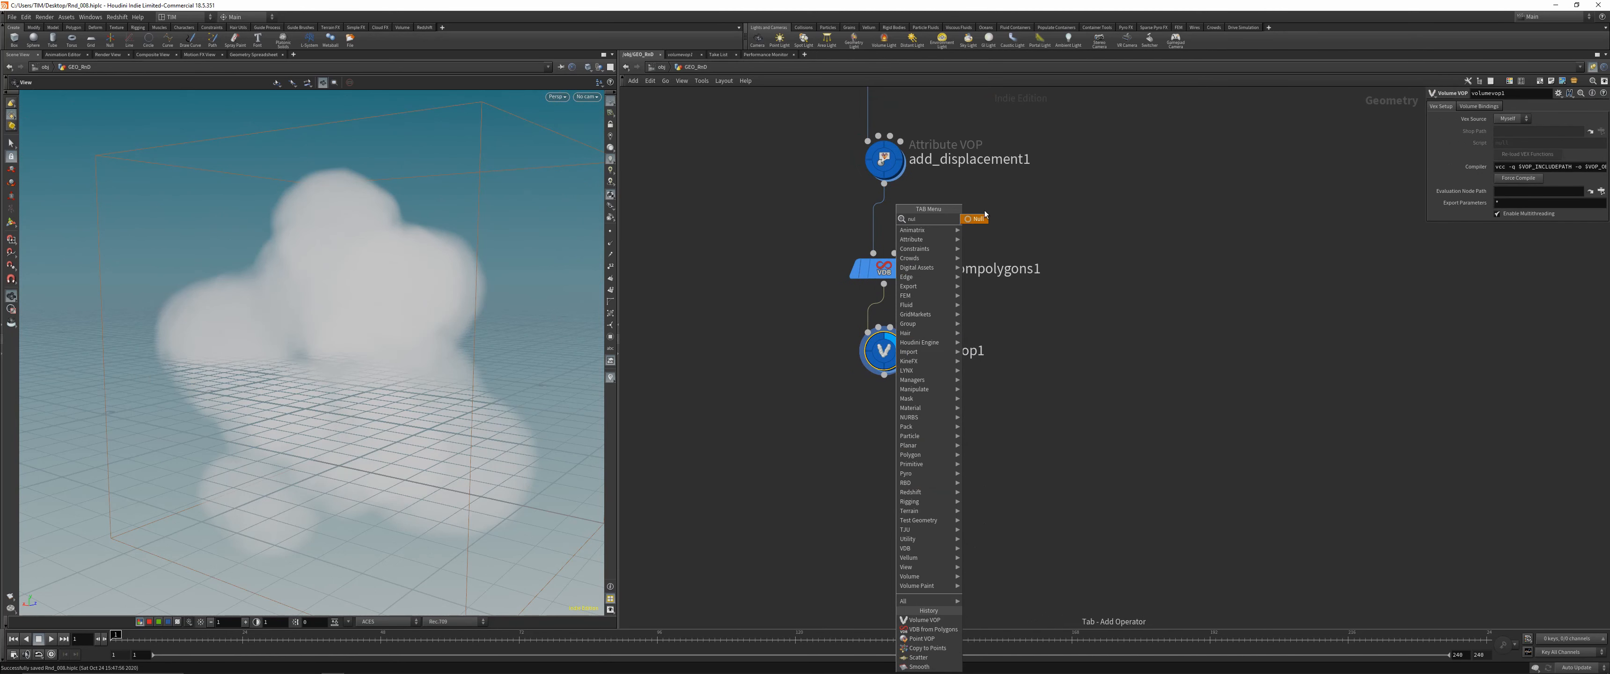
pyautogui.click(980, 220)
pyautogui.click(889, 432)
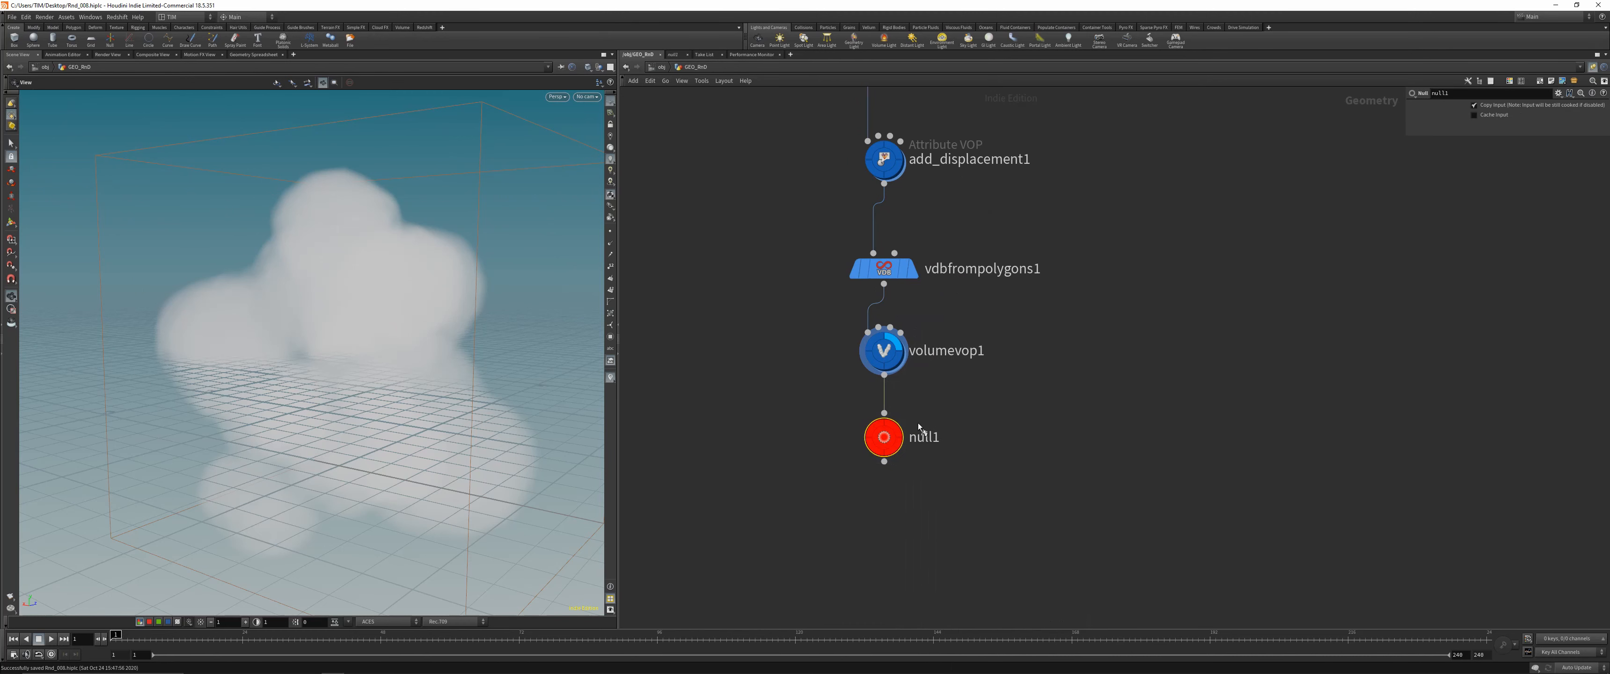
pyautogui.doubleClick(923, 440)
pyautogui.write('OUT_')
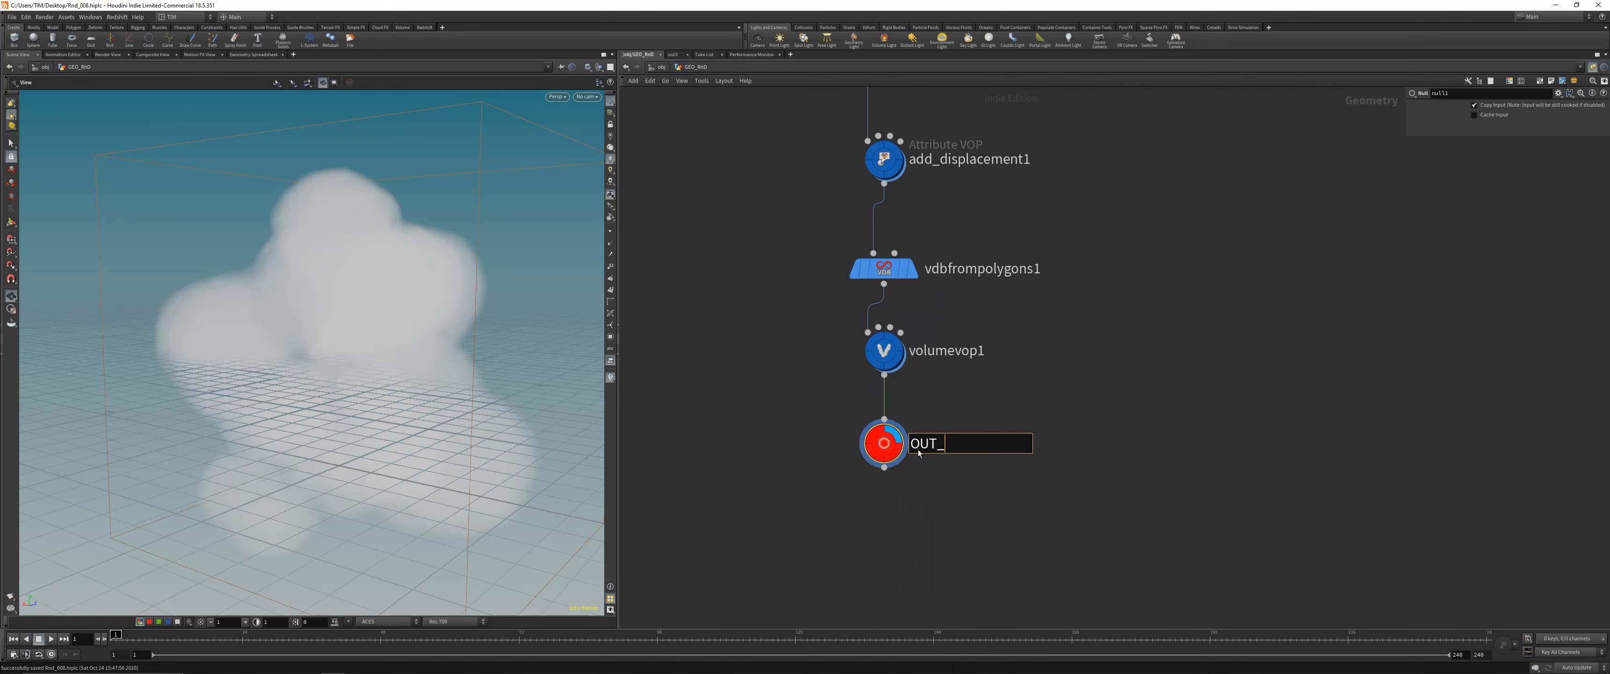
pyautogui.write('VOLUME')
pyautogui.press('Return')
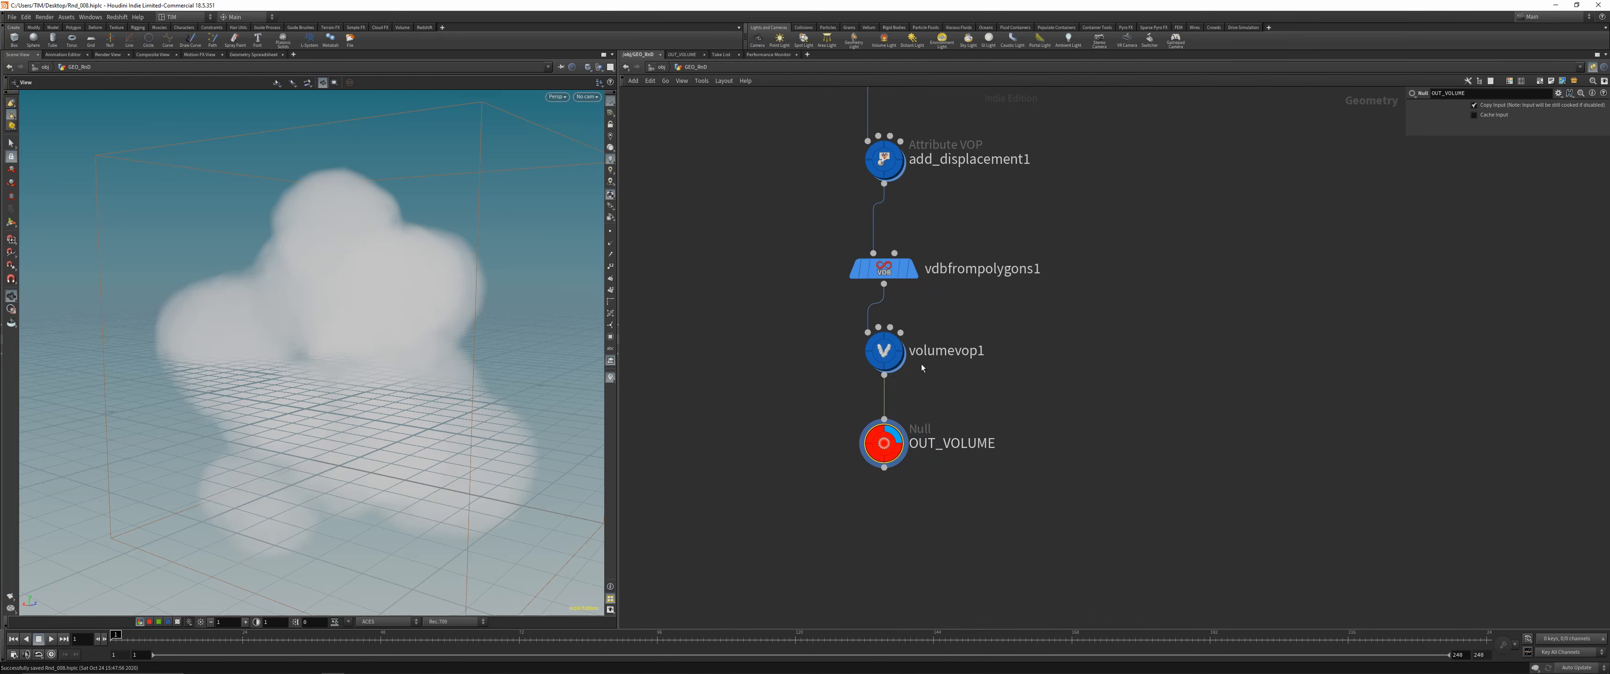
# Add an Anti-Aliased Noise node inside volumevop1, between the global parameters and the volume output
pyautogui.doubleClick(884, 350)
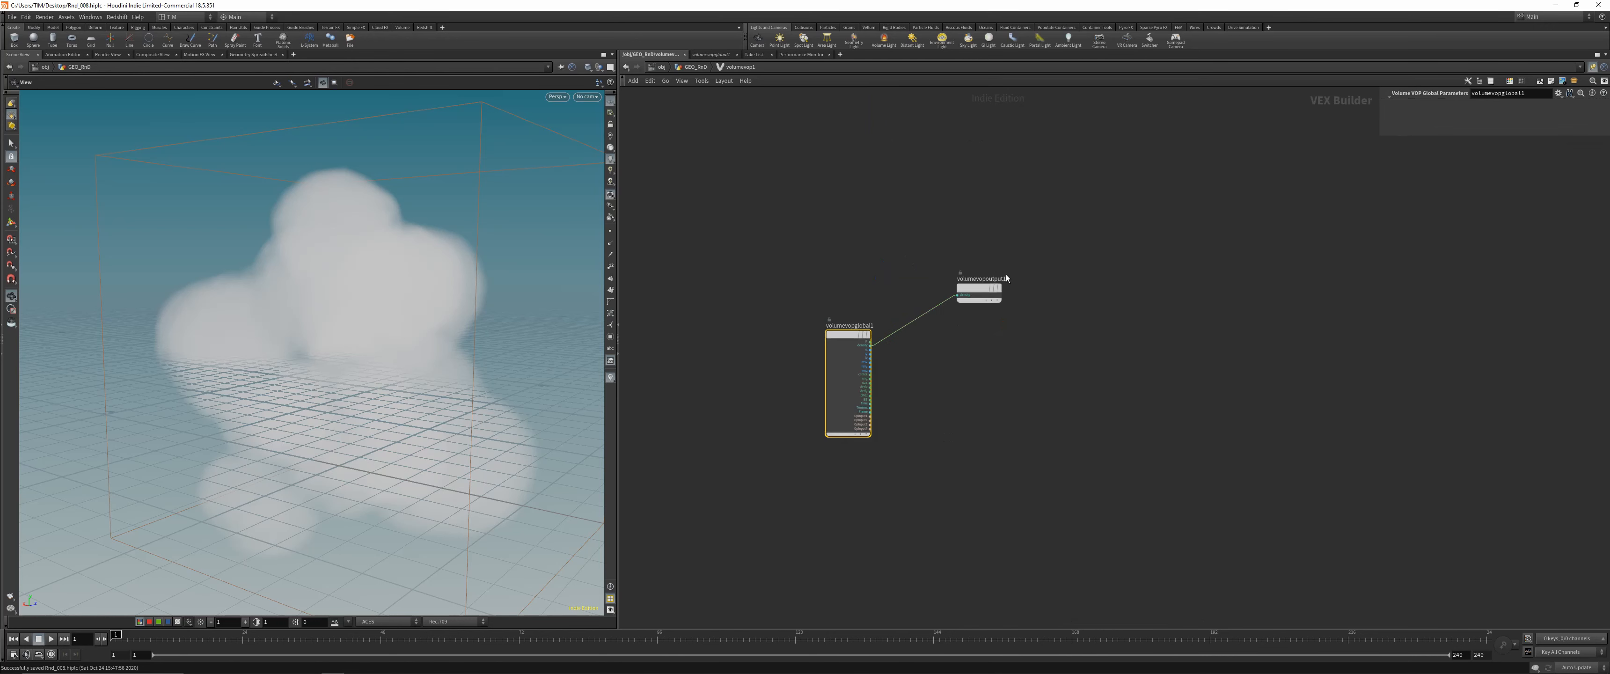
pyautogui.scroll(1, 906, 353)
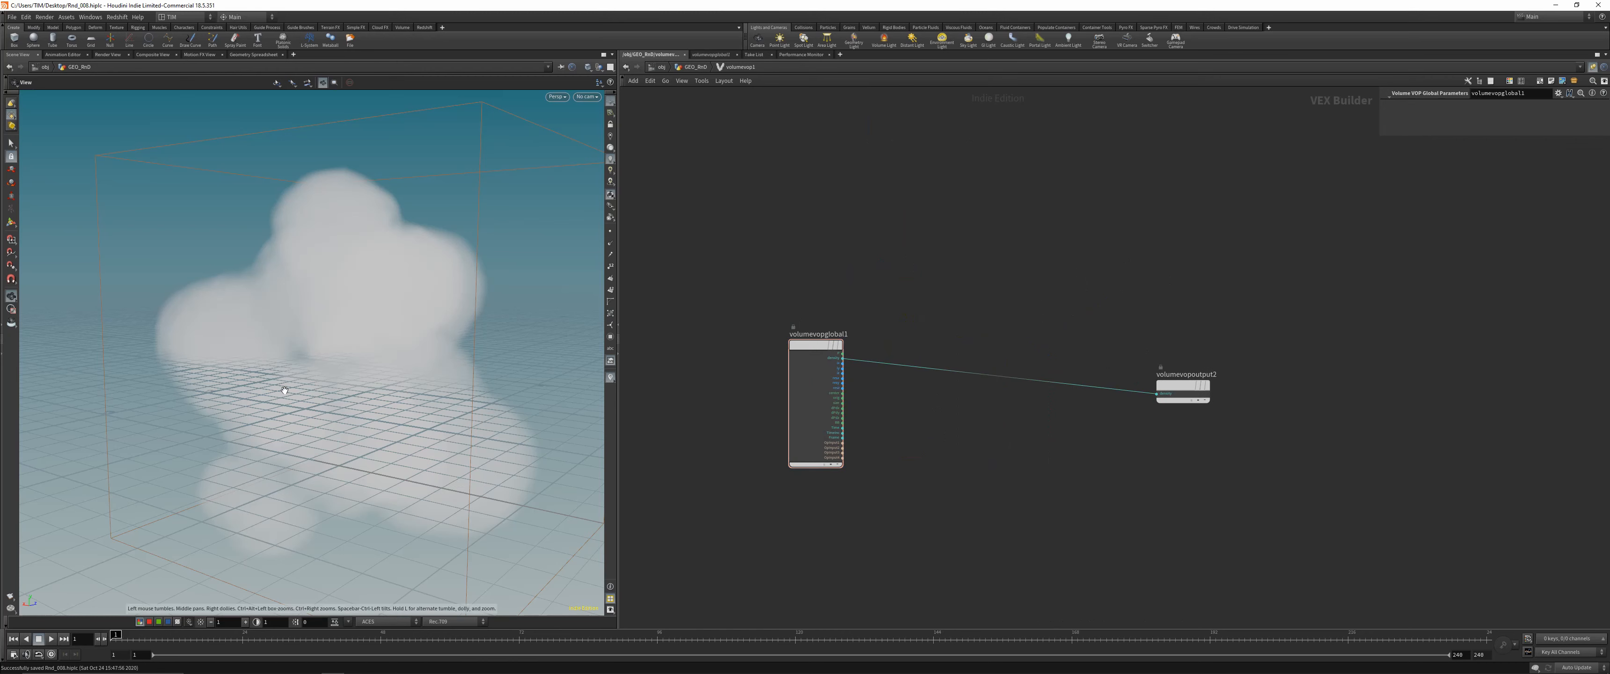
pyautogui.moveTo(416, 345); pyautogui.dragTo(449, 350)
pyautogui.scroll(3, 906, 425)
pyautogui.scroll(-1, 934, 443)
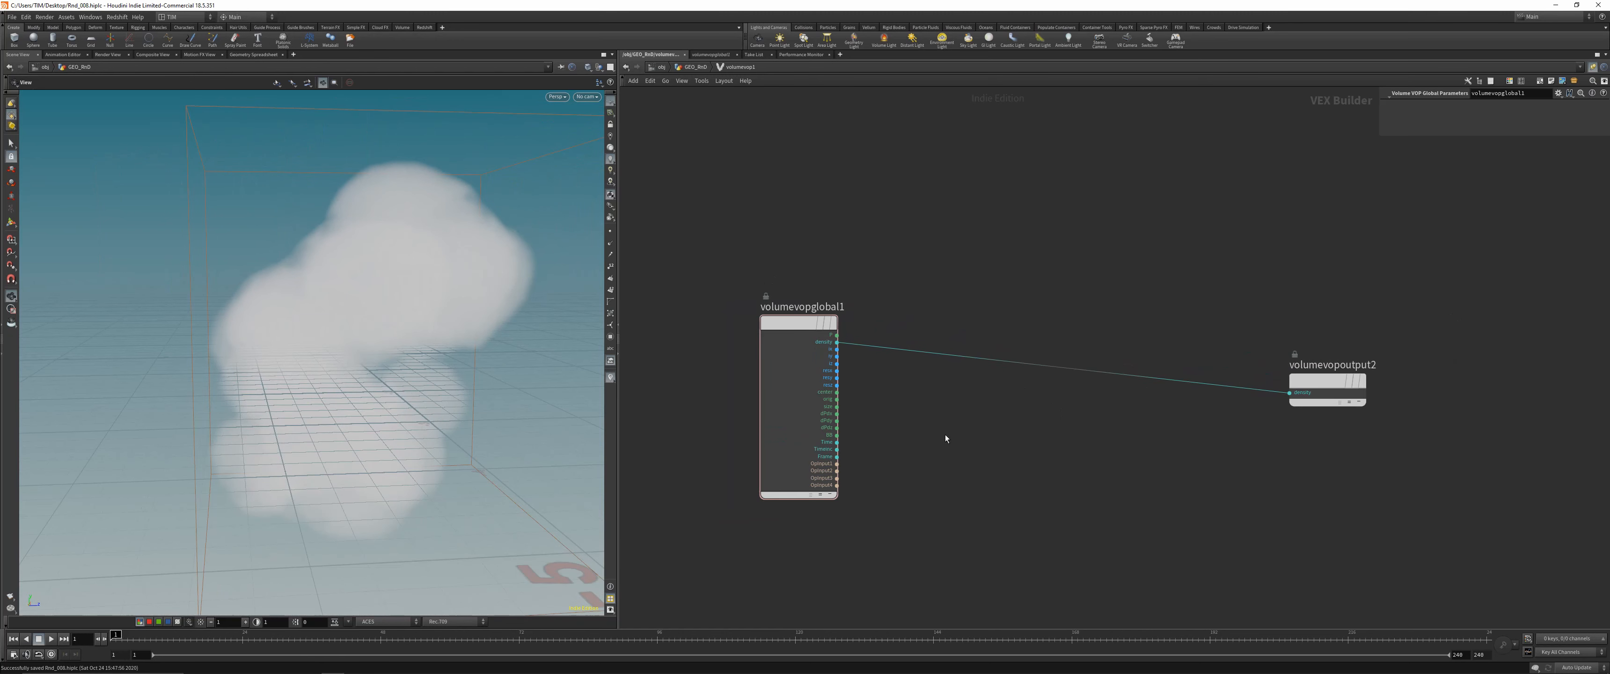
pyautogui.press('Tab')
pyautogui.write('a')
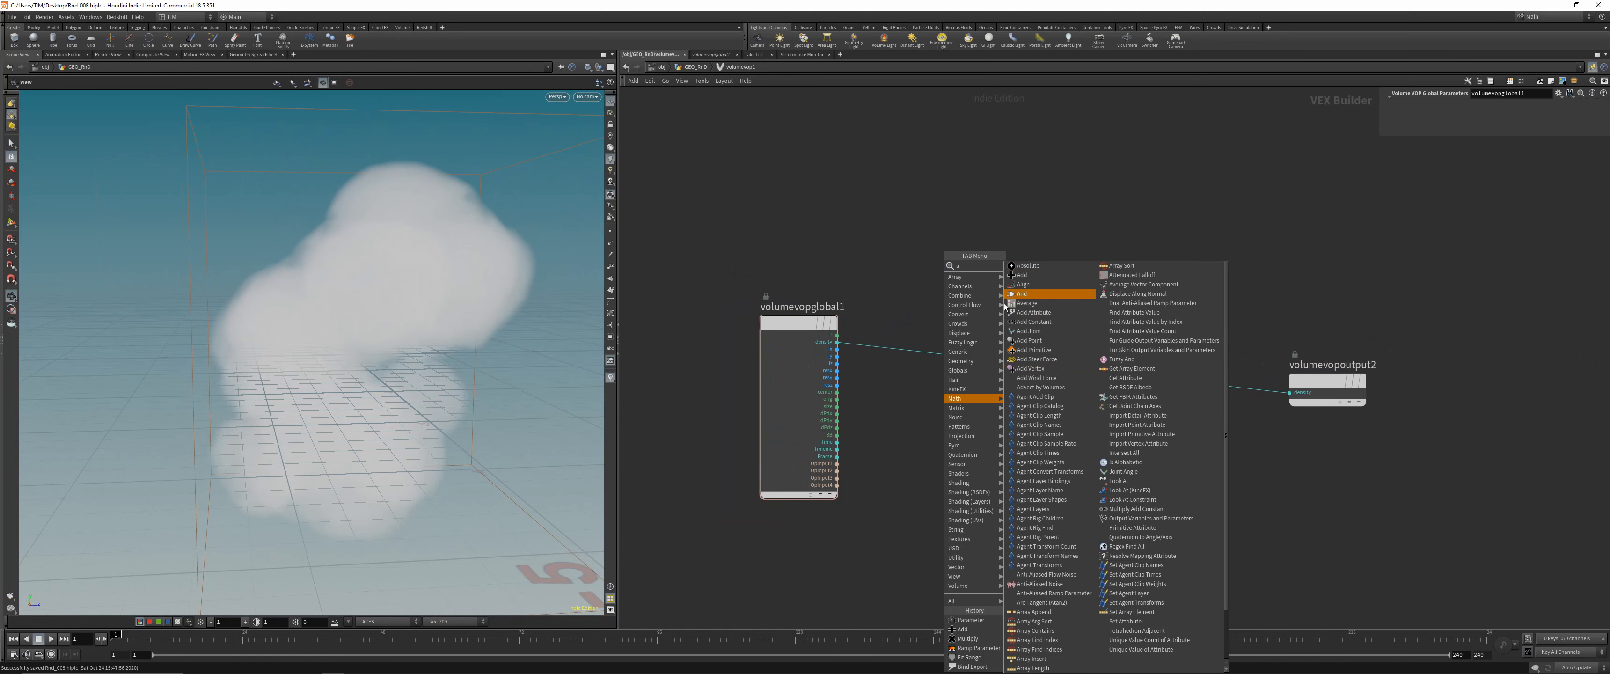
pyautogui.click(910, 371)
pyautogui.press('Tab')
pyautogui.write('aa')
pyautogui.click(1025, 303)
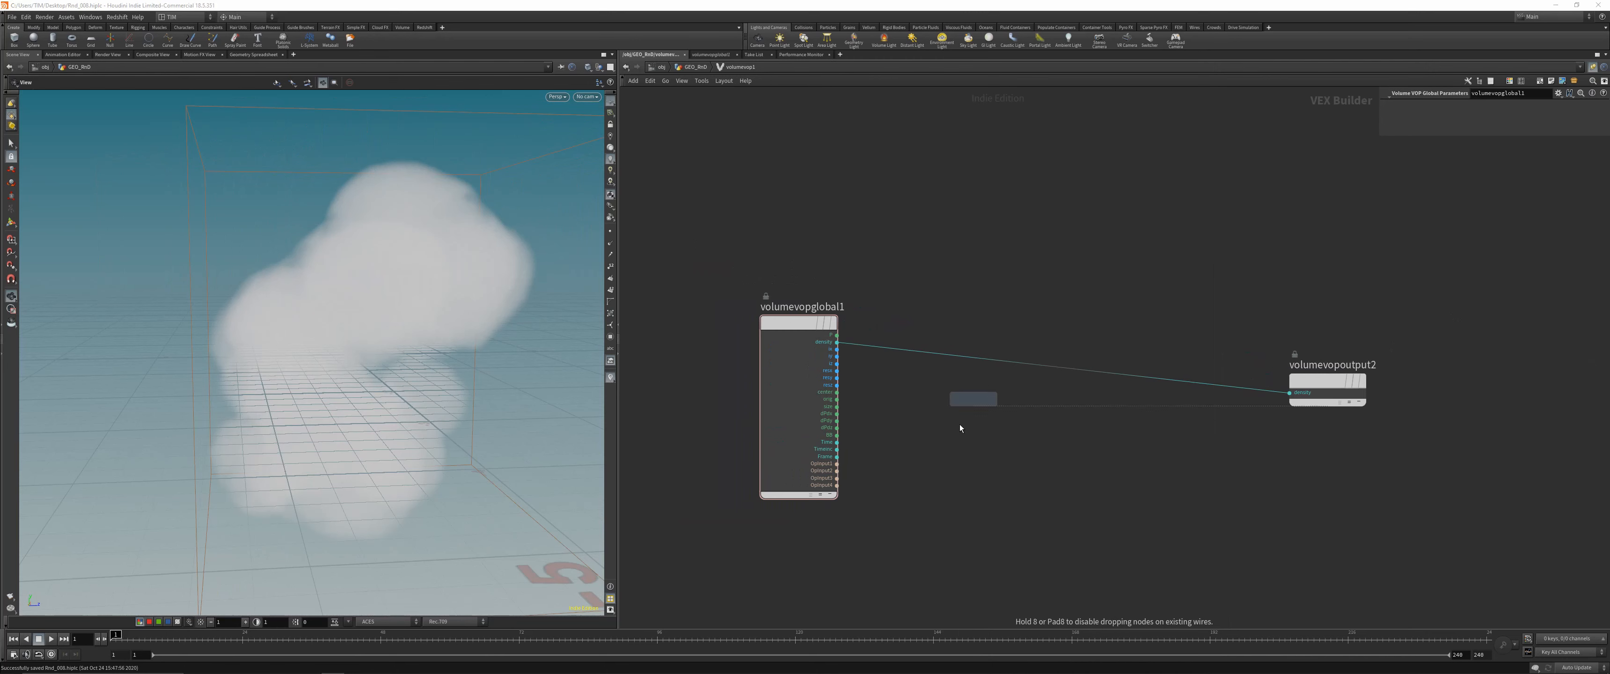
pyautogui.click(989, 438)
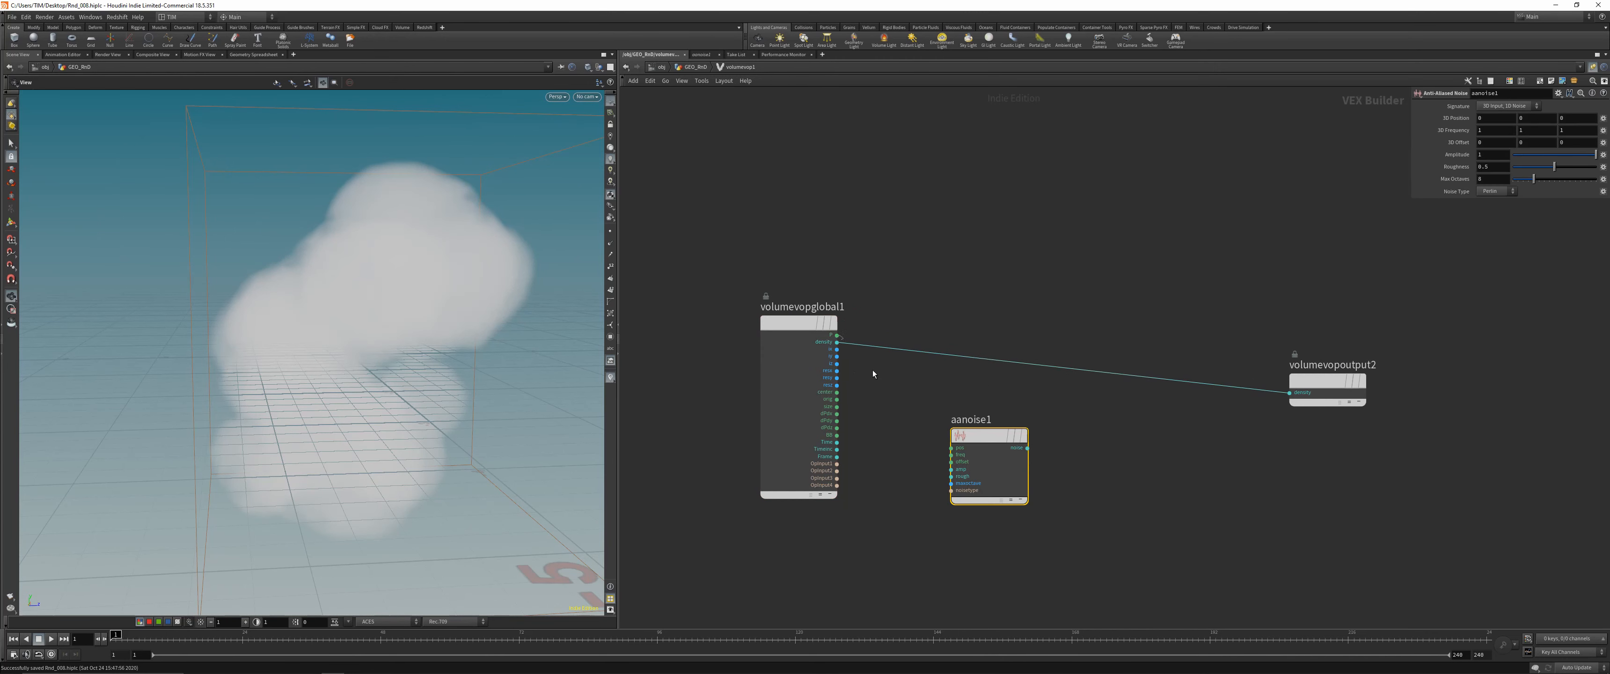
# Wire P into aanoise1's offset input and its noise output into density, check the volume, and return to the geometry network
pyautogui.moveTo(873, 370); pyautogui.dragTo(1289, 392)
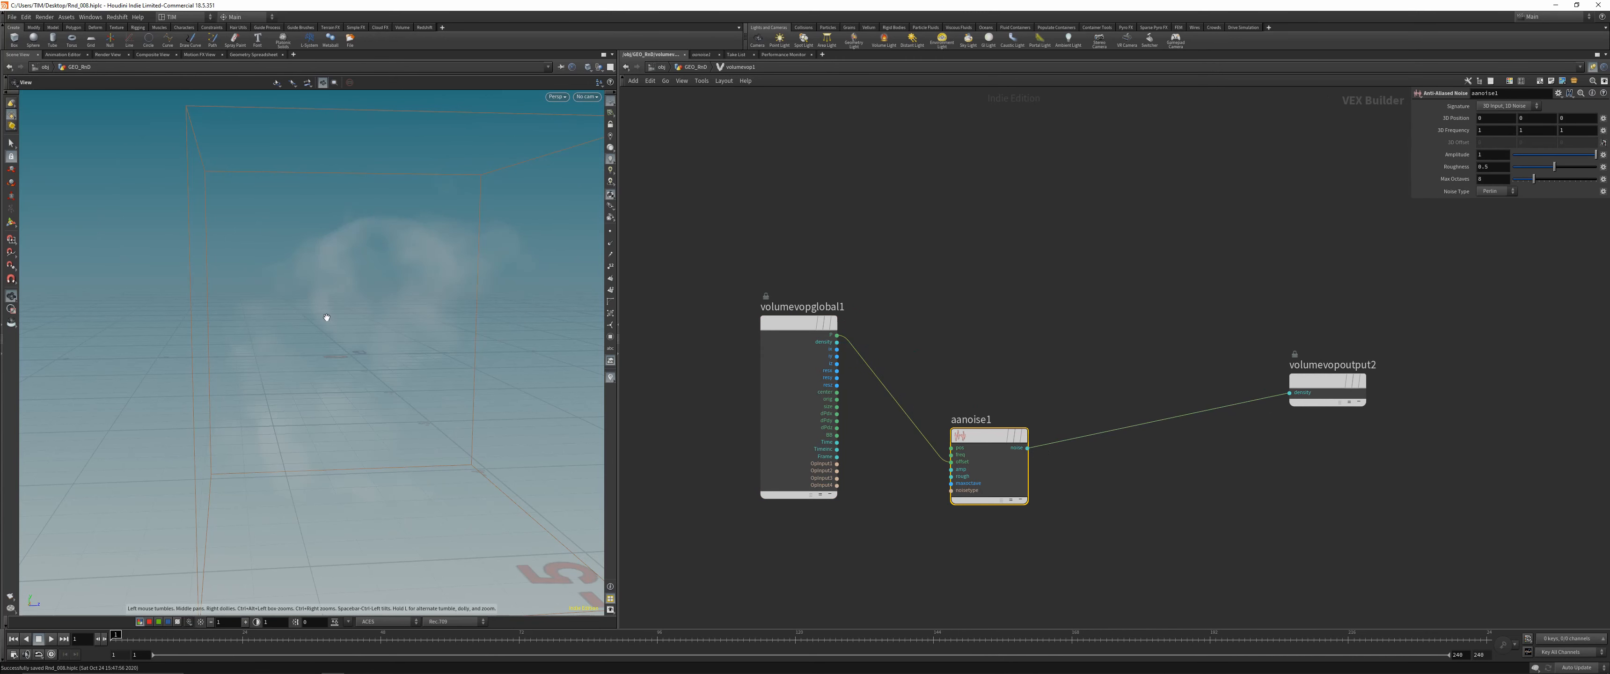
pyautogui.moveTo(326, 317); pyautogui.dragTo(449, 327)
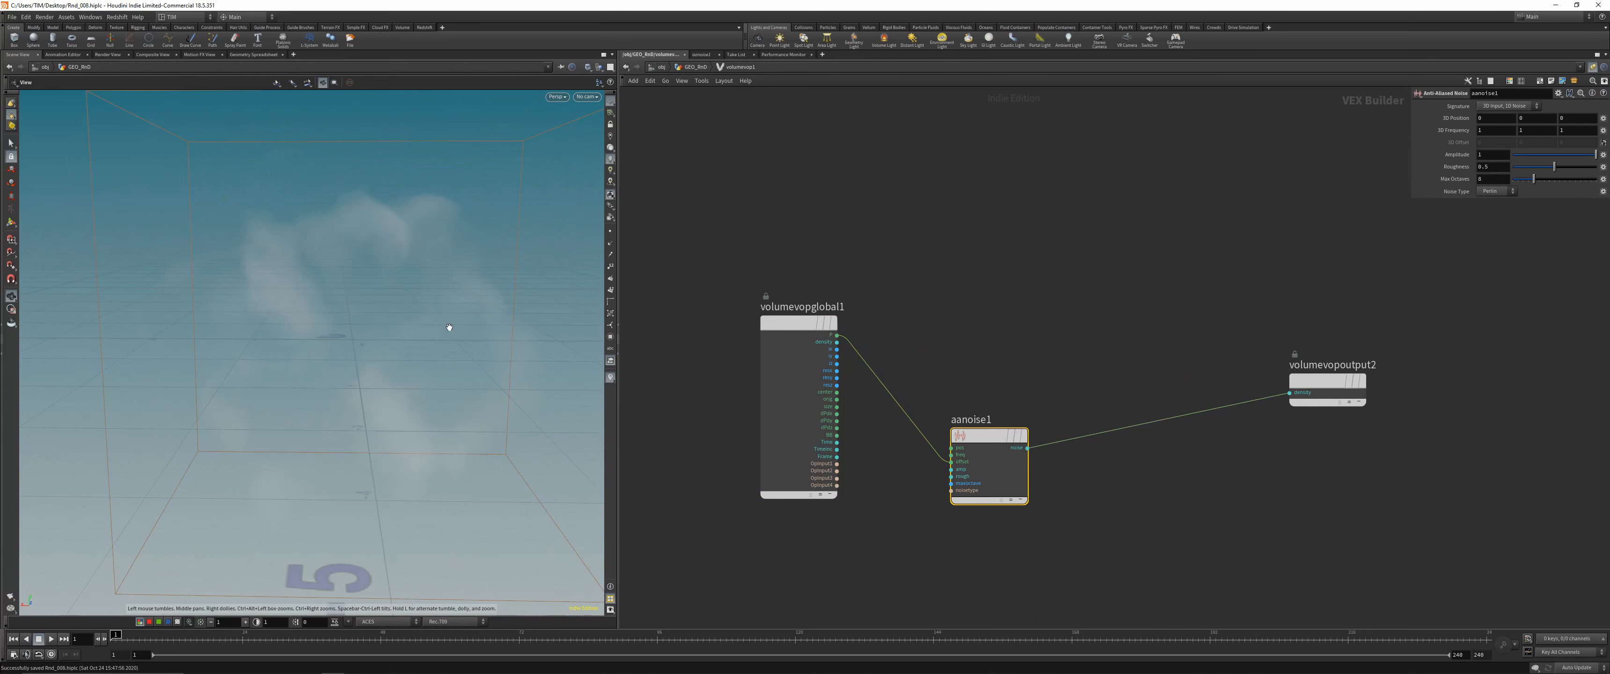
pyautogui.moveTo(972, 450); pyautogui.dragTo(978, 434)
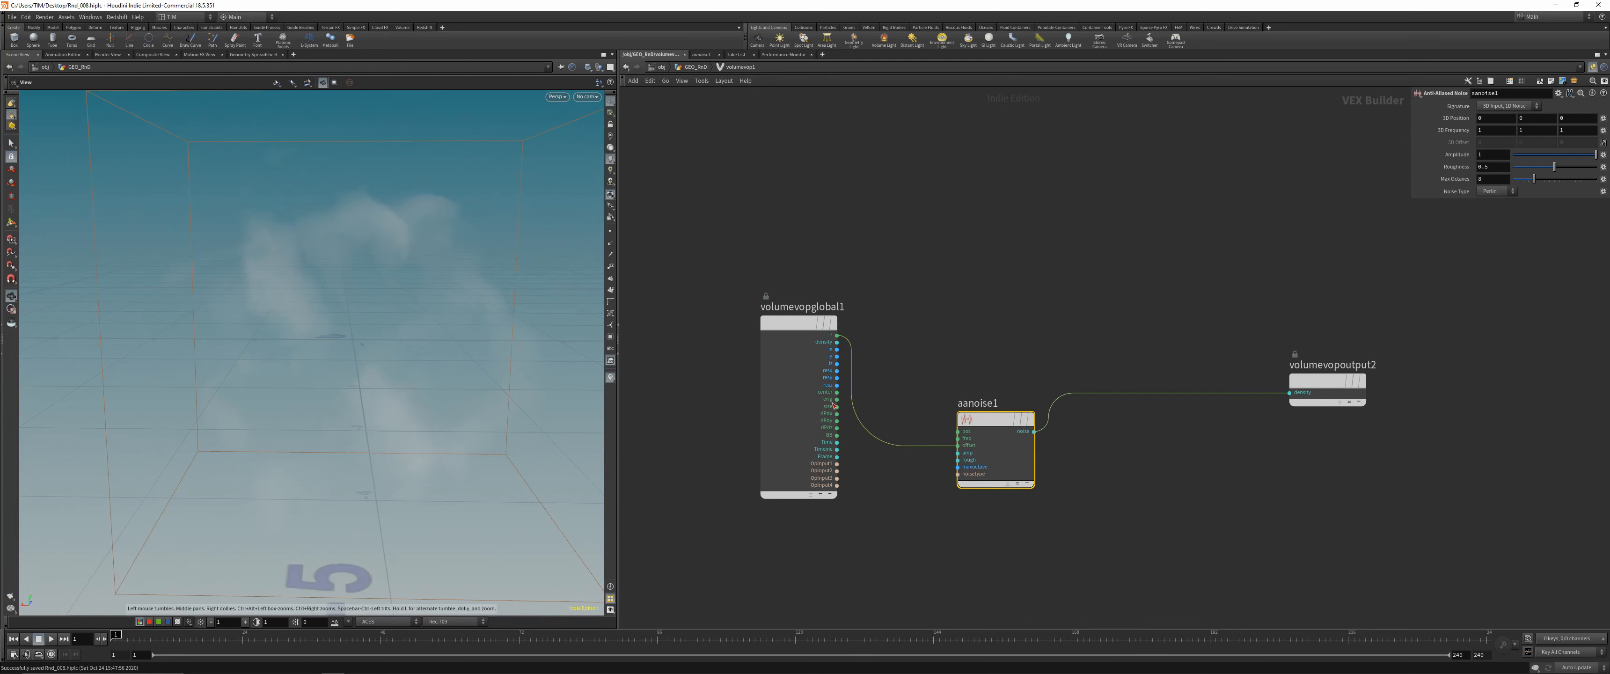
pyautogui.press('u')
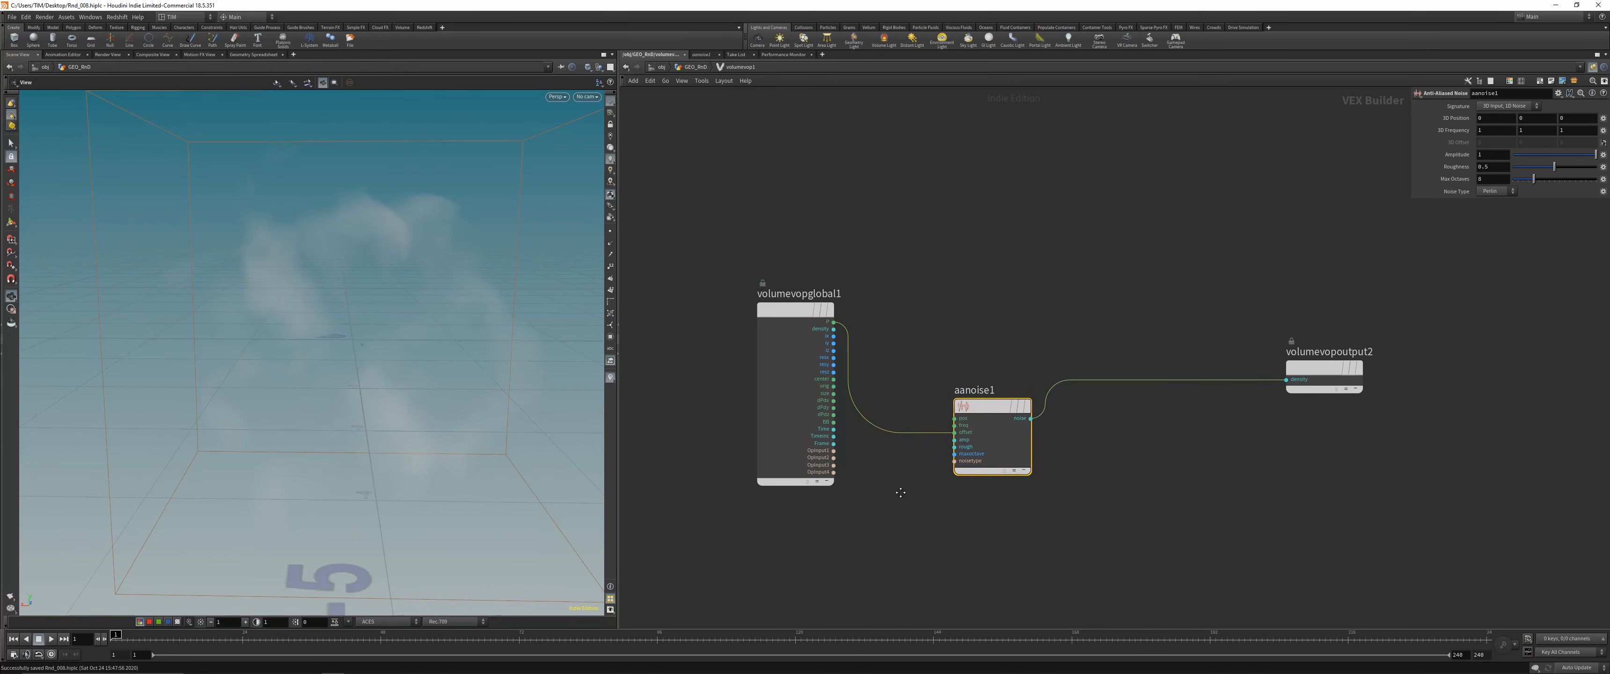
# Add a Convert VDB node below OUT_VOLUME, set Convert To to Polygons, and inspect the resulting mesh
pyautogui.press('Tab')
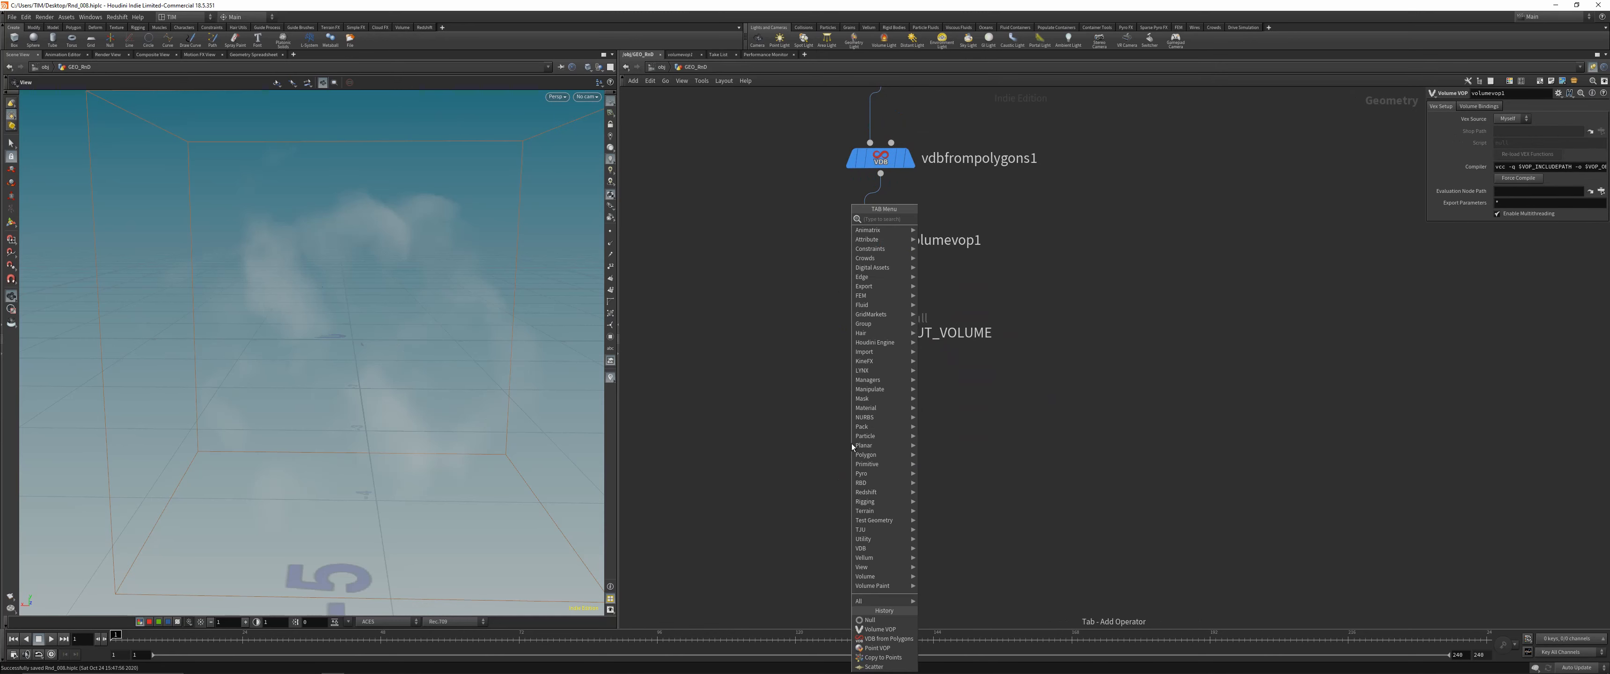
pyautogui.write('conver')
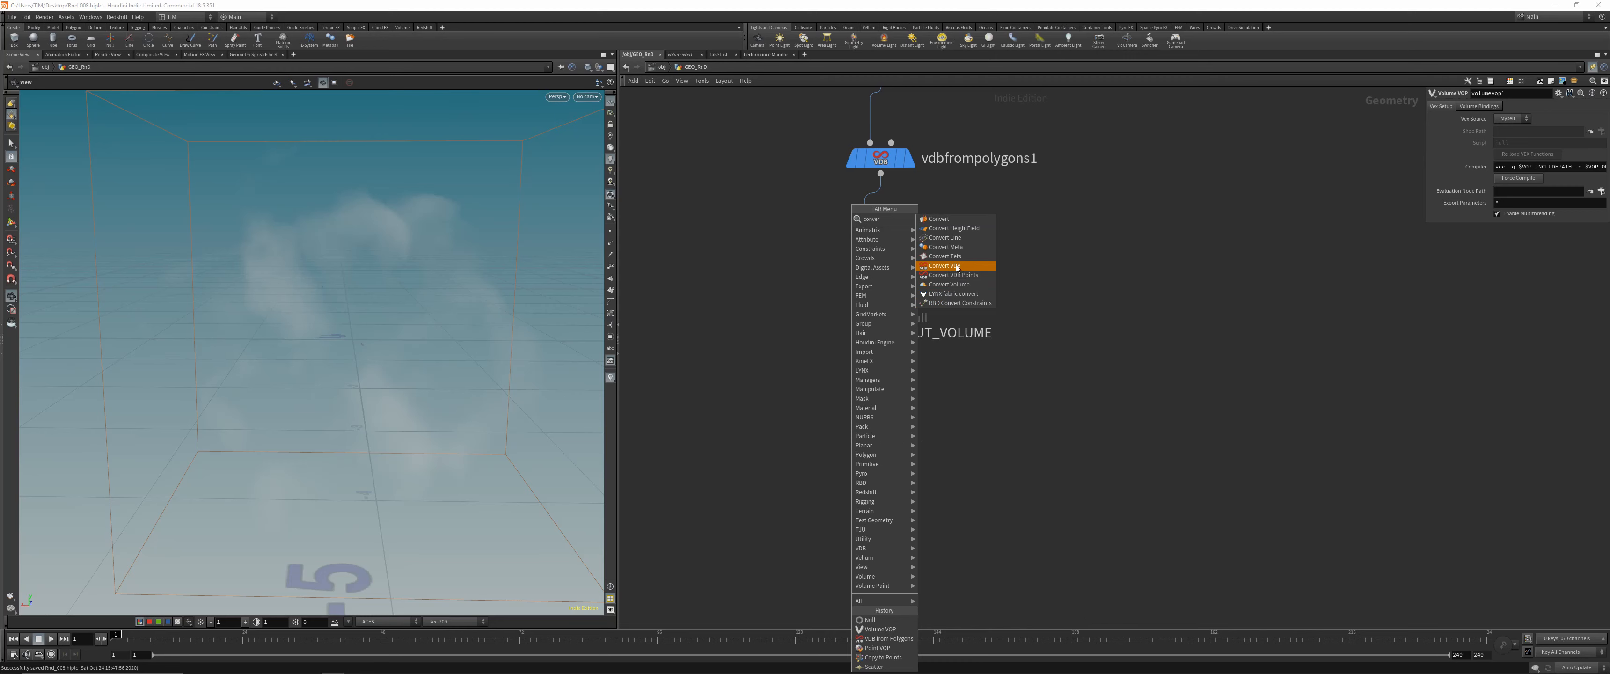
pyautogui.click(956, 268)
pyautogui.click(880, 450)
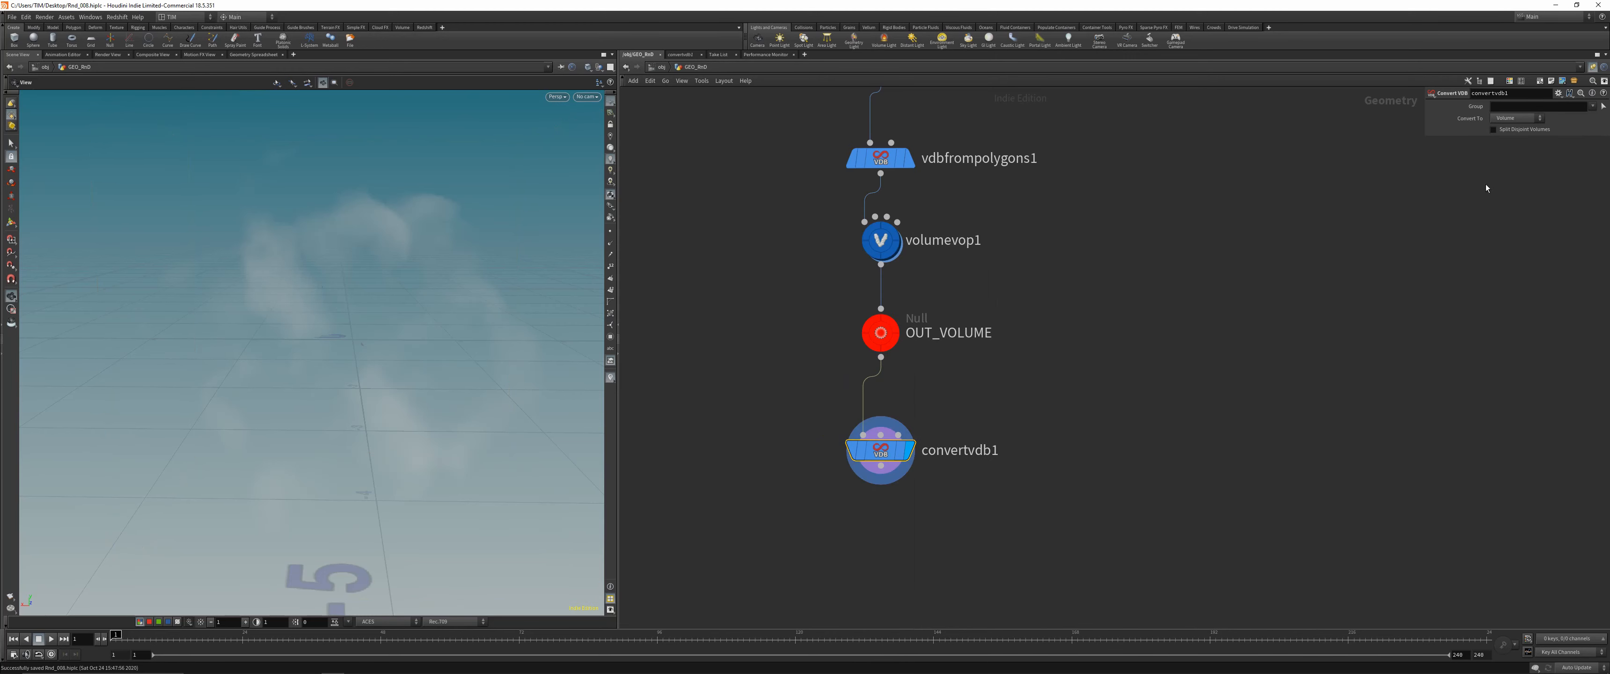
pyautogui.click(1522, 119)
pyautogui.click(1507, 154)
pyautogui.keyDown('alt'); pyautogui.moveTo(481, 281); pyautogui.dragTo(401, 418); pyautogui.keyUp('alt')
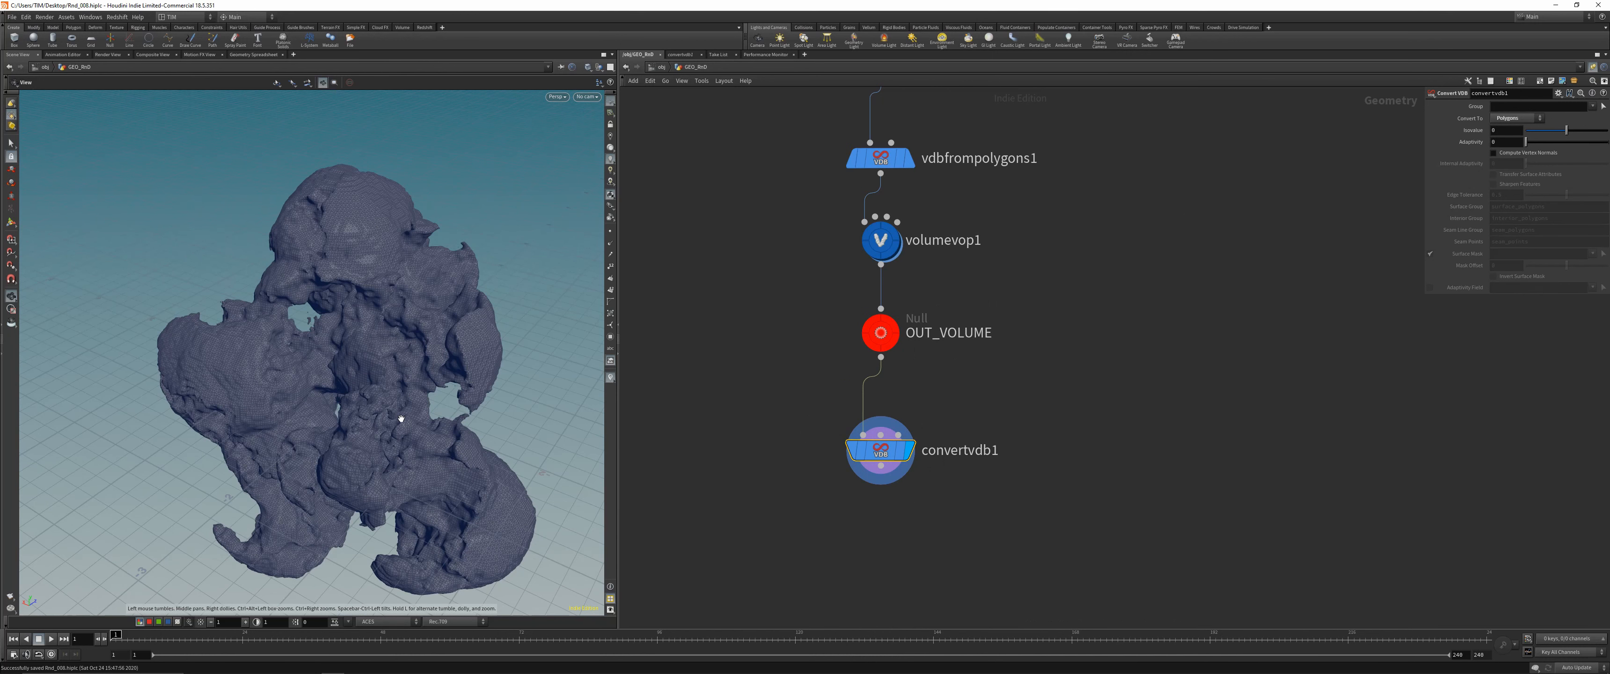
pyautogui.keyDown('alt'); pyautogui.moveTo(400, 419); pyautogui.dragTo(407, 294); pyautogui.keyUp('alt')
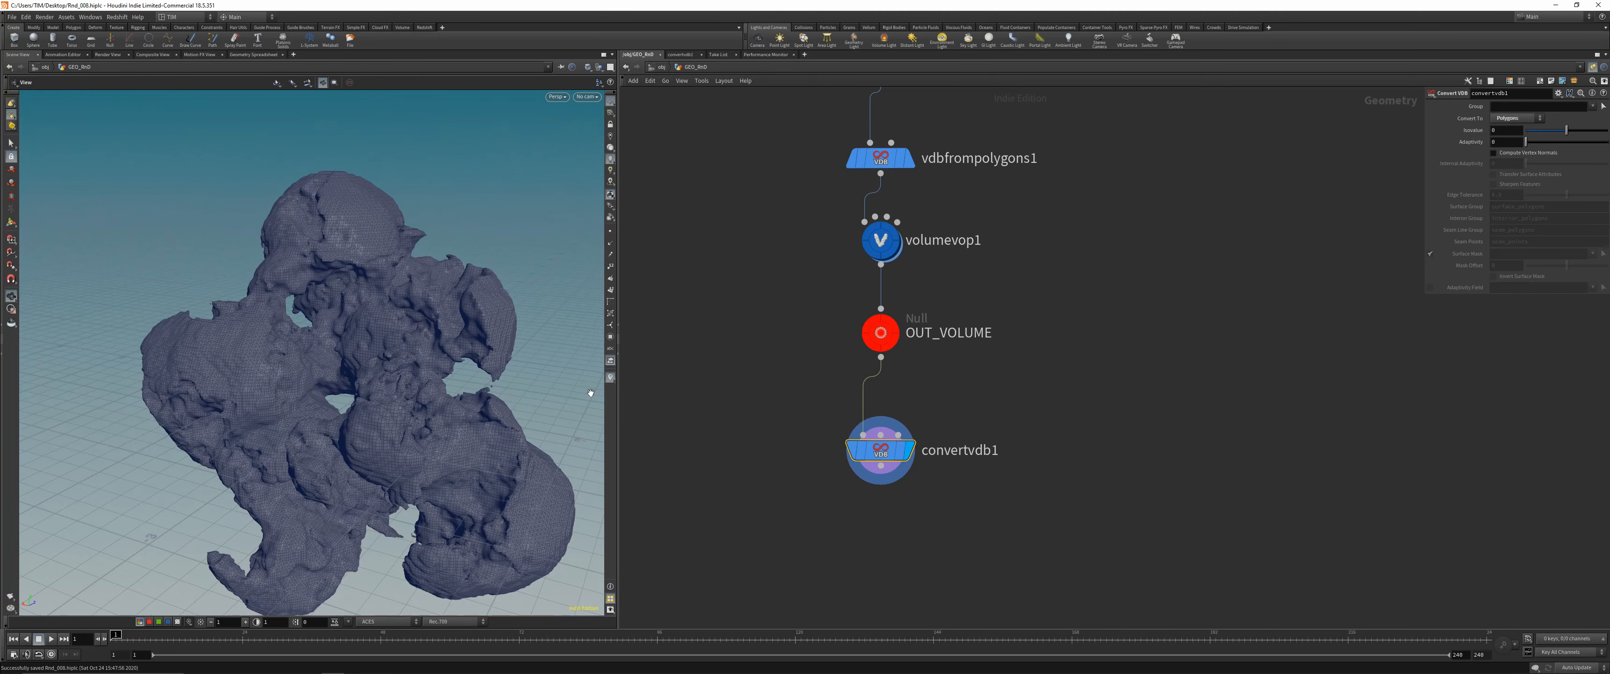
# Raise all three 3D Position values of aanoise1 in volumevop1 equally, inspect the mesh, and return to the geometry network
pyautogui.doubleClick(881, 240)
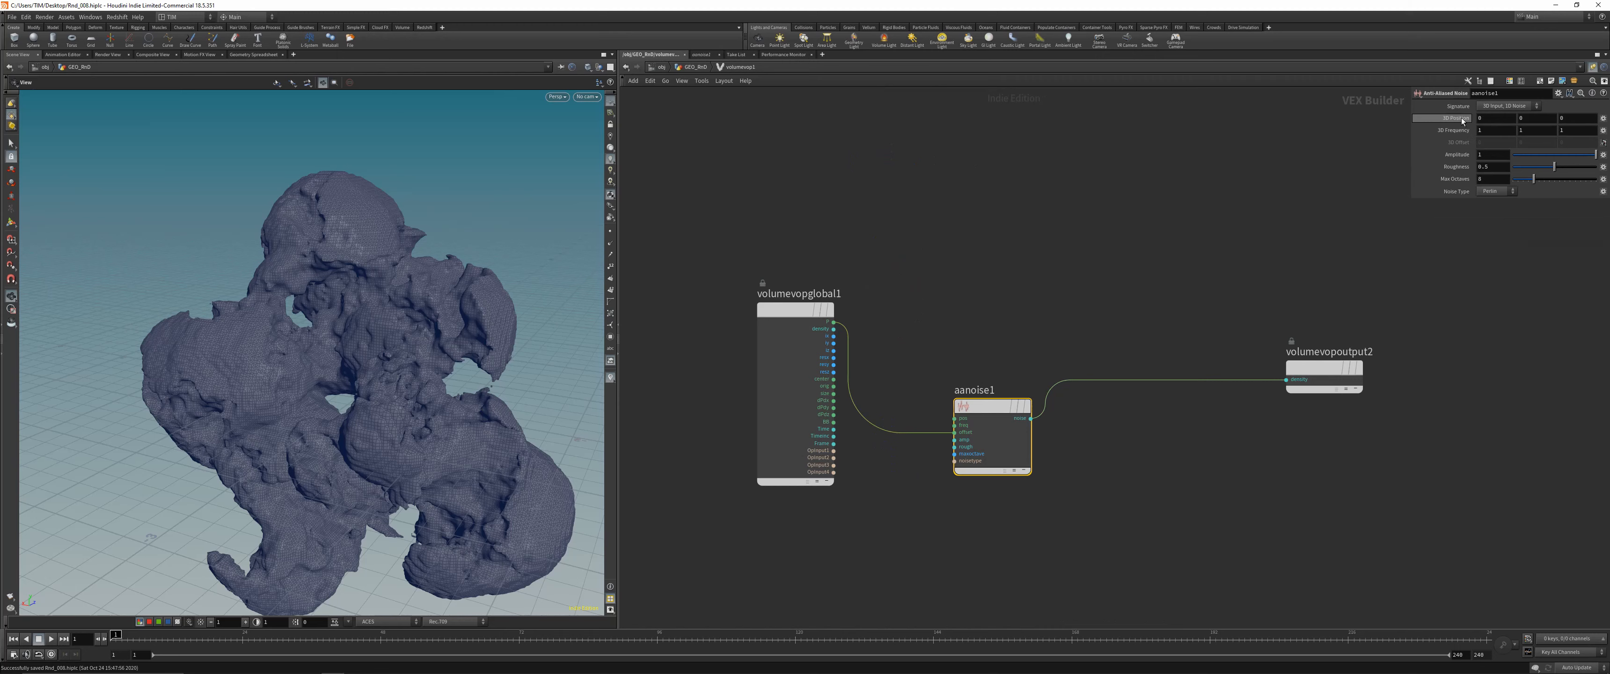
pyautogui.moveTo(1456, 119); pyautogui.dragTo(1562, 99, button='middle')
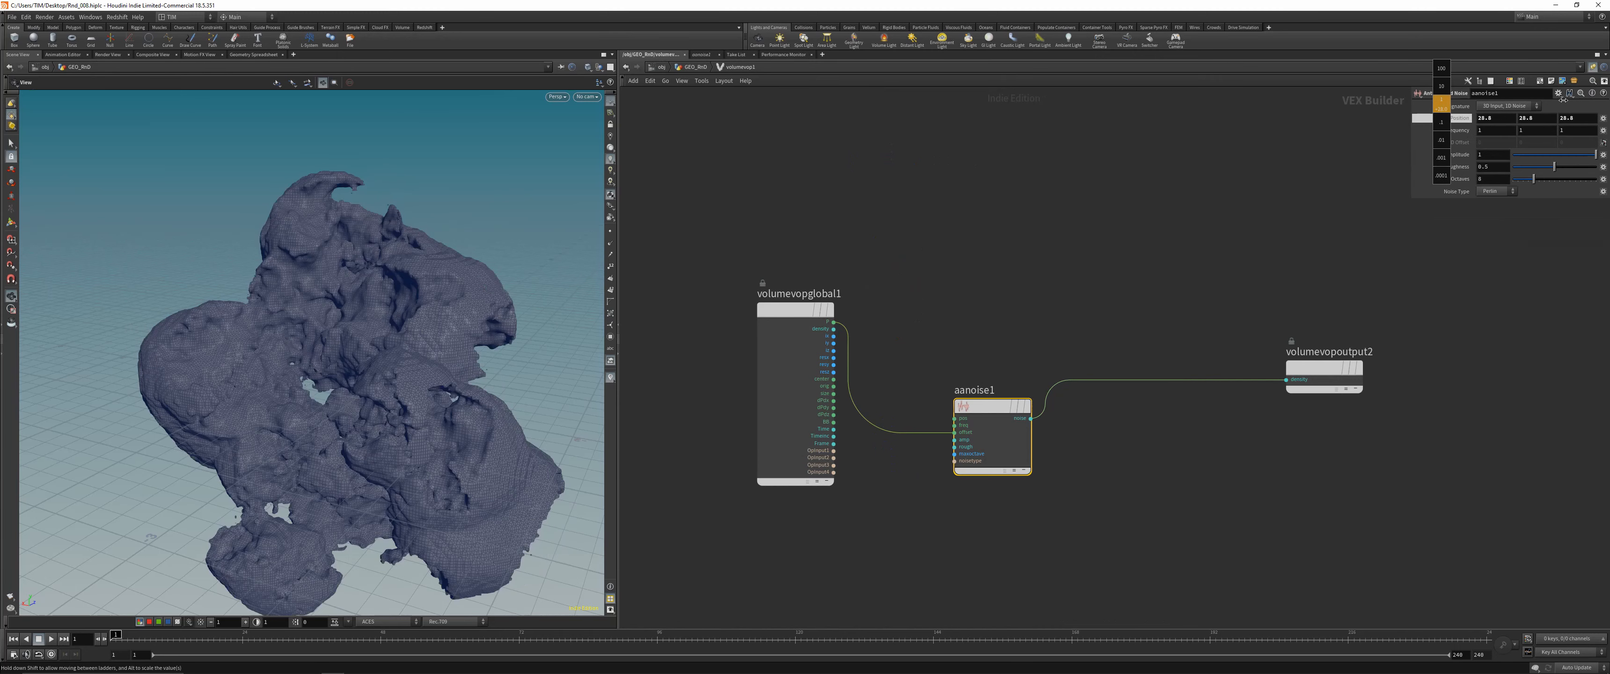
pyautogui.moveTo(364, 316); pyautogui.dragTo(417, 233)
pyautogui.moveTo(283, 260); pyautogui.dragTo(365, 319)
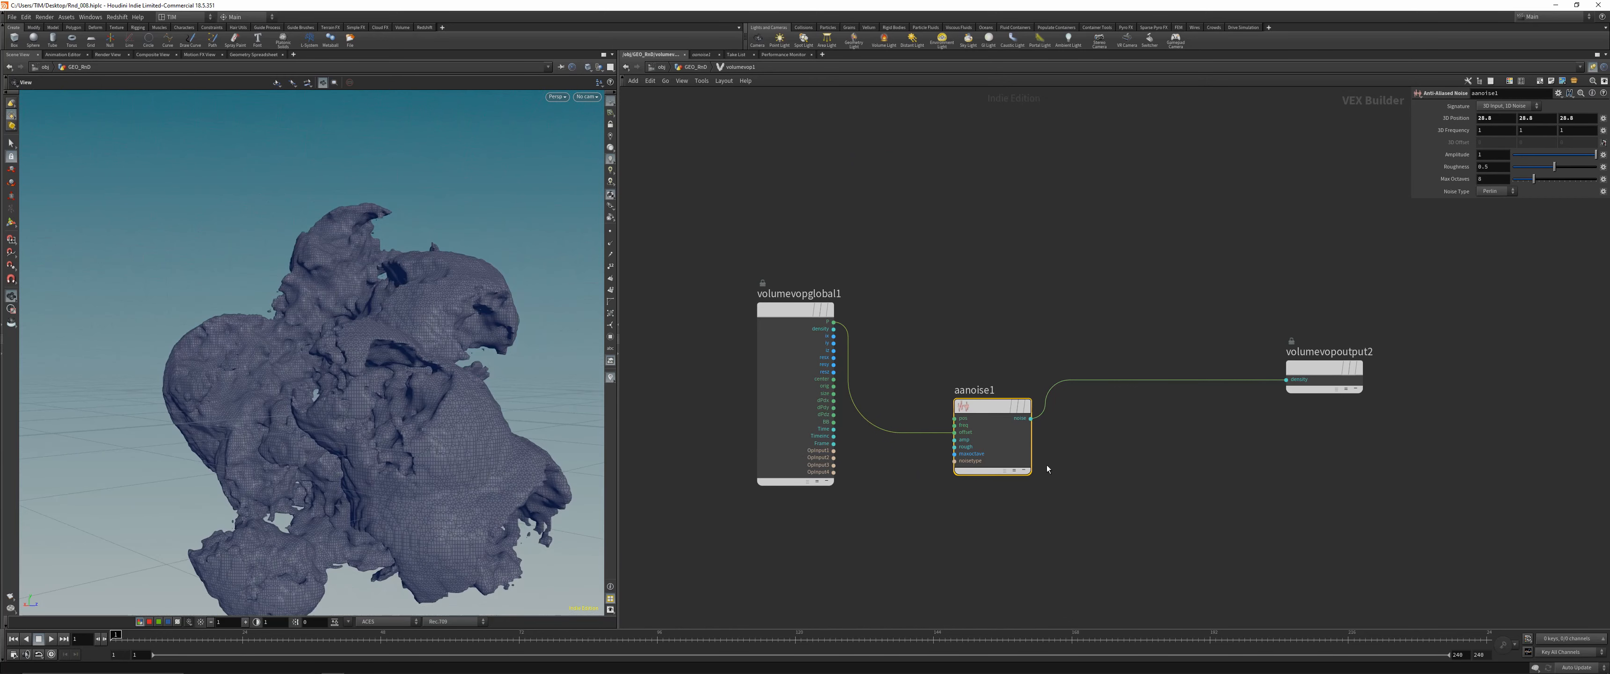
pyautogui.press('u')
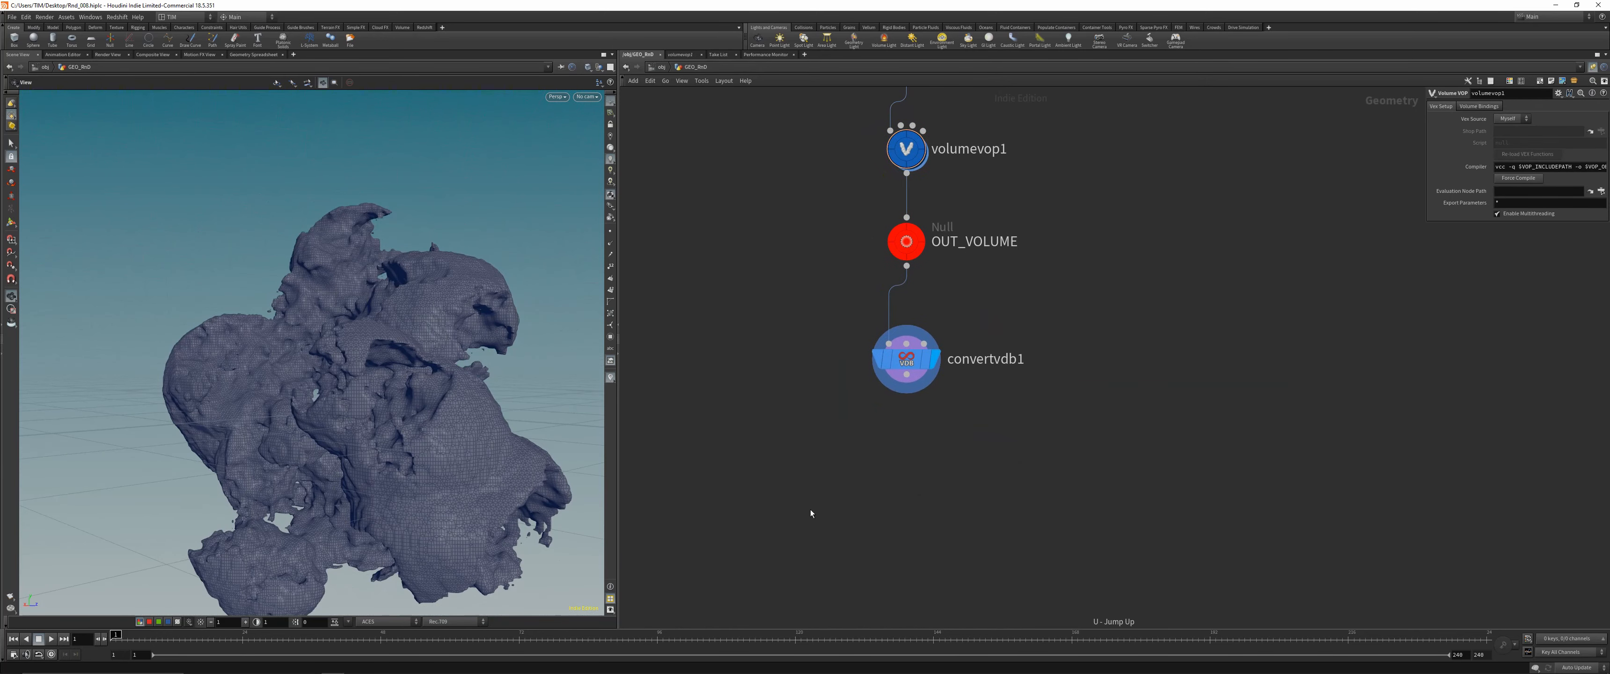
# Set the Voxel Size of vdbfrompolygons1 to 0.01, inspect the mesh, and save the scene
pyautogui.scroll(-2, 810, 510)
pyautogui.moveTo(831, 360); pyautogui.dragTo(865, 453, button='middle')
pyautogui.click(905, 231)
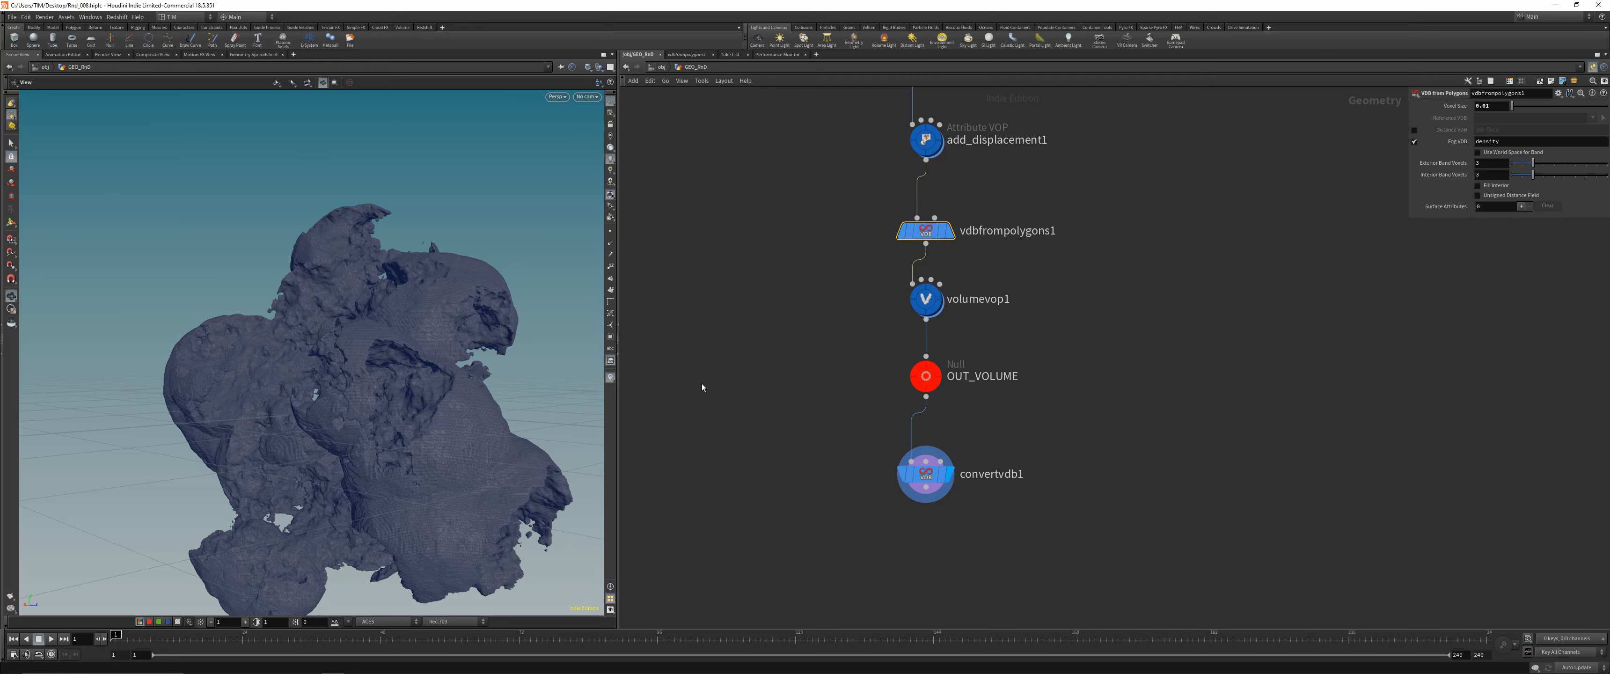
pyautogui.moveTo(350, 300); pyautogui.dragTo(568, 364)
pyautogui.hotkey('ctrl', 's')
pyautogui.scroll(-1, 789, 463)
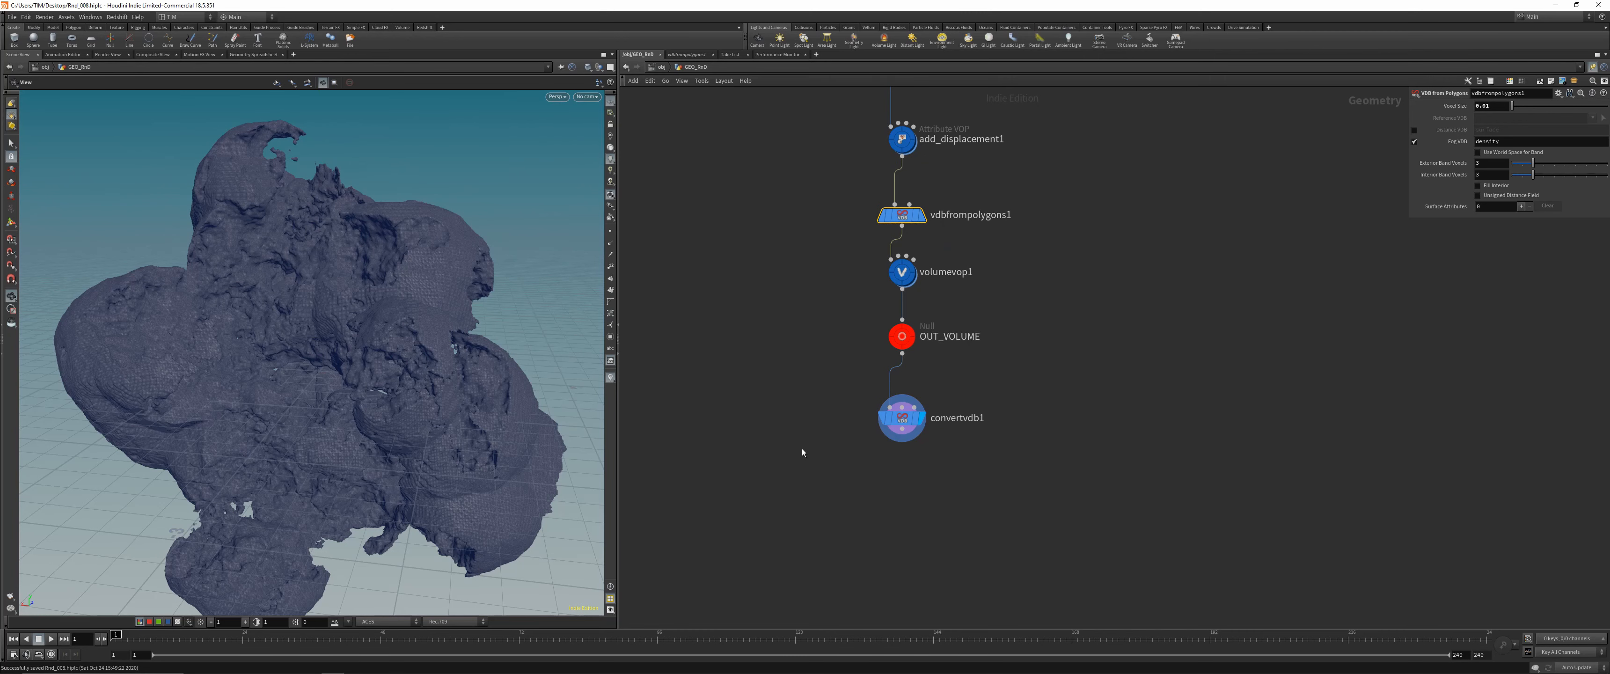
pyautogui.scroll(2, 891, 452)
pyautogui.click(906, 419)
pyautogui.moveTo(877, 536); pyautogui.dragTo(888, 462, button='middle')
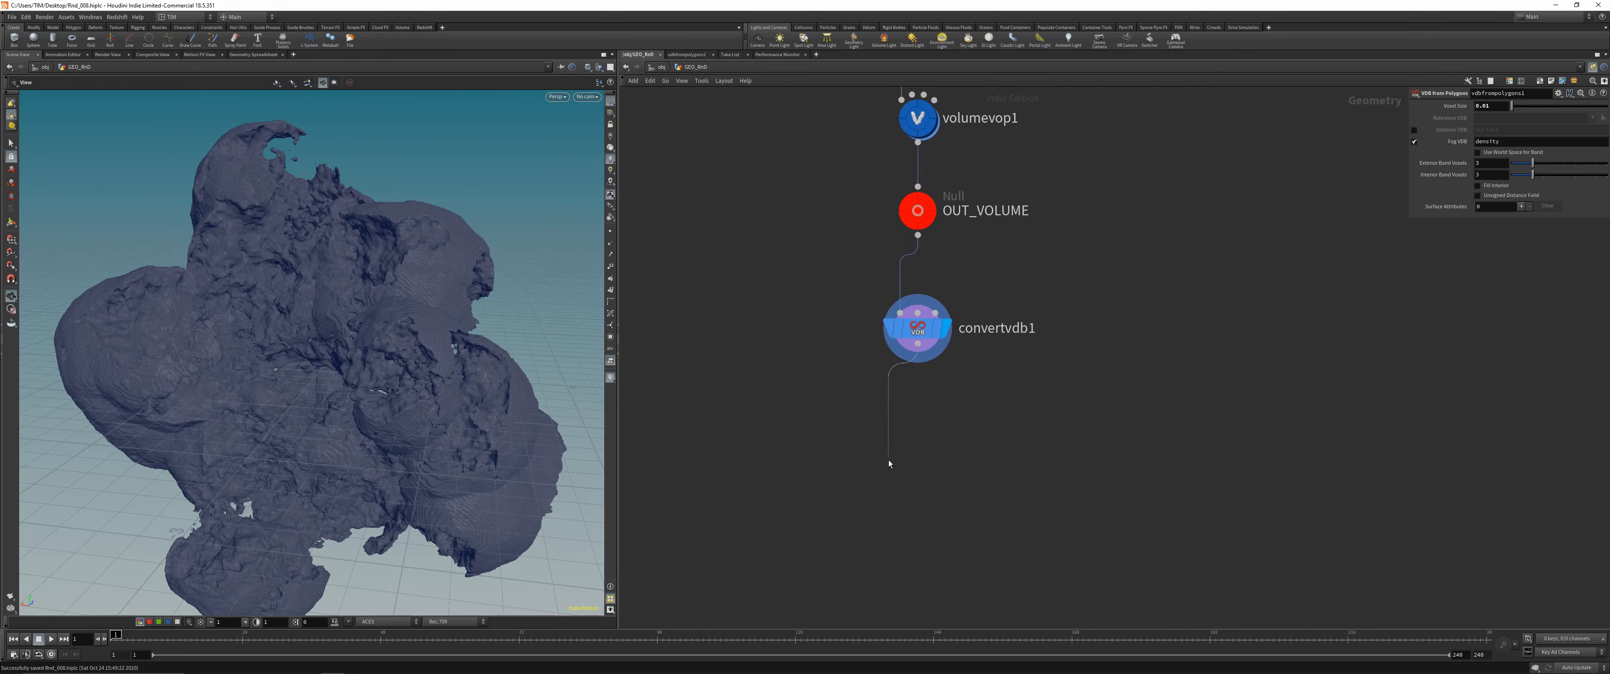
pyautogui.press('Tab')
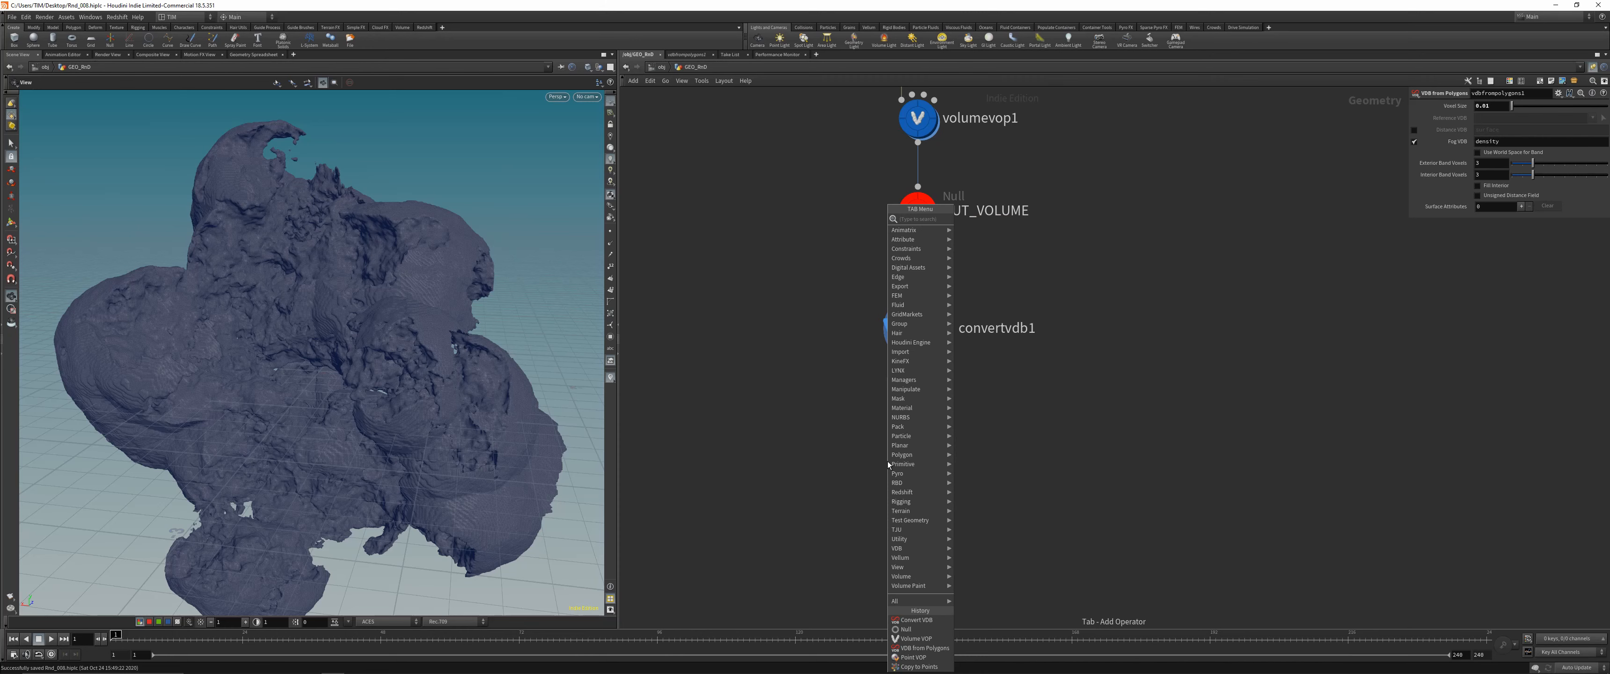
pyautogui.click(1035, 424)
pyautogui.scroll(-4, 1055, 400)
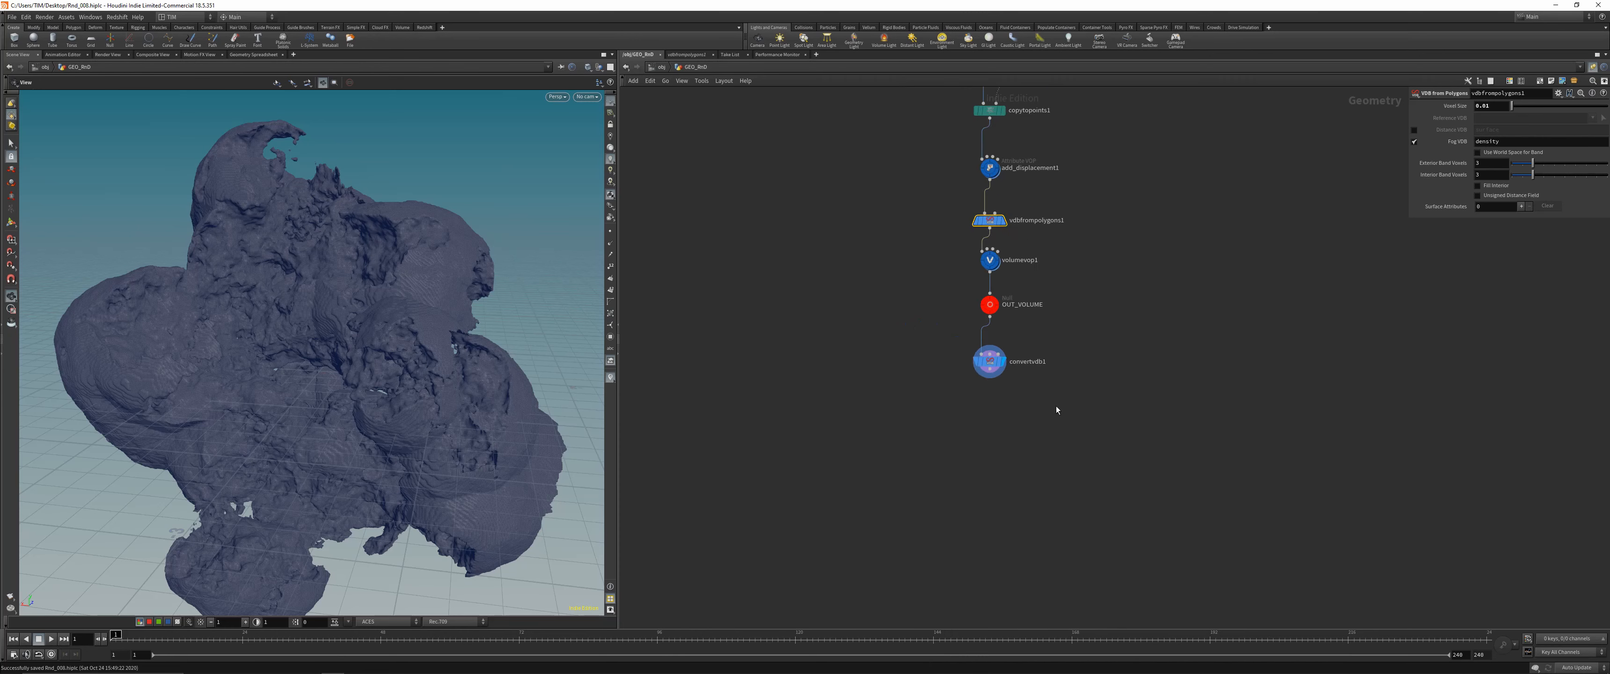
# Duplicate vdbfrompolygons1 and convertvdb1 to the bottom of the network, and wire convertvdb1 into the first input of vdbfrompolygons2
pyautogui.moveTo(1057, 406); pyautogui.dragTo(1028, 468, button='middle')
pyautogui.scroll(3, 1020, 280)
pyautogui.keyDown('alt'); pyautogui.moveTo(924, 285); pyautogui.dragTo(730, 570); pyautogui.keyUp('alt')
pyautogui.keyDown('alt'); pyautogui.moveTo(928, 526); pyautogui.dragTo(878, 610); pyautogui.keyUp('alt')
pyautogui.moveTo(1004, 619); pyautogui.dragTo(1116, 397, button='middle')
pyautogui.moveTo(981, 345); pyautogui.dragTo(883, 420)
pyautogui.click(963, 302)
pyautogui.click(1030, 274)
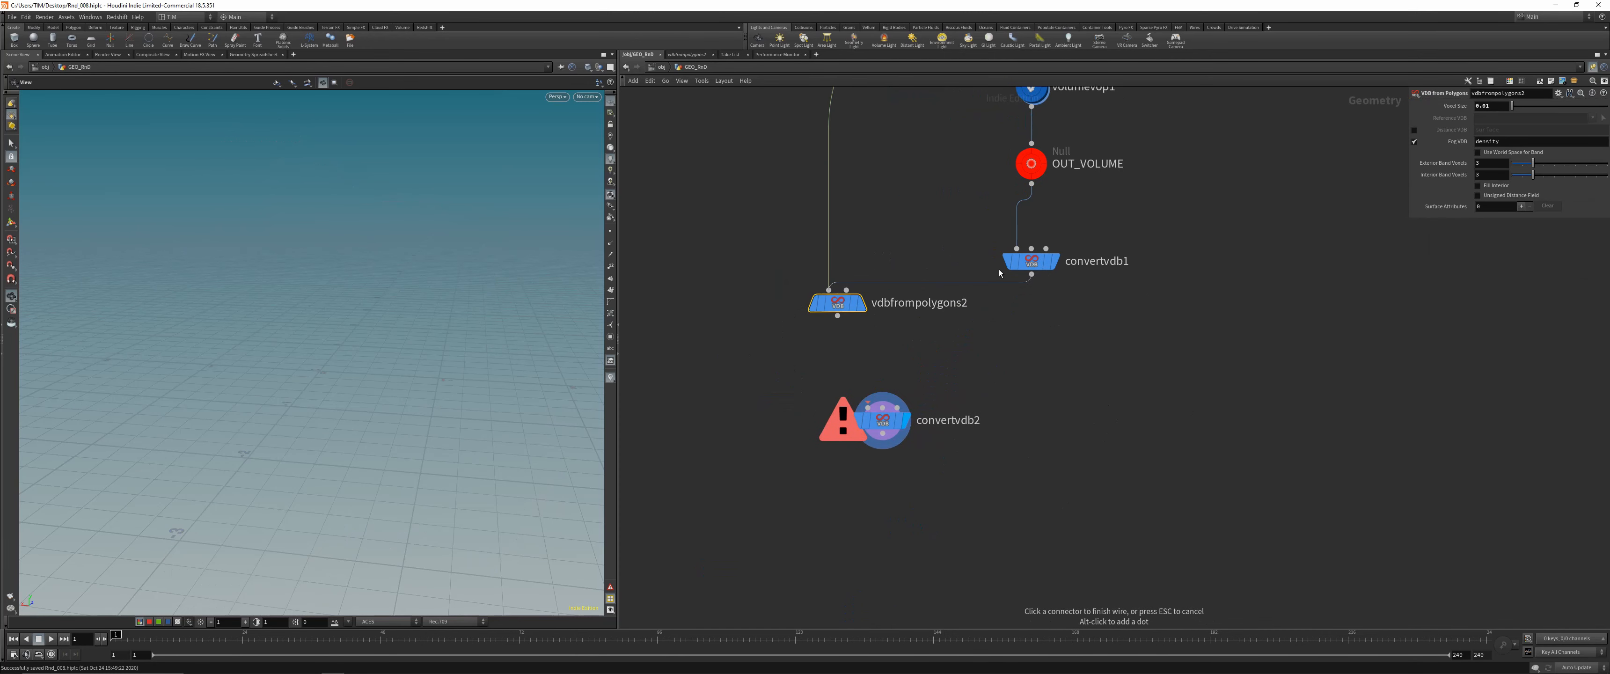
pyautogui.click(828, 289)
# Enable Distance VDB and disable Fog VDB on vdbfrompolygons2, place it under convertvdb1, and display it
pyautogui.click(1414, 129)
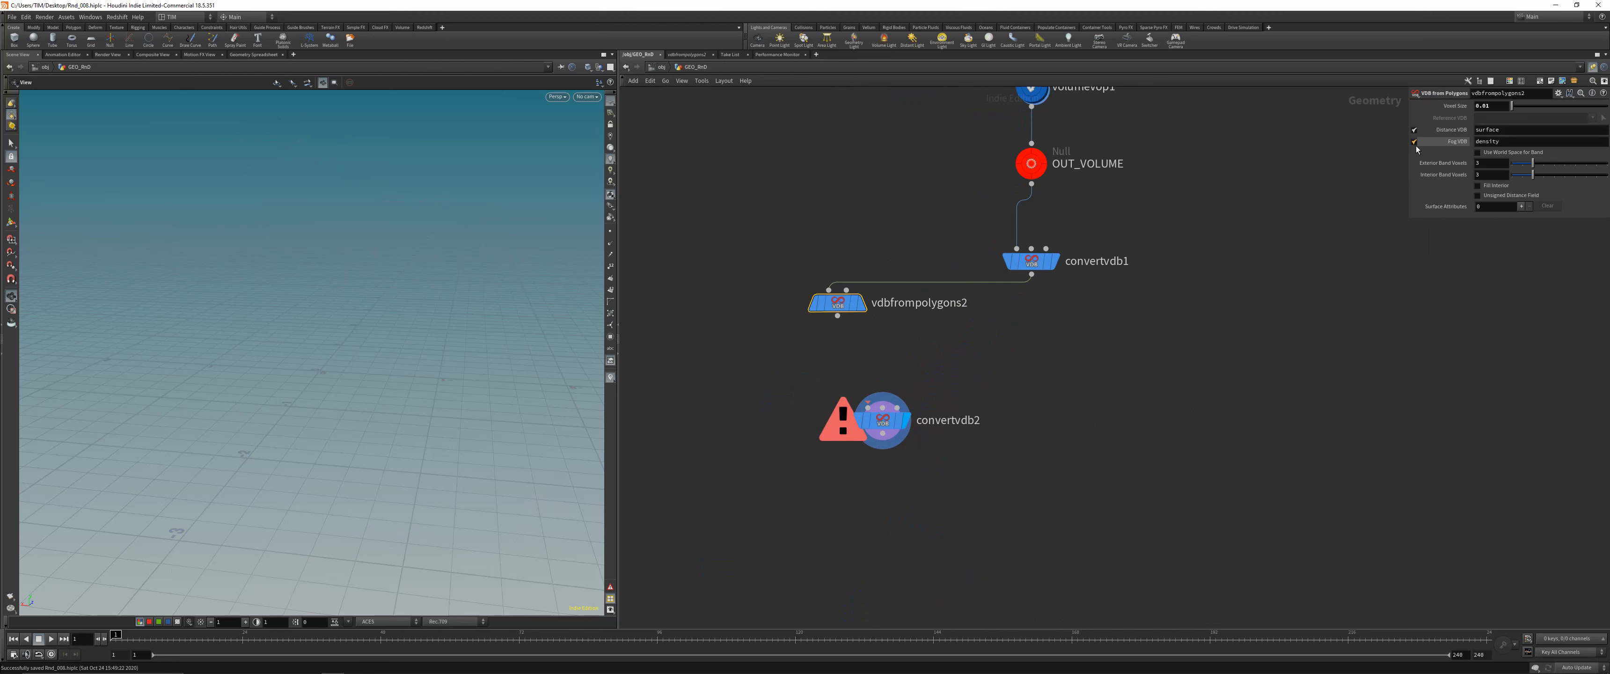
pyautogui.click(1413, 141)
pyautogui.moveTo(841, 301); pyautogui.dragTo(1034, 335)
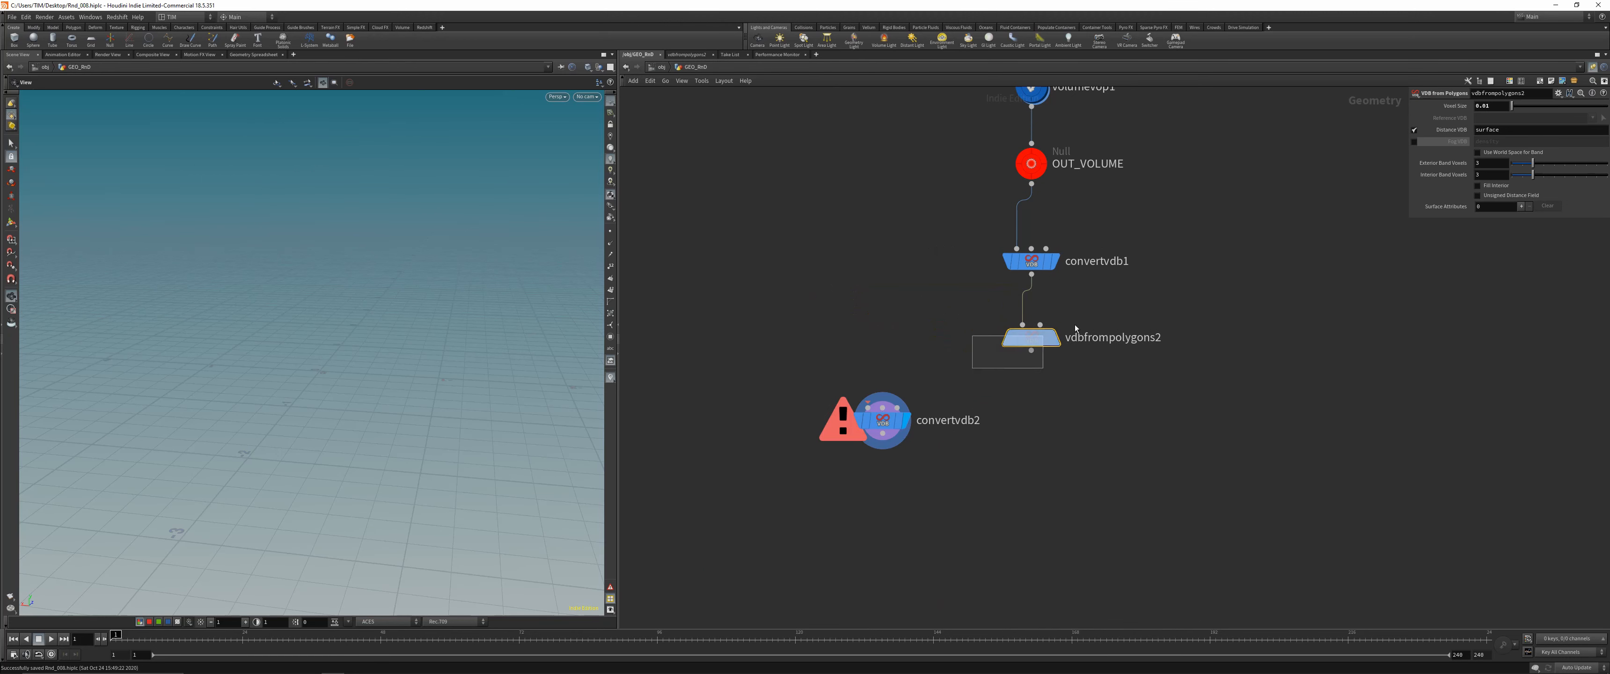
pyautogui.press('r')
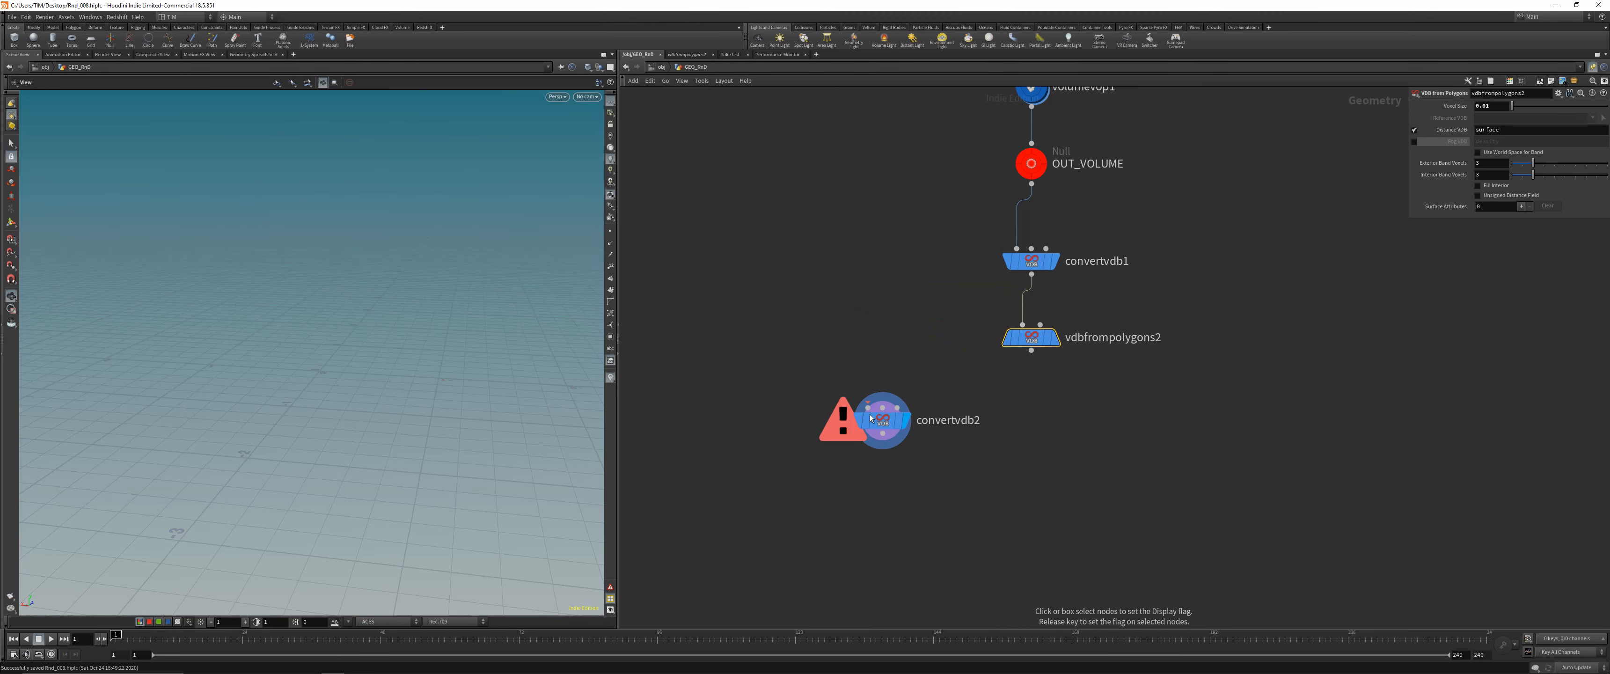
pyautogui.click(1053, 341)
pyautogui.hotkey('ctrl', 's')
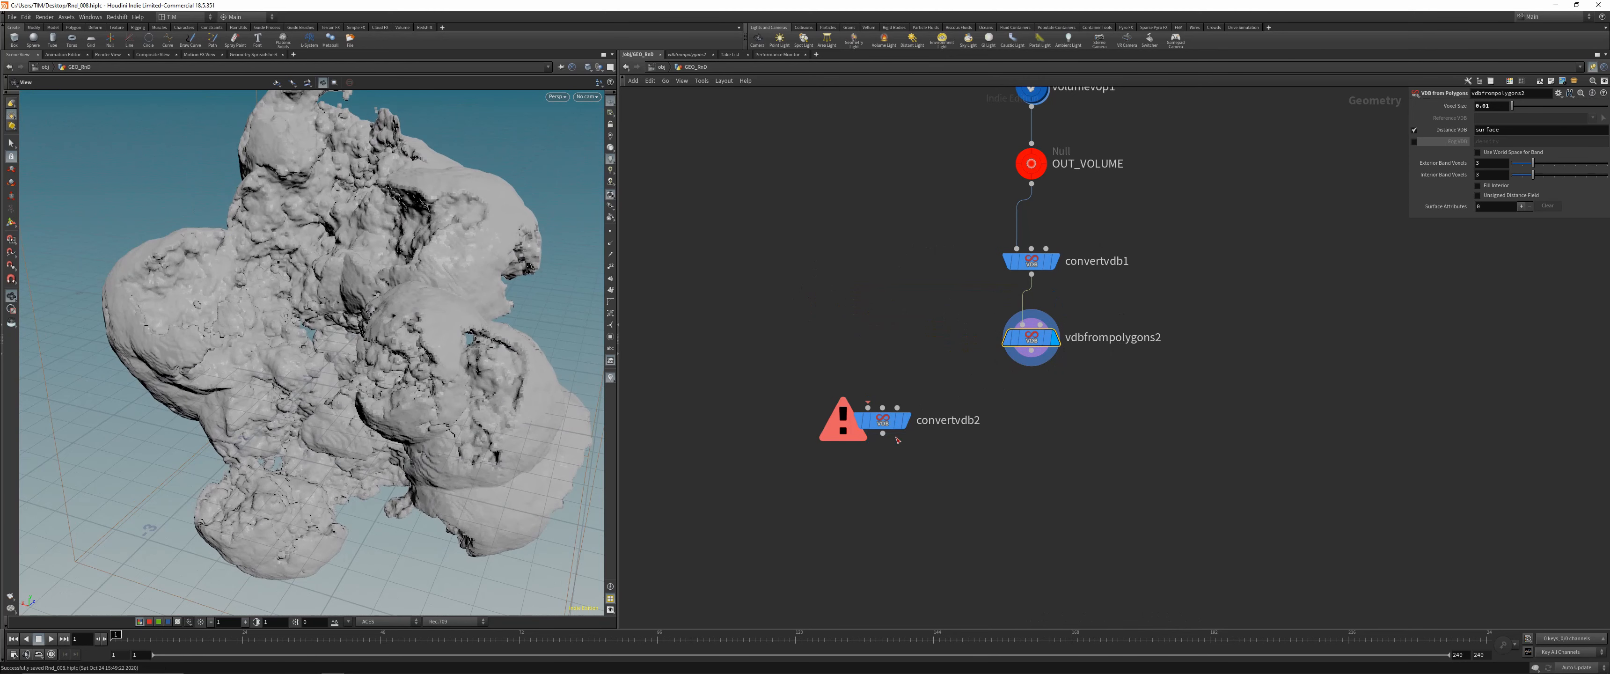
# Move convertvdb2 into line, and insert a VDB Reshape SDF node with its display flag on below vdbfrompolygons2
pyautogui.moveTo(894, 423); pyautogui.dragTo(1042, 475)
pyautogui.press('Tab')
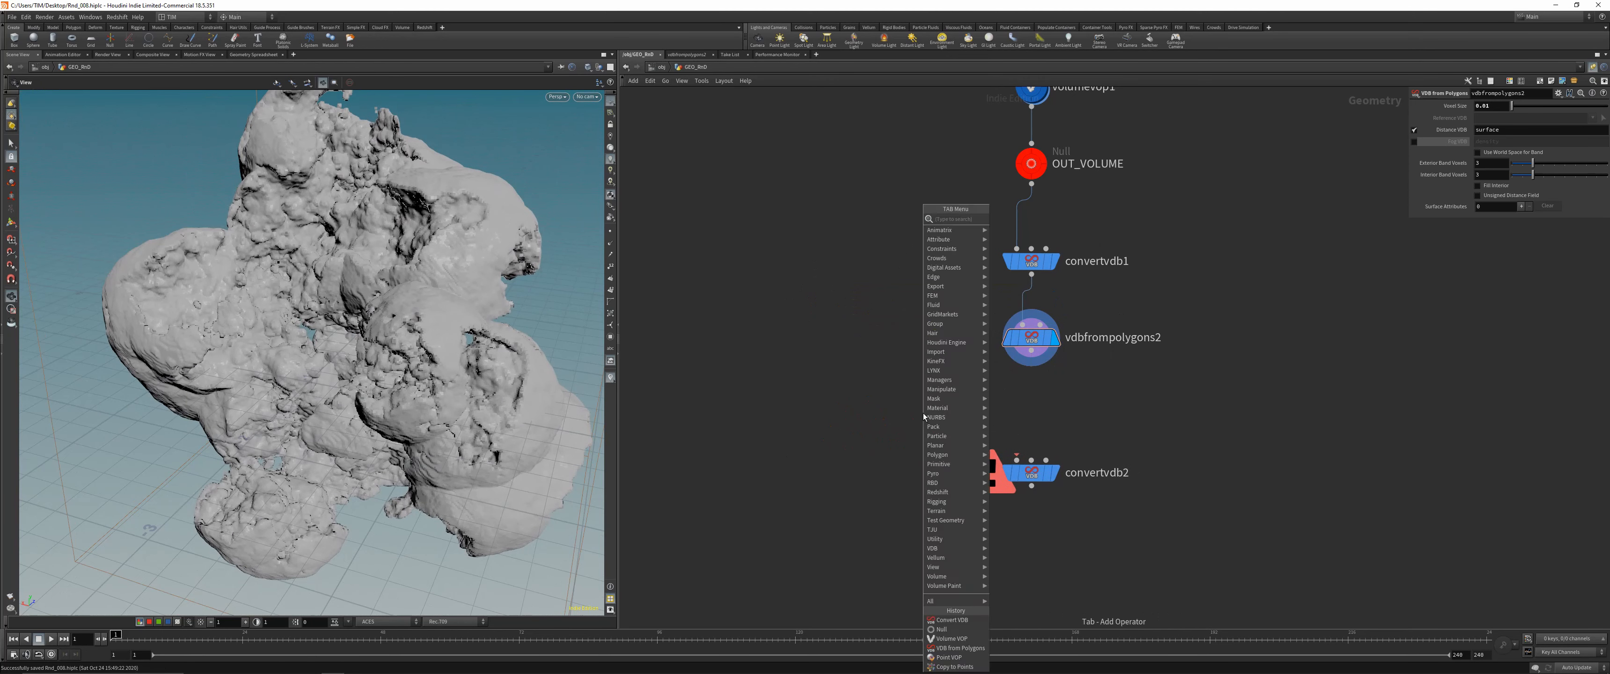
pyautogui.write('vdb')
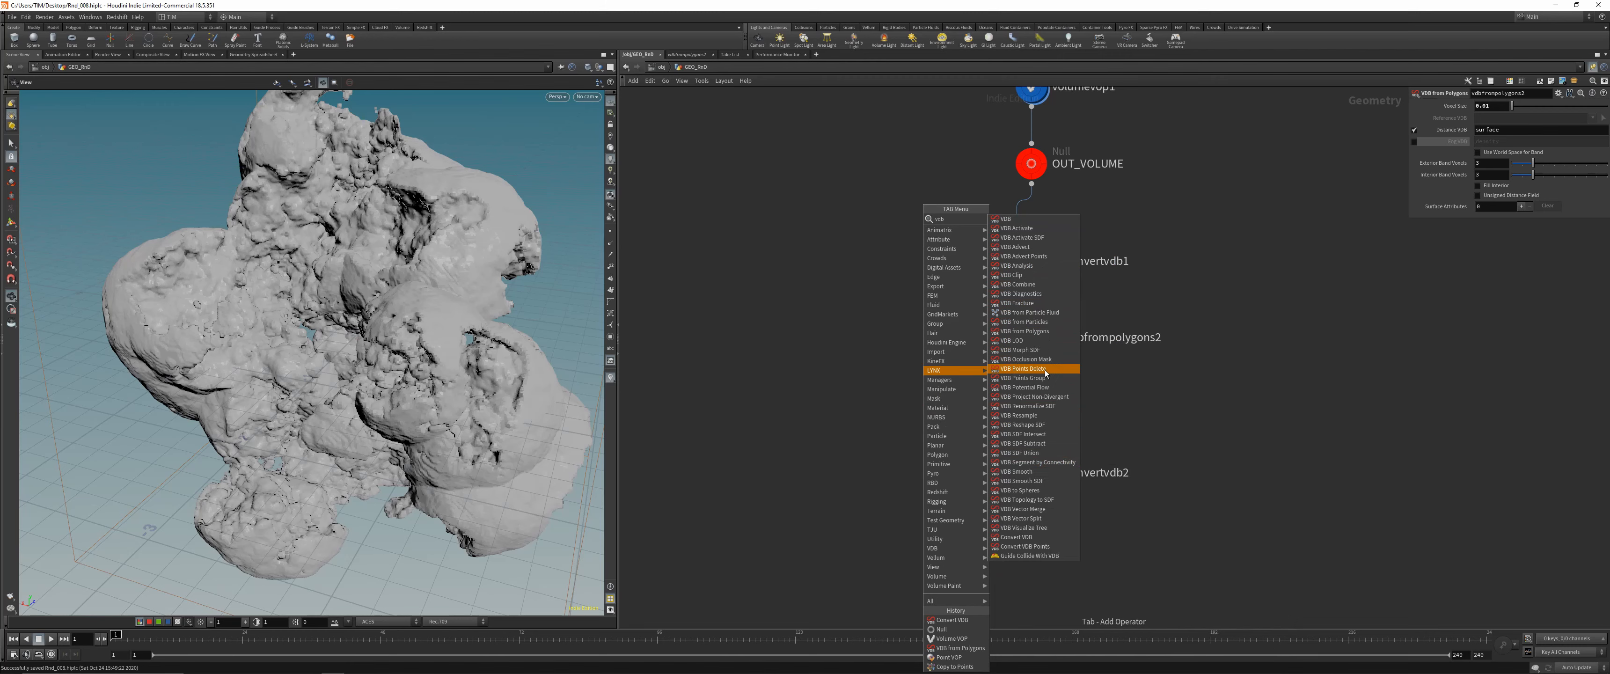
pyautogui.click(1037, 425)
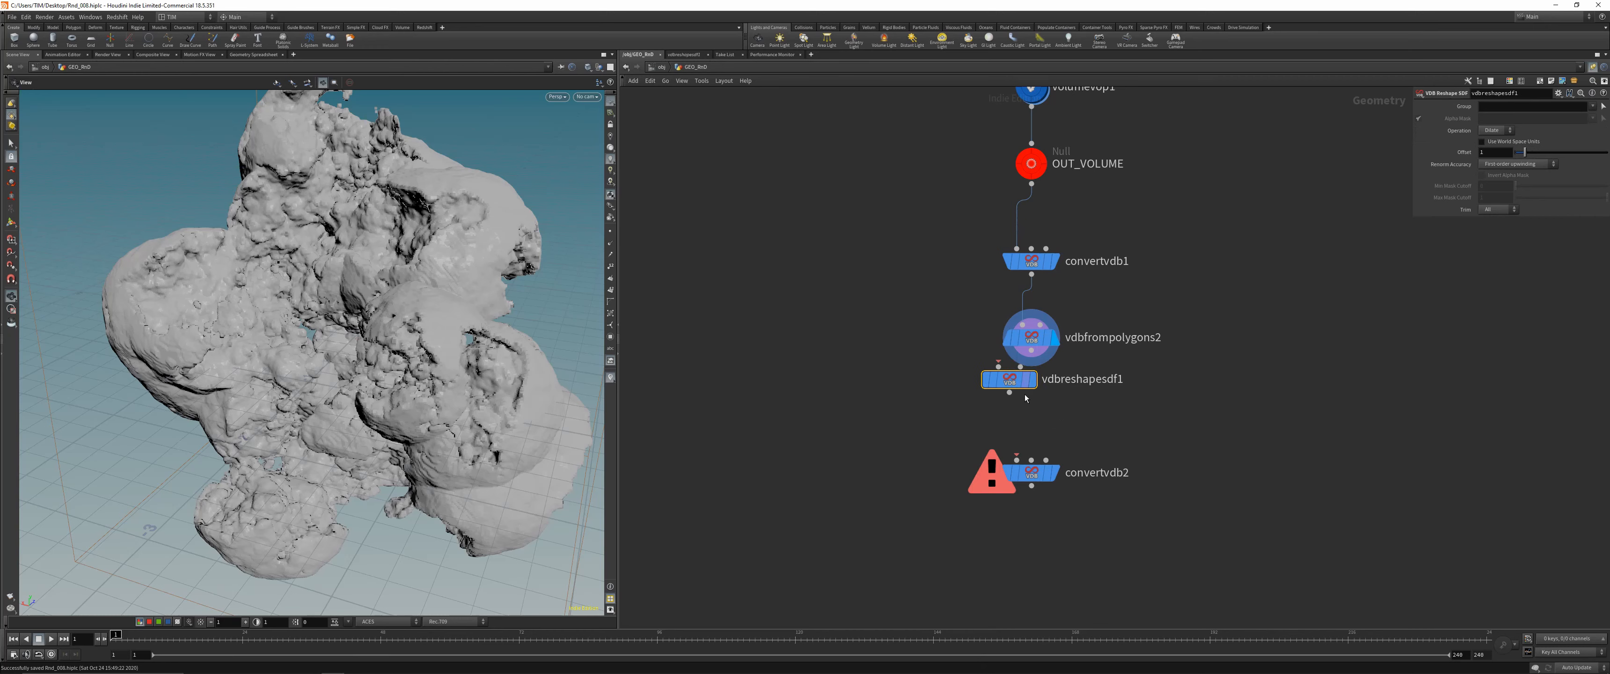
pyautogui.click(1045, 412)
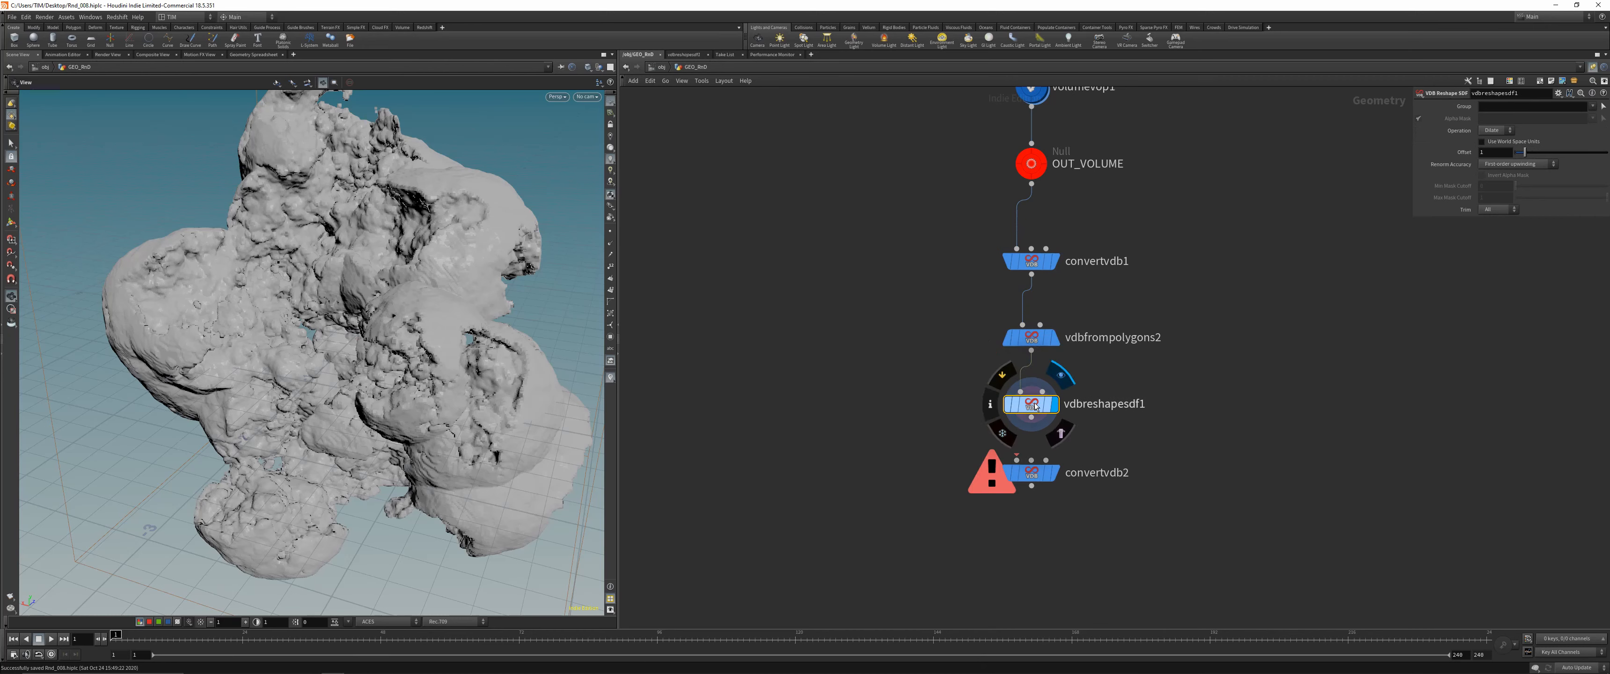
# Try dilating the surface with an Offset of 5 on vdbreshapesdf1 and inspect the shape
pyautogui.moveTo(356, 363); pyautogui.dragTo(403, 335)
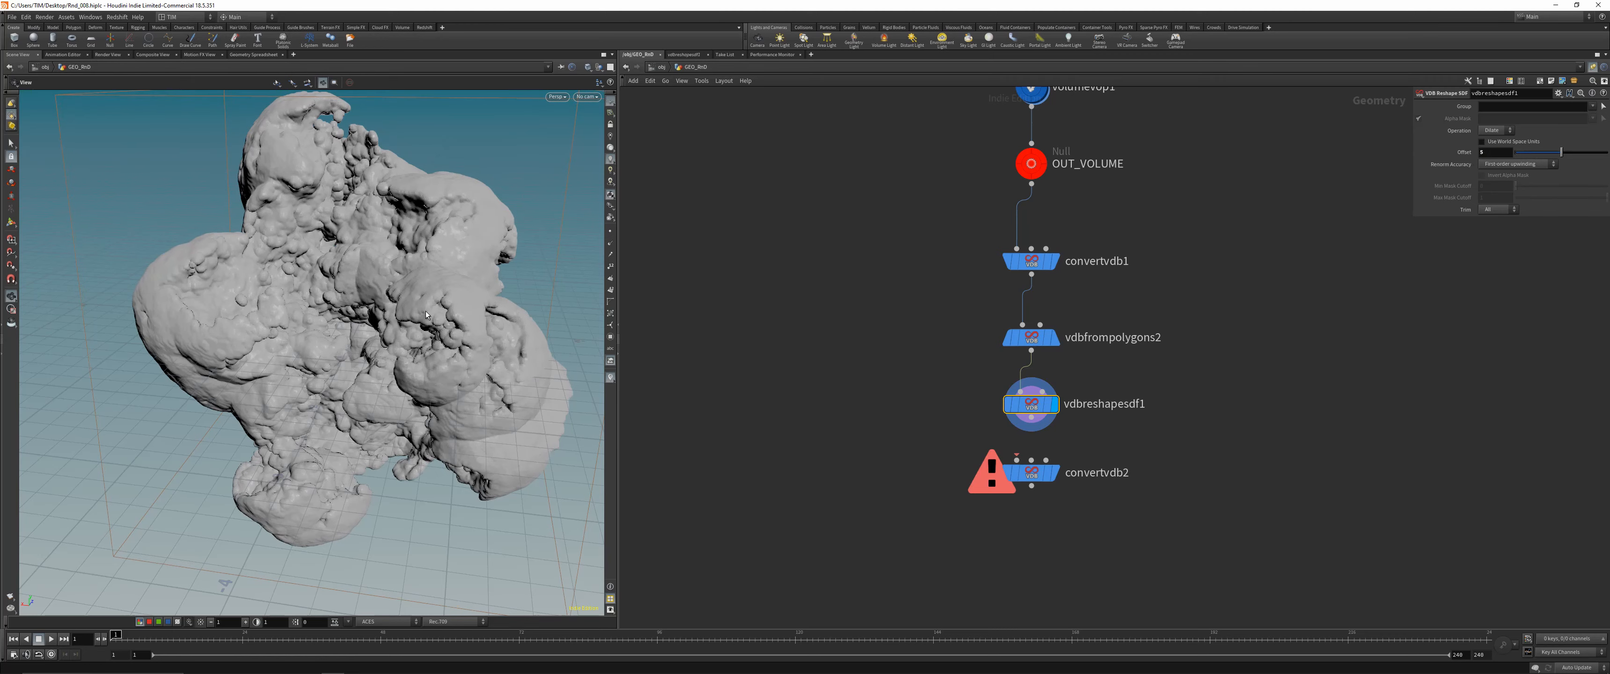
pyautogui.press('Return')
pyautogui.moveTo(431, 294); pyautogui.dragTo(537, 303)
# Set vdbreshapesdf1's Operation to Erode and its Offset to 2.5, inspect the surface, and save the scene
pyautogui.click(1494, 130)
pyautogui.click(1489, 149)
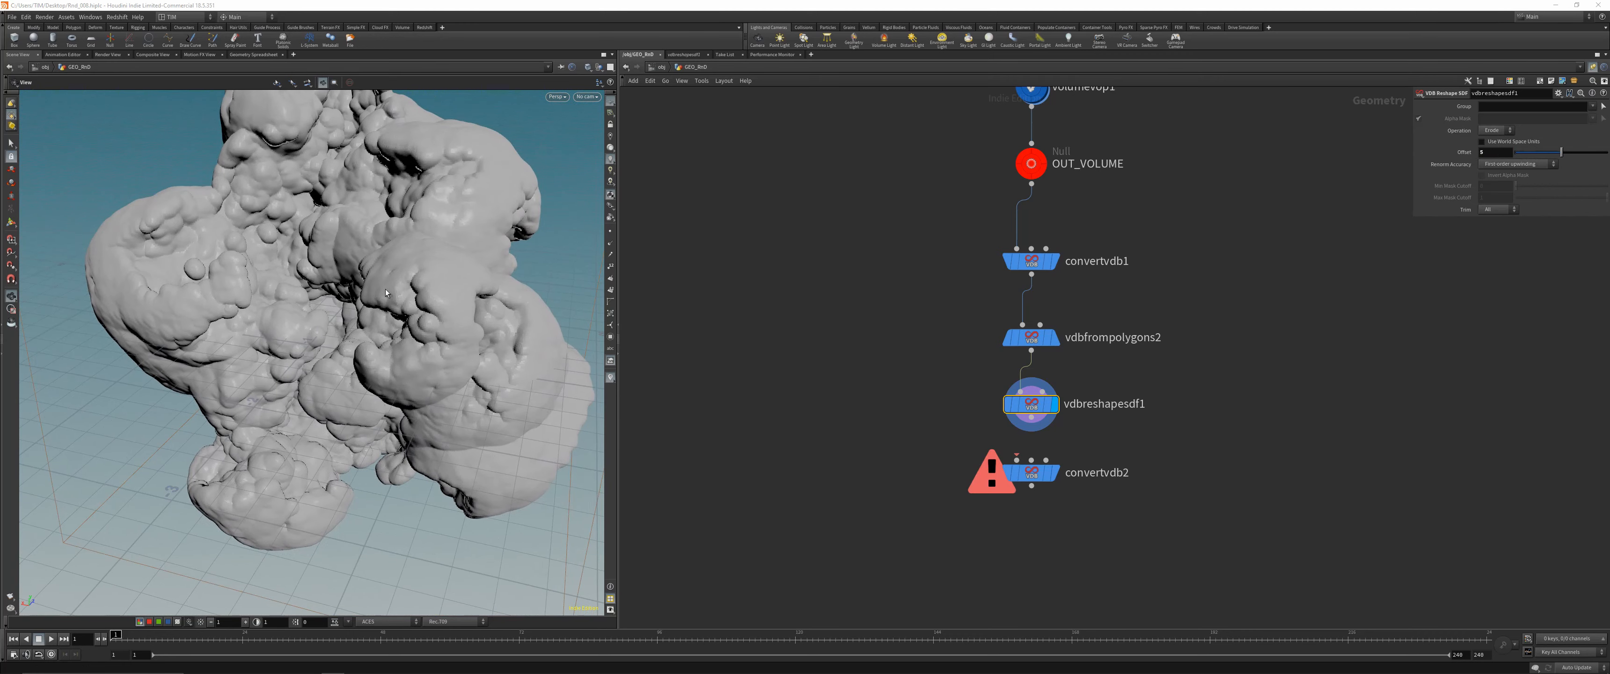
pyautogui.moveTo(372, 292); pyautogui.dragTo(450, 309)
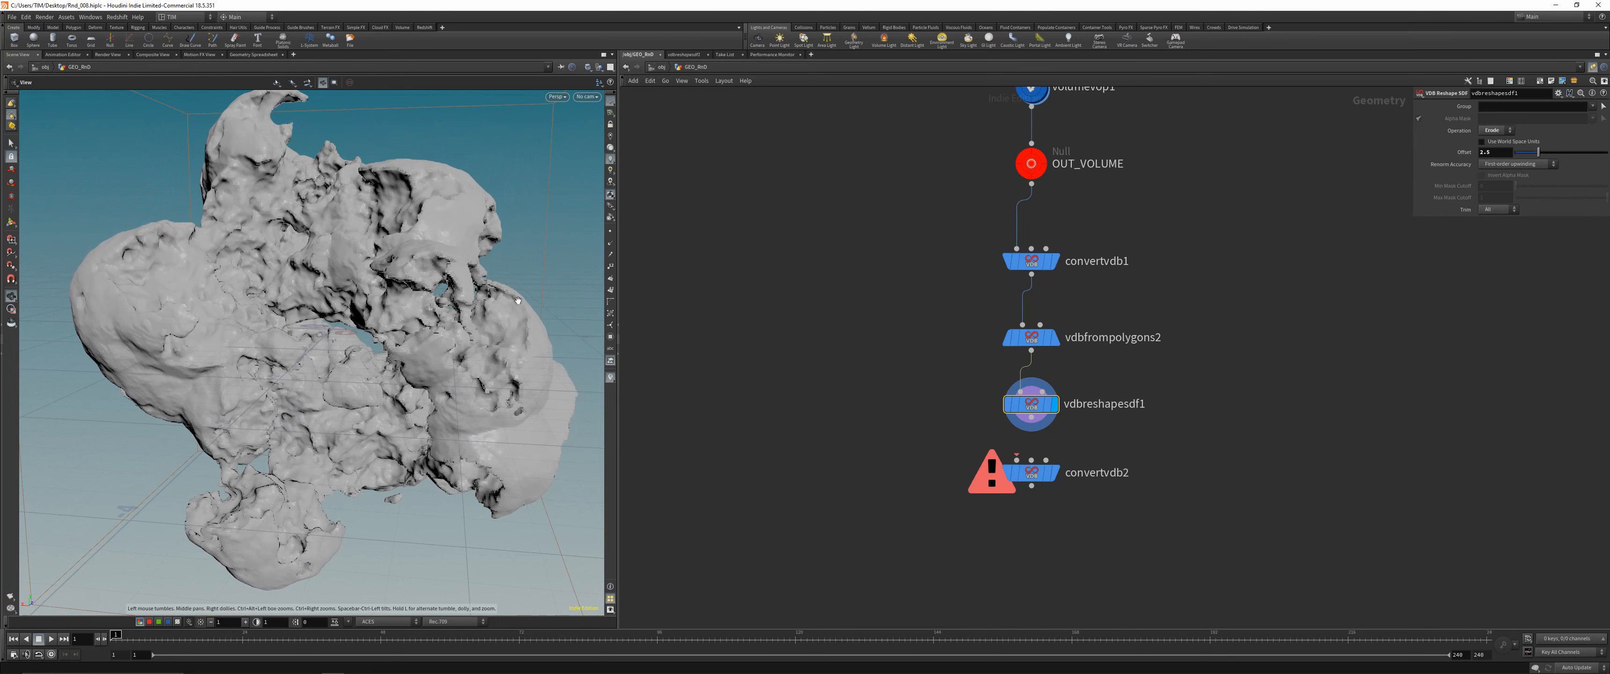
pyautogui.moveTo(499, 253); pyautogui.dragTo(661, 291)
pyautogui.hotkey('ctrl', 's')
pyautogui.moveTo(385, 334); pyautogui.dragTo(500, 350)
pyautogui.moveTo(250, 413); pyautogui.dragTo(425, 428)
pyautogui.scroll(3, 425, 428)
# Wire vdbreshapesdf1 into convertvdb2, display convertvdb2, and inspect the polygon mesh
pyautogui.moveTo(1031, 417); pyautogui.dragTo(1017, 460)
pyautogui.click(1031, 473)
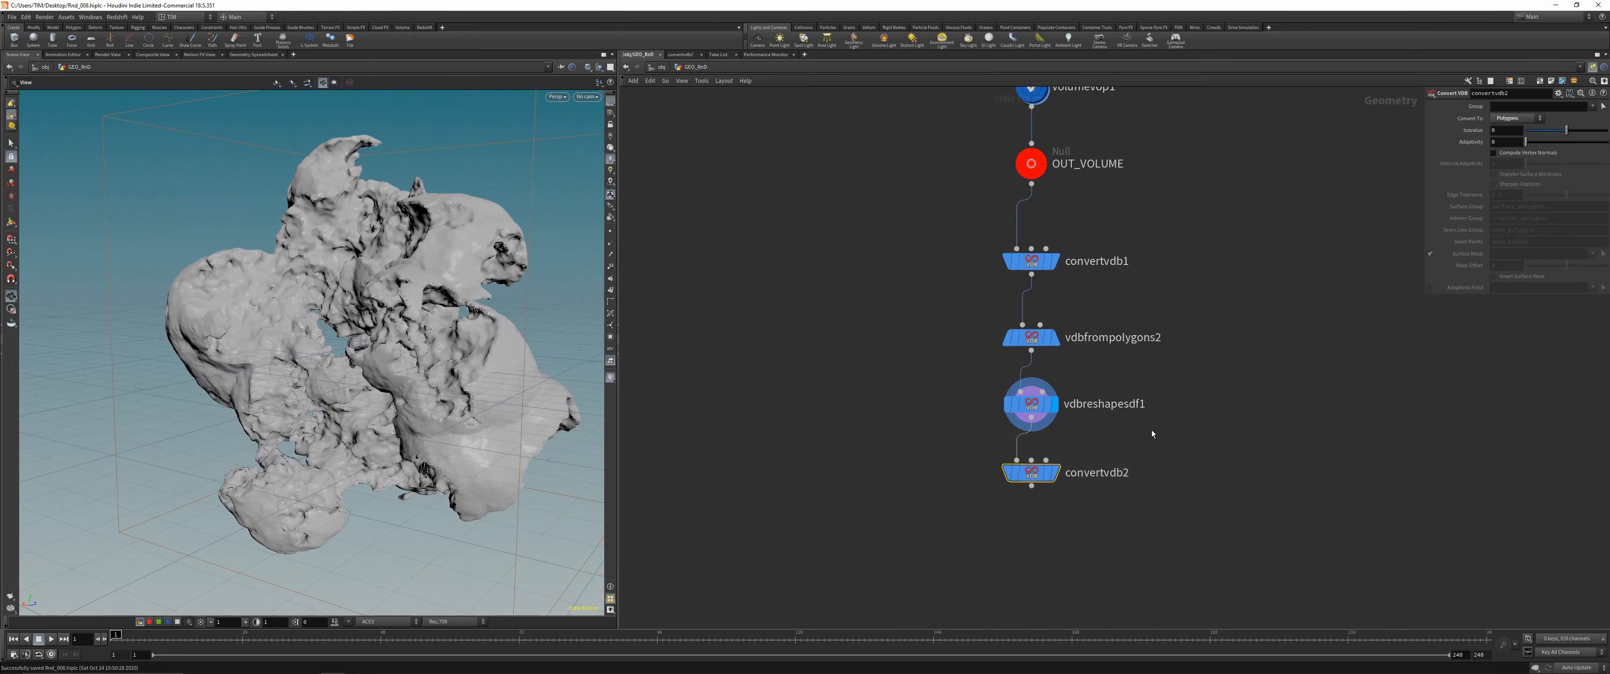
pyautogui.press('r')
pyautogui.moveTo(442, 334); pyautogui.dragTo(237, 318)
pyautogui.moveTo(544, 350); pyautogui.dragTo(495, 369)
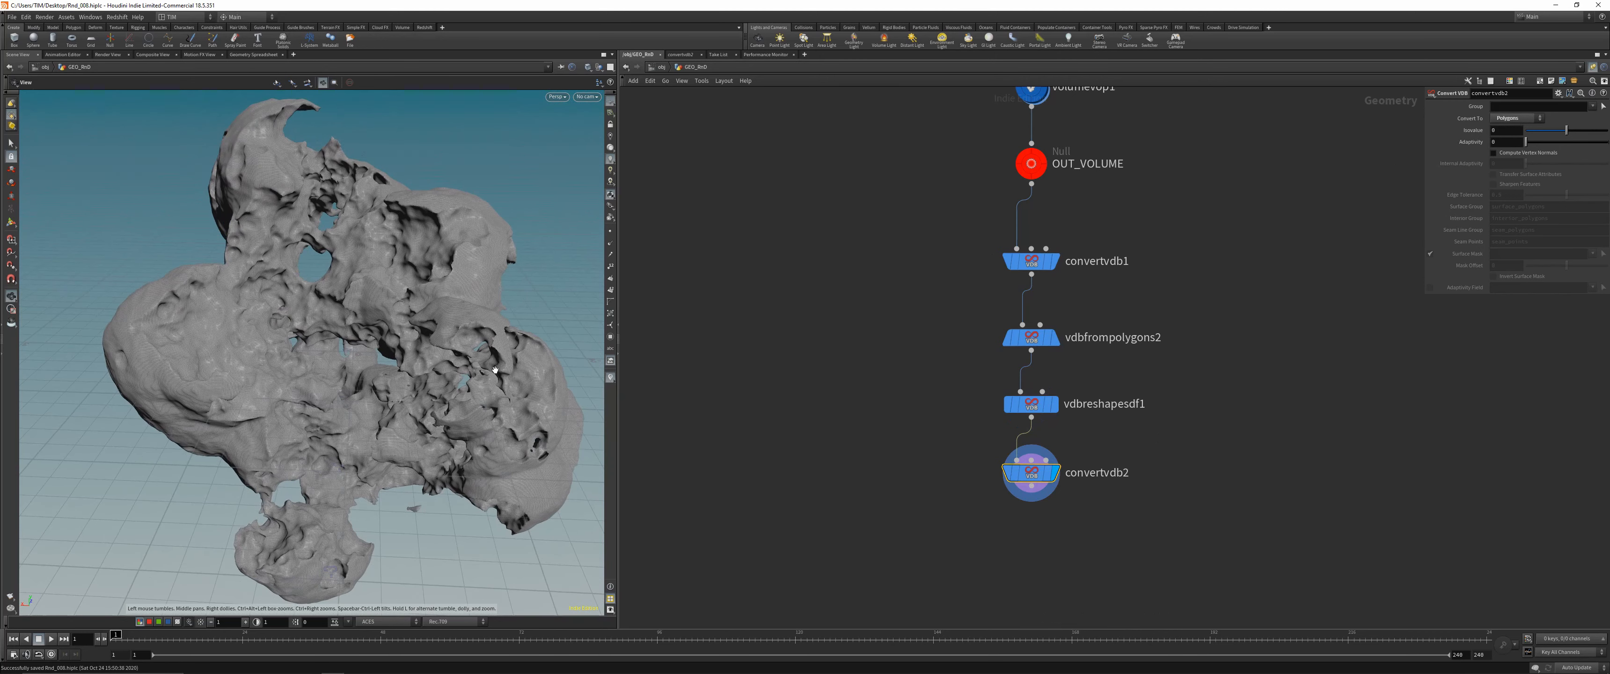
# Duplicate the smooth1 node, connect the copy below convertvdb2, and display it
pyautogui.scroll(-5, 1015, 221)
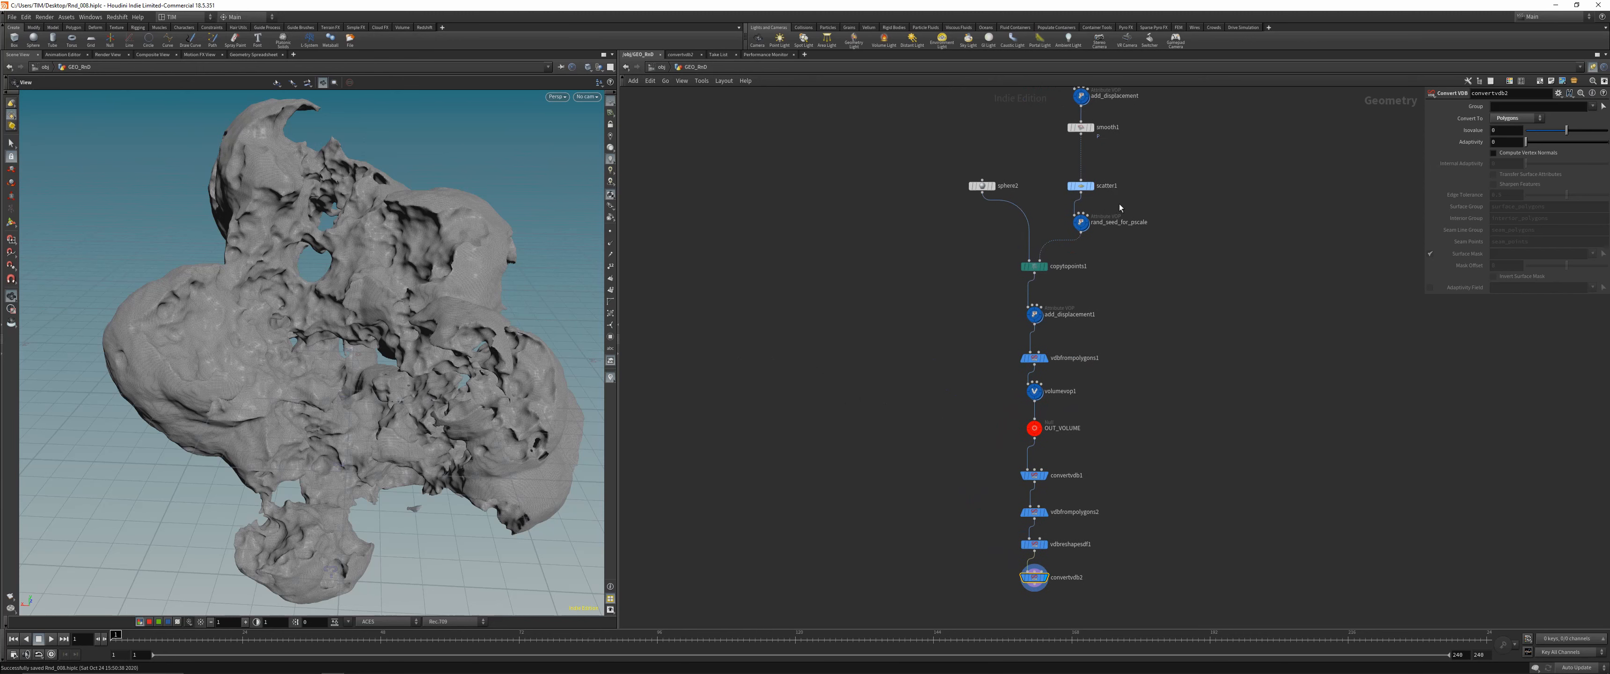
pyautogui.moveTo(1119, 208); pyautogui.dragTo(1092, 300, button='middle')
pyautogui.keyDown('alt'); pyautogui.moveTo(1056, 221); pyautogui.dragTo(1240, 403); pyautogui.keyUp('alt')
pyautogui.press('y')
pyautogui.moveTo(1118, 508); pyautogui.dragTo(1078, 258, button='middle')
pyautogui.moveTo(1181, 181); pyautogui.dragTo(971, 479)
pyautogui.scroll(5, 967, 447)
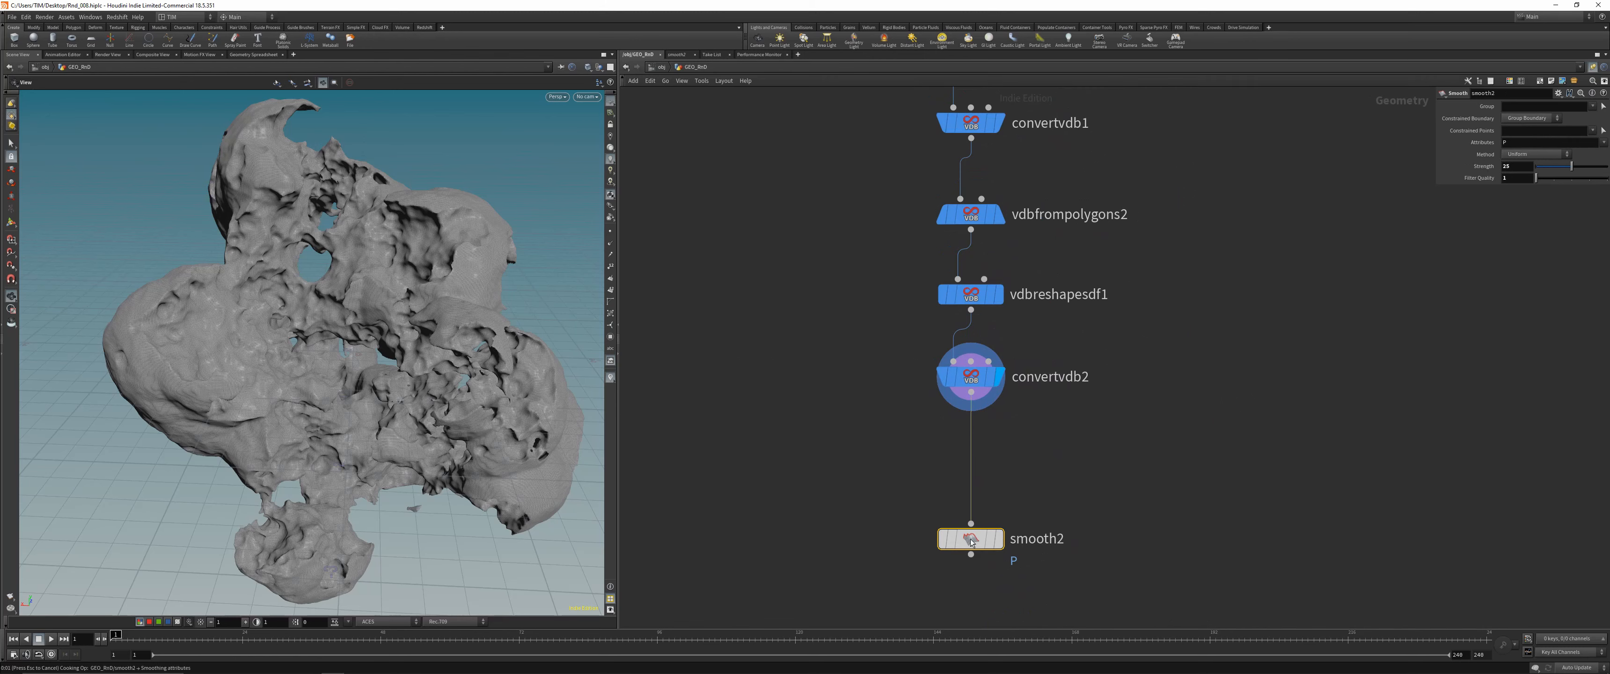
pyautogui.click(1000, 538)
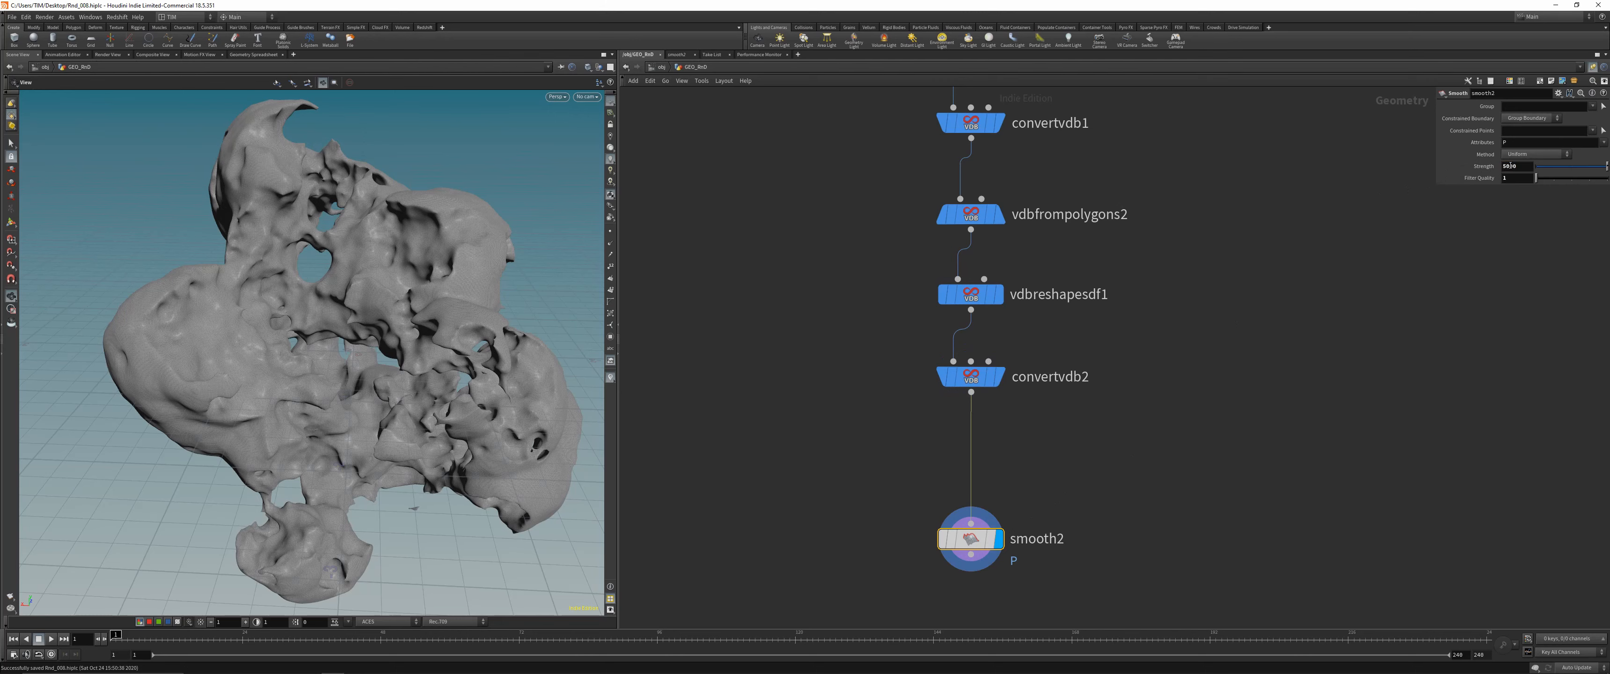
# Try very high Strength values on smooth2, including 500, and delete the node
pyautogui.press('Return')
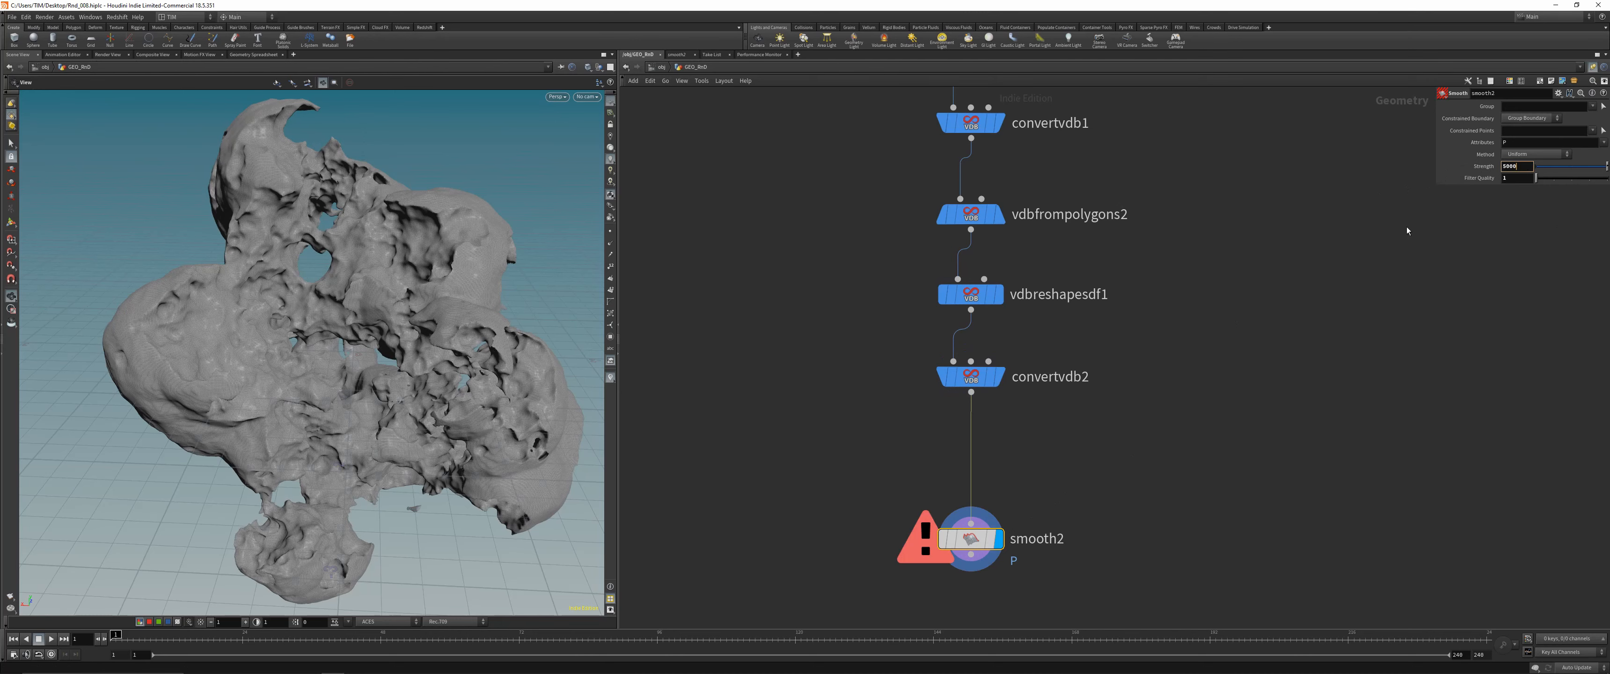
pyautogui.press('Return')
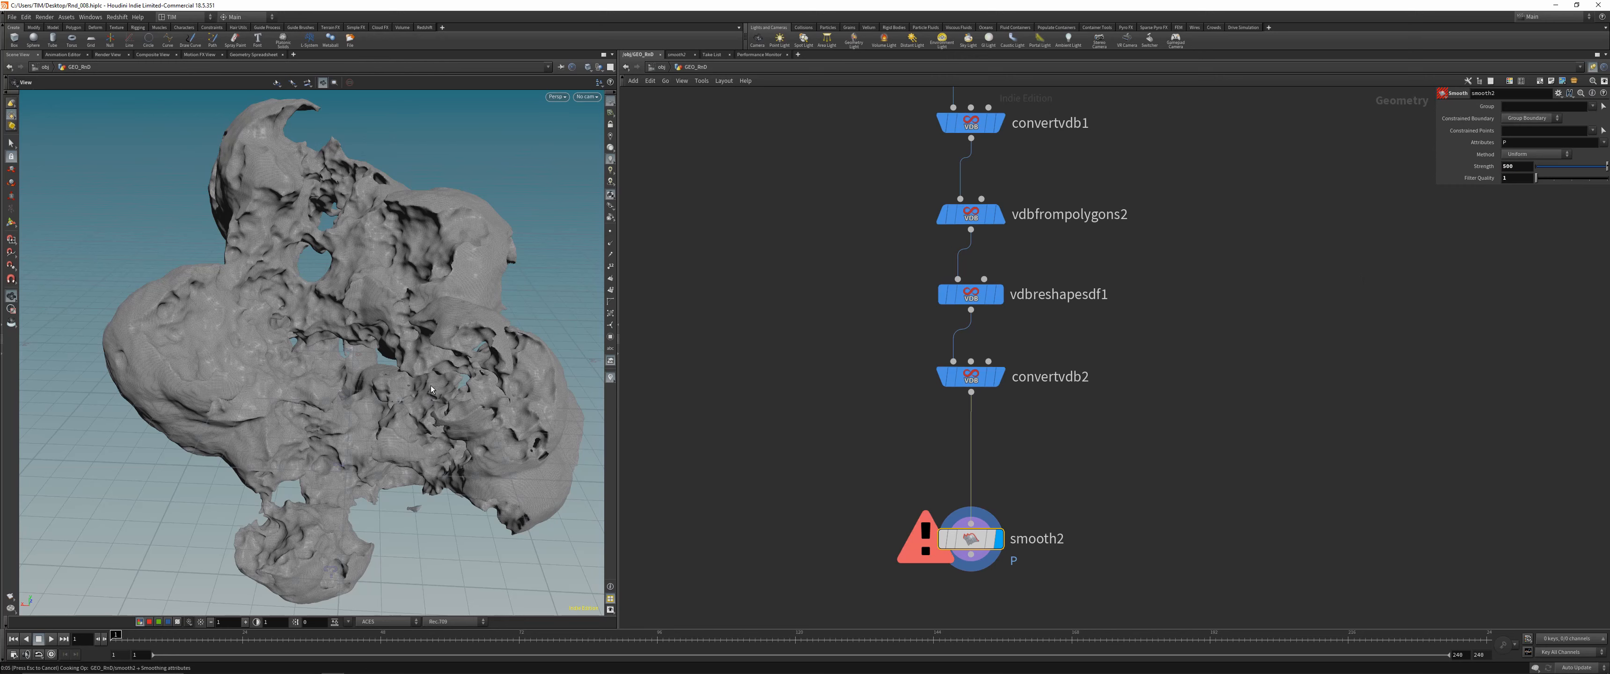
pyautogui.moveTo(430, 385); pyautogui.dragTo(371, 345)
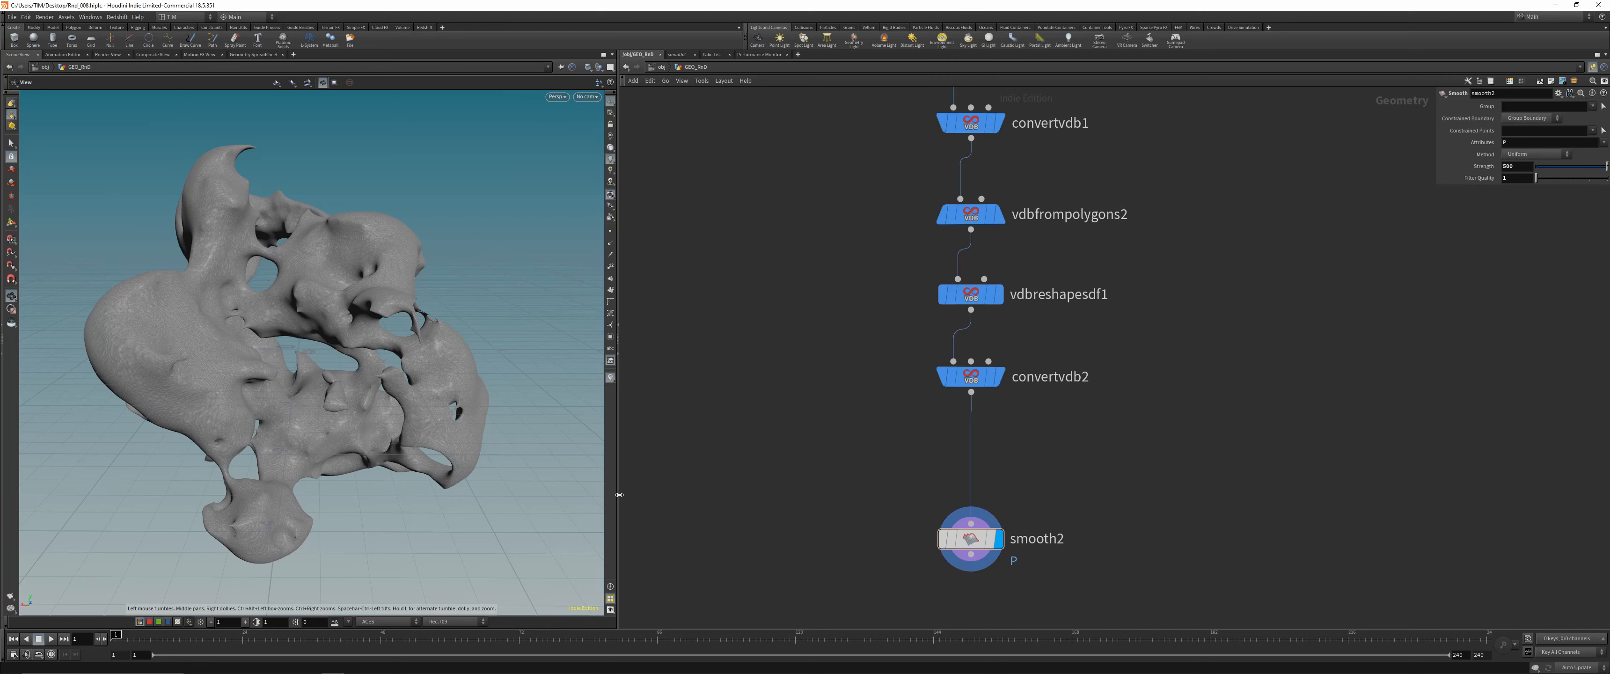
pyautogui.press('Delete')
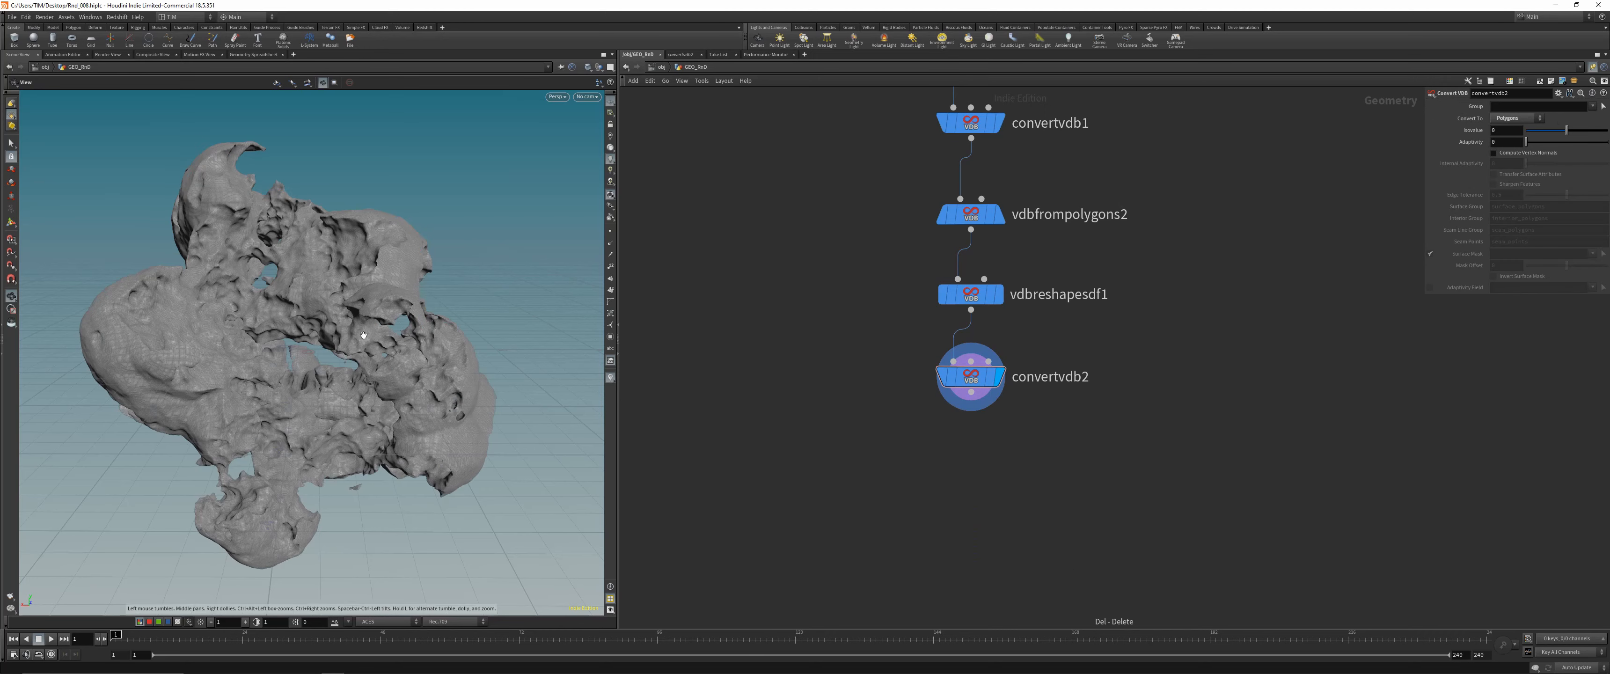
# Save the scene and add a fresh Smooth node directly below convertvdb2
pyautogui.moveTo(363, 335); pyautogui.dragTo(394, 374)
pyautogui.hotkey('ctrl', 's')
pyautogui.scroll(3, 374, 356)
pyautogui.press('Tab')
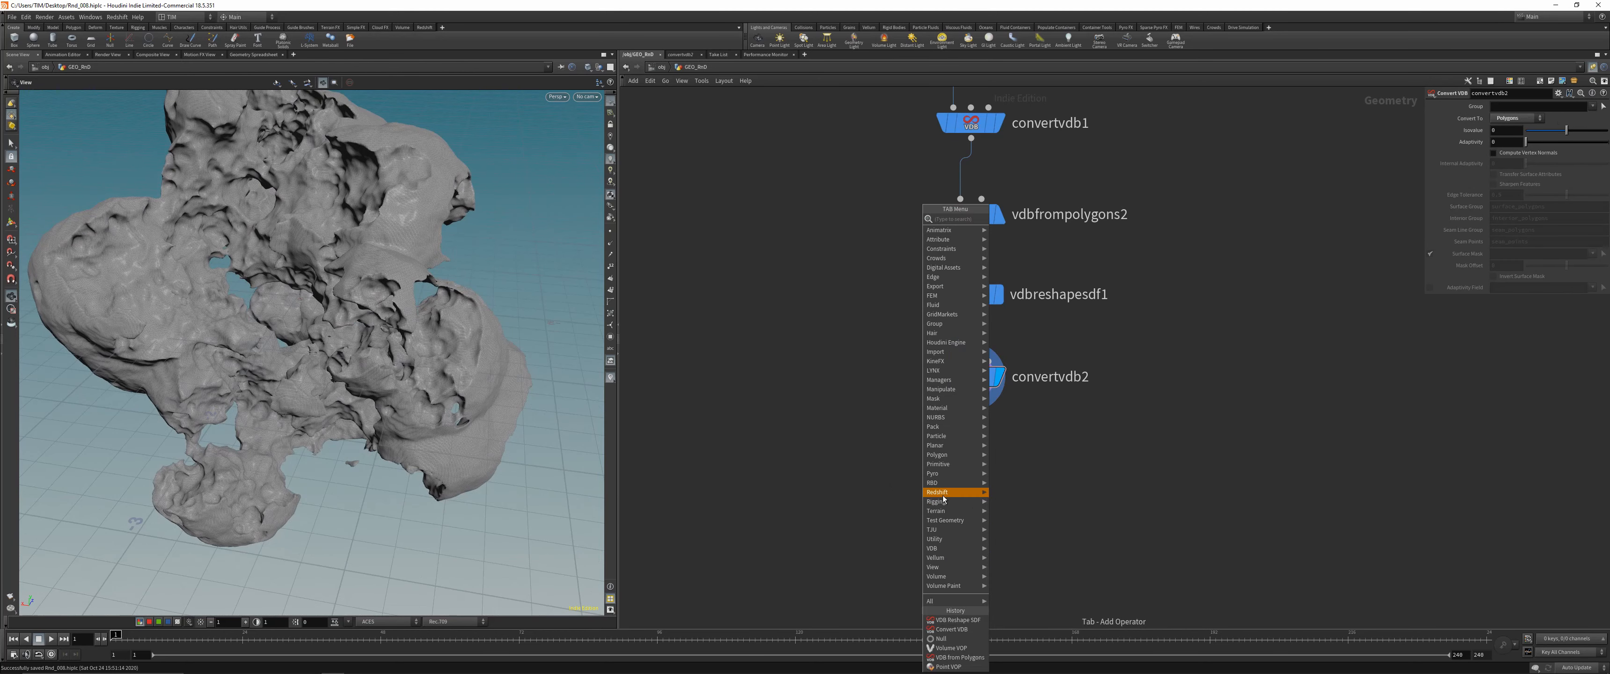
pyautogui.write('remesh')
pyautogui.press('Return')
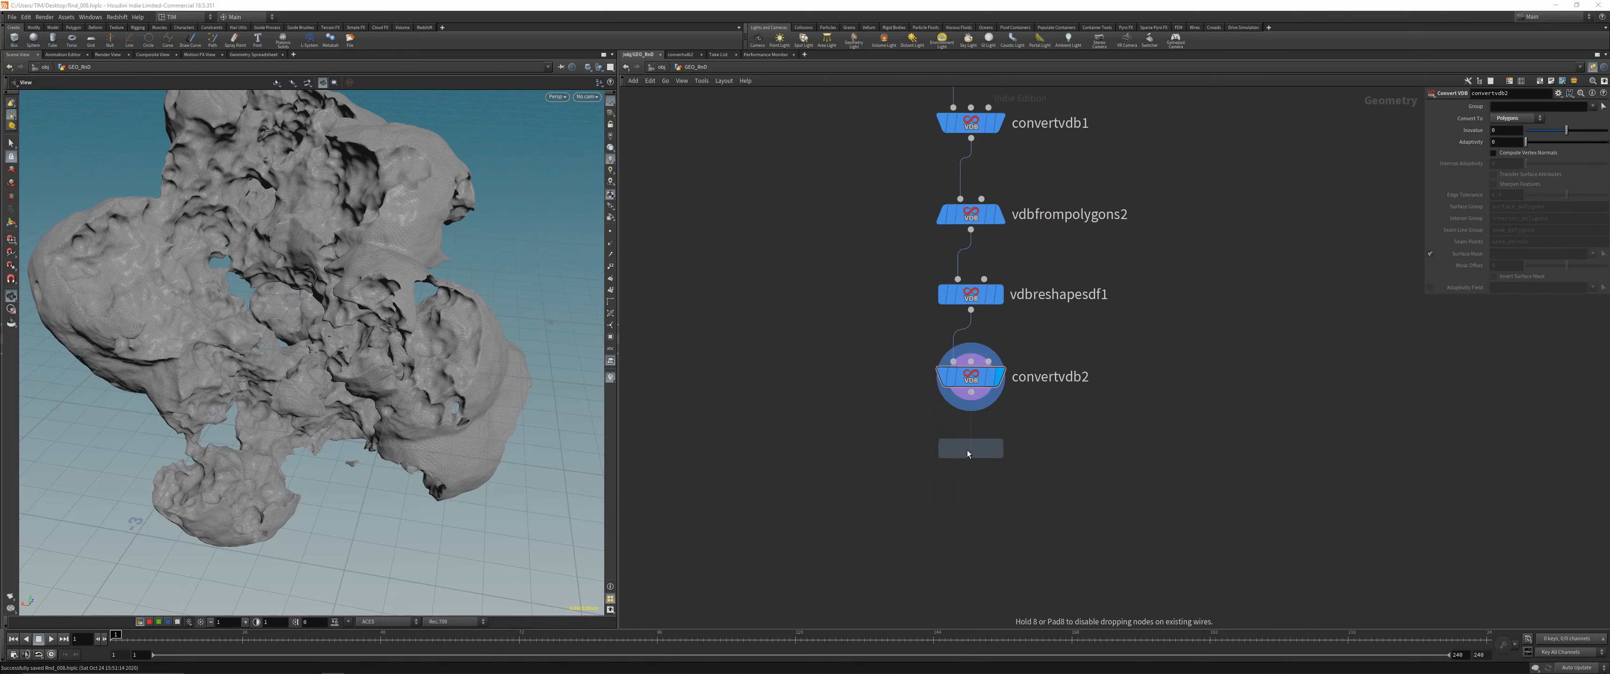
pyautogui.click(969, 454)
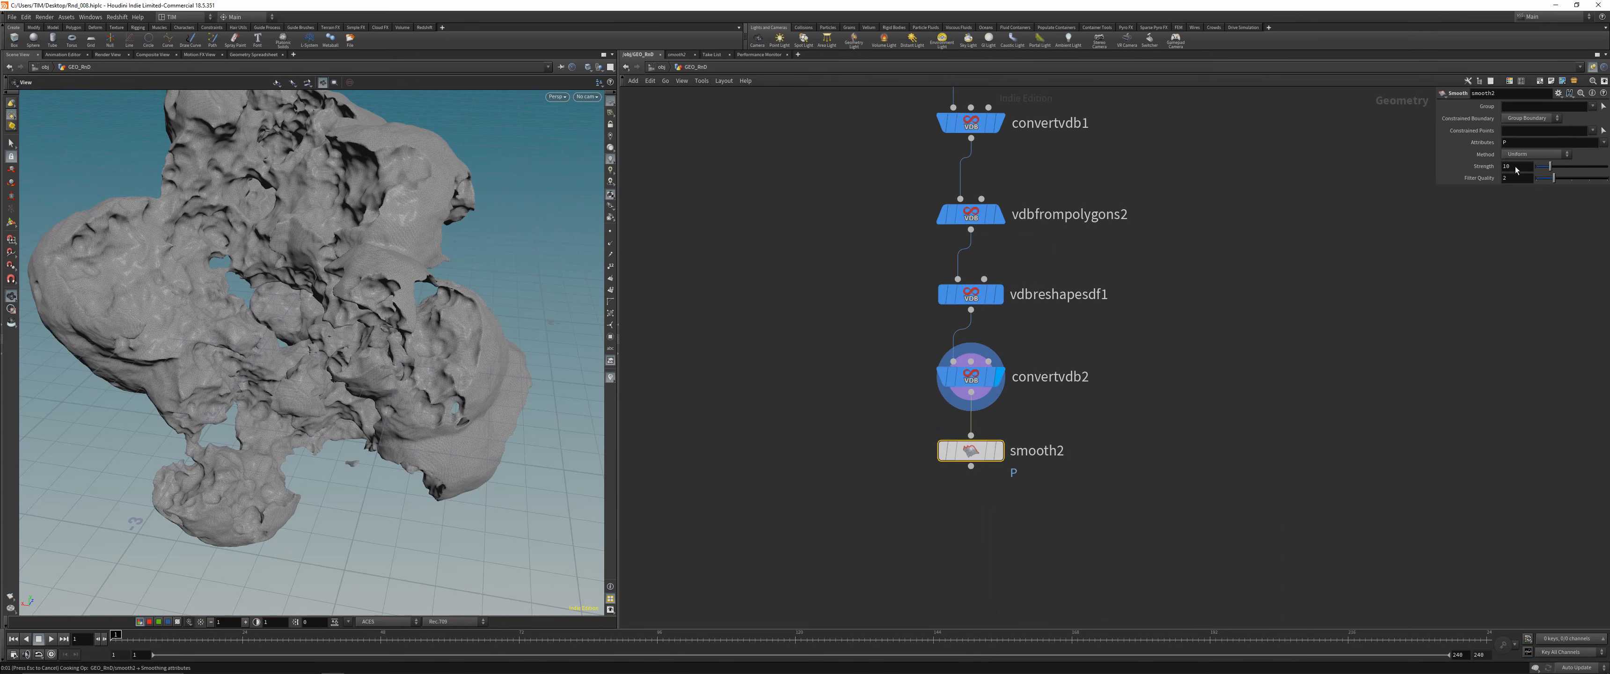
# Set the new smooth2's Strength to 30 and Filter Quality to 1, and inspect the displayed mesh
pyautogui.hotkey('ctrl', 's')
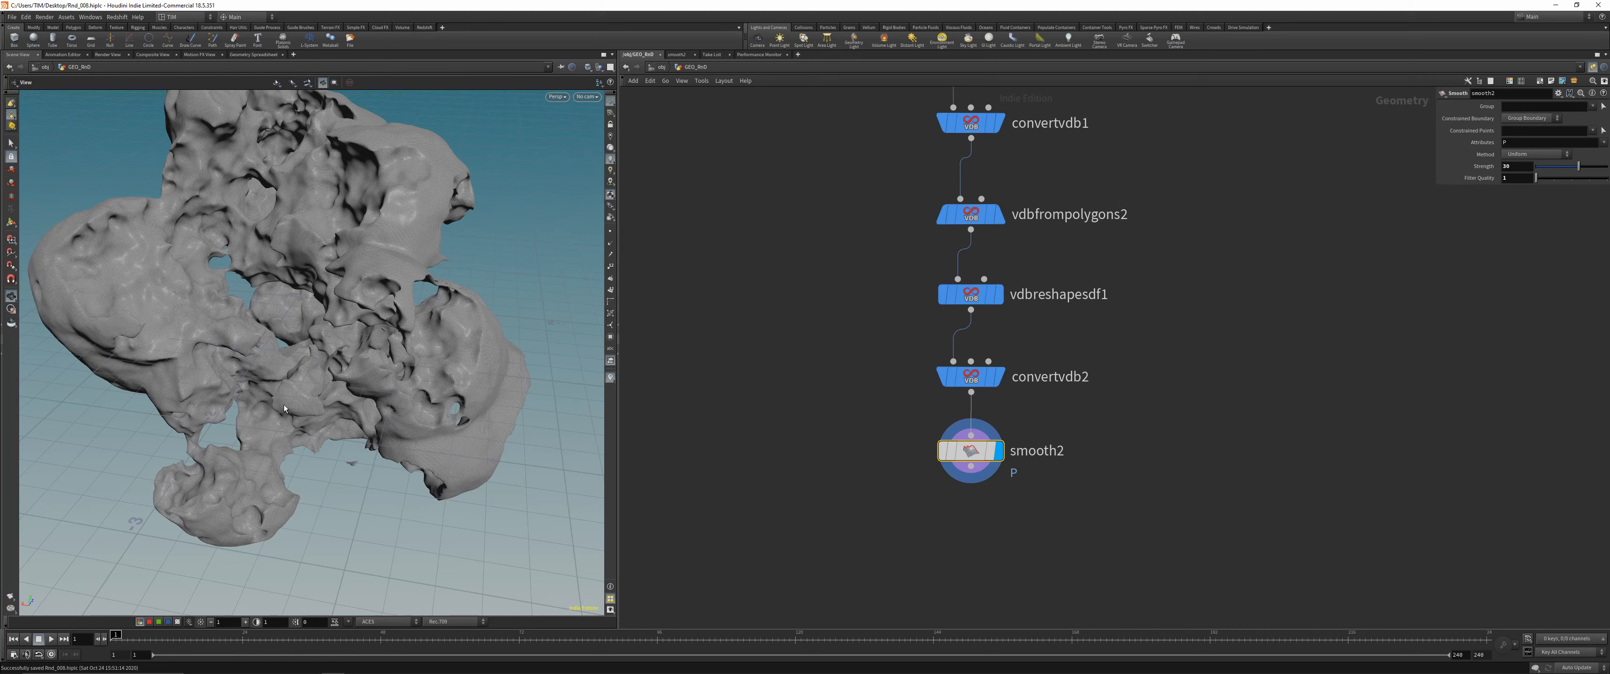
pyautogui.press('space')
pyautogui.moveTo(412, 328); pyautogui.dragTo(347, 284)
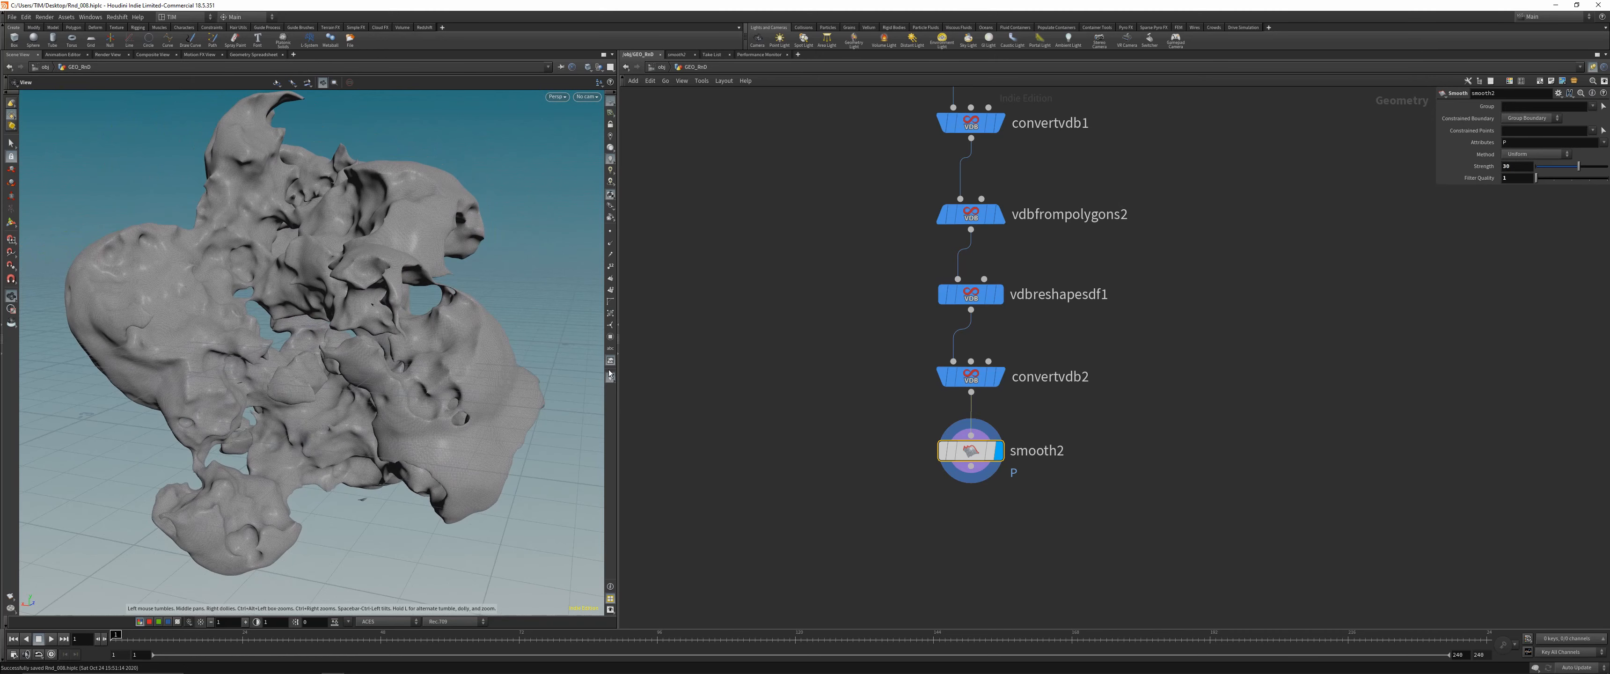
# Move convertvdb2 and smooth2 down to make room below vdbreshapesdf1, and display vdbreshapesdf1
pyautogui.click(1048, 376)
pyautogui.moveTo(975, 377); pyautogui.dragTo(975, 463)
pyautogui.moveTo(863, 257); pyautogui.dragTo(986, 304)
pyautogui.press('r')
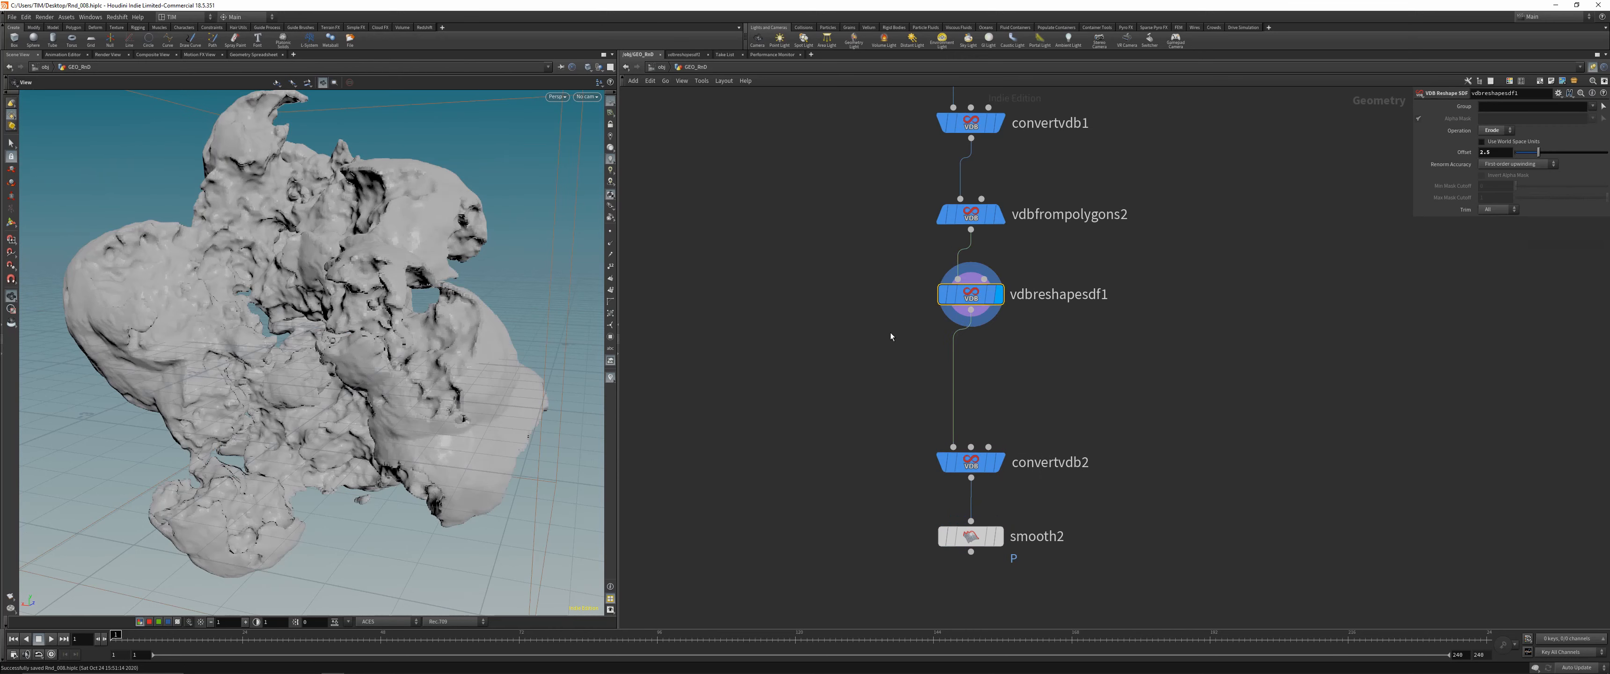
pyautogui.click(891, 333)
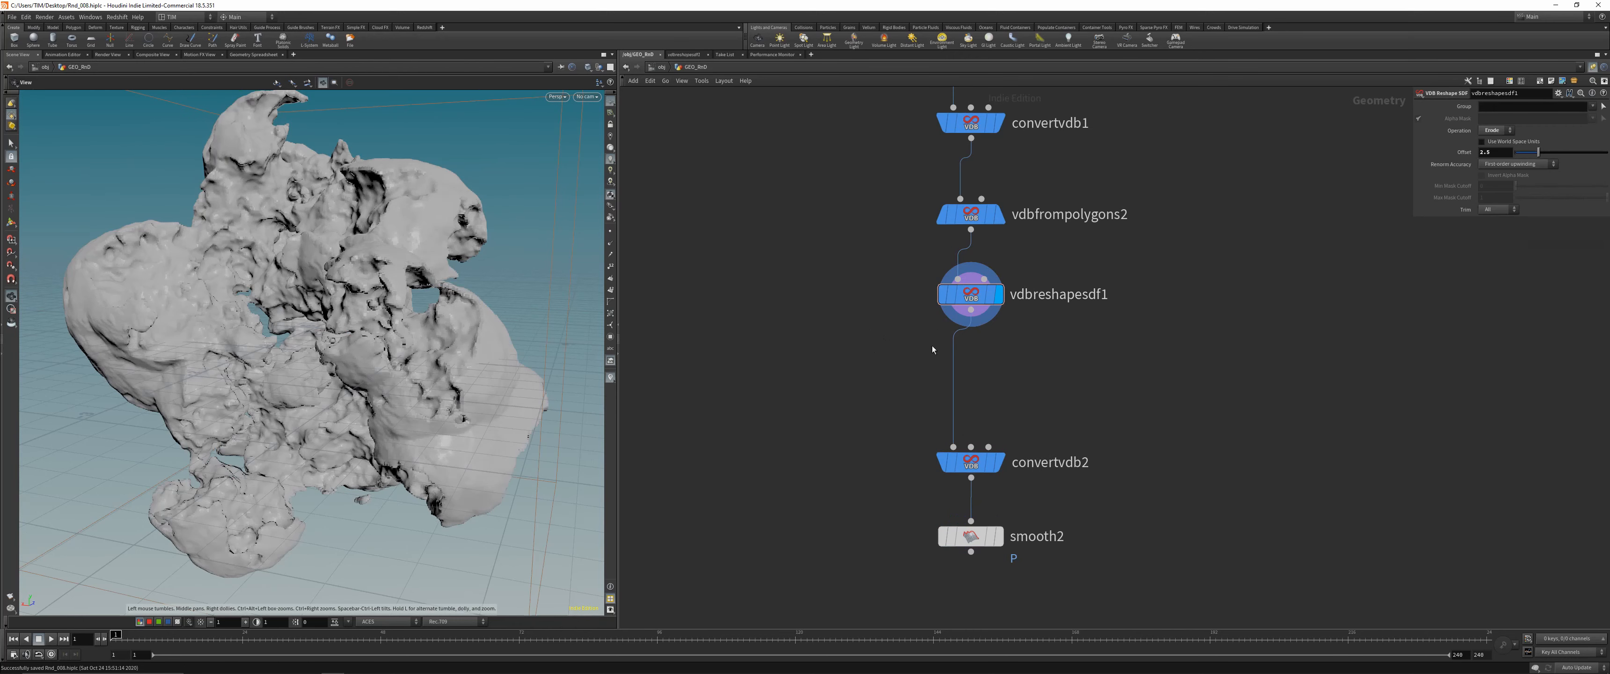
# Add a VDB Segment by Connectivity node below vdbreshapesdf1, connect and display it, and inspect the coloured segments
pyautogui.press('Tab')
pyautogui.write('co')
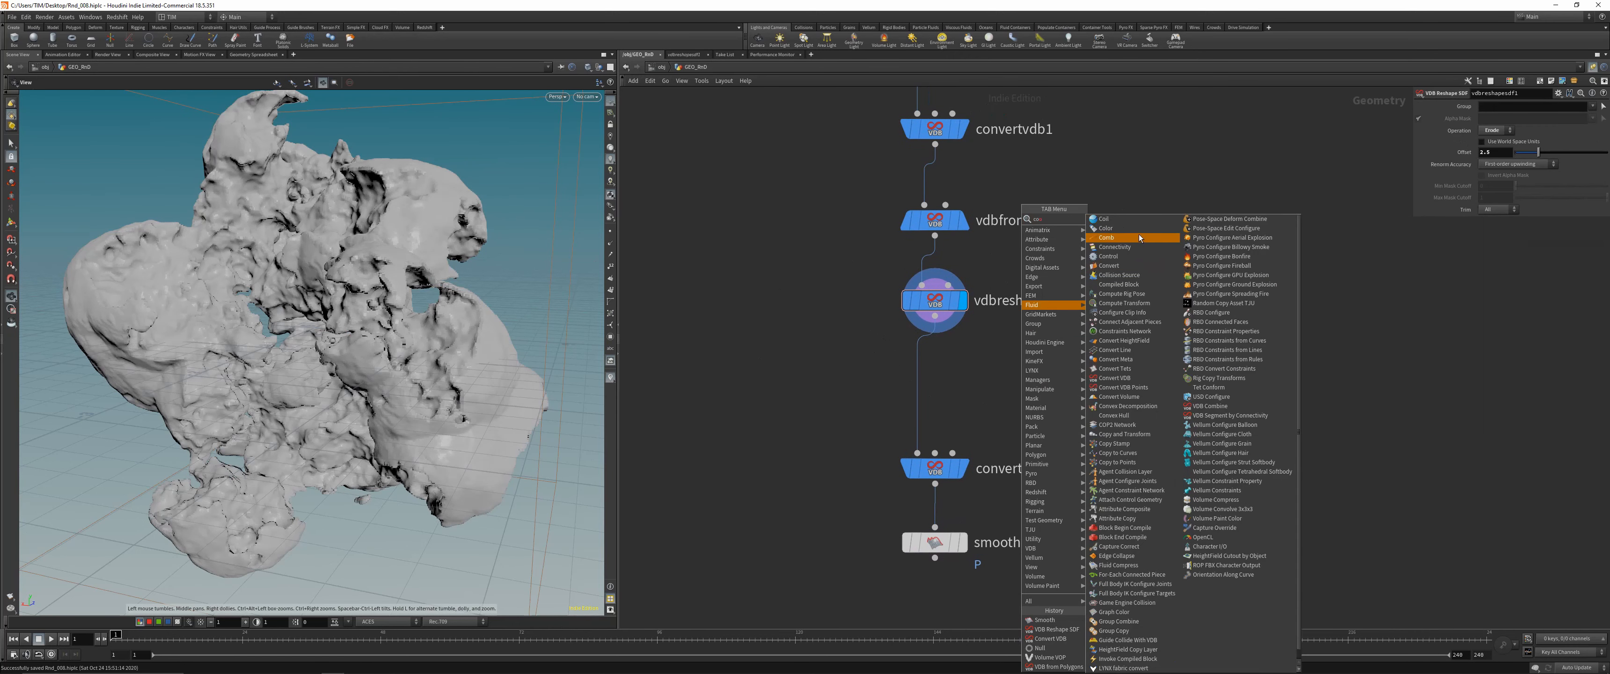
pyautogui.click(1230, 415)
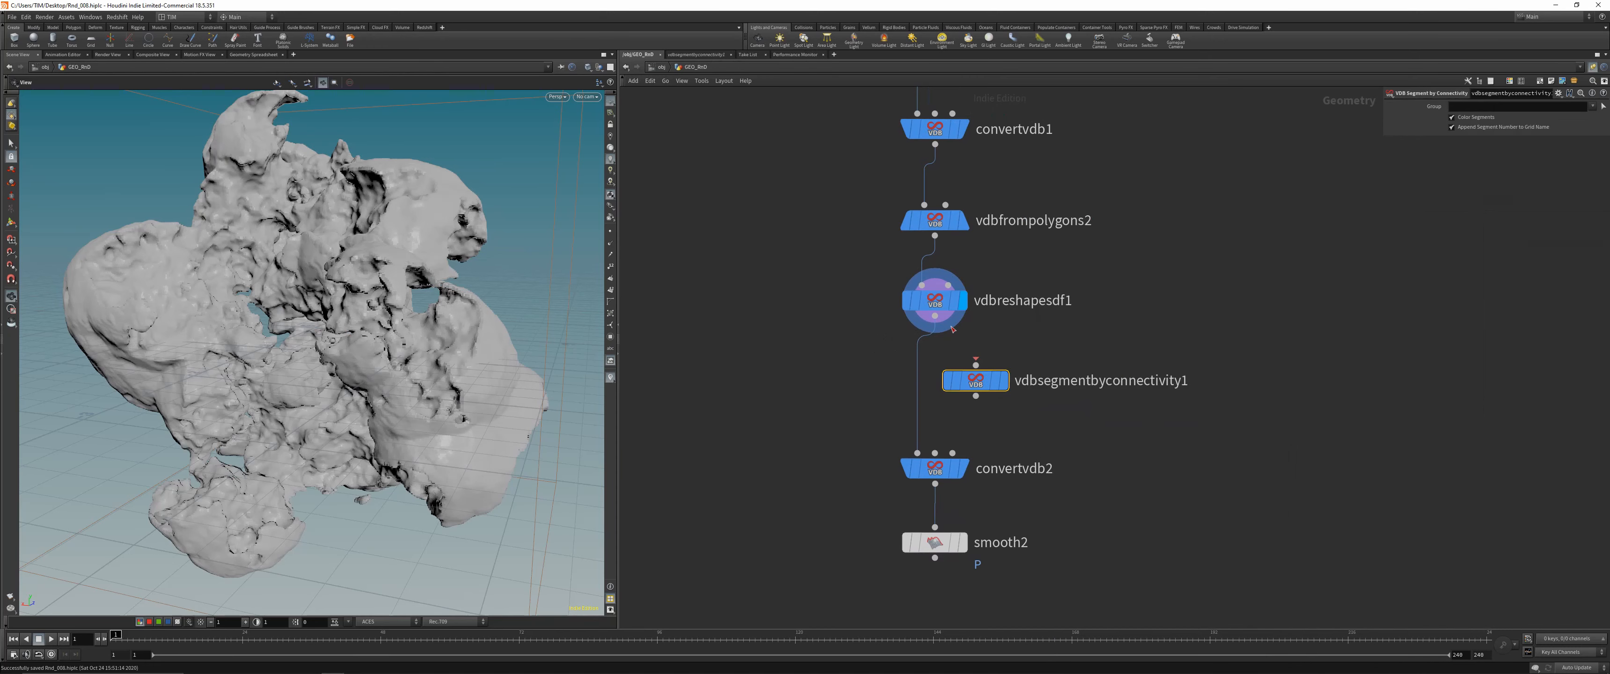
pyautogui.click(1058, 357)
pyautogui.click(1004, 380)
pyautogui.moveTo(976, 380); pyautogui.dragTo(979, 365)
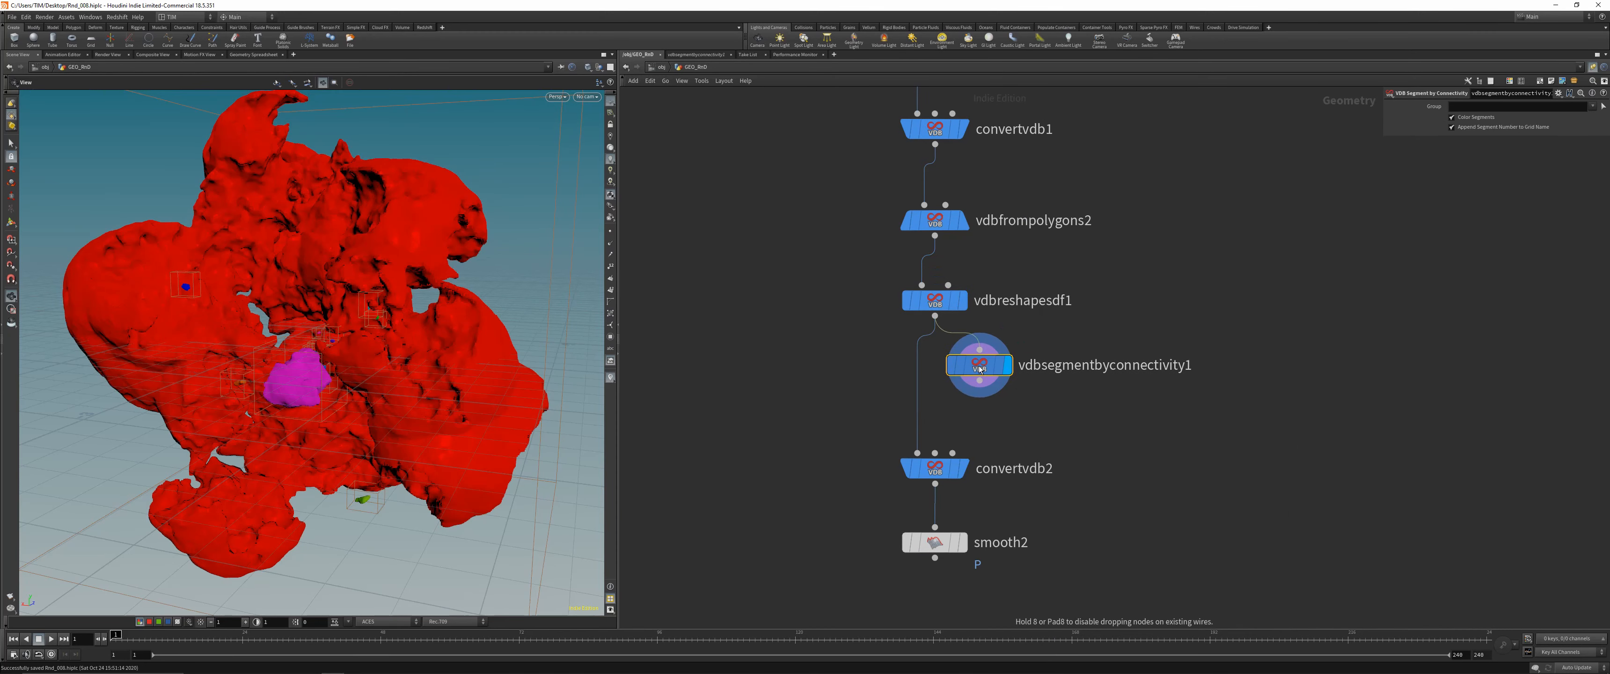
pyautogui.moveTo(270, 361); pyautogui.dragTo(340, 338)
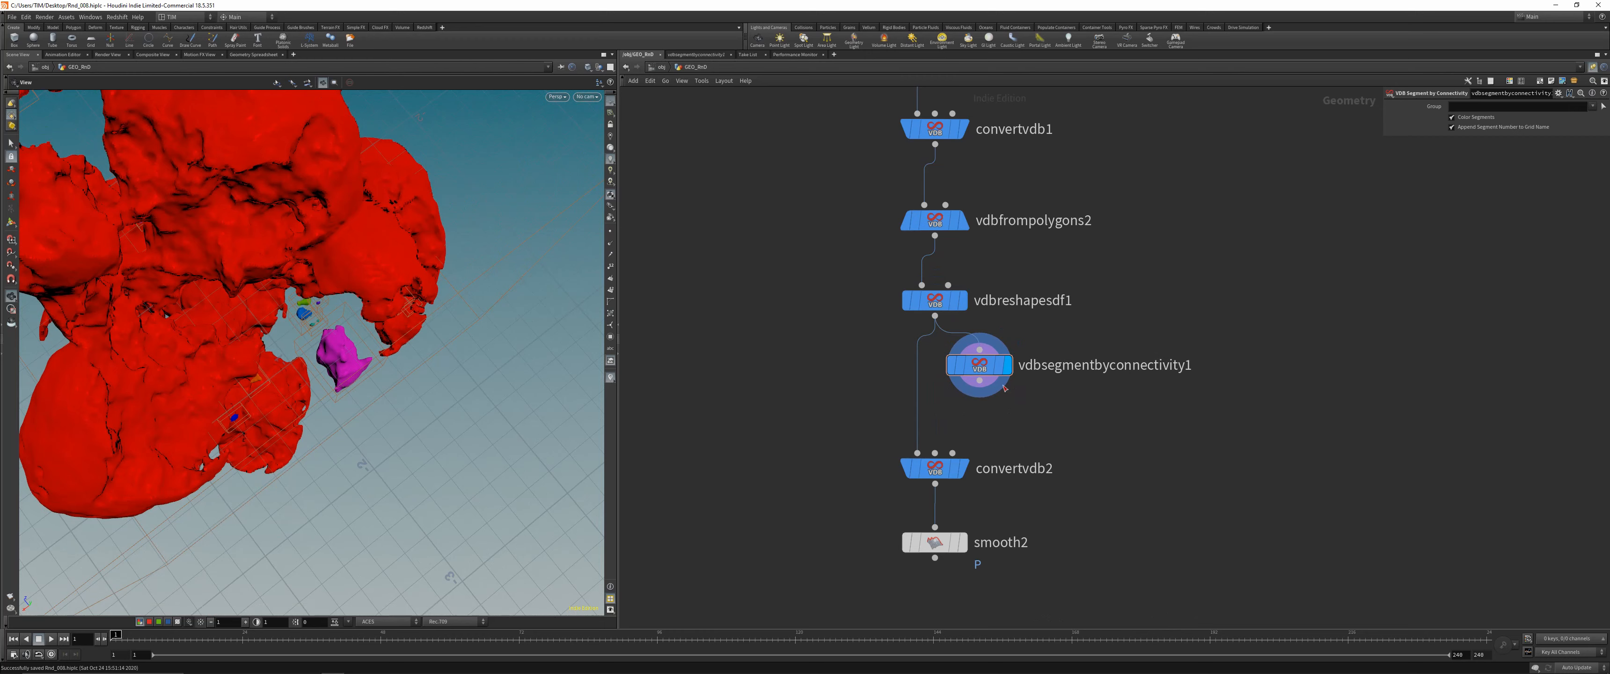
pyautogui.click(980, 380)
pyautogui.press('Tab')
pyautogui.write('blas')
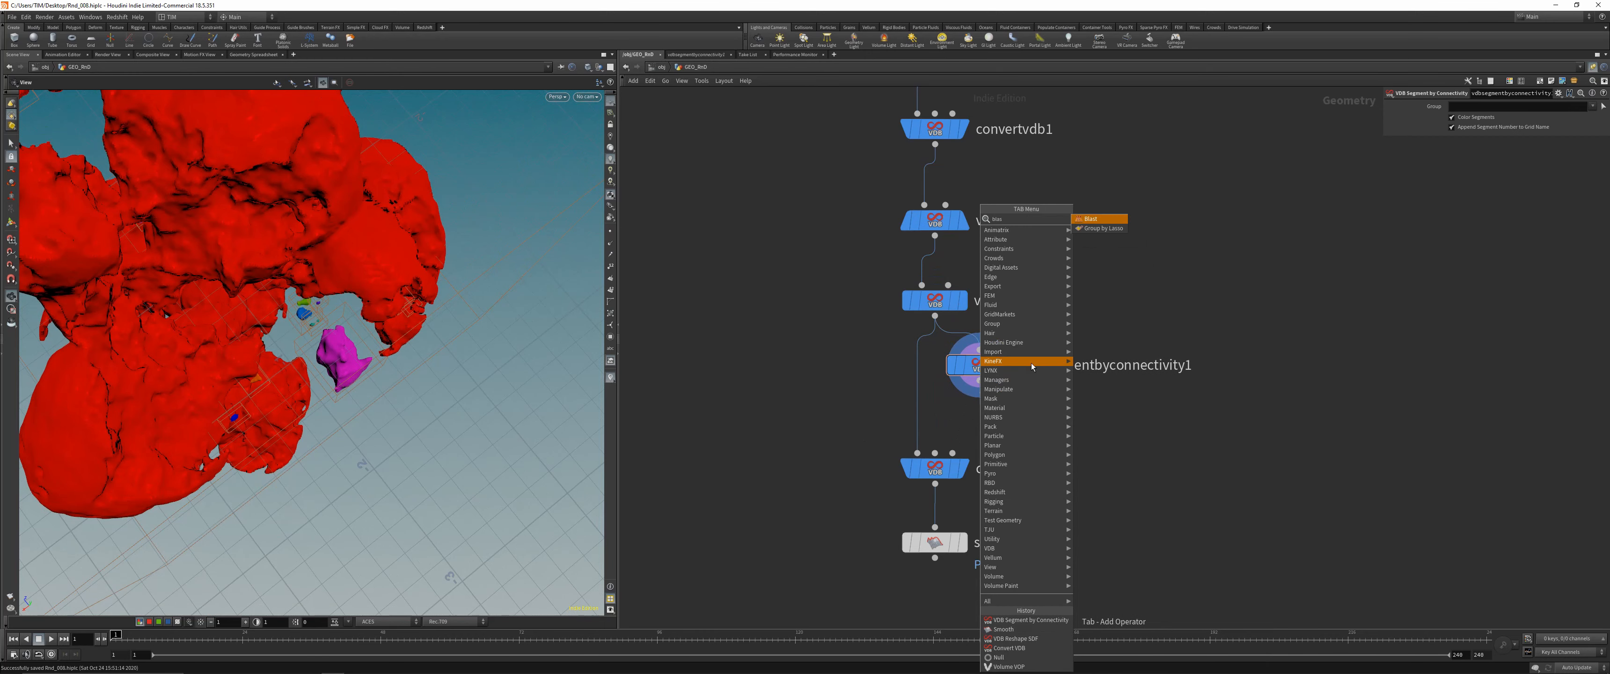
pyautogui.press('Return')
pyautogui.click(990, 423)
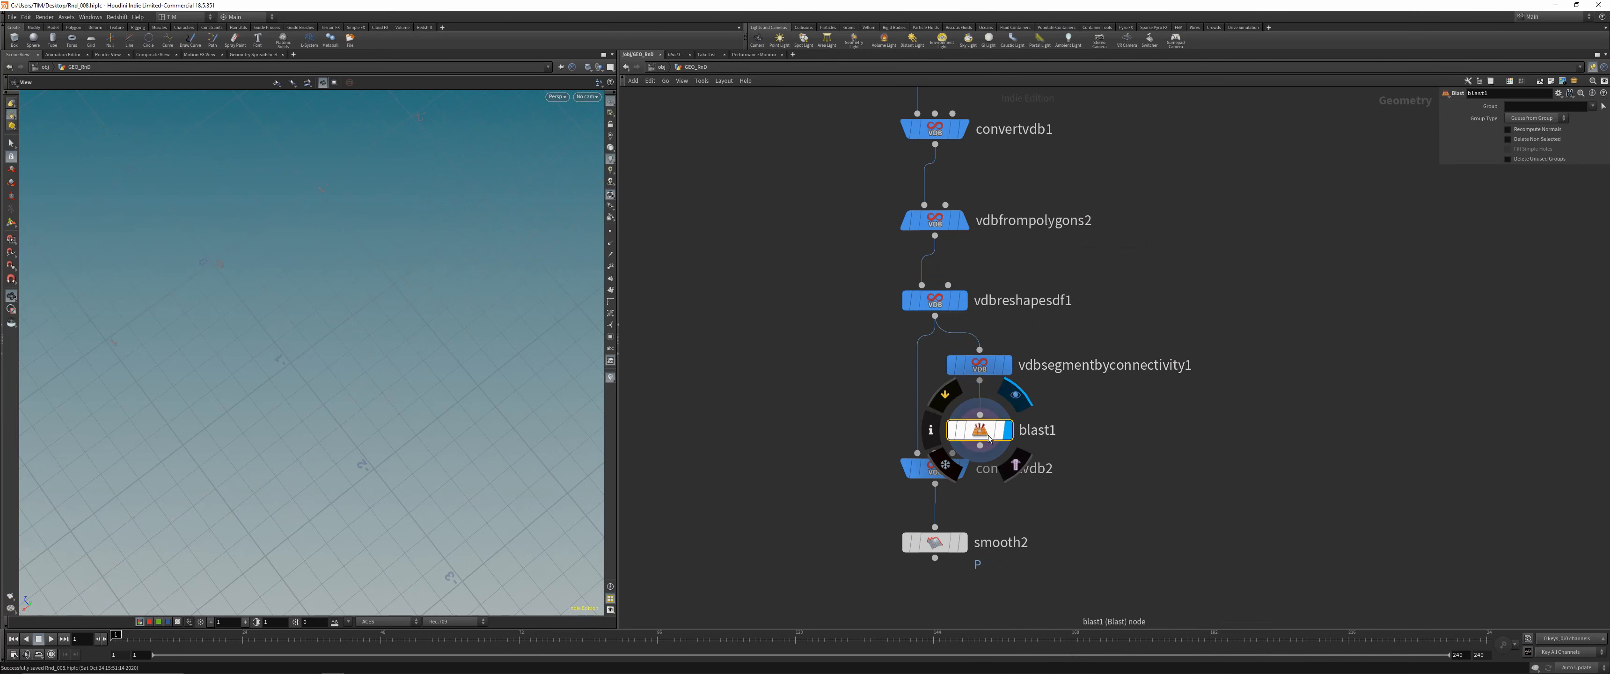
pyautogui.click(1593, 106)
pyautogui.click(1574, 116)
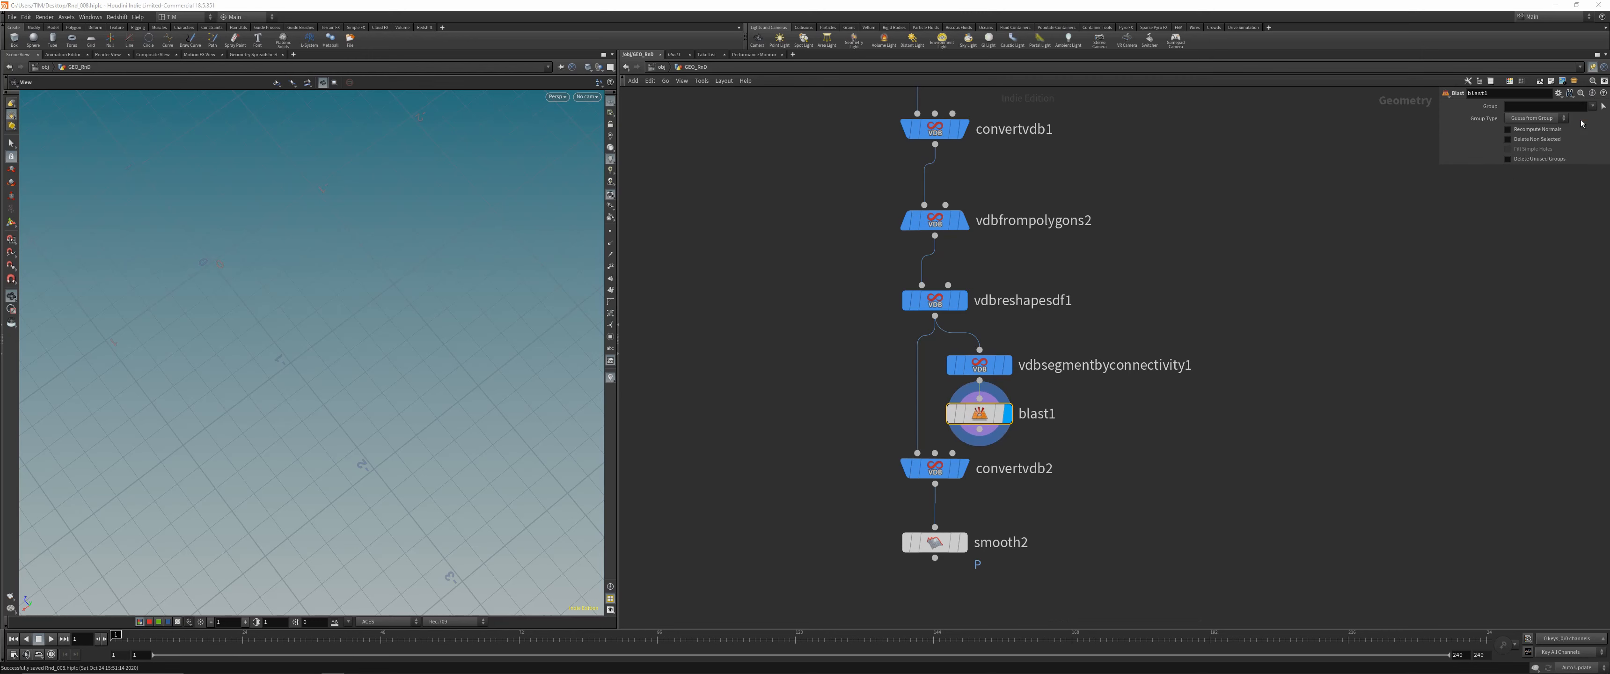
pyautogui.click(1529, 139)
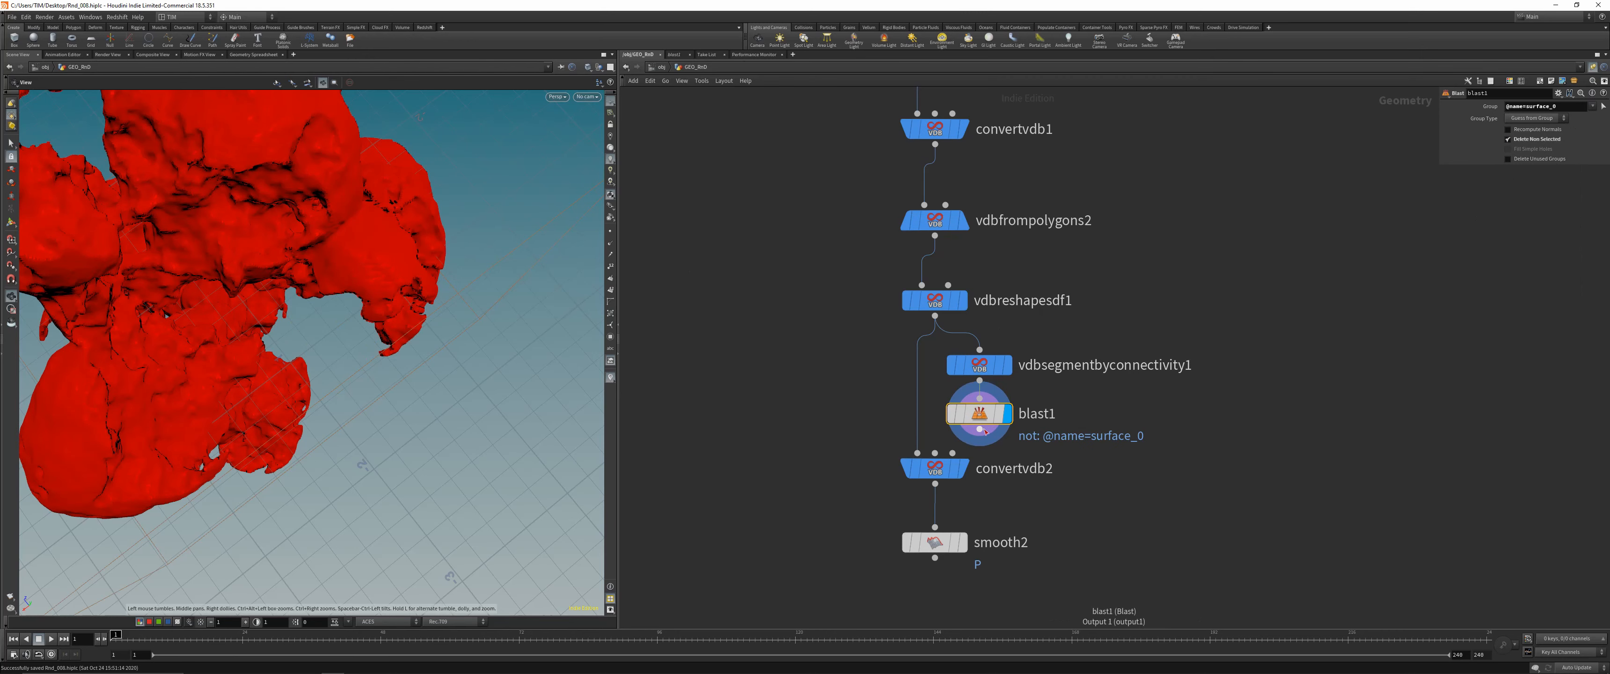
# Wire blast1 into convertvdb2, line up the lower node chain vertically and display smooth2
pyautogui.click(907, 451)
pyautogui.moveTo(979, 430); pyautogui.dragTo(917, 453)
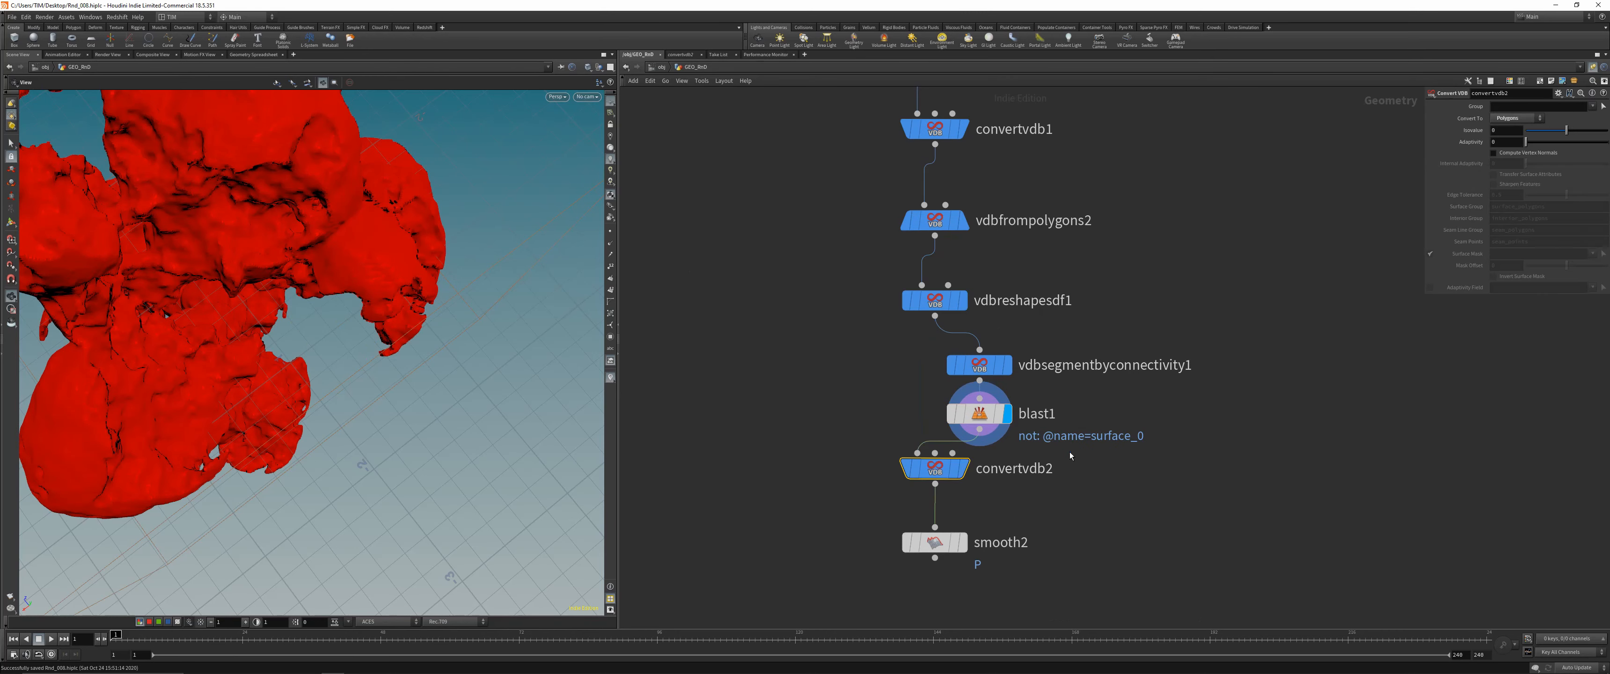
pyautogui.moveTo(802, 427); pyautogui.dragTo(938, 305)
pyautogui.scroll(-5, 922, 335)
pyautogui.click(826, 454)
pyautogui.hotkey('shift', 'l')
pyautogui.moveTo(826, 454); pyautogui.dragTo(890, 243)
pyautogui.click(887, 391)
pyautogui.scroll(5, 820, 371)
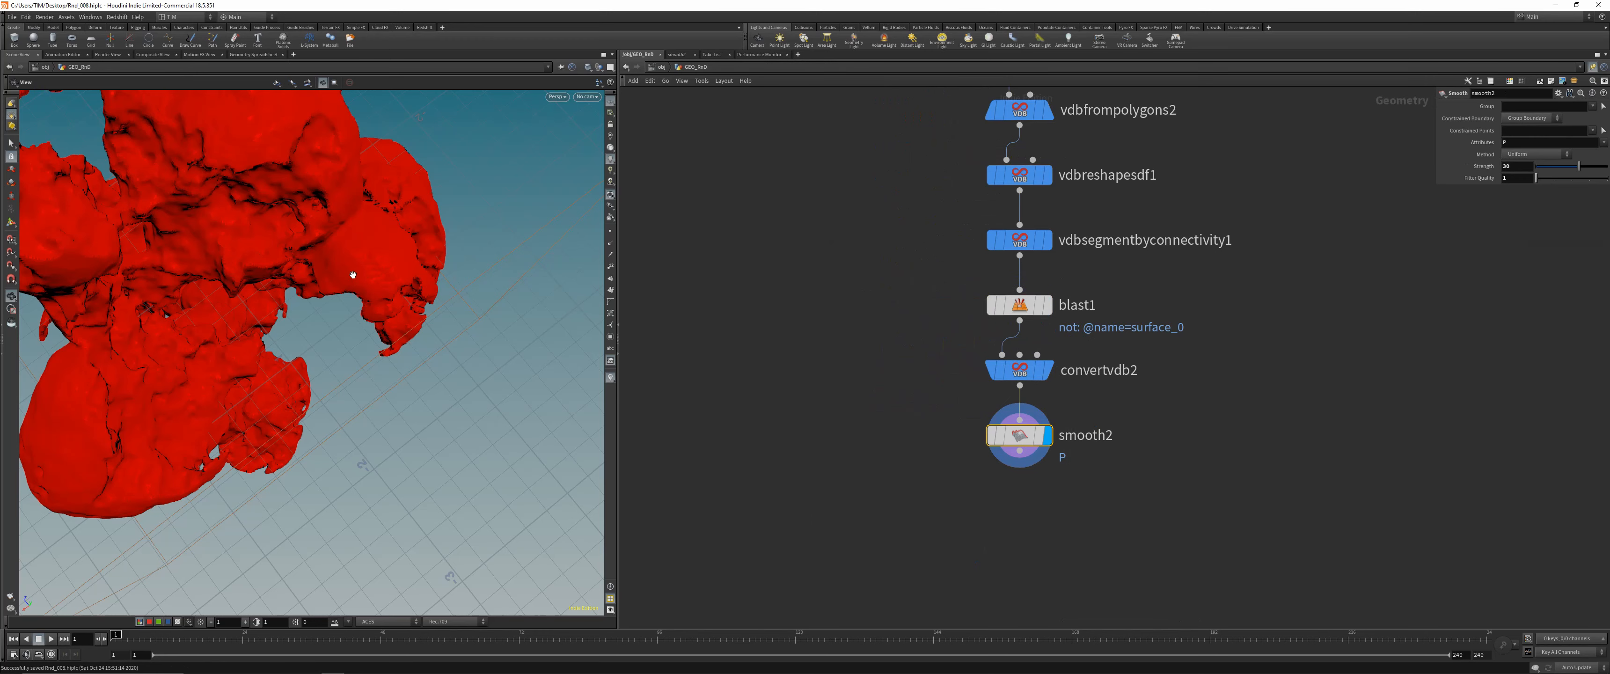
# Move smooth2 down and place a Color node in the gap below convertvdb2
pyautogui.moveTo(1023, 443); pyautogui.dragTo(1023, 493)
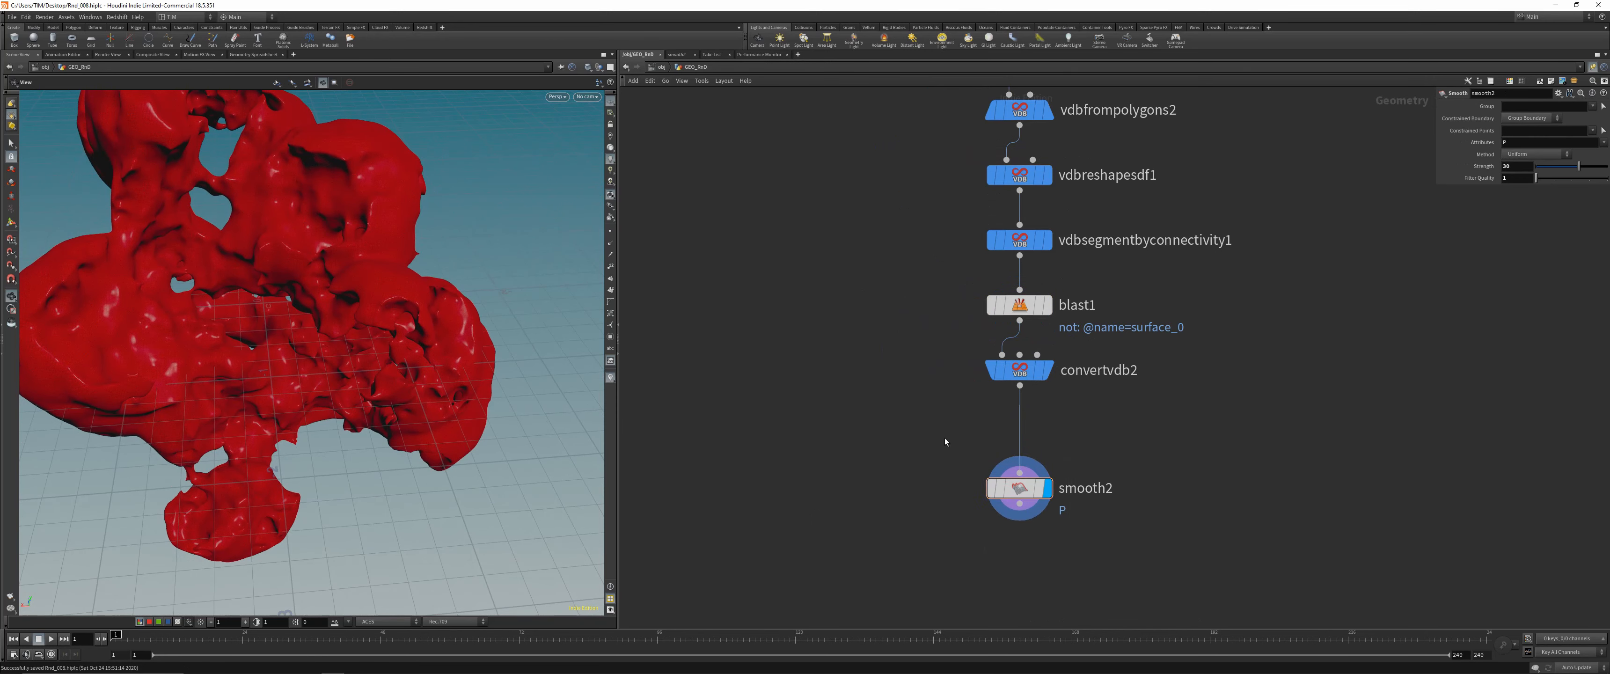
pyautogui.press('Tab')
pyautogui.write('copl')
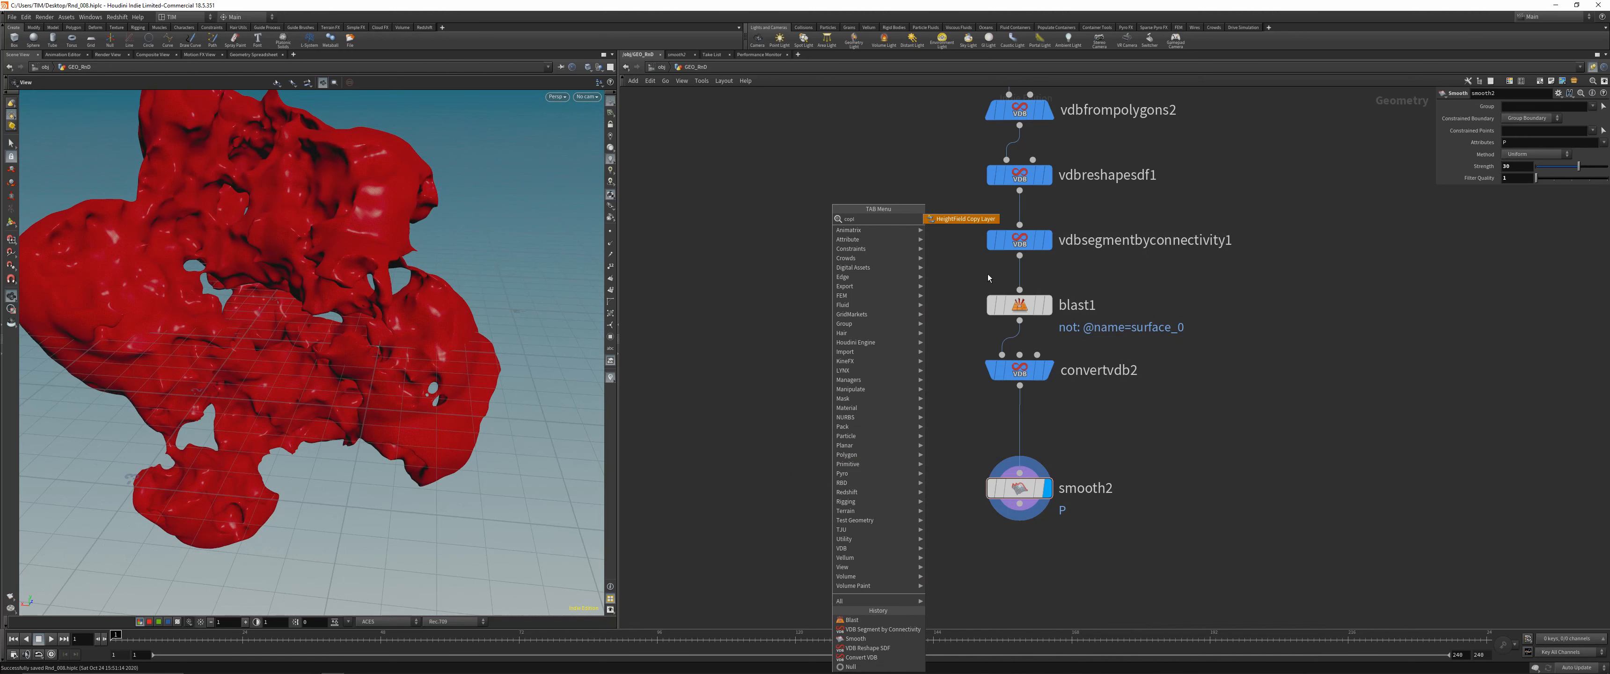
pyautogui.press('BackSpace')
pyautogui.press('BackSpace')
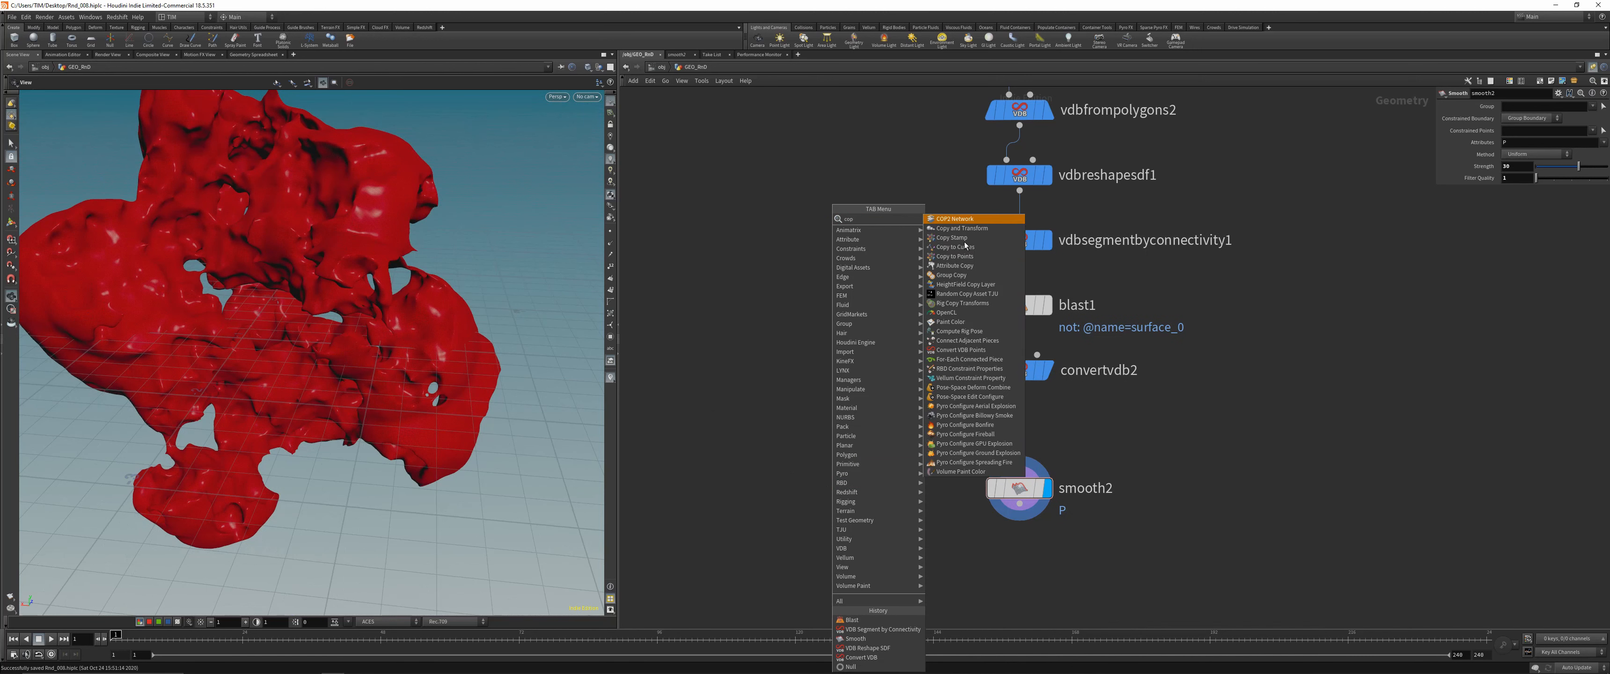
pyautogui.write('c')
pyautogui.press('BackSpace')
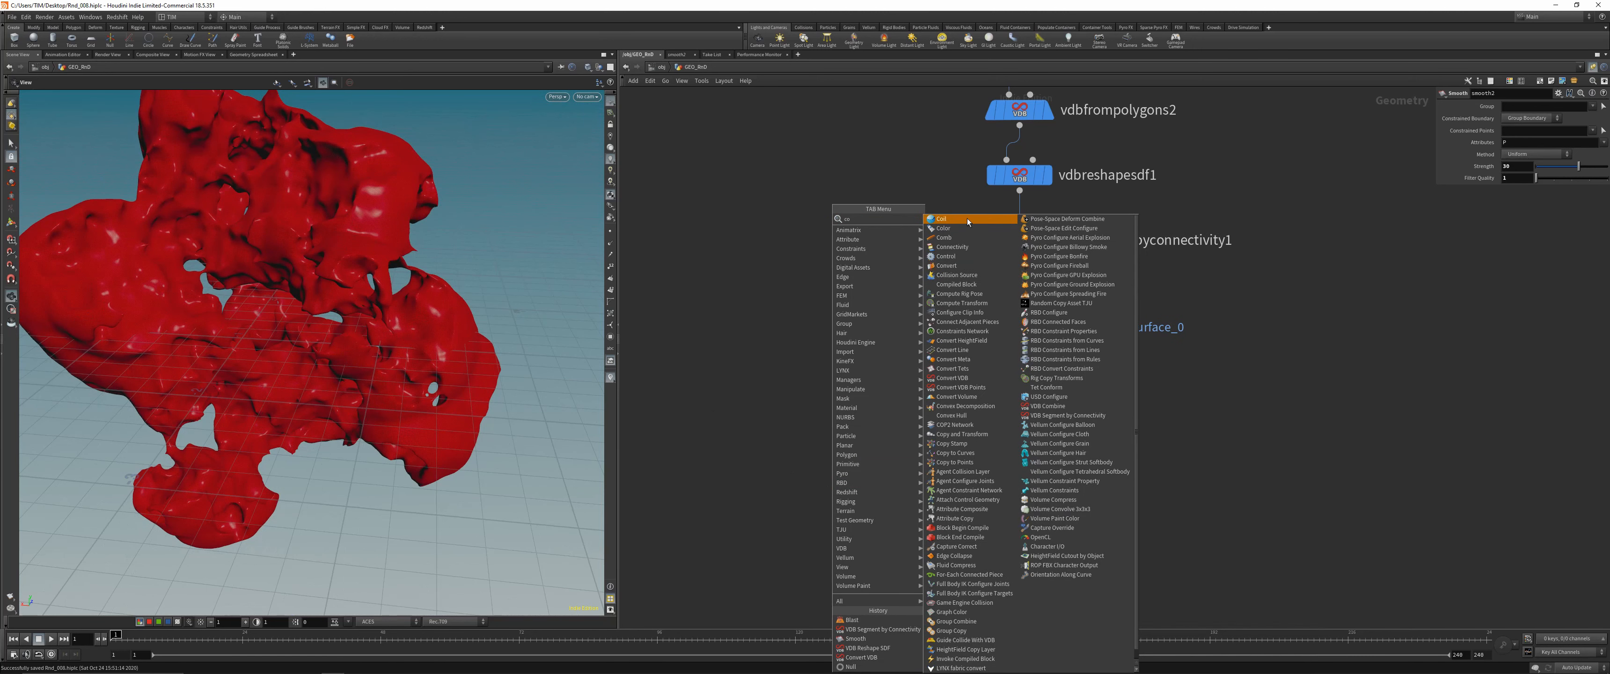
pyautogui.click(963, 231)
pyautogui.click(1020, 428)
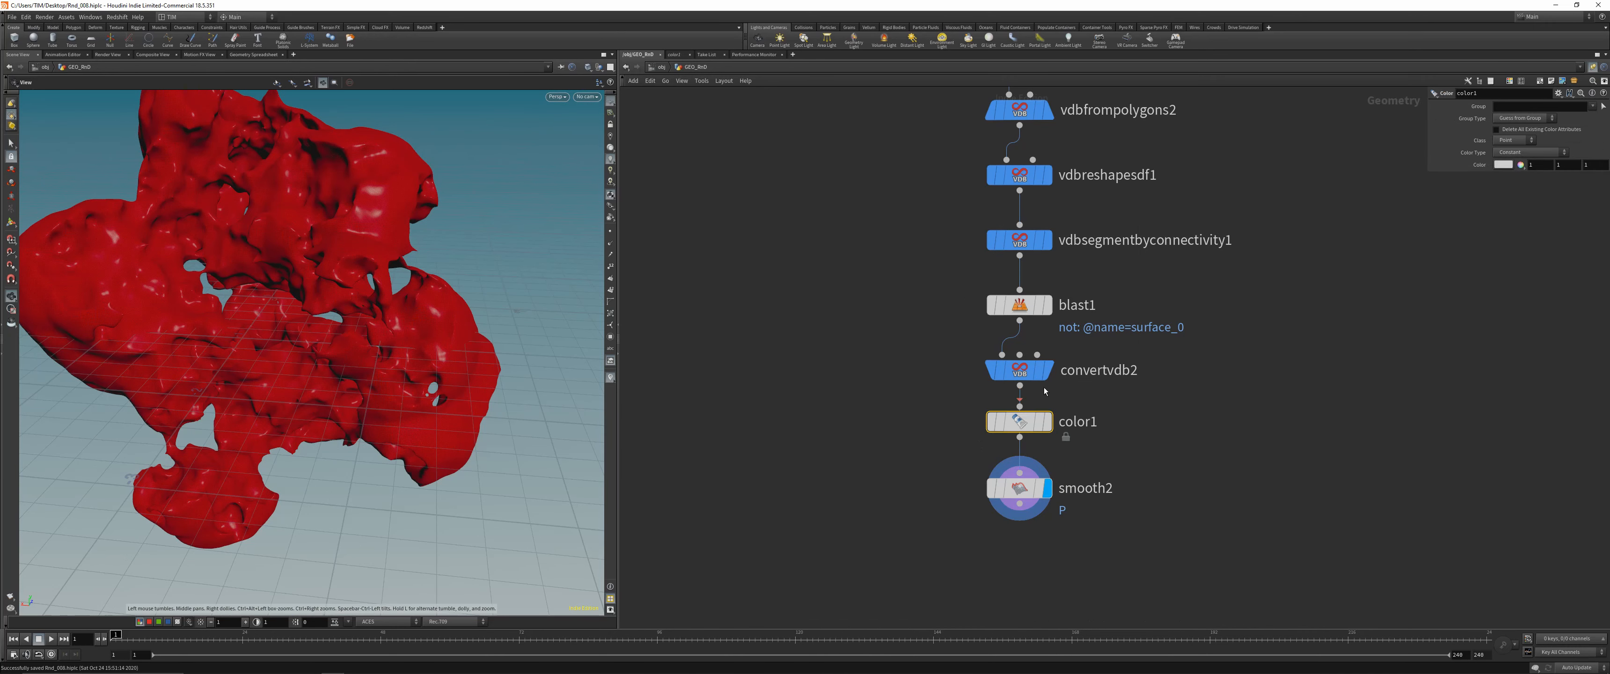
# Wire color1 between convertvdb2 and smooth2 to override the segment colour, keeping smooth2 displayed
pyautogui.click(1019, 386)
pyautogui.click(1019, 385)
pyautogui.moveTo(1020, 423)
pyautogui.mouseDown()
pyautogui.moveTo(1071, 421)
pyautogui.moveTo(999, 420)
pyautogui.moveTo(1015, 423)
pyautogui.mouseUp()
pyautogui.click(1069, 436)
pyautogui.click(1019, 473)
pyautogui.click(946, 430)
# Examine the smoothed mesh from several angles and distances, in shaded and wireframe display, along with the full node chain
pyautogui.moveTo(302, 242)
pyautogui.mouseDown()
pyautogui.moveTo(252, 277)
pyautogui.moveTo(281, 231)
pyautogui.moveTo(387, 256)
pyautogui.moveTo(470, 301)
pyautogui.moveTo(304, 380)
pyautogui.moveTo(284, 359)
pyautogui.moveTo(294, 338)
pyautogui.mouseUp()
pyautogui.press('w')
pyautogui.press('w')
pyautogui.press('h')
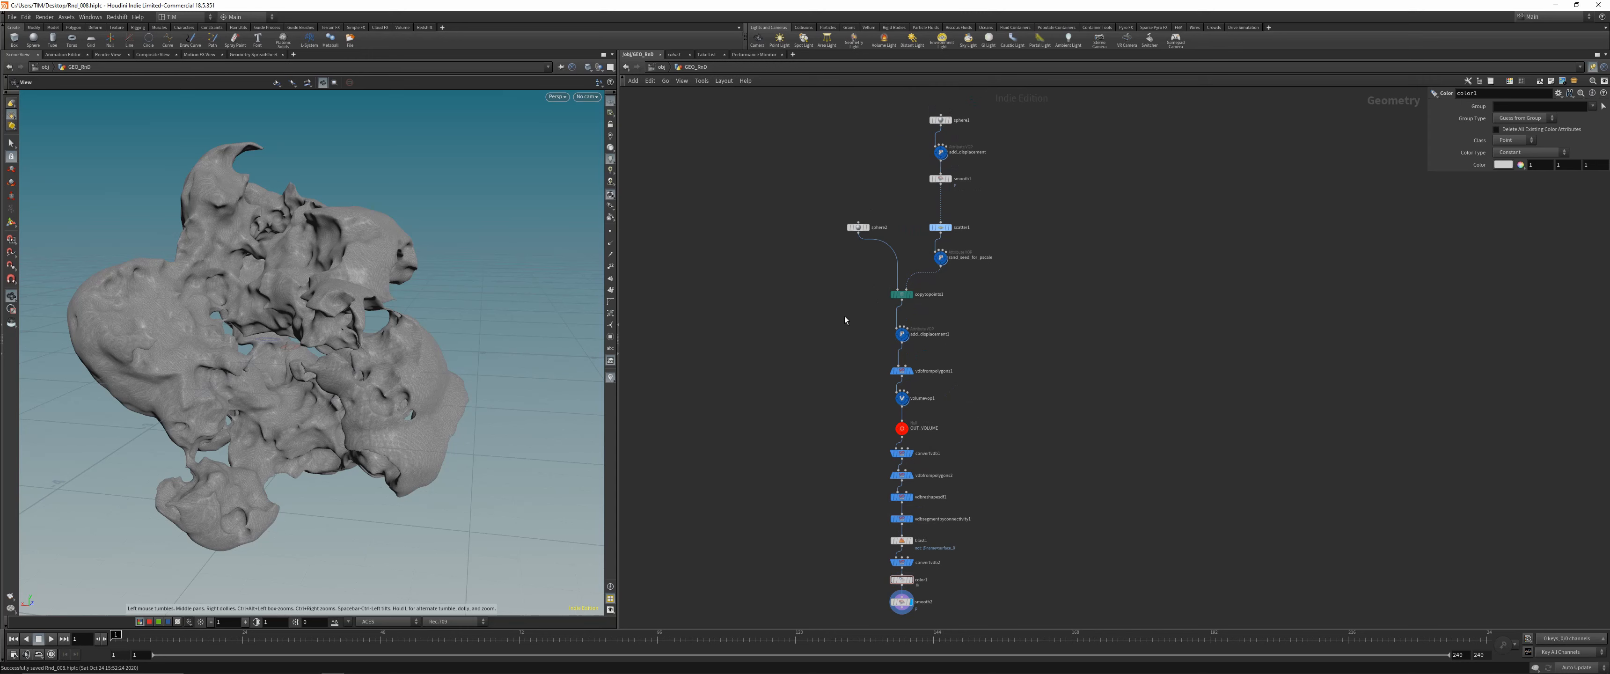
pyautogui.moveTo(316, 346)
pyautogui.mouseDown()
pyautogui.moveTo(411, 306)
pyautogui.moveTo(365, 320)
pyautogui.mouseUp()
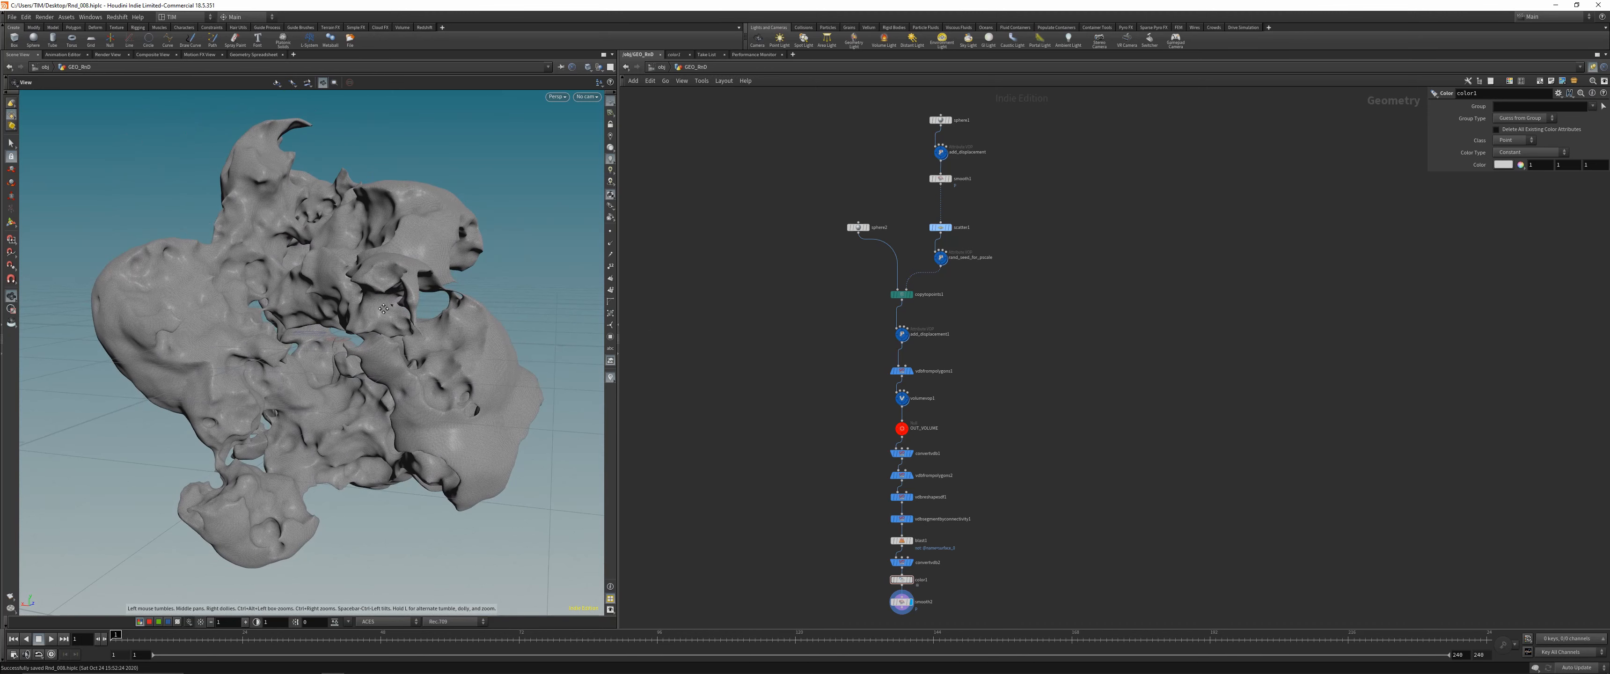
pyautogui.moveTo(383, 308); pyautogui.dragTo(349, 210)
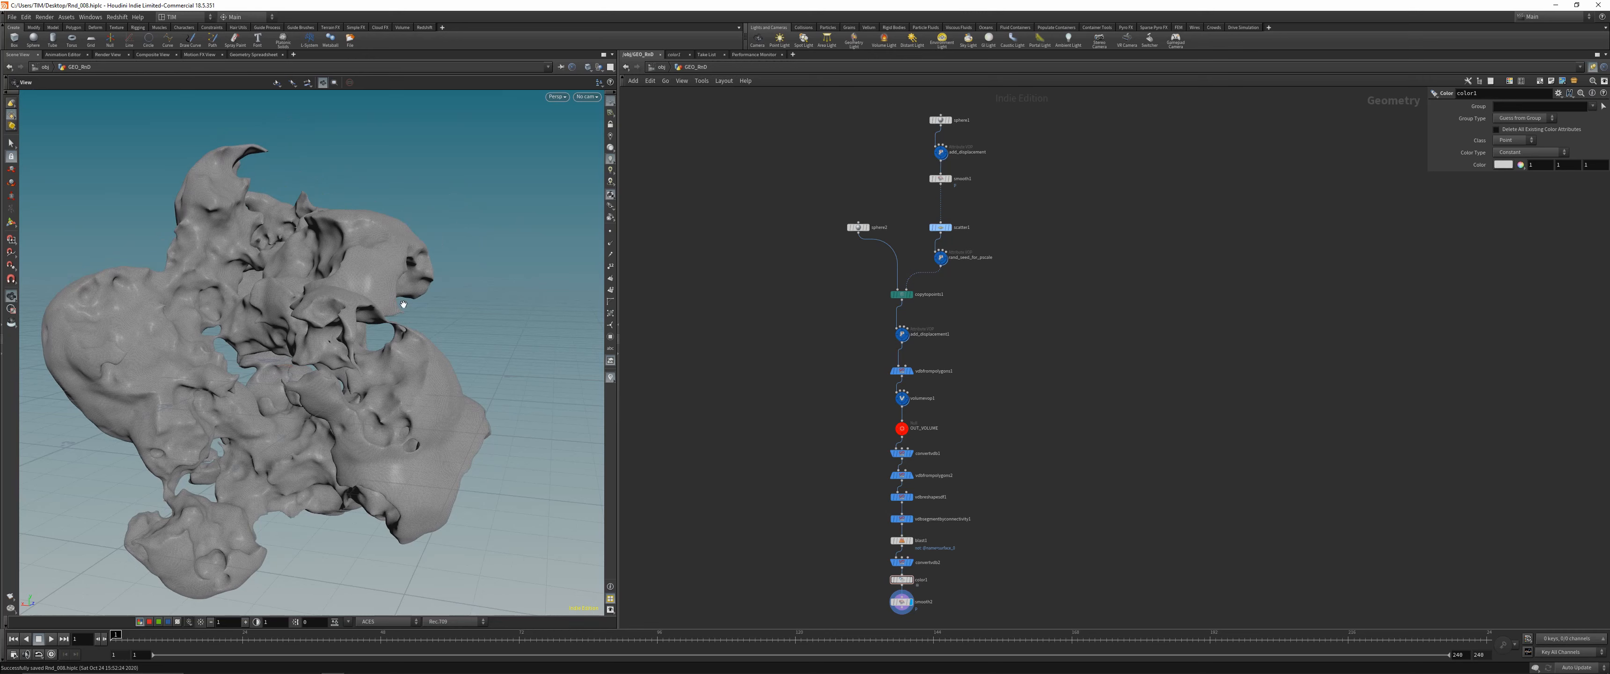
pyautogui.moveTo(403, 304); pyautogui.dragTo(426, 351)
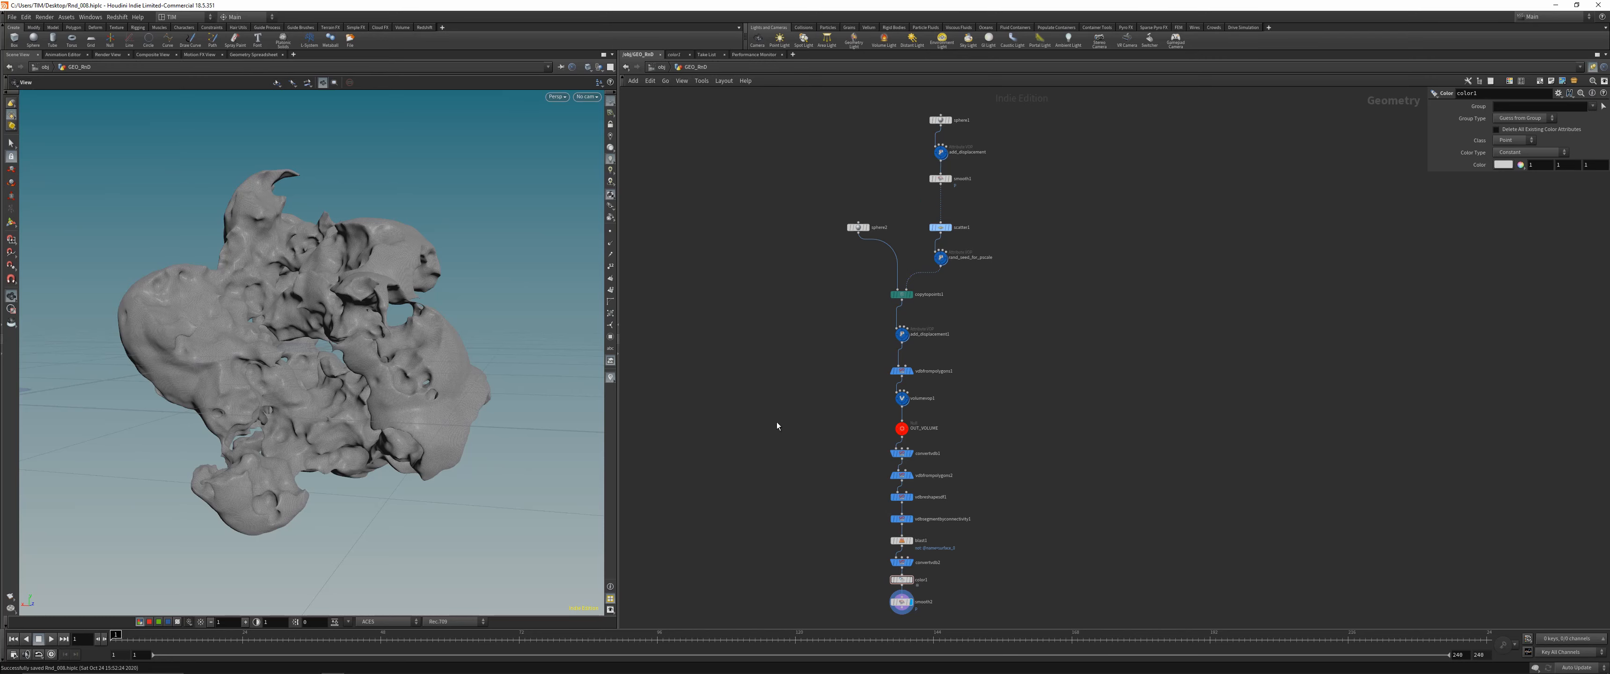
pyautogui.scroll(3, 826, 511)
pyautogui.moveTo(830, 532); pyautogui.dragTo(768, 263, button='middle')
pyautogui.moveTo(318, 297); pyautogui.dragTo(369, 374)
pyautogui.moveTo(368, 375); pyautogui.dragTo(319, 300, button='right')
pyautogui.moveTo(319, 300); pyautogui.dragTo(375, 275)
pyautogui.moveTo(375, 275); pyautogui.dragTo(437, 335, button='right')
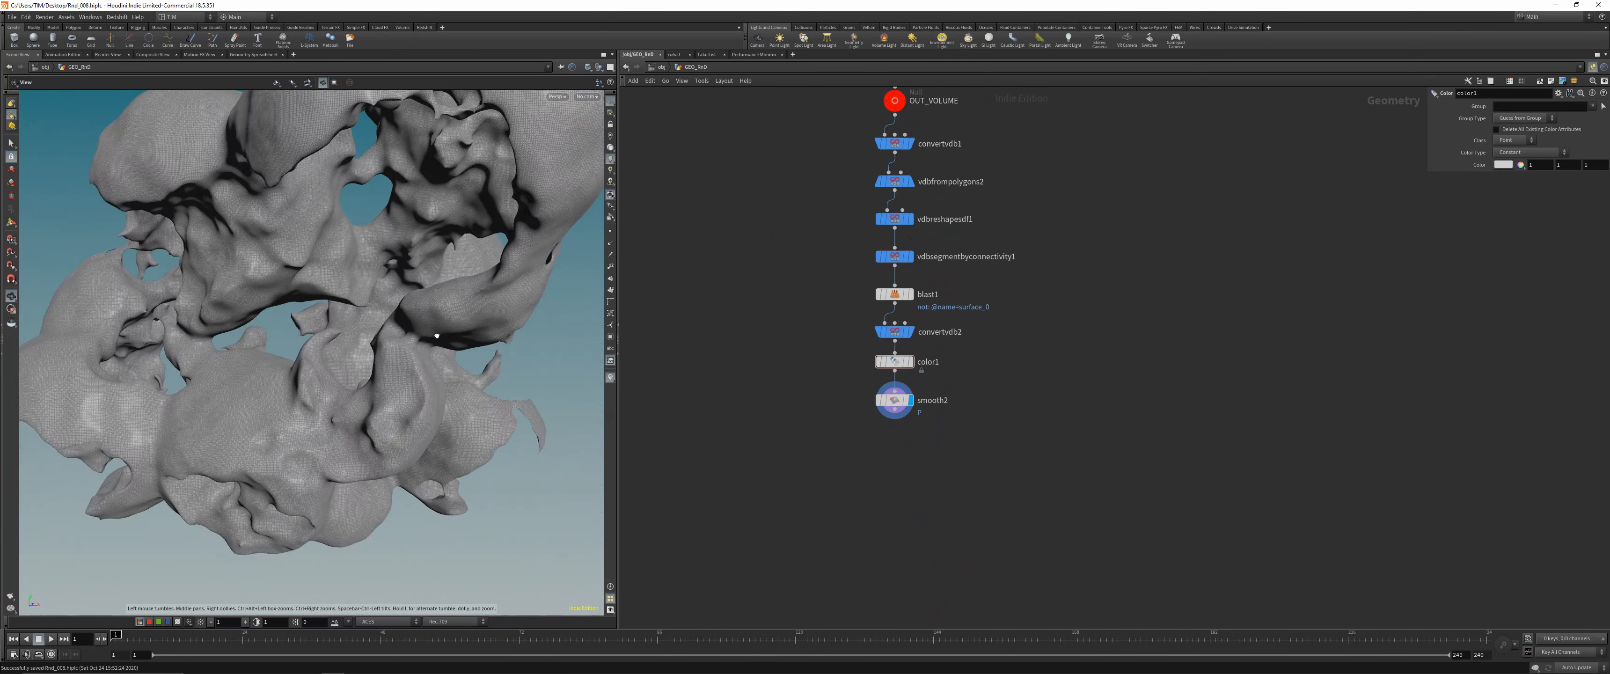
pyautogui.moveTo(437, 335); pyautogui.dragTo(431, 375)
pyautogui.moveTo(431, 375); pyautogui.dragTo(351, 313, button='right')
pyautogui.moveTo(350, 313)
pyautogui.mouseDown()
pyautogui.moveTo(216, 361)
pyautogui.moveTo(294, 369)
pyautogui.moveTo(319, 457)
pyautogui.moveTo(275, 363)
pyautogui.moveTo(337, 365)
pyautogui.mouseUp()
pyautogui.press('w')
pyautogui.press('w')
pyautogui.moveTo(337, 366); pyautogui.dragTo(400, 425, button='right')
pyautogui.middleClick(893, 400)
# Add a Null node below smooth2 and connect it to smooth2's output
pyautogui.moveTo(805, 447); pyautogui.dragTo(1053, 389, button='middle')
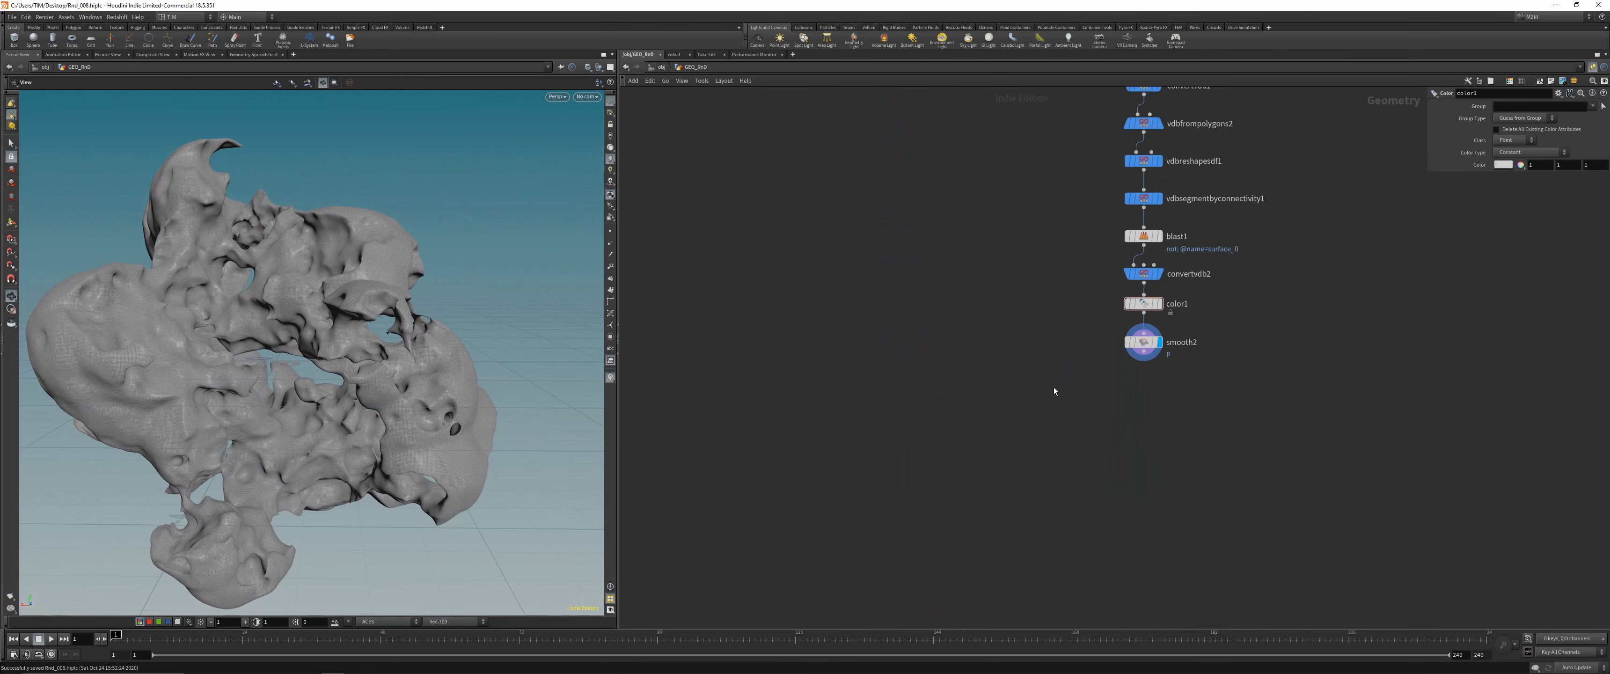
pyautogui.moveTo(1054, 388); pyautogui.dragTo(1258, 337)
pyautogui.moveTo(1069, 412); pyautogui.dragTo(850, 428, button='middle')
pyautogui.moveTo(850, 428); pyautogui.dragTo(892, 445, button='right')
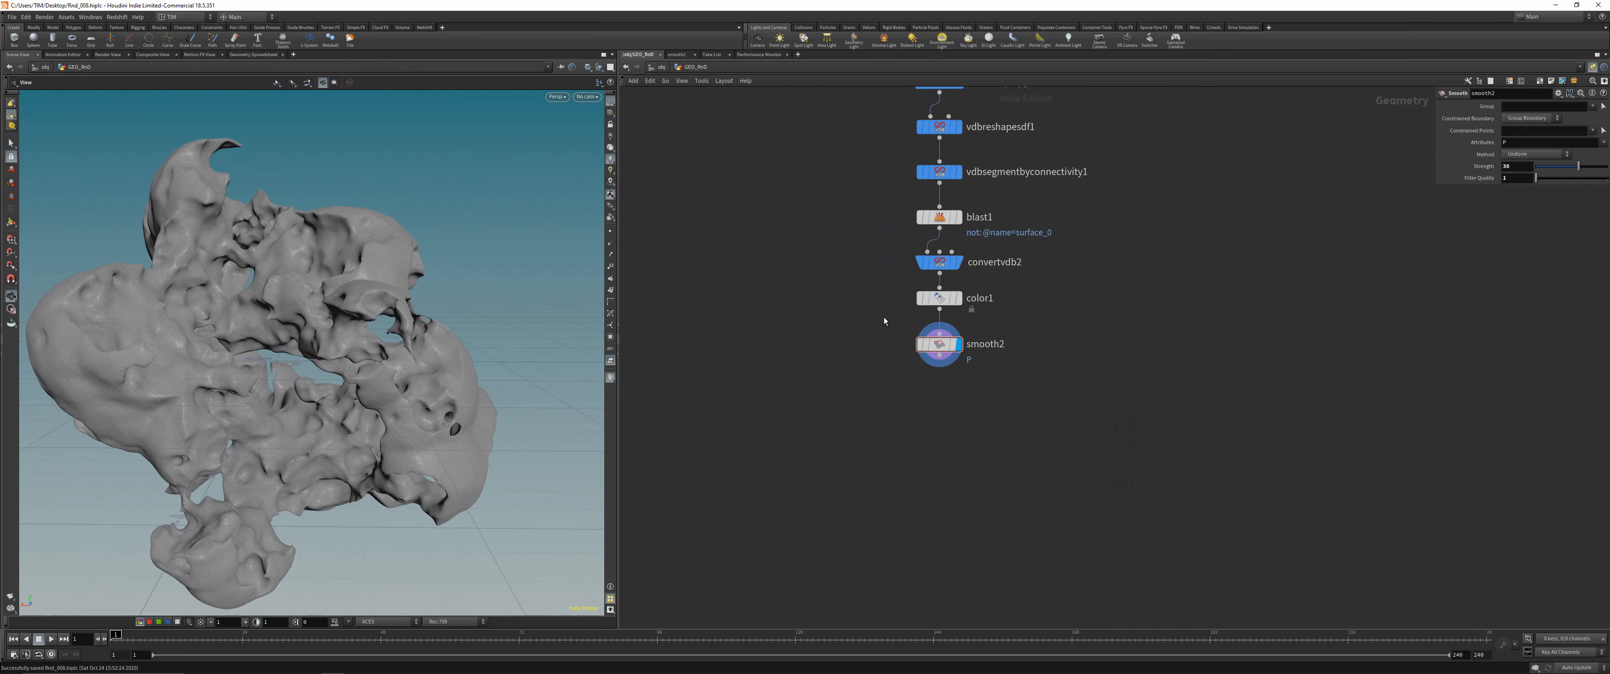
pyautogui.moveTo(885, 321); pyautogui.dragTo(818, 506, button='middle')
pyautogui.moveTo(819, 447); pyautogui.dragTo(811, 324, button='middle')
pyautogui.moveTo(811, 324); pyautogui.dragTo(840, 537, button='right')
pyautogui.press('Tab')
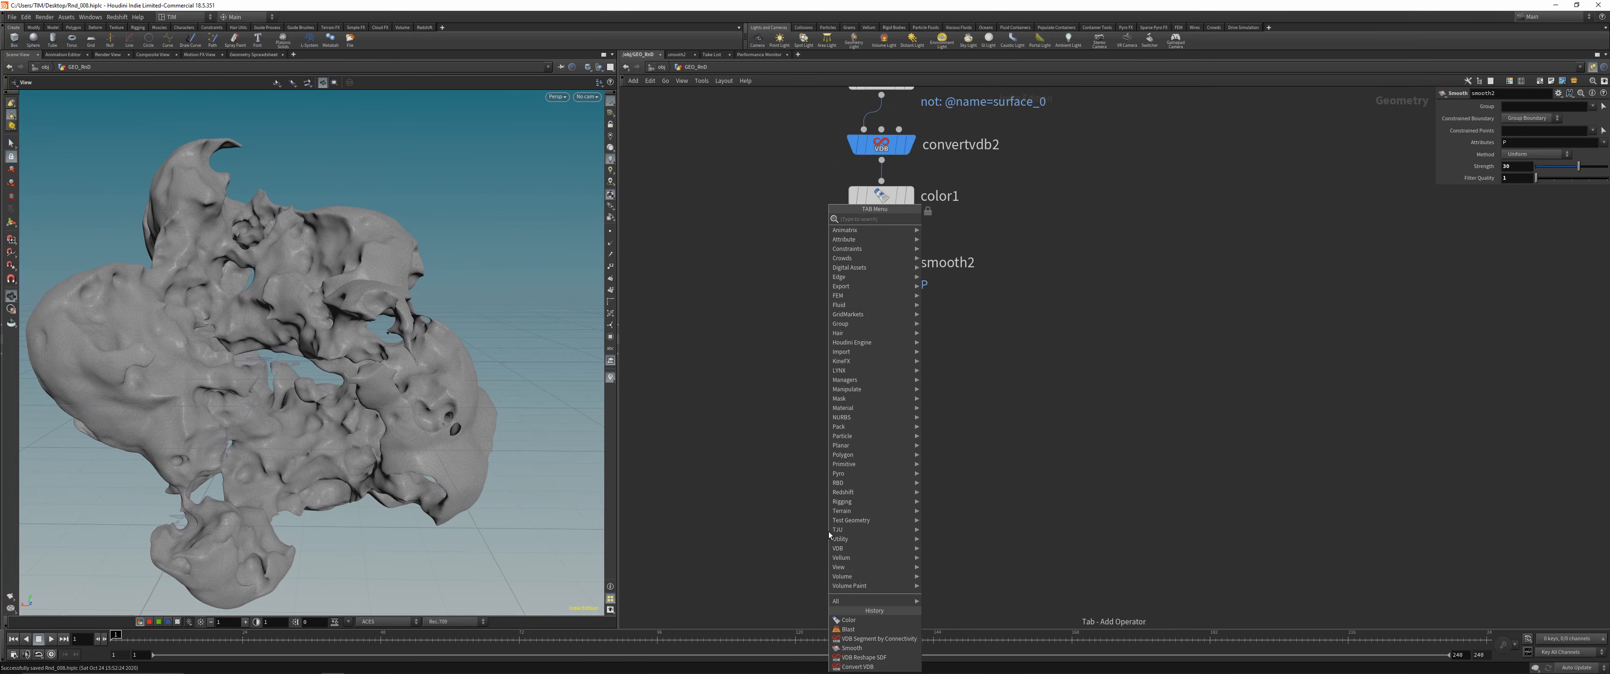
pyautogui.write('nul')
pyautogui.press('Return')
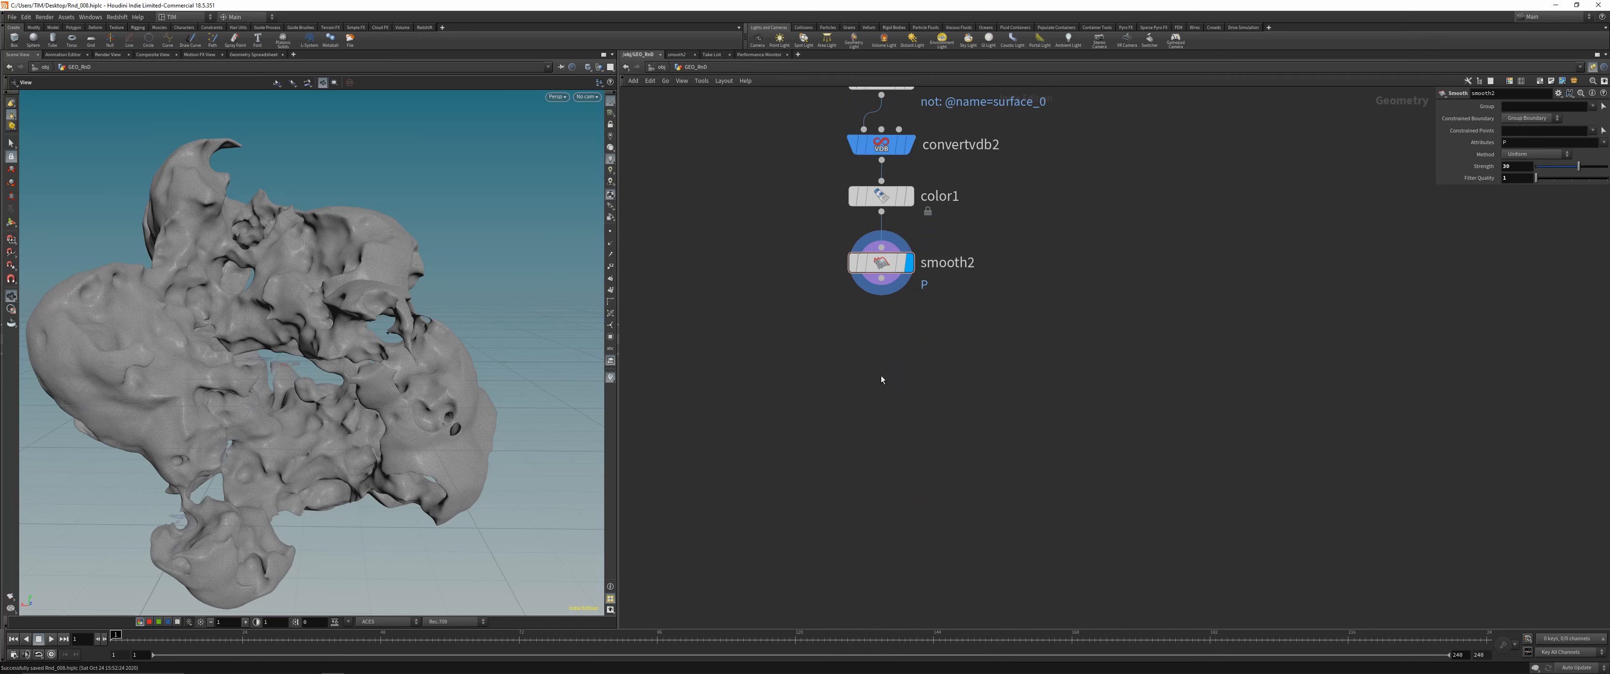
pyautogui.click(883, 370)
pyautogui.click(882, 365)
pyautogui.click(881, 279)
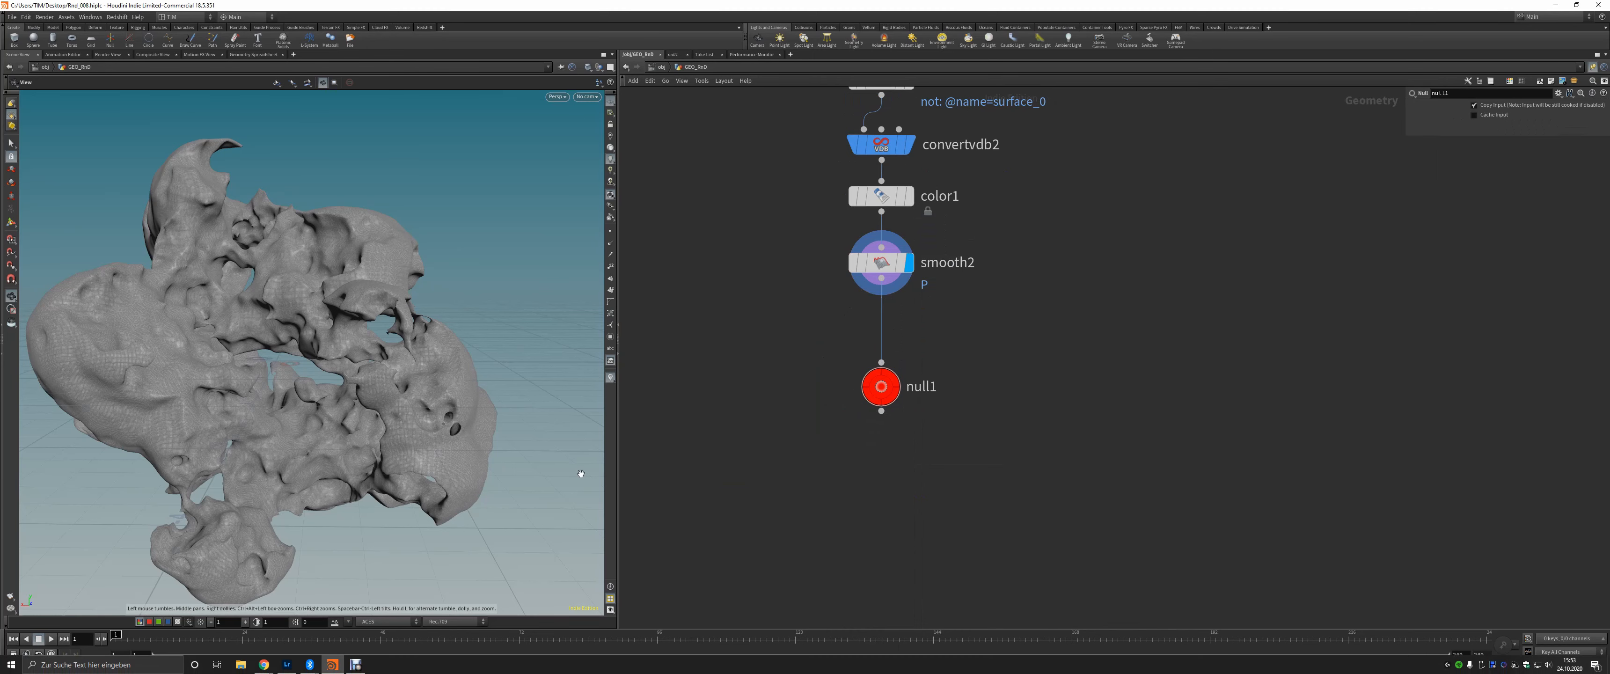
# Display the new Null node and rename it OUT_GEO
pyautogui.click(355, 664)
pyautogui.click(1435, 166)
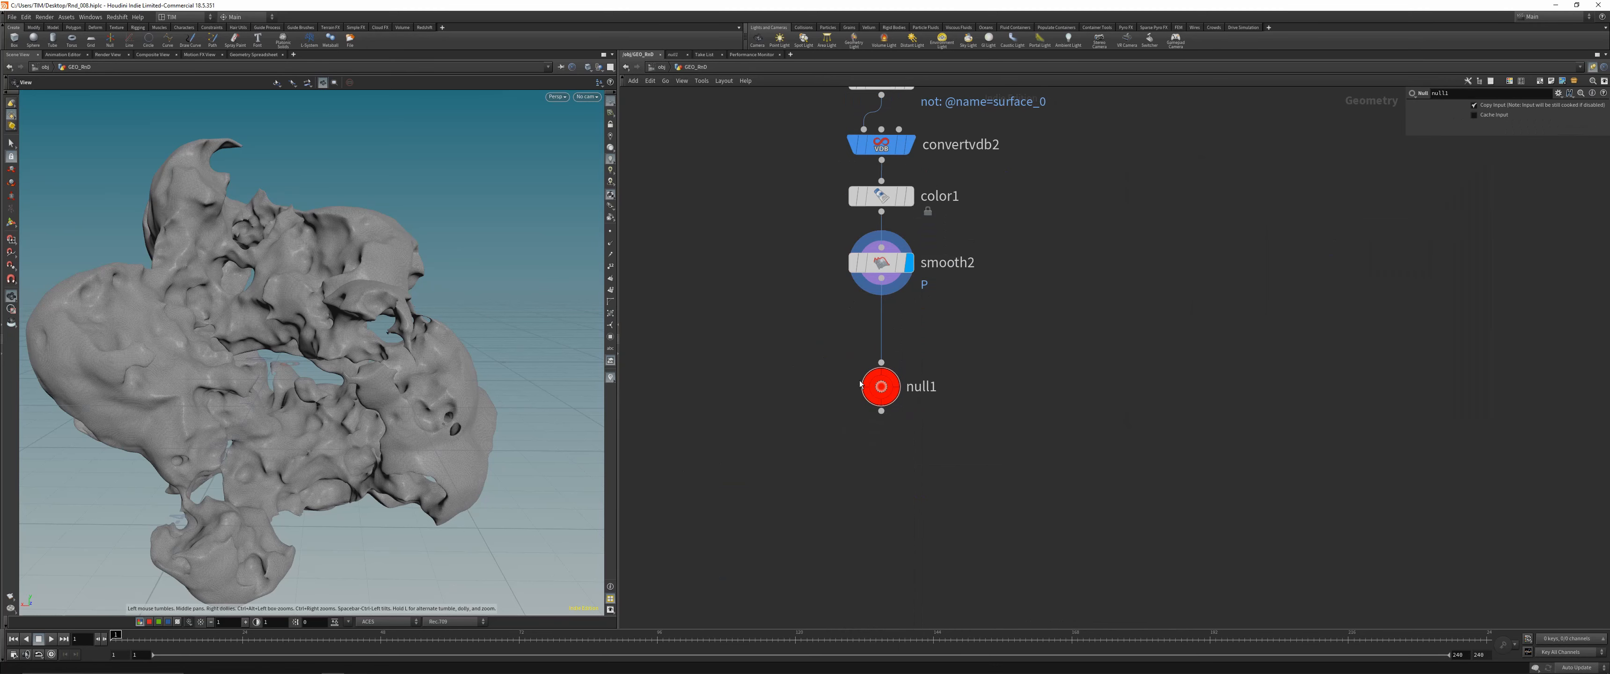
pyautogui.click(894, 378)
pyautogui.doubleClick(924, 387)
pyautogui.write('OUT_')
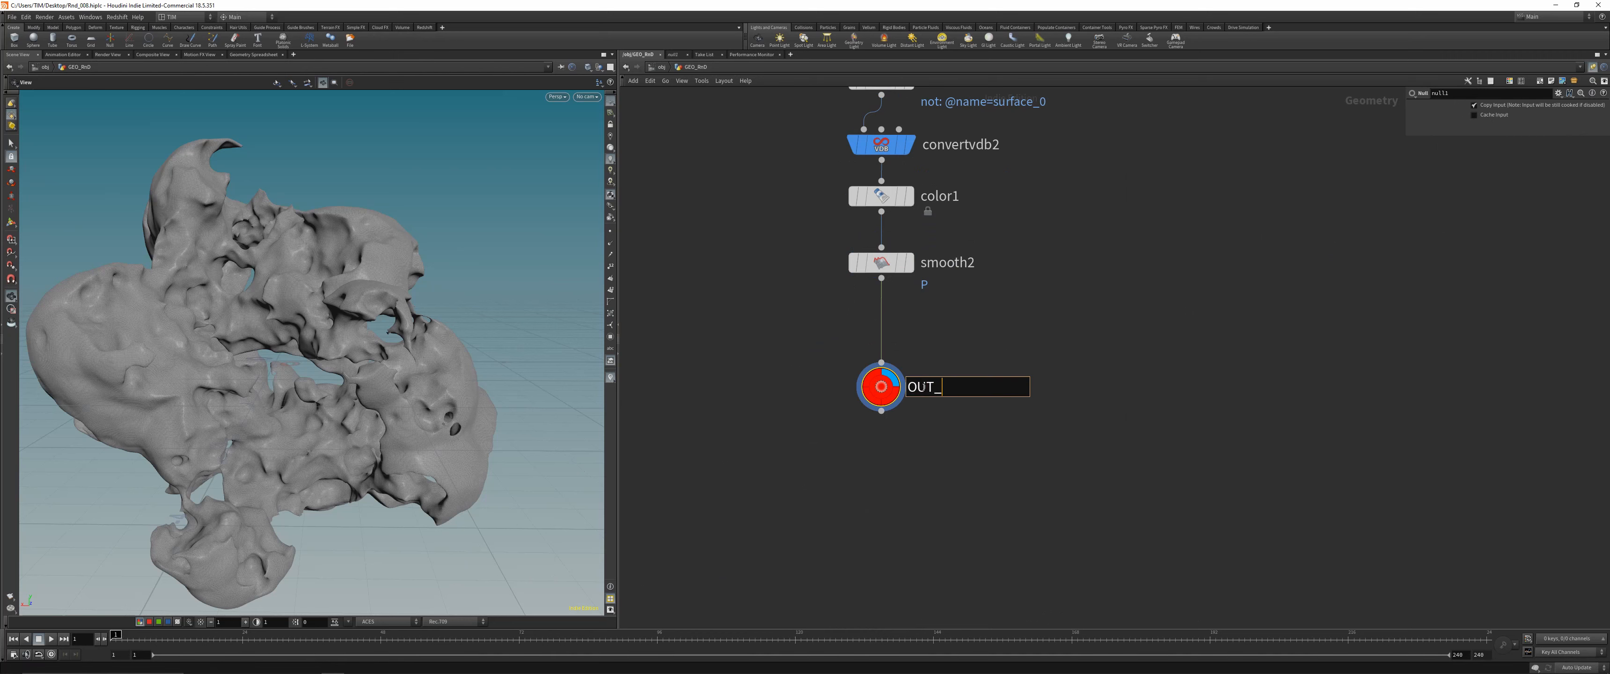
pyautogui.write('GEO')
pyautogui.press('Return')
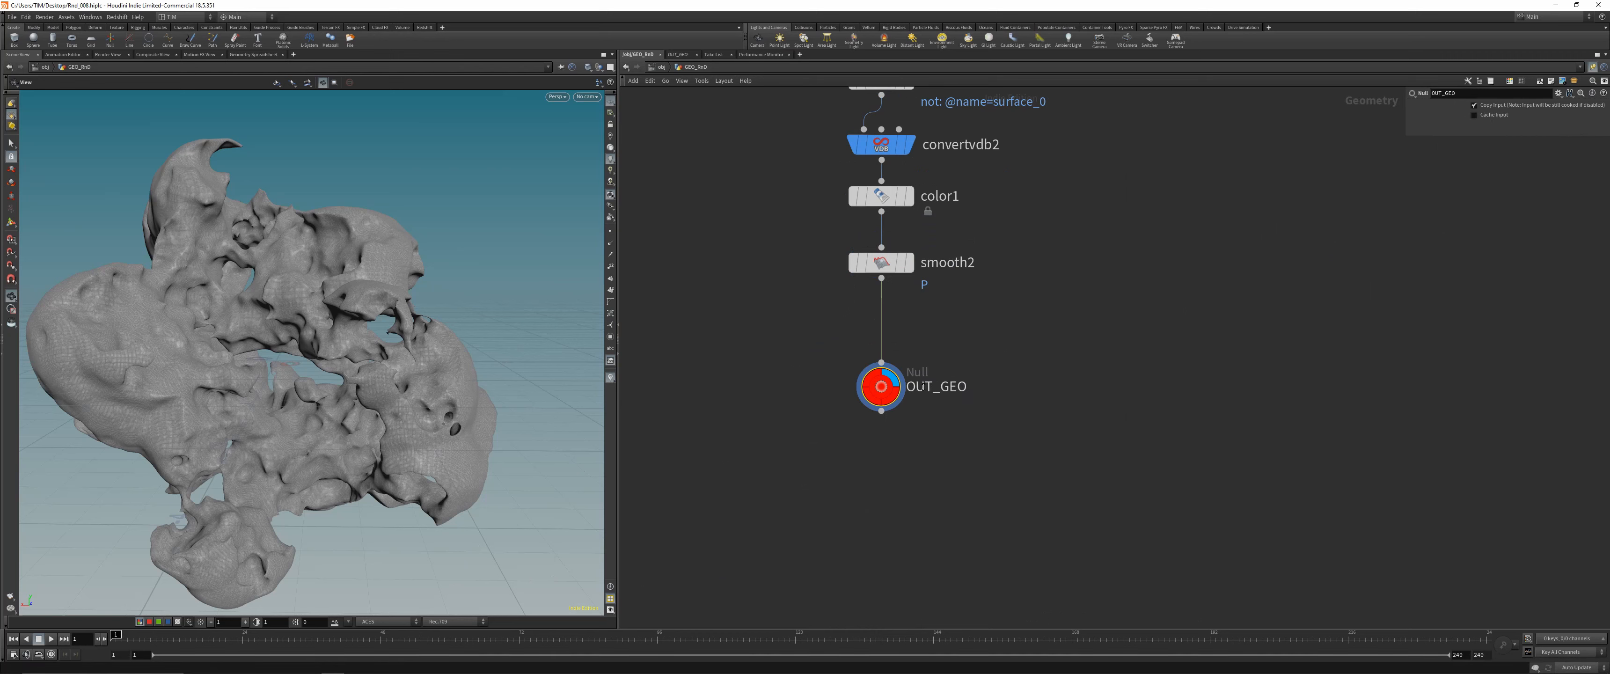
# Add a Material node directly below OUT_GEO, connected and displayed
pyautogui.press('Tab')
pyautogui.write('file')
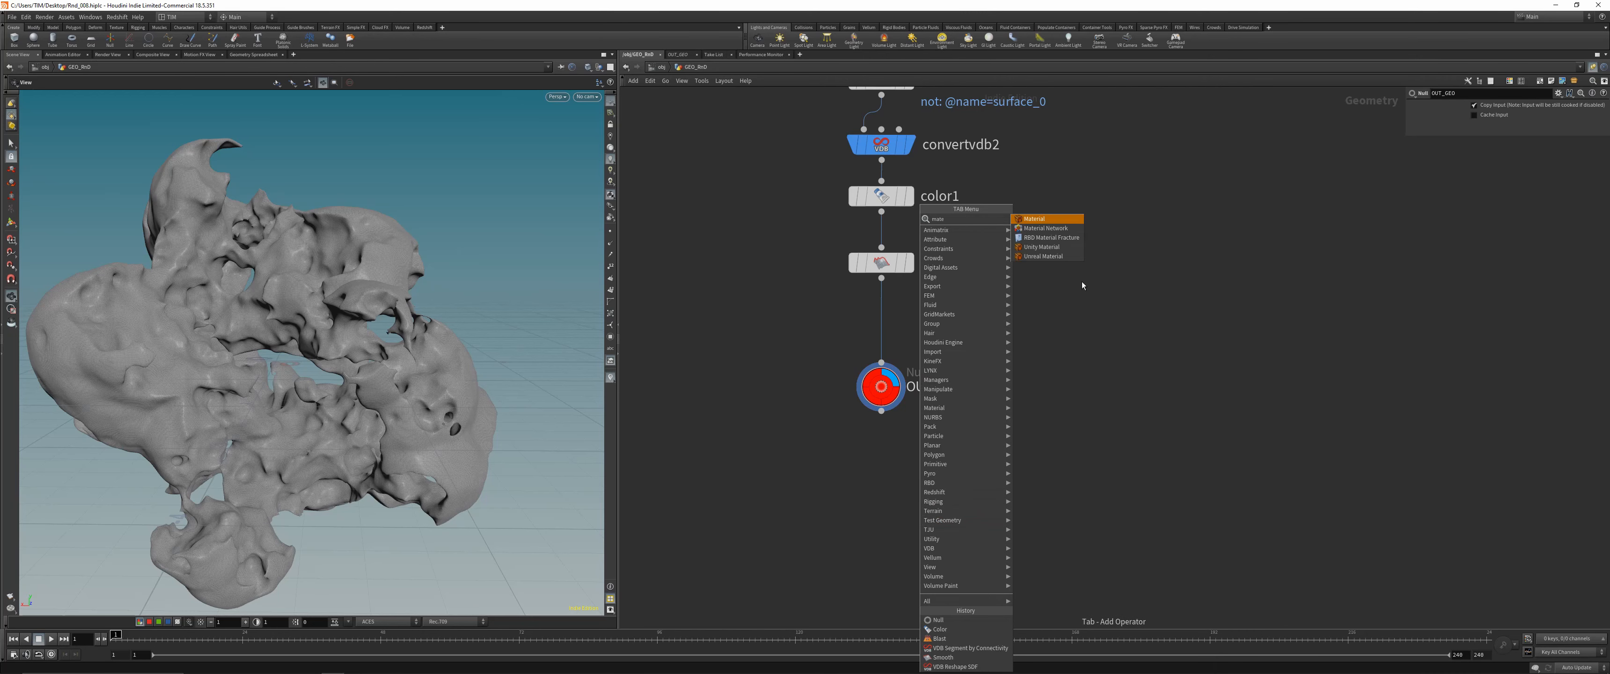
pyautogui.click(1042, 219)
pyautogui.click(883, 467)
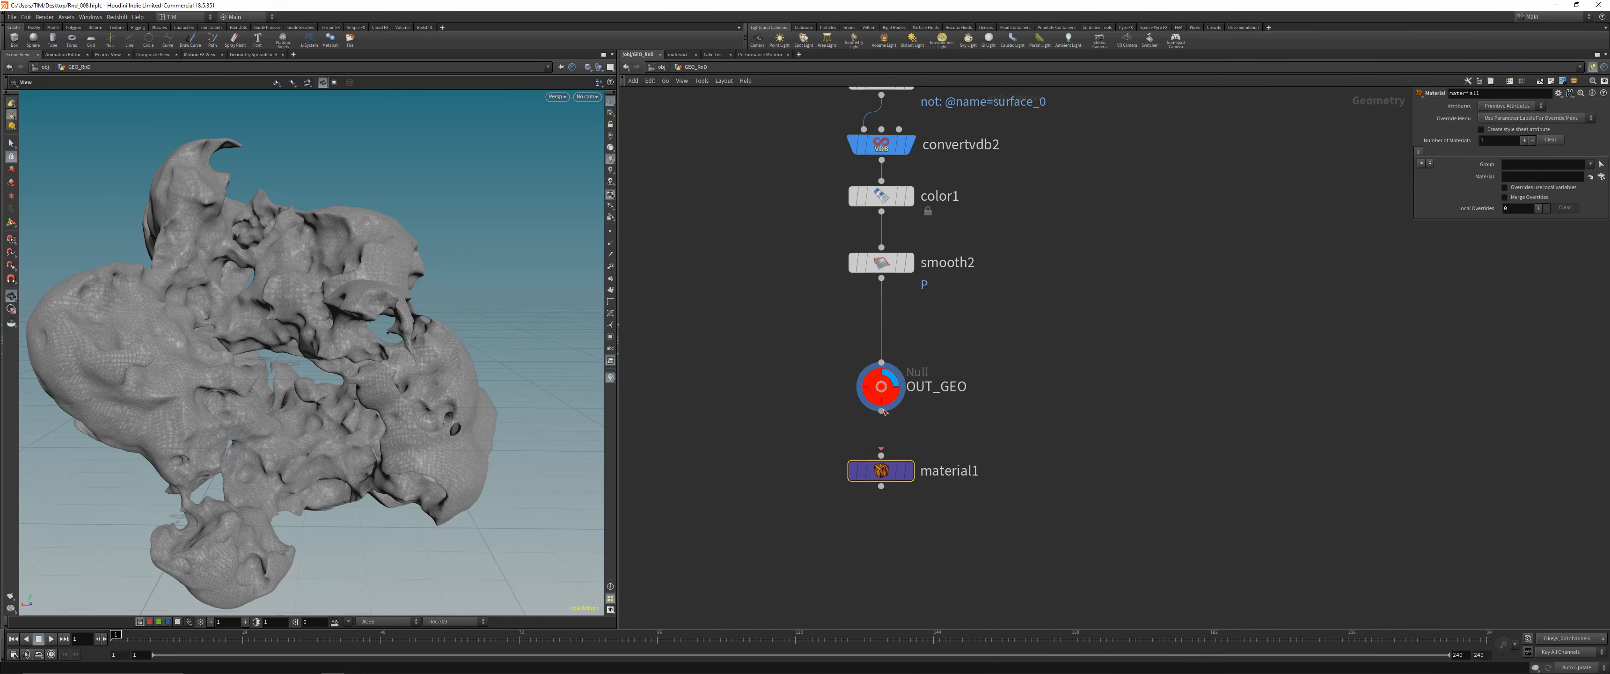
# Rename the Material node MAT_ and save the scene
pyautogui.doubleClick(955, 467)
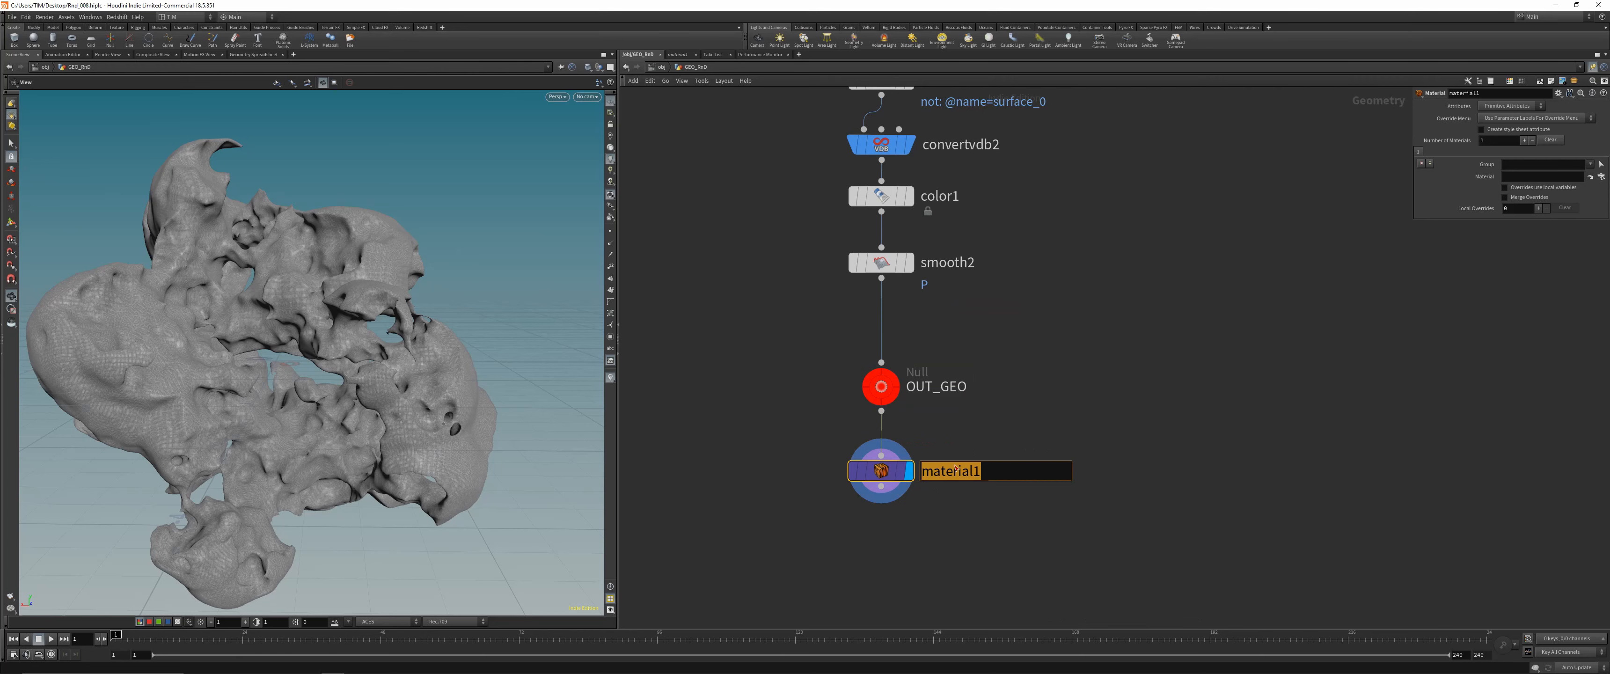
pyautogui.write('MAT_')
pyautogui.press('Return')
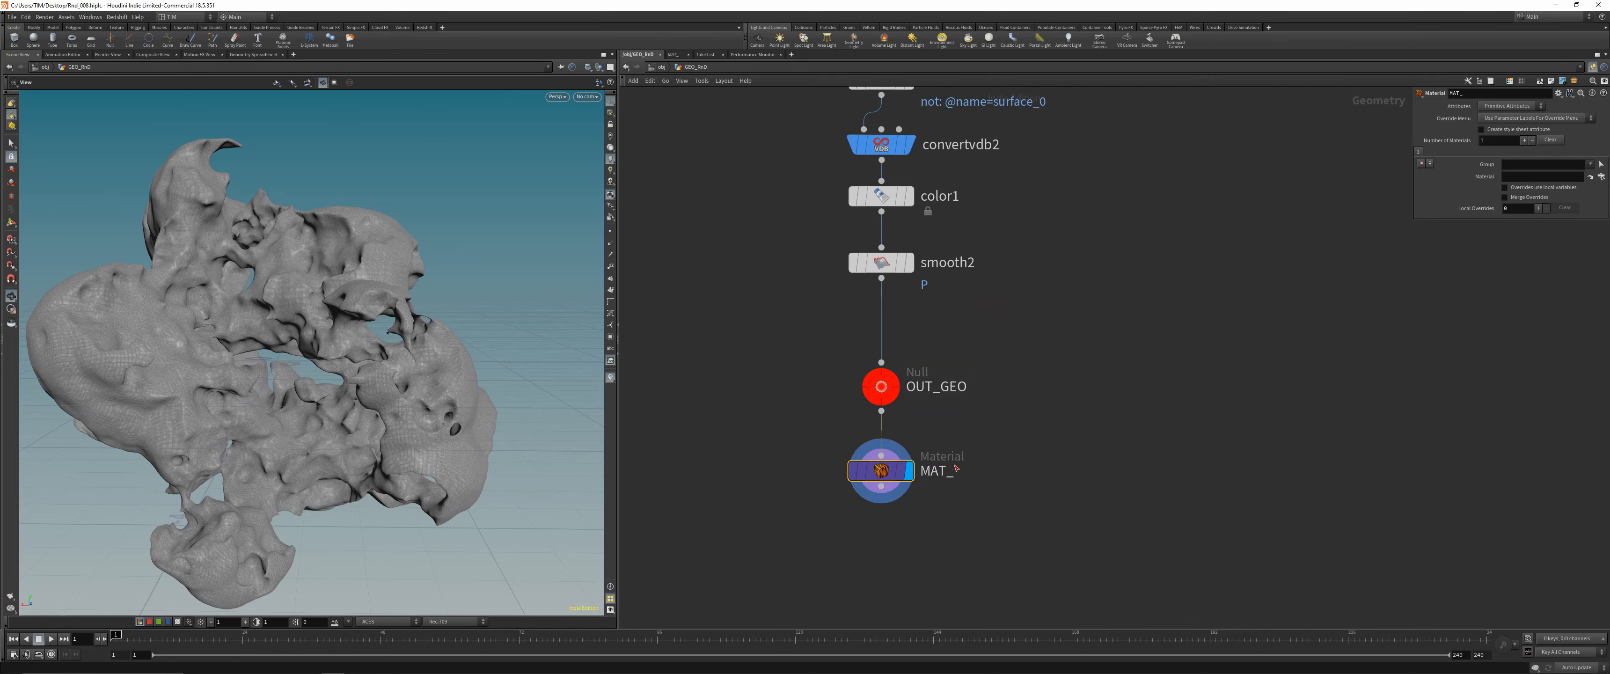
pyautogui.hotkey('ctrl', 's')
# Go up to the object level, frame the whole shape and create a new camera from the current view
pyautogui.press('u')
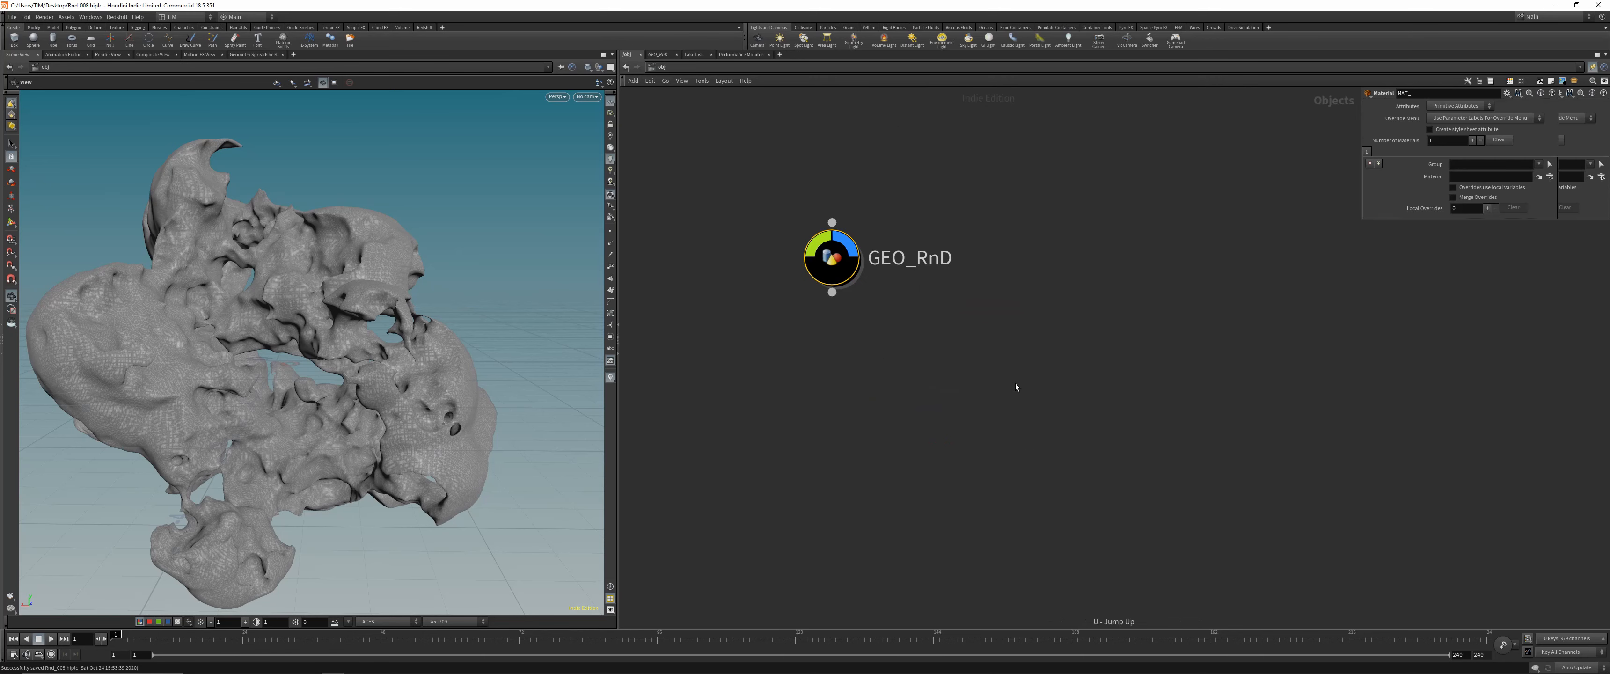
pyautogui.click(928, 381)
pyautogui.moveTo(431, 325); pyautogui.dragTo(350, 350)
pyautogui.scroll(-2, 351, 350)
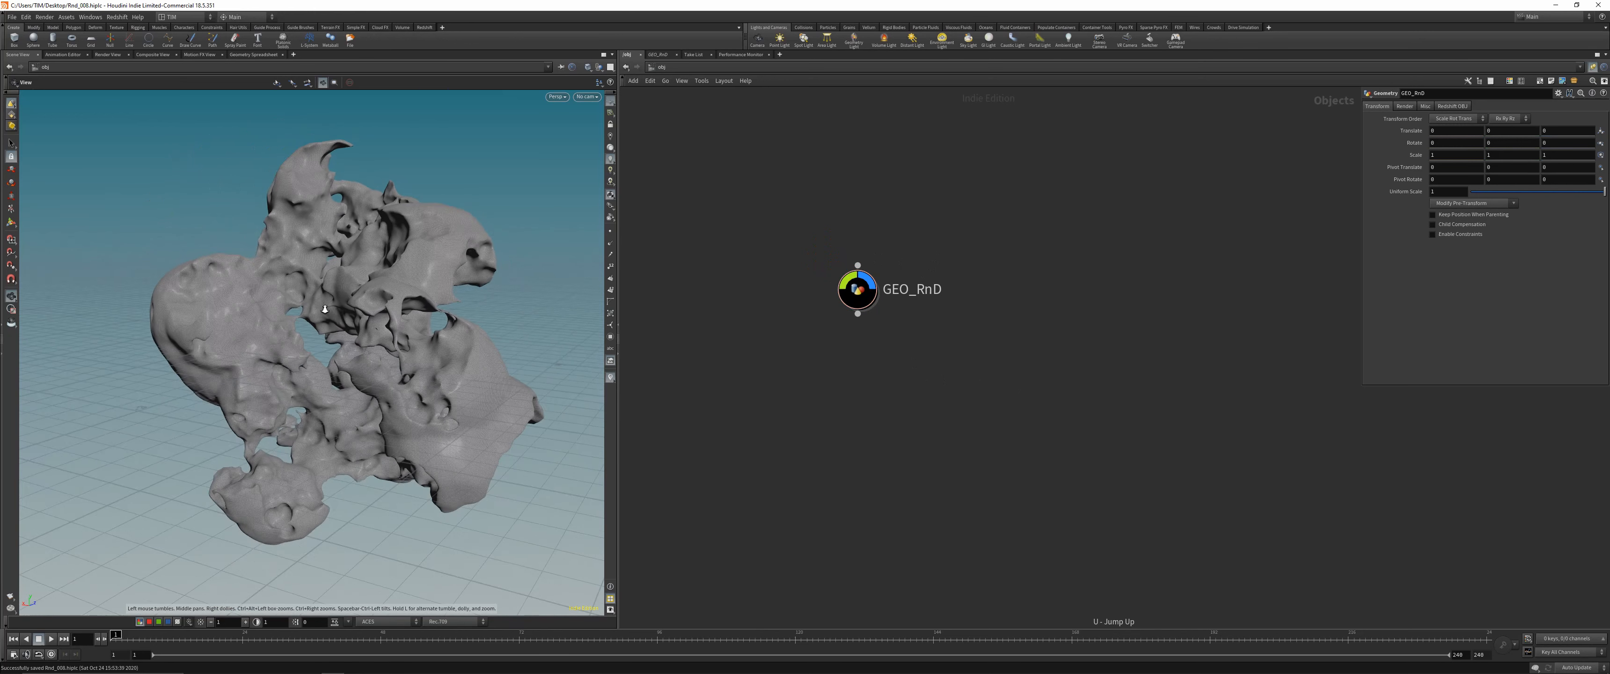
pyautogui.click(587, 97)
pyautogui.click(592, 125)
pyautogui.moveTo(412, 306); pyautogui.dragTo(363, 321)
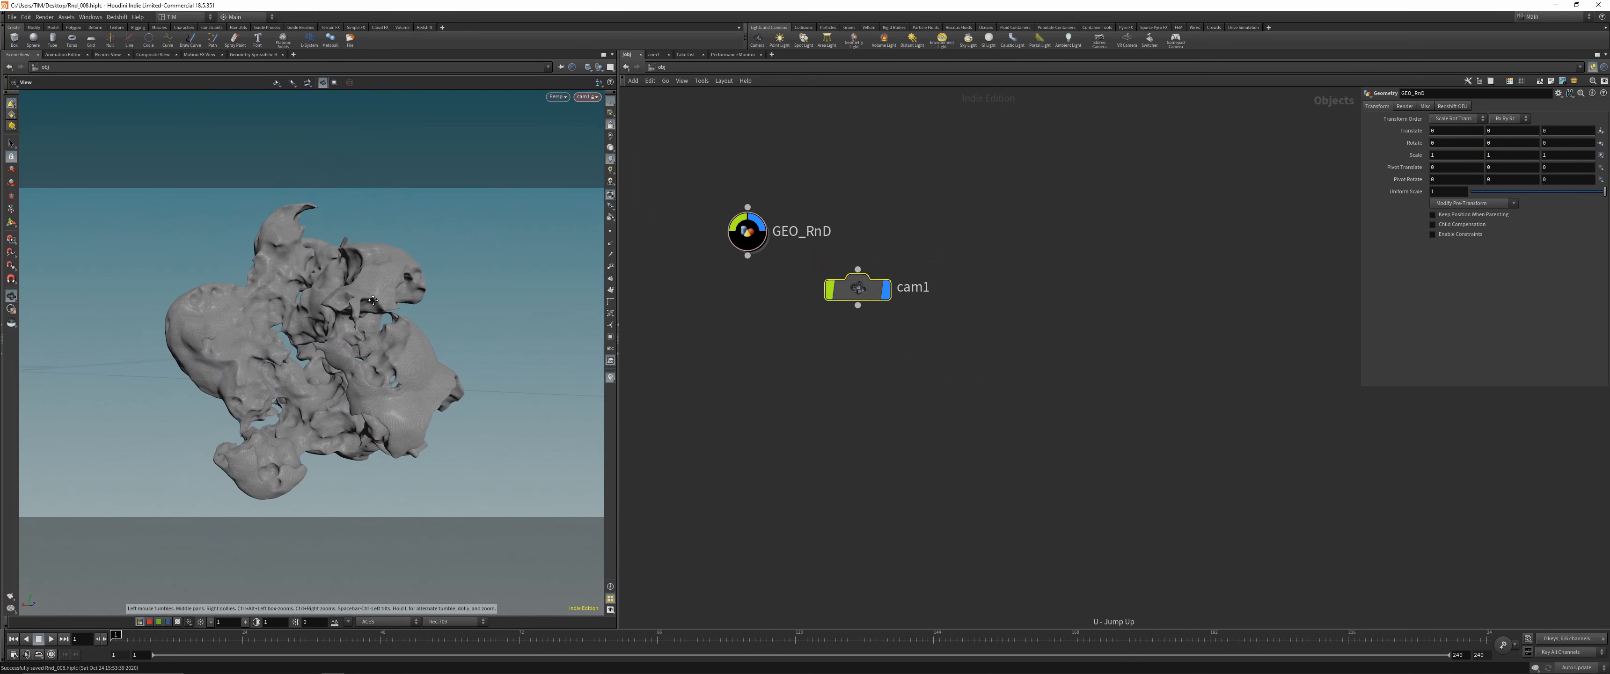
# Place the cam1 node directly below GEO_RnD in the object network and go inside GEO_RnD
pyautogui.scroll(-1, 838, 386)
pyautogui.moveTo(838, 385); pyautogui.dragTo(1040, 353, button='middle')
pyautogui.moveTo(1054, 280); pyautogui.dragTo(970, 508)
pyautogui.moveTo(1045, 471); pyautogui.dragTo(926, 445, button='middle')
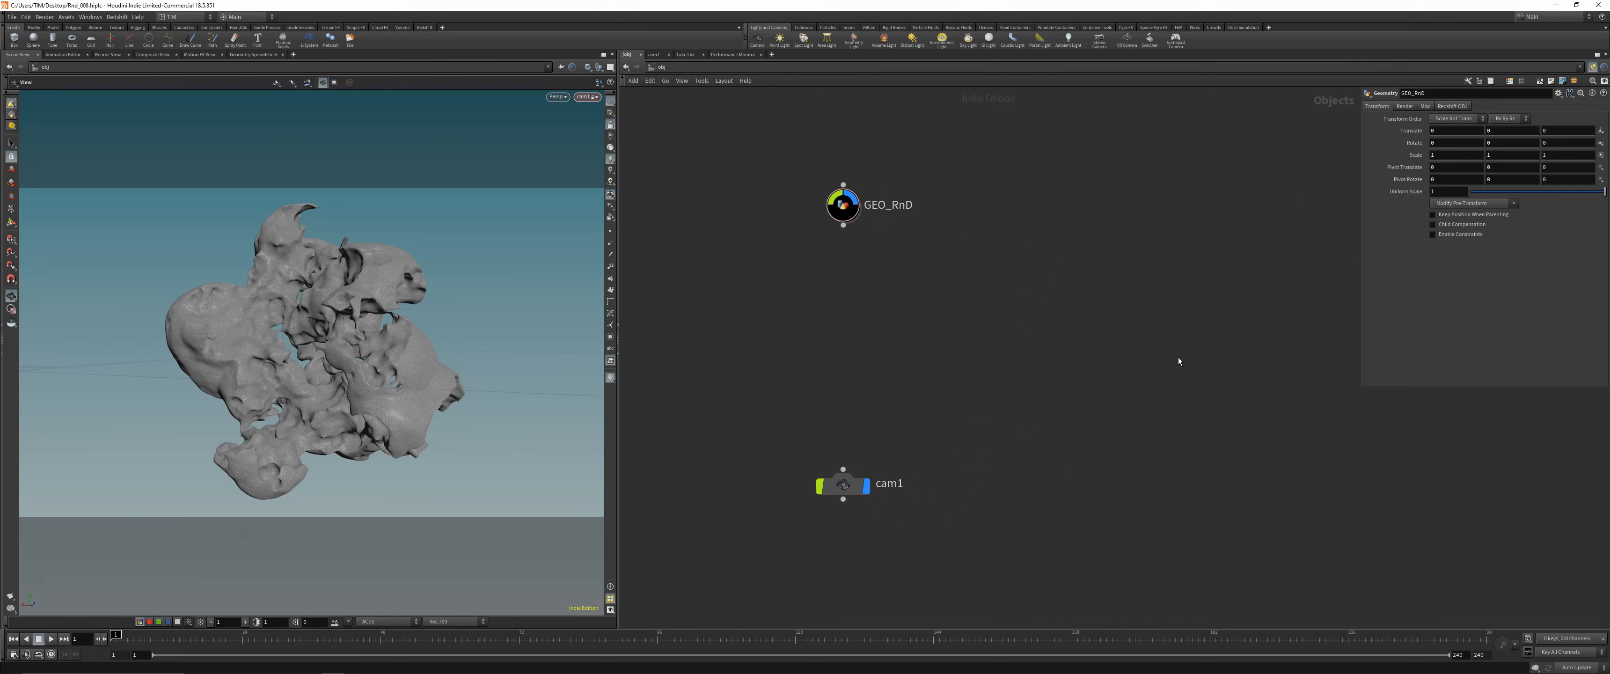
pyautogui.moveTo(960, 476); pyautogui.dragTo(921, 465, button='middle')
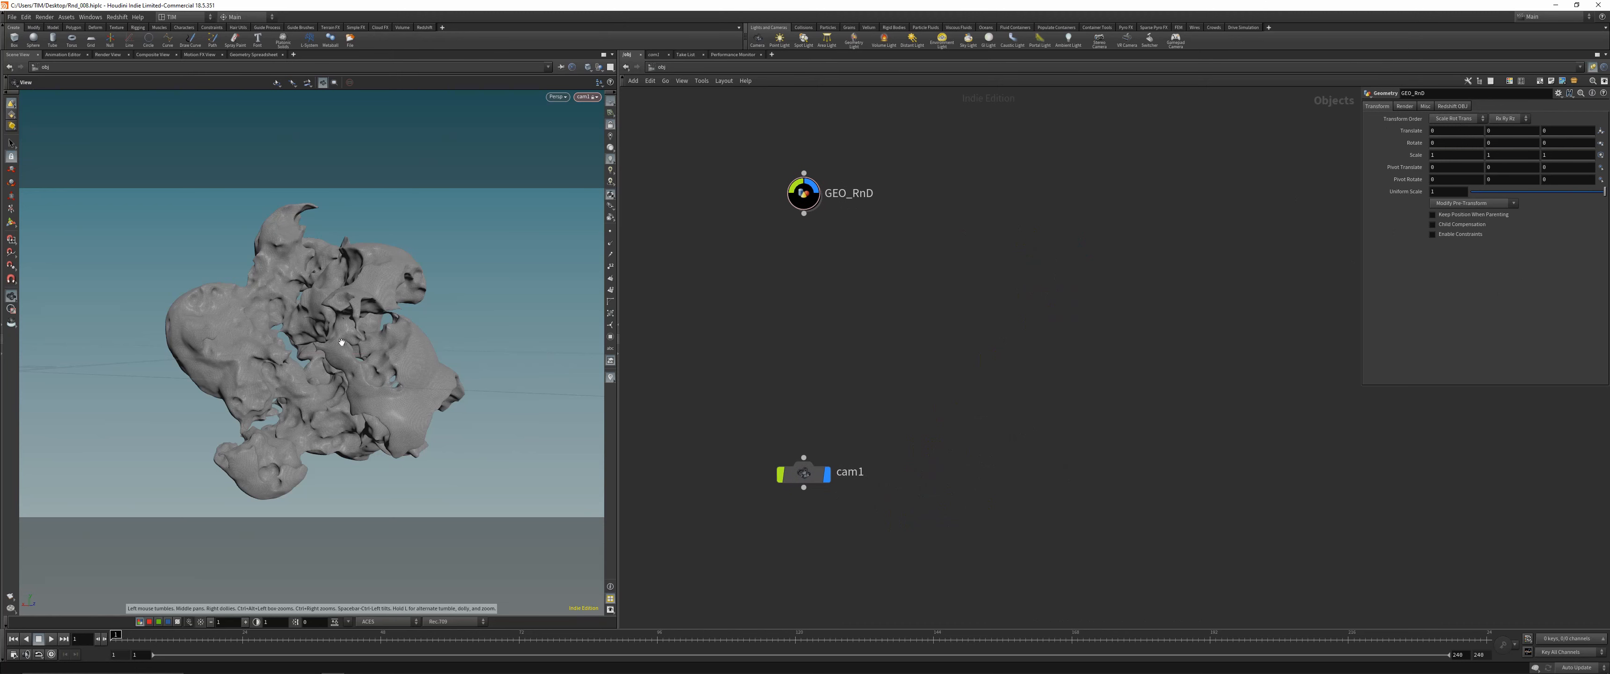
pyautogui.moveTo(310, 345); pyautogui.dragTo(337, 341)
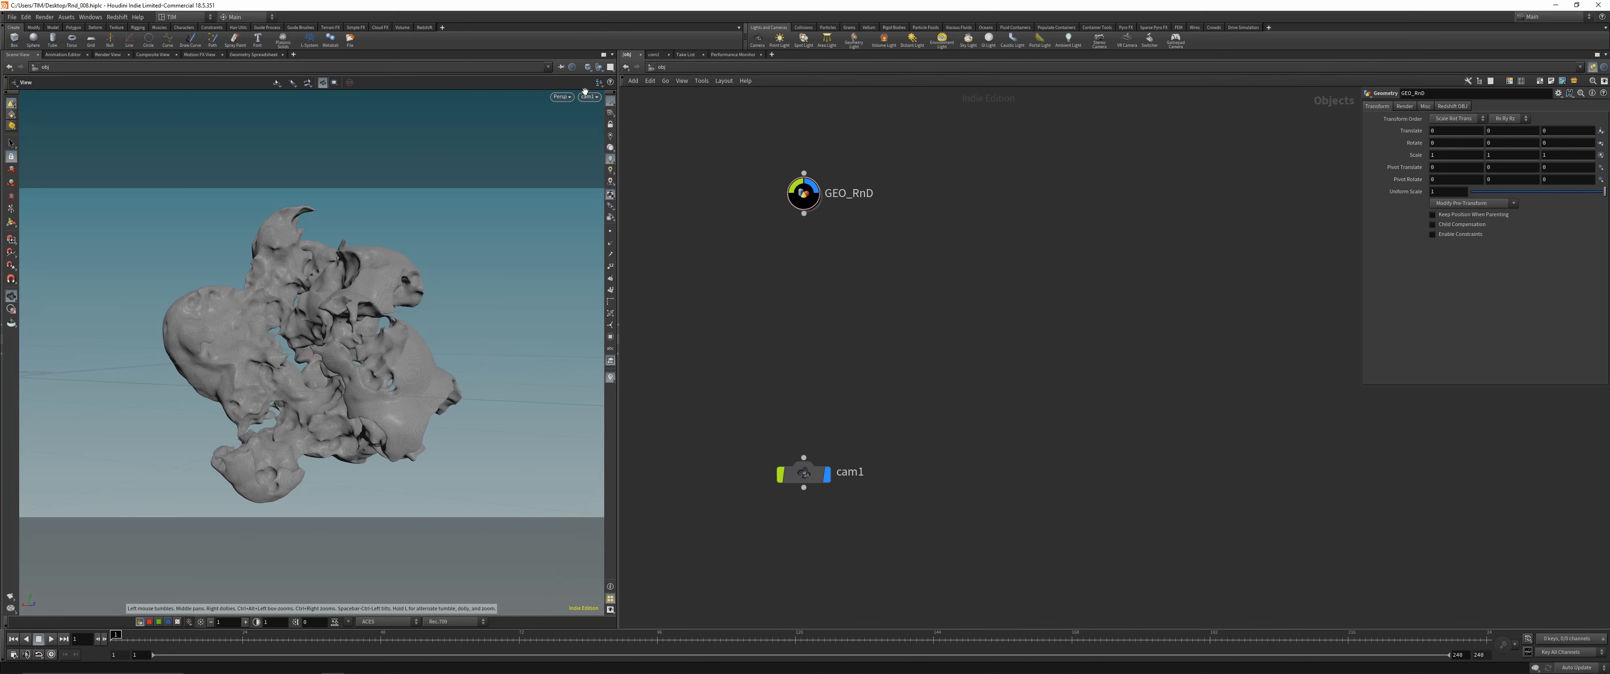
pyautogui.doubleClick(803, 193)
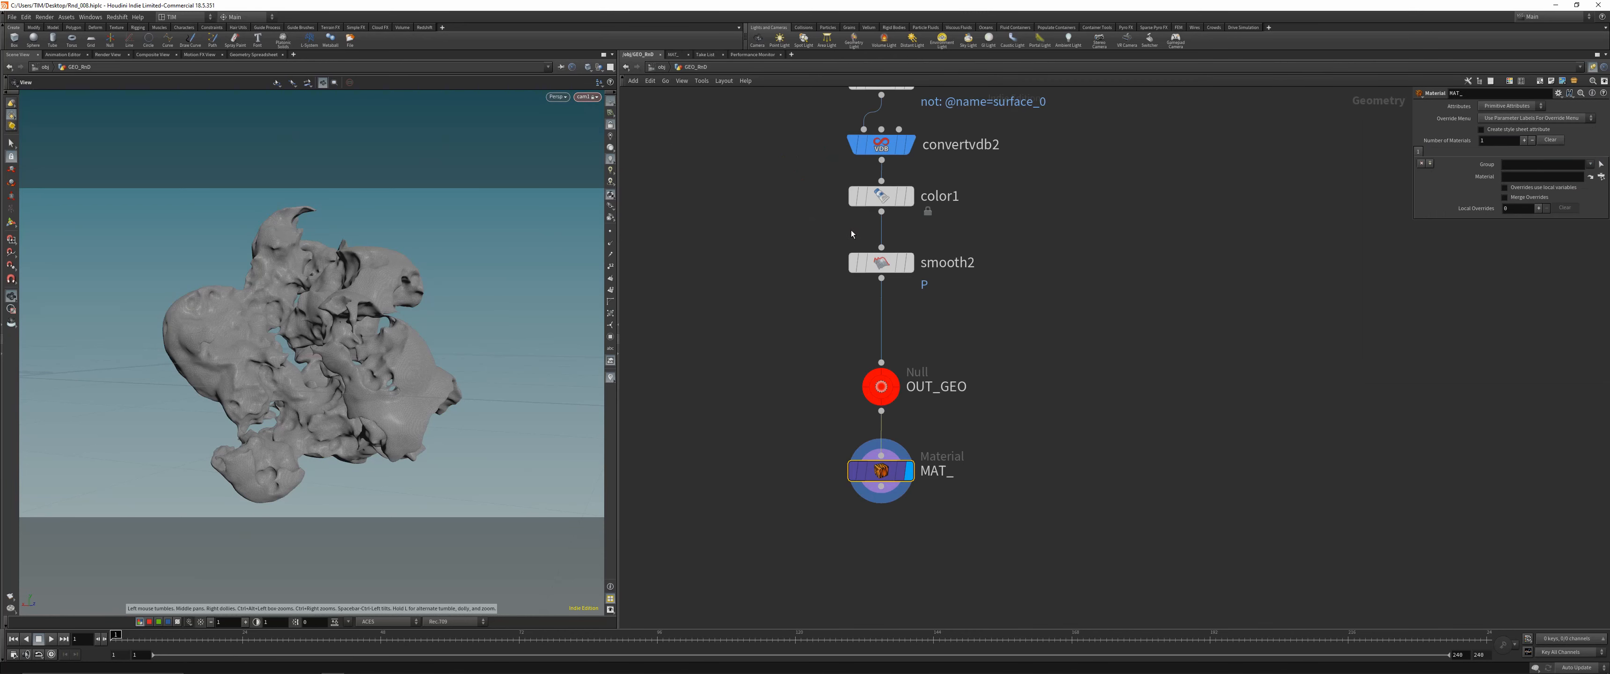
pyautogui.press('Tab')
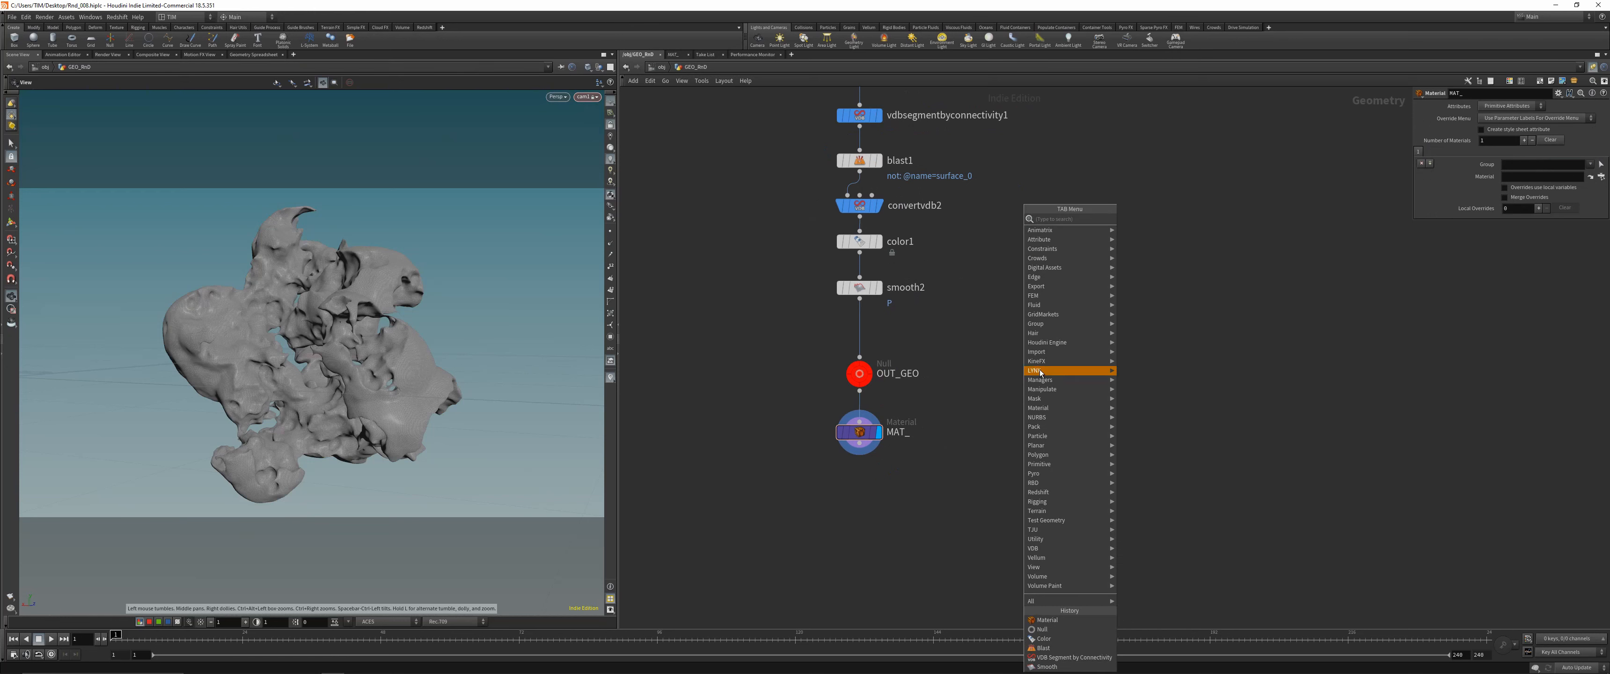
pyautogui.moveTo(1042, 381)
pyautogui.click(1148, 417)
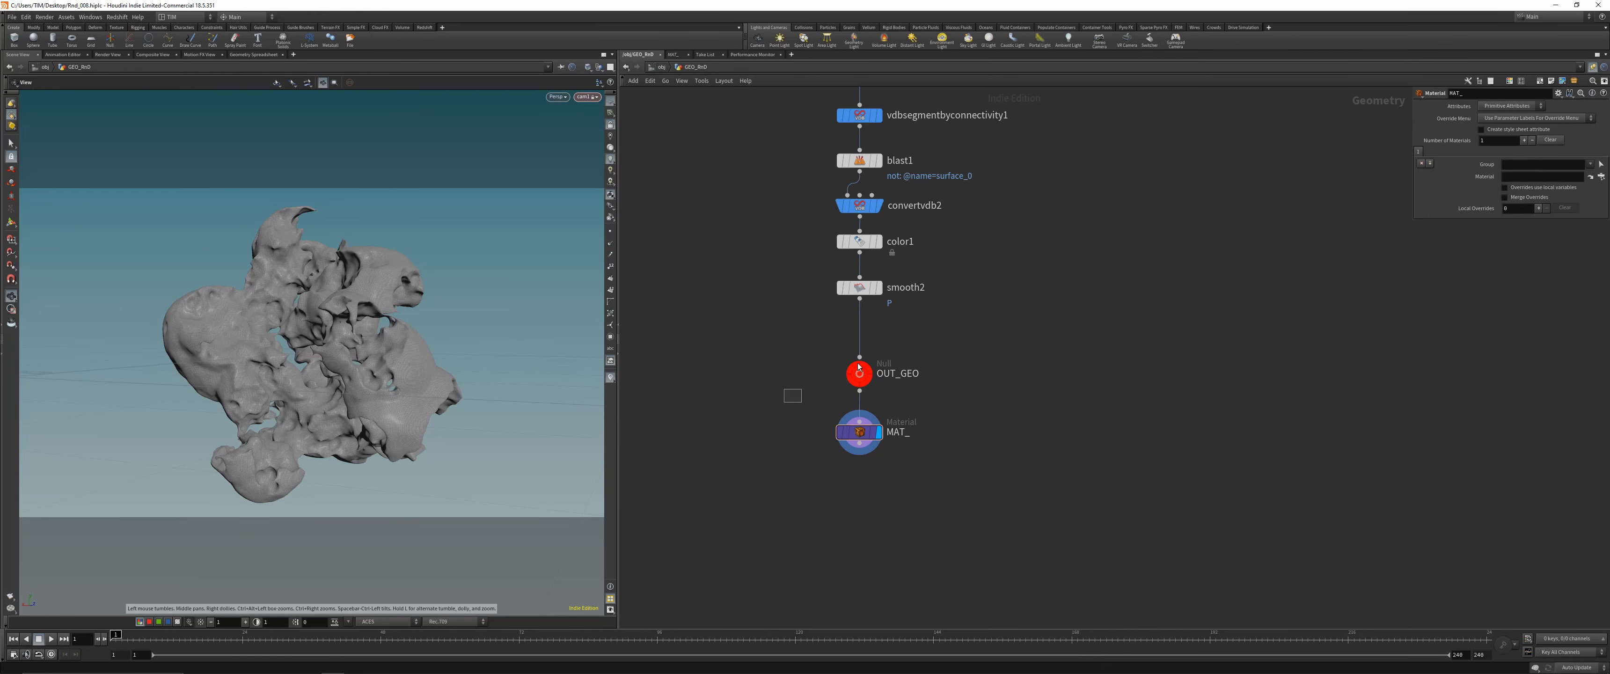
pyautogui.hotkey('ctrl', 'z')
pyautogui.hotkey('ctrl', 'shift', 'z')
# Select and display the OUT_GEO null, and unlock the view from the camera to orbit around the mesh freely
pyautogui.moveTo(792, 391); pyautogui.dragTo(975, 336)
pyautogui.click(878, 353)
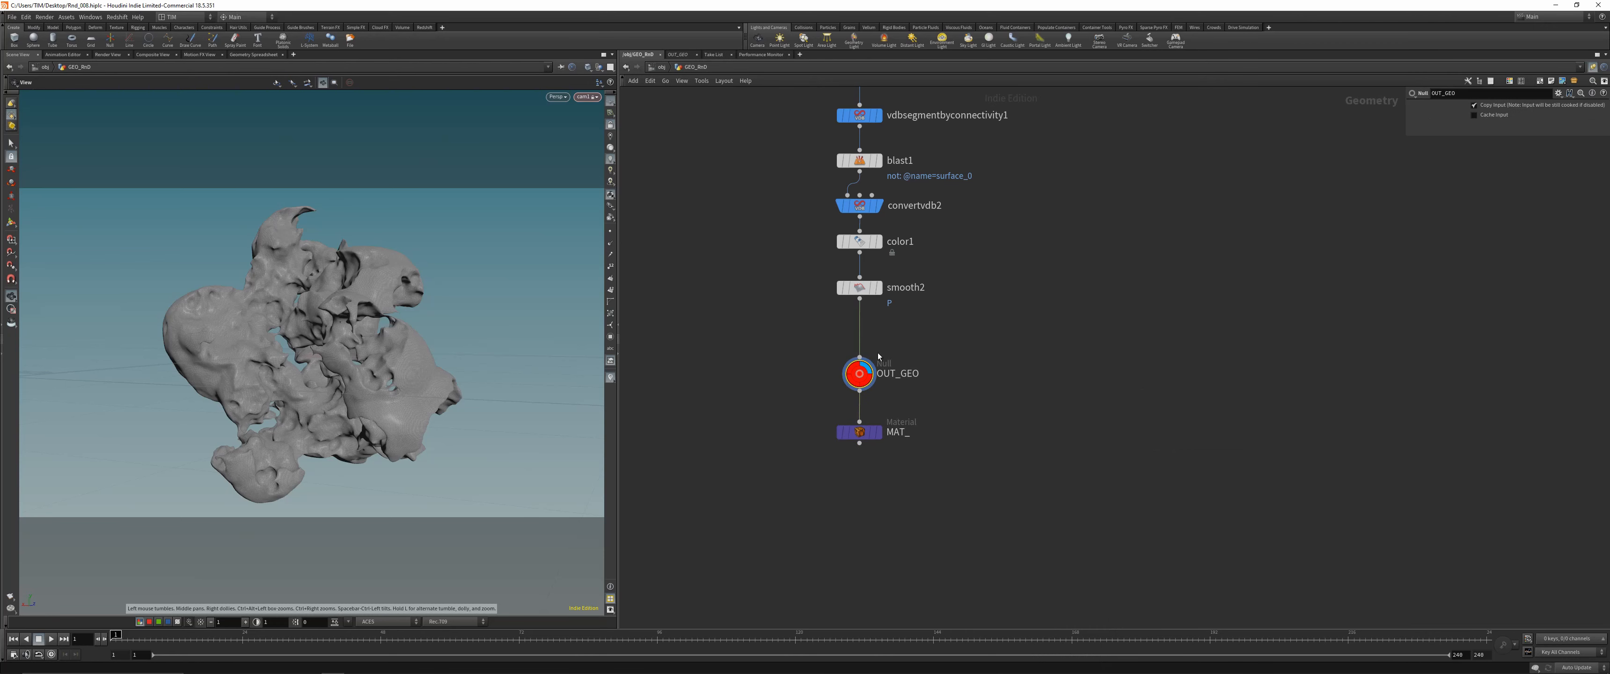
pyautogui.moveTo(767, 375); pyautogui.dragTo(909, 346, button='middle')
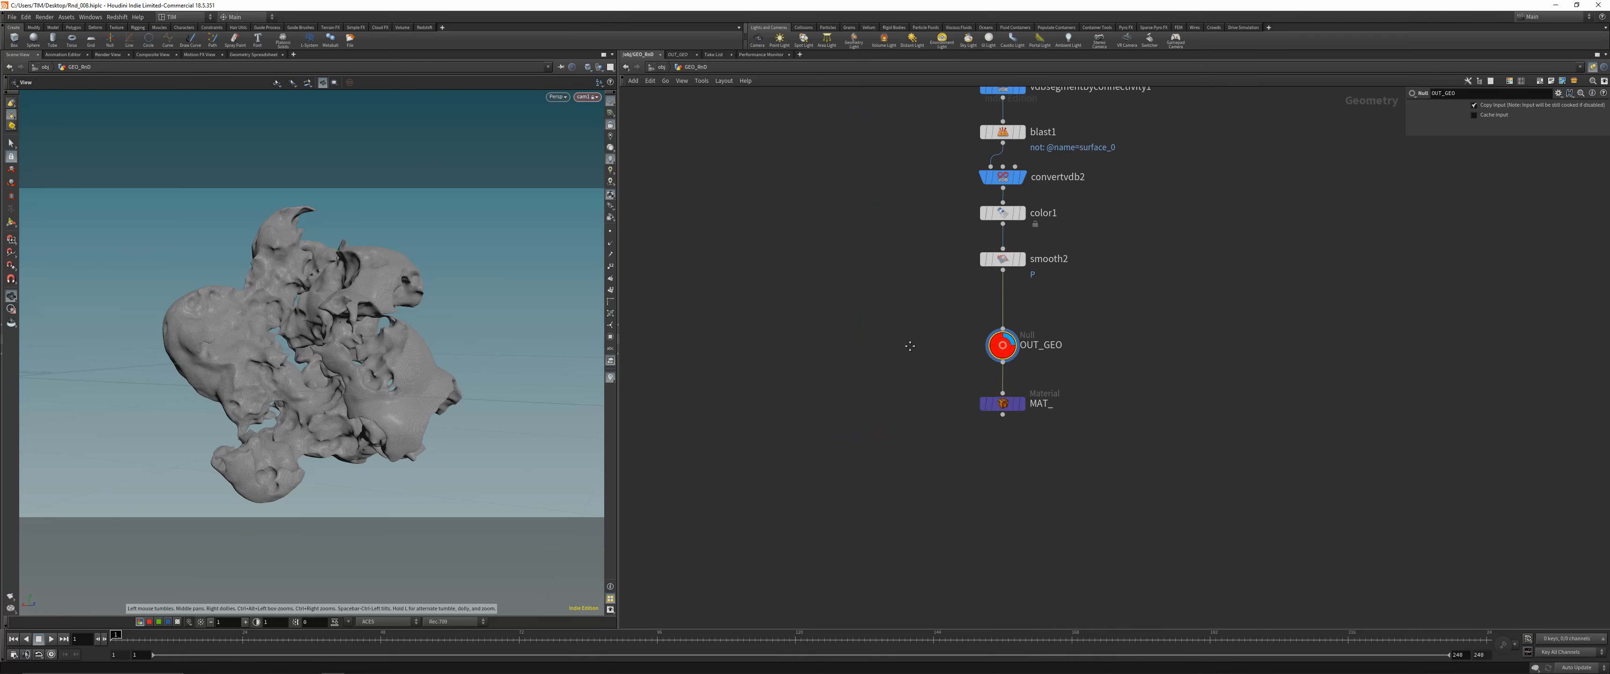
pyautogui.click(610, 125)
pyautogui.moveTo(405, 257); pyautogui.dragTo(386, 303)
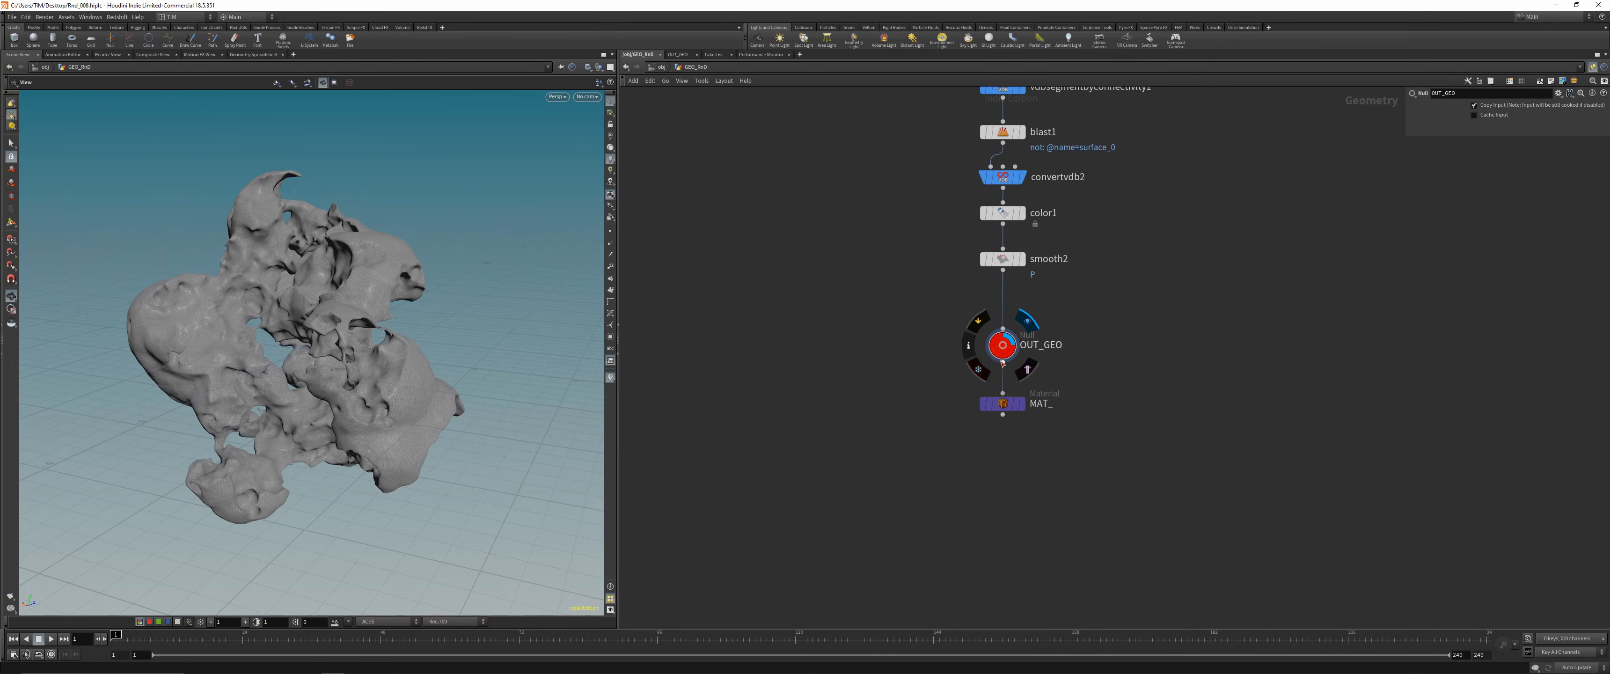
# Branch a new connection off the OUT_GEO output and search for a ROP node to attach to it
pyautogui.moveTo(1002, 362); pyautogui.dragTo(769, 402)
pyautogui.write('rop')
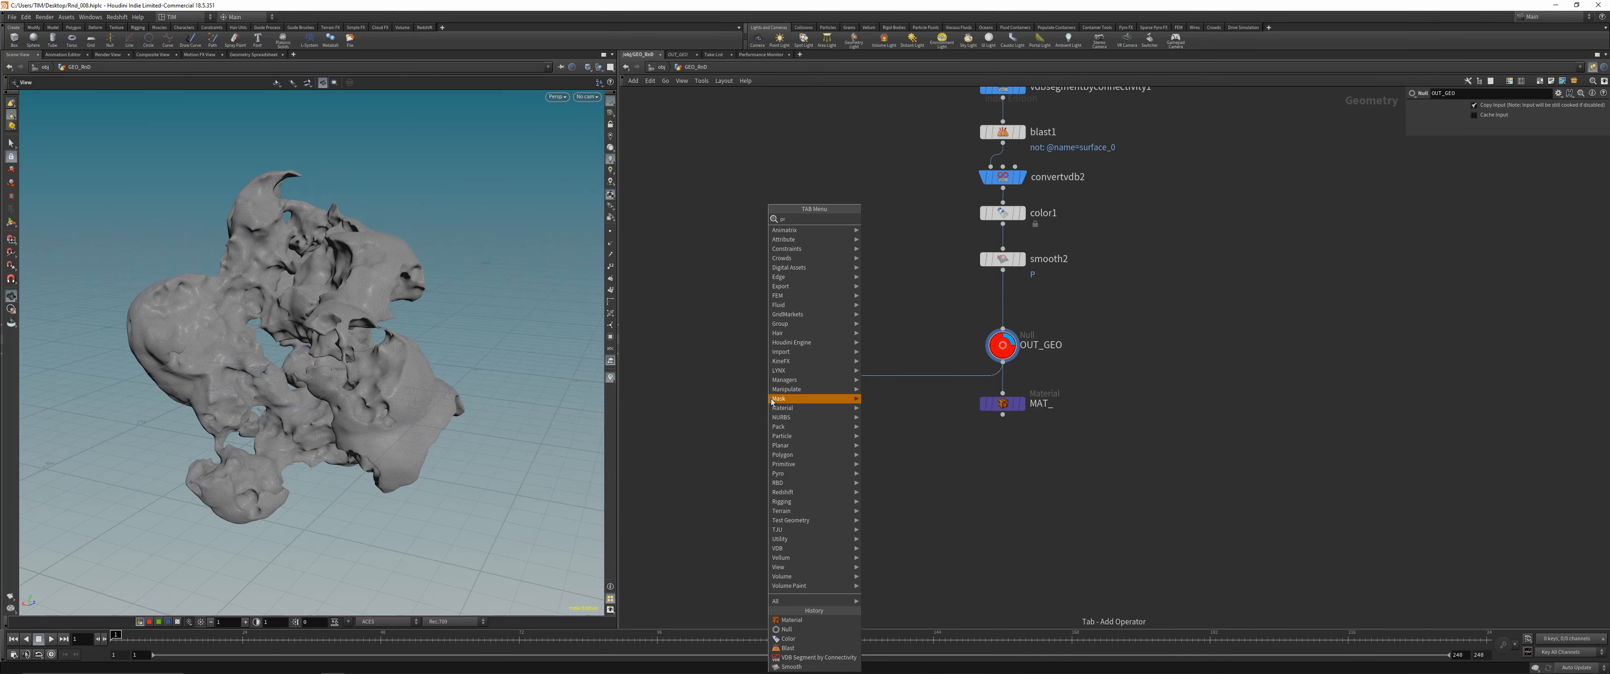
# Raise the adaptivity of convertvdb2 slightly above zero and display OUT_GEO with its wireframe
pyautogui.click(915, 198)
pyautogui.click(1003, 177)
pyautogui.press('r')
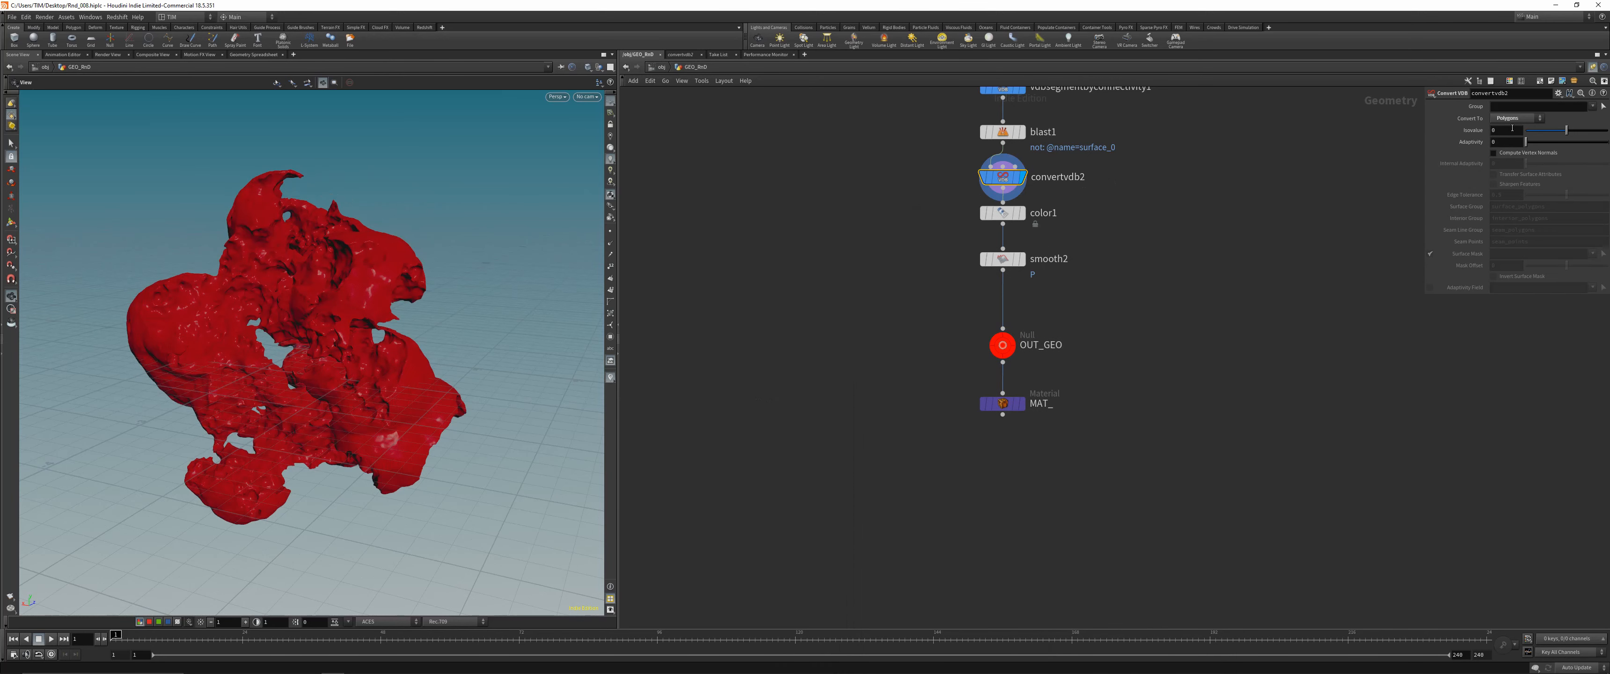
pyautogui.moveTo(1570, 146)
pyautogui.mouseDown()
pyautogui.moveTo(1592, 148)
pyautogui.moveTo(1547, 147)
pyautogui.mouseUp()
pyautogui.click(1002, 344)
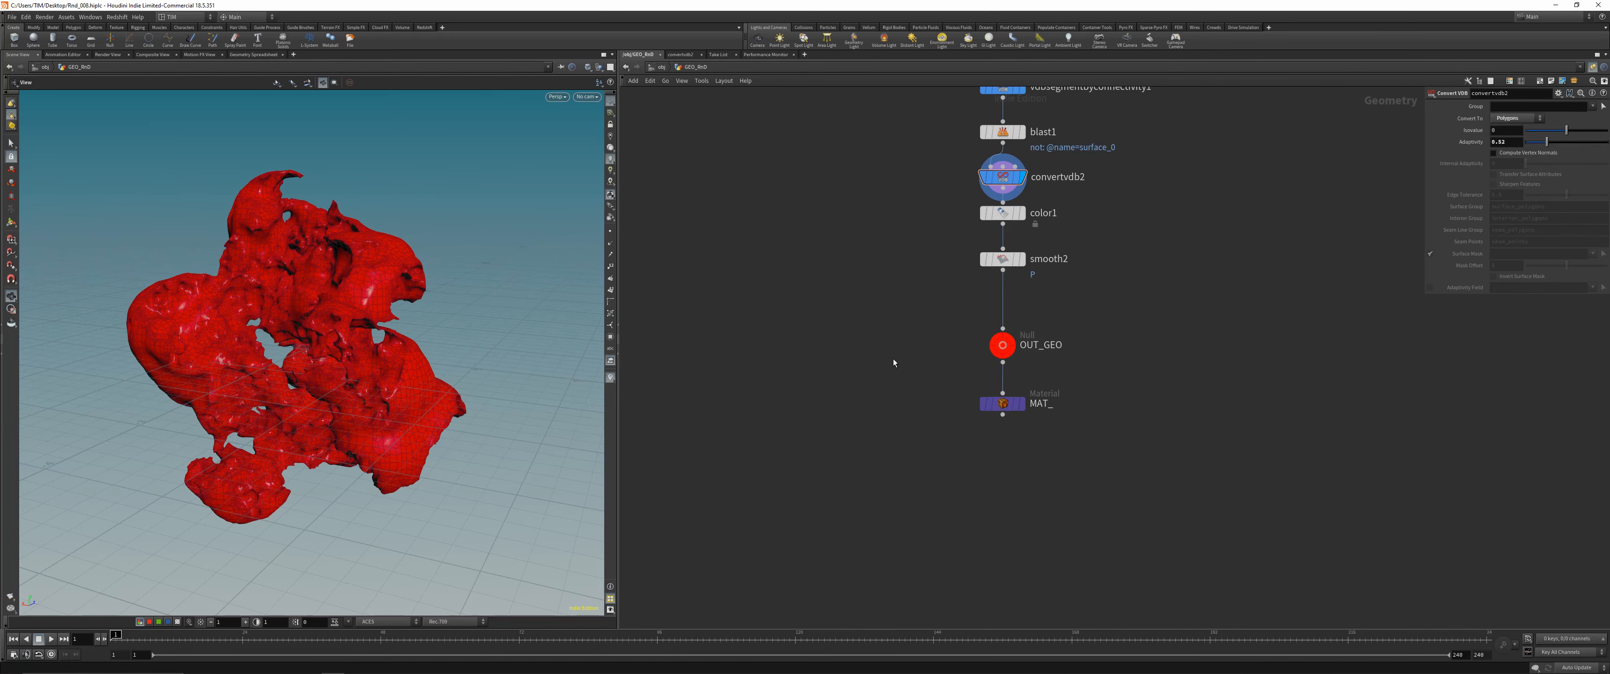
pyautogui.press('r')
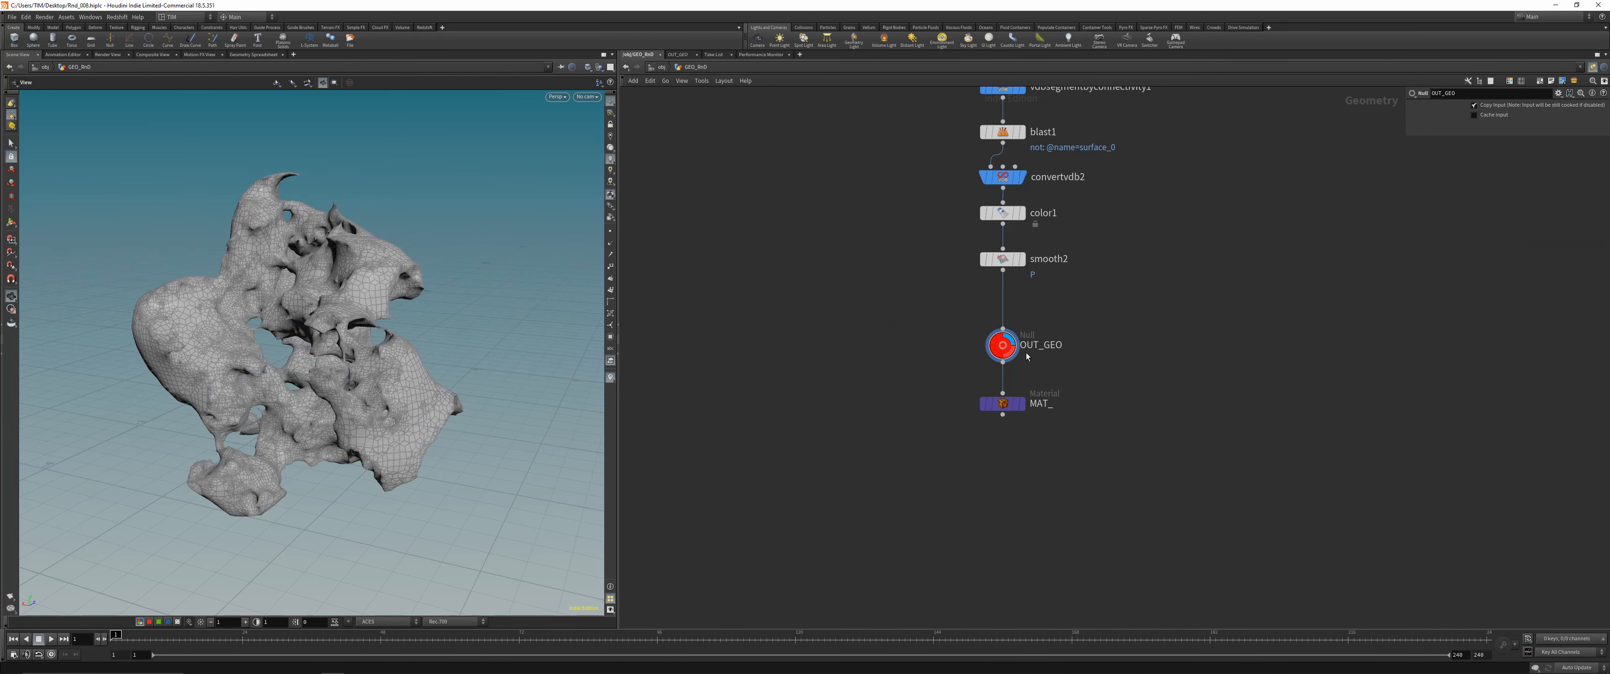
# Add a Vellum Configure Cloth node fed by OUT_GEO and display its result
pyautogui.middleClick(1003, 350)
pyautogui.moveTo(1002, 361); pyautogui.dragTo(792, 413)
pyautogui.write('vell')
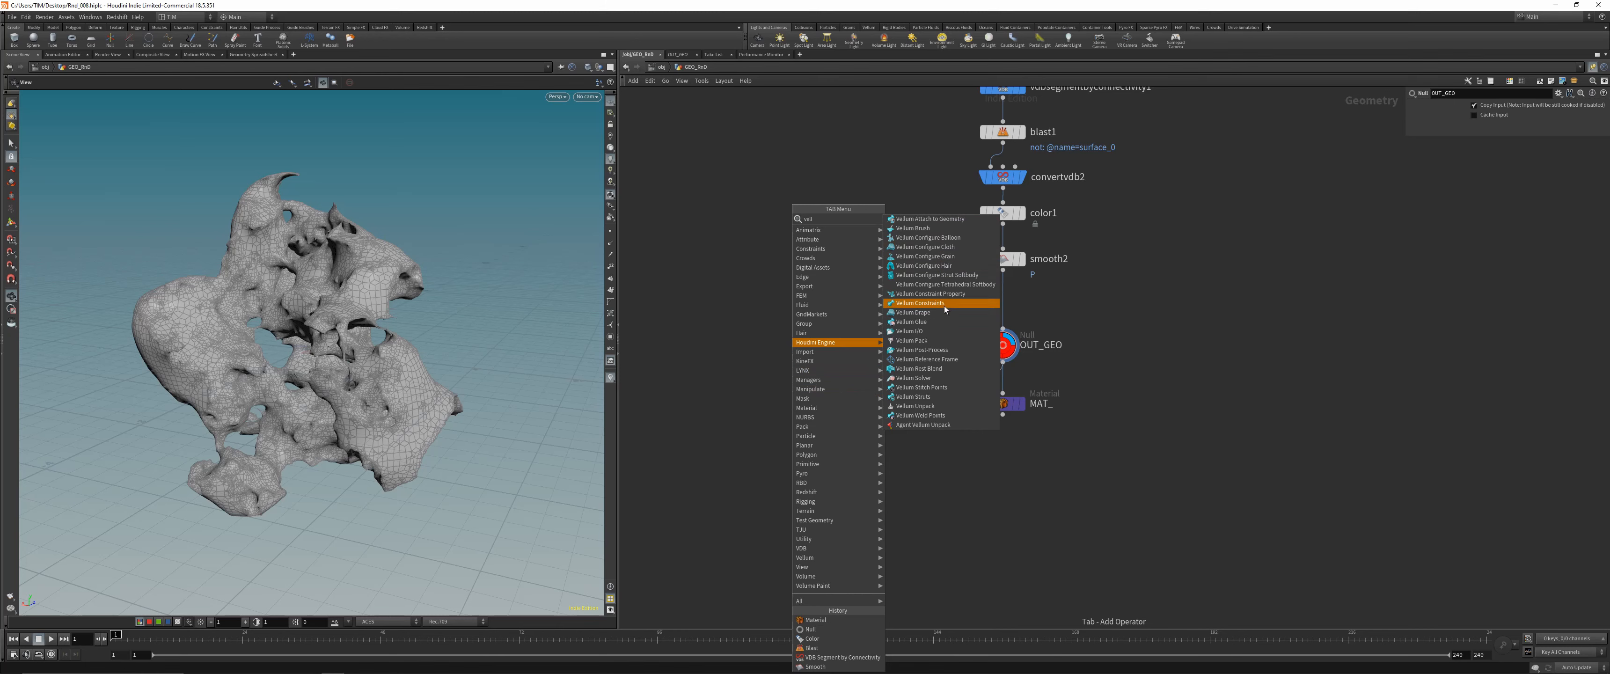
pyautogui.click(958, 251)
pyautogui.click(805, 427)
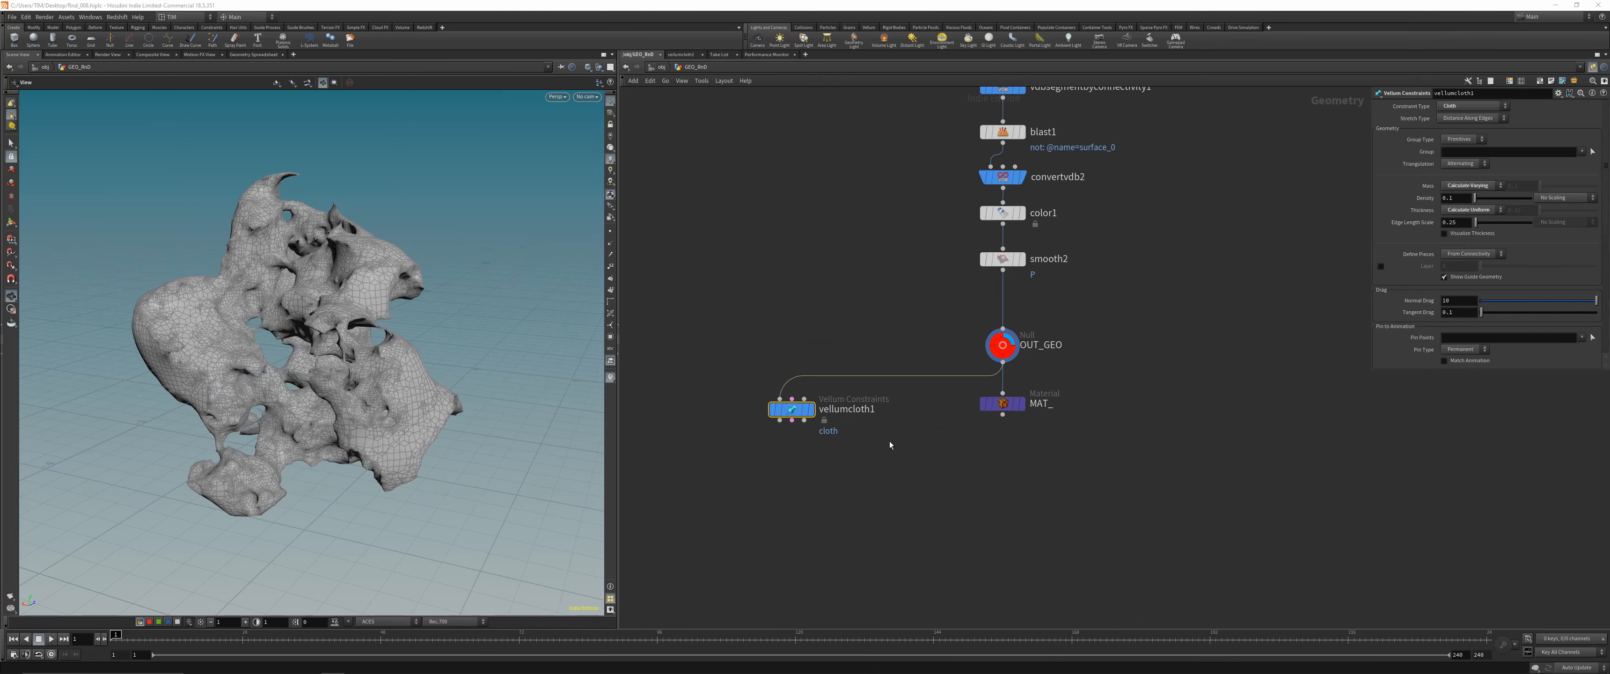
pyautogui.click(803, 416)
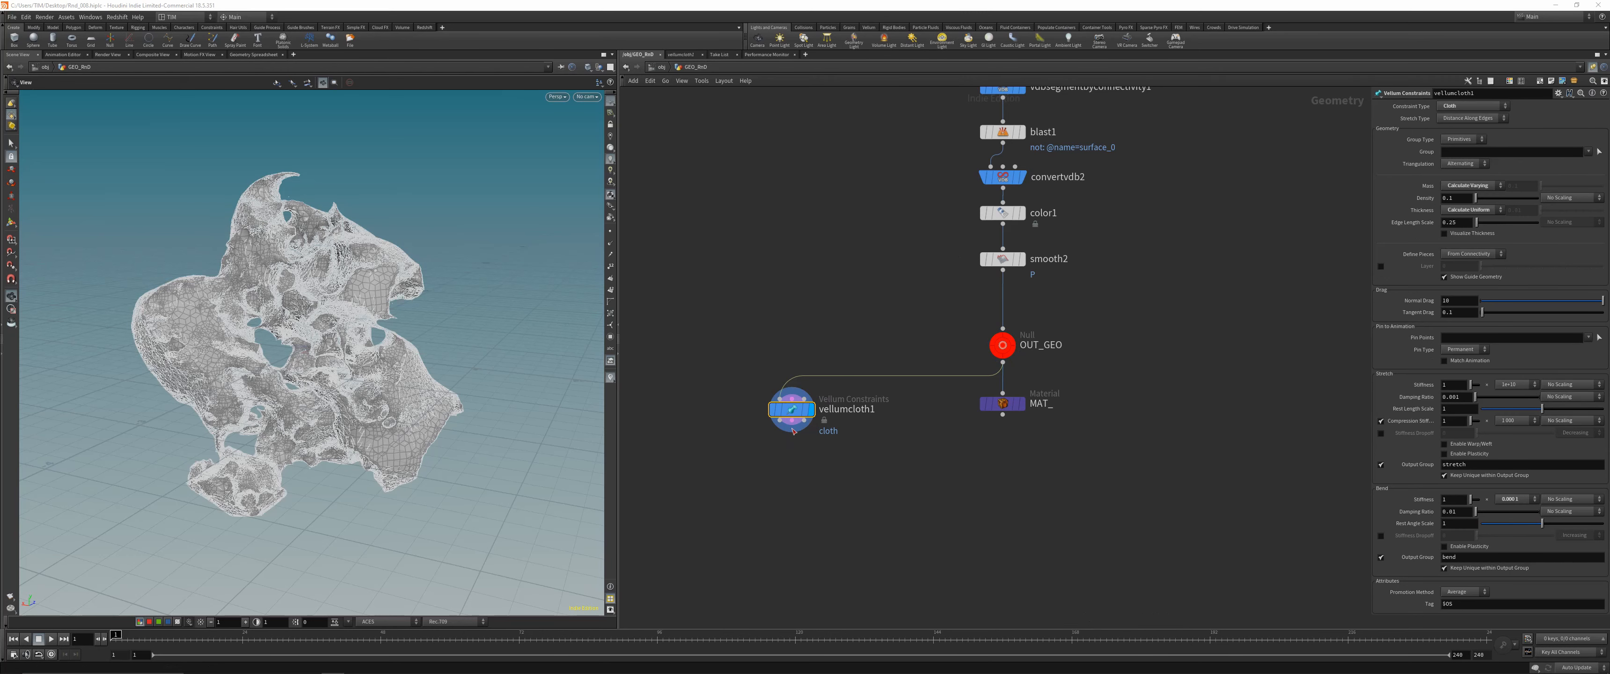
# Add a Vellum Brush node wired to all outputs of vellumcloth1, align it below that node and display it
pyautogui.click(775, 428)
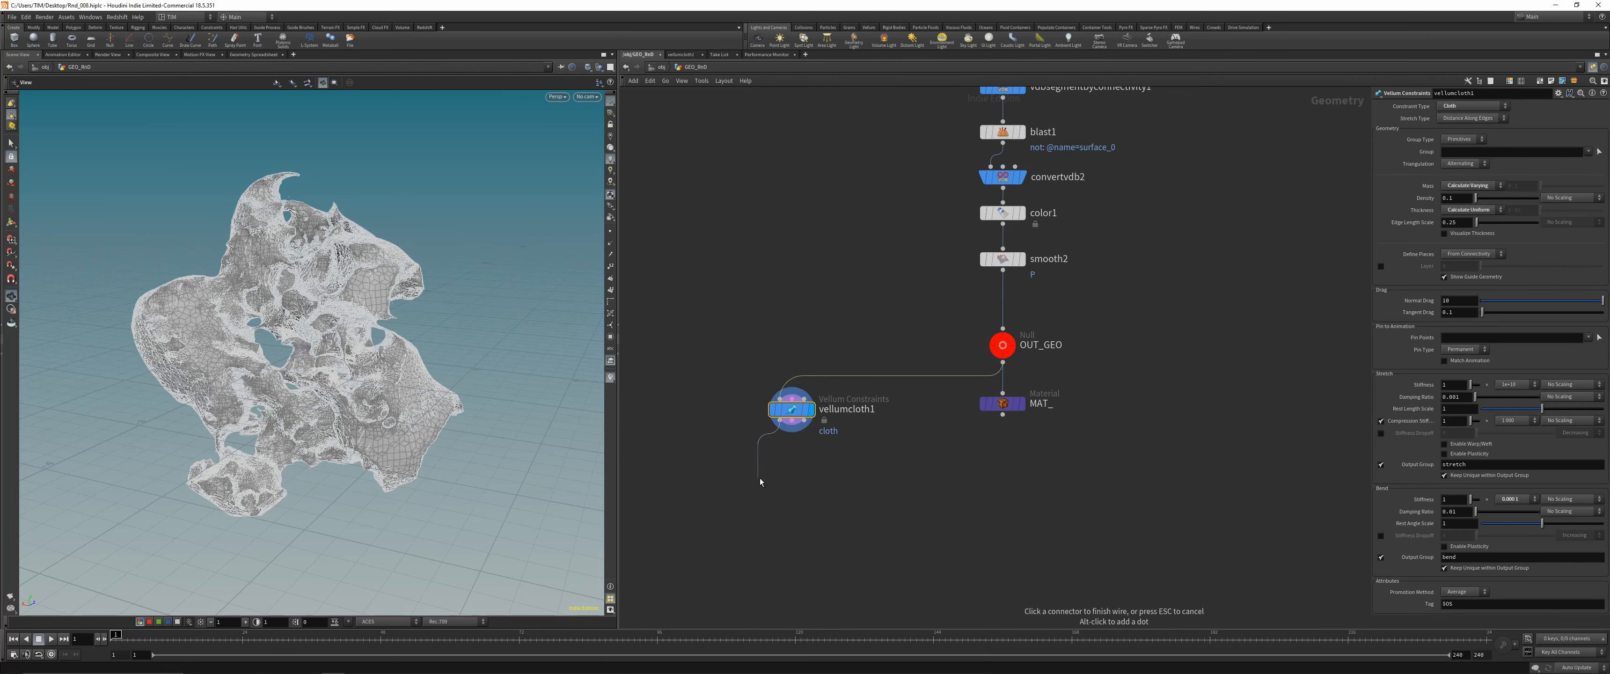
pyautogui.press('Tab')
pyautogui.write('v')
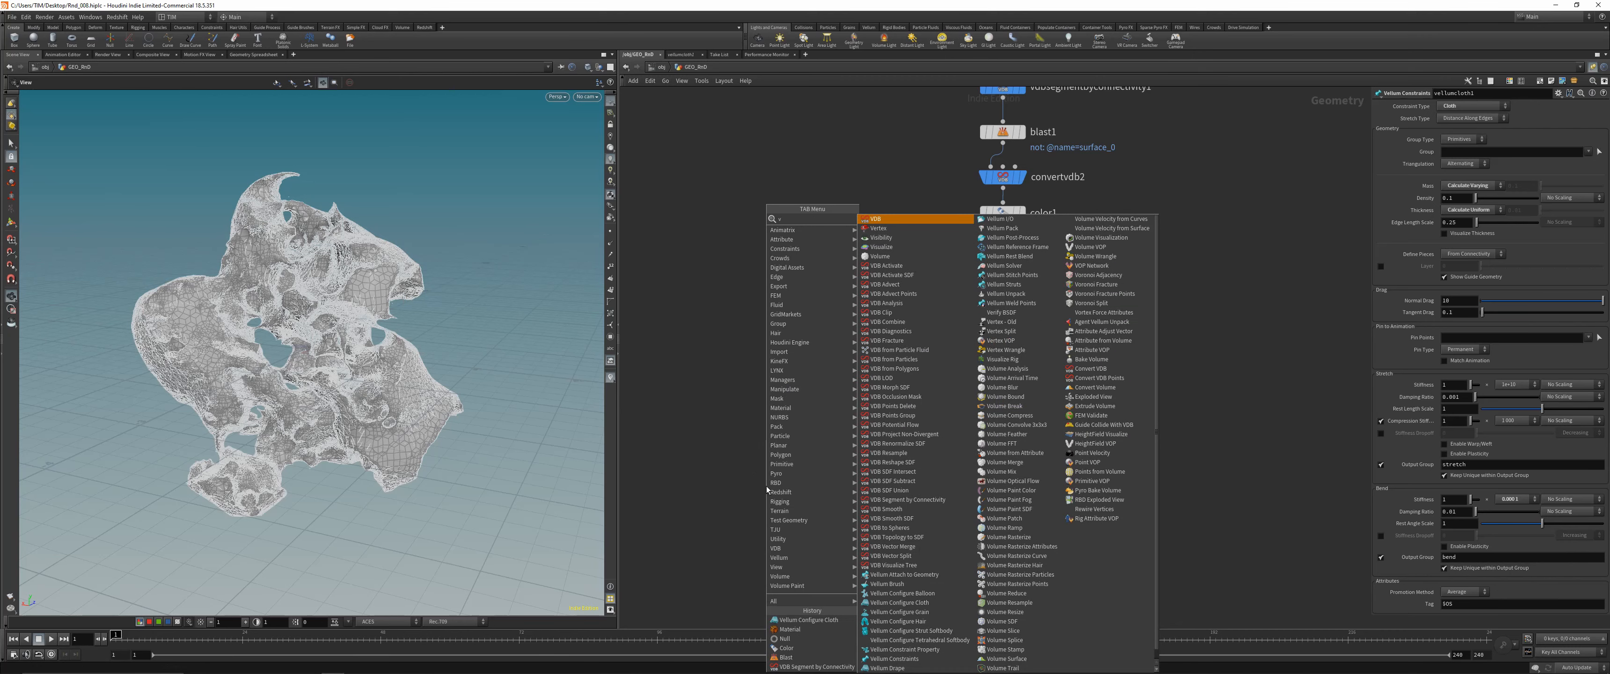
pyautogui.write('b')
pyautogui.press('Escape')
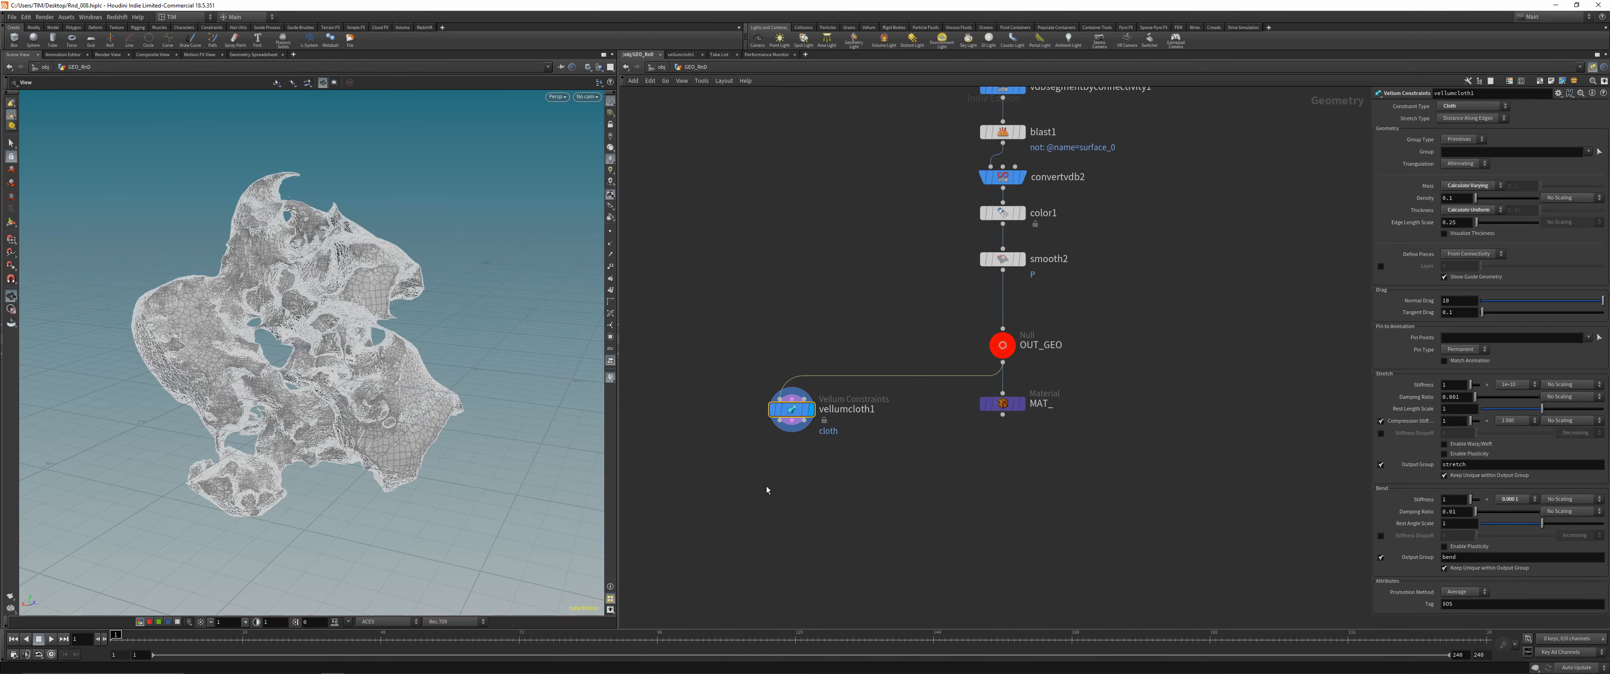
pyautogui.click(766, 486)
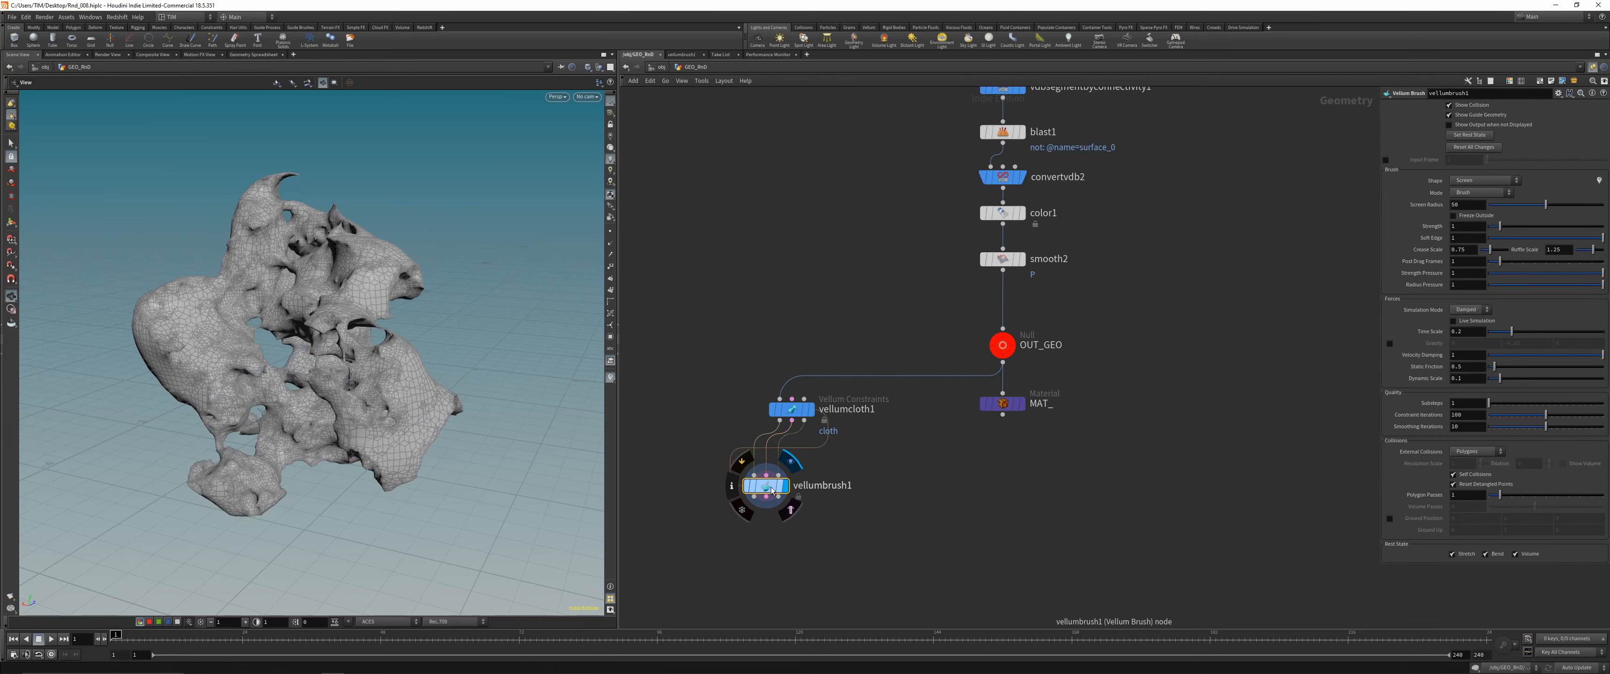
pyautogui.moveTo(782, 491); pyautogui.dragTo(808, 489)
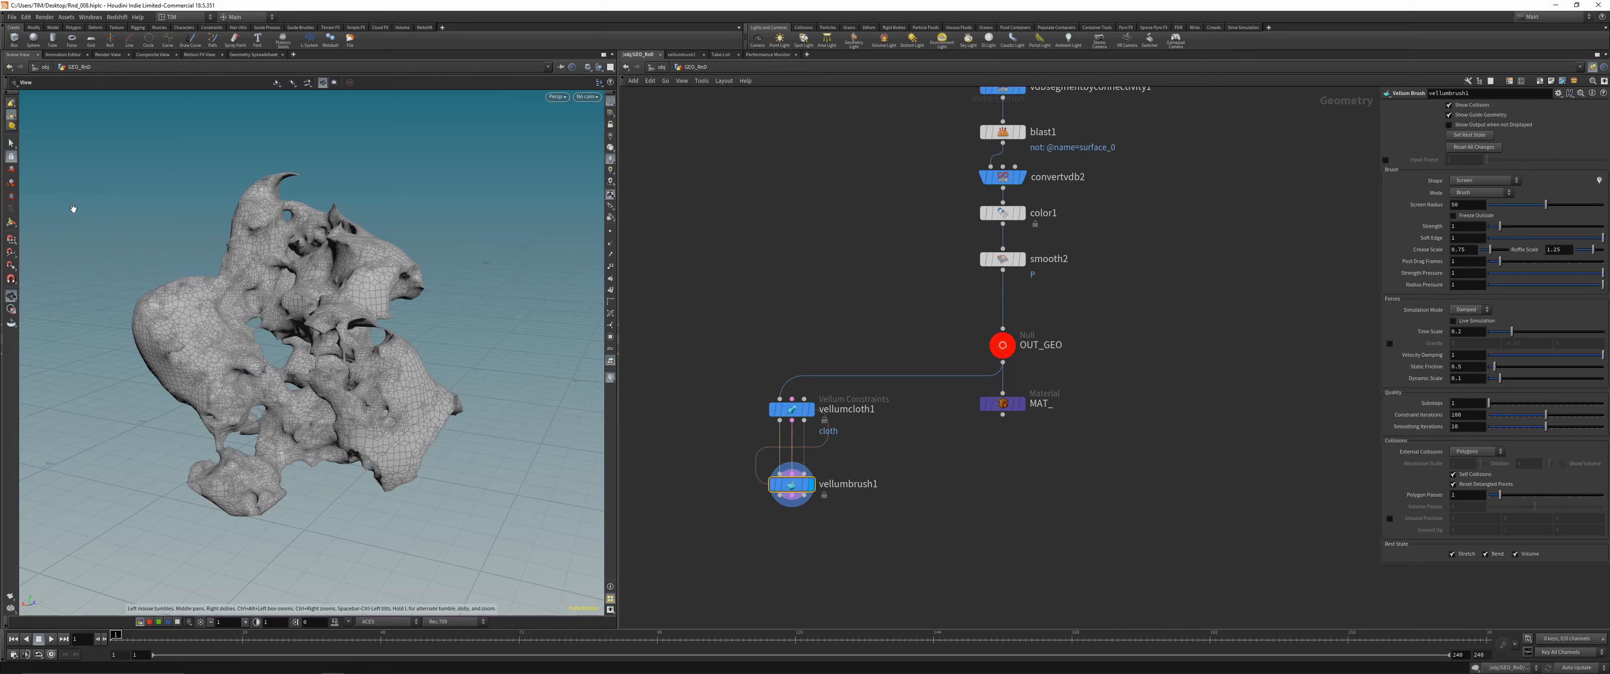
# Activate the Vellum Brush tool in the viewport and enlarge its brush radius considerably
pyautogui.click(12, 223)
pyautogui.scroll(3, 204, 326)
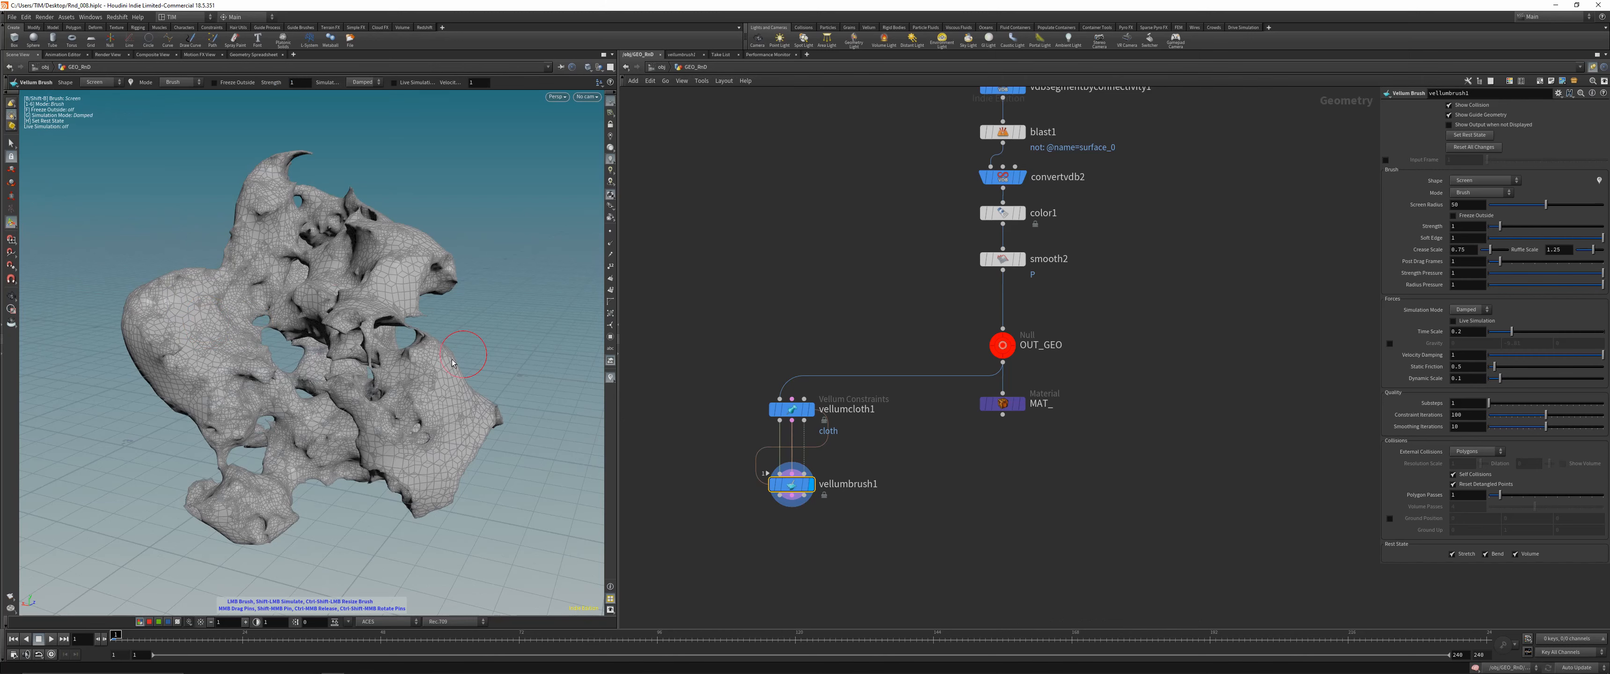
pyautogui.keyDown('ctrl'); pyautogui.keyDown('shift'); pyautogui.moveTo(452, 361); pyautogui.dragTo(496, 356); pyautogui.keyUp('shift'); pyautogui.keyUp('ctrl')
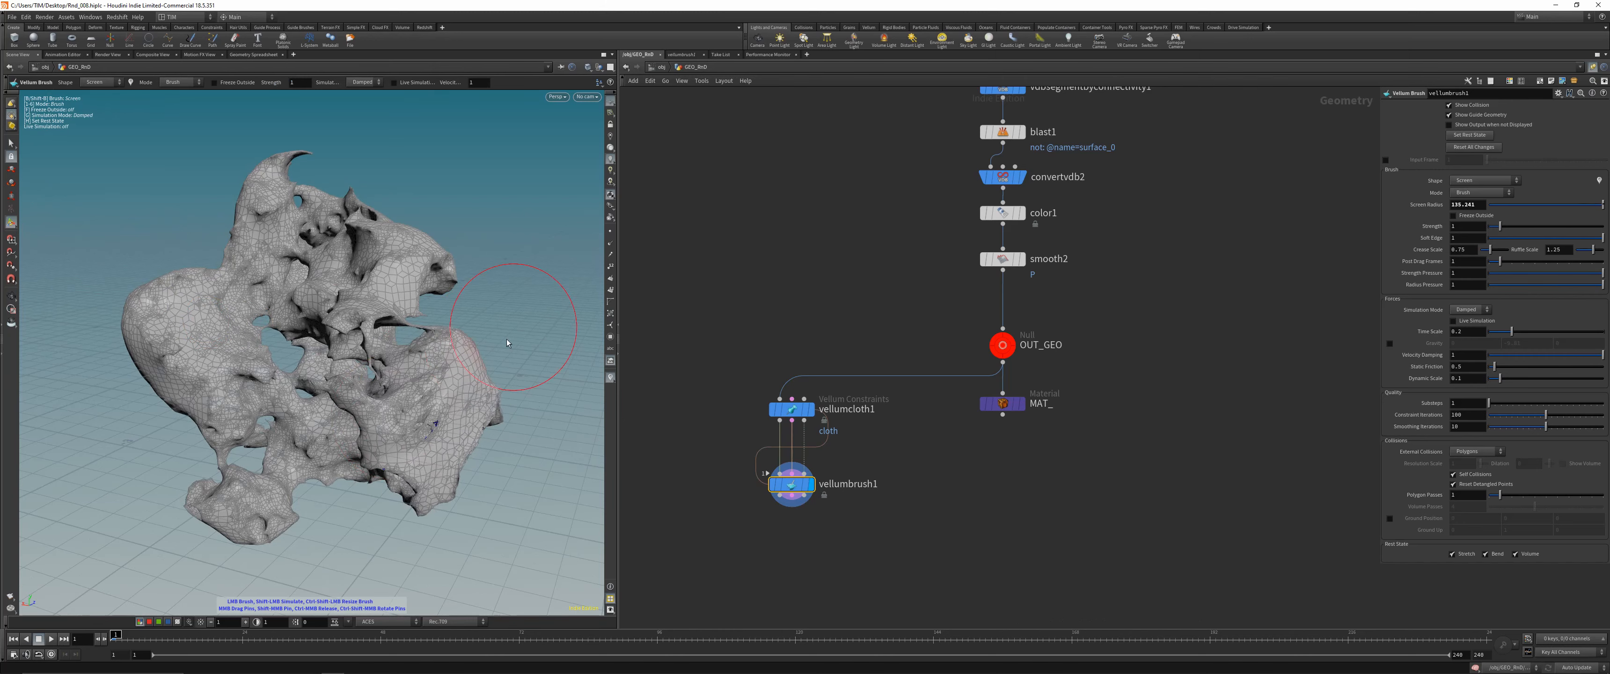
# Brush the upper part and the large side lobe of the mesh to deform the cloth, and inspect the deformation from several angles
pyautogui.moveTo(378, 278); pyautogui.dragTo(389, 154)
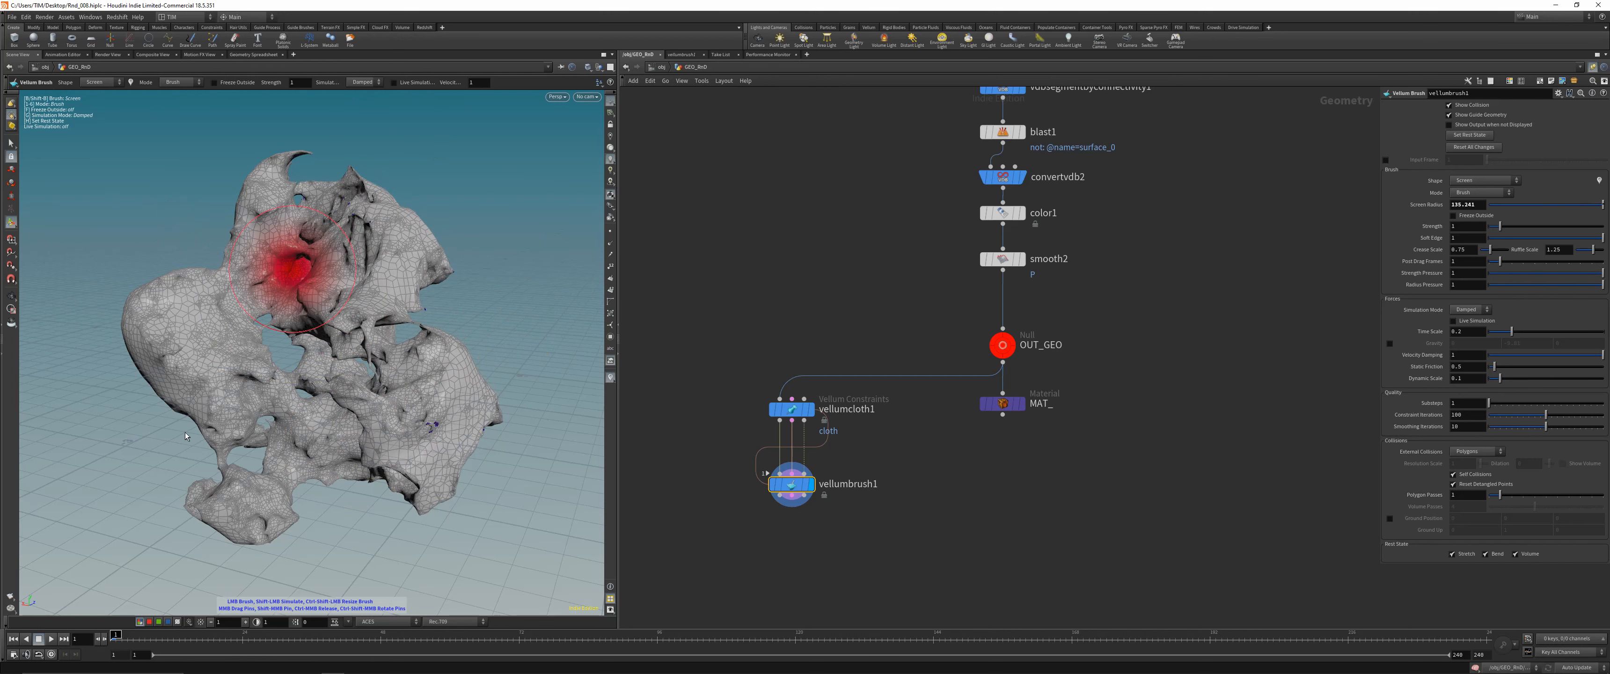
pyautogui.moveTo(294, 375); pyautogui.dragTo(168, 461)
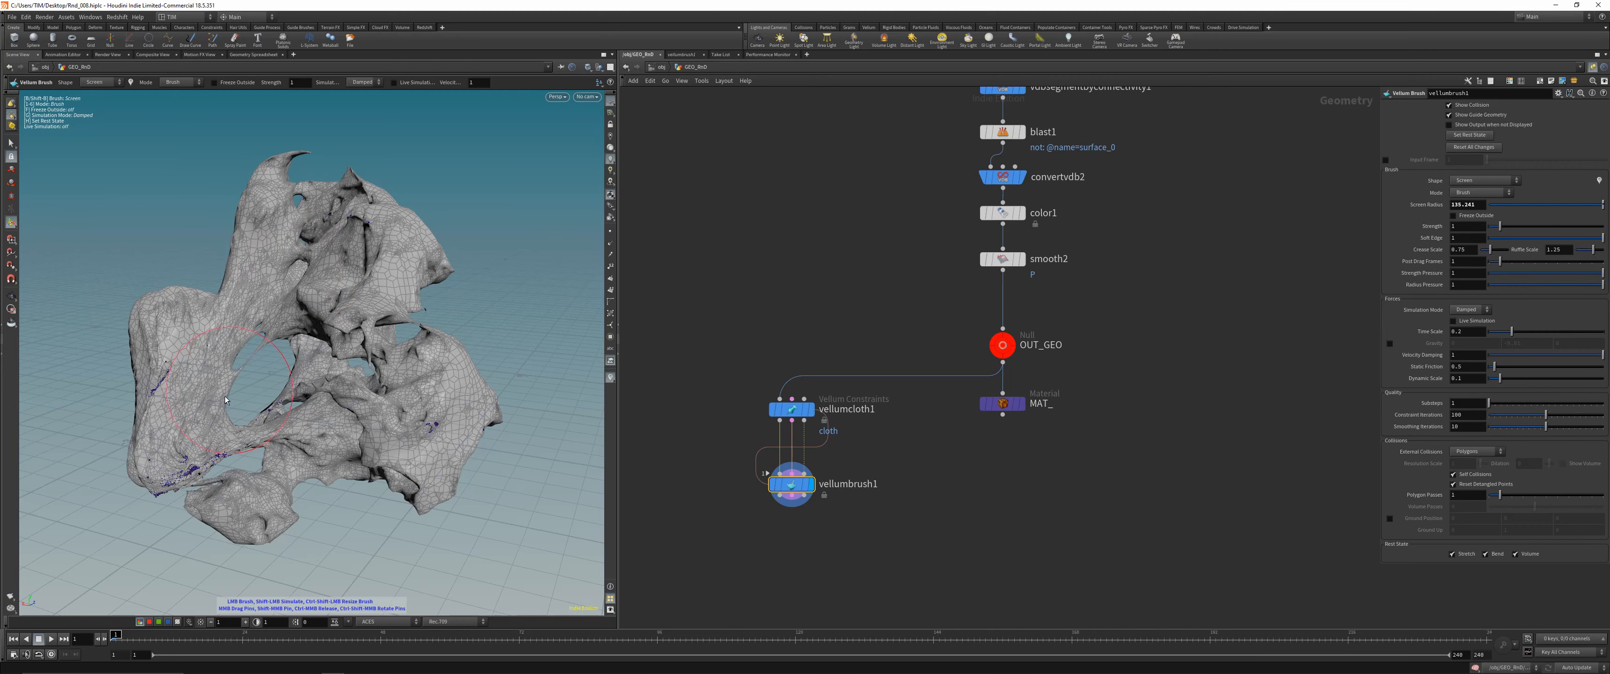
pyautogui.moveTo(225, 400)
pyautogui.keyDown('alt'); pyautogui.mouseDown()
pyautogui.moveTo(324, 336)
pyautogui.moveTo(381, 338)
pyautogui.mouseUp(); pyautogui.keyUp('alt')
pyautogui.keyDown('alt'); pyautogui.moveTo(263, 375); pyautogui.dragTo(292, 438, button='right'); pyautogui.keyUp('alt')
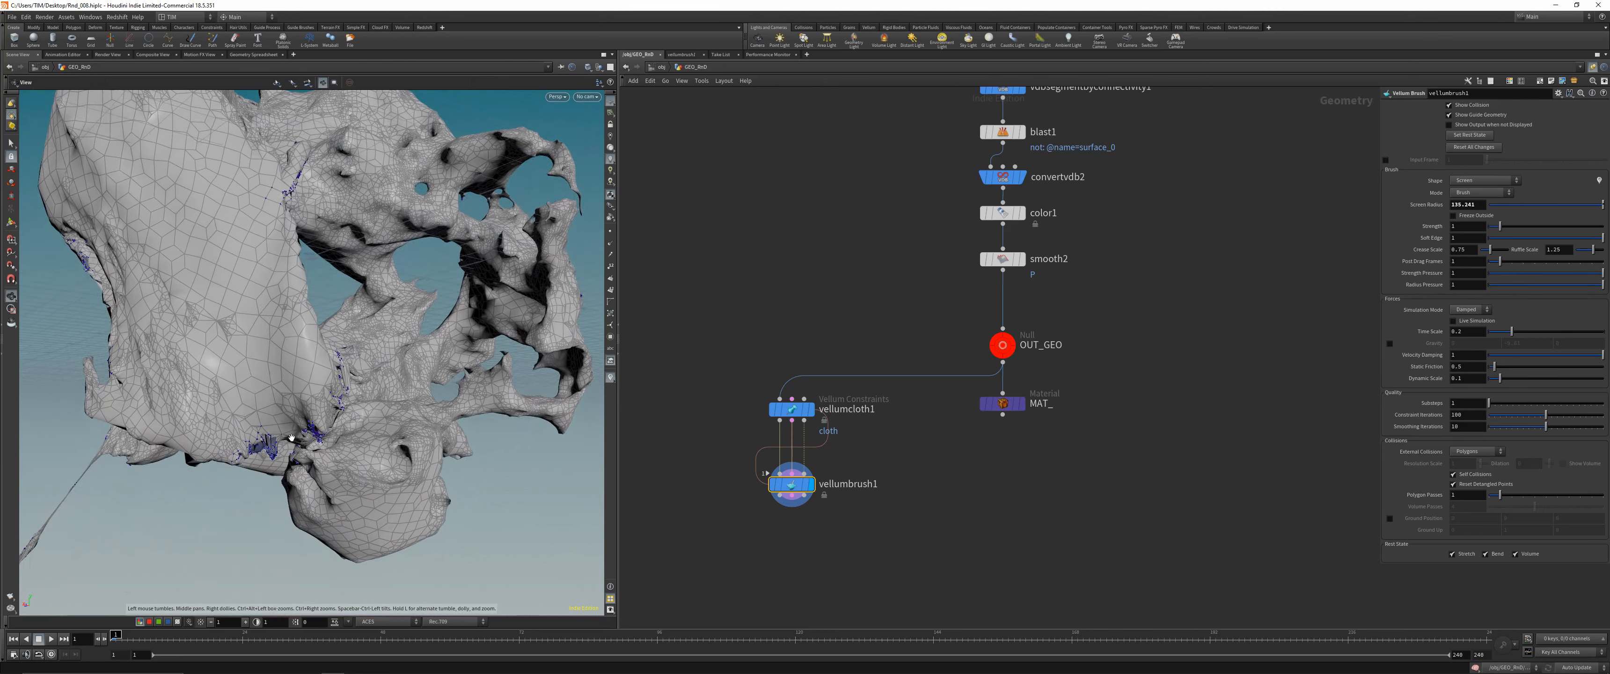
pyautogui.keyDown('alt'); pyautogui.moveTo(292, 437); pyautogui.dragTo(350, 369); pyautogui.keyUp('alt')
pyautogui.keyDown('alt'); pyautogui.moveTo(350, 313); pyautogui.dragTo(259, 412, button='middle'); pyautogui.keyUp('alt')
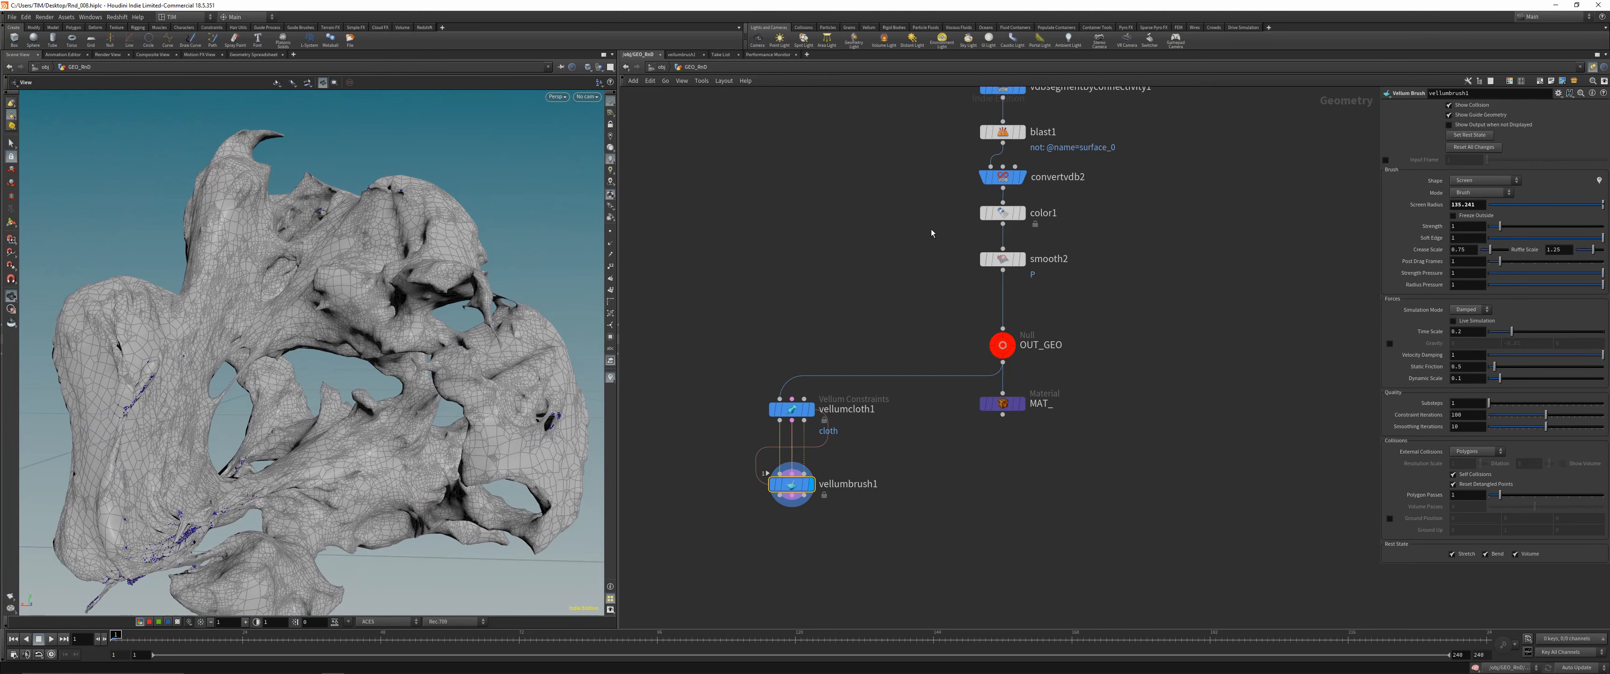
pyautogui.keyDown('alt'); pyautogui.moveTo(324, 350); pyautogui.dragTo(282, 313, button='right'); pyautogui.keyUp('alt')
pyautogui.keyDown('alt'); pyautogui.moveTo(281, 326); pyautogui.dragTo(350, 356); pyautogui.keyUp('alt')
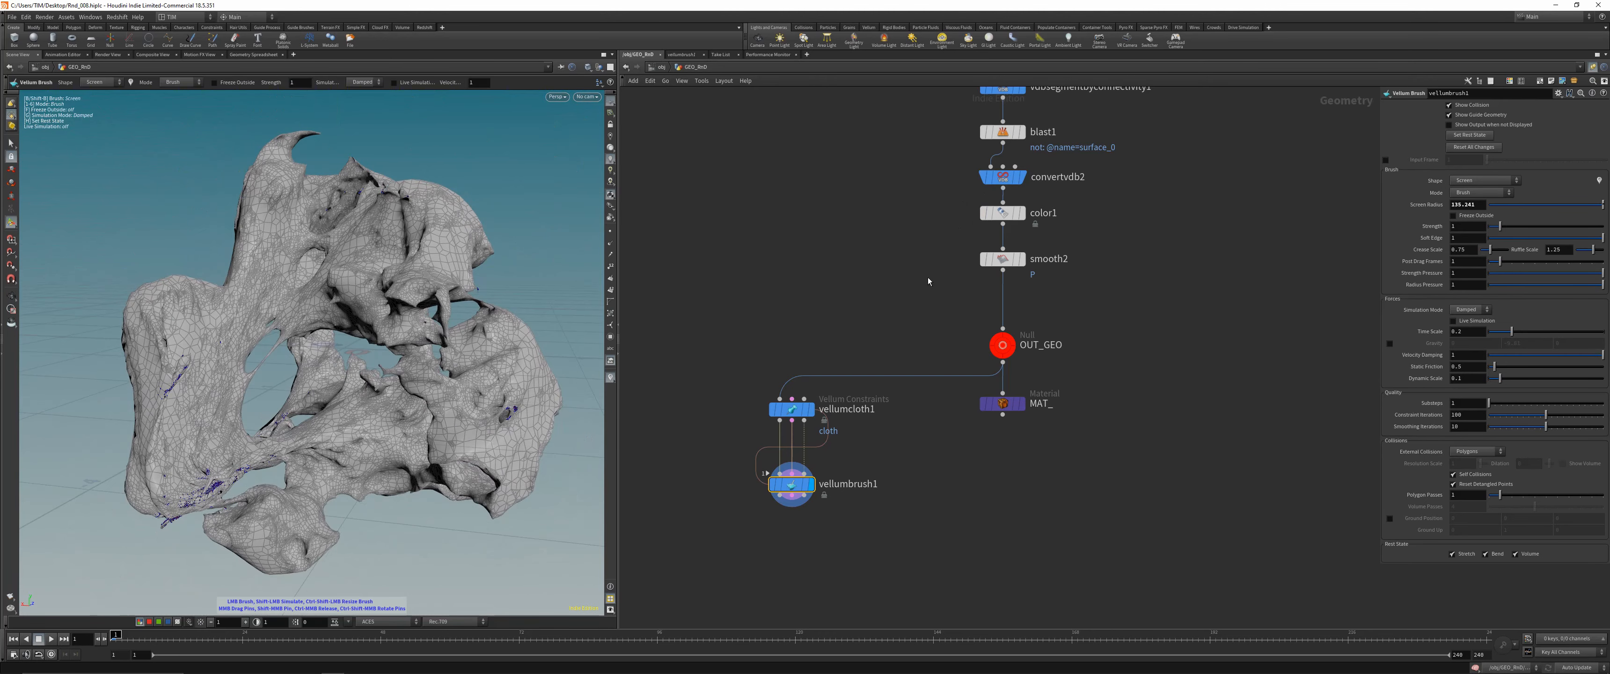
# Display smooth2 and set the adaptivity of convertvdb2 to 0
pyautogui.click(1021, 259)
pyautogui.moveTo(891, 279); pyautogui.dragTo(874, 328, button='middle')
pyautogui.click(985, 226)
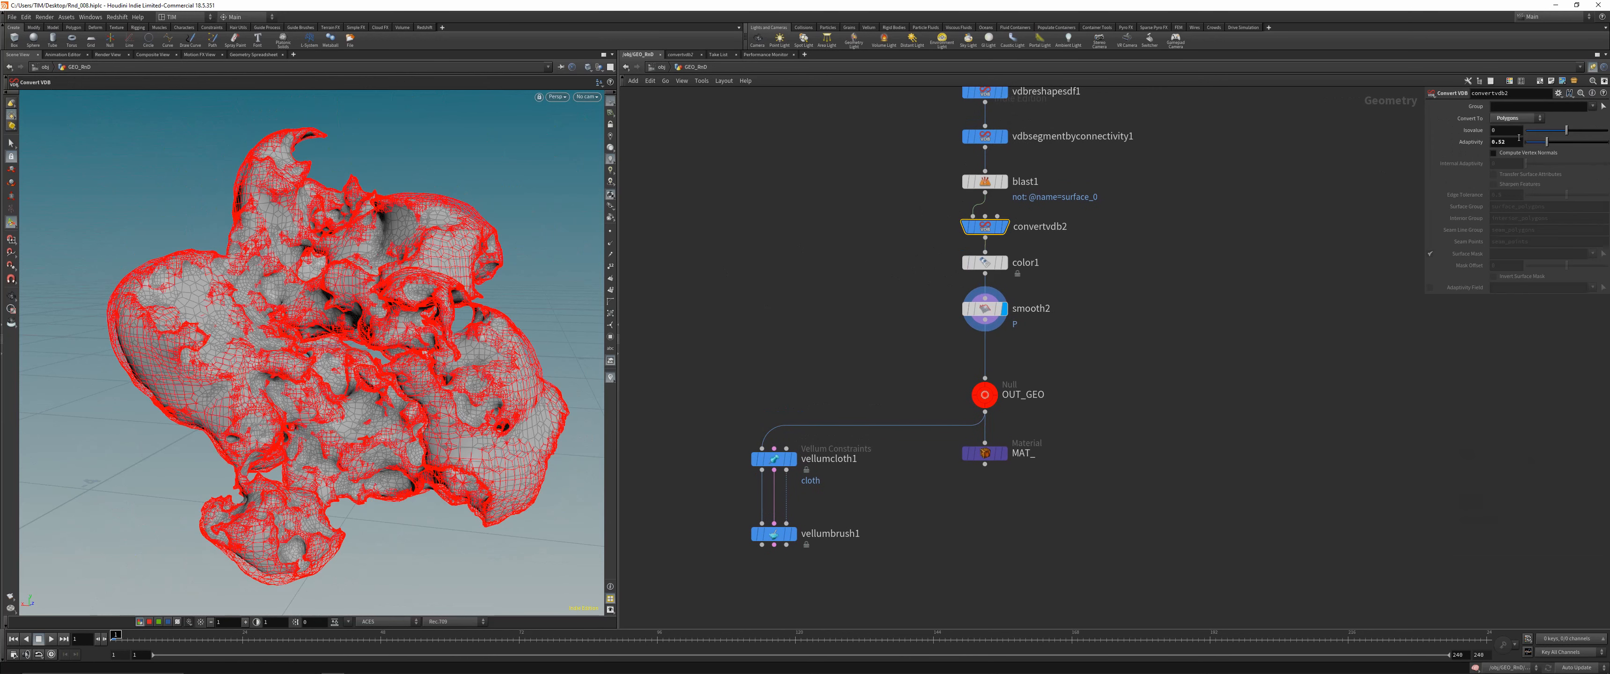
pyautogui.doubleClick(1520, 141)
pyautogui.write('0')
pyautogui.press('Return')
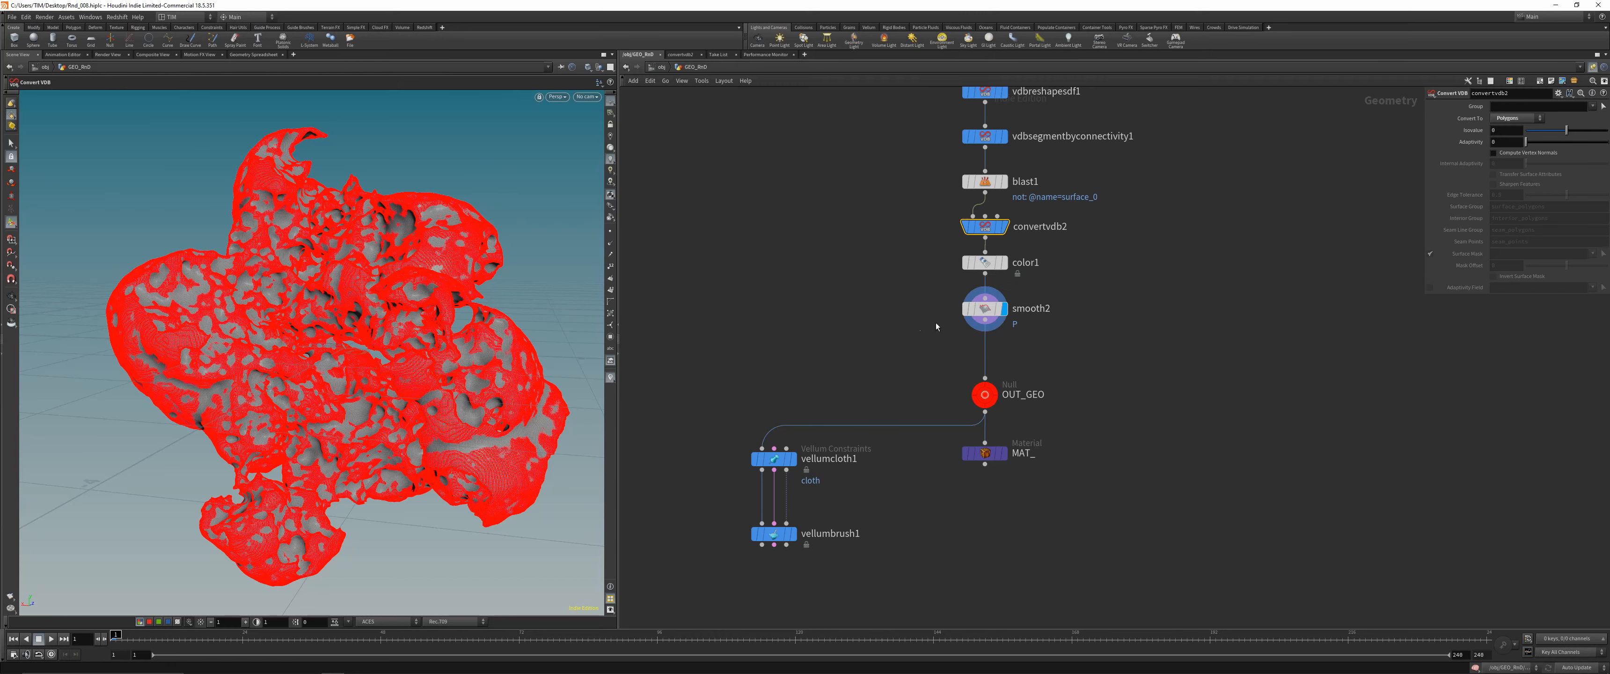
# Add a Remesh node fed by smooth2, set its target size to 1 and display its result
pyautogui.click(983, 315)
pyautogui.press('Tab')
pyautogui.write('reme')
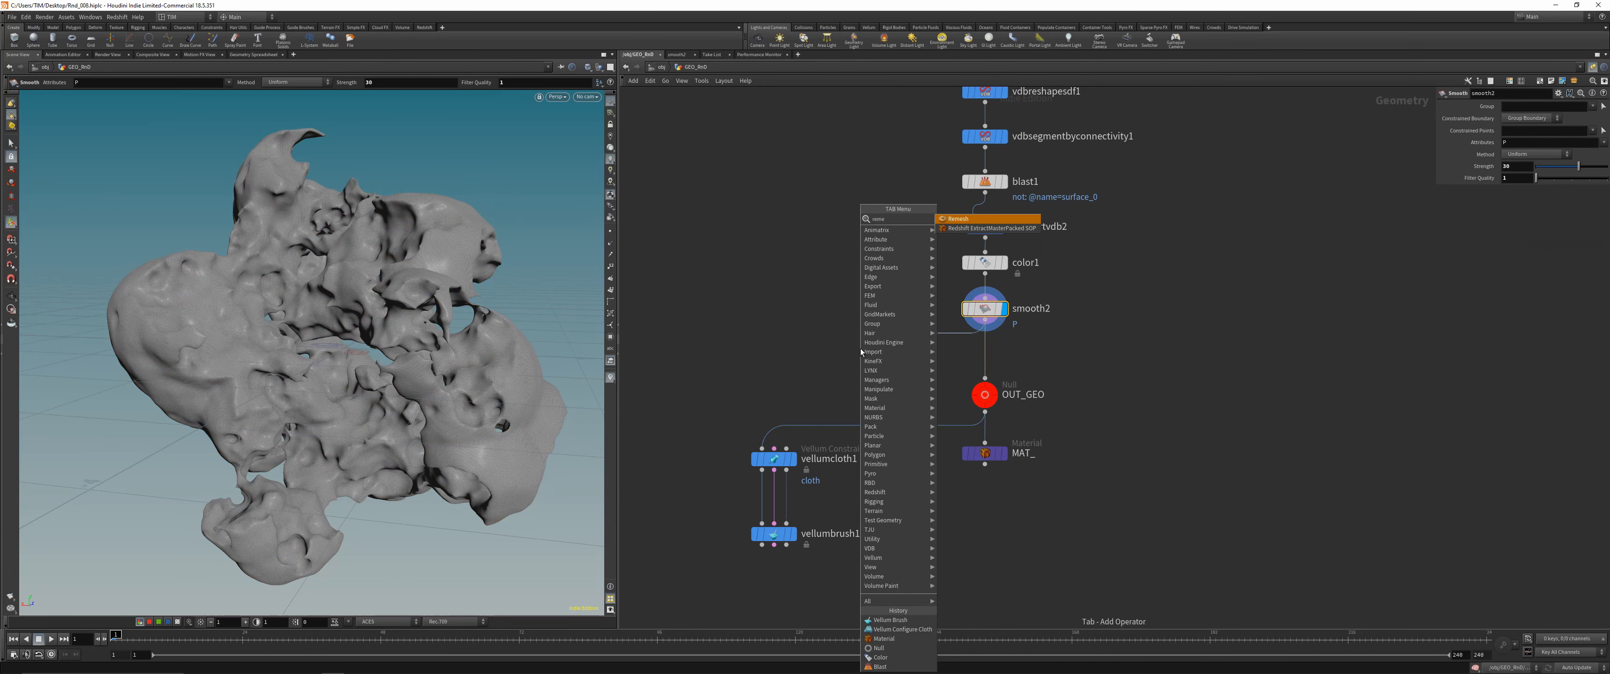
pyautogui.press('Return')
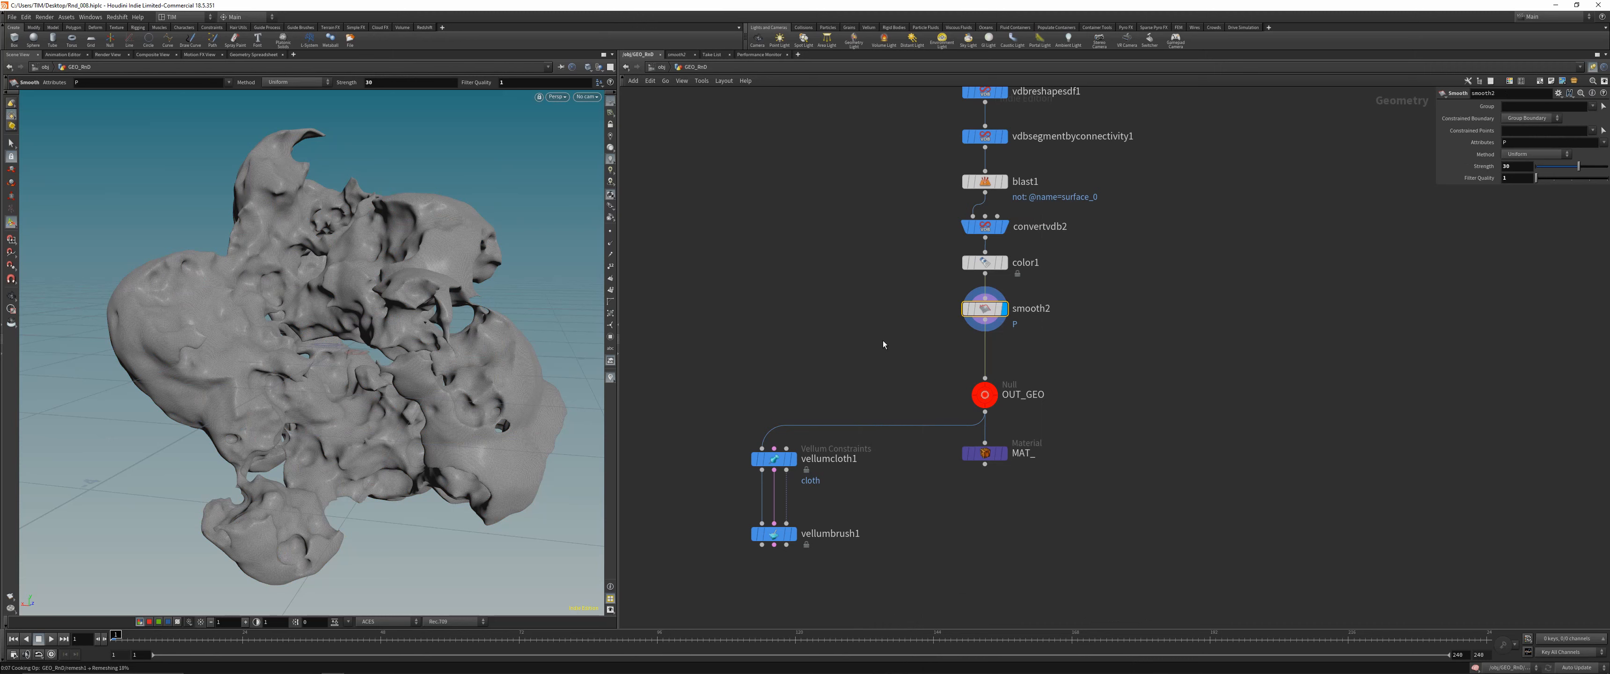
pyautogui.doubleClick(1523, 216)
pyautogui.write('1')
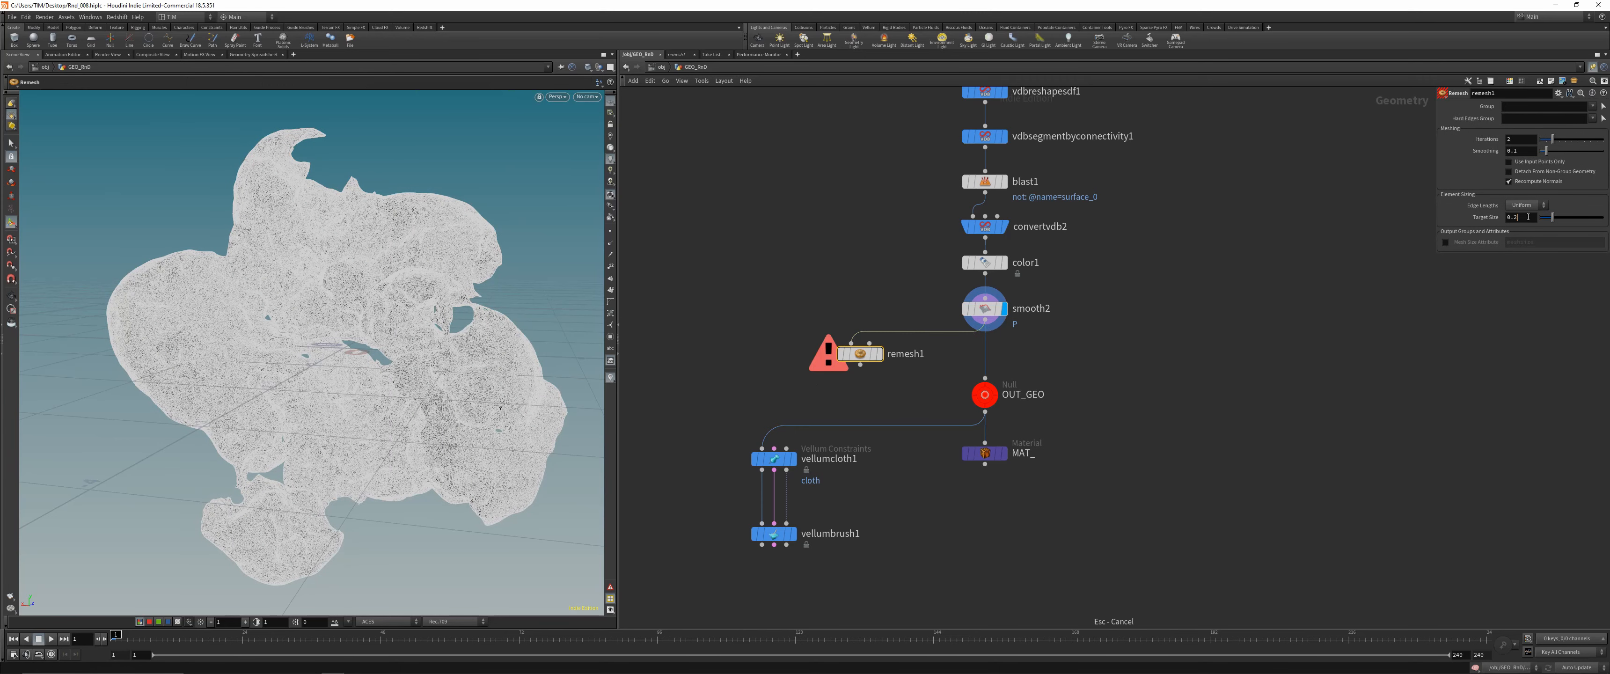
pyautogui.press('Return')
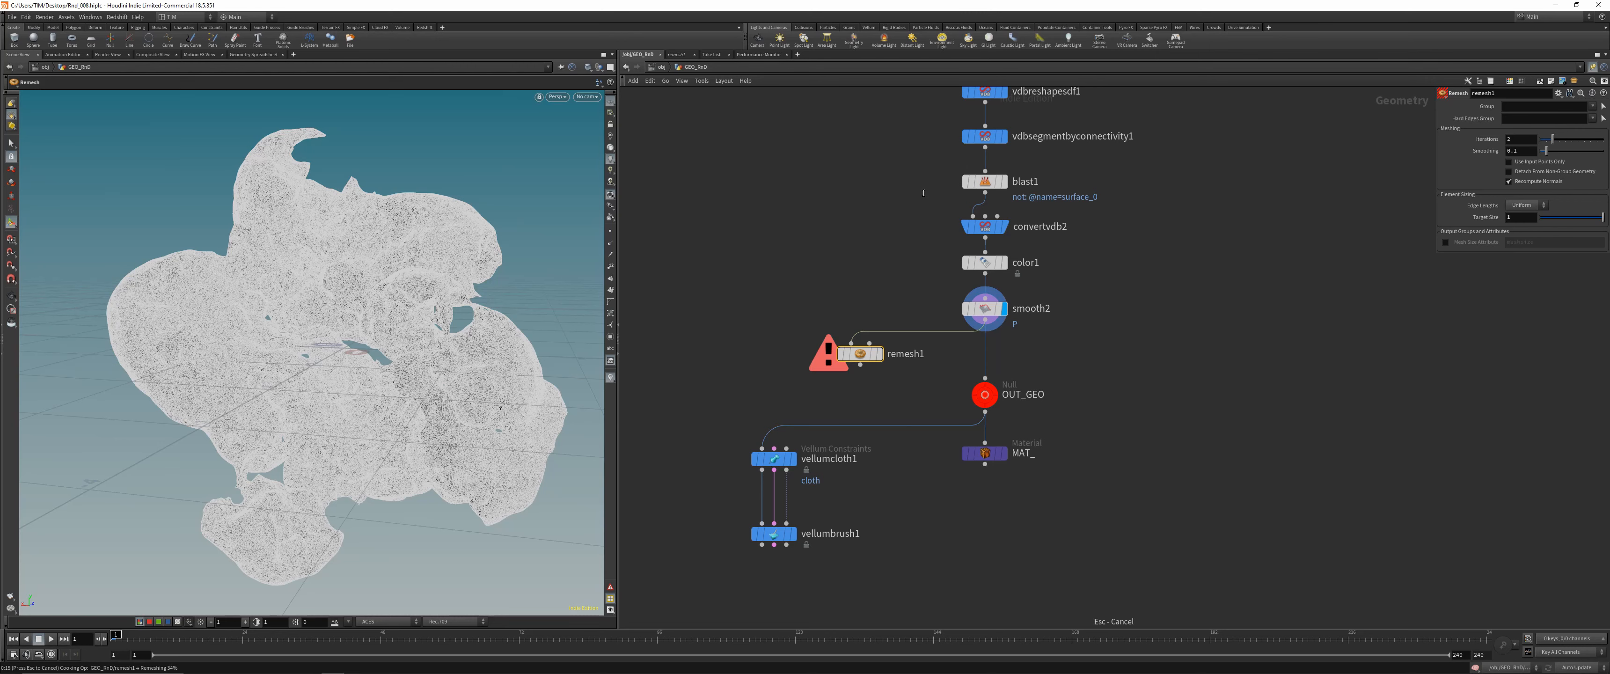
pyautogui.click(879, 354)
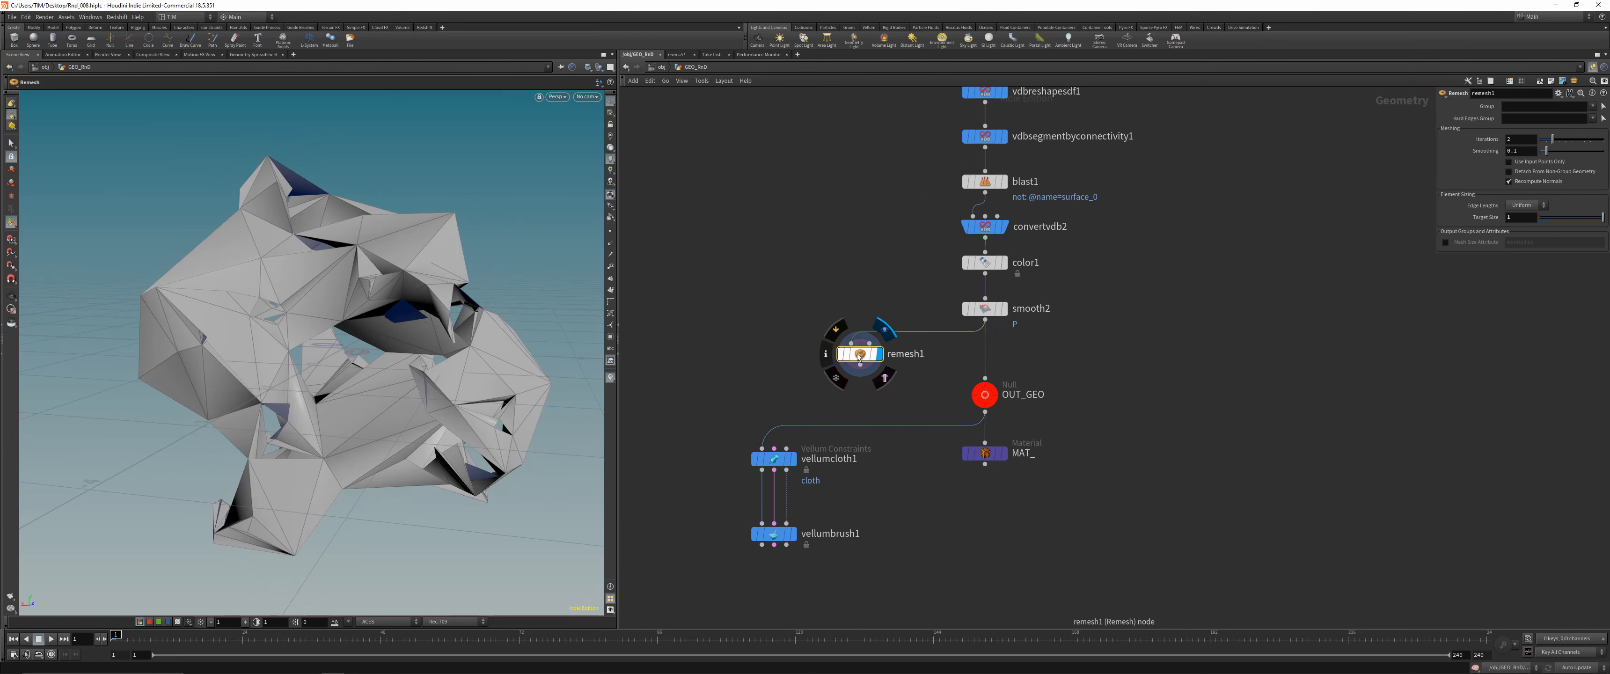
# Lower the target size of remesh1 to get a much denser mesh
pyautogui.doubleClick(1512, 215)
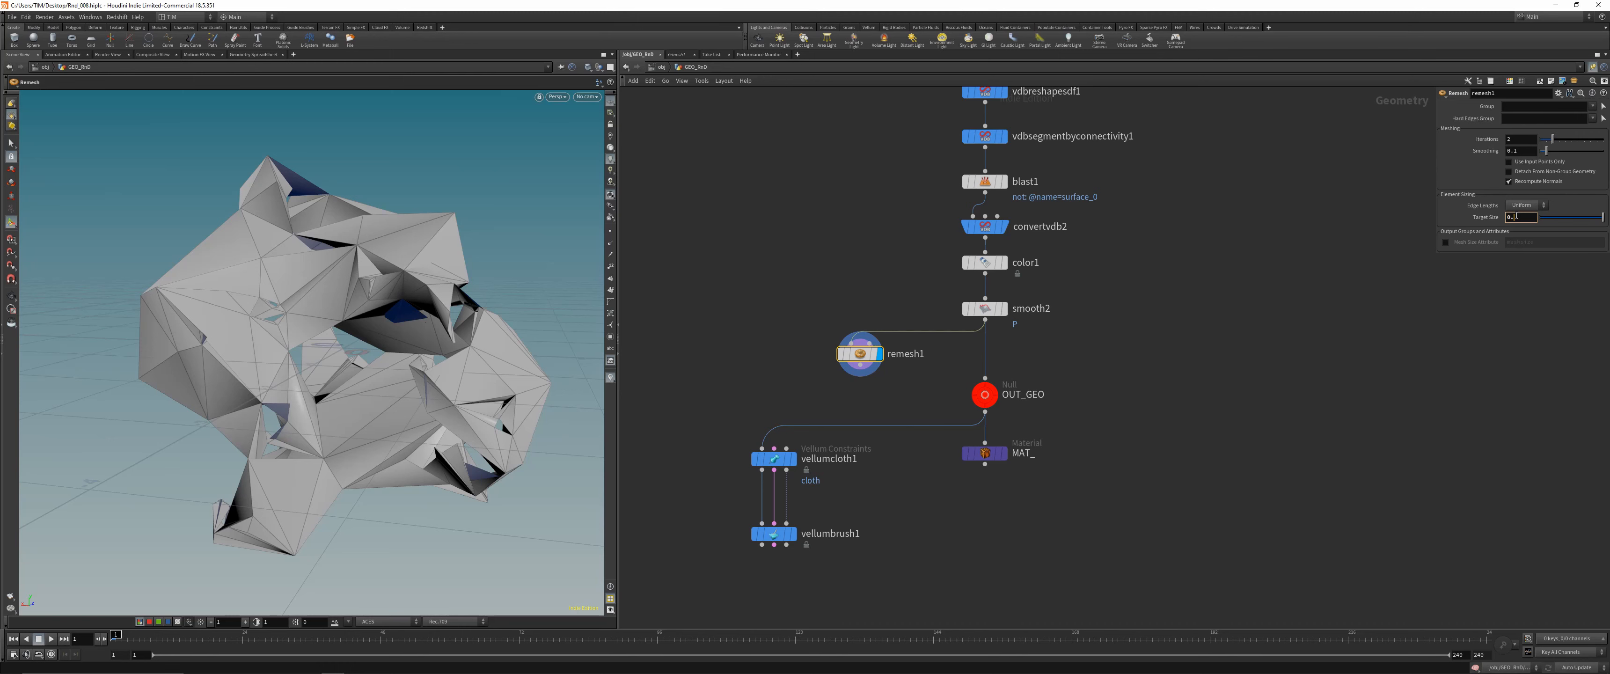
pyautogui.press('Return')
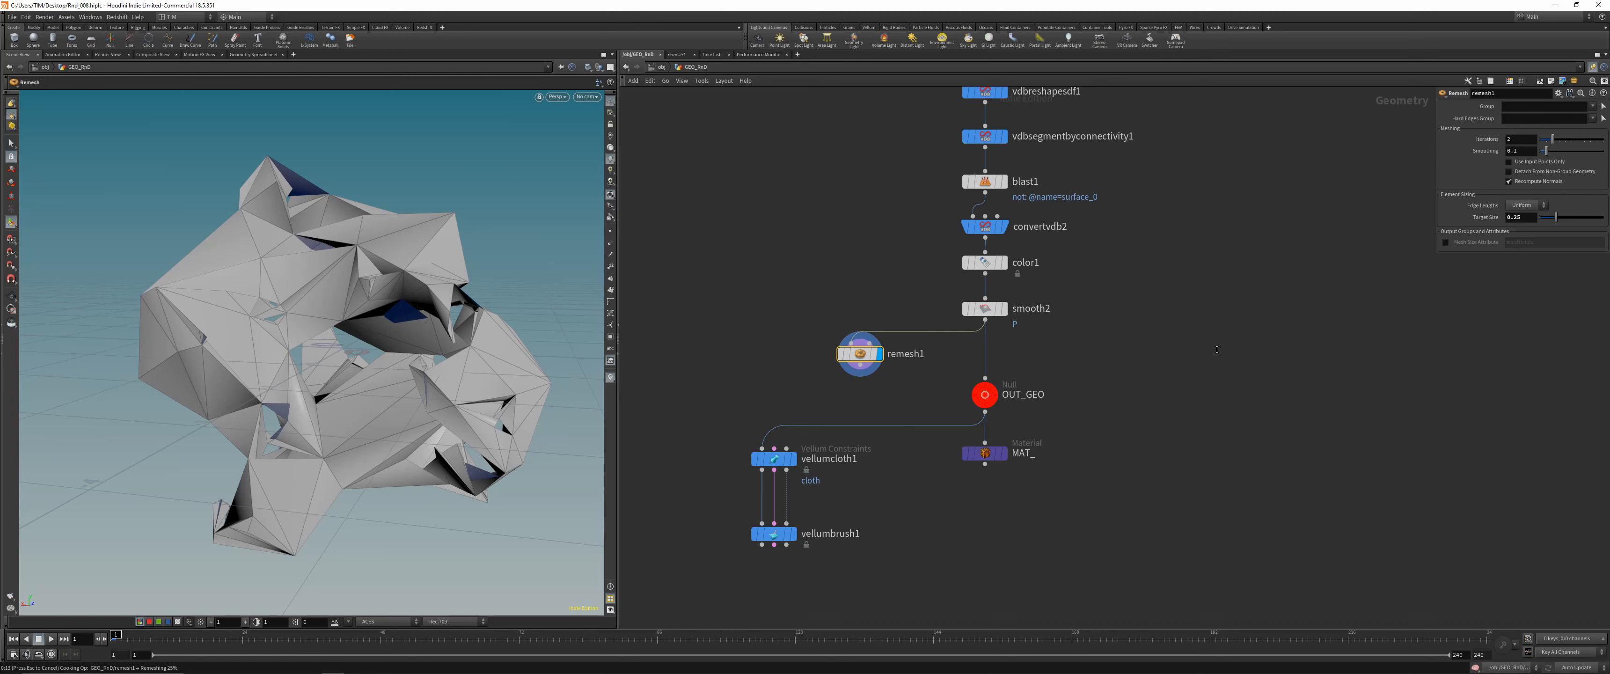
pyautogui.click(1099, 372)
pyautogui.moveTo(1099, 372); pyautogui.dragTo(1061, 378, button='middle')
pyautogui.press('Tab')
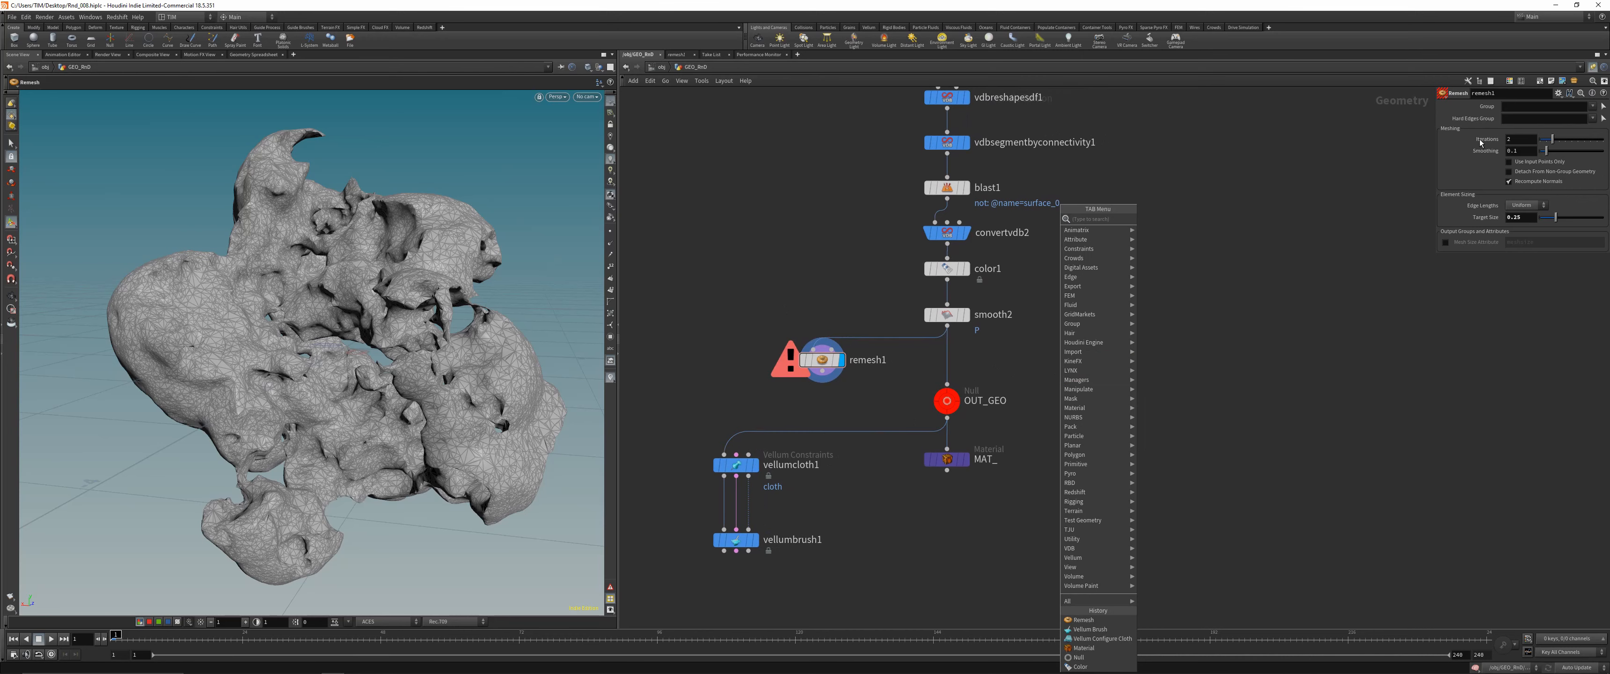
pyautogui.click(1282, 347)
# Add a PolyReduce node fed by smooth2
pyautogui.click(947, 326)
pyautogui.press('Tab')
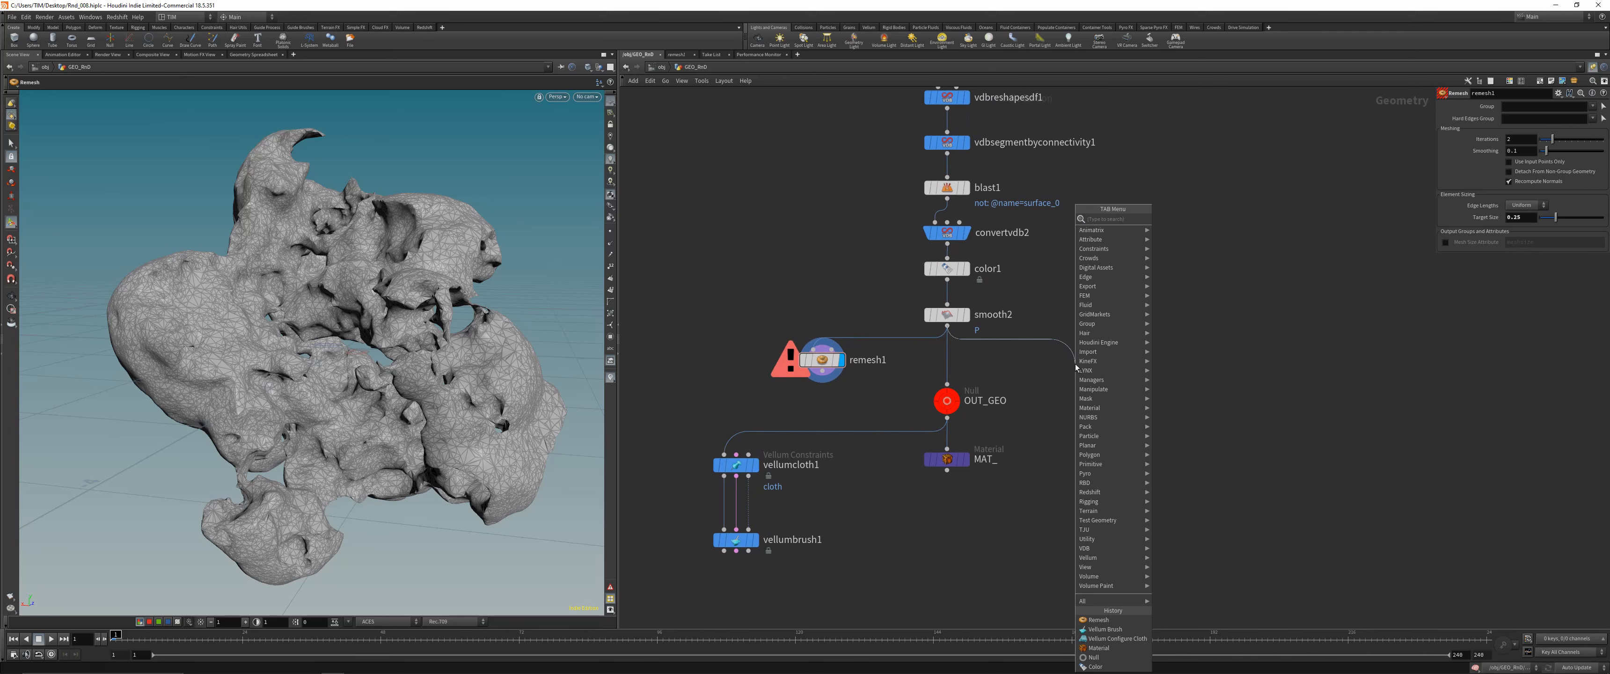
pyautogui.write('pr')
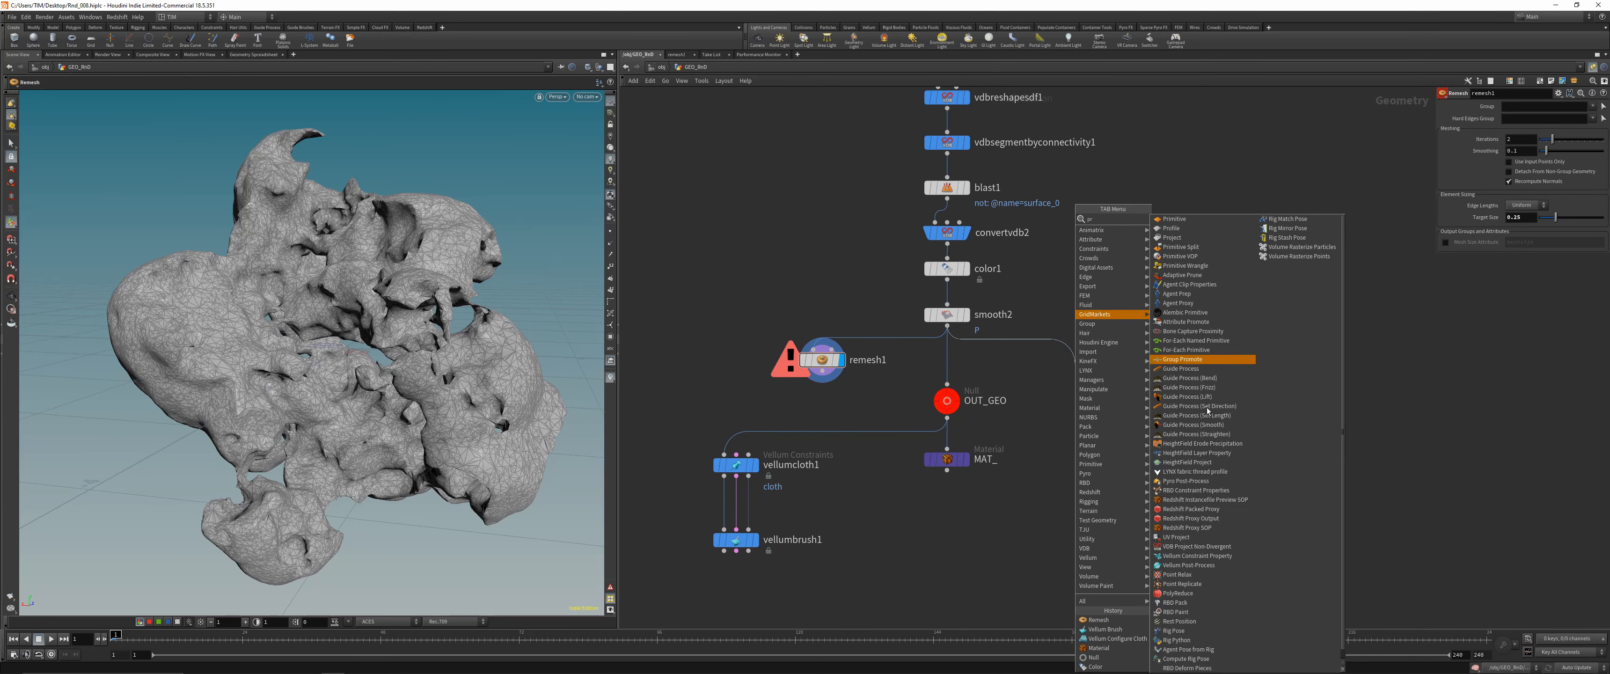
pyautogui.click(1204, 594)
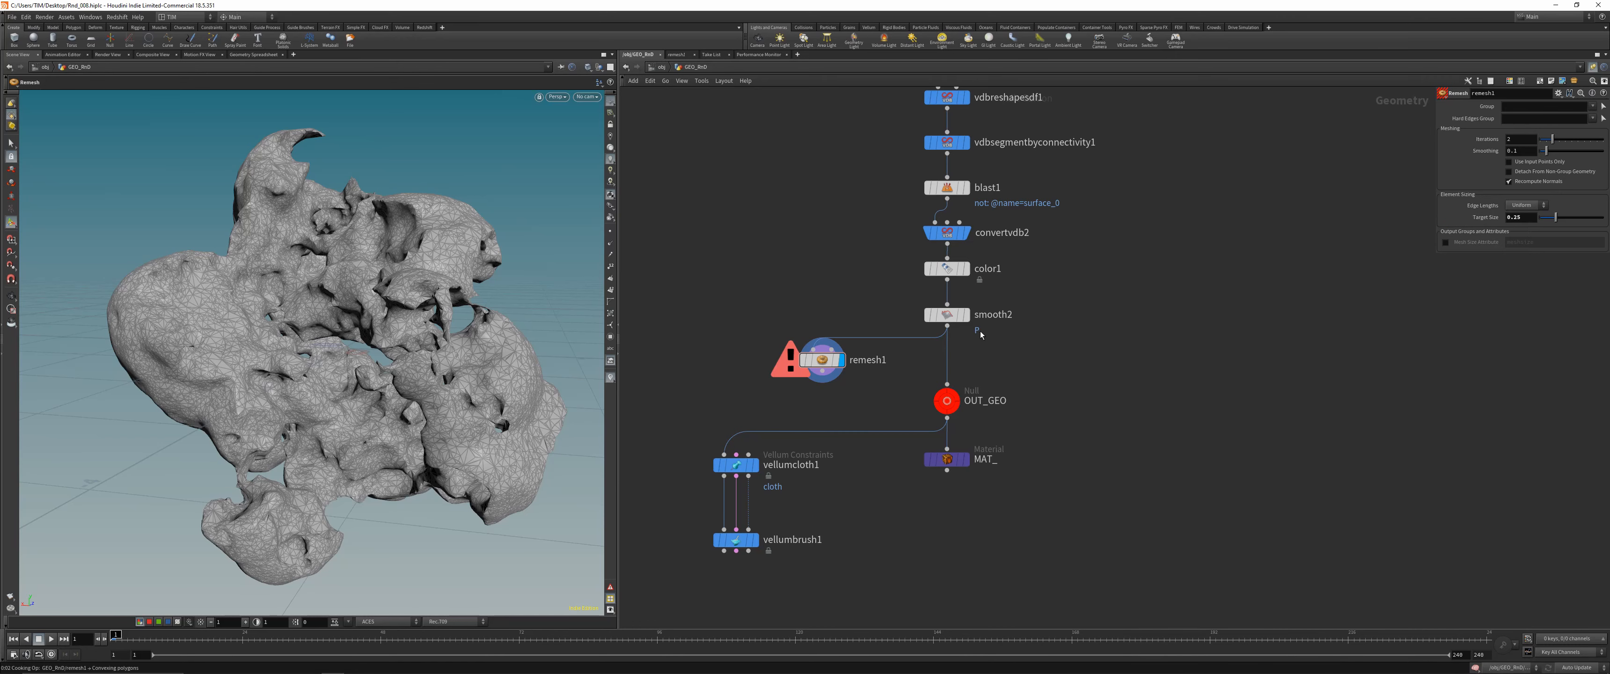
# Delete the remesh1 node and move polyreduce1 into its place beside the main chain
pyautogui.moveTo(831, 358); pyautogui.dragTo(738, 356)
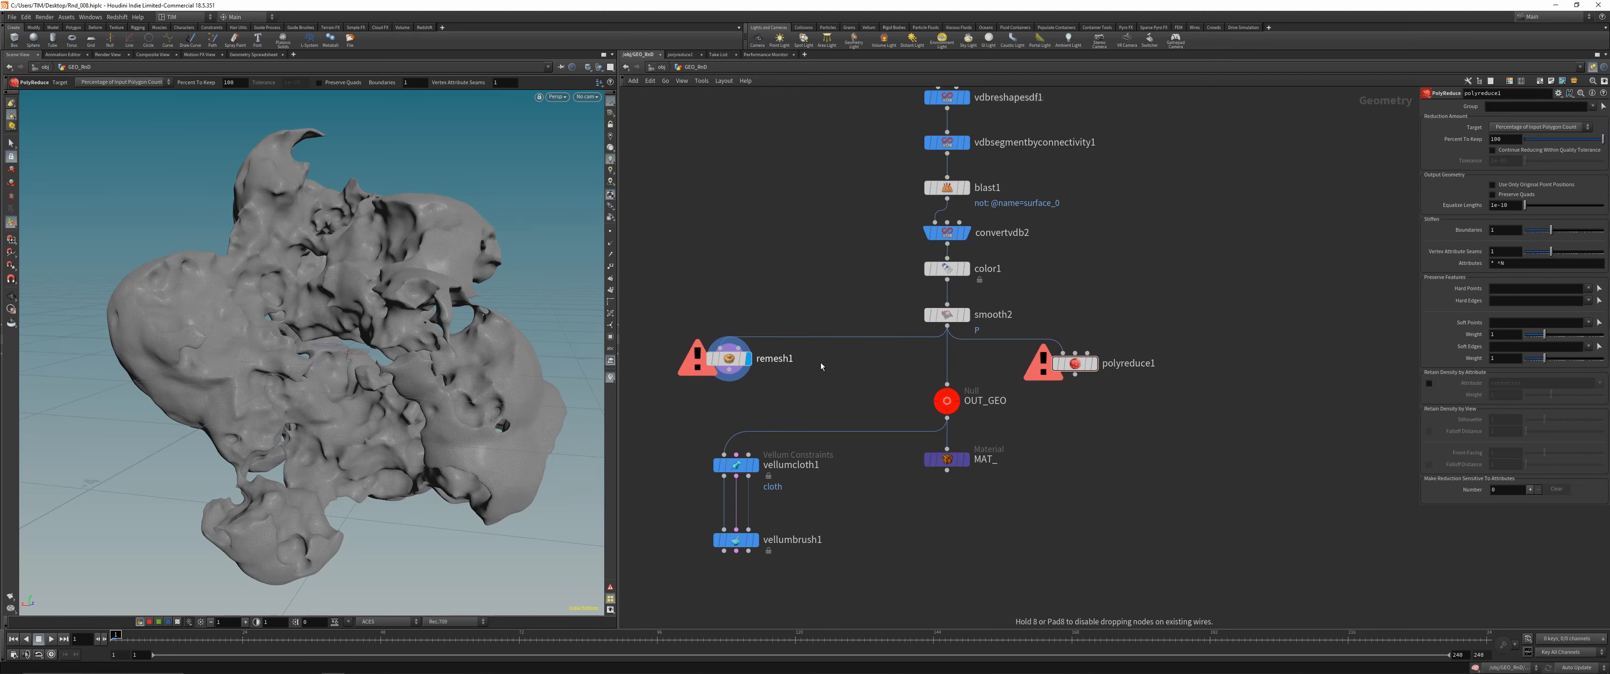
pyautogui.press('Delete')
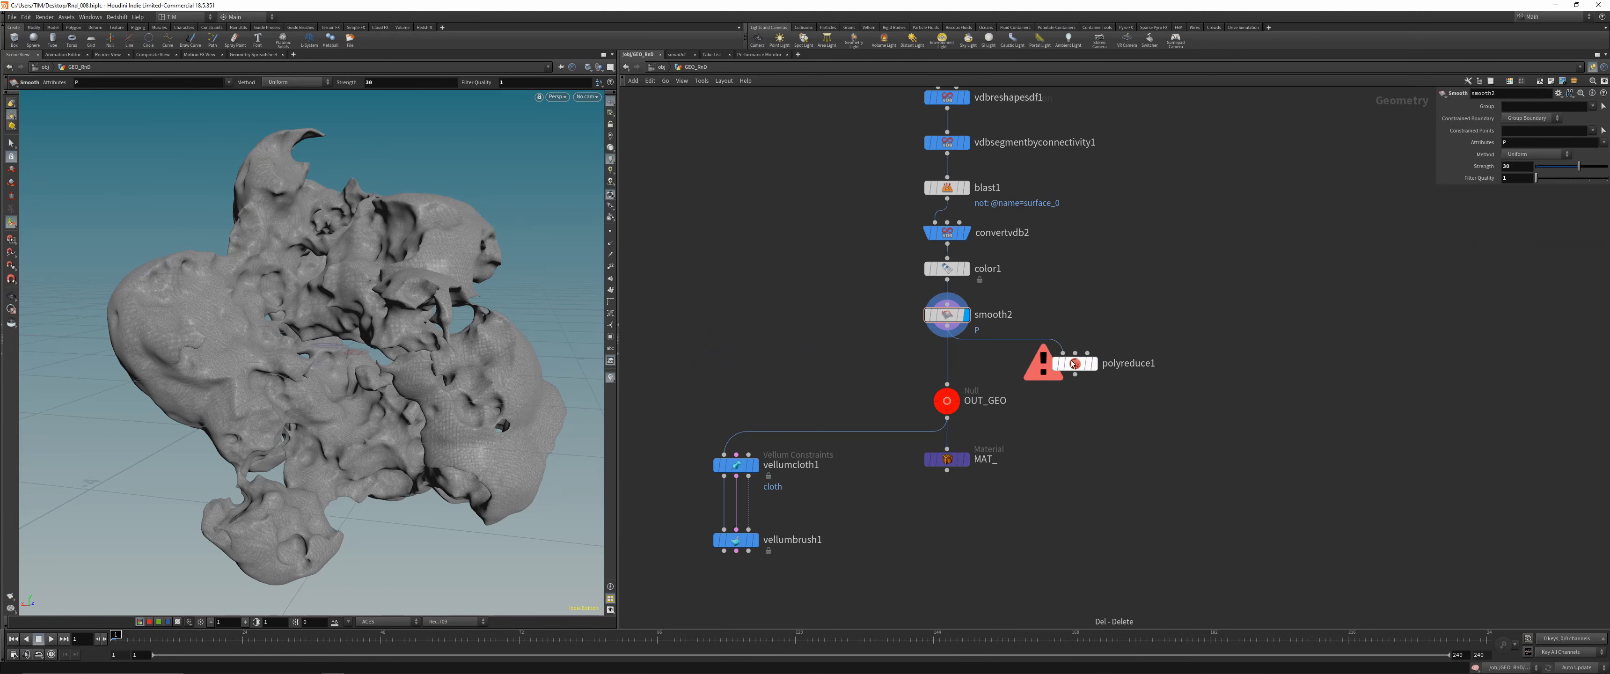
pyautogui.moveTo(1073, 364); pyautogui.dragTo(801, 362)
pyautogui.moveTo(725, 320); pyautogui.dragTo(810, 381)
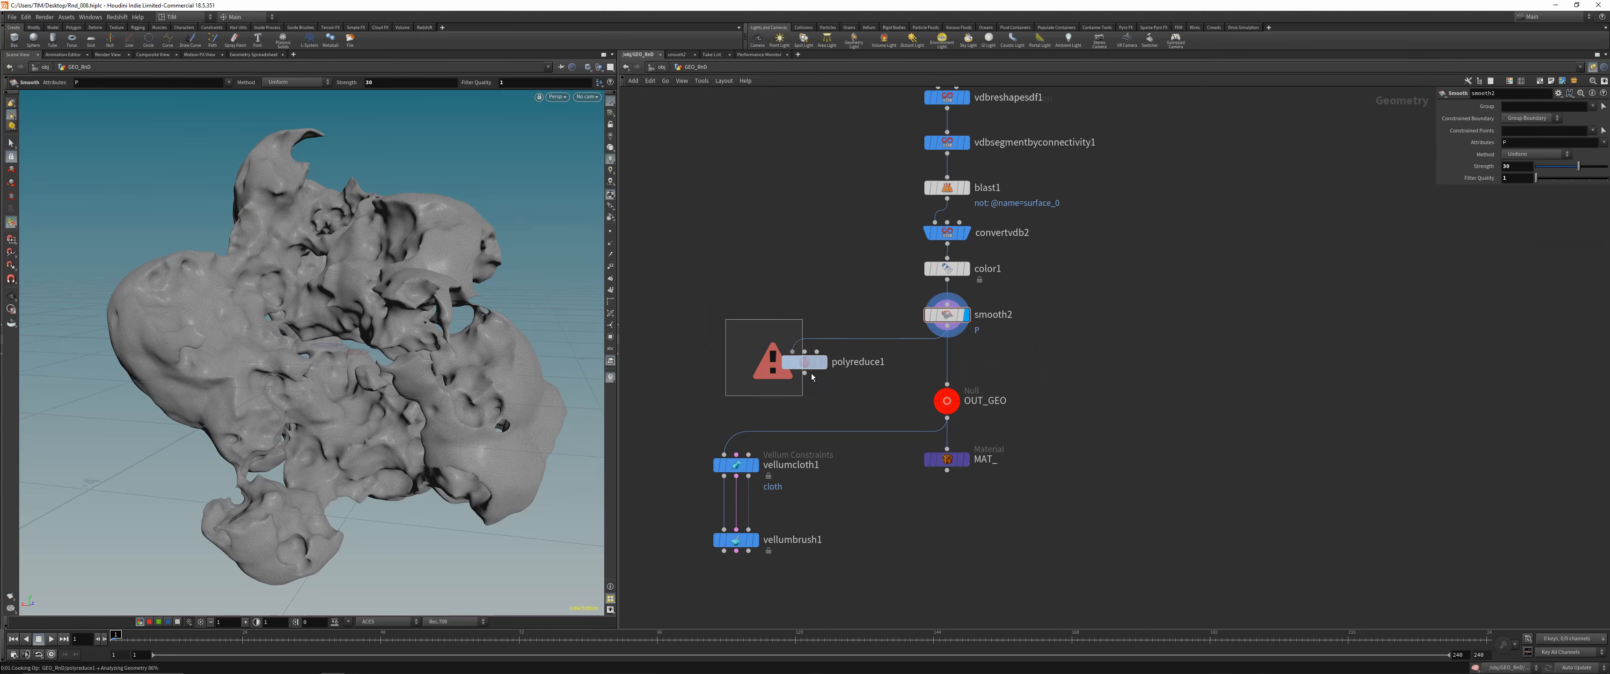
# Display the polyreduce1 node's result and set its percent to keep to 10
pyautogui.click(824, 362)
pyautogui.click(1504, 138)
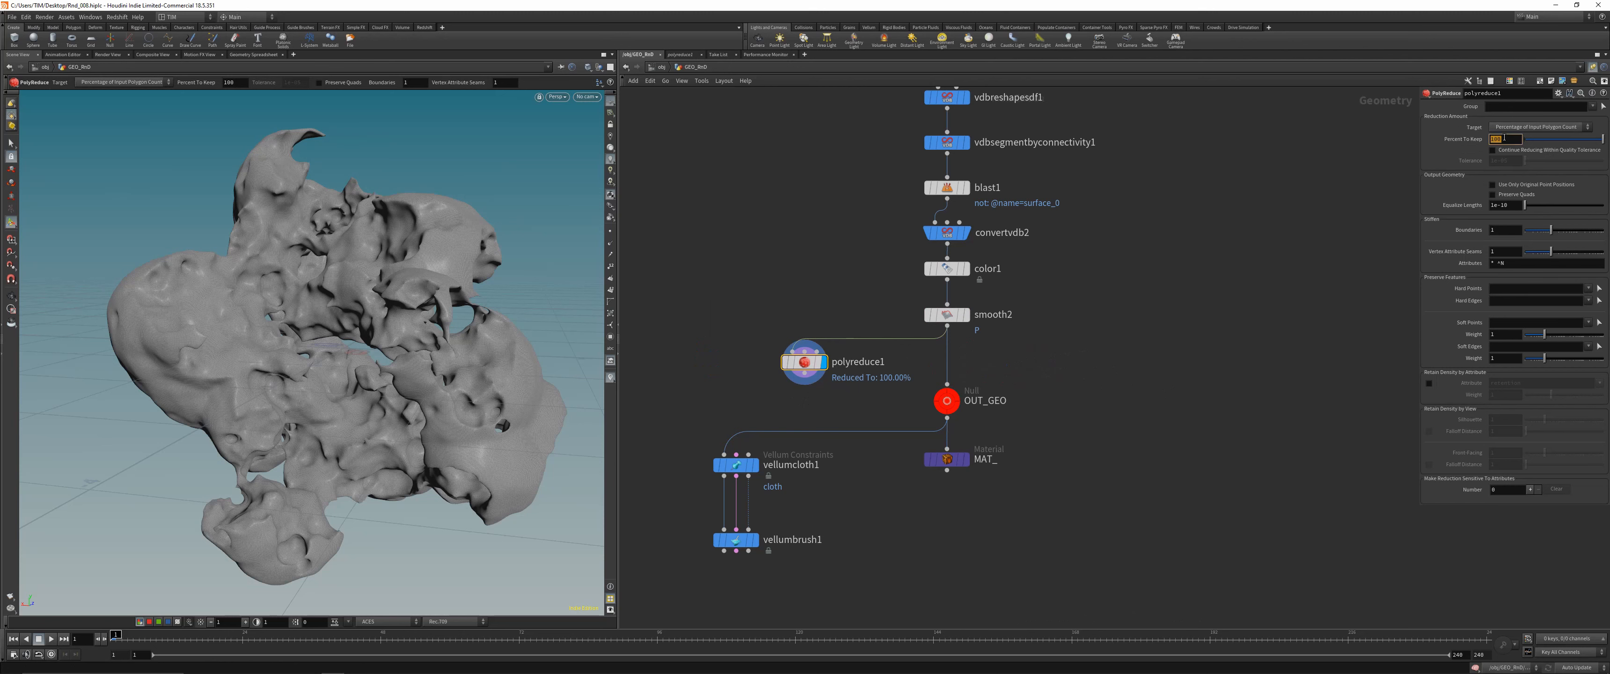
pyautogui.write('10')
pyautogui.press('Return')
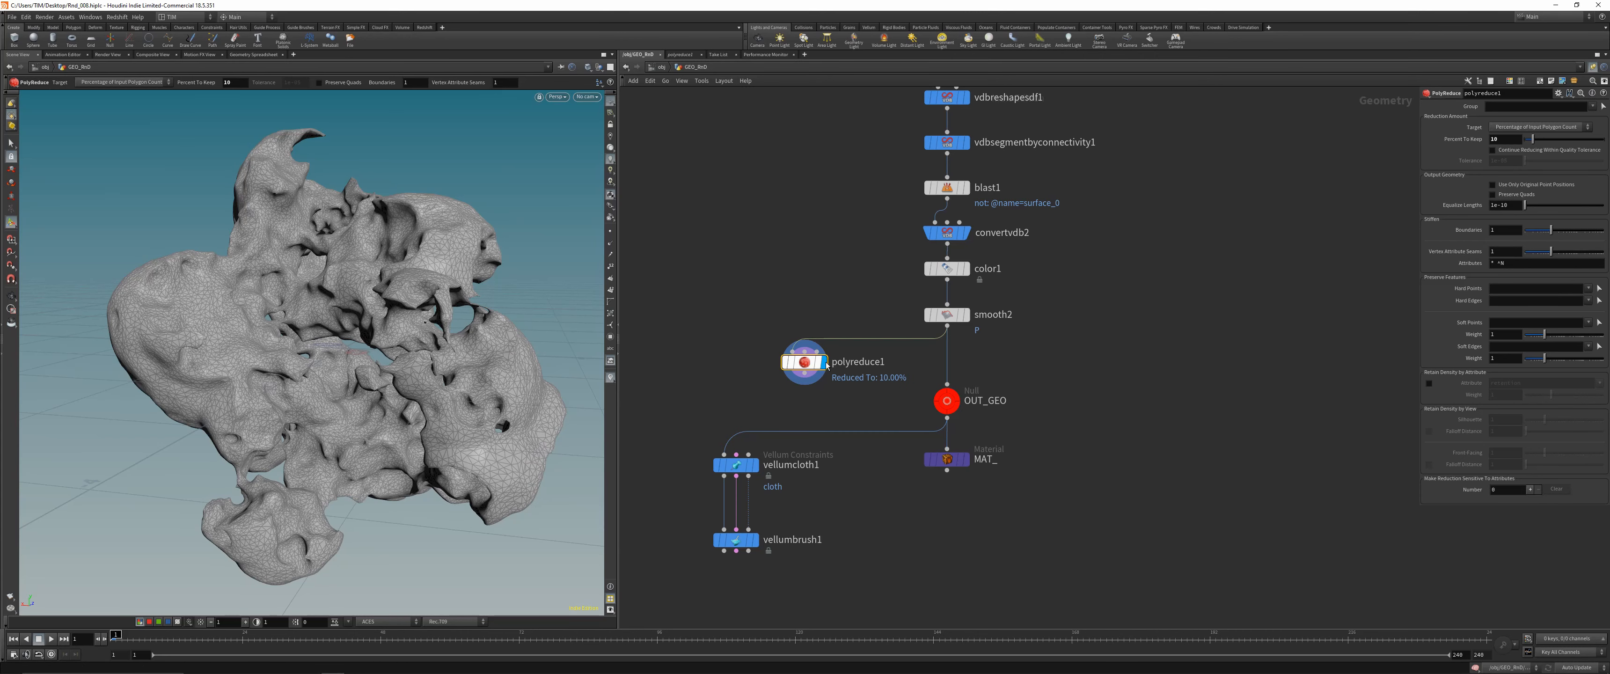
# Connect polyreduce1's output to the first input of vellumcloth1 and place the node directly above it
pyautogui.click(804, 383)
pyautogui.click(724, 455)
pyautogui.moveTo(805, 361); pyautogui.dragTo(736, 393)
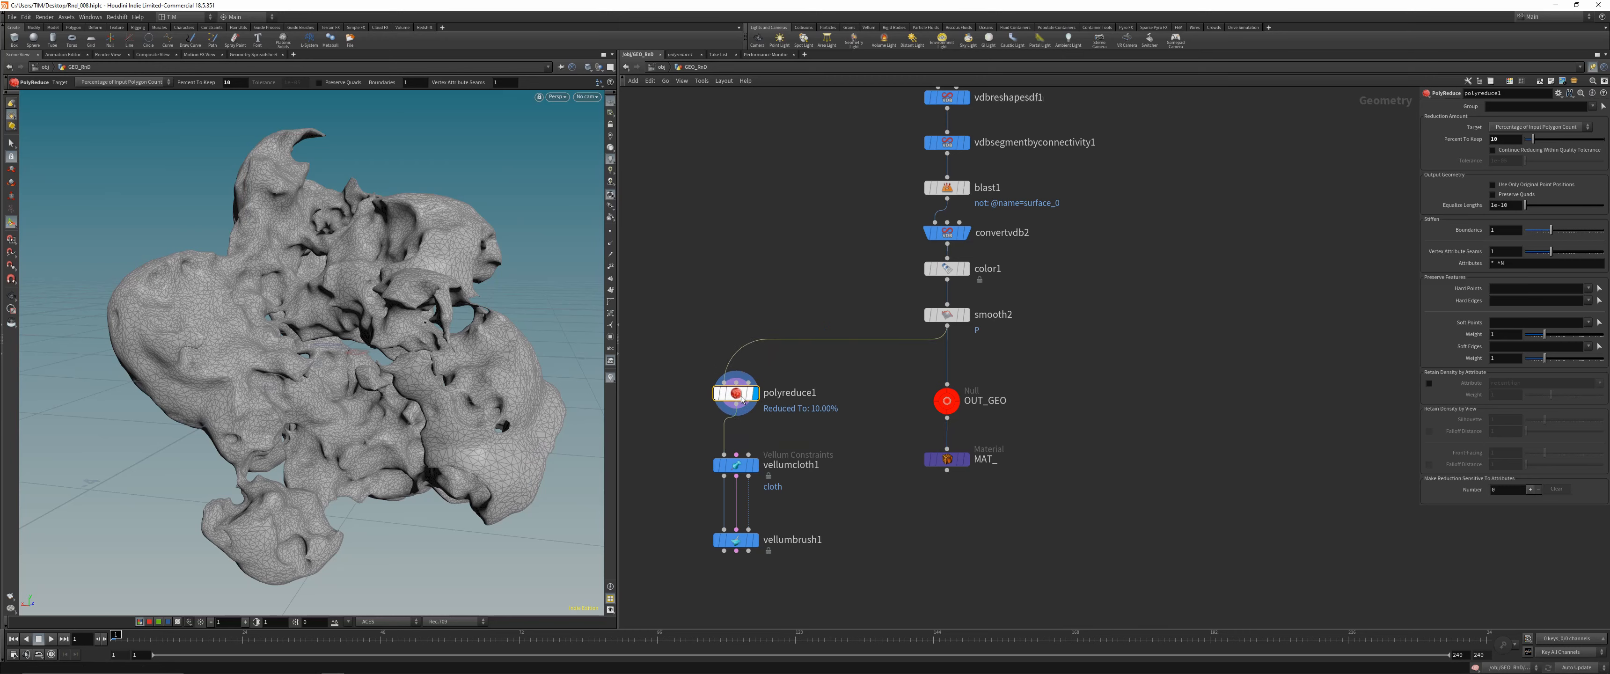
# Display vellumbrush1, reset all its changes, and pull the outer parts of the reduced mesh outward in Brush mode
pyautogui.click(744, 540)
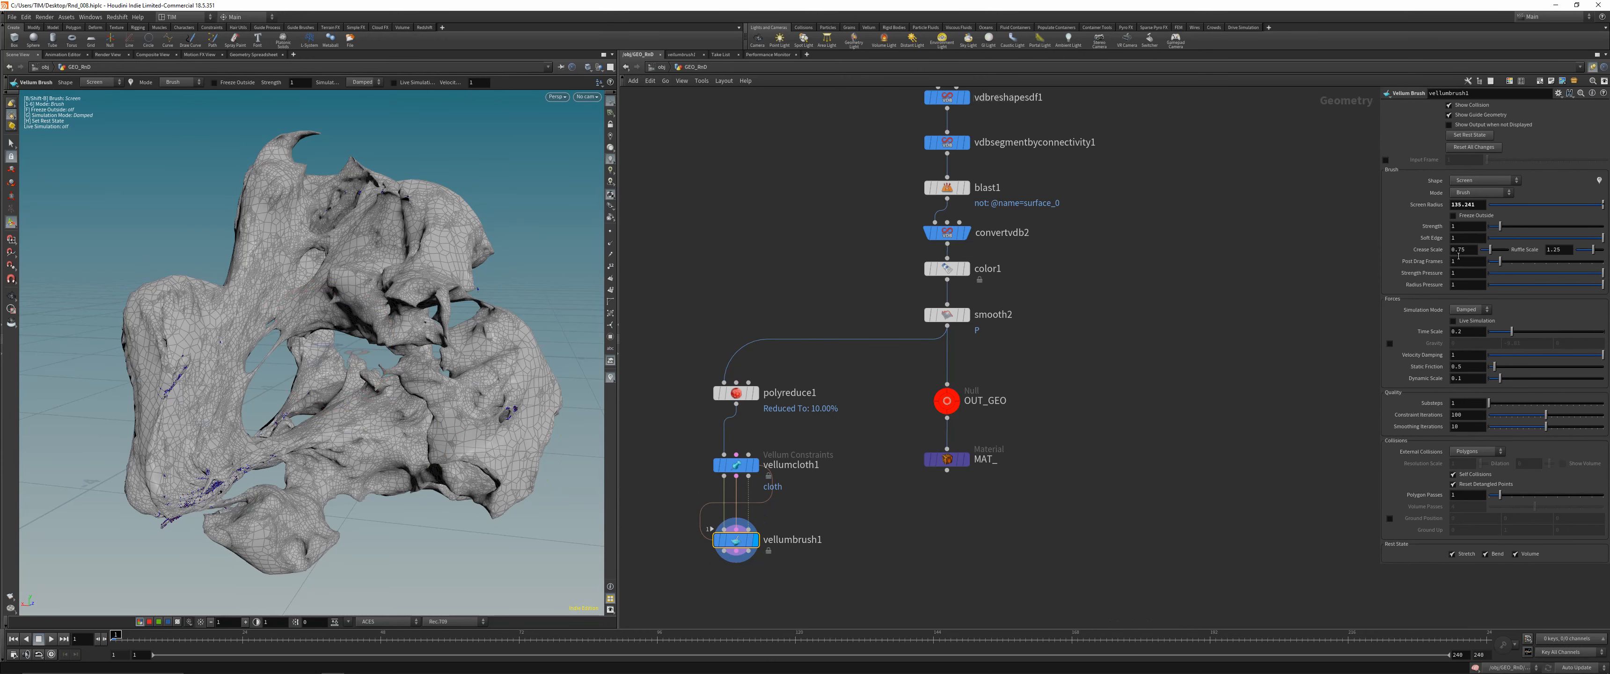
pyautogui.click(1474, 148)
pyautogui.moveTo(133, 275); pyautogui.dragTo(134, 193)
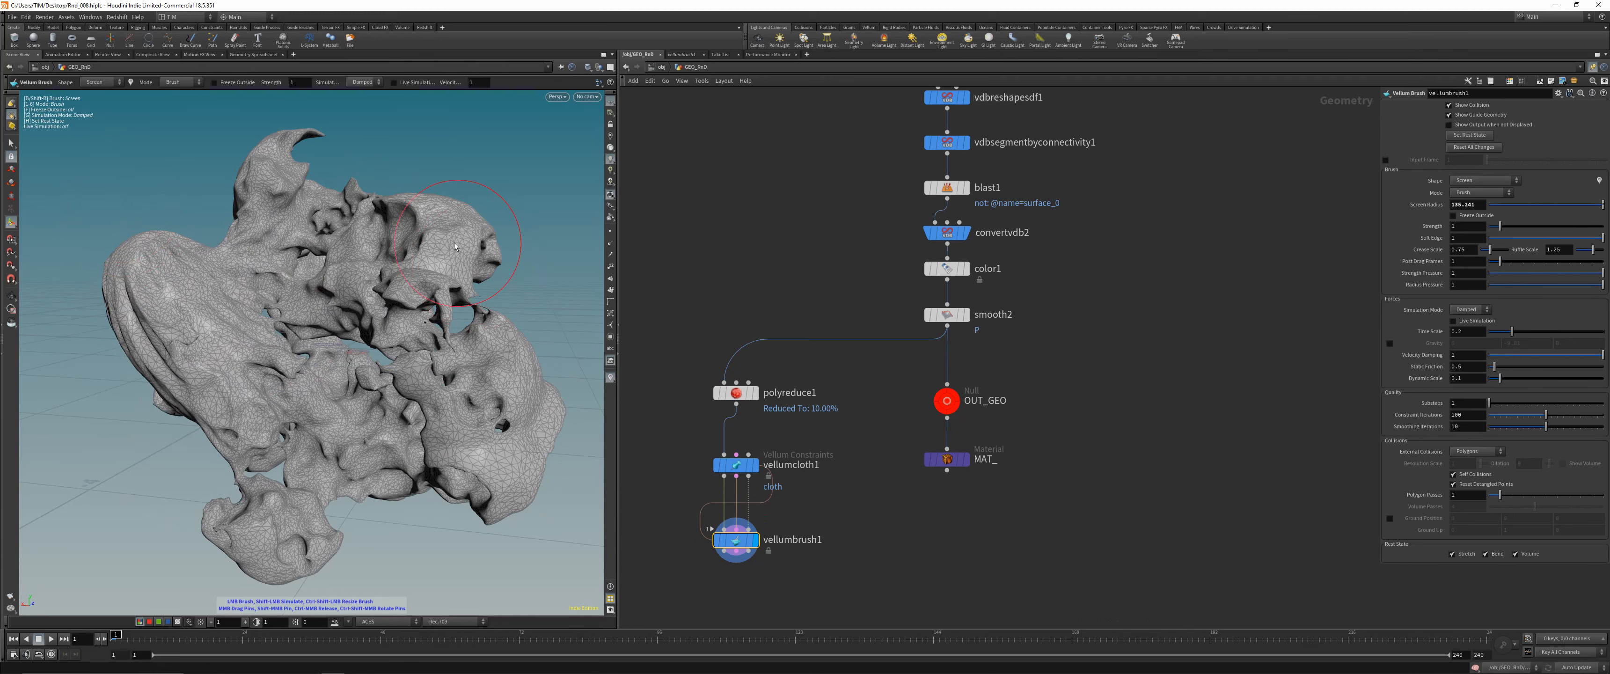
pyautogui.moveTo(462, 253); pyautogui.dragTo(555, 145)
pyautogui.moveTo(500, 474); pyautogui.dragTo(563, 512)
pyautogui.moveTo(347, 383); pyautogui.dragTo(369, 545)
pyautogui.moveTo(250, 522); pyautogui.dragTo(153, 554)
pyautogui.keyDown('alt'); pyautogui.moveTo(374, 438); pyautogui.dragTo(438, 337, button='right'); pyautogui.keyUp('alt')
pyautogui.moveTo(438, 337)
pyautogui.keyDown('alt'); pyautogui.mouseDown()
pyautogui.moveTo(312, 311)
pyautogui.moveTo(252, 201)
pyautogui.mouseUp(); pyautogui.keyUp('alt')
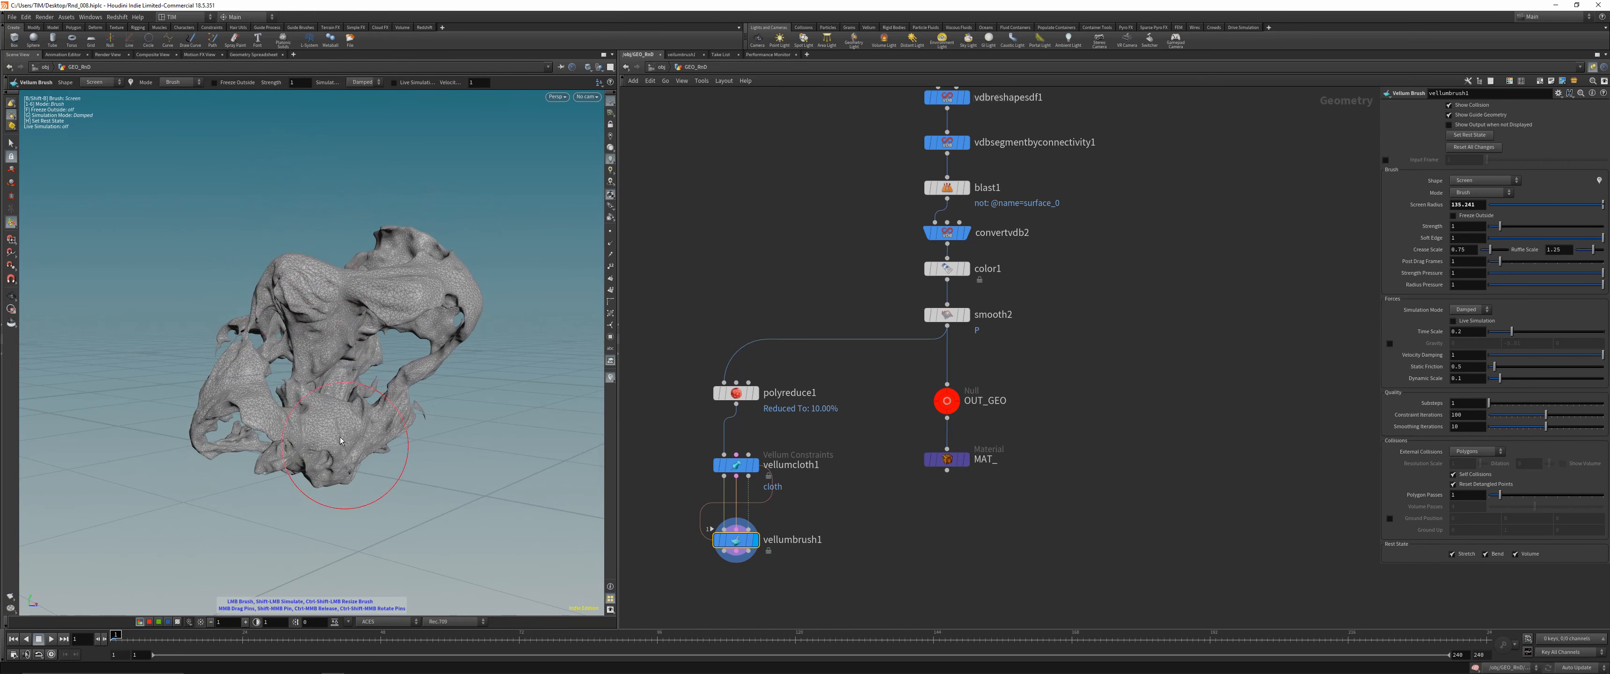
pyautogui.moveTo(347, 462); pyautogui.dragTo(382, 539)
pyautogui.moveTo(318, 370)
pyautogui.keyDown('alt'); pyautogui.mouseDown()
pyautogui.moveTo(466, 364)
pyautogui.moveTo(300, 394)
pyautogui.moveTo(337, 400)
pyautogui.mouseUp(); pyautogui.keyUp('alt')
# Switch the Vellum Brush to Rotate mode with an enlarged radius and twist the mesh around its center into swirling folds
pyautogui.rightClick(357, 401)
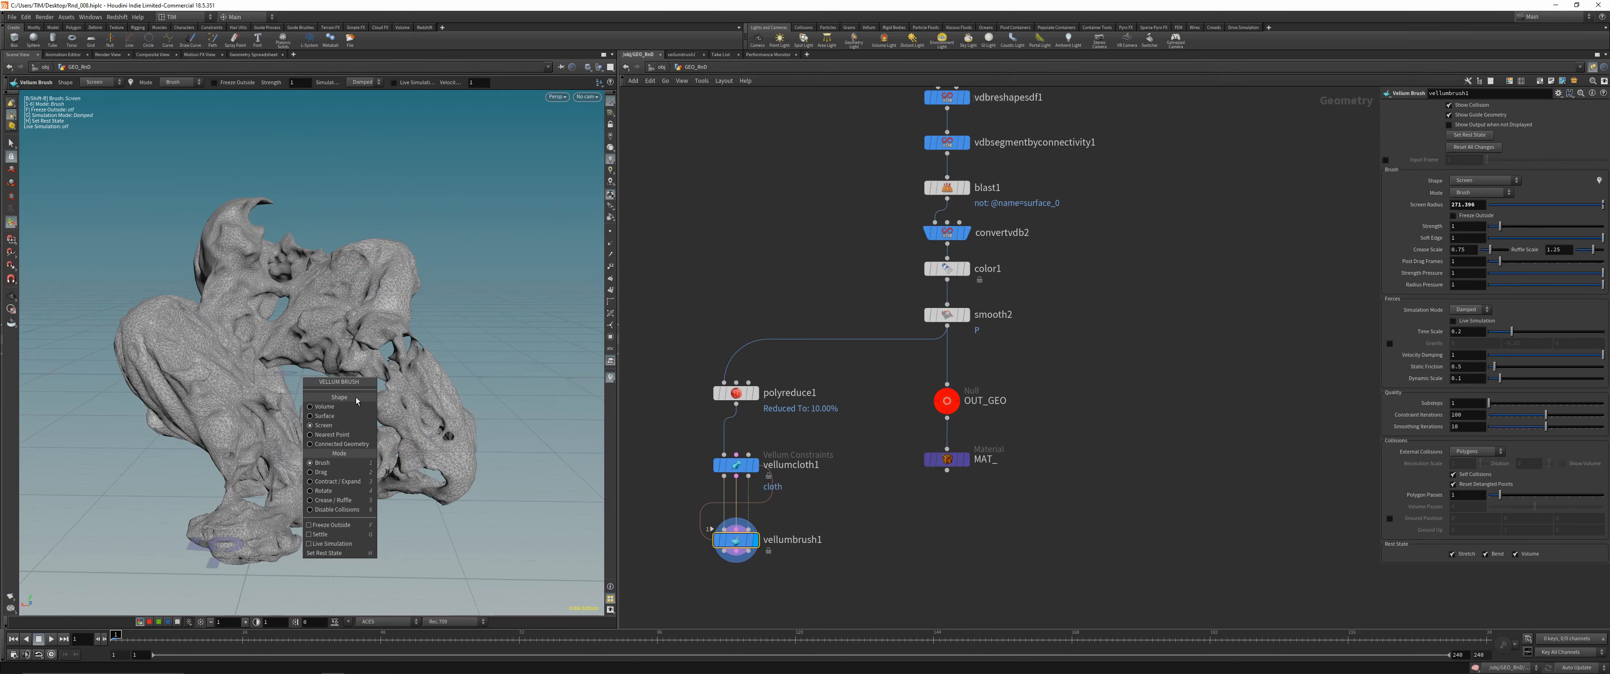
pyautogui.click(335, 497)
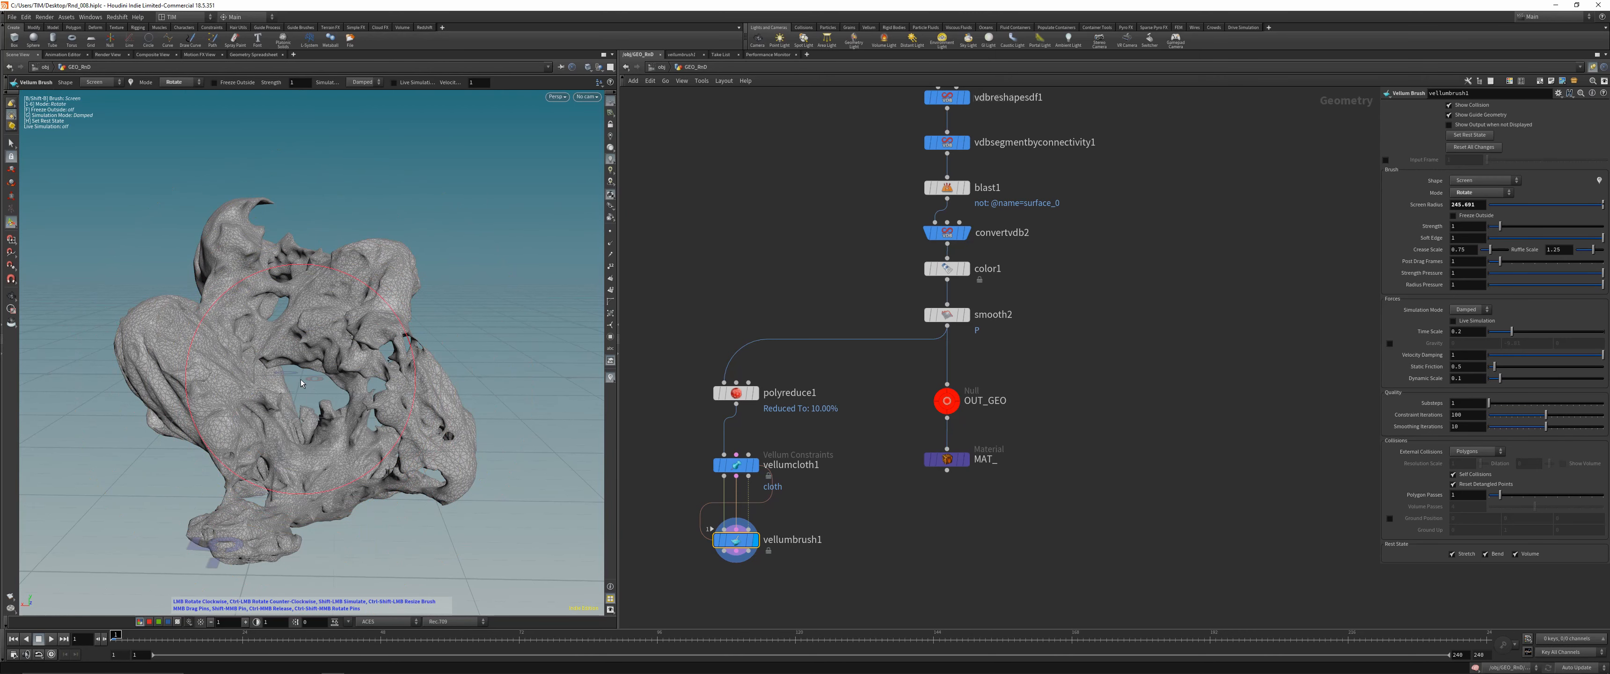
pyautogui.moveTo(300, 378); pyautogui.dragTo(297, 382)
pyautogui.moveTo(166, 386)
pyautogui.keyDown('alt'); pyautogui.mouseDown()
pyautogui.moveTo(281, 366)
pyautogui.moveTo(297, 435)
pyautogui.moveTo(298, 393)
pyautogui.moveTo(194, 352)
pyautogui.moveTo(319, 397)
pyautogui.mouseUp(); pyautogui.keyUp('alt')
pyautogui.scroll(-3, 431, 445)
# Switch the Vellum Brush to Crease / Ruffle mode with a smaller radius and crease the outer lobes of the mesh
pyautogui.rightClick(388, 404)
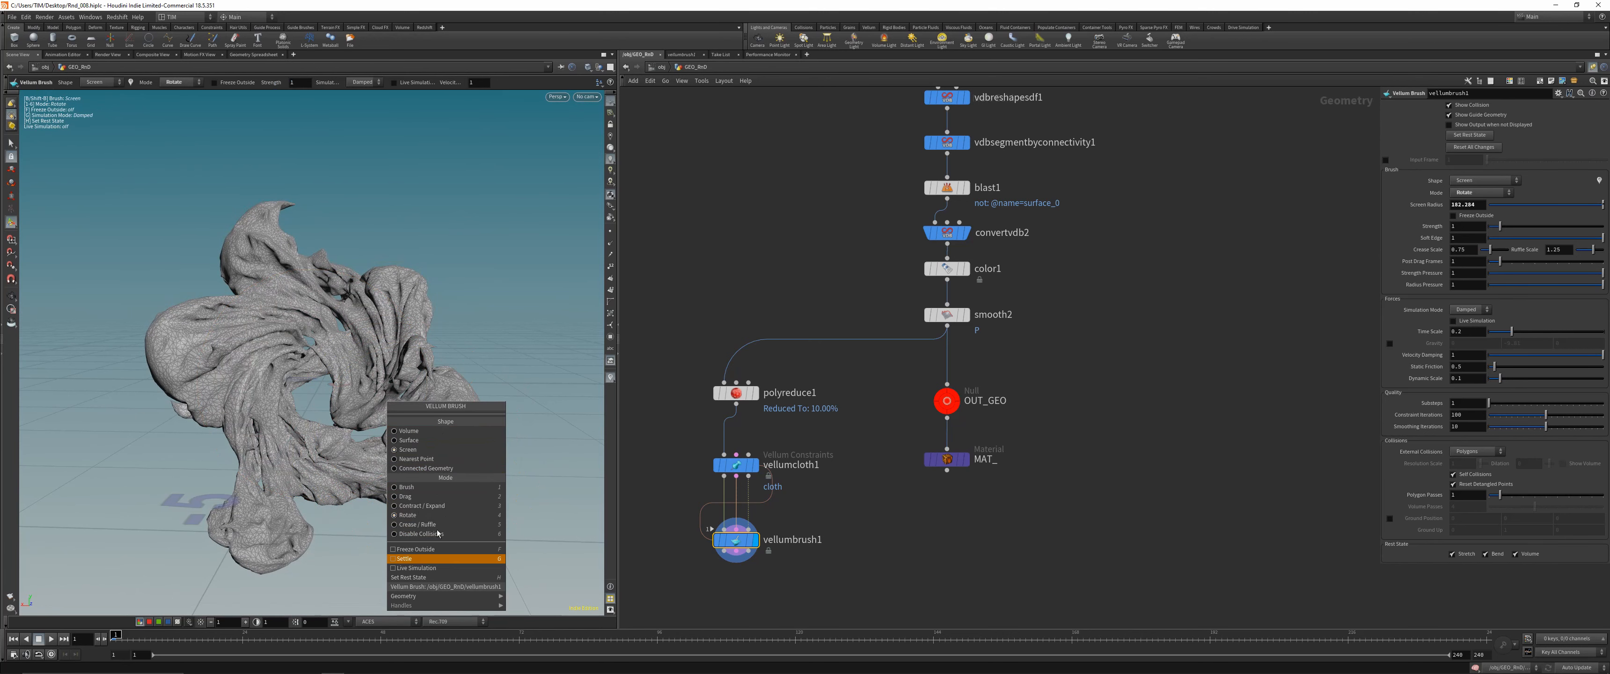
pyautogui.rightClick(402, 392)
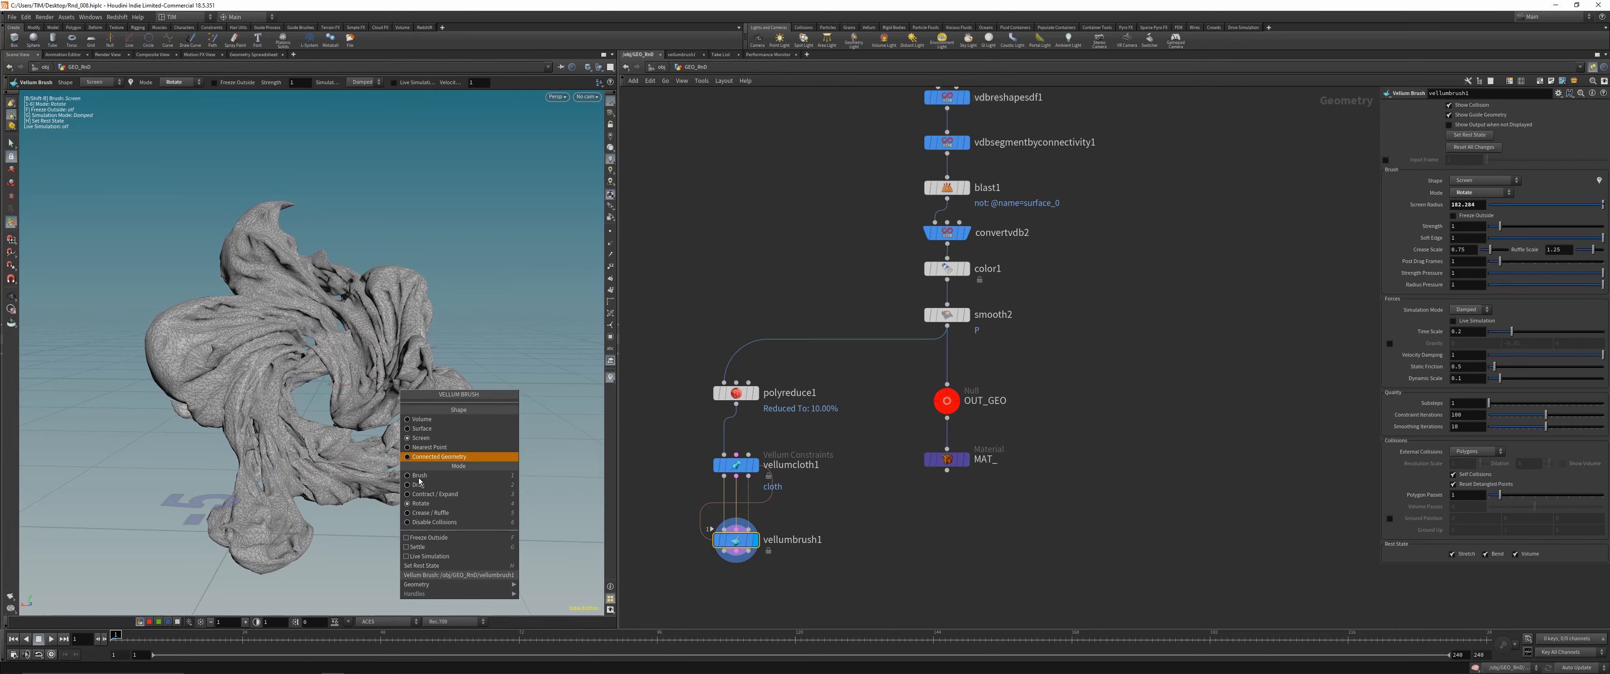
pyautogui.click(463, 514)
pyautogui.scroll(-8, 475, 449)
pyautogui.moveTo(475, 453); pyautogui.dragTo(474, 533)
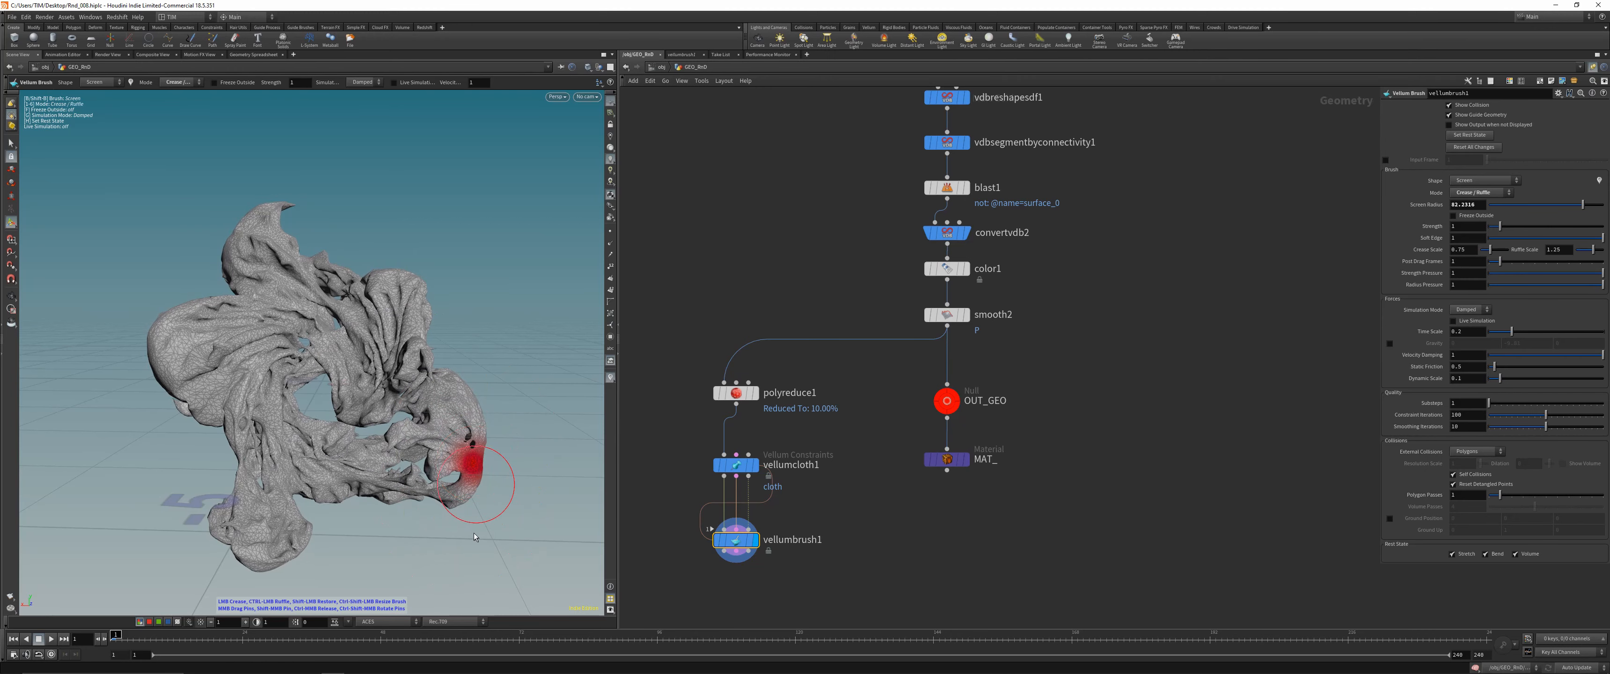
pyautogui.moveTo(261, 553); pyautogui.dragTo(262, 546)
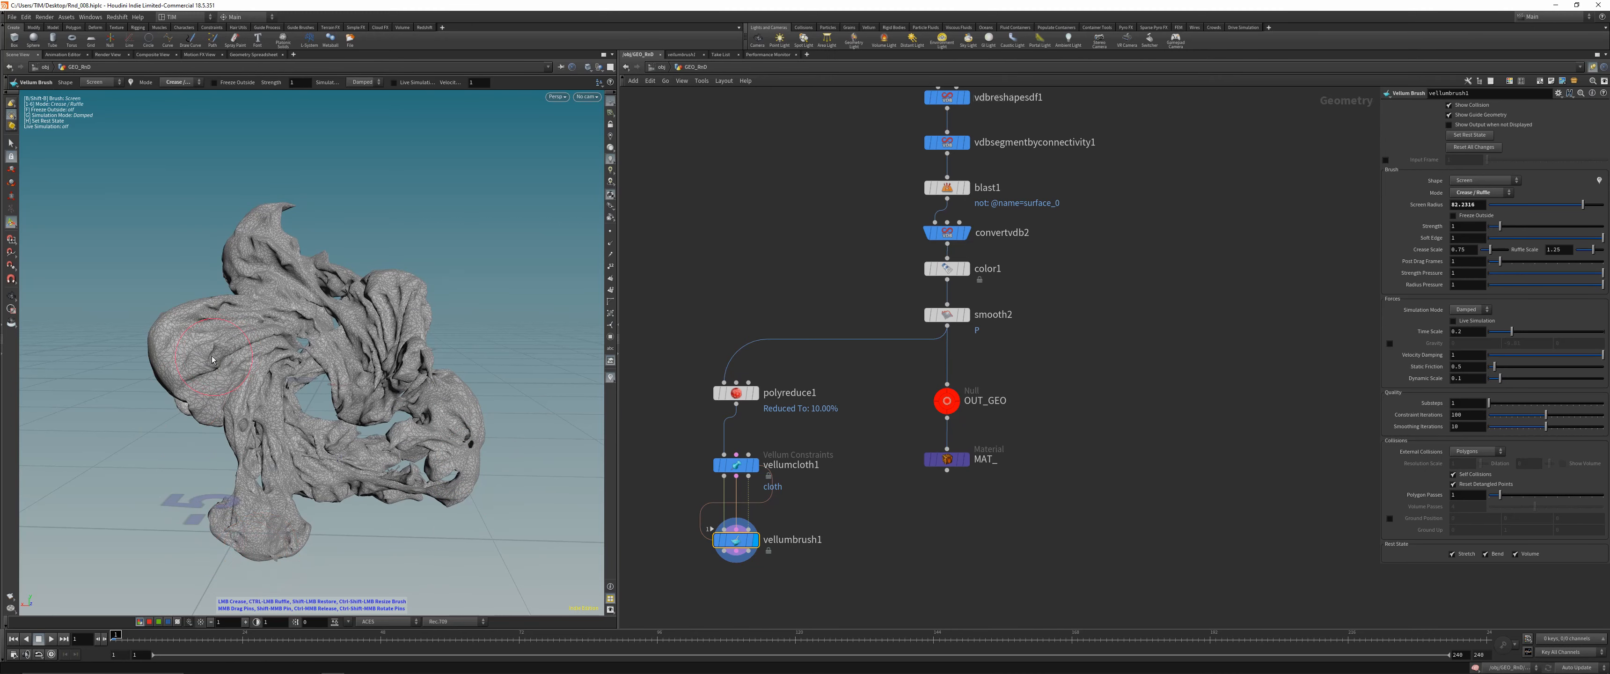
pyautogui.moveTo(162, 345); pyautogui.dragTo(181, 346)
pyautogui.moveTo(278, 209)
pyautogui.mouseDown()
pyautogui.moveTo(302, 199)
pyautogui.moveTo(264, 234)
pyautogui.mouseUp()
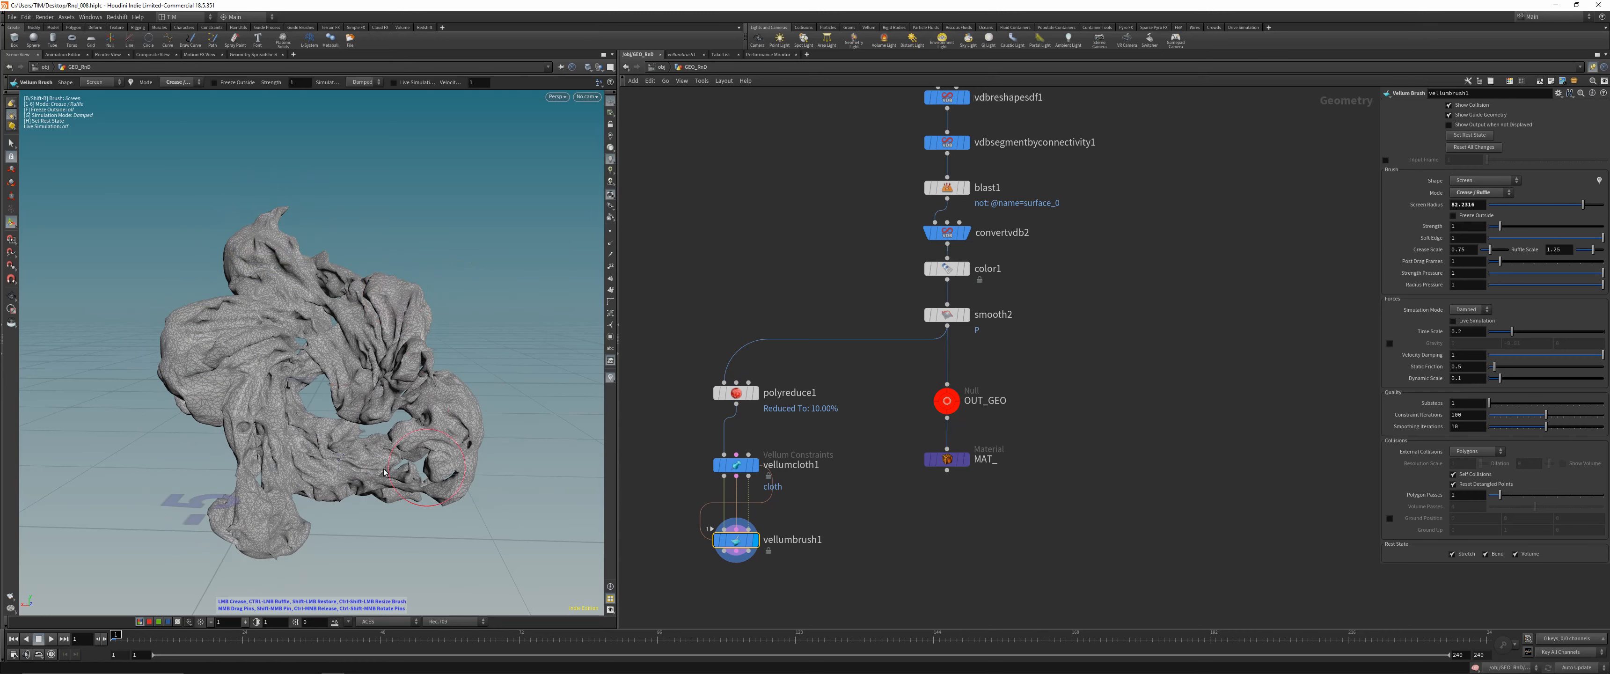
# Return the Vellum Brush to Rotate mode with a larger radius and twist the middle of the mesh again
pyautogui.moveTo(366, 389)
pyautogui.keyDown('alt'); pyautogui.mouseDown()
pyautogui.moveTo(192, 363)
pyautogui.moveTo(317, 411)
pyautogui.mouseUp(); pyautogui.keyUp('alt')
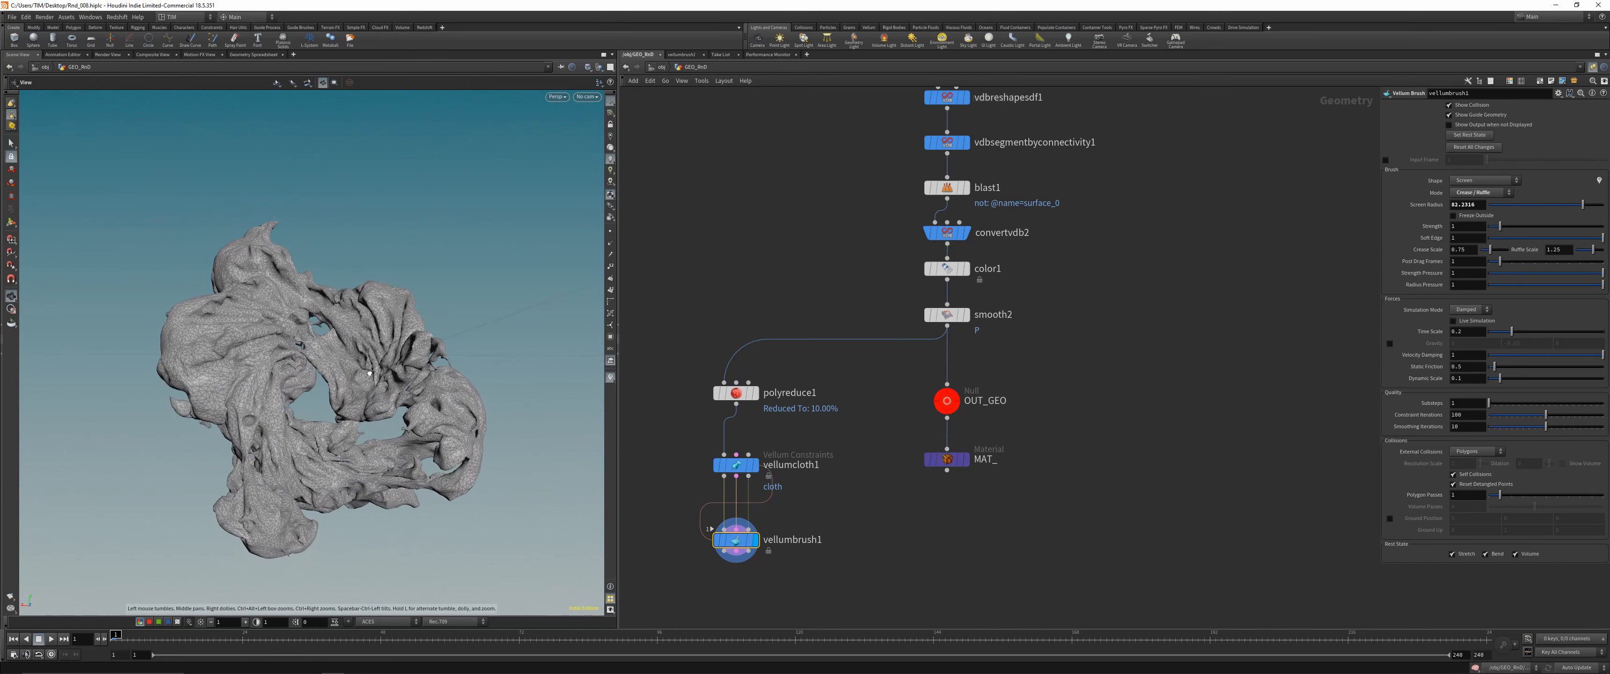
pyautogui.scroll(9, 318, 412)
pyautogui.scroll(3, 319, 423)
pyautogui.rightClick(319, 422)
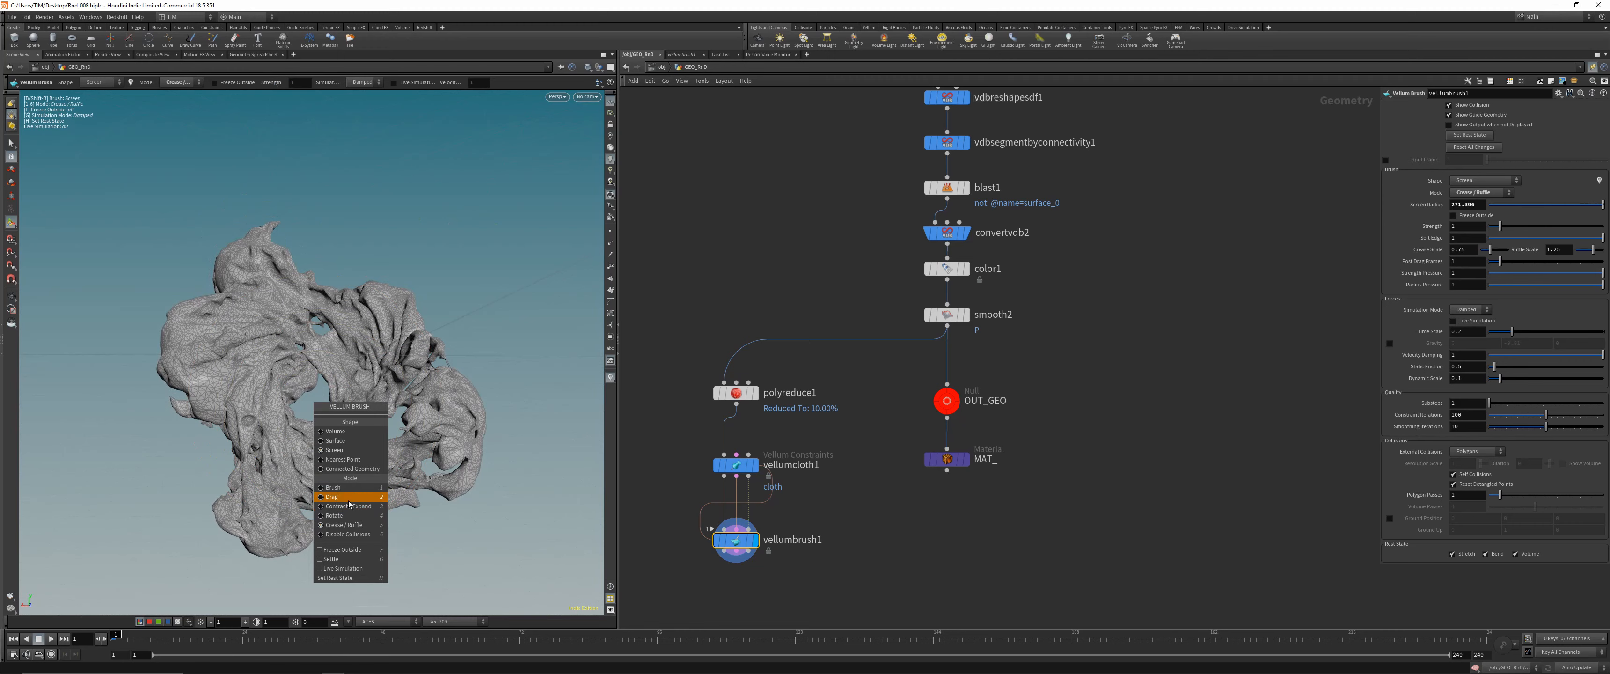
pyautogui.click(341, 516)
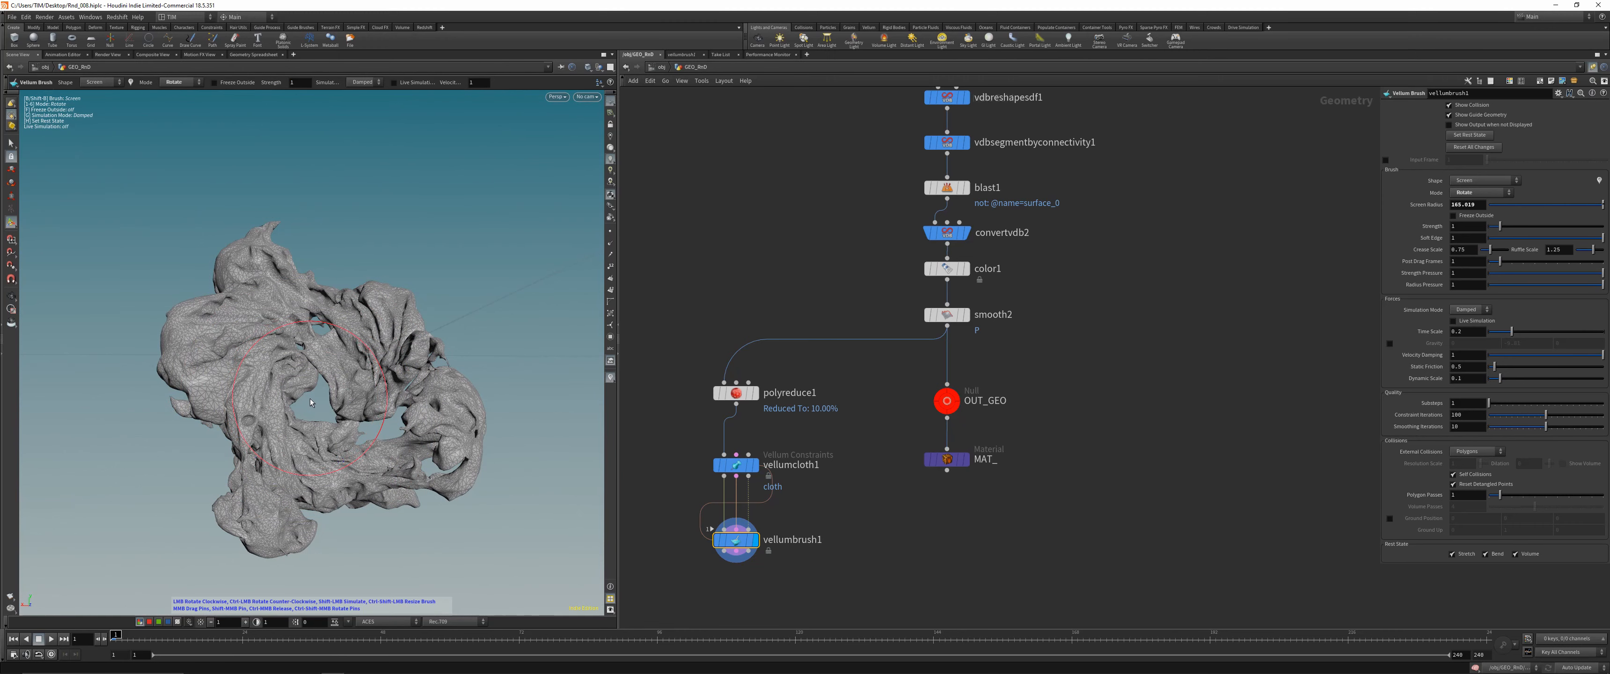
pyautogui.scroll(-5, 311, 400)
pyautogui.moveTo(309, 398); pyautogui.dragTo(484, 432)
pyautogui.scroll(-6, 312, 403)
pyautogui.scroll(12, 313, 400)
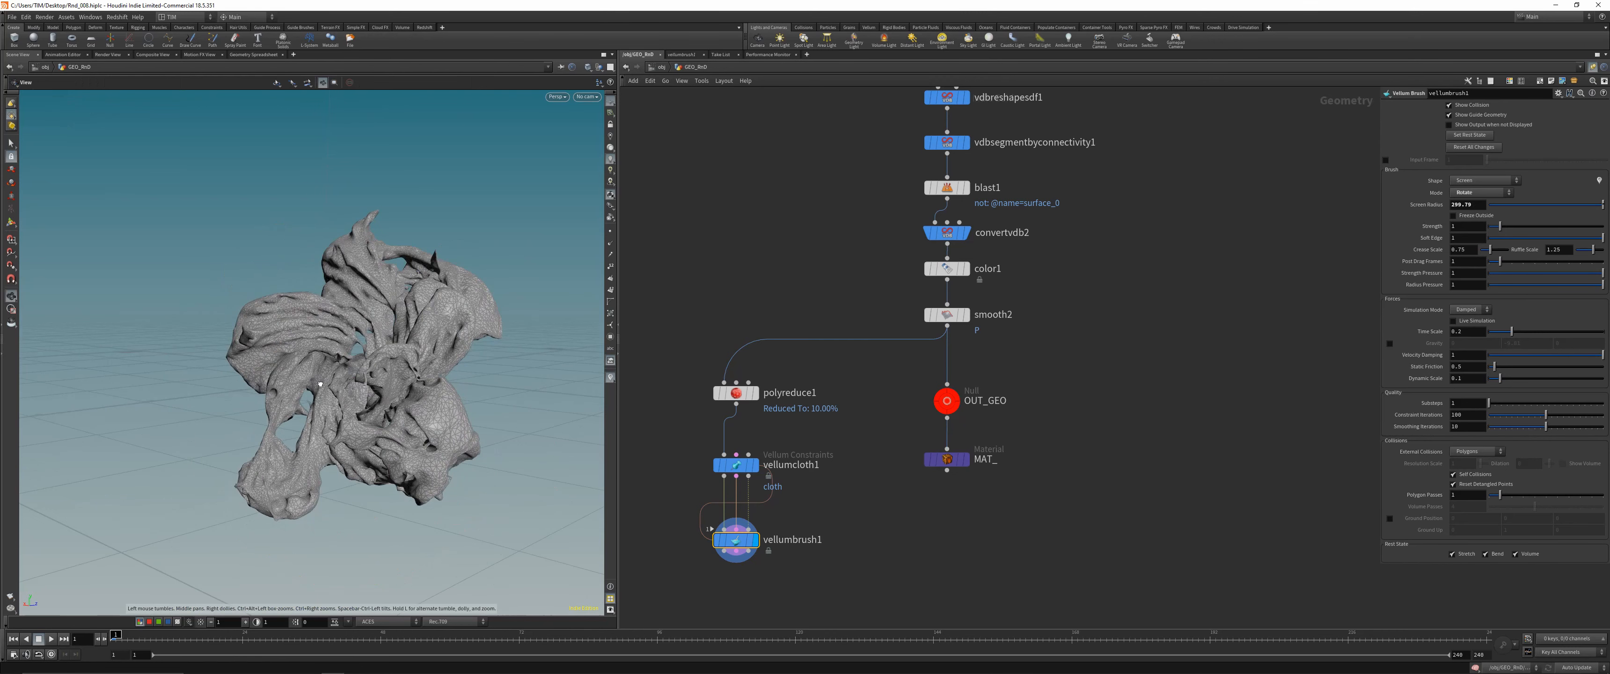
# Add a Vellum Post-Process node below vellumbrush1, connect its first input to the brush's first output and display it
pyautogui.moveTo(875, 535); pyautogui.dragTo(852, 434, button='middle')
pyautogui.moveTo(883, 479); pyautogui.dragTo(972, 266)
pyautogui.moveTo(829, 498); pyautogui.dragTo(870, 436, button='middle')
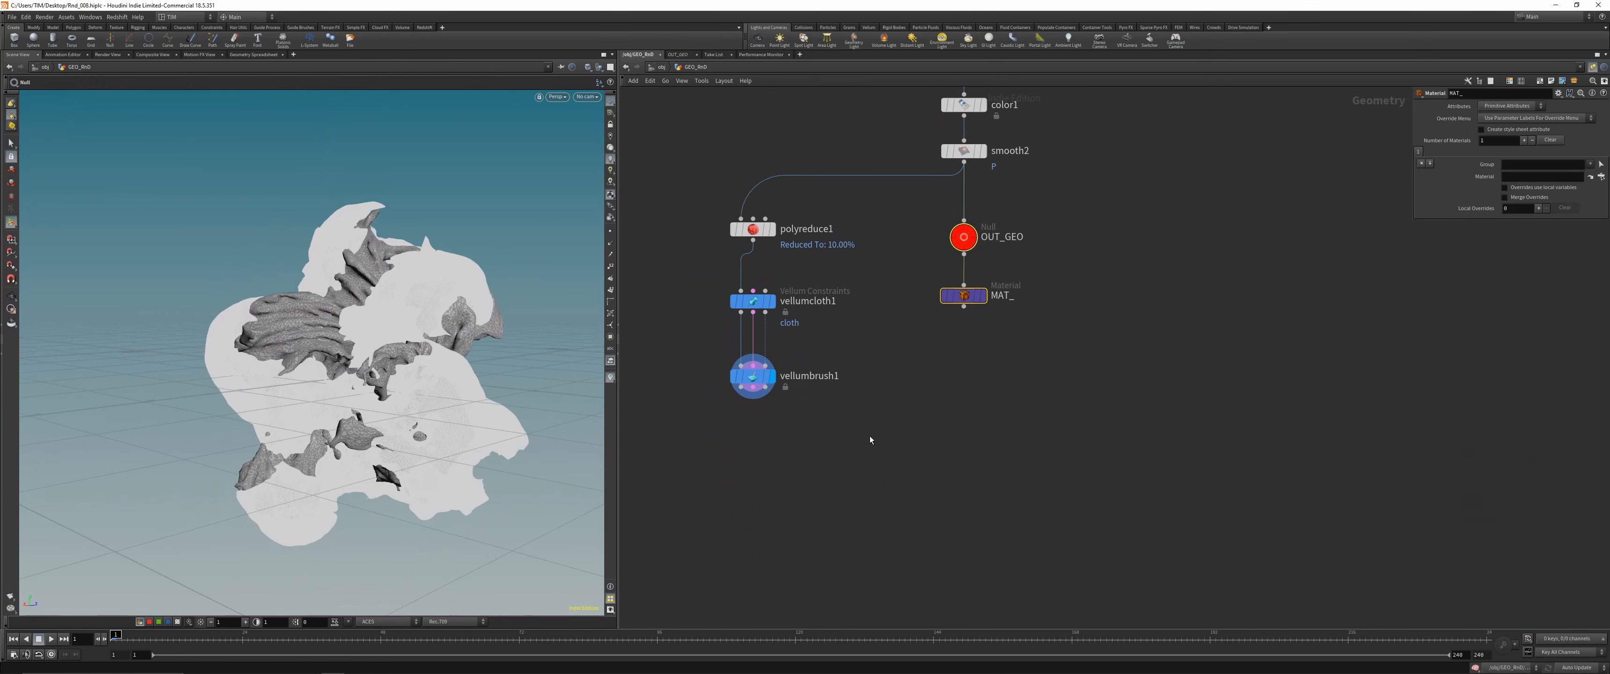
pyautogui.click(868, 436)
pyautogui.press('Tab')
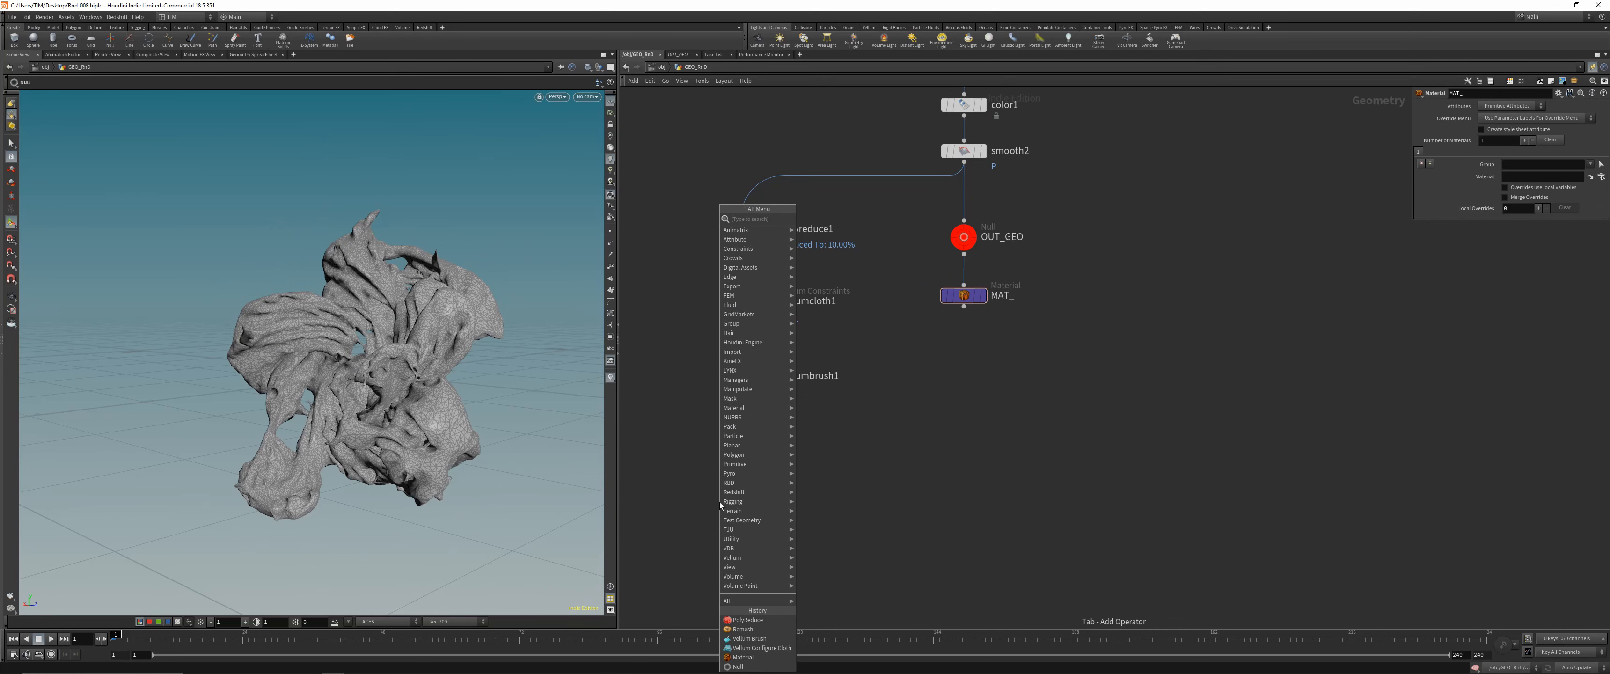
pyautogui.write('vv')
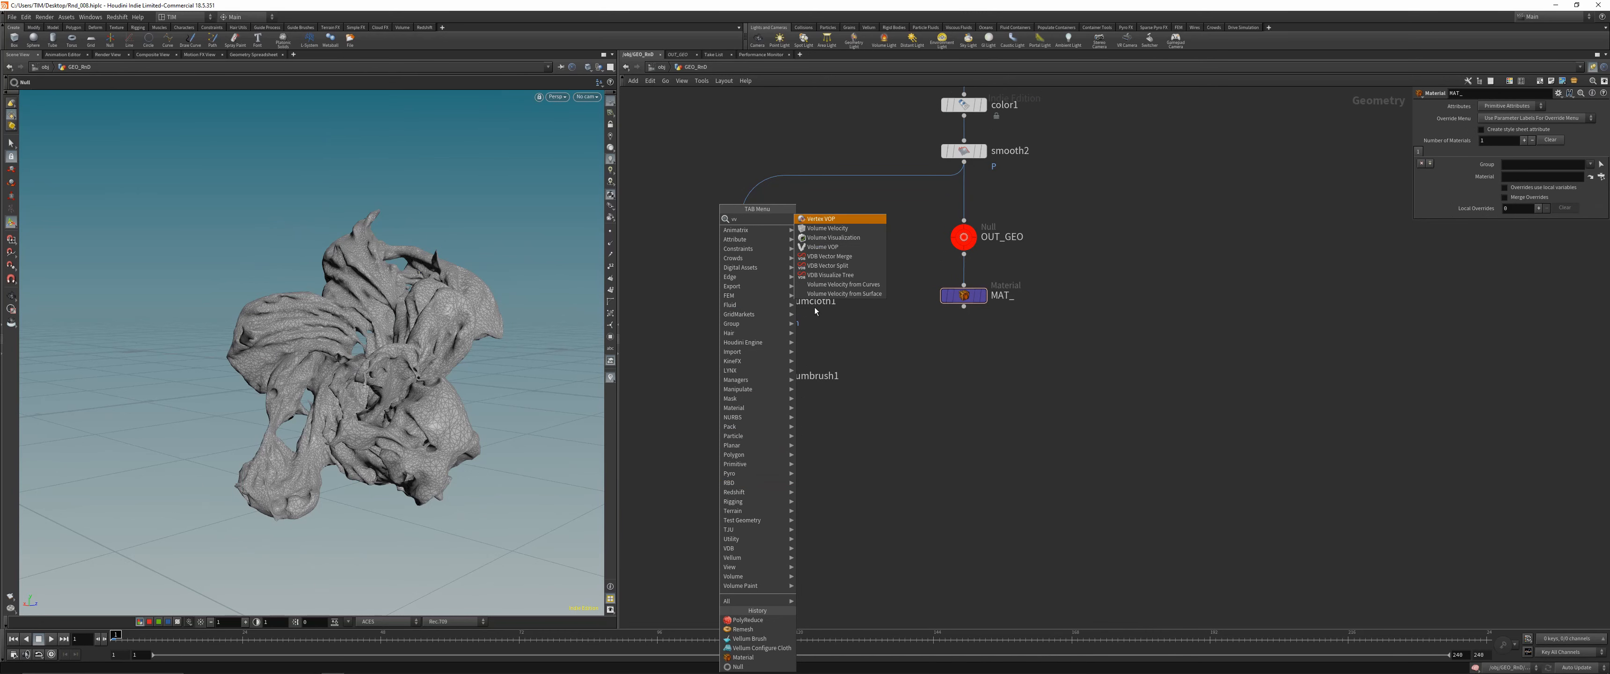
pyautogui.press('BackSpace')
pyautogui.write('pp')
pyautogui.press('Return')
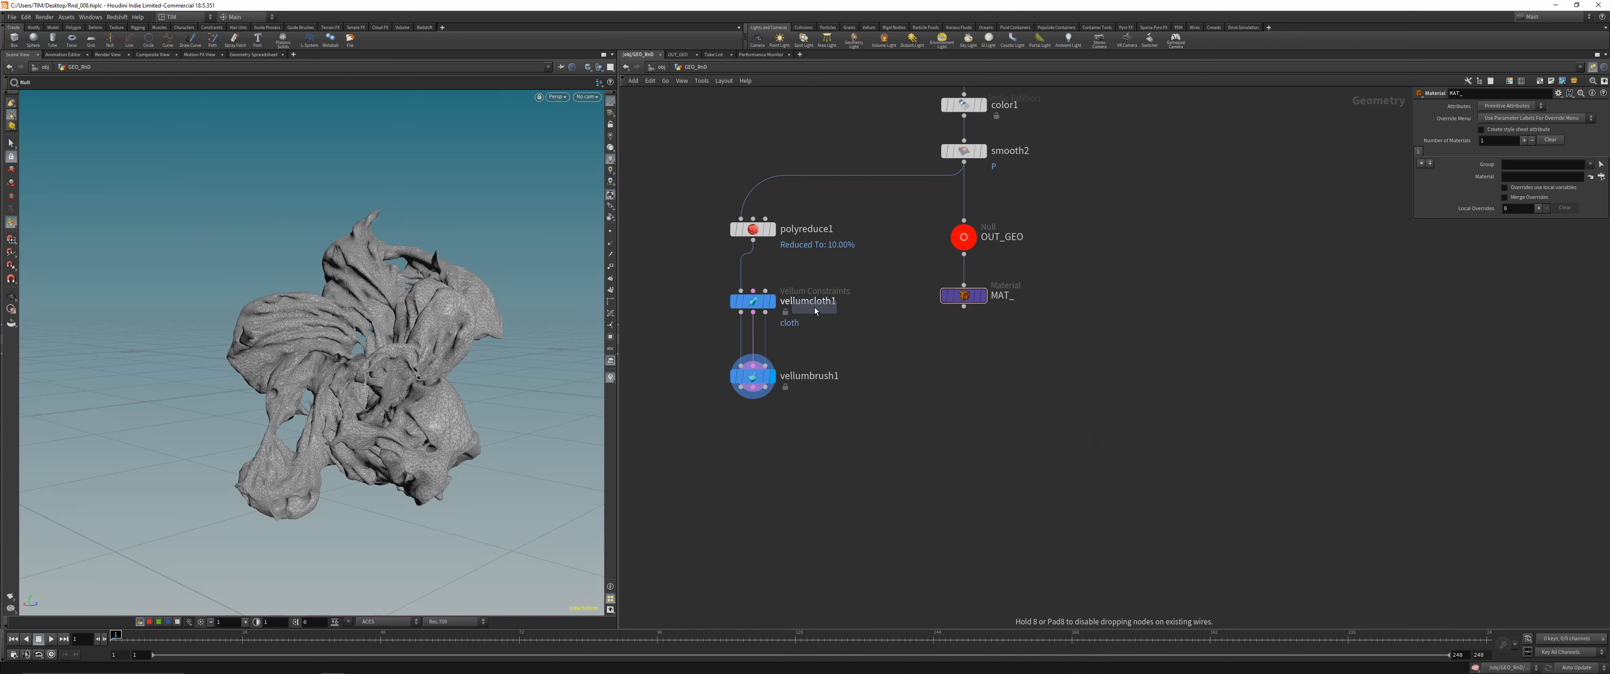
pyautogui.click(745, 430)
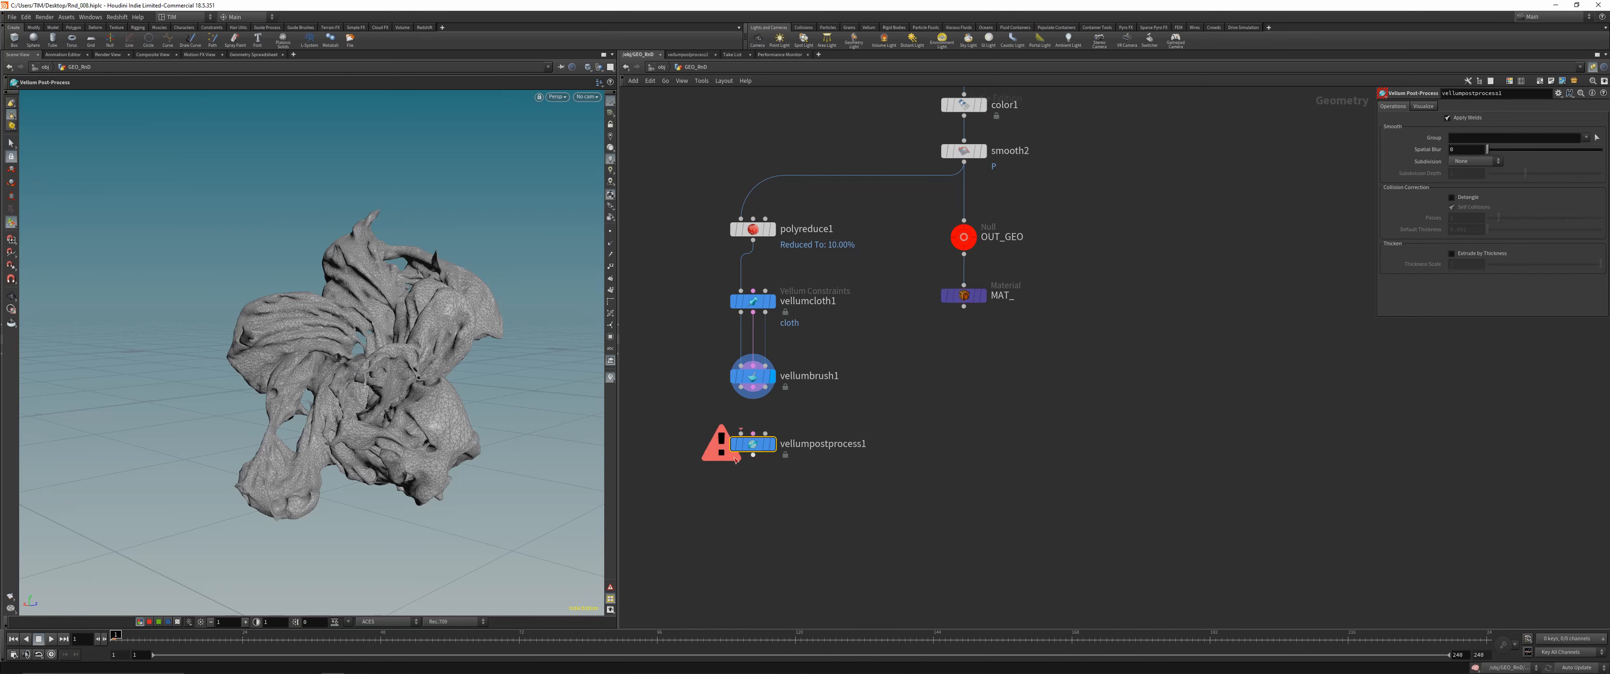
pyautogui.moveTo(742, 431); pyautogui.dragTo(741, 387)
pyautogui.click(772, 445)
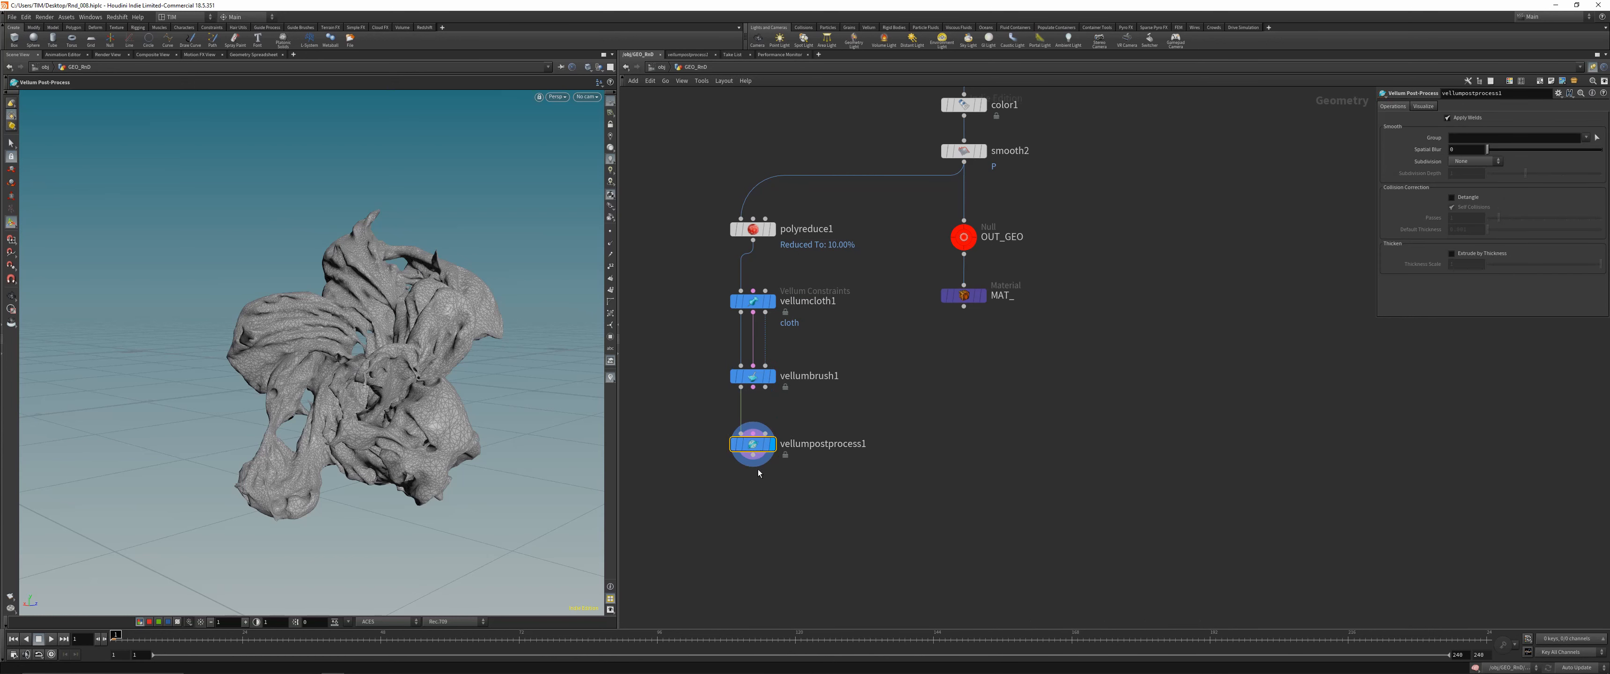
# Set the spatial blur of vellumpostprocess1 to 0.25 and its subdivision to Loop
pyautogui.click(1479, 148)
pyautogui.doubleClick(1480, 148)
pyautogui.write('0.25')
pyautogui.press('Return')
pyautogui.click(1466, 164)
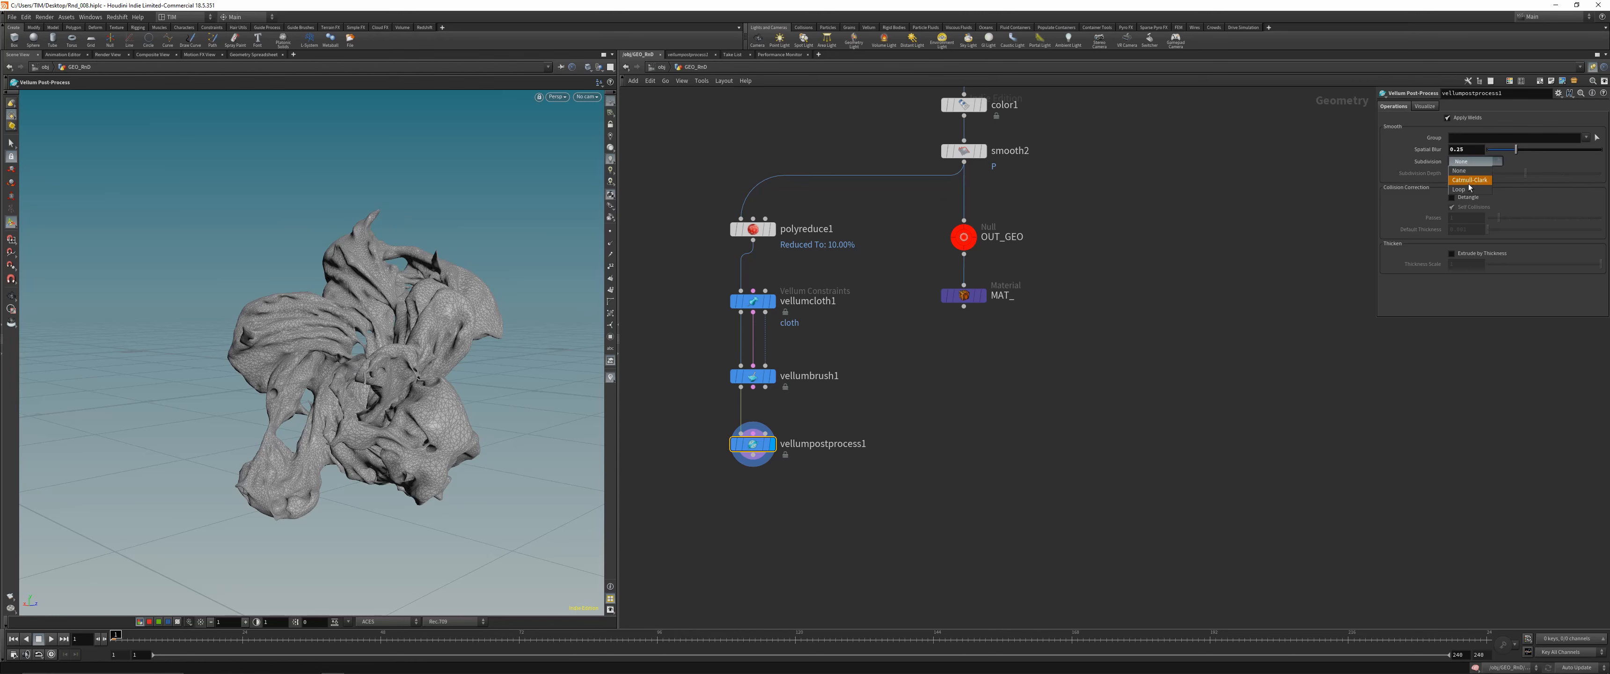
pyautogui.click(1465, 189)
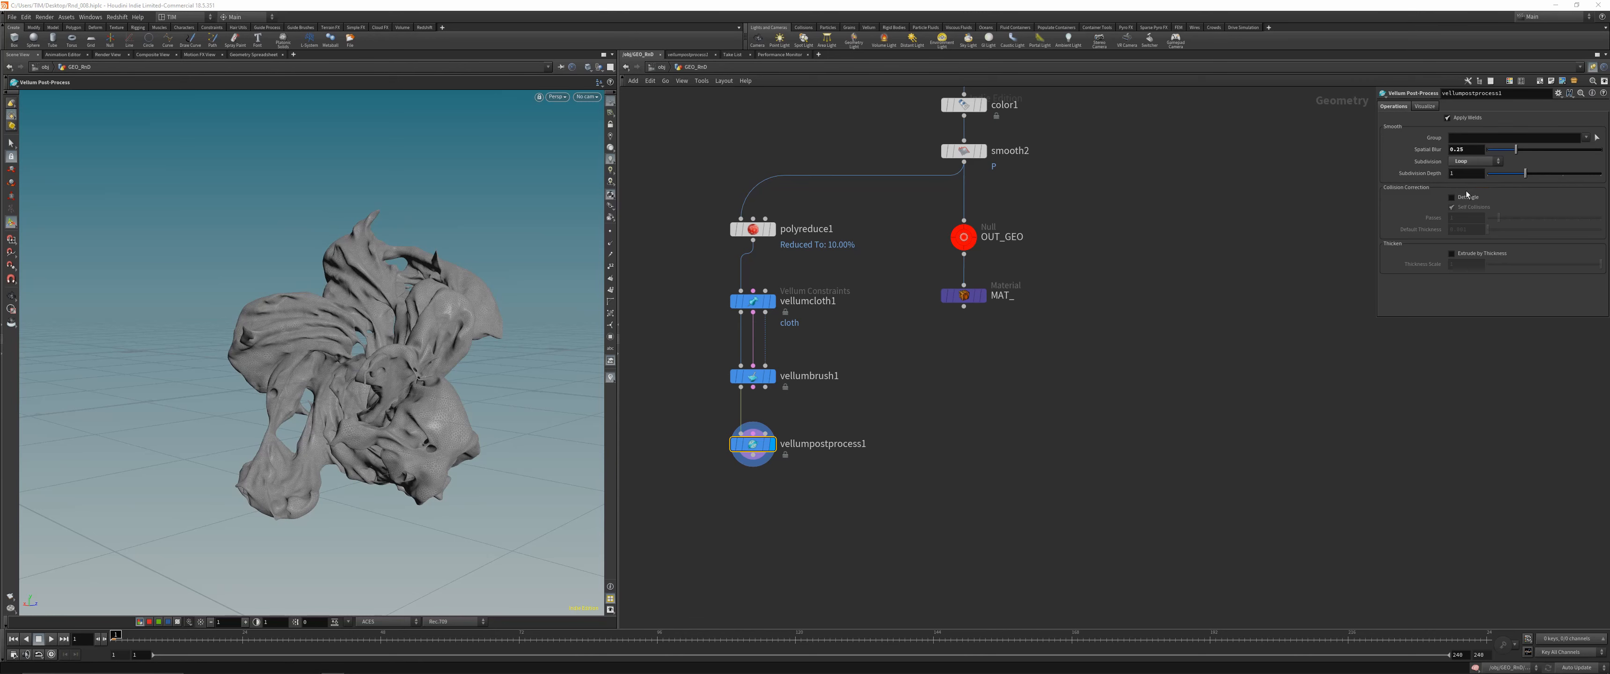
# Try a subdivision depth of 2 on vellumpostprocess1, checking the node's geometry info and the mesh from several angles
pyautogui.middleClick(753, 443)
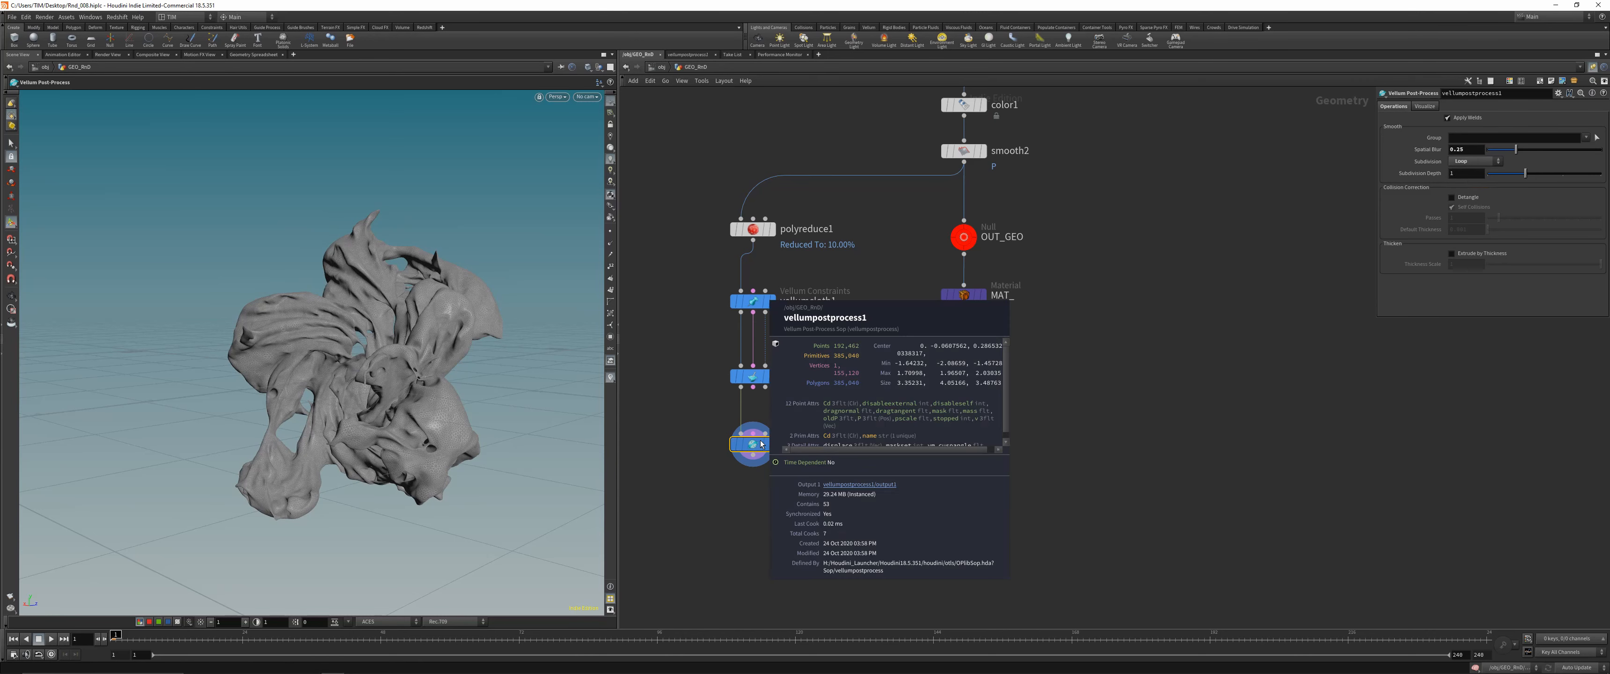
pyautogui.press('BackSpace')
pyautogui.write('2')
pyautogui.press('Return')
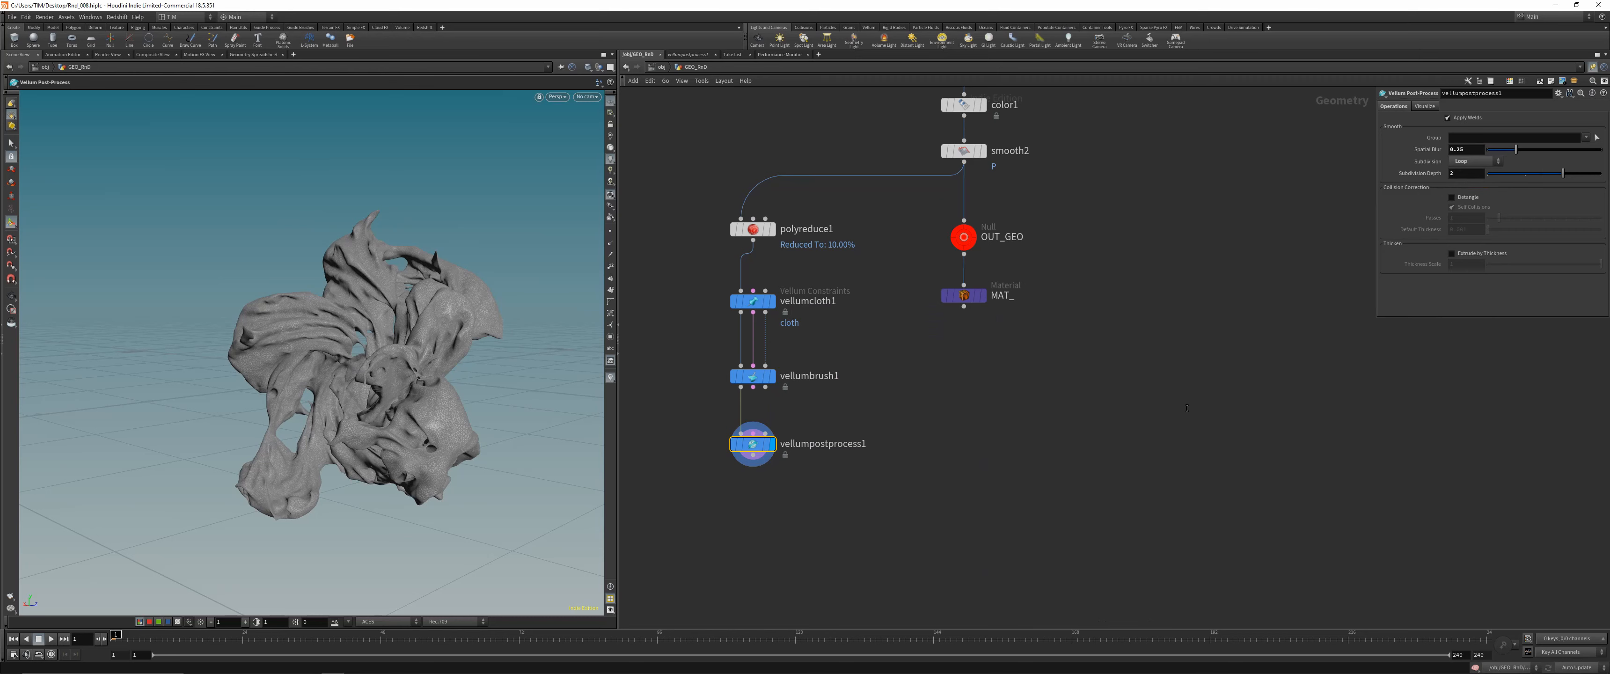
pyautogui.middleClick(752, 443)
pyautogui.keyDown('alt'); pyautogui.moveTo(293, 375); pyautogui.dragTo(354, 385); pyautogui.keyUp('alt')
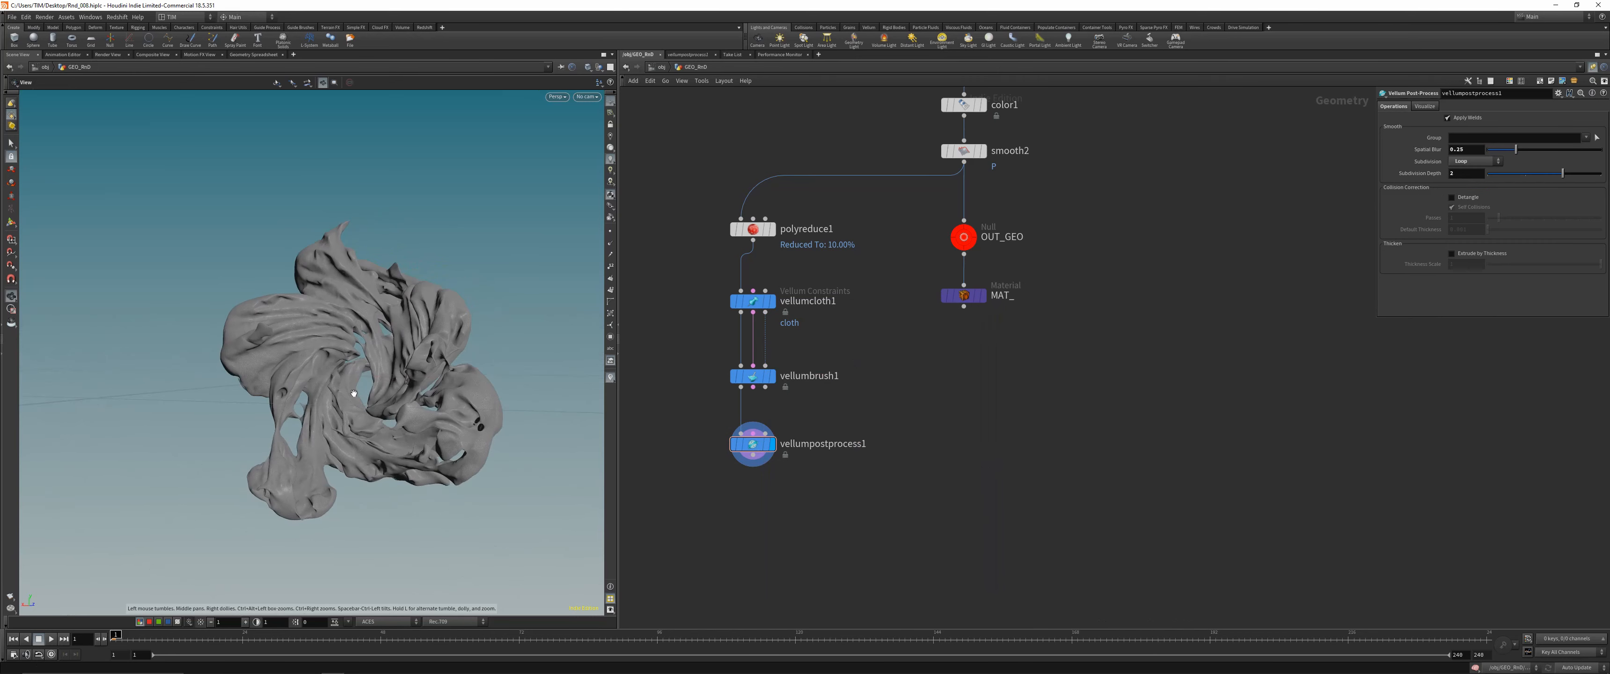
pyautogui.keyDown('alt'); pyautogui.moveTo(354, 385); pyautogui.dragTo(468, 331, button='right'); pyautogui.keyUp('alt')
pyautogui.keyDown('alt'); pyautogui.moveTo(467, 331); pyautogui.dragTo(438, 350); pyautogui.keyUp('alt')
pyautogui.keyDown('alt'); pyautogui.moveTo(438, 350); pyautogui.dragTo(300, 350, button='right'); pyautogui.keyUp('alt')
pyautogui.keyDown('alt'); pyautogui.moveTo(300, 350); pyautogui.dragTo(616, 233); pyautogui.keyUp('alt')
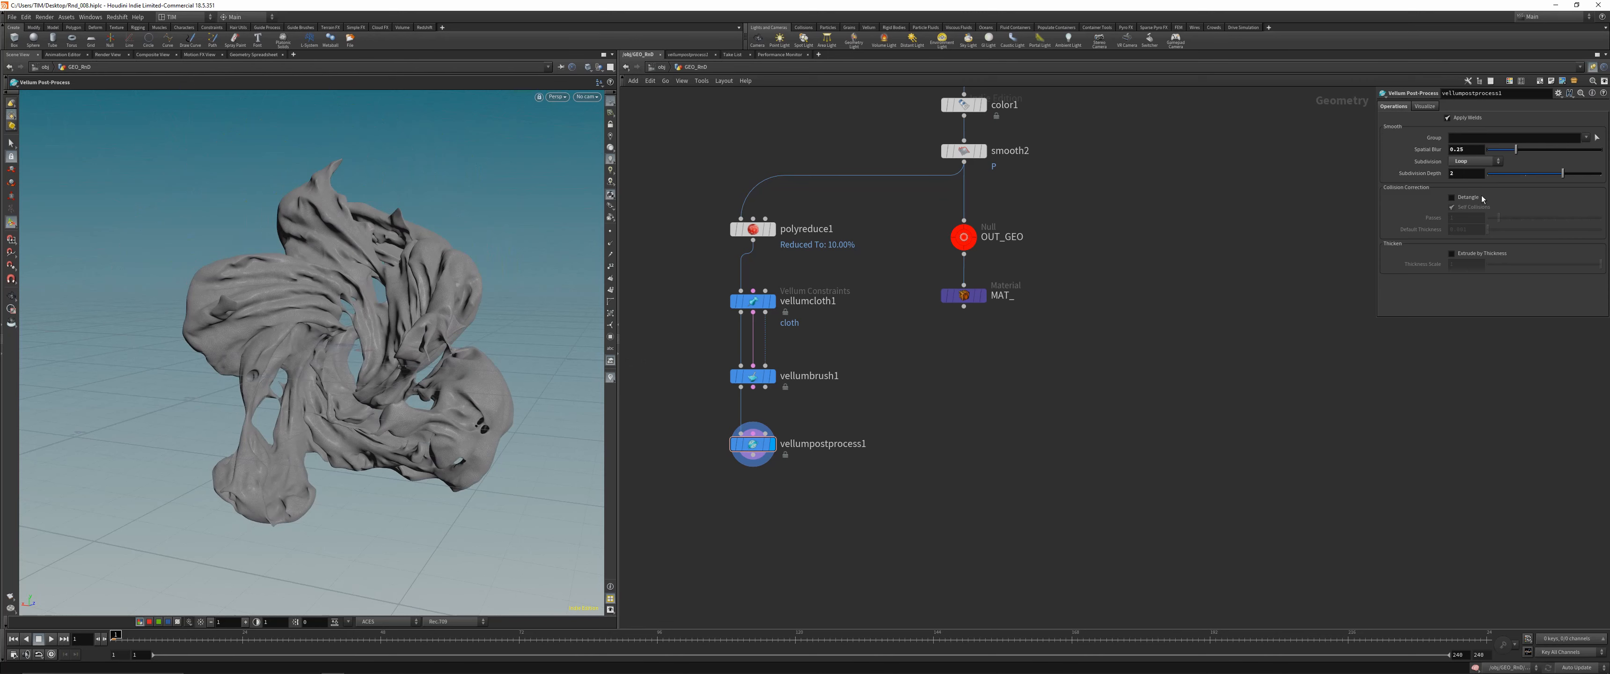
# Set the subdivision depth of vellumpostprocess1 to 1
pyautogui.doubleClick(1460, 174)
pyautogui.write('1')
pyautogui.press('Return')
# Compare the undeformed OUT_GEO mesh with the vellumpostprocess1 result, leave the latter displayed and inspect its folds
pyautogui.scroll(-2, 944, 366)
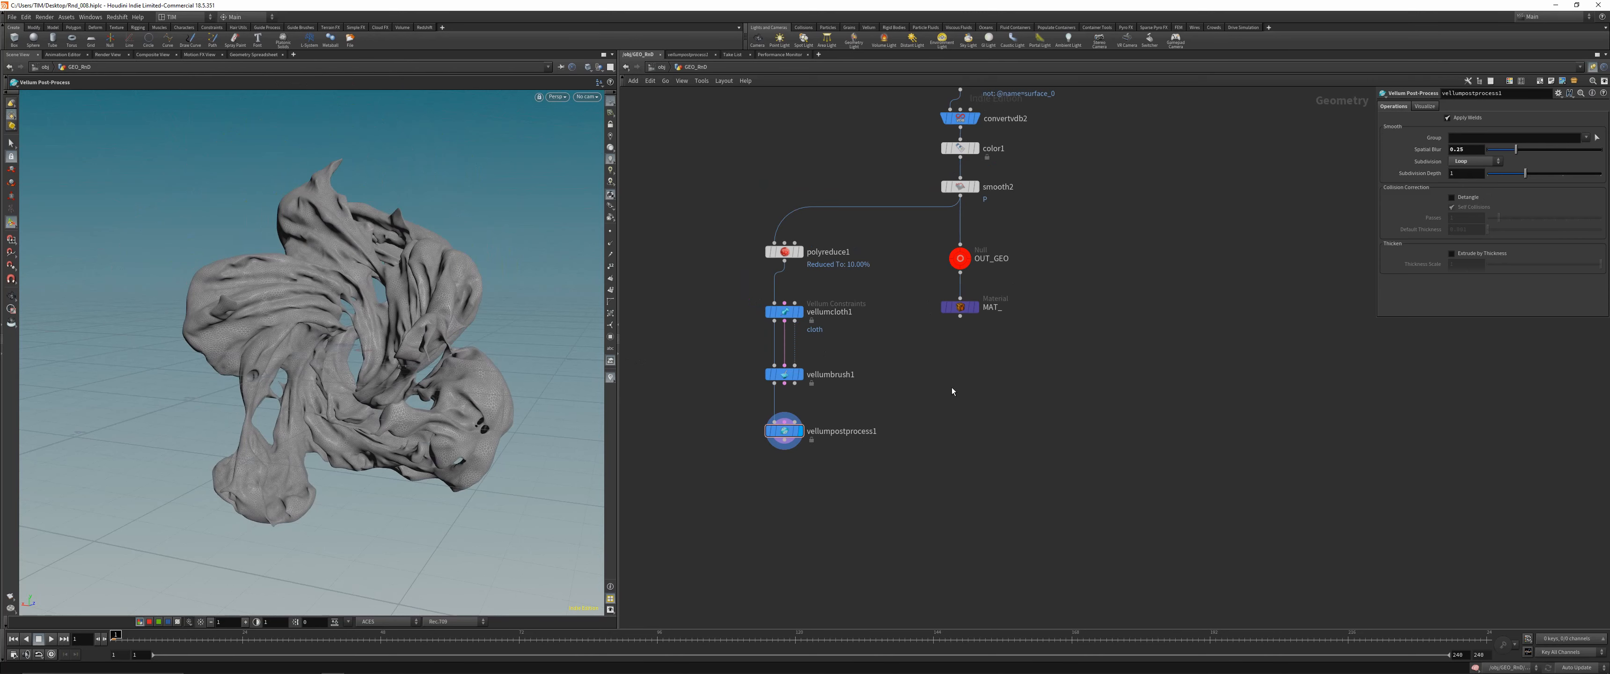
pyautogui.click(968, 256)
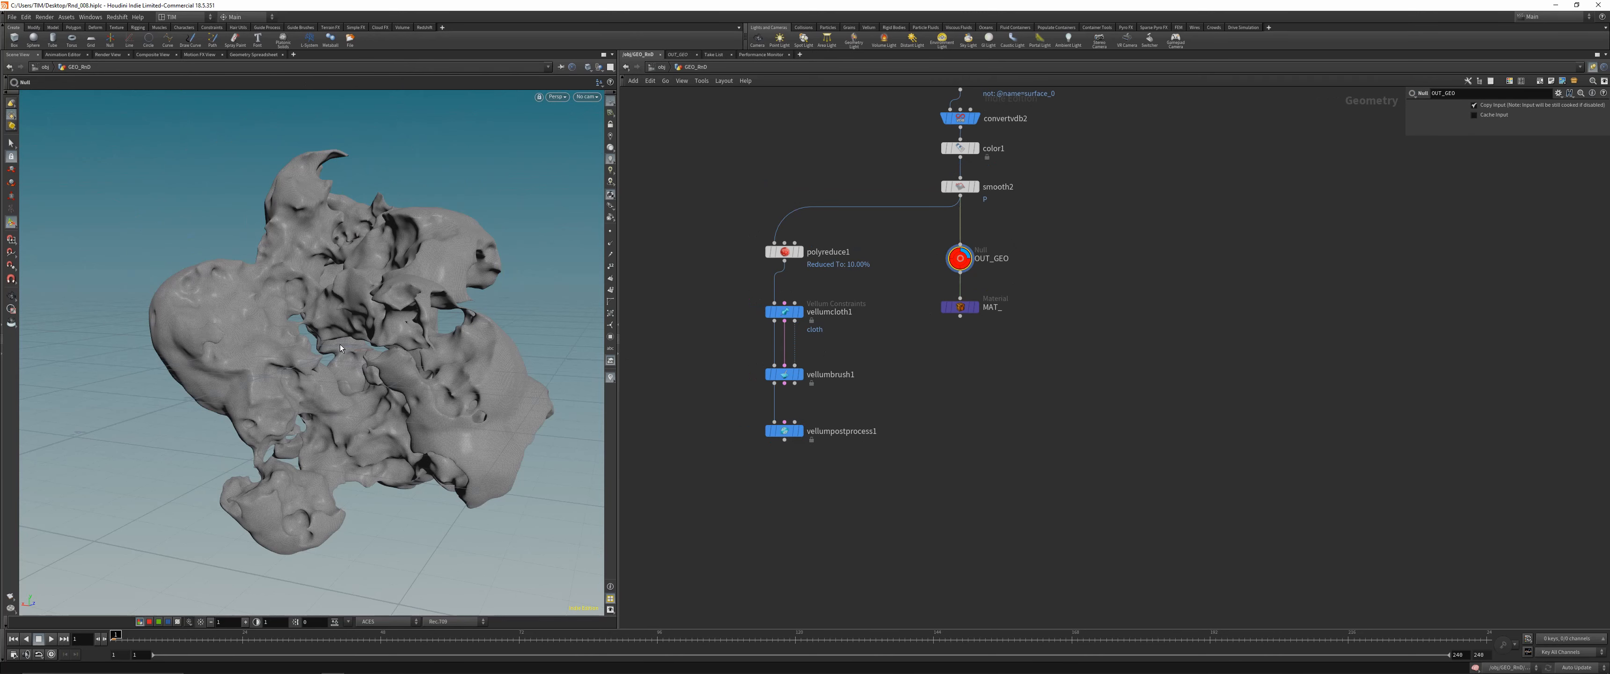
pyautogui.click(791, 431)
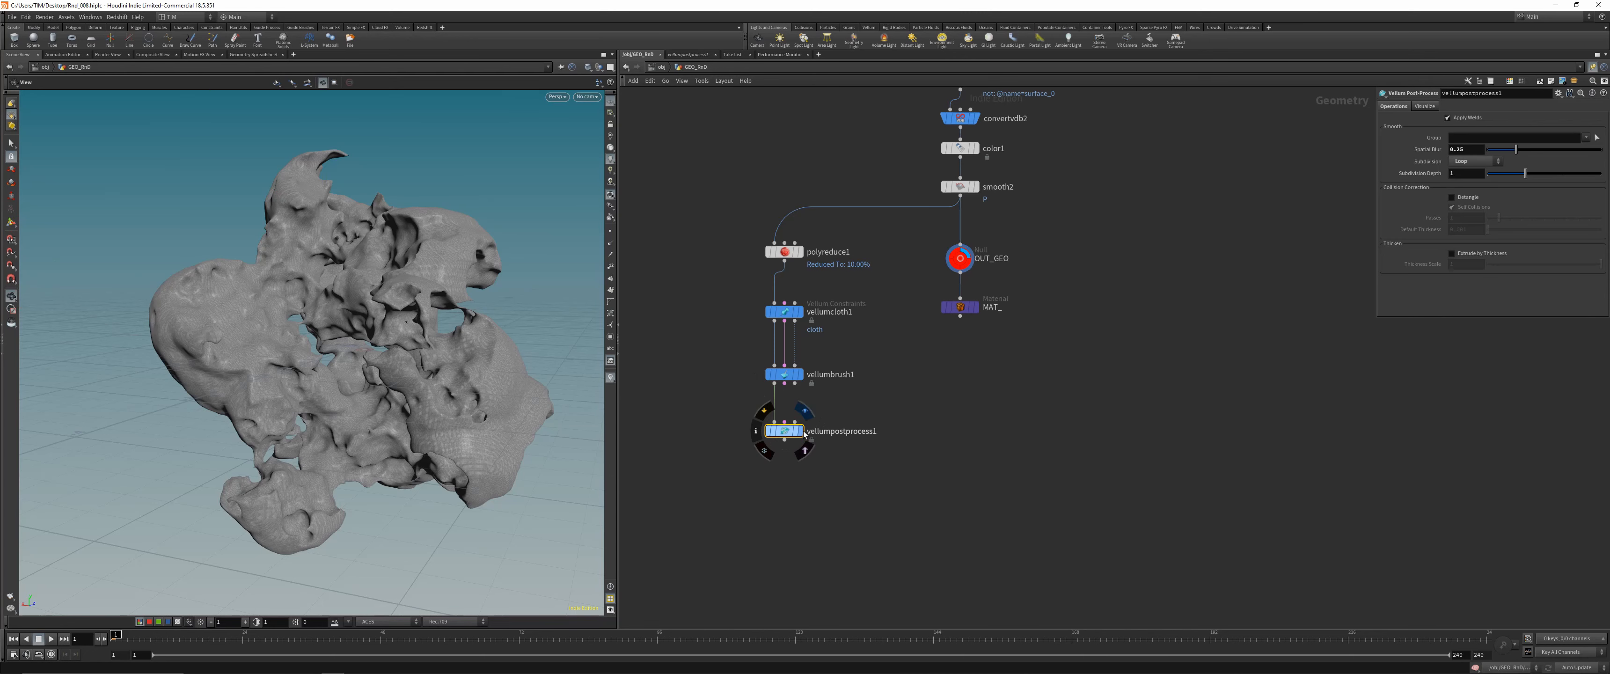
pyautogui.click(804, 450)
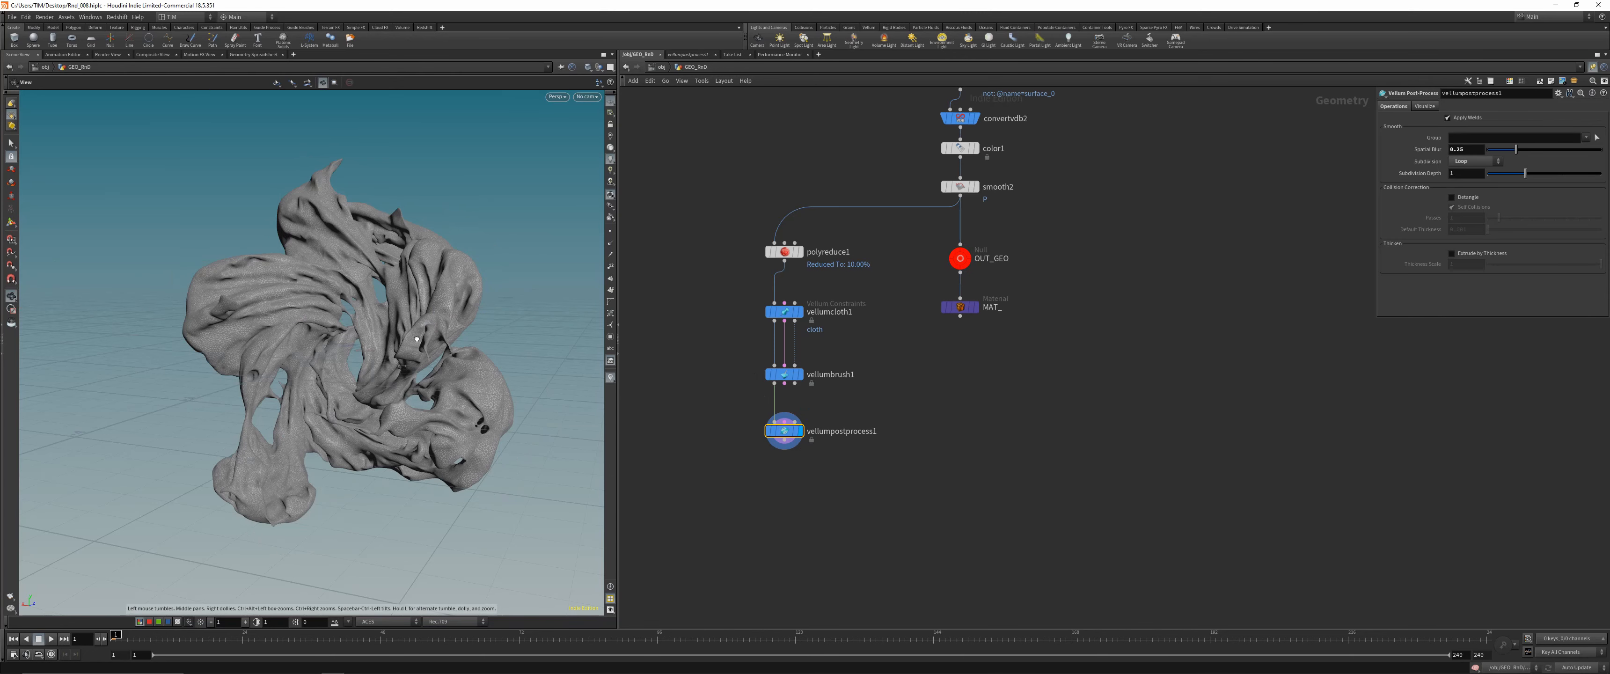
pyautogui.moveTo(406, 409); pyautogui.dragTo(309, 345)
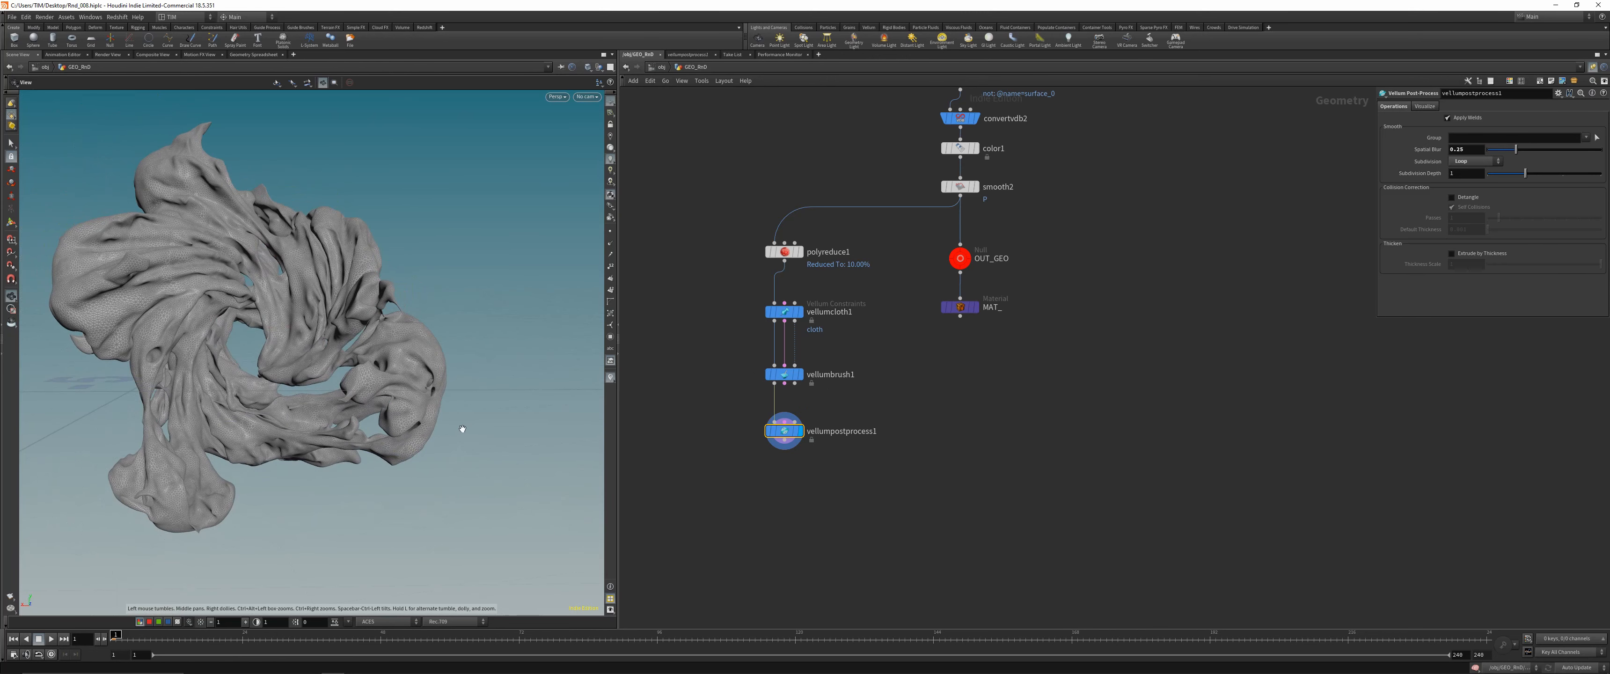
pyautogui.moveTo(462, 429); pyautogui.dragTo(388, 348)
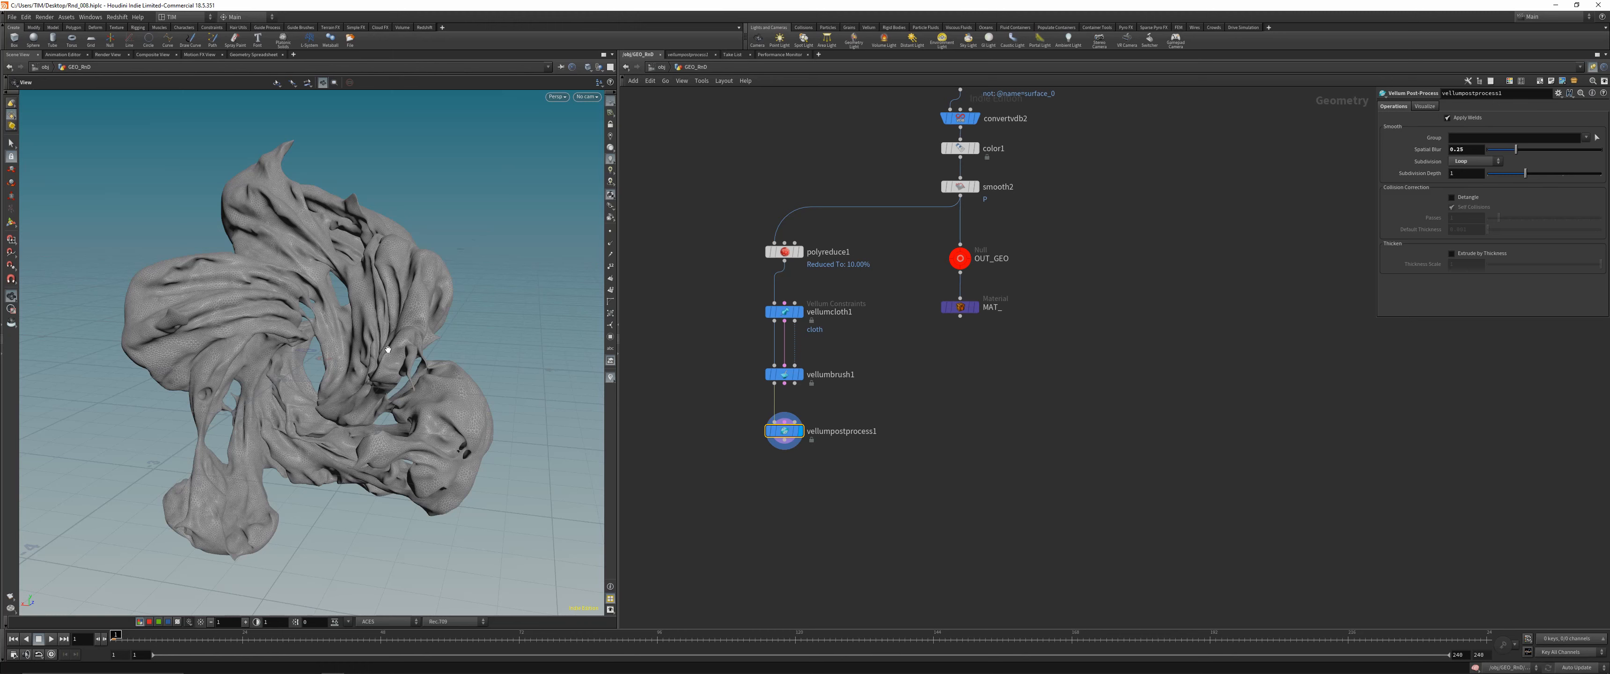
# Move OUT_GEO and MAT_ down the network, feed vellumpostprocess1 into OUT_GEO, display MAT_ and save the scene
pyautogui.moveTo(947, 382); pyautogui.dragTo(959, 512)
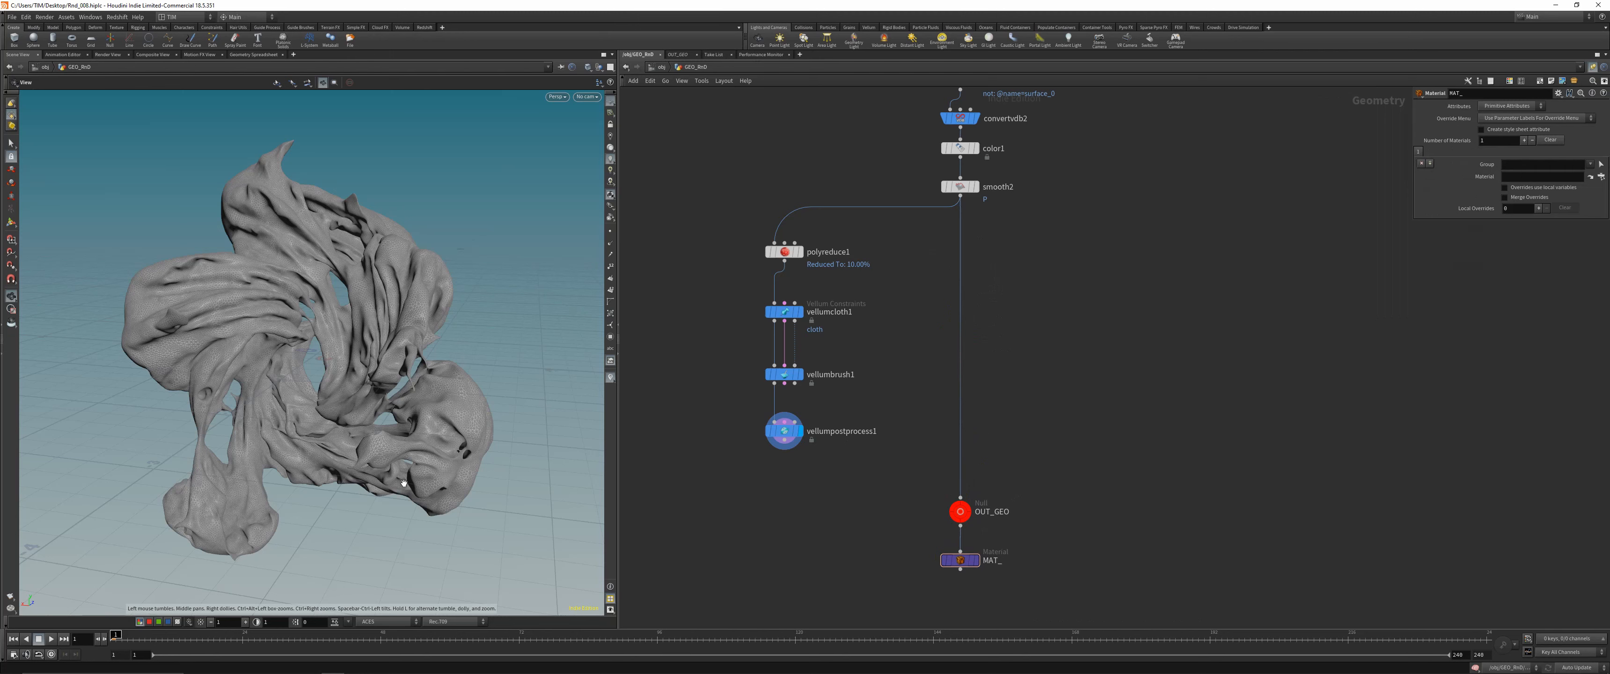
pyautogui.moveTo(785, 442); pyautogui.dragTo(960, 503)
pyautogui.click(959, 560)
pyautogui.hotkey('ctrl', 's')
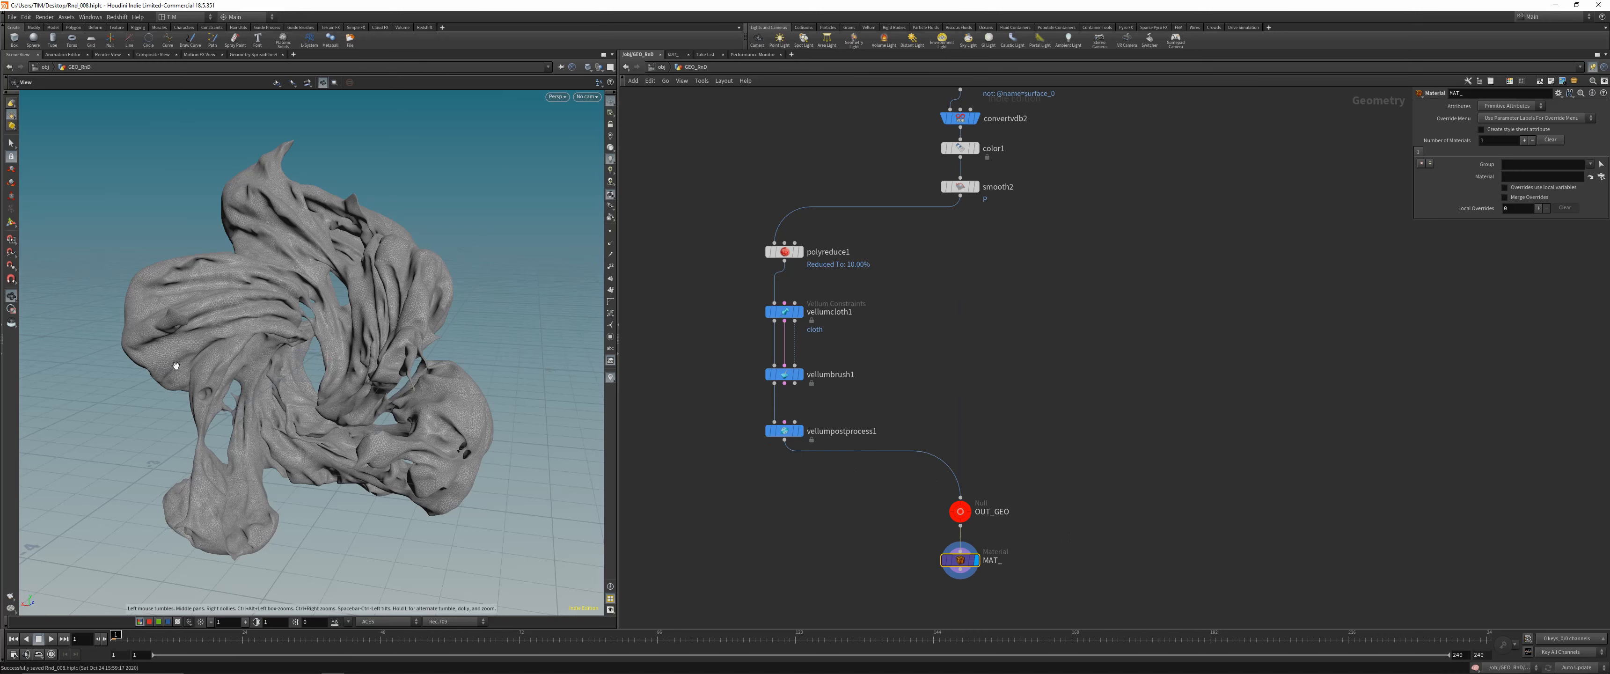
pyautogui.moveTo(379, 361); pyautogui.dragTo(475, 368)
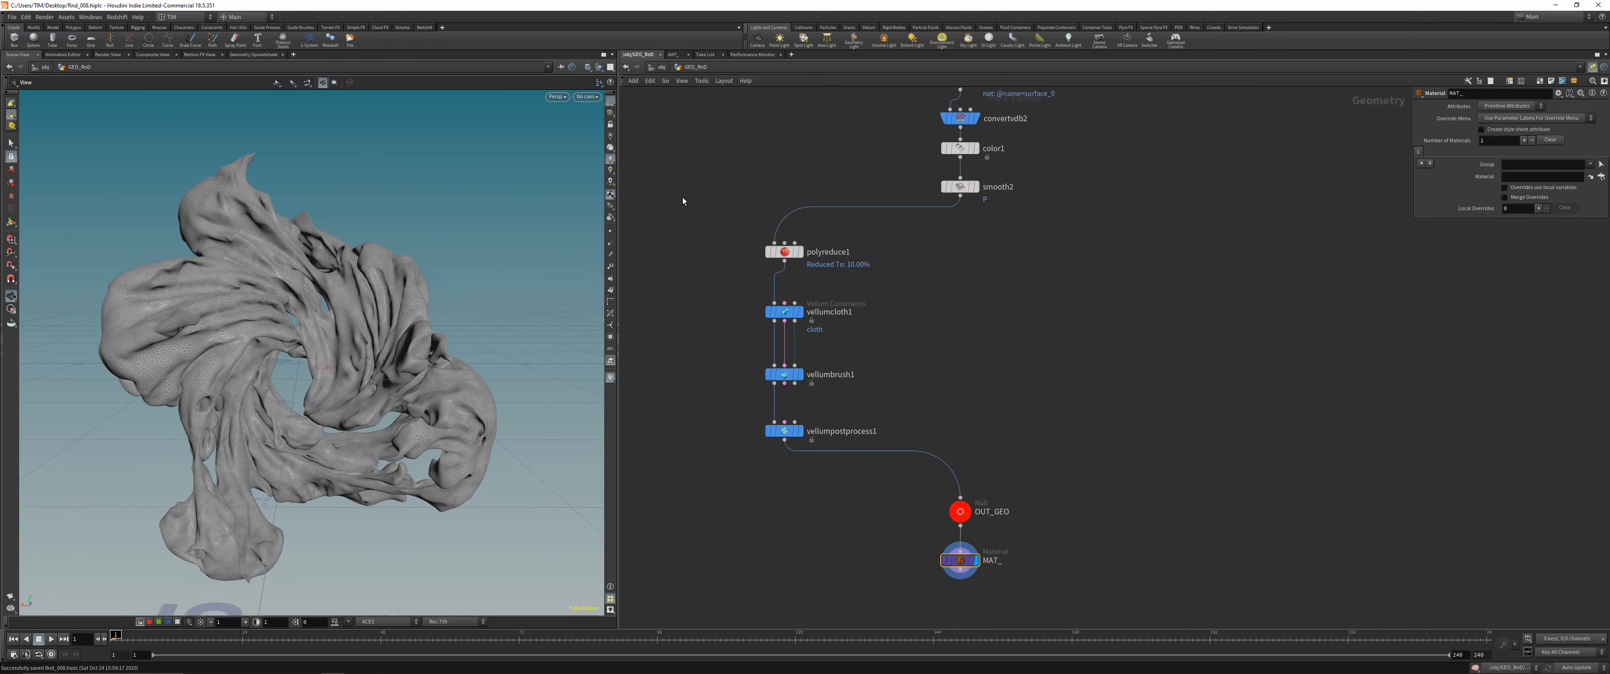
# Add a Material Network at the object level and name it RS_MAT
pyautogui.click(662, 67)
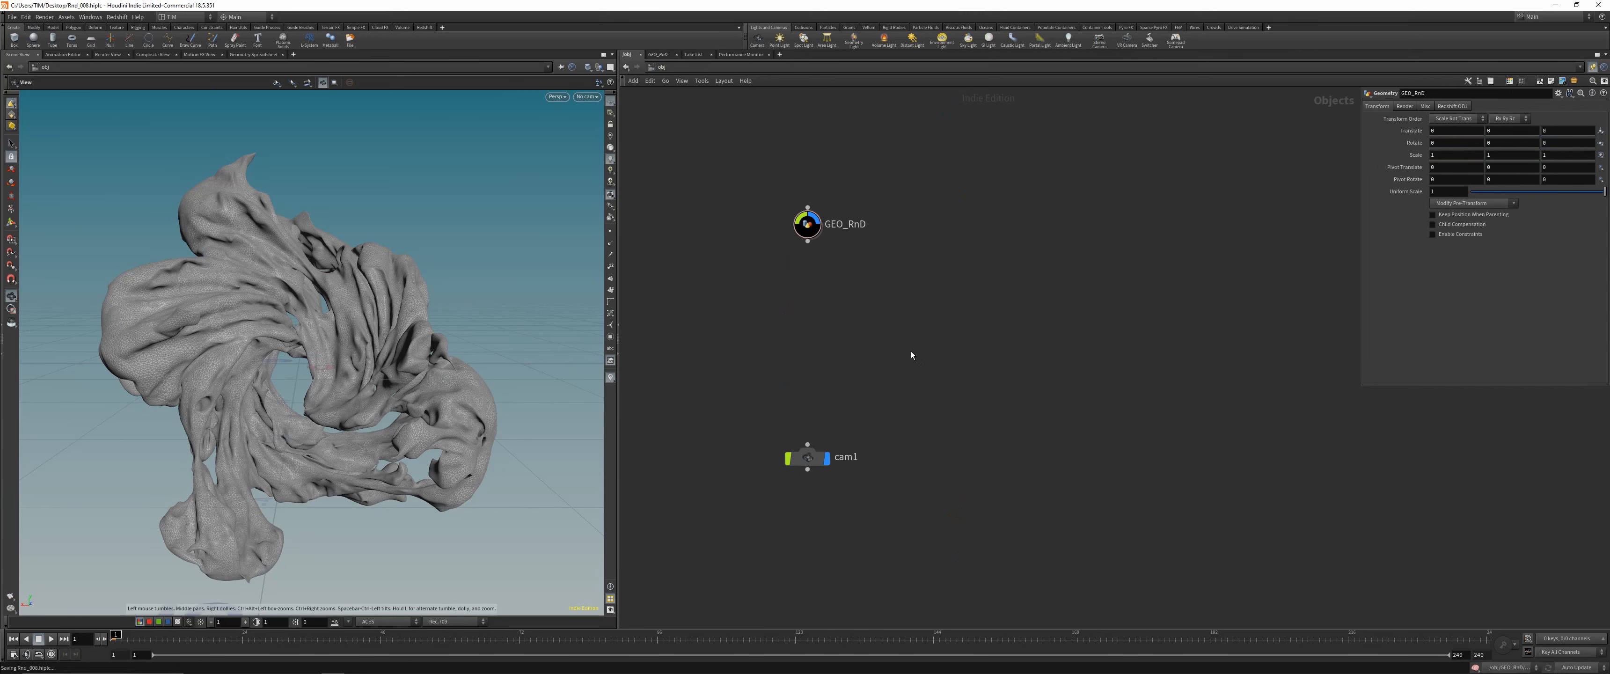
pyautogui.moveTo(1007, 332); pyautogui.dragTo(951, 340, button='middle')
pyautogui.press('Tab')
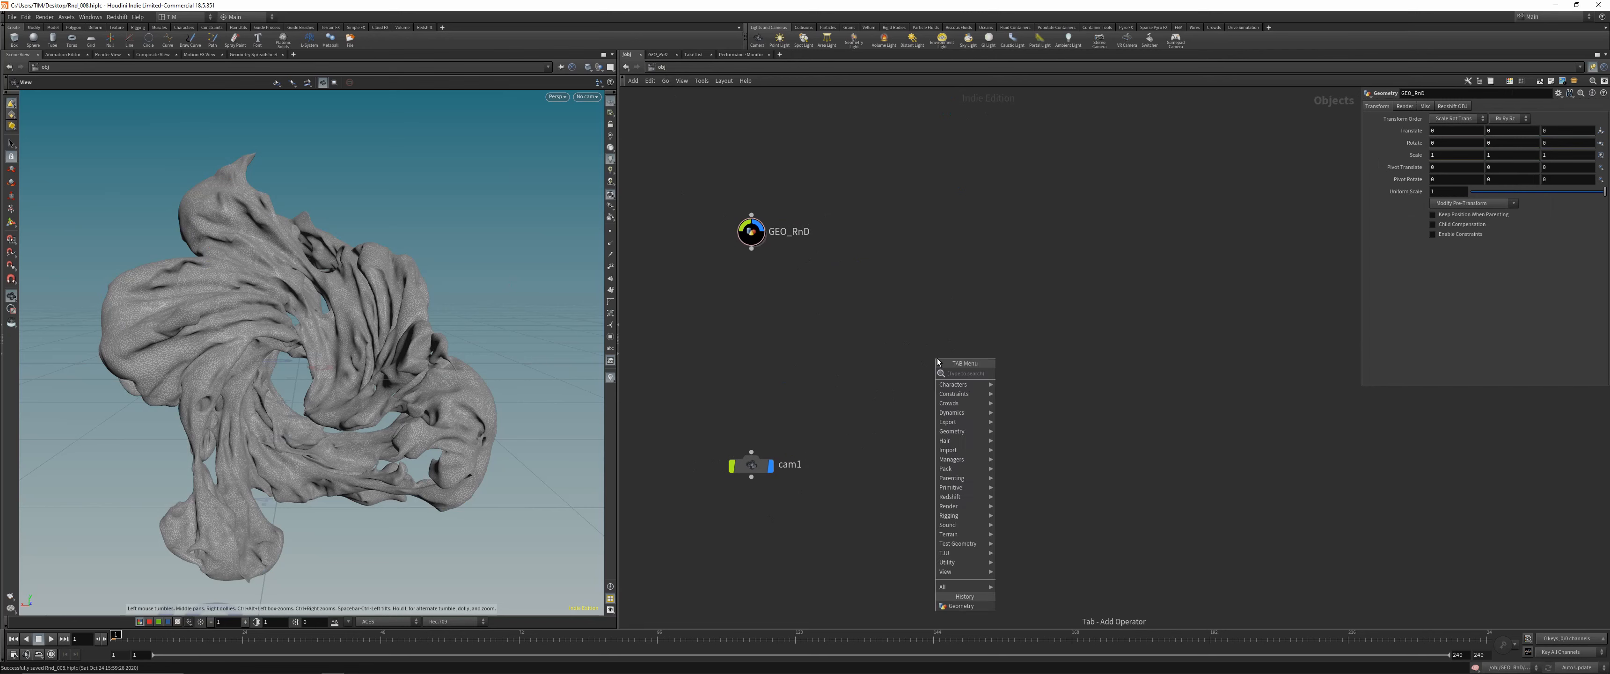
pyautogui.write('rs')
pyautogui.press('Escape')
pyautogui.press('Tab')
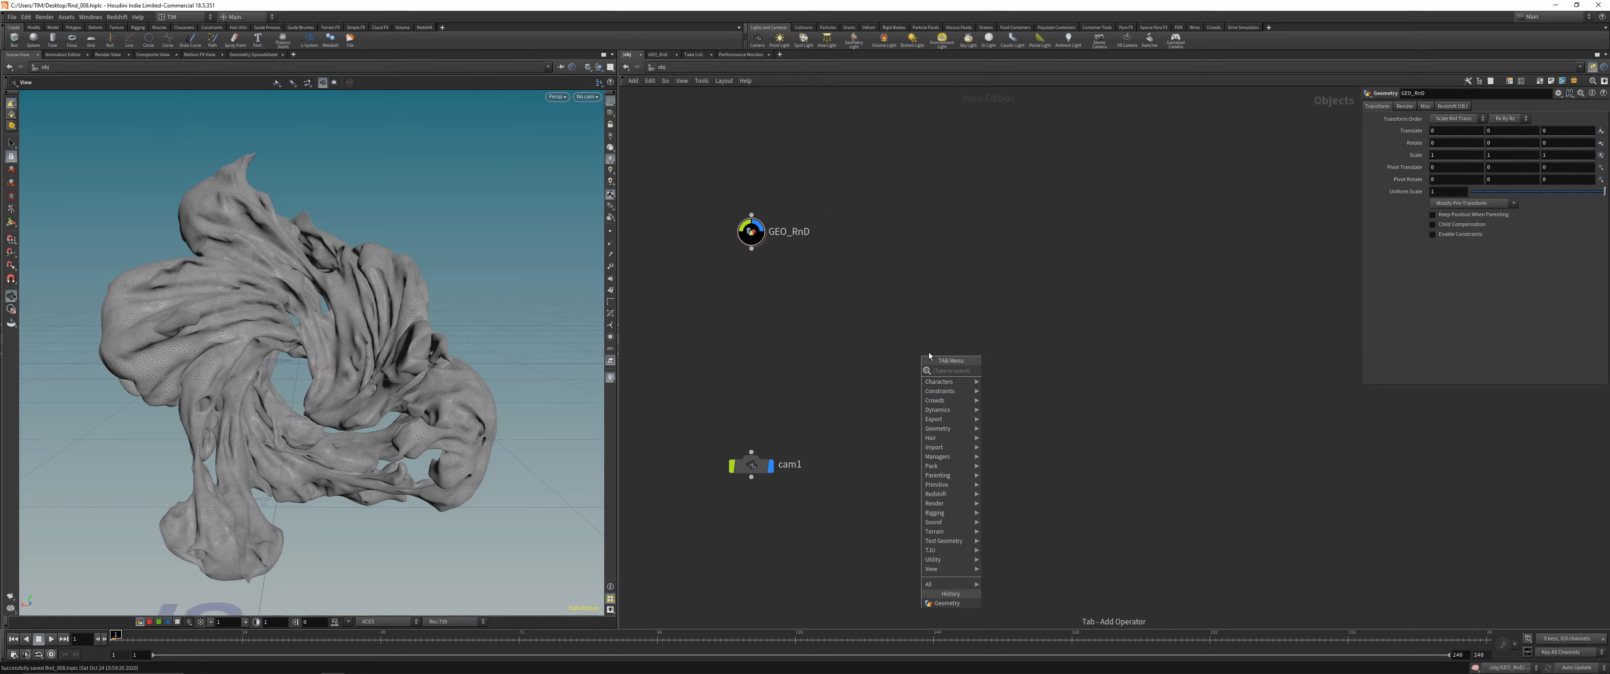
pyautogui.write('mat')
pyautogui.click(1002, 370)
pyautogui.click(973, 320)
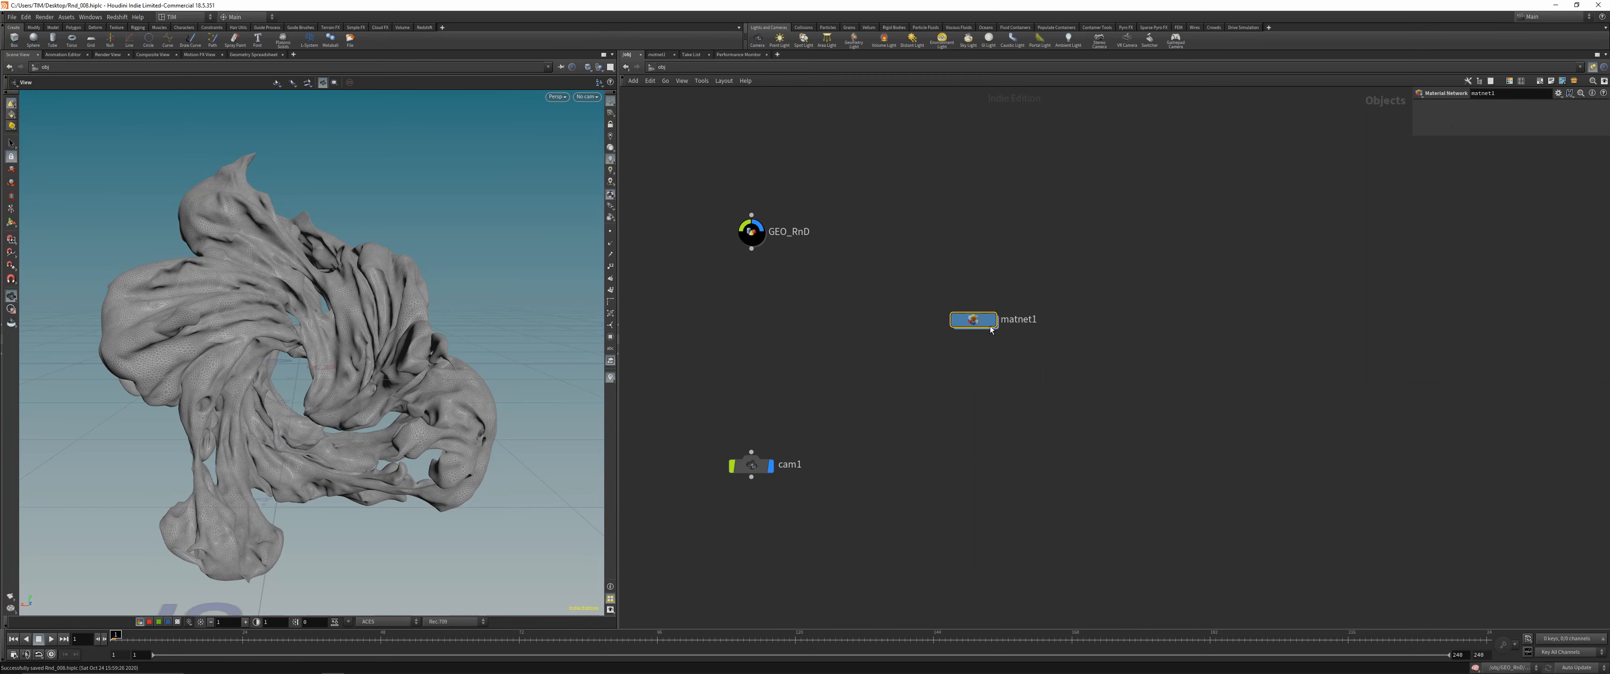
pyautogui.doubleClick(1019, 324)
pyautogui.write('RS_MAT')
pyautogui.press('Return')
# Add a ROP Network named RS_OUT and place it directly below RS_MAT
pyautogui.press('Tab')
pyautogui.write('re')
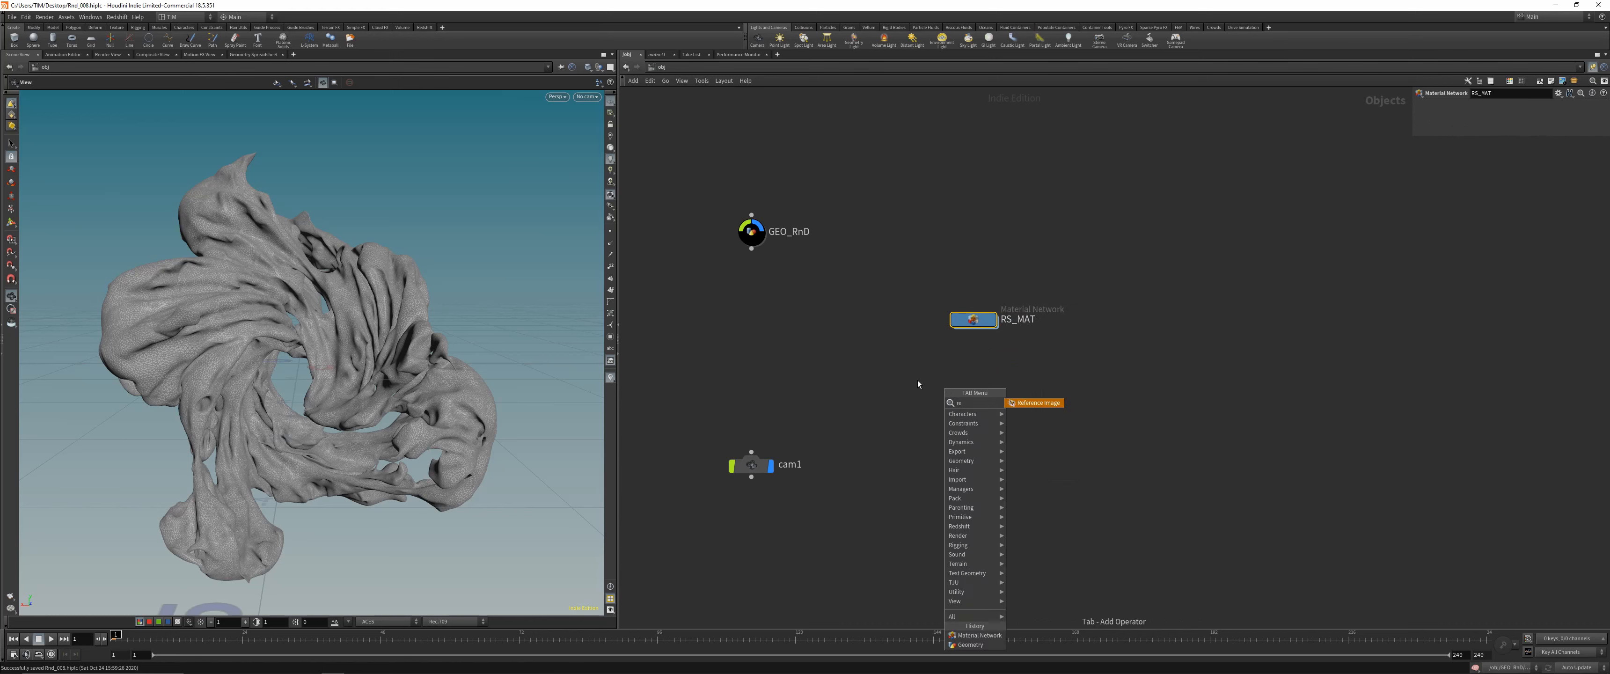
pyautogui.press('Escape')
pyautogui.press('Tab')
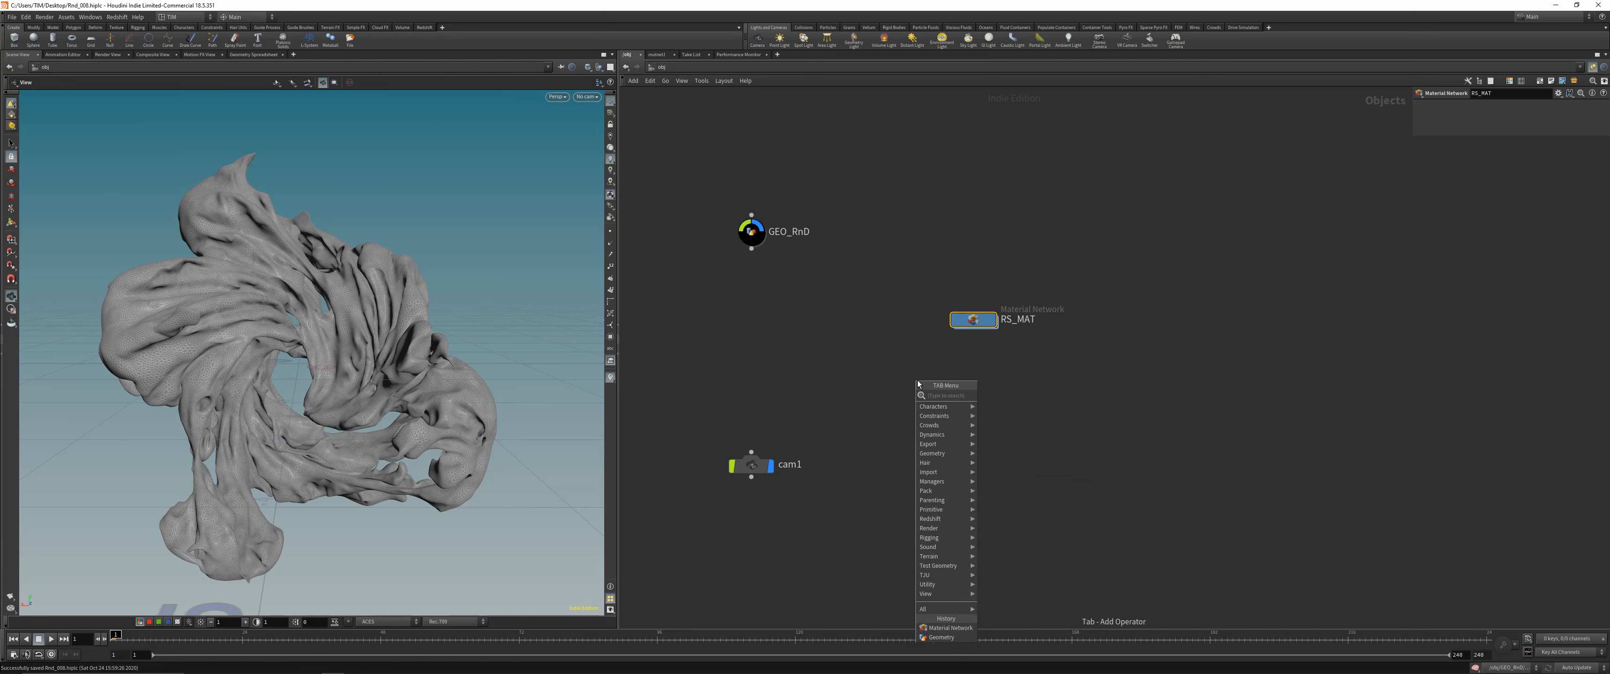
pyautogui.press('Escape')
pyautogui.press('Tab')
pyautogui.write('r')
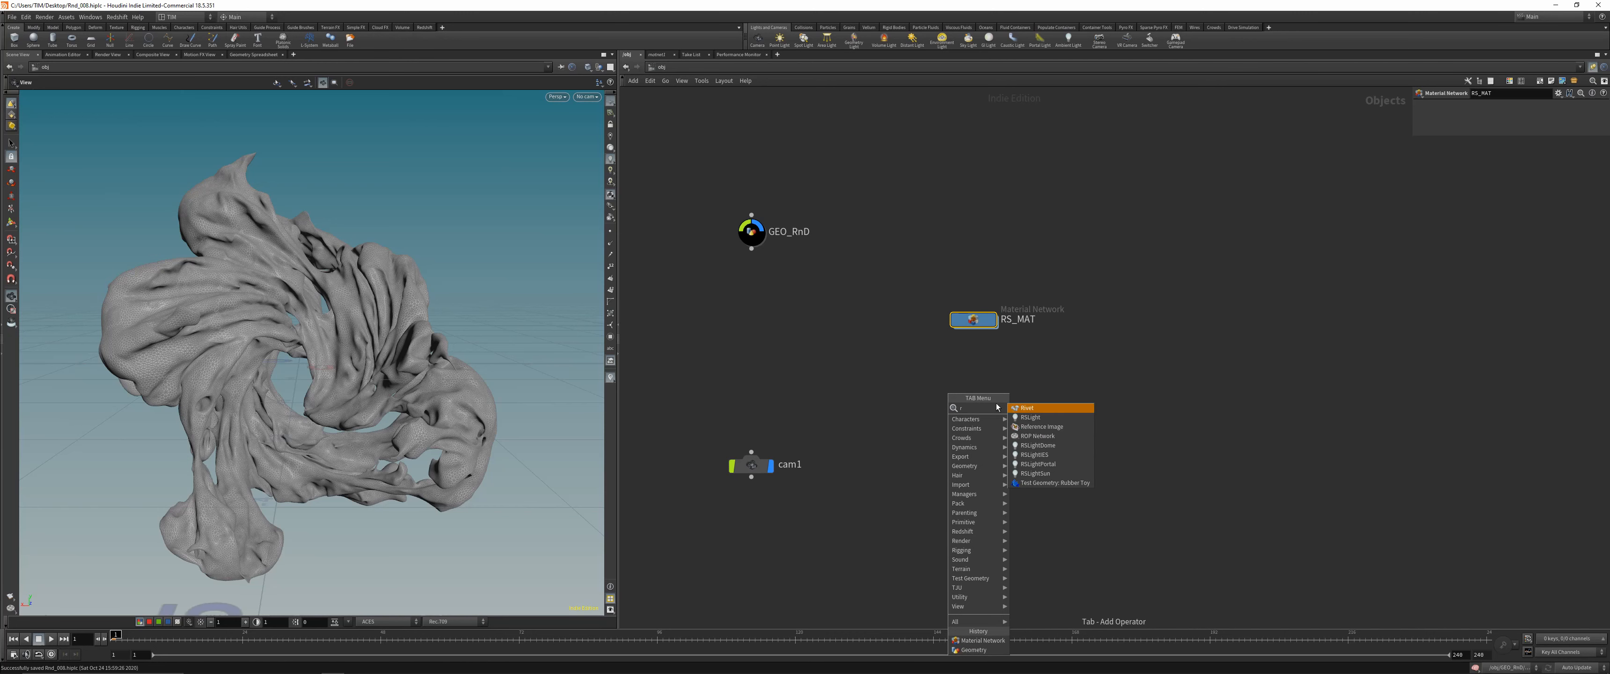
pyautogui.click(1037, 435)
pyautogui.click(973, 367)
pyautogui.doubleClick(1019, 367)
pyautogui.write('RS_OUT')
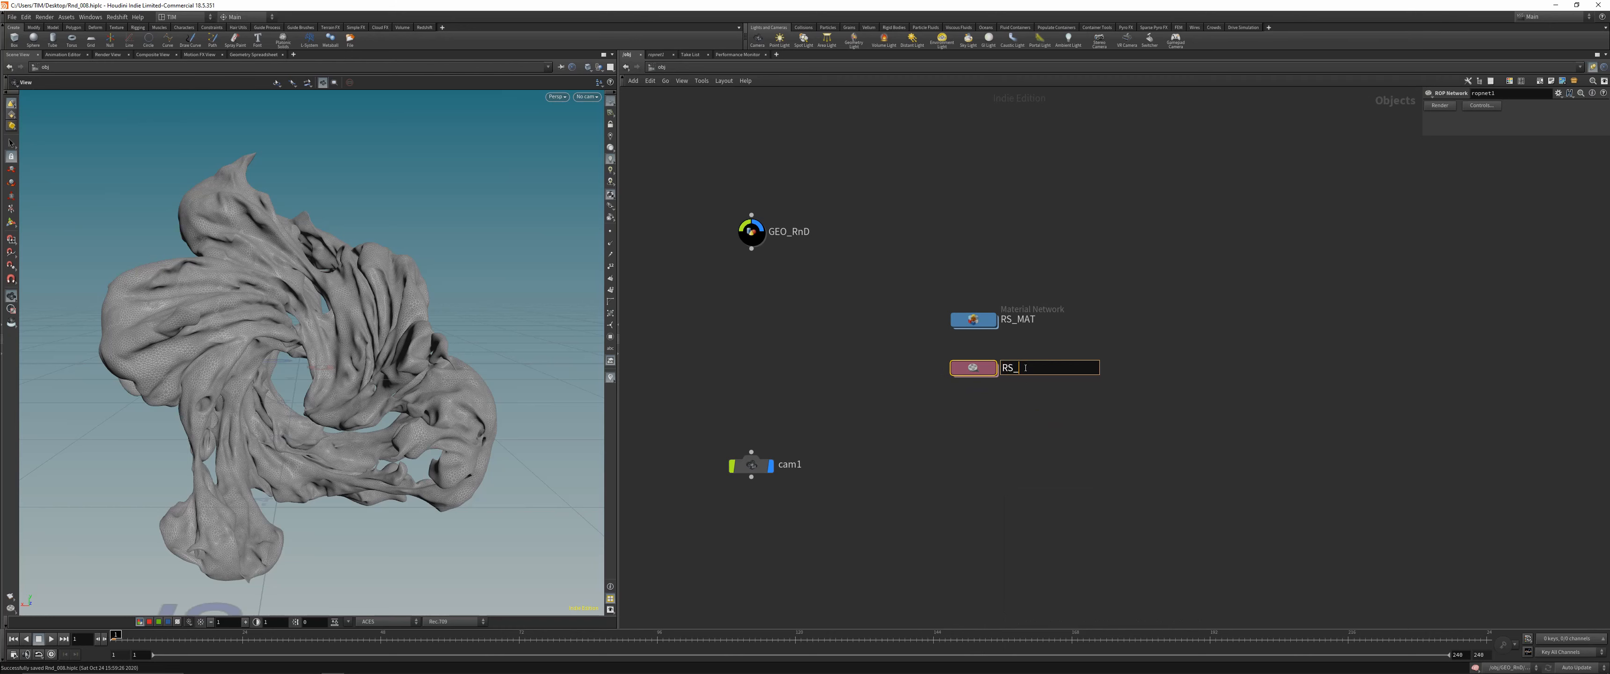
pyautogui.press('Return')
pyautogui.moveTo(973, 368); pyautogui.dragTo(973, 354)
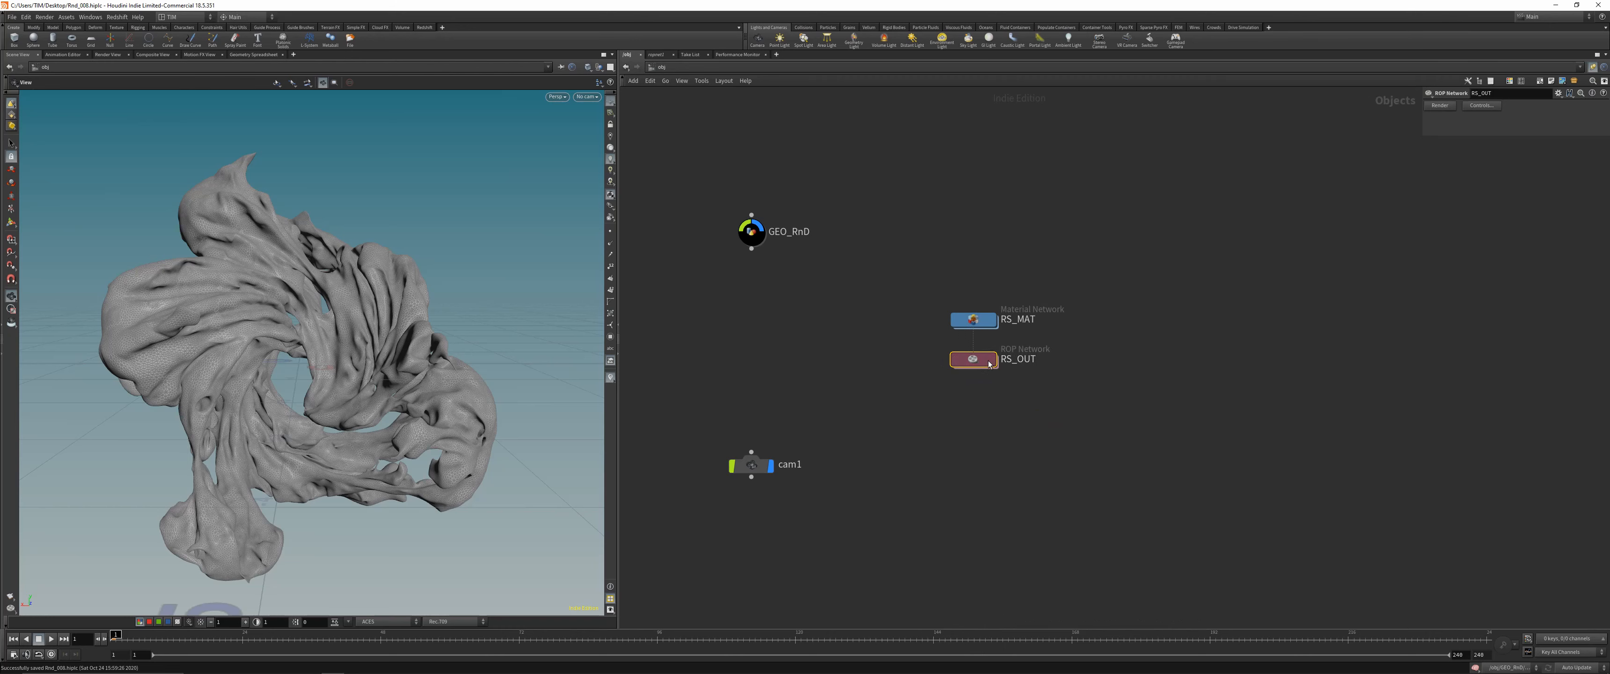
# Colour the RS_MAT and RS_OUT nodes red and save the scene
pyautogui.keyDown('shift'); pyautogui.click(973, 320); pyautogui.keyUp('shift')
pyautogui.press('c')
pyautogui.click(1567, 565)
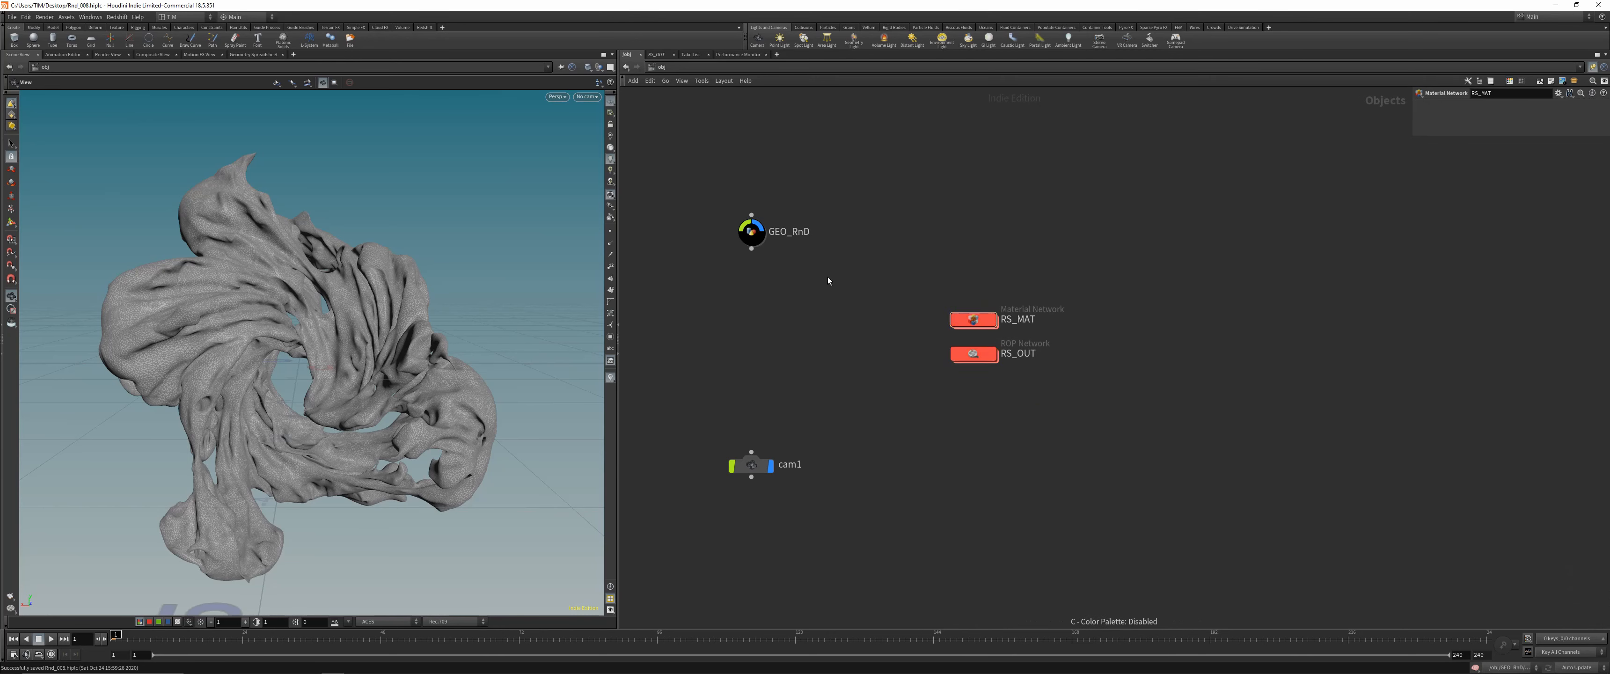
pyautogui.scroll(3, 978, 355)
pyautogui.hotkey('ctrl', 's')
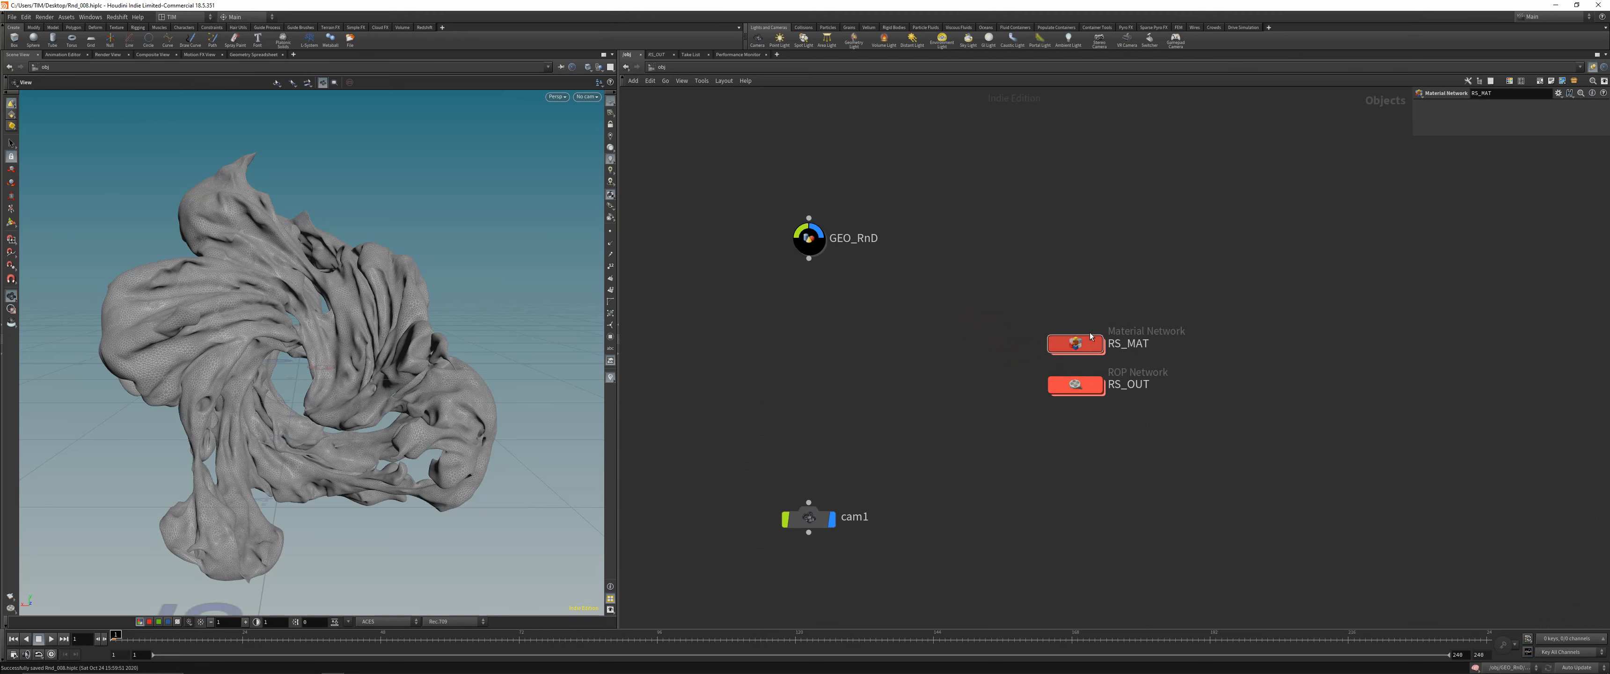
# Add a Redshift render node inside RS_OUT and name it RS_RENDER_OUT_001
pyautogui.doubleClick(1070, 380)
pyautogui.press('Tab')
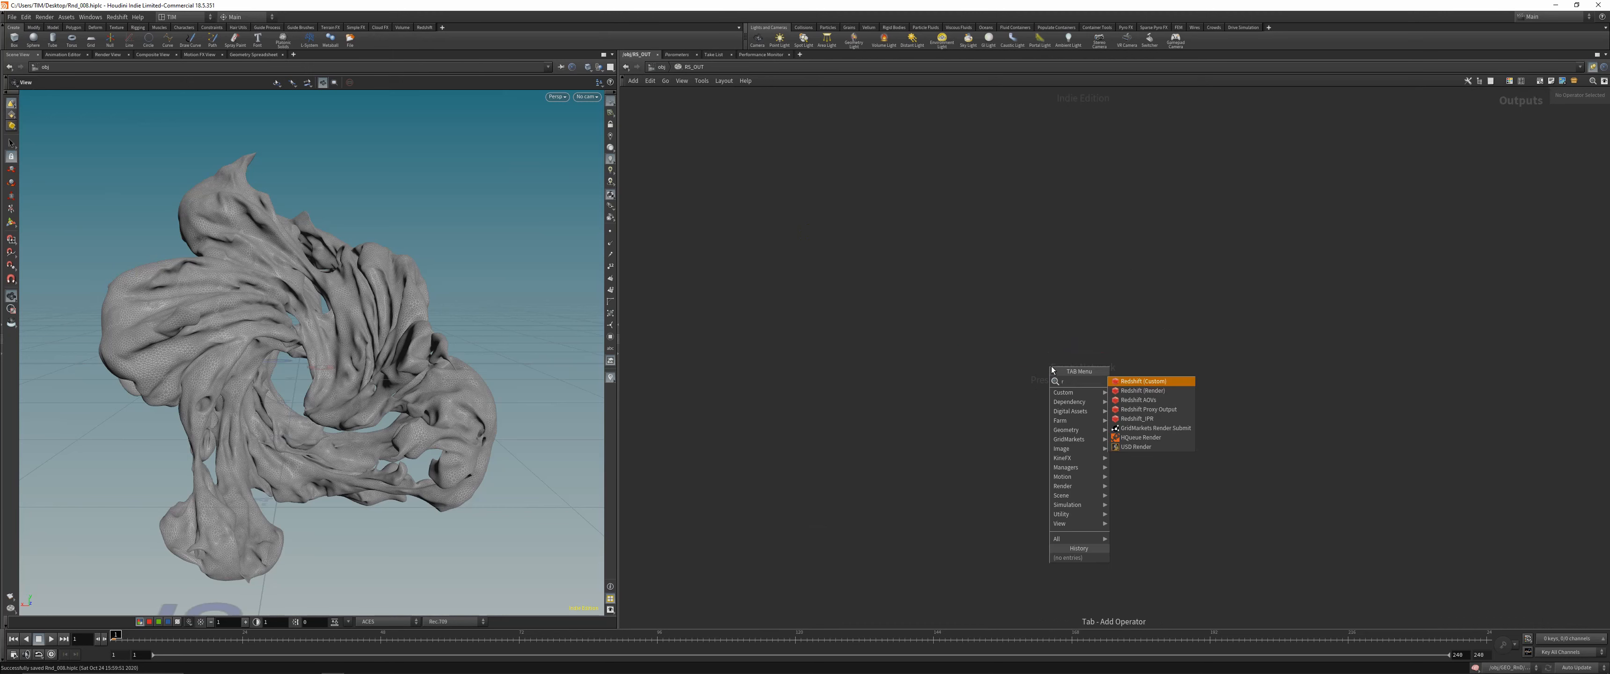
pyautogui.click(1150, 381)
pyautogui.click(1026, 360)
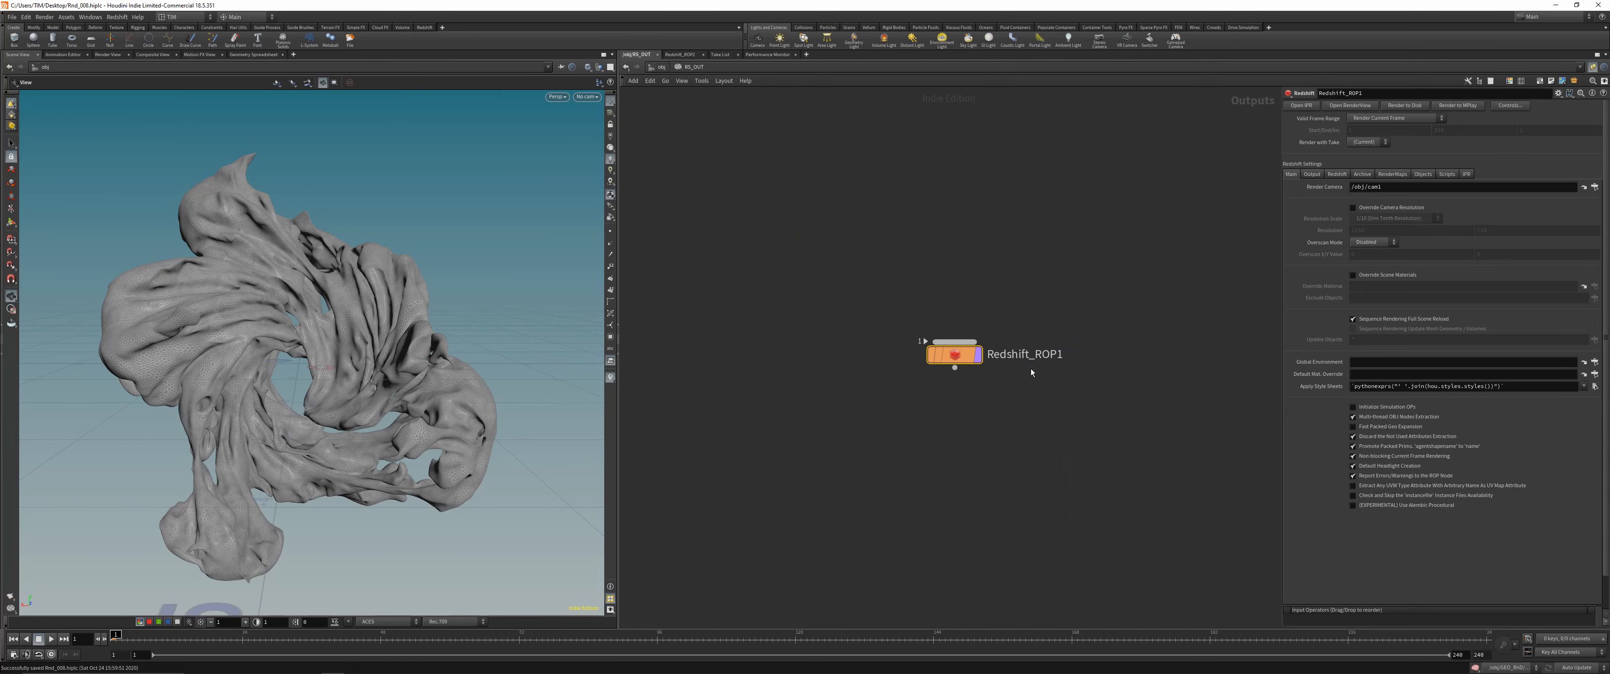
pyautogui.doubleClick(1051, 358)
pyautogui.write('RSP1')
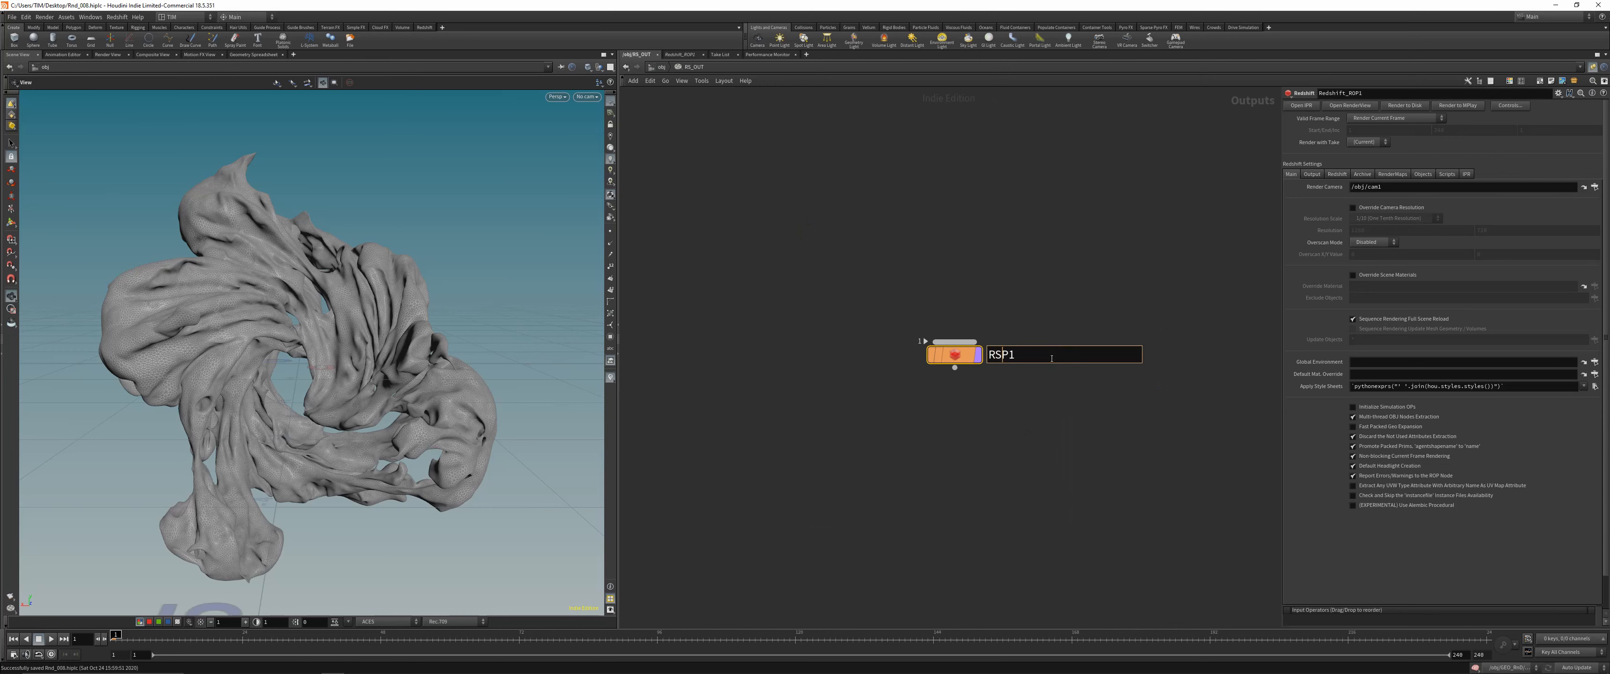
pyautogui.hotkey('ctrl', 'a')
pyautogui.write('RS_RENDER_OUT_001')
pyautogui.press('Return')
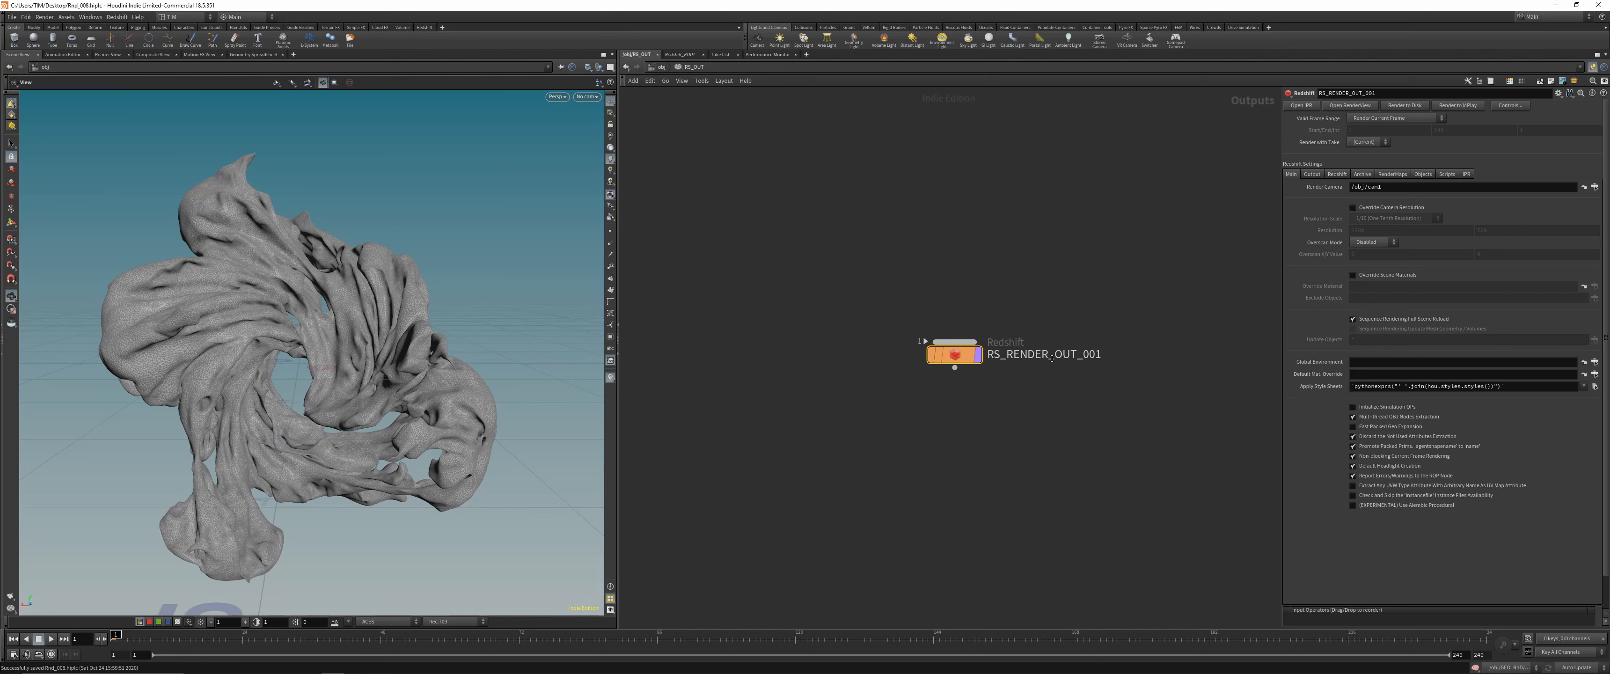
# Set the primary GI engine of RS_RENDER_OUT_001 to Brute Force and open the secondary GI engine choices
pyautogui.click(1320, 174)
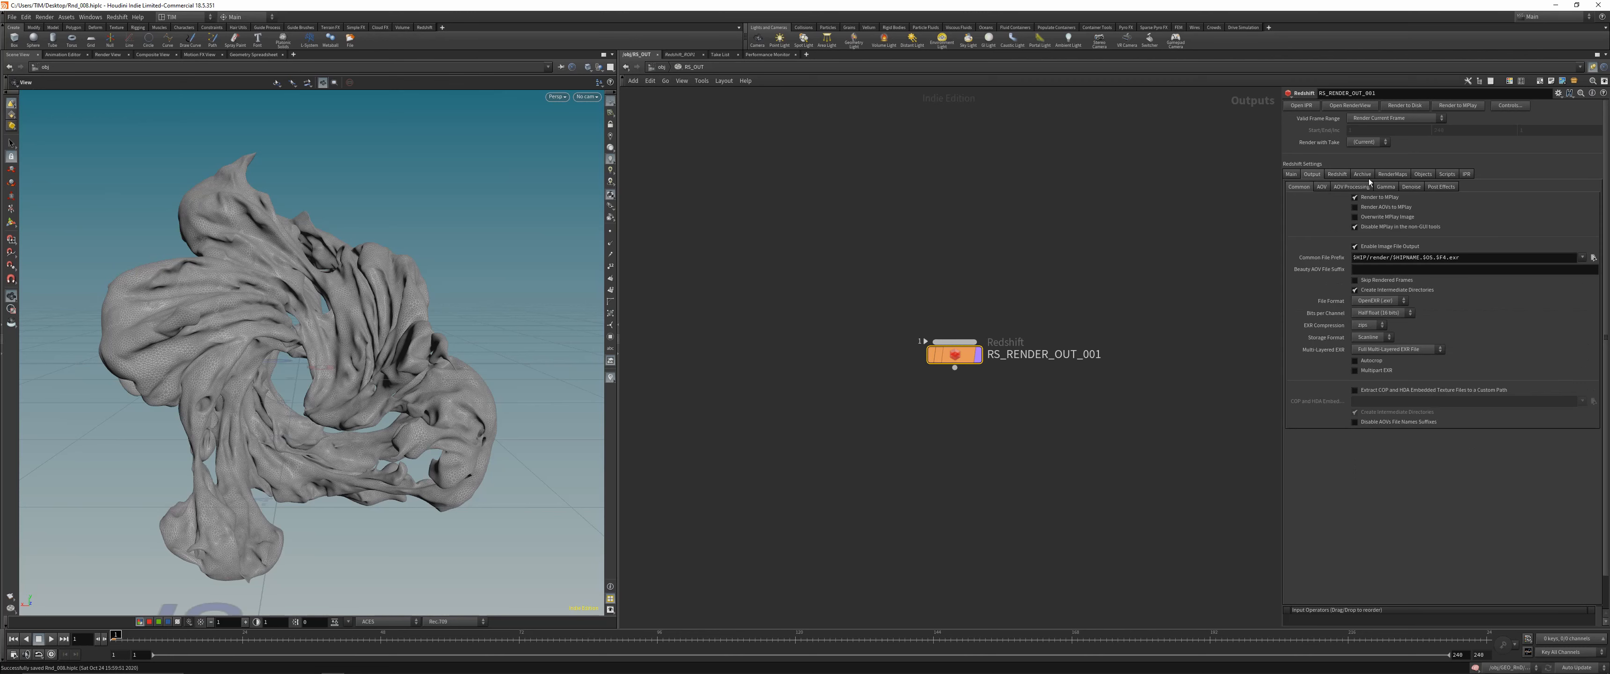
pyautogui.click(1336, 175)
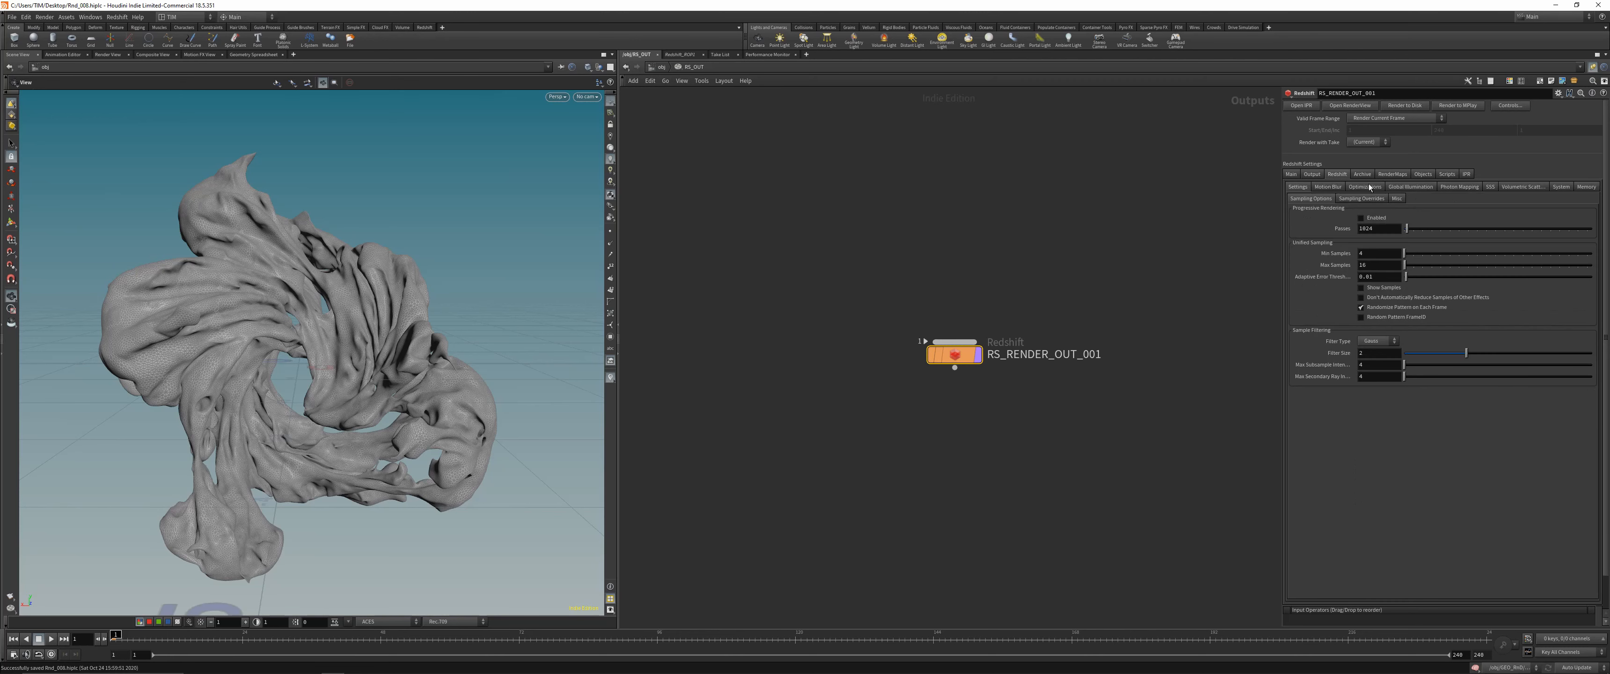
pyautogui.click(1410, 187)
pyautogui.click(1380, 210)
pyautogui.click(1377, 247)
pyautogui.click(1384, 222)
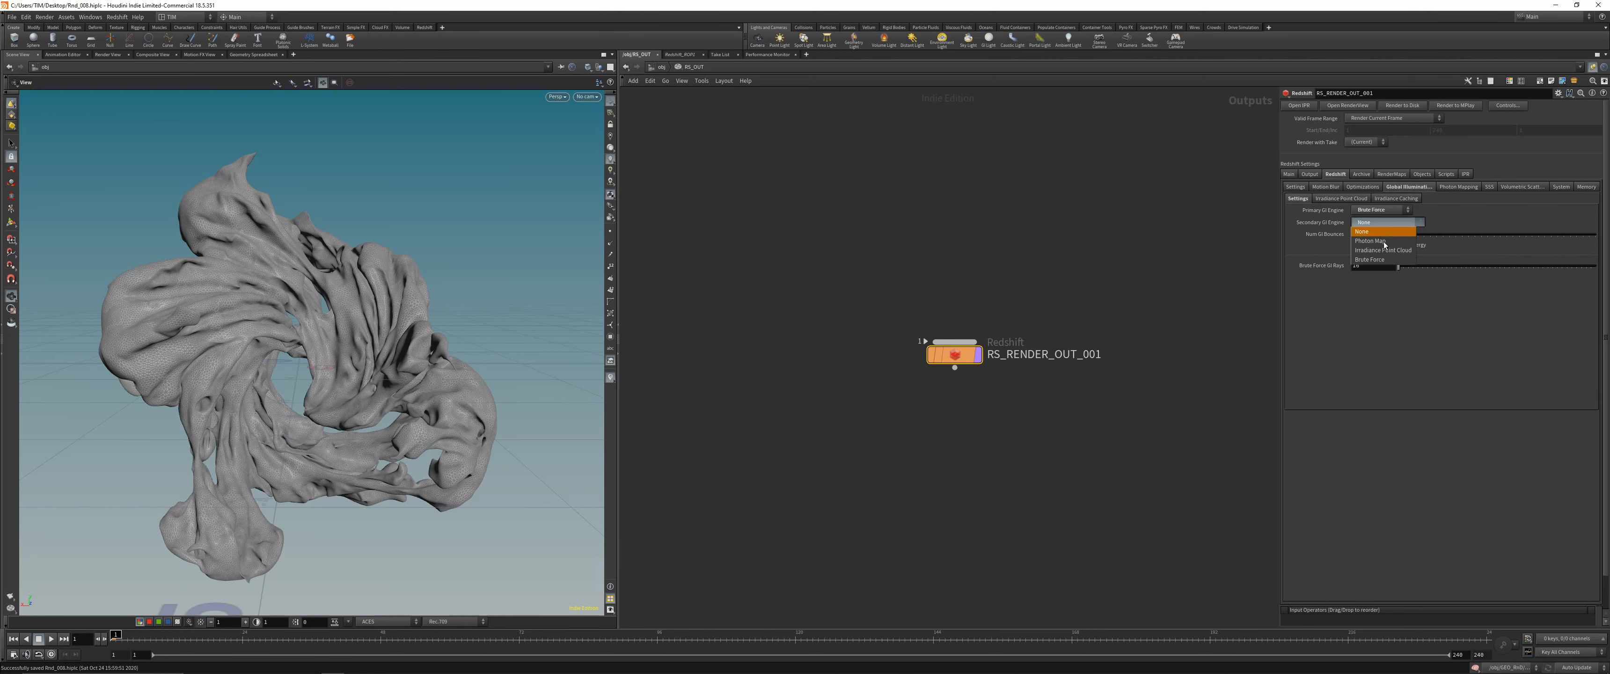
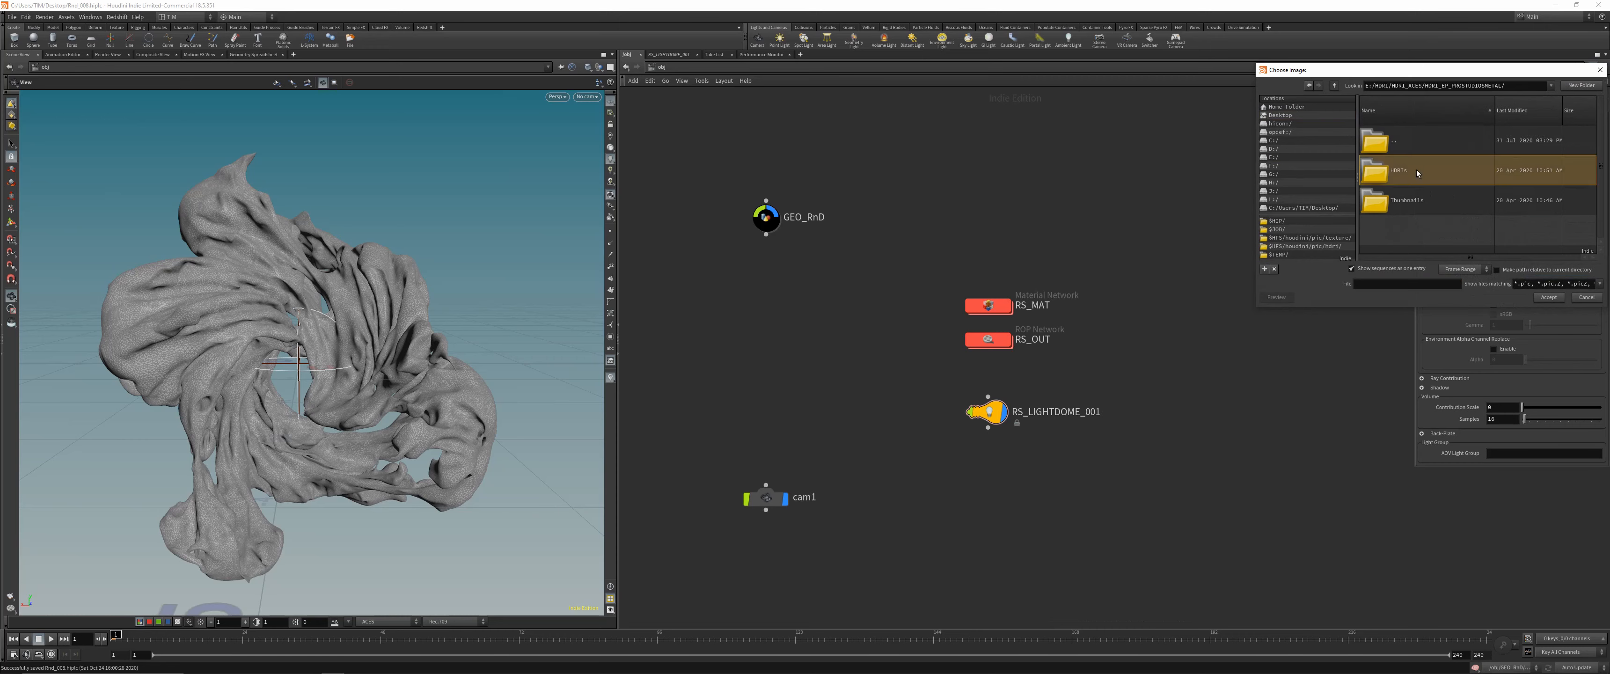
# Assign an environment image from the HDRIs folder to the dome map of RS_LIGHTDOME_001
pyautogui.doubleClick(1416, 170)
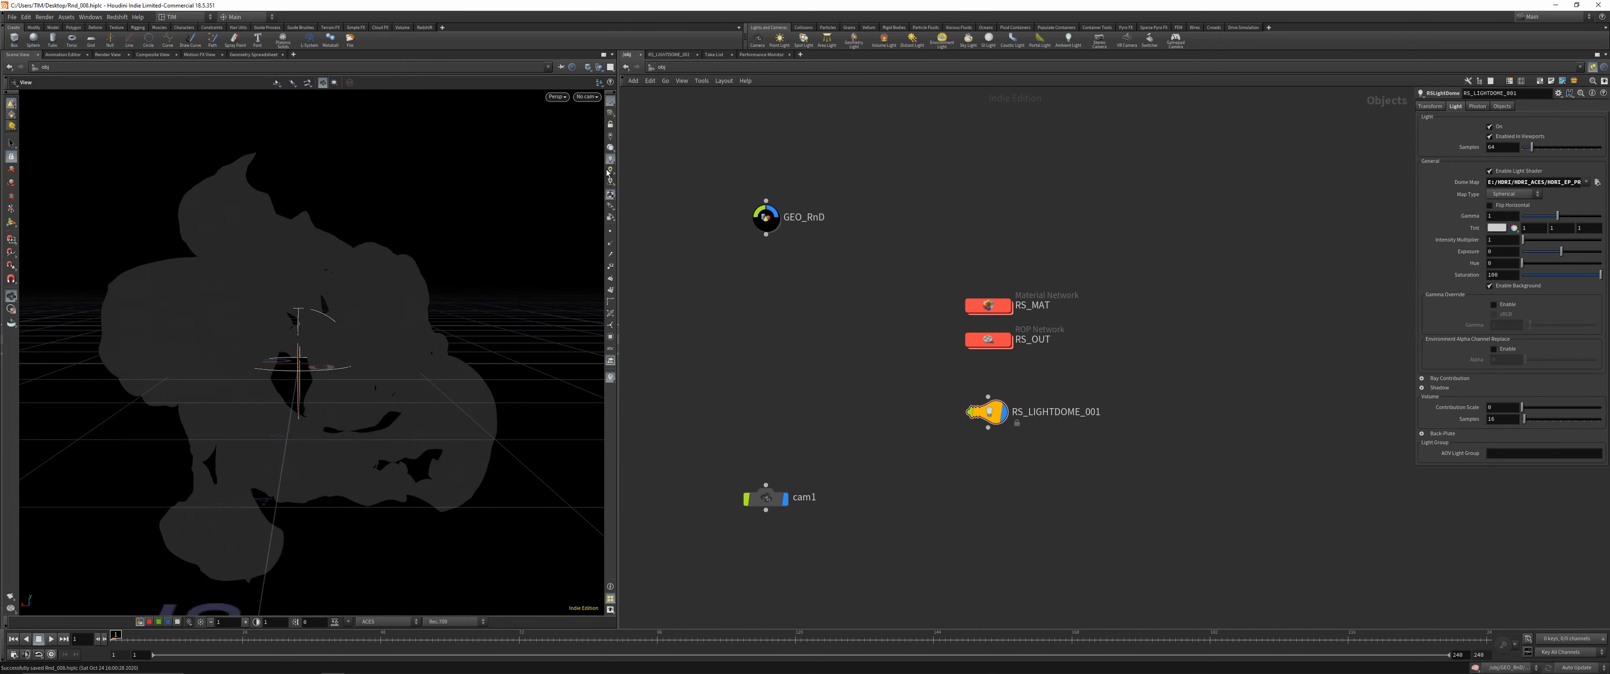
# Look through cam1 with the mesh evenly lit by the viewport headlight and save the scene
pyautogui.click(587, 96)
pyautogui.click(606, 148)
pyautogui.moveTo(350, 294); pyautogui.dragTo(324, 315)
pyautogui.rightClick(323, 315)
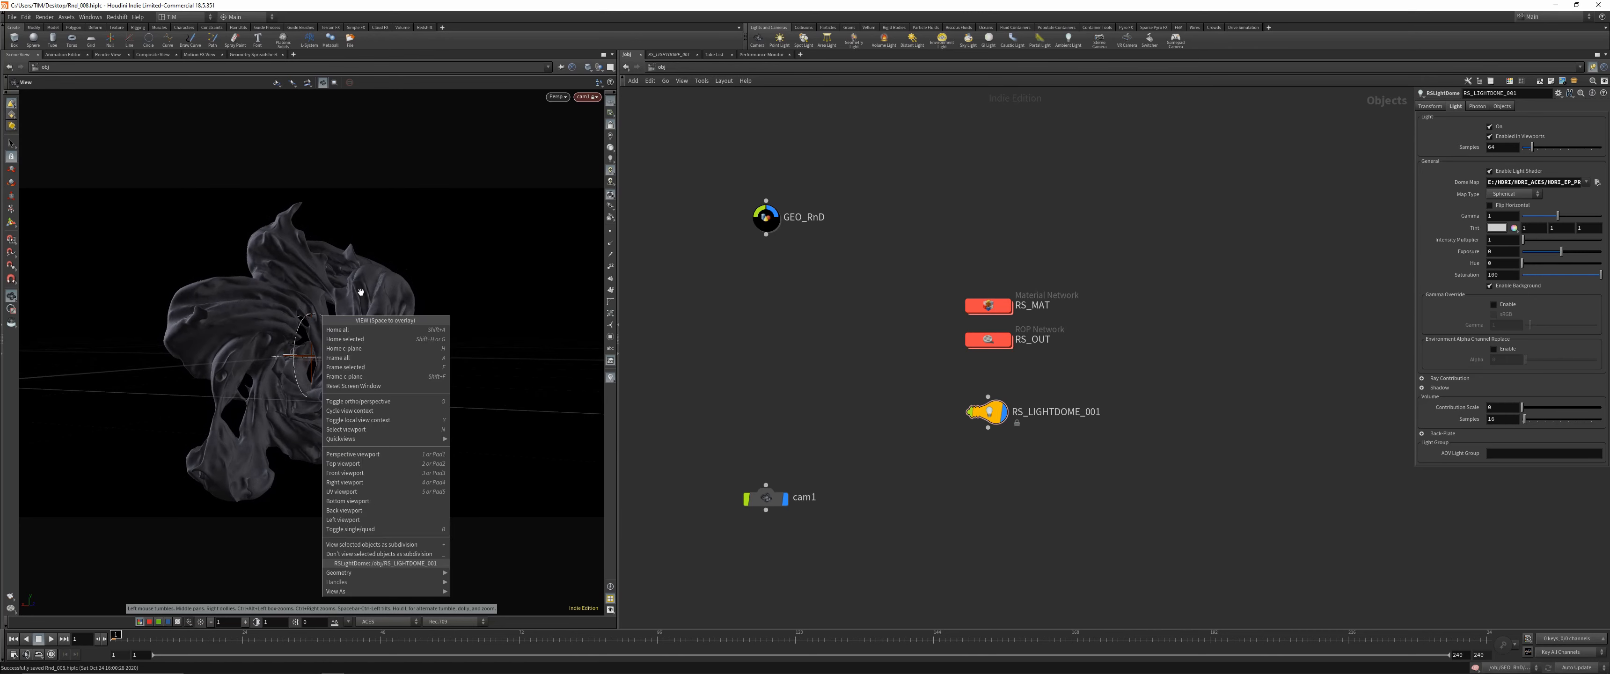
pyautogui.click(363, 319)
pyautogui.hotkey('ctrl', 's')
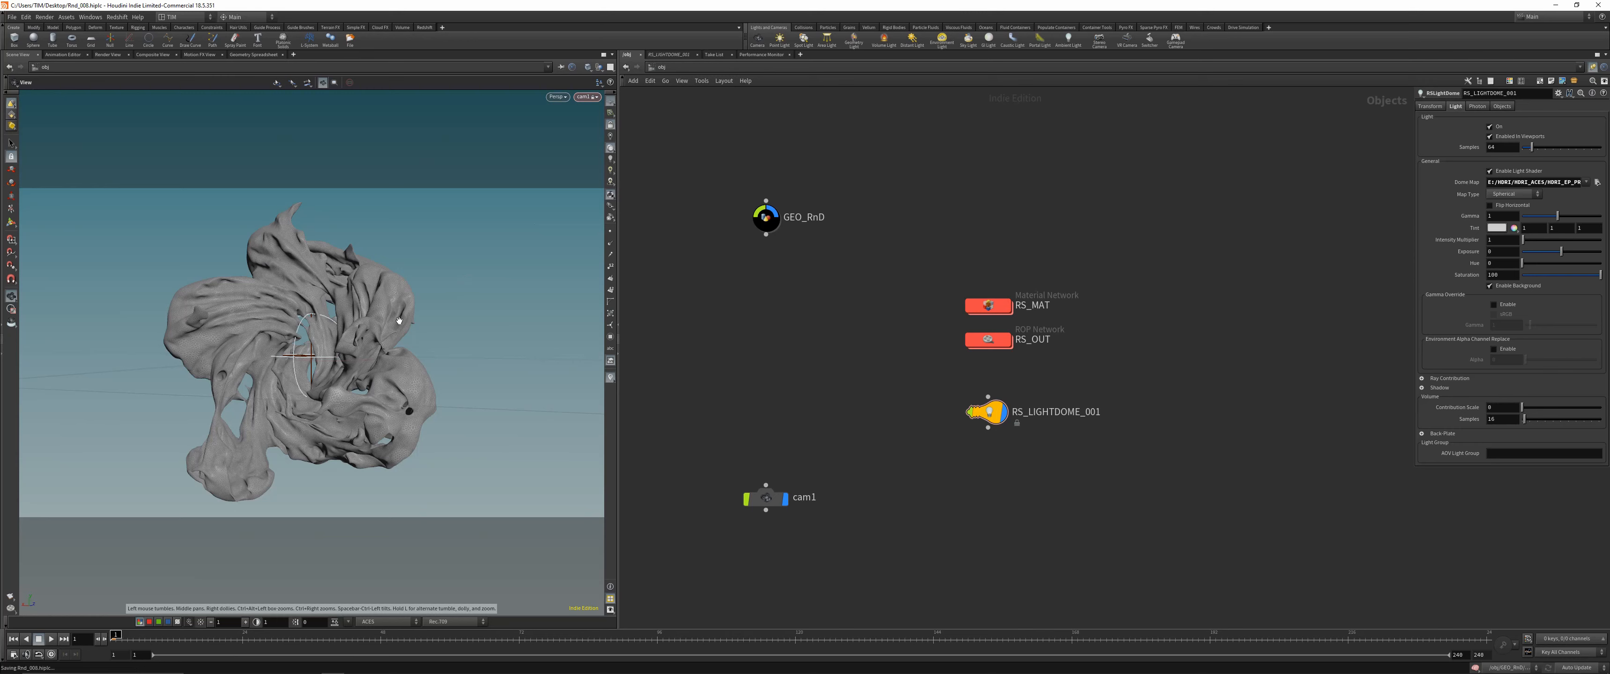
# Set the focal length of cam1 to 35
pyautogui.click(766, 498)
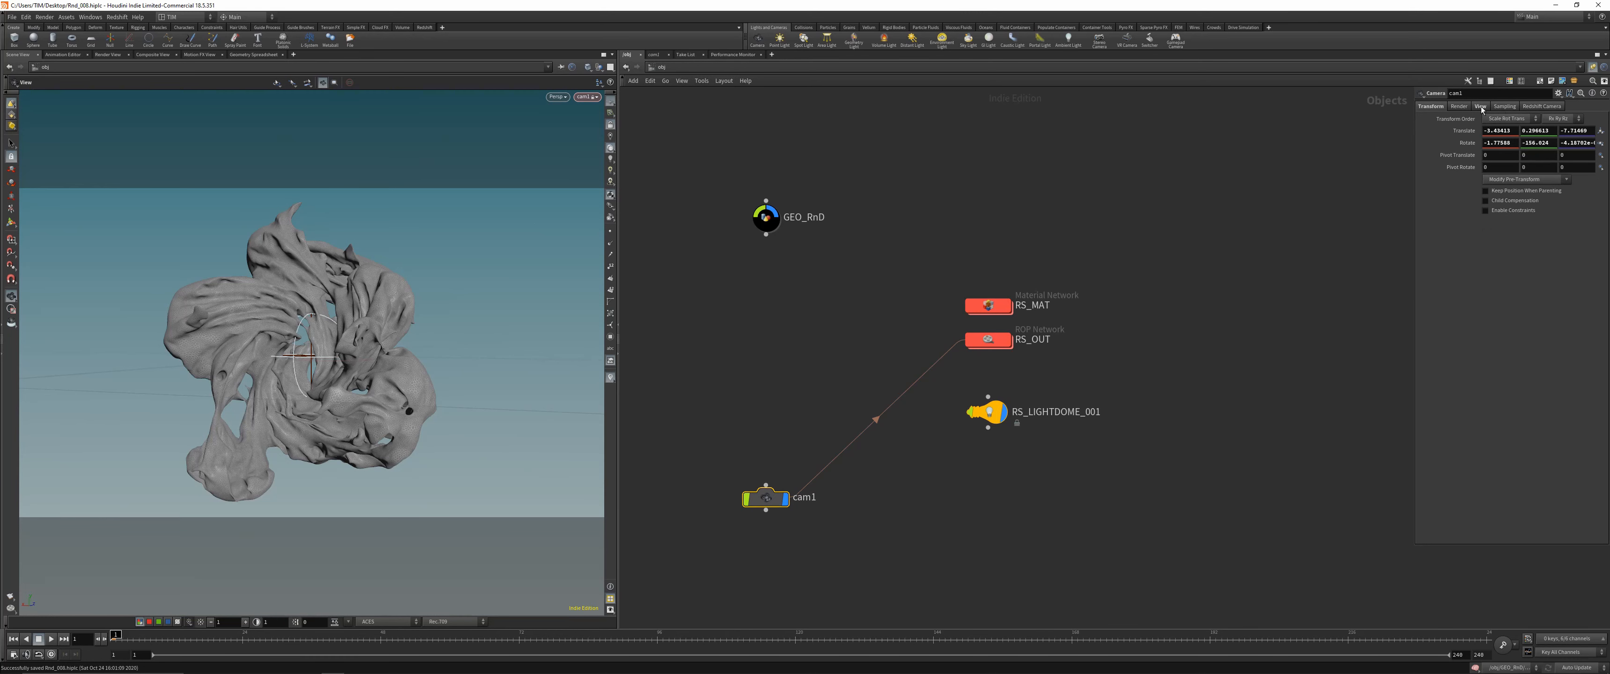
pyautogui.click(1480, 106)
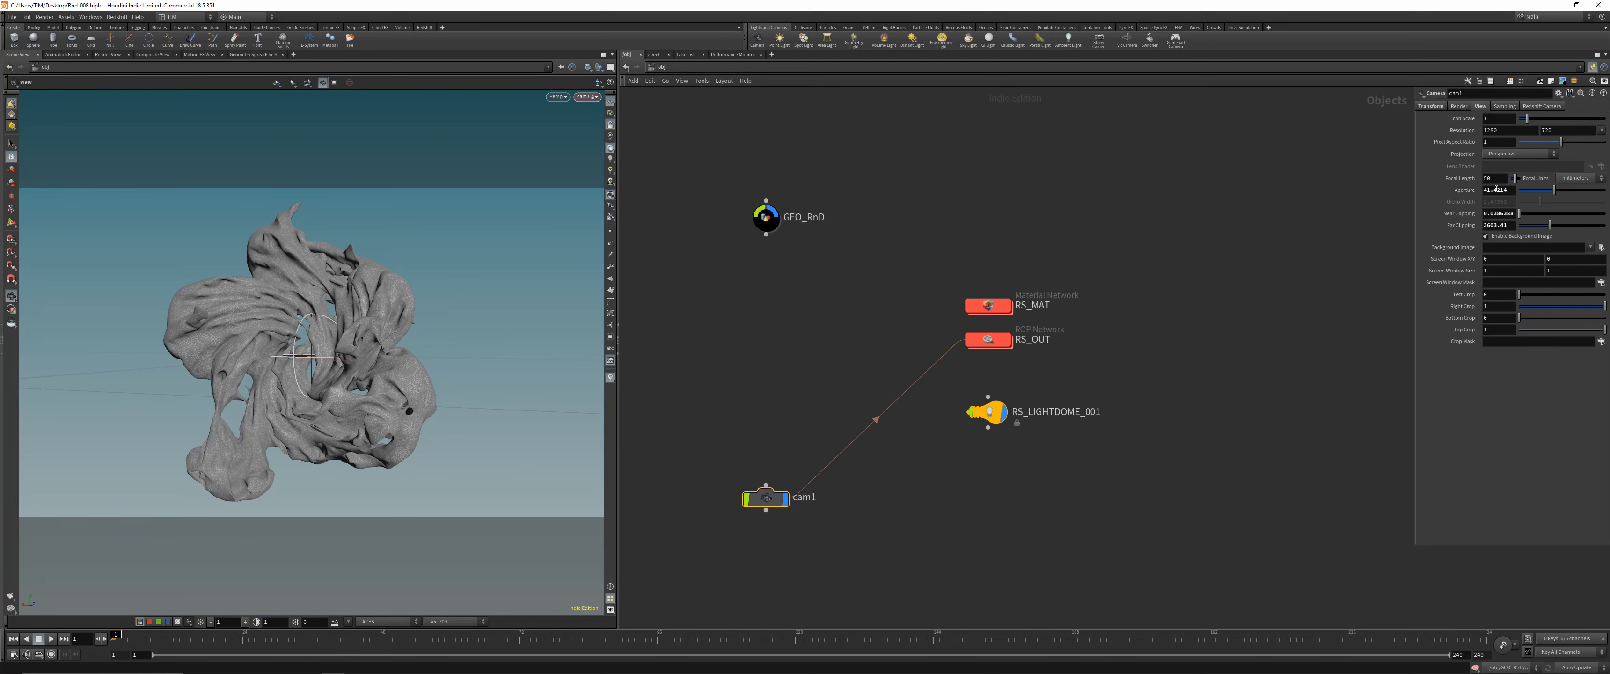
pyautogui.click(1497, 183)
pyautogui.write('35')
pyautogui.press('Return')
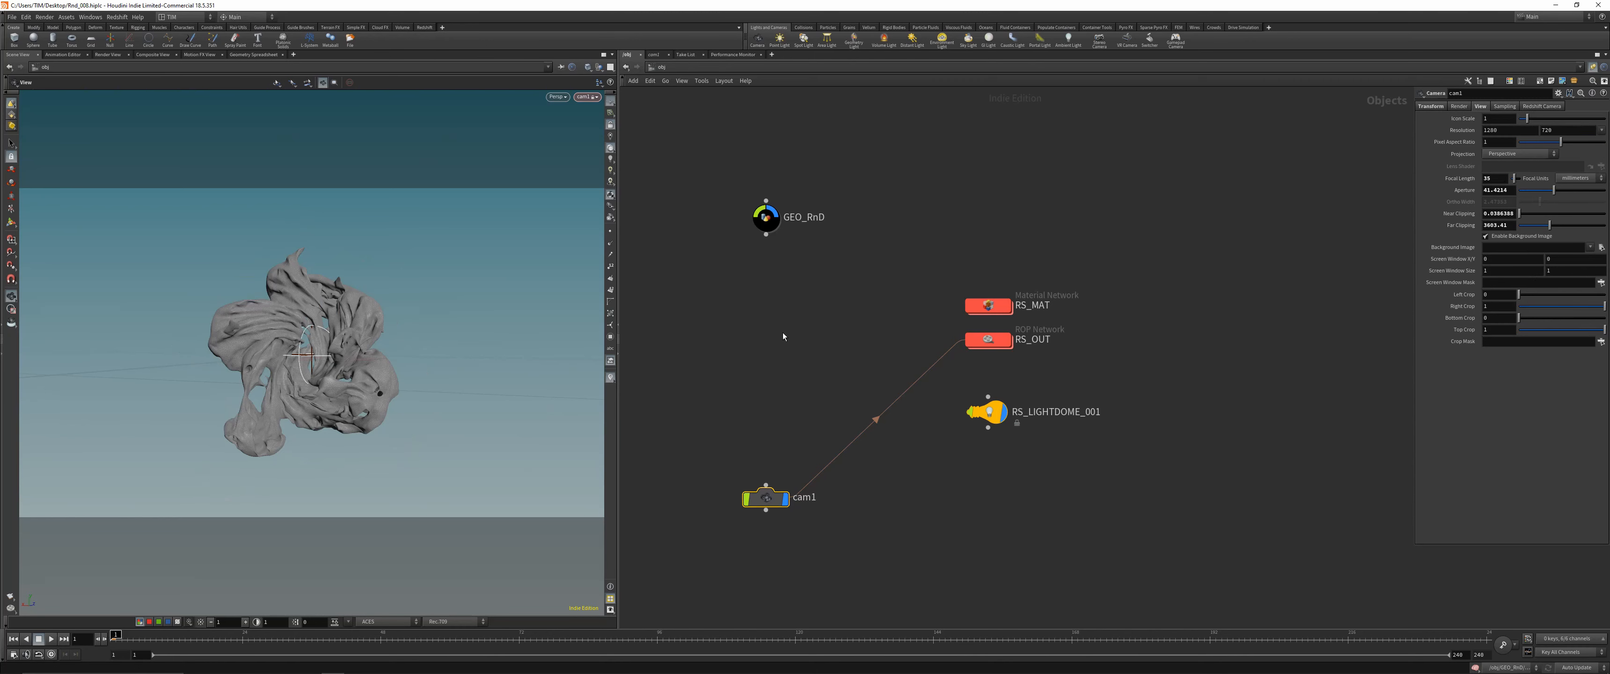
# Dolly cam1 closer and shift it slightly so the cloth mesh is centred and nearly fills the frame height
pyautogui.click(11, 222)
pyautogui.keyDown('alt'); pyautogui.moveTo(306, 362); pyautogui.dragTo(406, 296, button='right'); pyautogui.keyUp('alt')
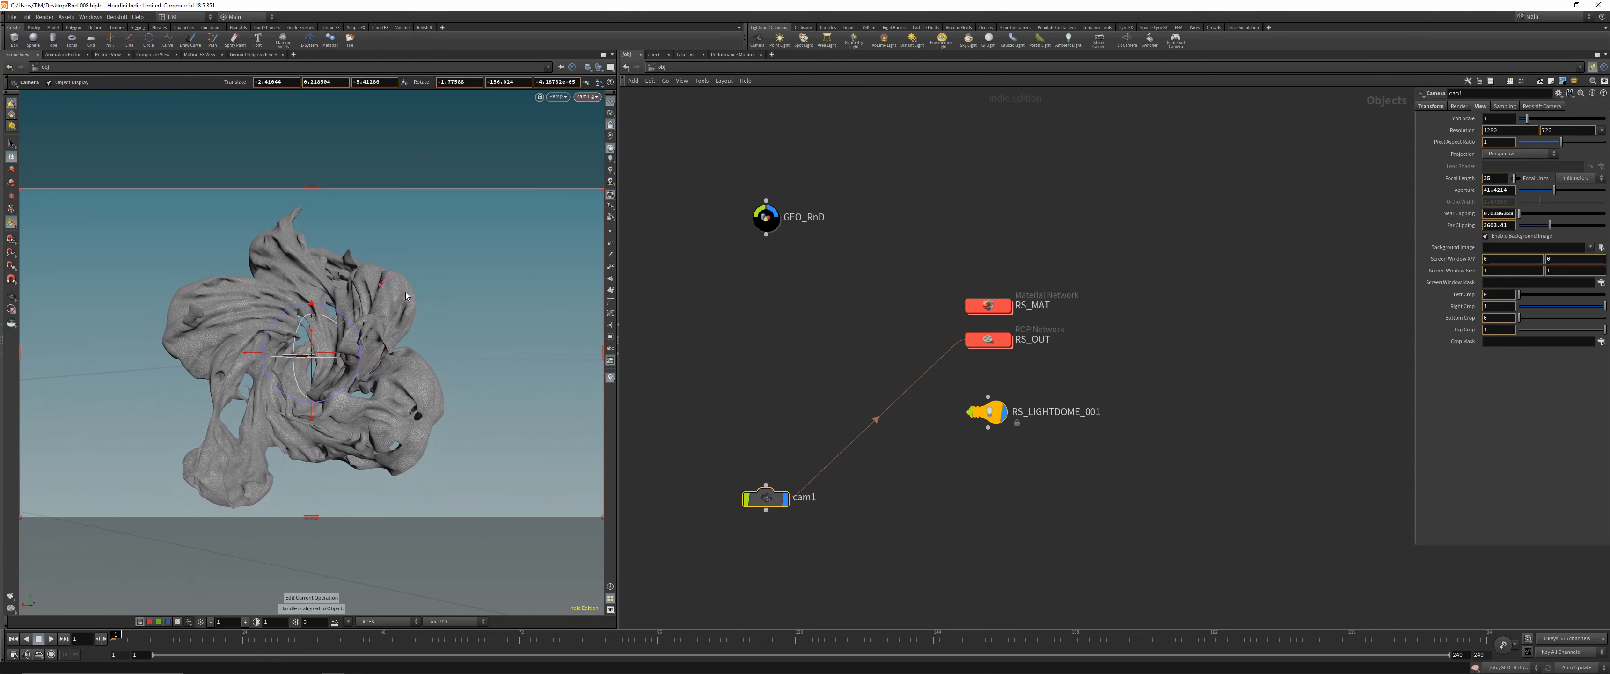
pyautogui.keyDown('alt'); pyautogui.moveTo(305, 365); pyautogui.dragTo(305, 360, button='middle'); pyautogui.keyUp('alt')
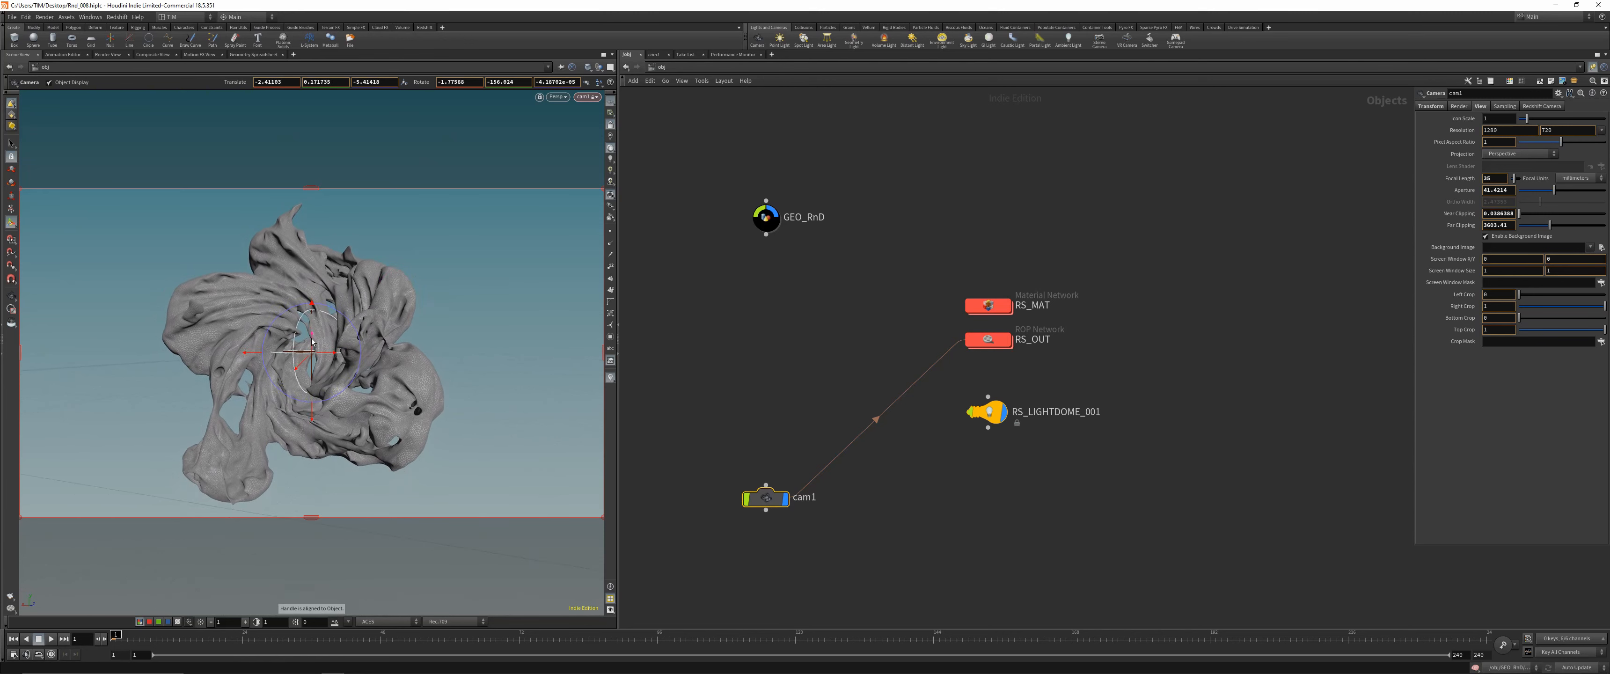
pyautogui.keyDown('alt'); pyautogui.moveTo(305, 357); pyautogui.dragTo(317, 350, button='right'); pyautogui.keyUp('alt')
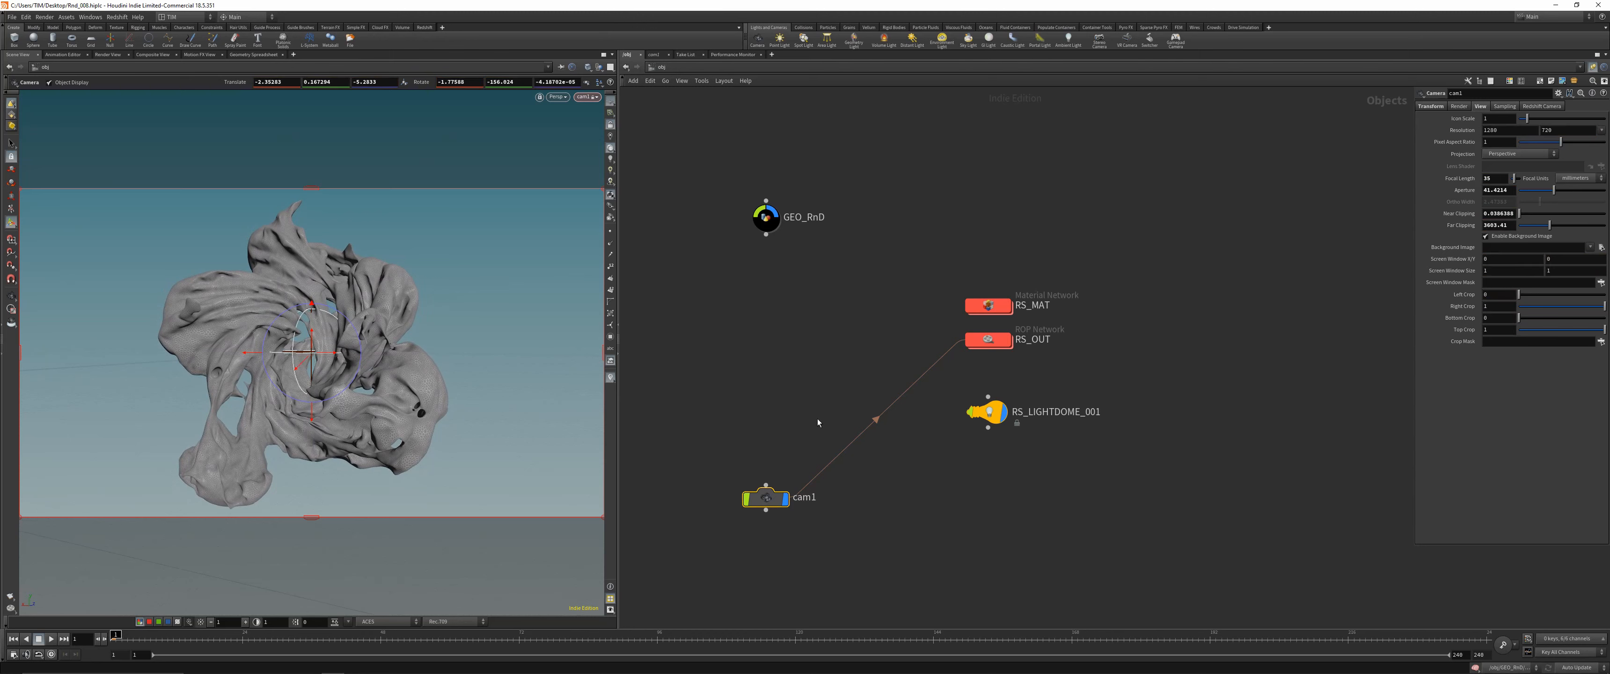
# Set the resolution of cam1 to the HDTV 1080 preset
pyautogui.moveTo(714, 401); pyautogui.dragTo(771, 513)
pyautogui.click(1601, 130)
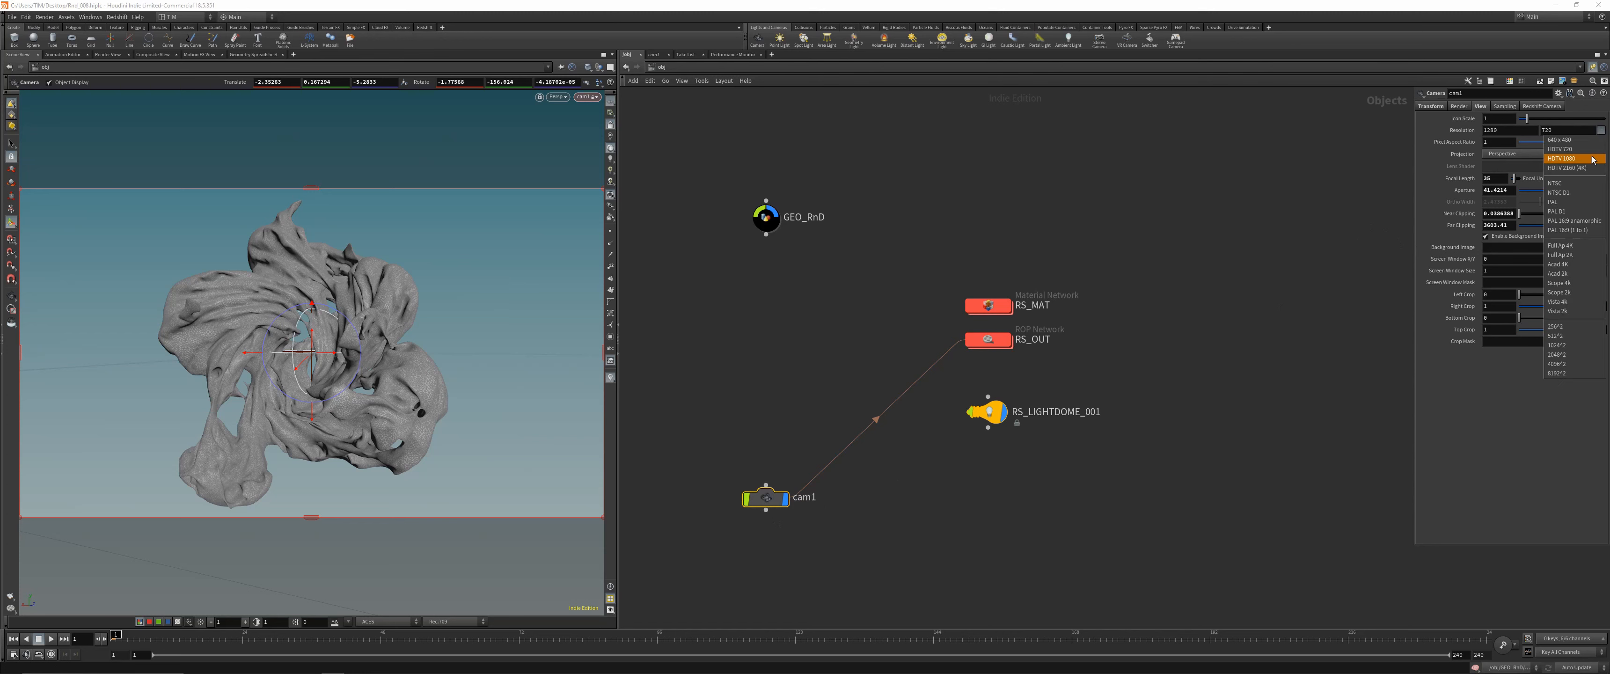
pyautogui.click(1574, 161)
# Enable Redshift depth of field on cam1 and link its Focus Distance to the camera's copied F-Stop parameter
pyautogui.click(1500, 106)
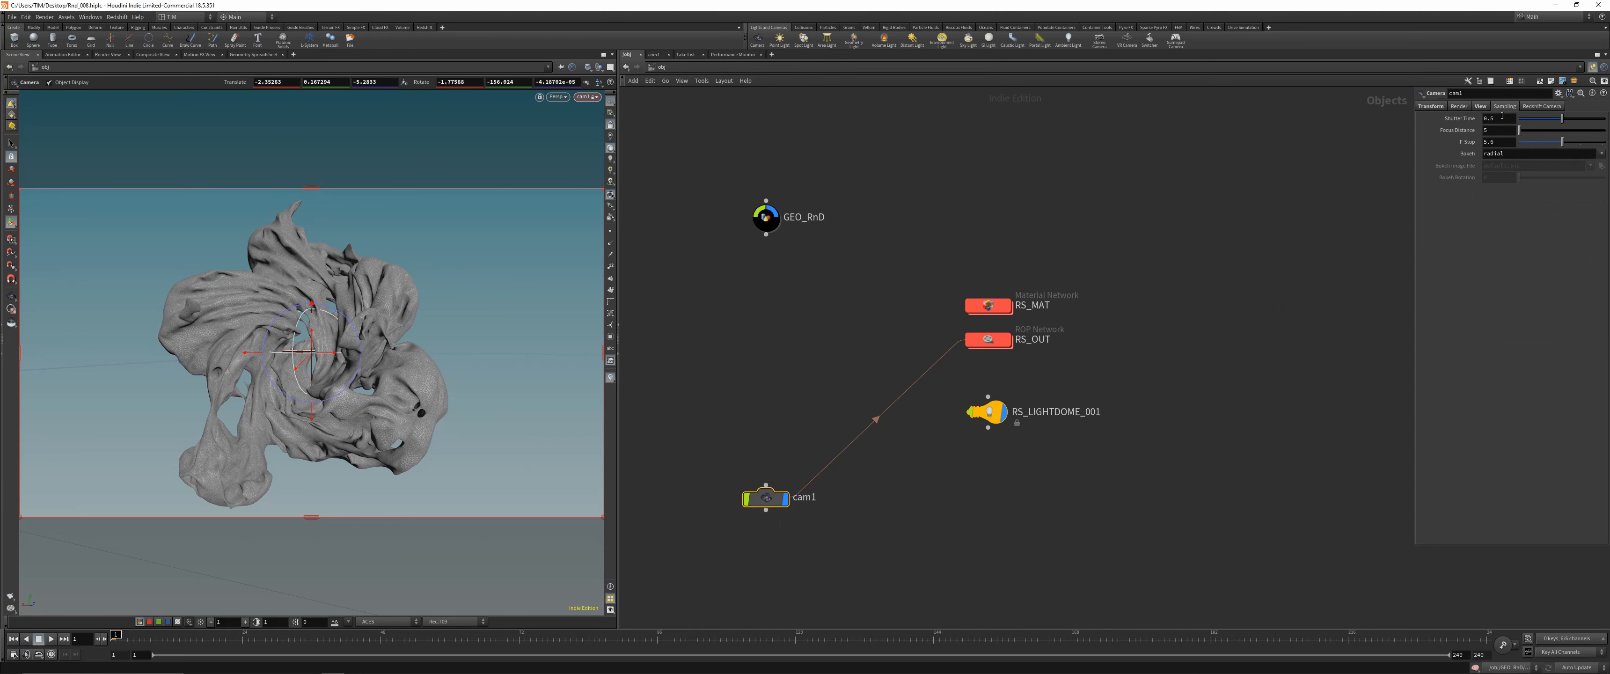
pyautogui.rightClick(1463, 143)
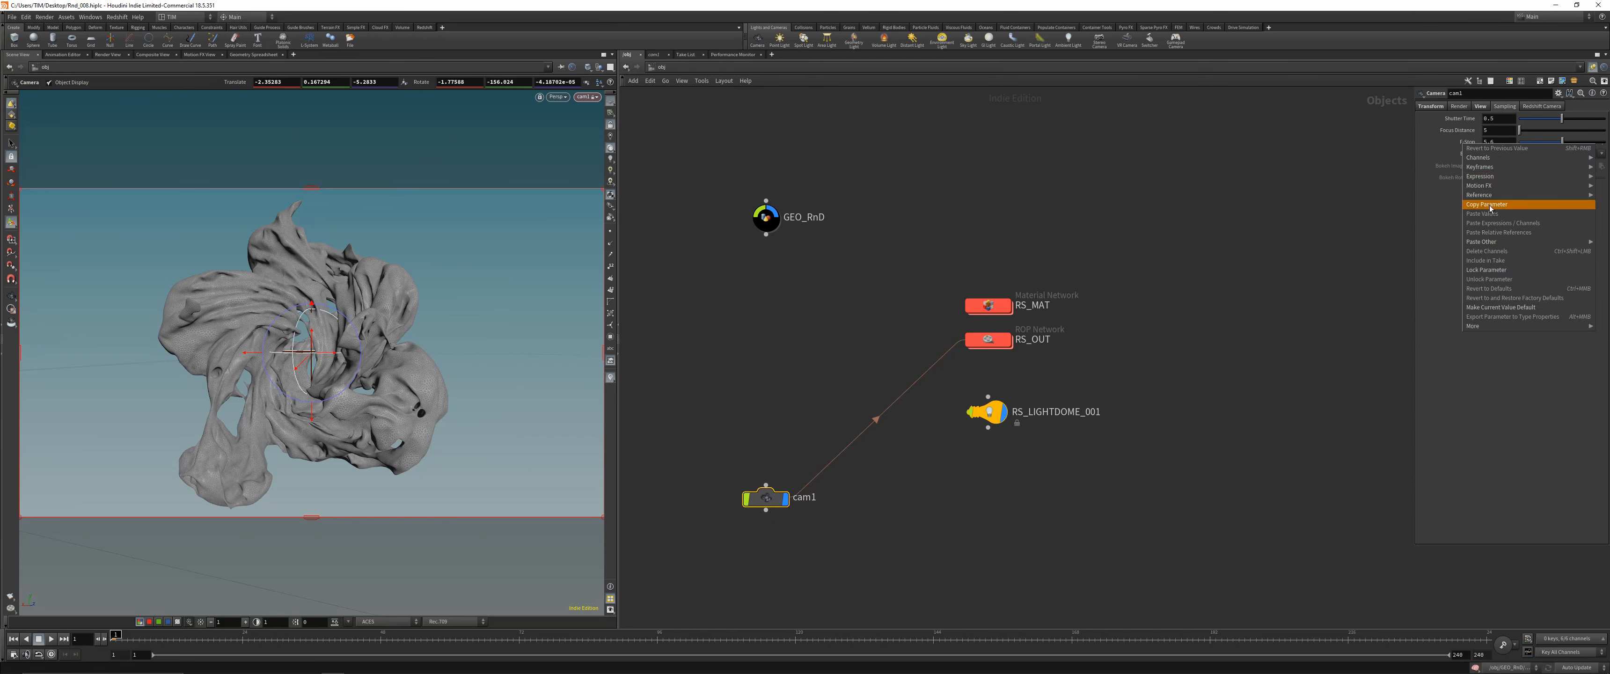
pyautogui.click(1542, 106)
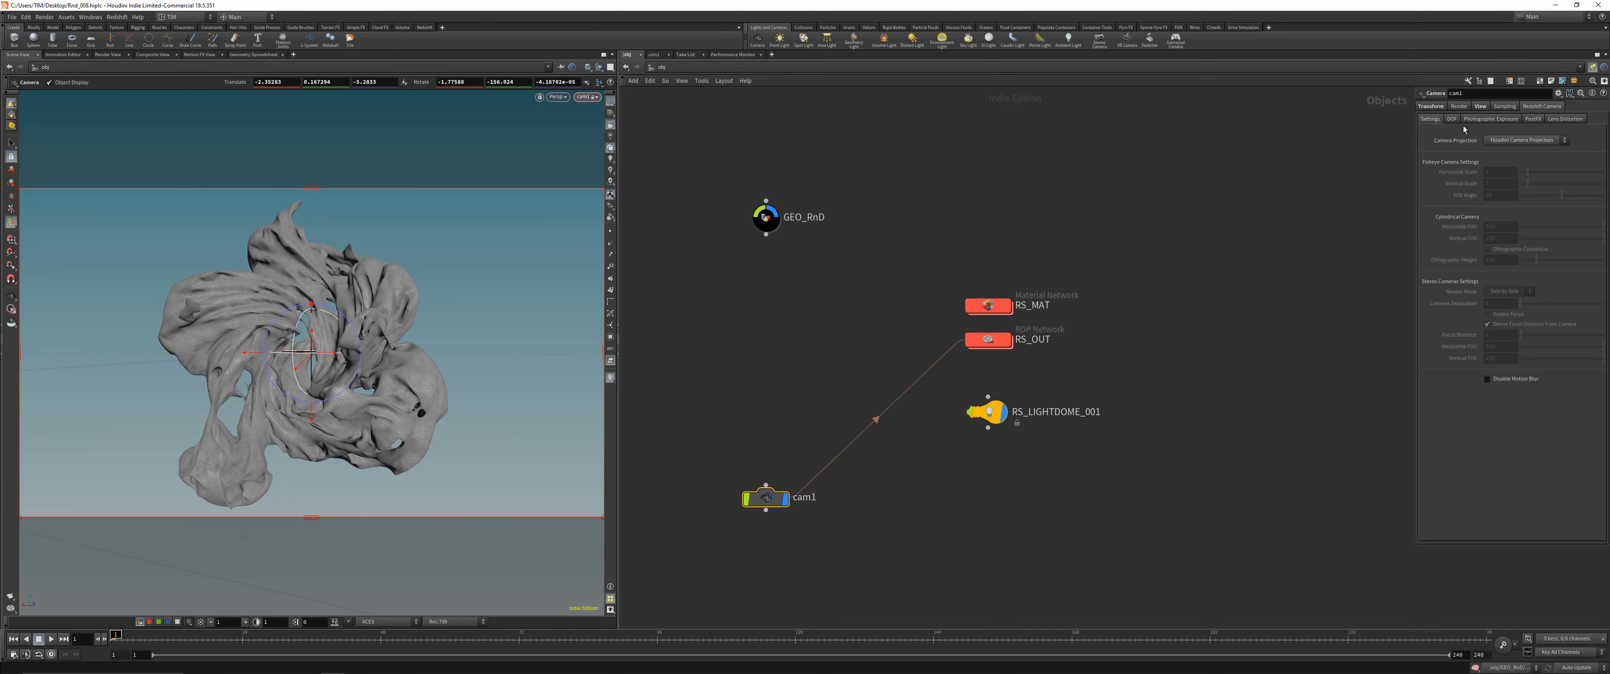
pyautogui.click(1451, 119)
pyautogui.click(1487, 139)
pyautogui.click(1493, 159)
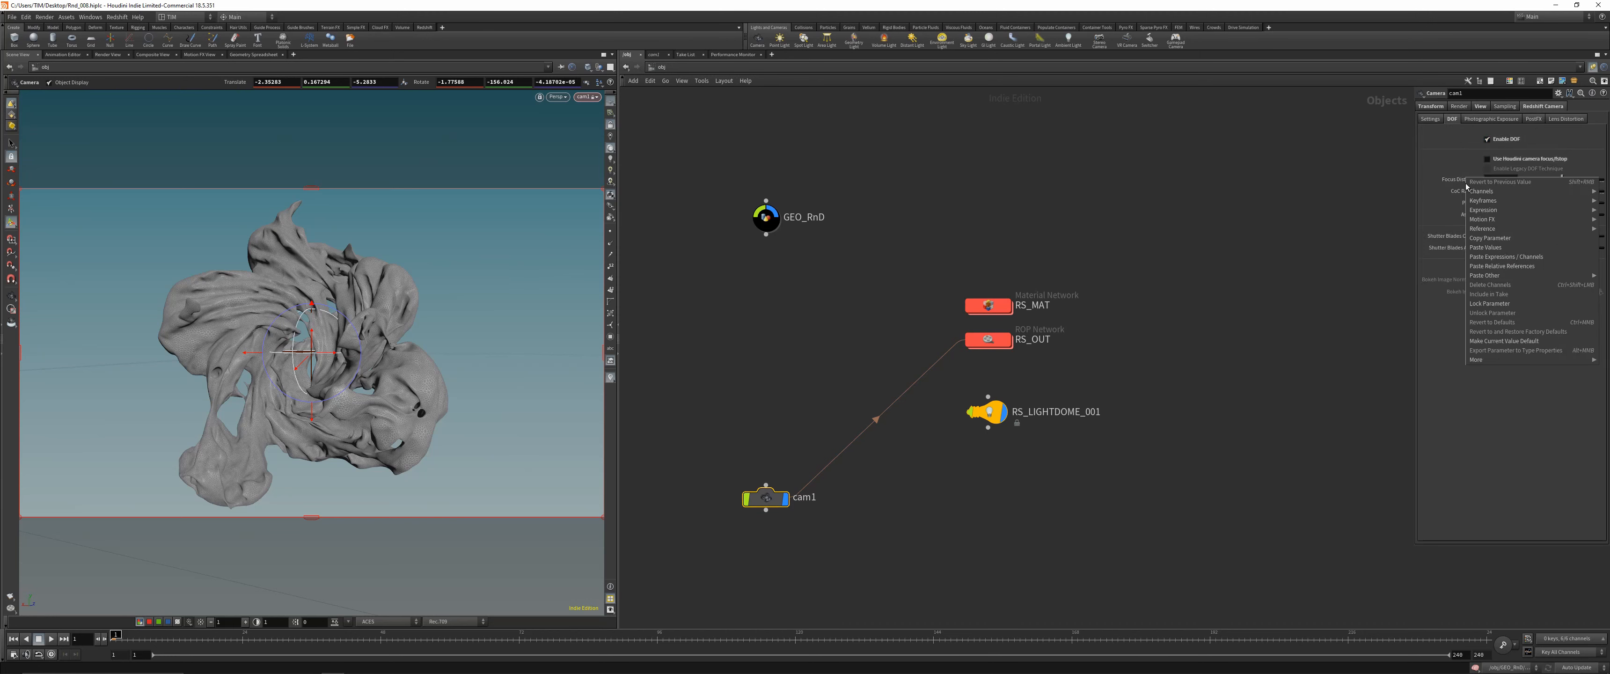
pyautogui.click(1467, 179)
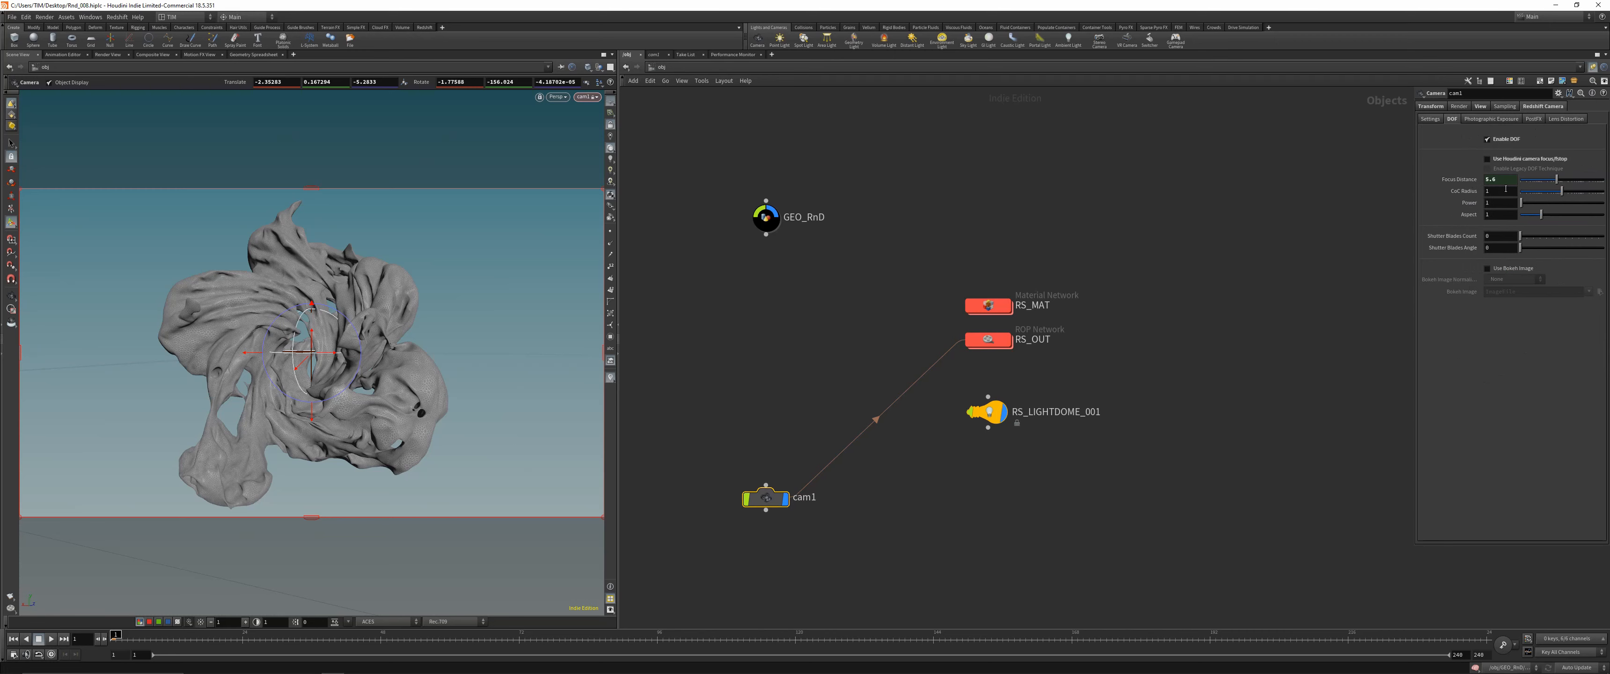
# Set the CoC Radius of cam1's Redshift depth of field to 0.1
pyautogui.doubleClick(1489, 192)
pyautogui.write('0.1')
pyautogui.press('Return')
# Enable a bokeh image on cam1 with Unit Intensity normalization and load bokeh_011.jpg from the bokeh_images folder
pyautogui.click(1499, 269)
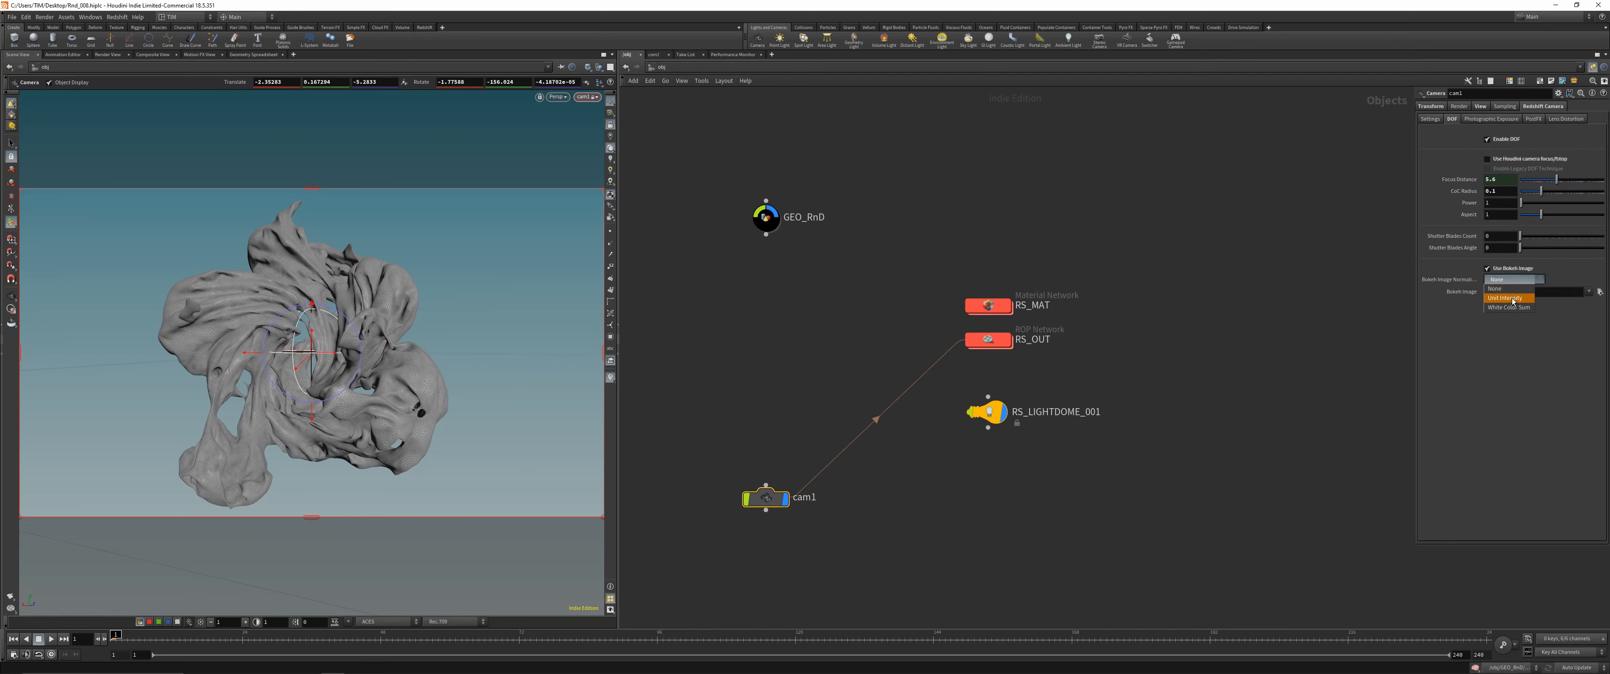
pyautogui.click(1600, 291)
pyautogui.click(1275, 166)
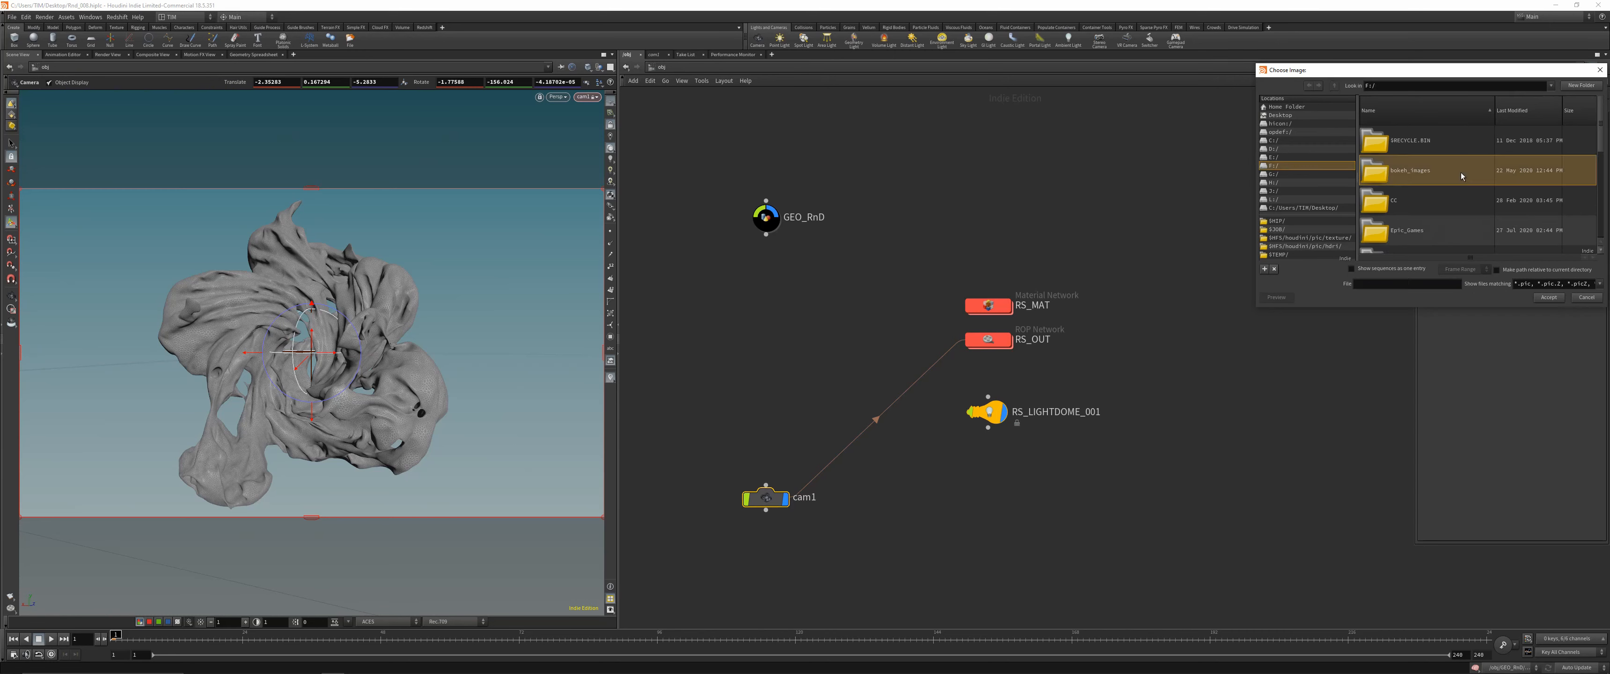
pyautogui.doubleClick(1413, 169)
pyautogui.scroll(-5, 1429, 217)
pyautogui.doubleClick(1430, 217)
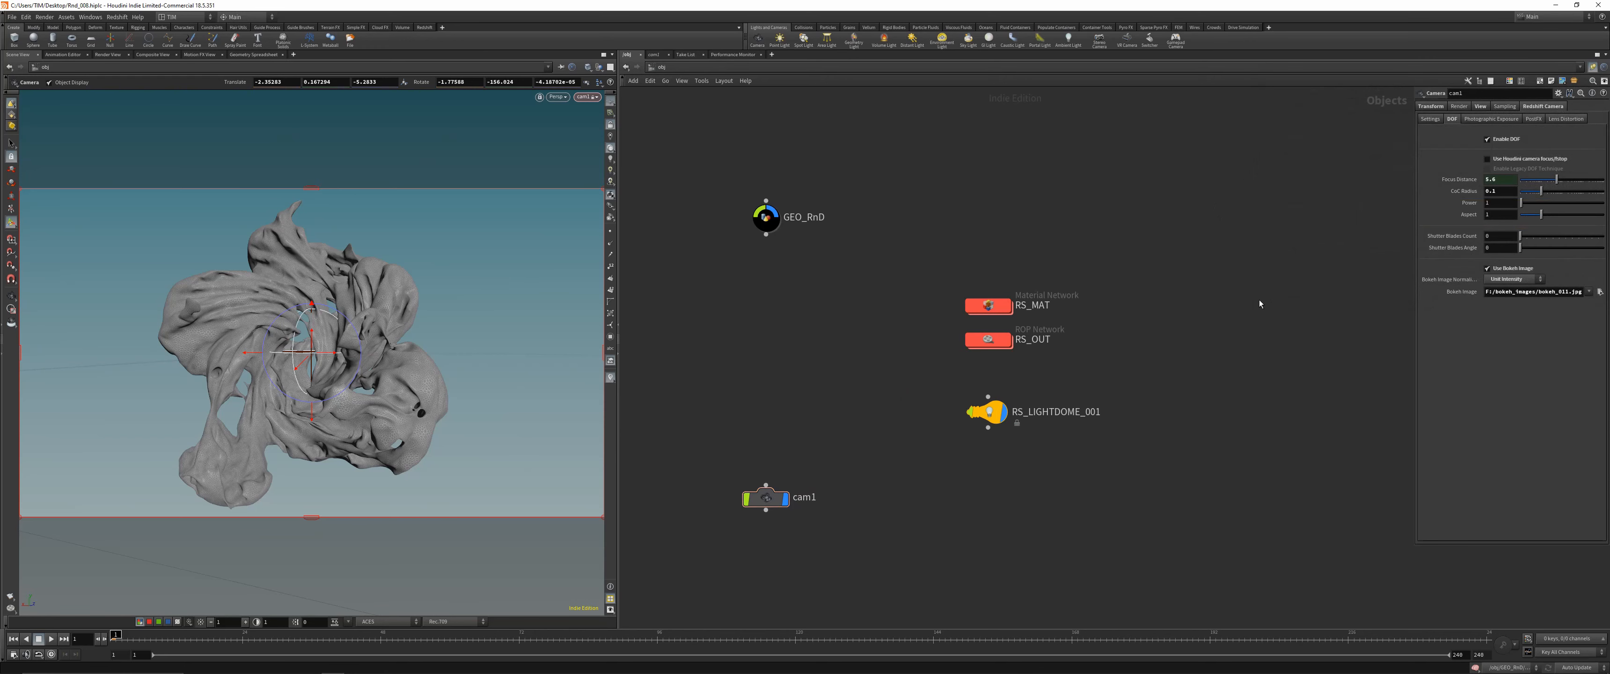
# Switch the viewport to the View tool, move the cam1 node slightly lower in the network and save the scene
pyautogui.click(11, 296)
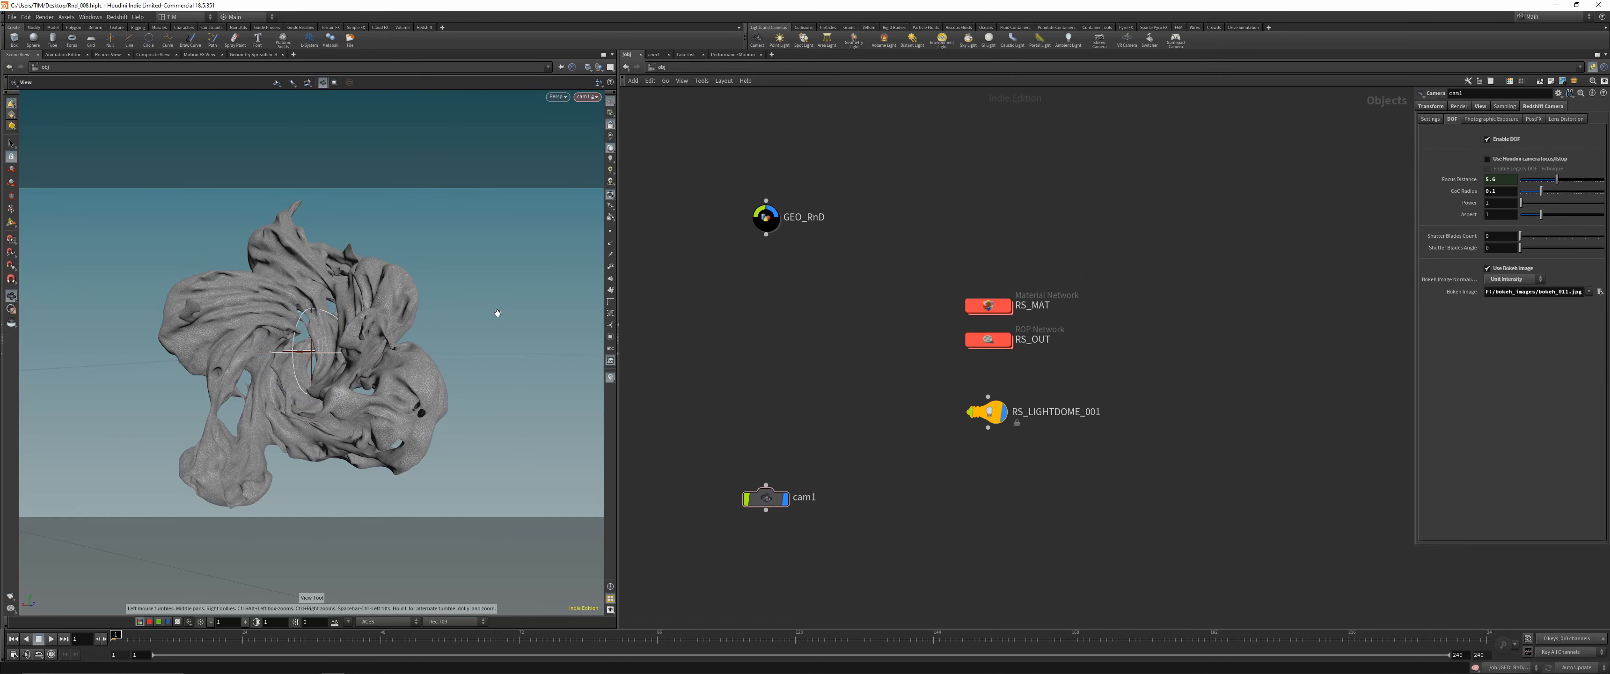
pyautogui.click(1487, 268)
pyautogui.moveTo(766, 498); pyautogui.dragTo(766, 525)
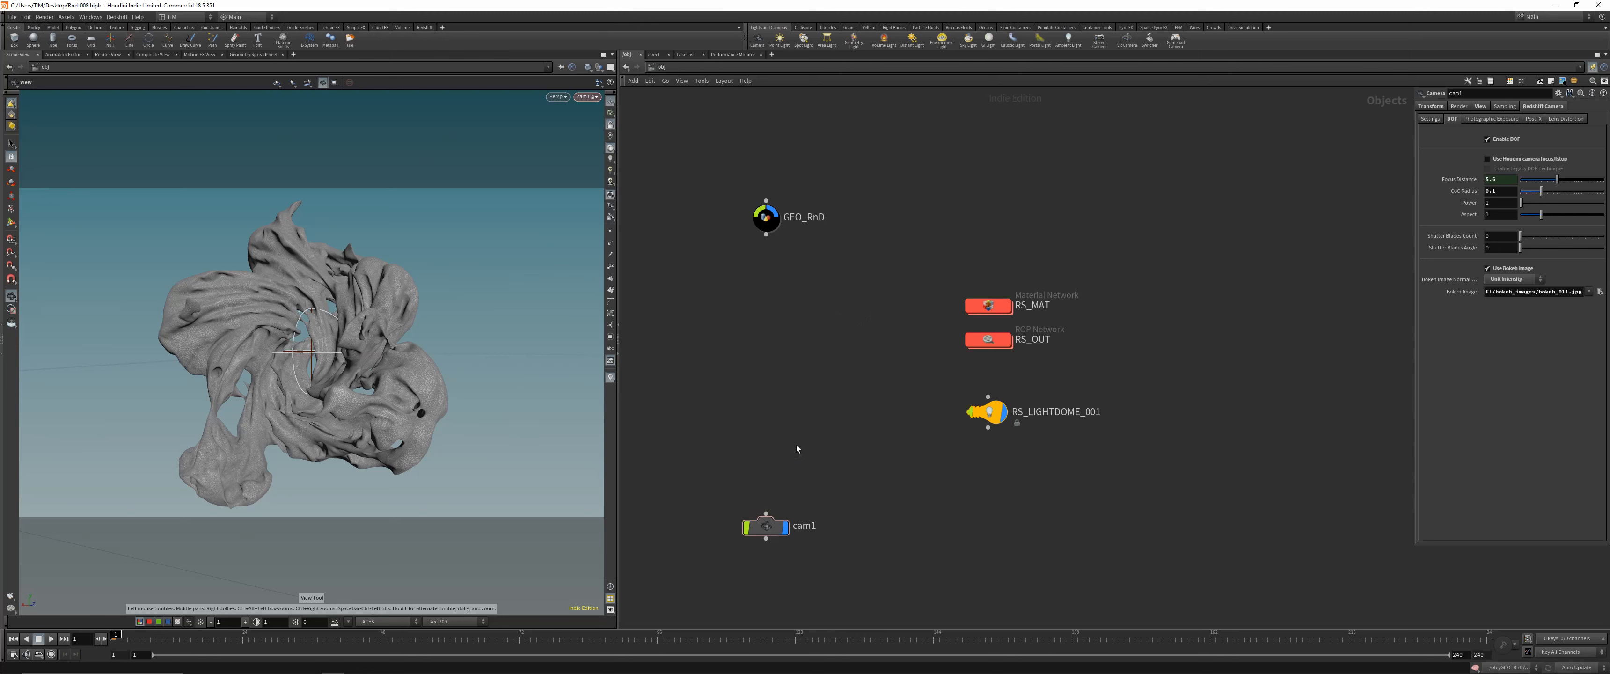
pyautogui.hotkey('ctrl', 's')
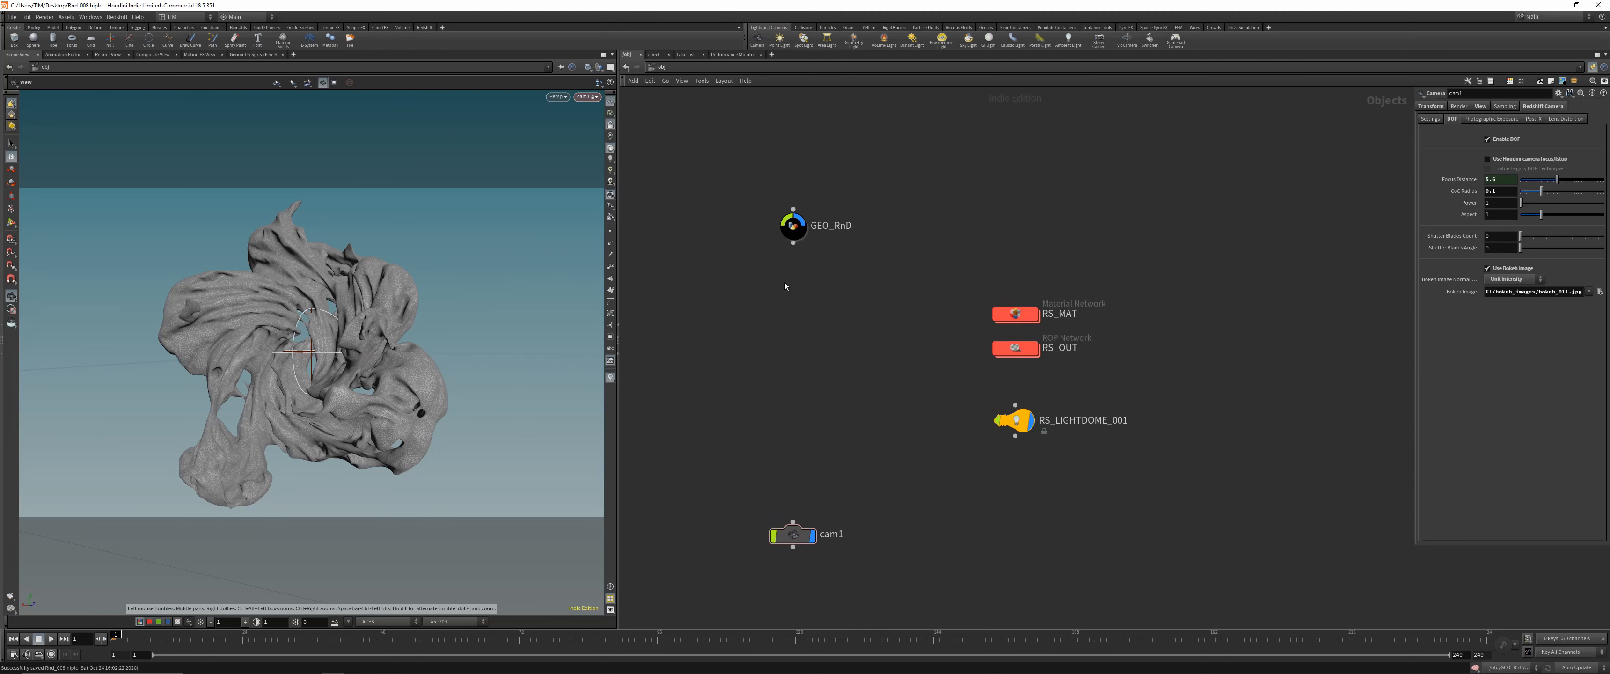
pyautogui.moveTo(745, 168); pyautogui.dragTo(855, 328)
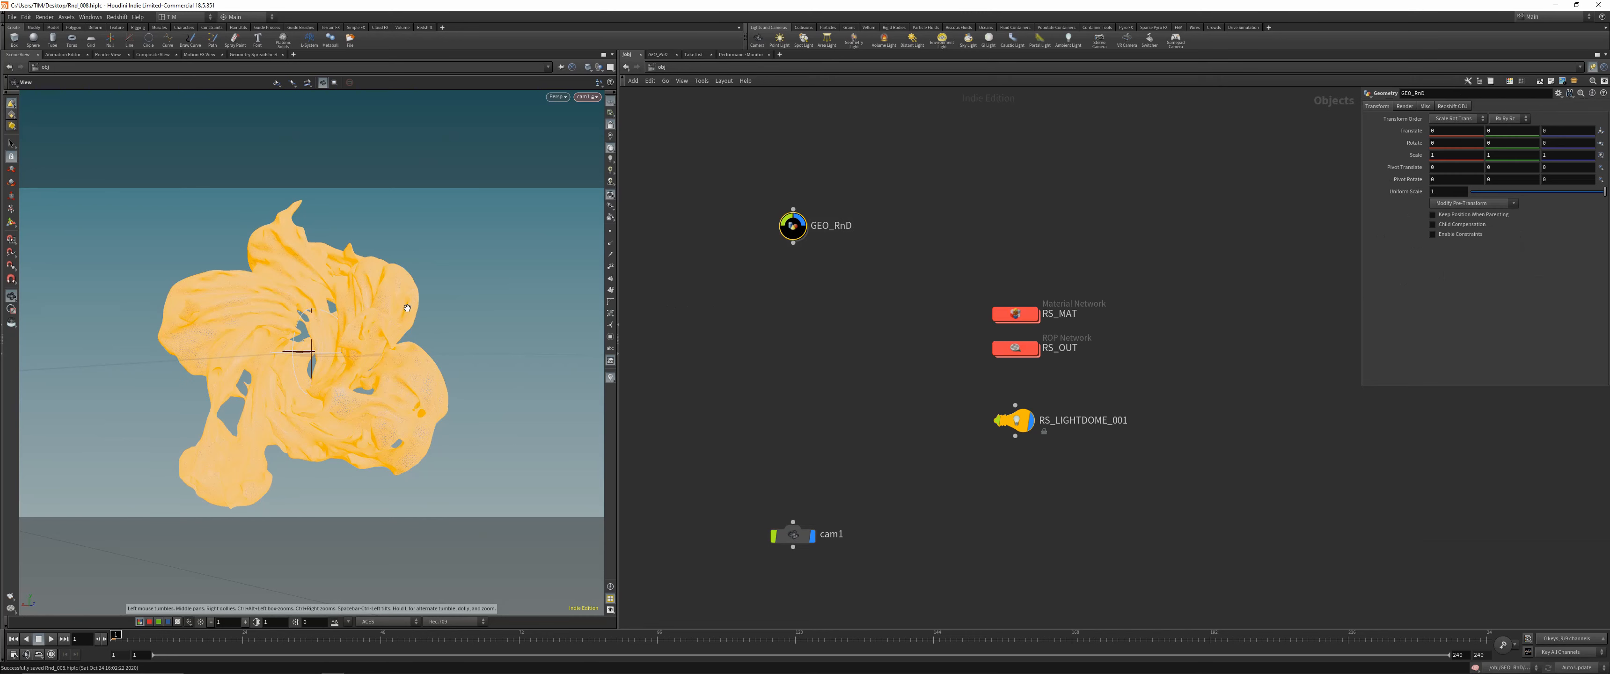
pyautogui.click(878, 358)
pyautogui.click(1063, 347)
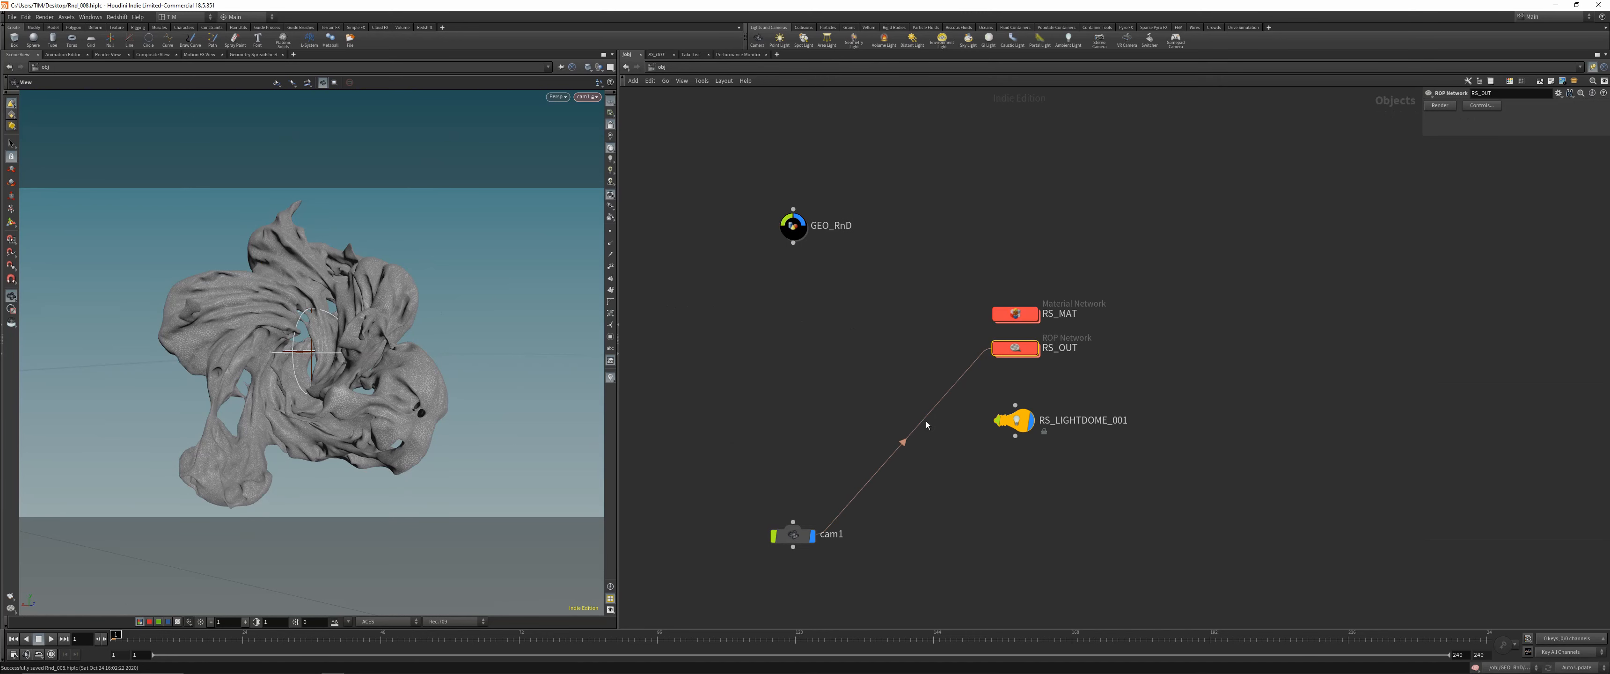
pyautogui.click(792, 534)
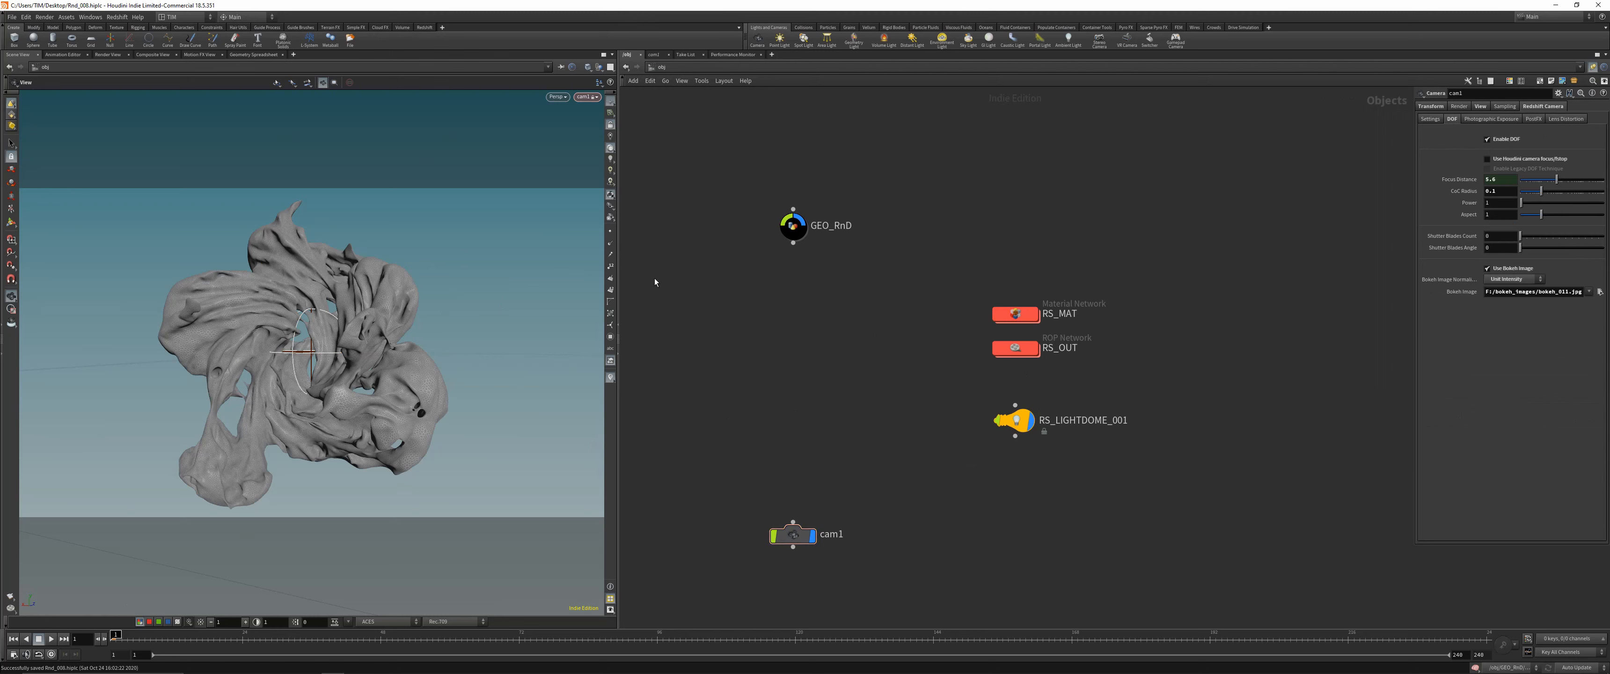
# Launch the Redshift Render View and clear its log message
pyautogui.click(425, 27)
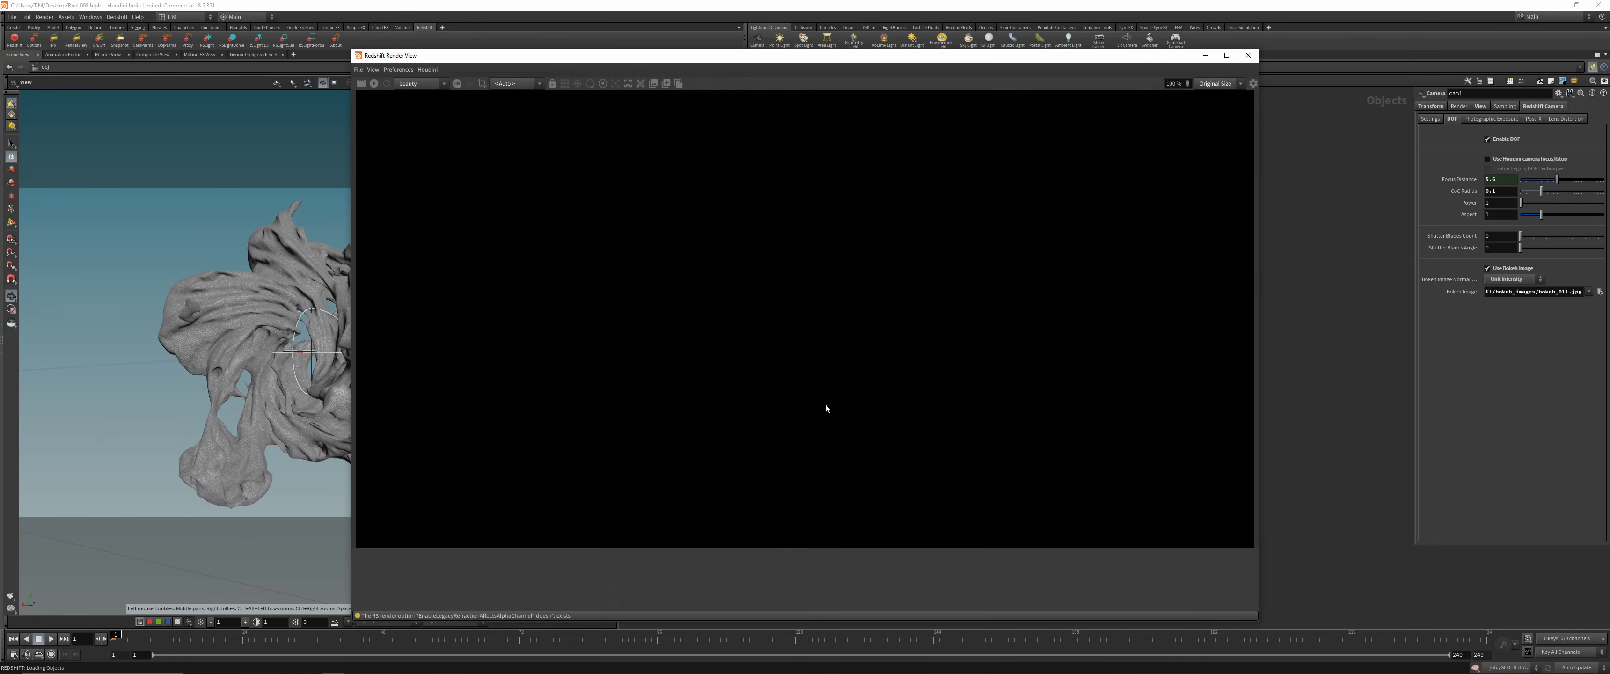
pyautogui.click(378, 71)
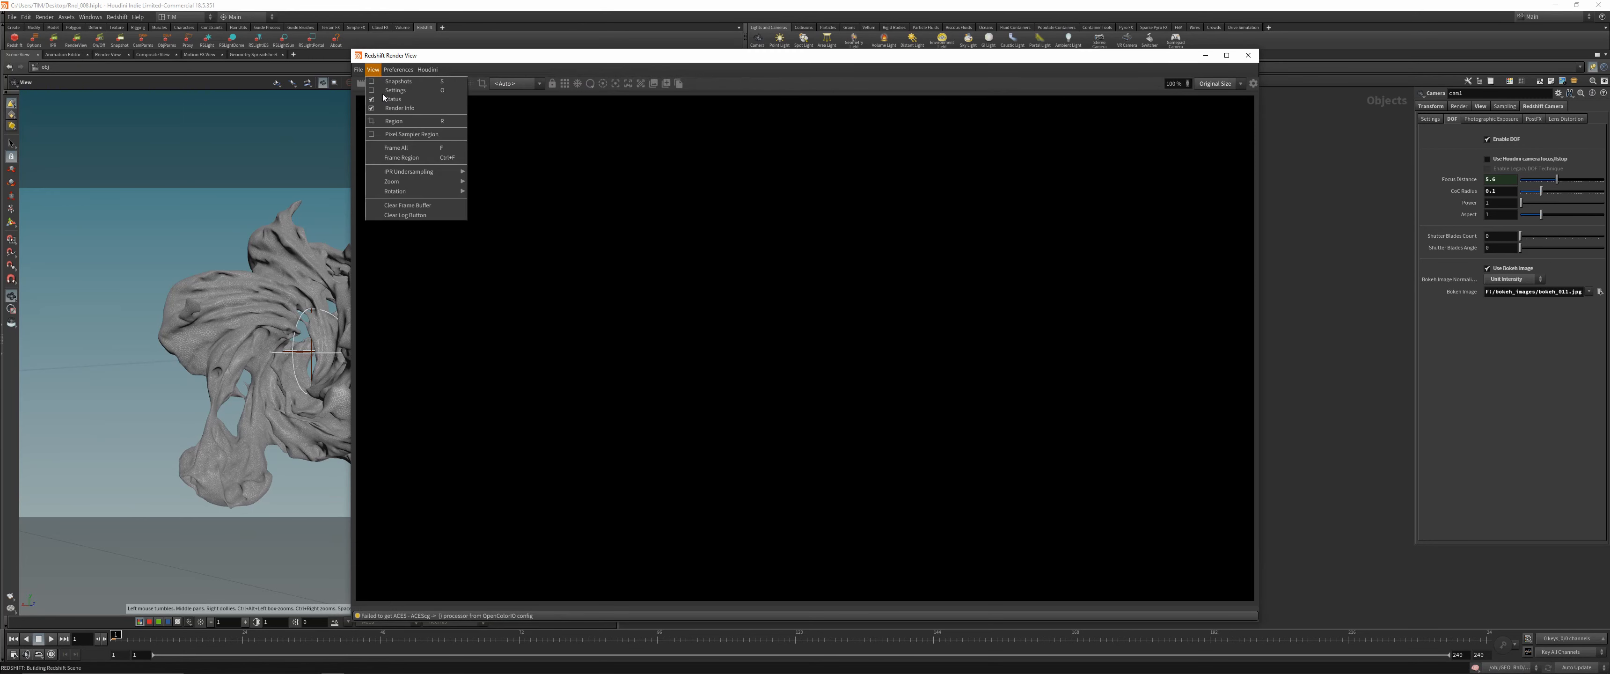
pyautogui.click(421, 216)
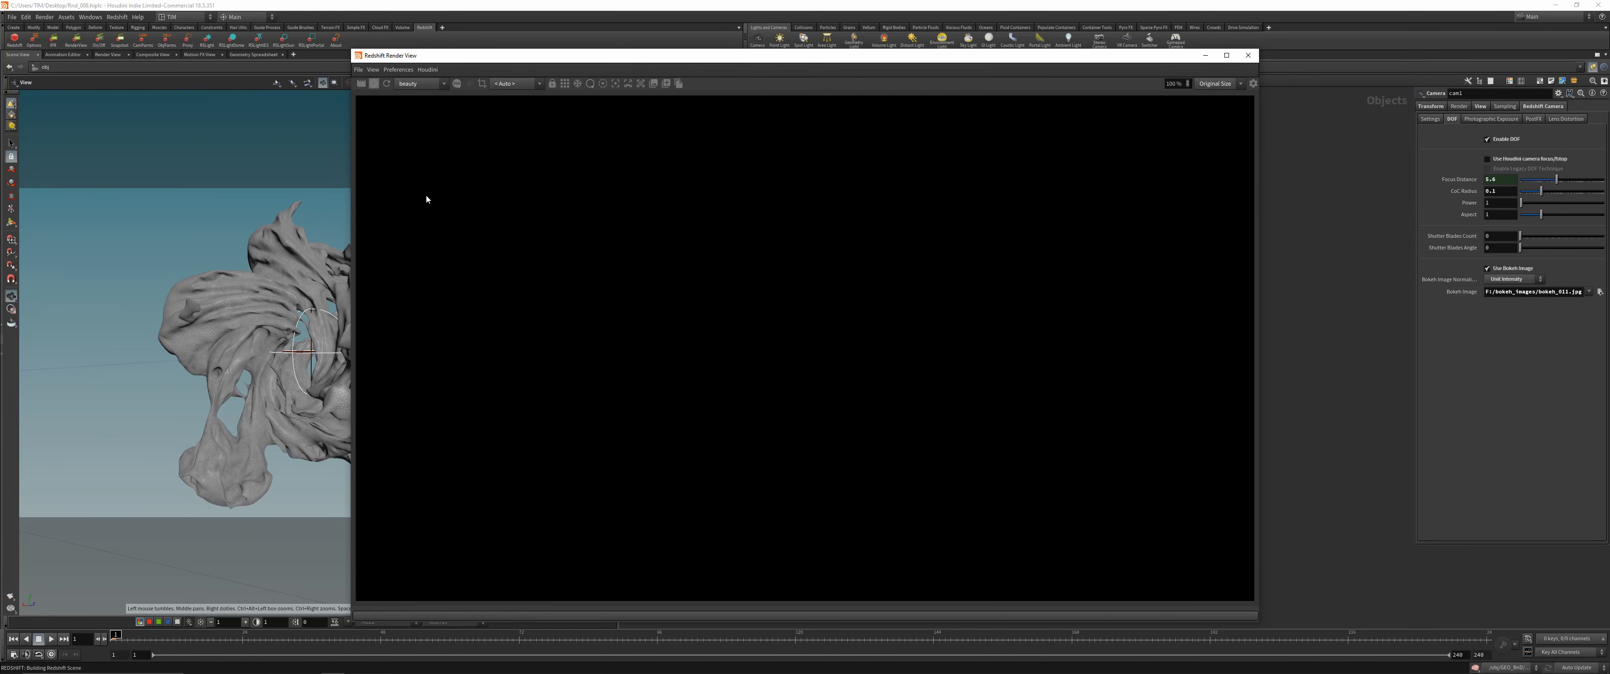
# Set the render view transform to Rec.709 (ACES), then shrink and move the window to uncover the object nodes
pyautogui.click(1252, 83)
pyautogui.click(1195, 216)
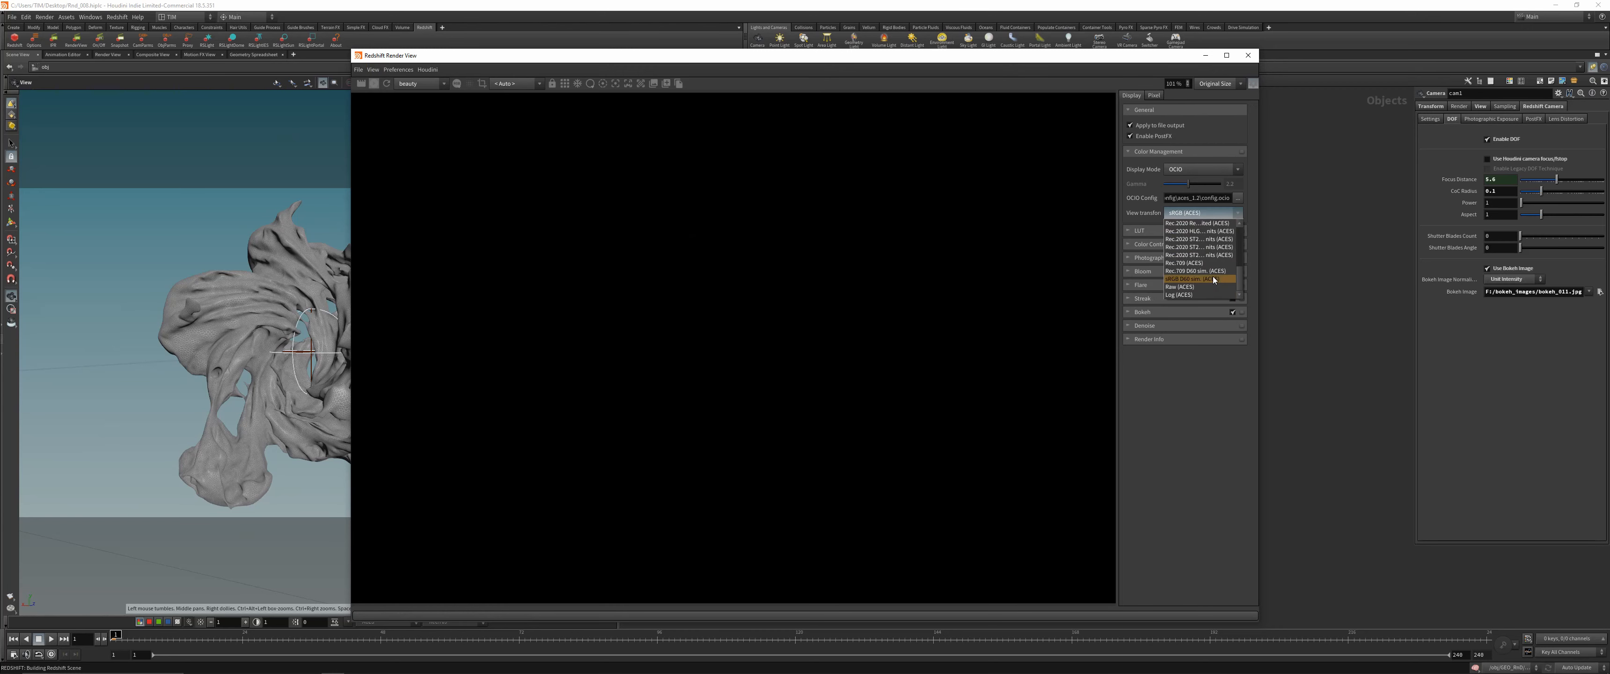
pyautogui.click(1209, 266)
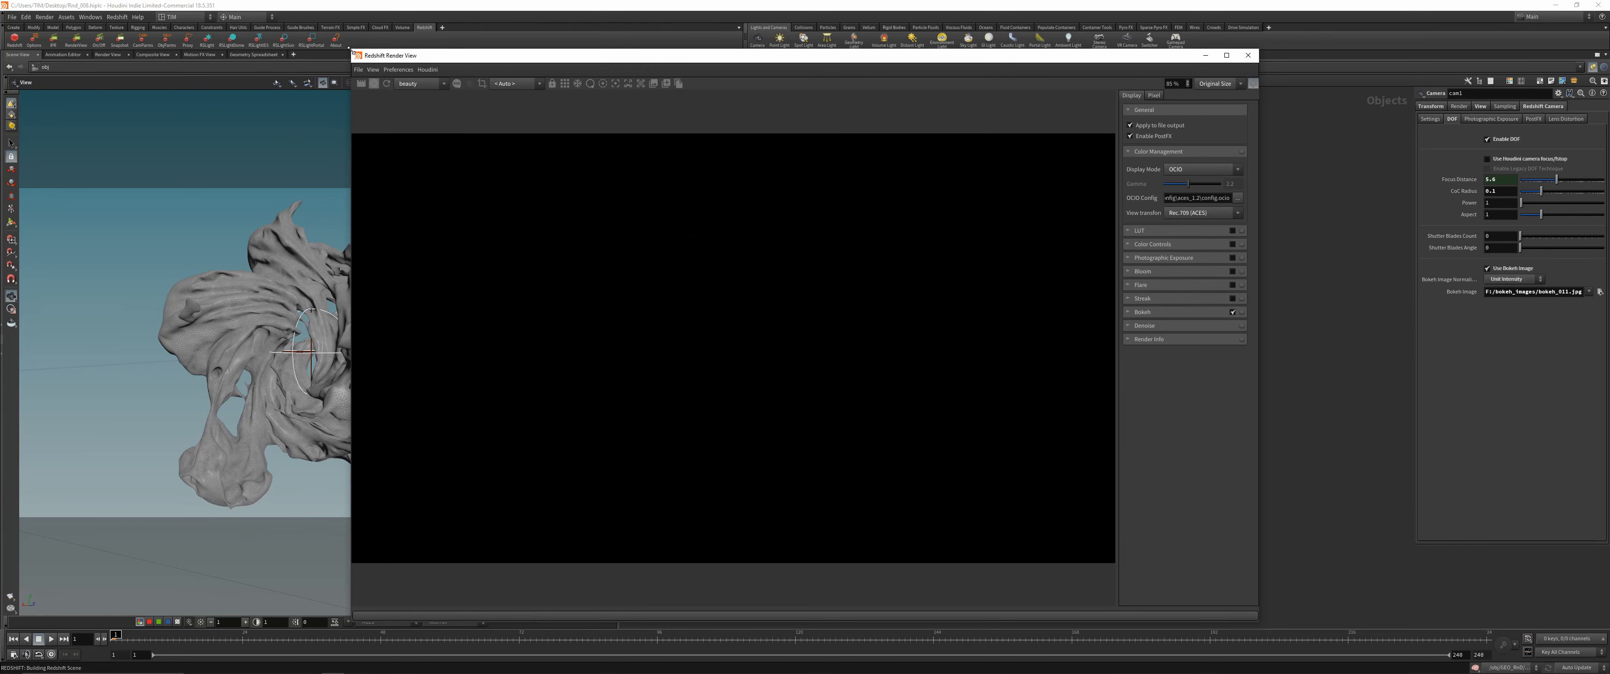
pyautogui.moveTo(351, 50); pyautogui.dragTo(540, 238)
pyautogui.moveTo(668, 246); pyautogui.dragTo(350, 116)
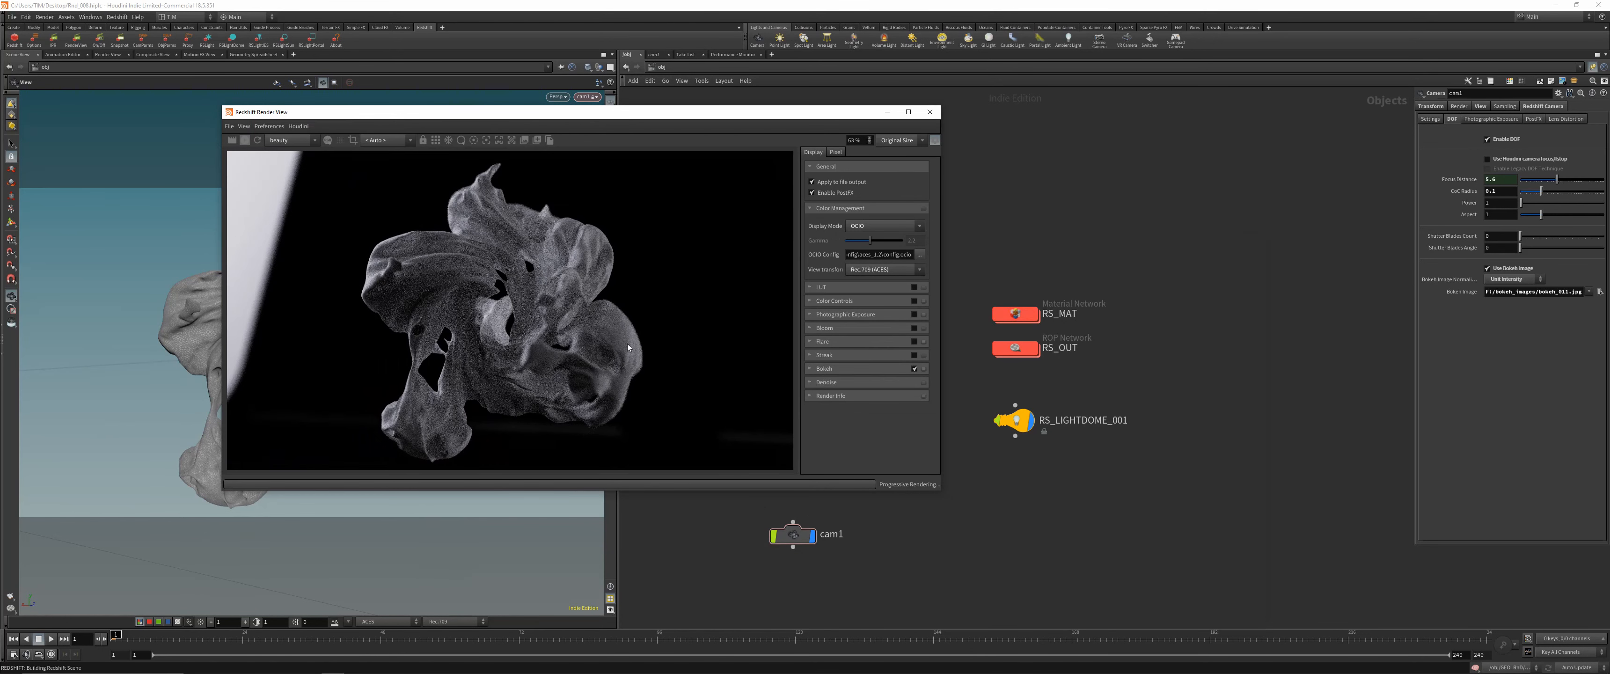
# Disable the background on RS_LIGHTDOME_001 so the HDRI does not render behind the mesh
pyautogui.click(1006, 420)
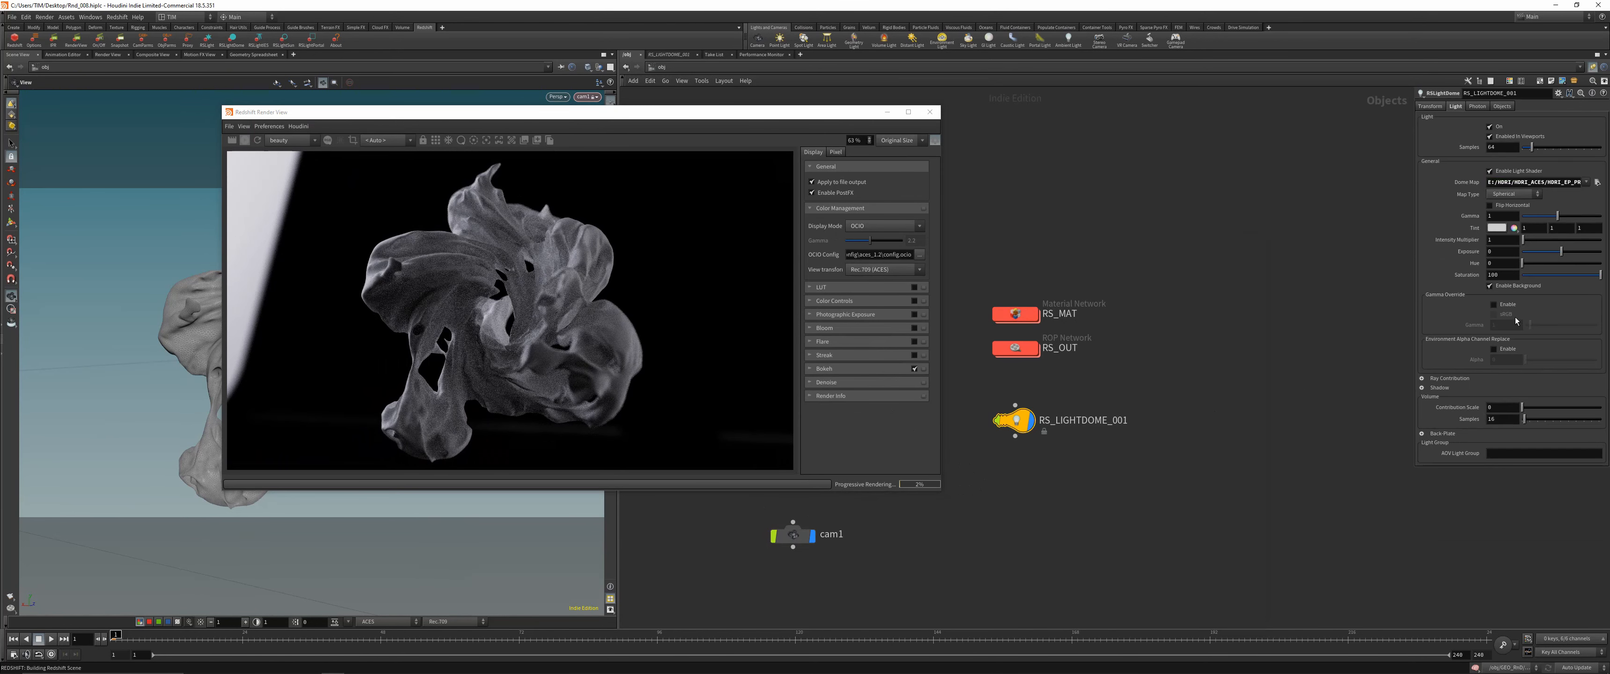
pyautogui.click(1502, 289)
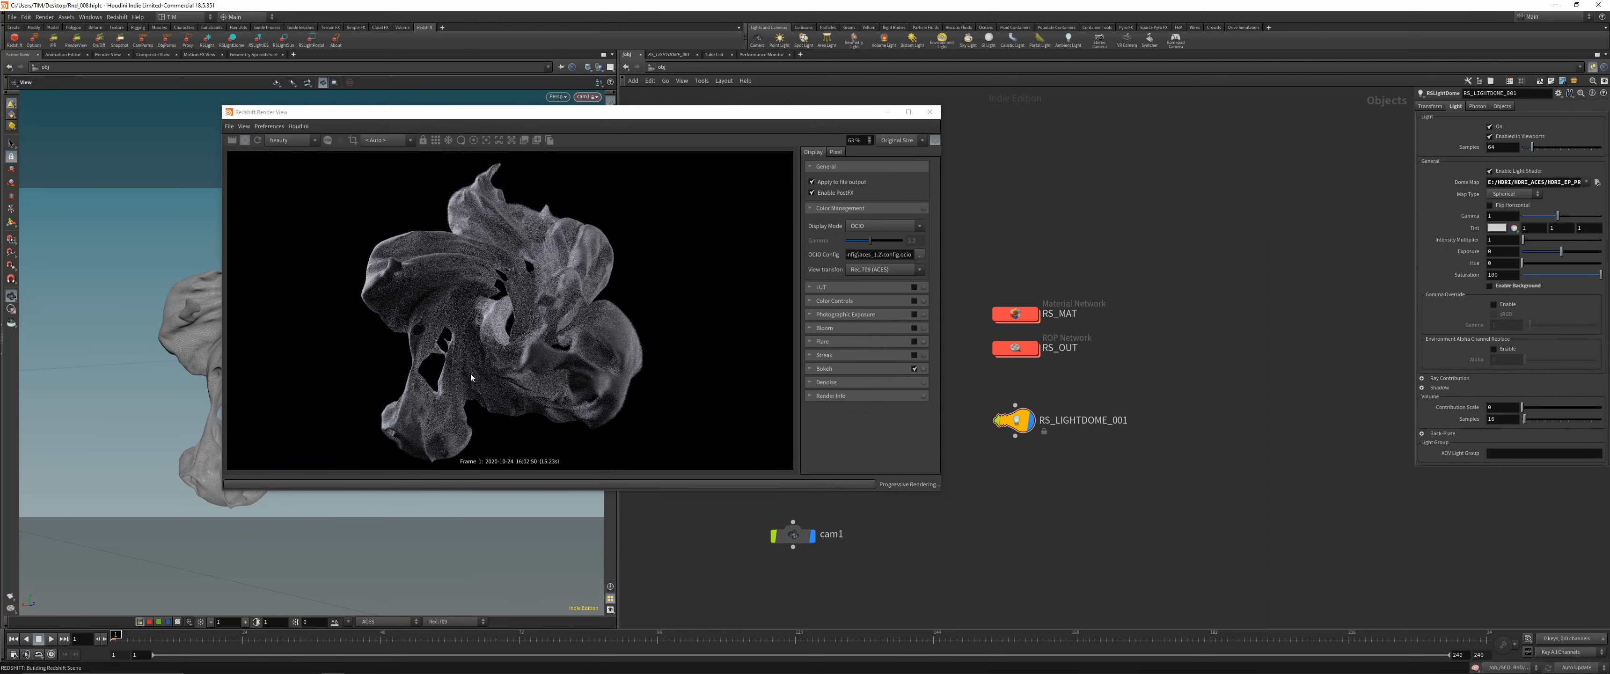
# Set the camera's focus distance by picking a focus point on the cloth folds in the render
pyautogui.click(487, 140)
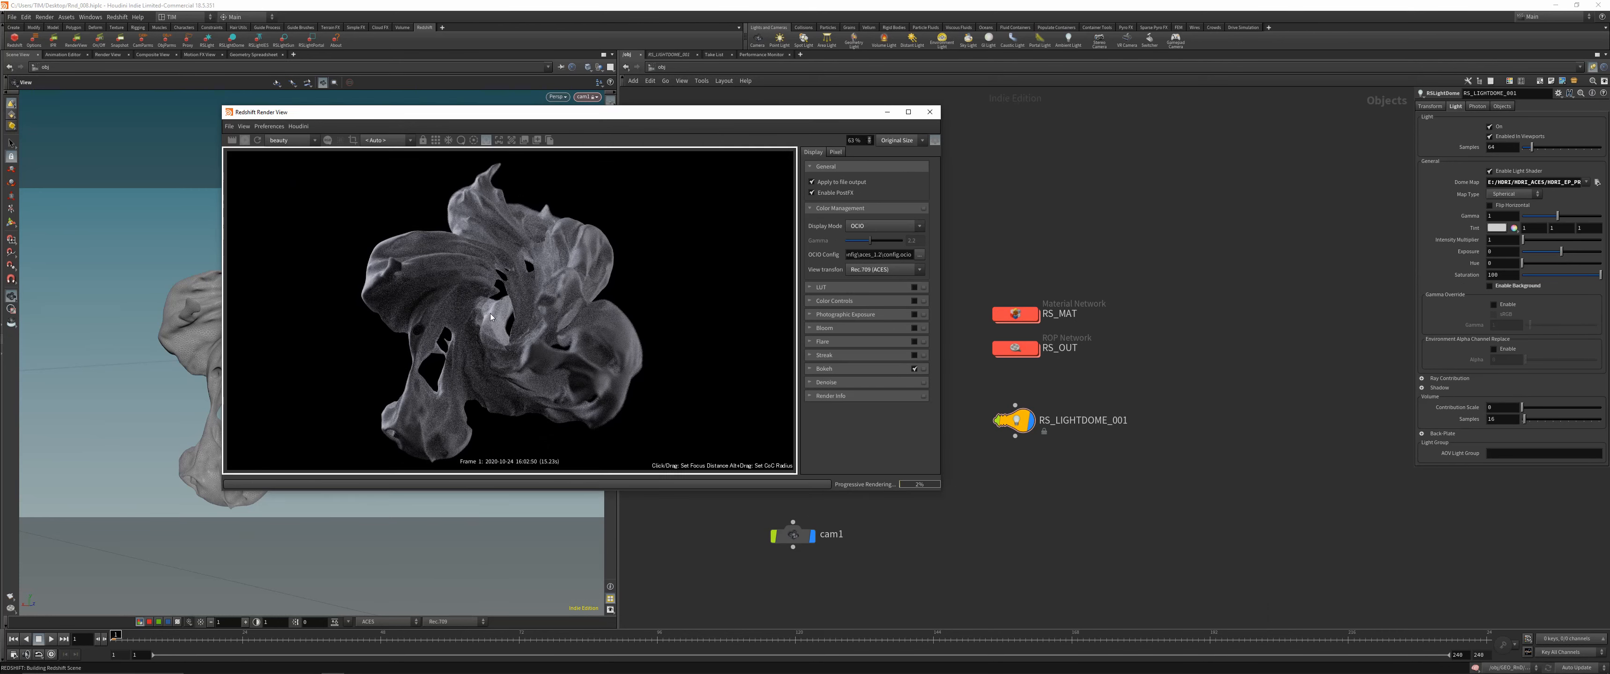
pyautogui.click(465, 267)
pyautogui.click(487, 141)
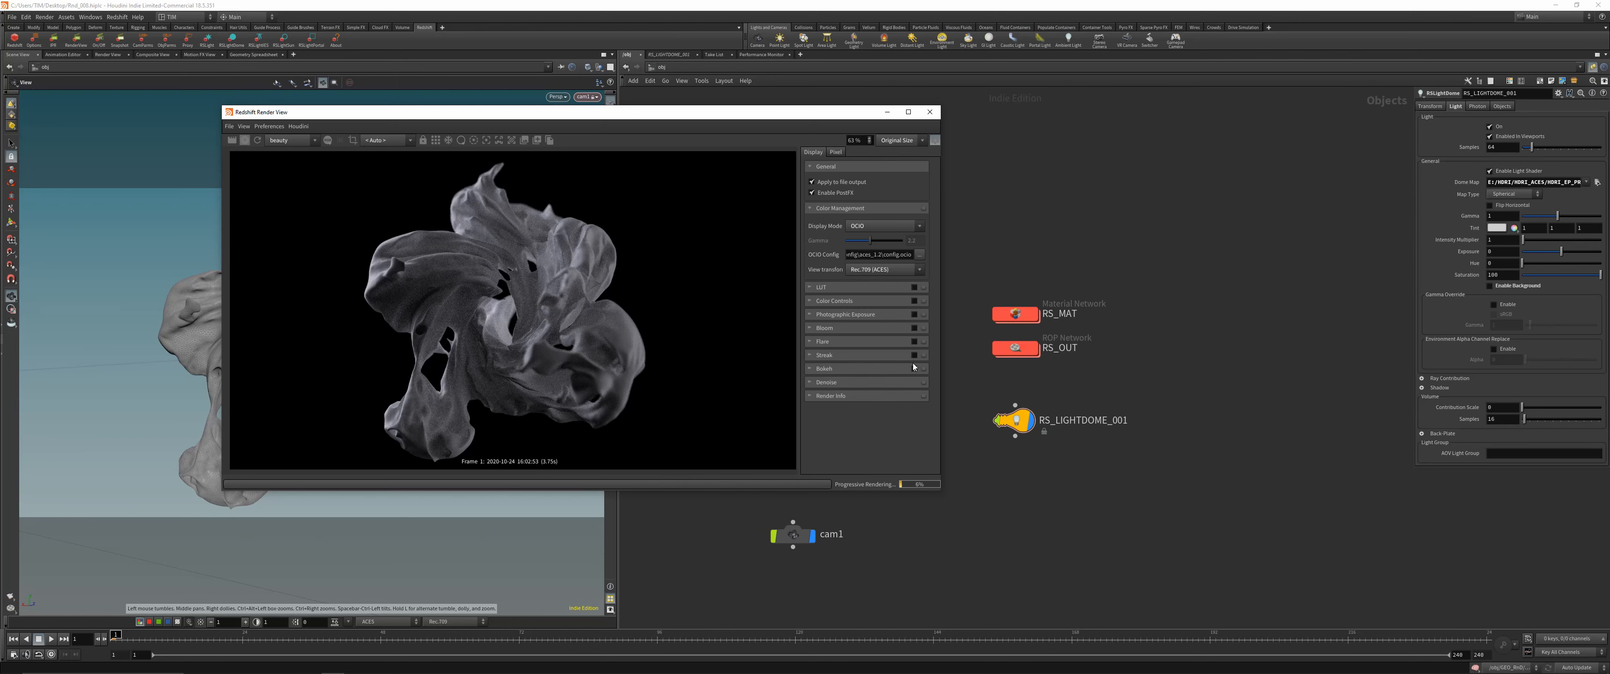
# Strengthen cam1's depth of field by setting the CoC Radius to 0.25, and save the scene
pyautogui.click(793, 535)
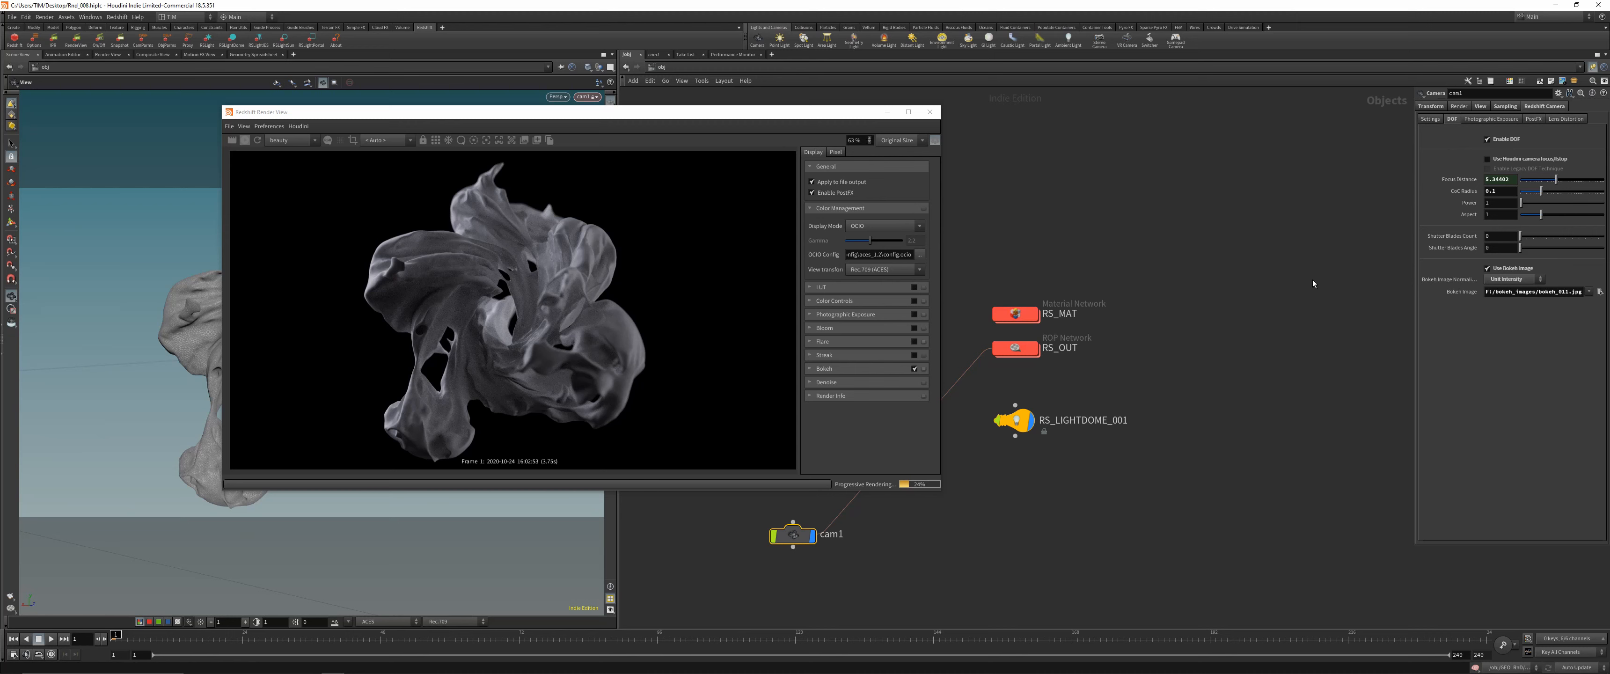
pyautogui.press('BackSpace')
pyautogui.write('5')
pyautogui.press('Return')
pyautogui.doubleClick(1506, 195)
pyautogui.write('0.25')
pyautogui.press('Return')
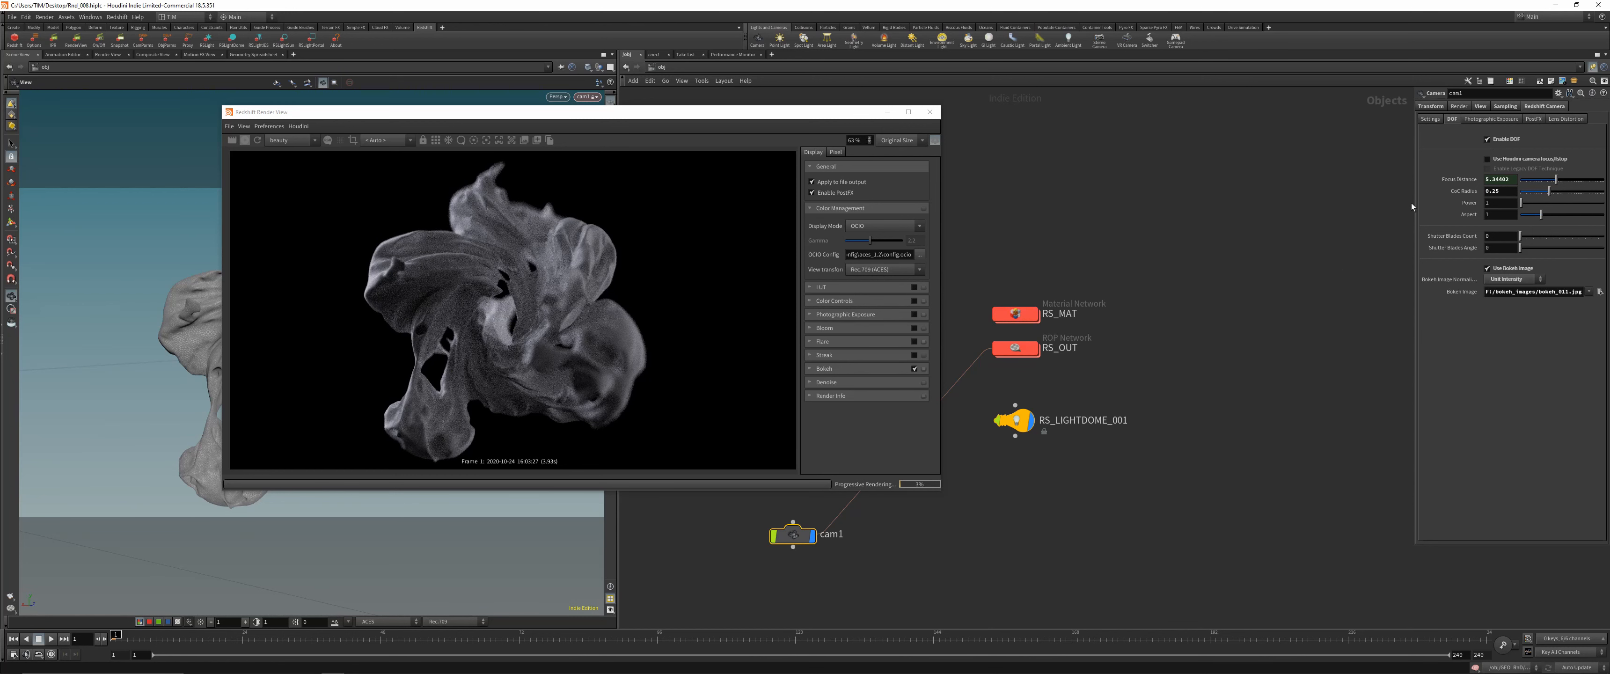
pyautogui.hotkey('ctrl', 's')
# Shift cam1 slightly sideways to adjust the cloth's framing, moving the render window aside and back over the viewport
pyautogui.moveTo(589, 119); pyautogui.dragTo(574, 116)
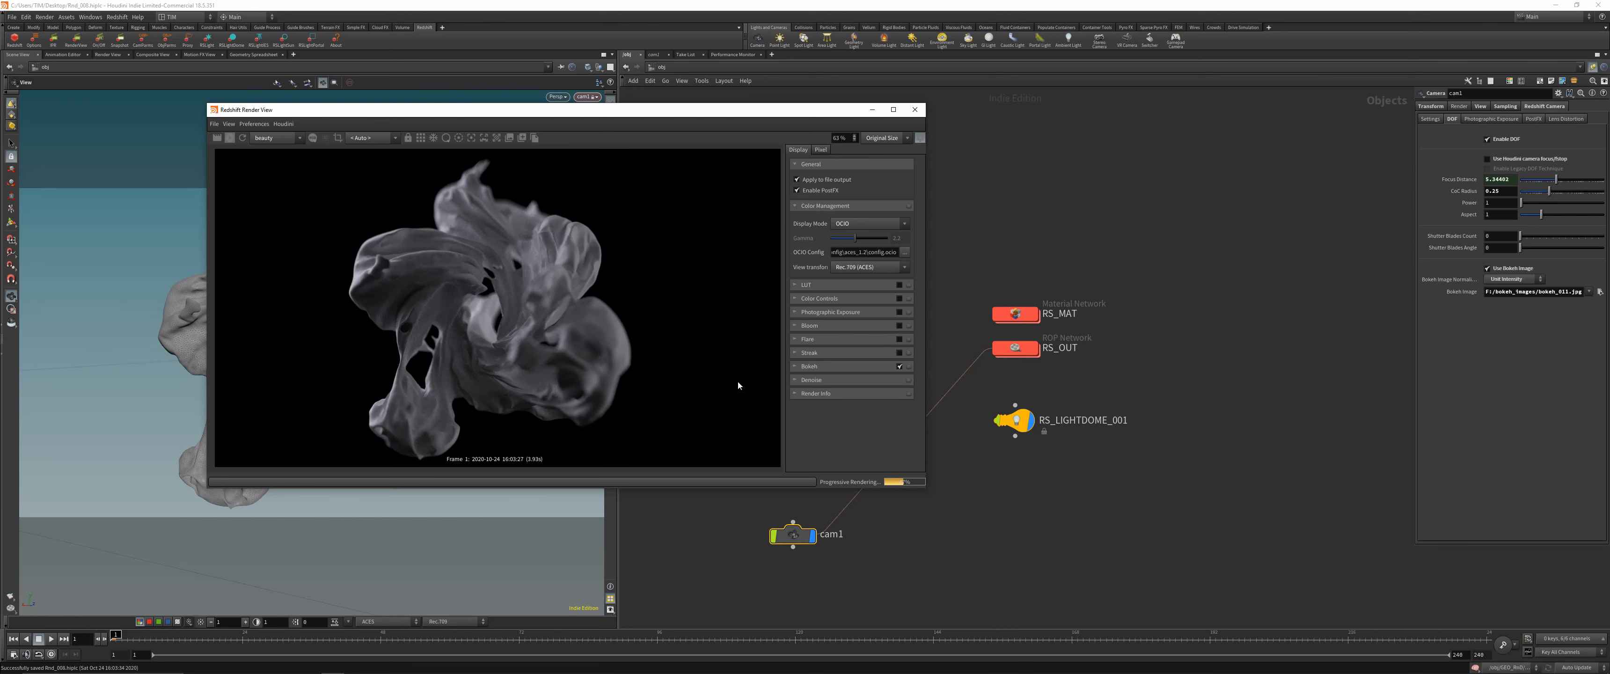
pyautogui.moveTo(591, 110); pyautogui.dragTo(1133, 128)
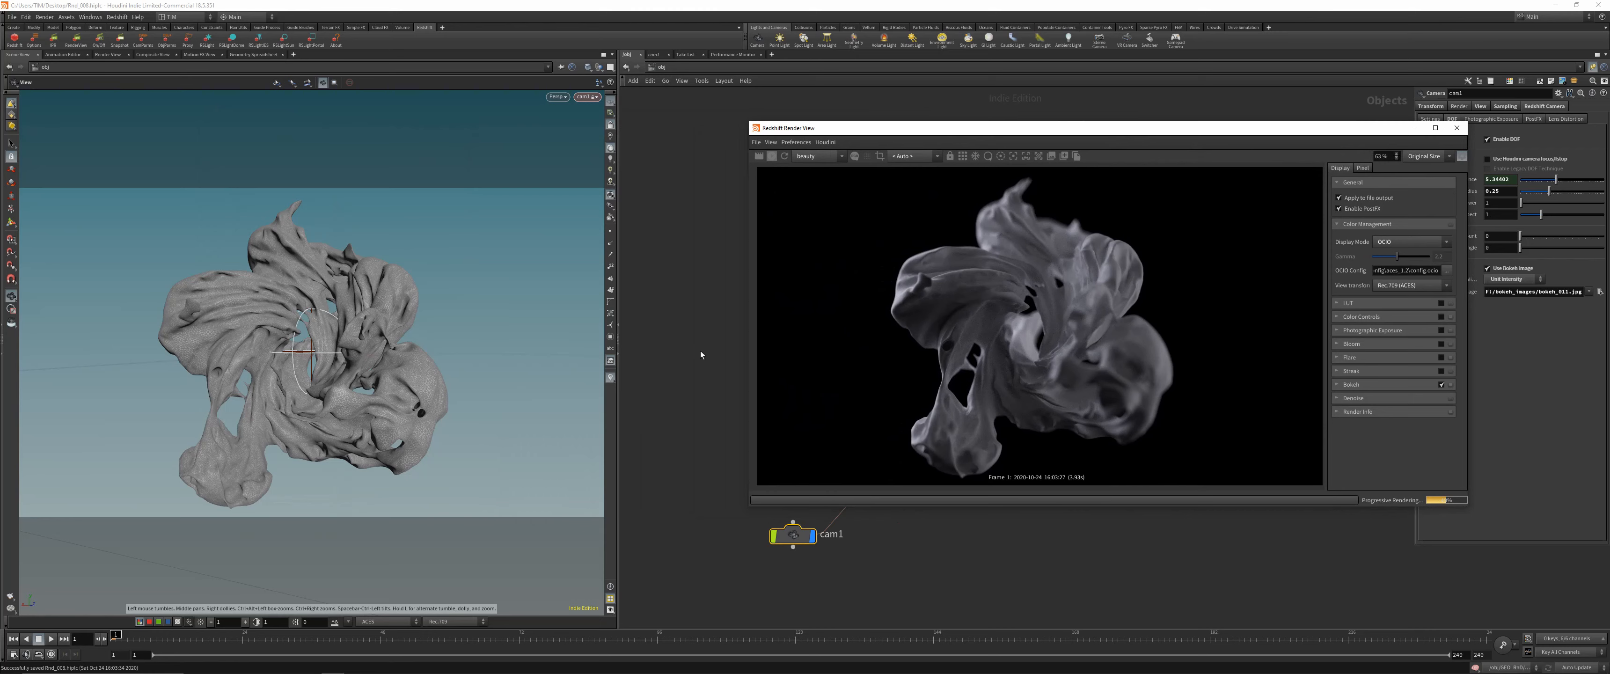
pyautogui.press('Return')
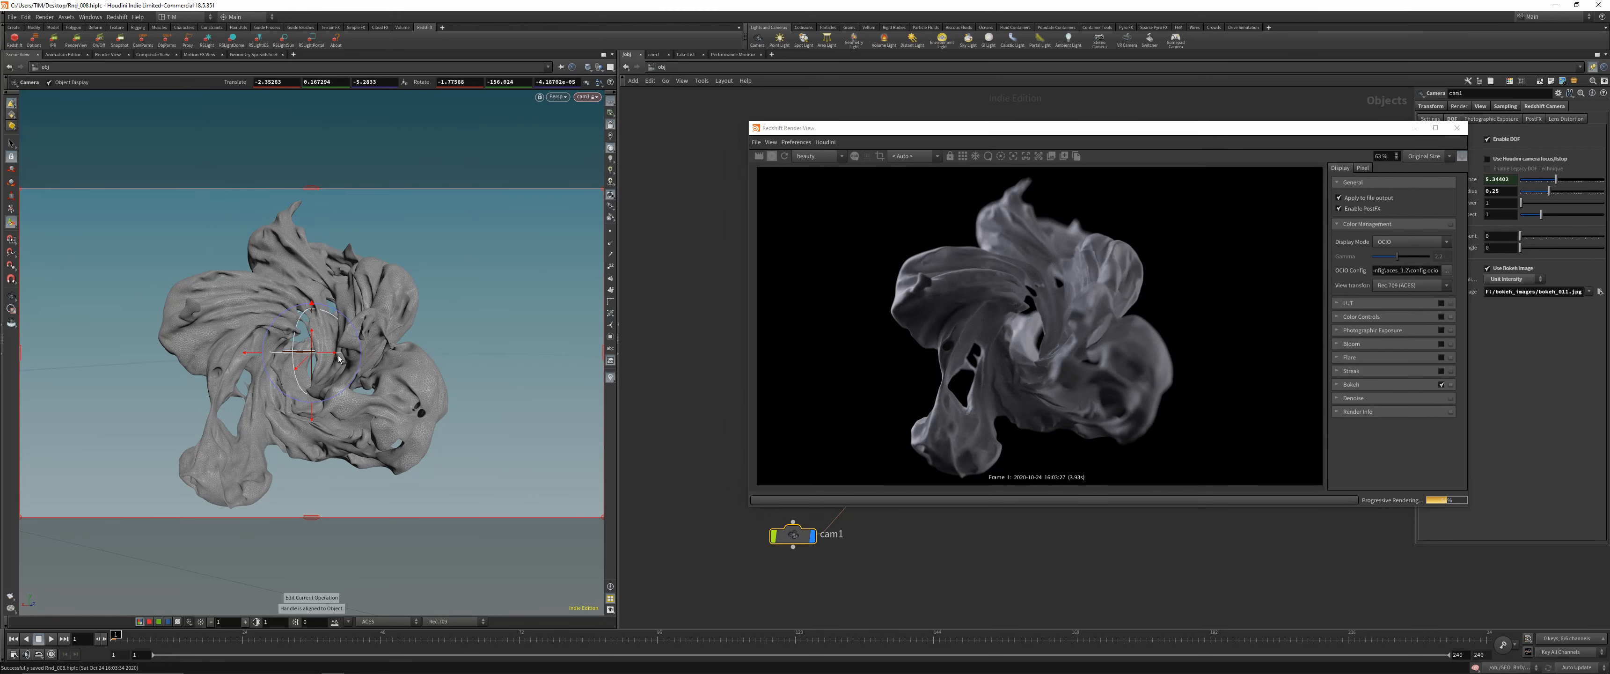
pyautogui.moveTo(338, 358); pyautogui.dragTo(325, 356)
pyautogui.moveTo(917, 129); pyautogui.dragTo(280, 97)
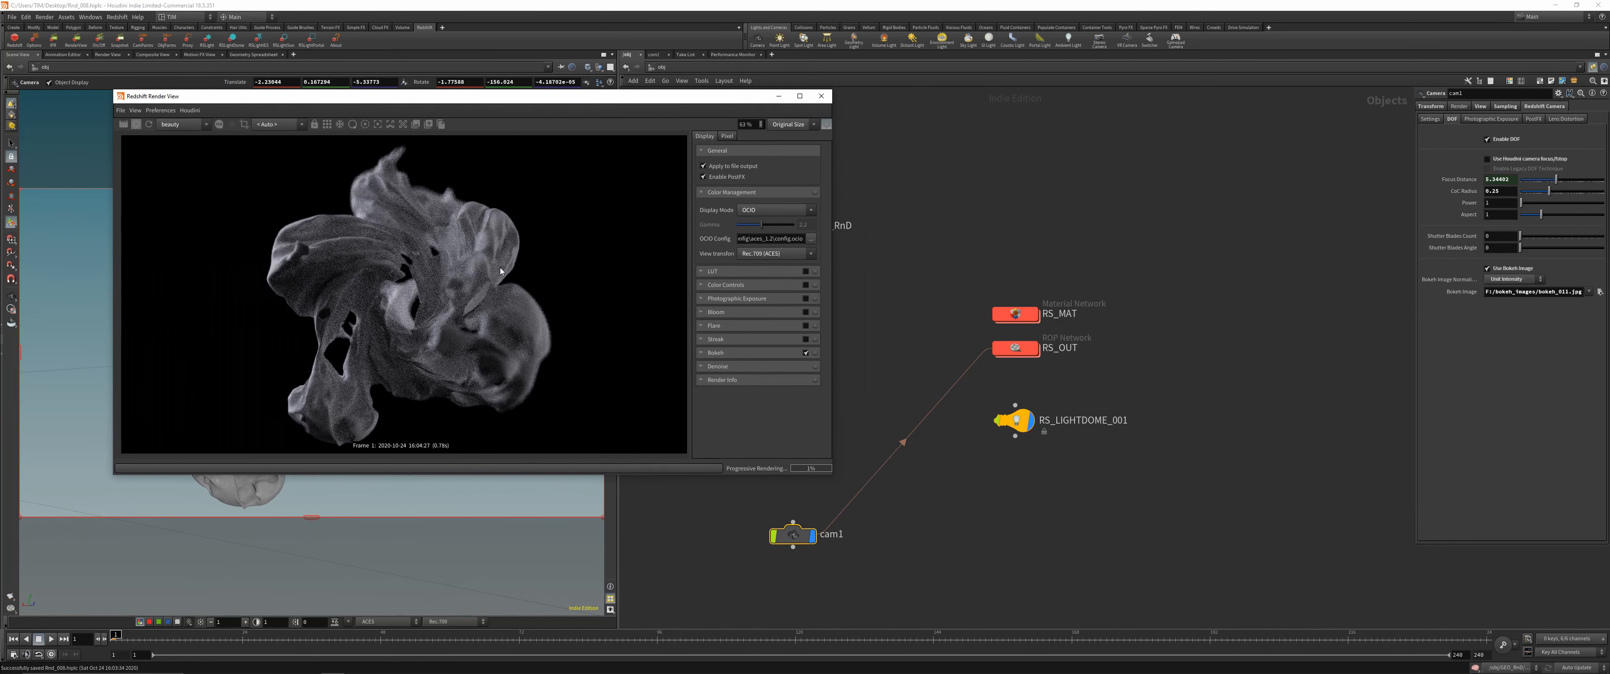
# Add an RS Material Builder inside the RS_MAT network and name it RS_MAT
pyautogui.click(1025, 294)
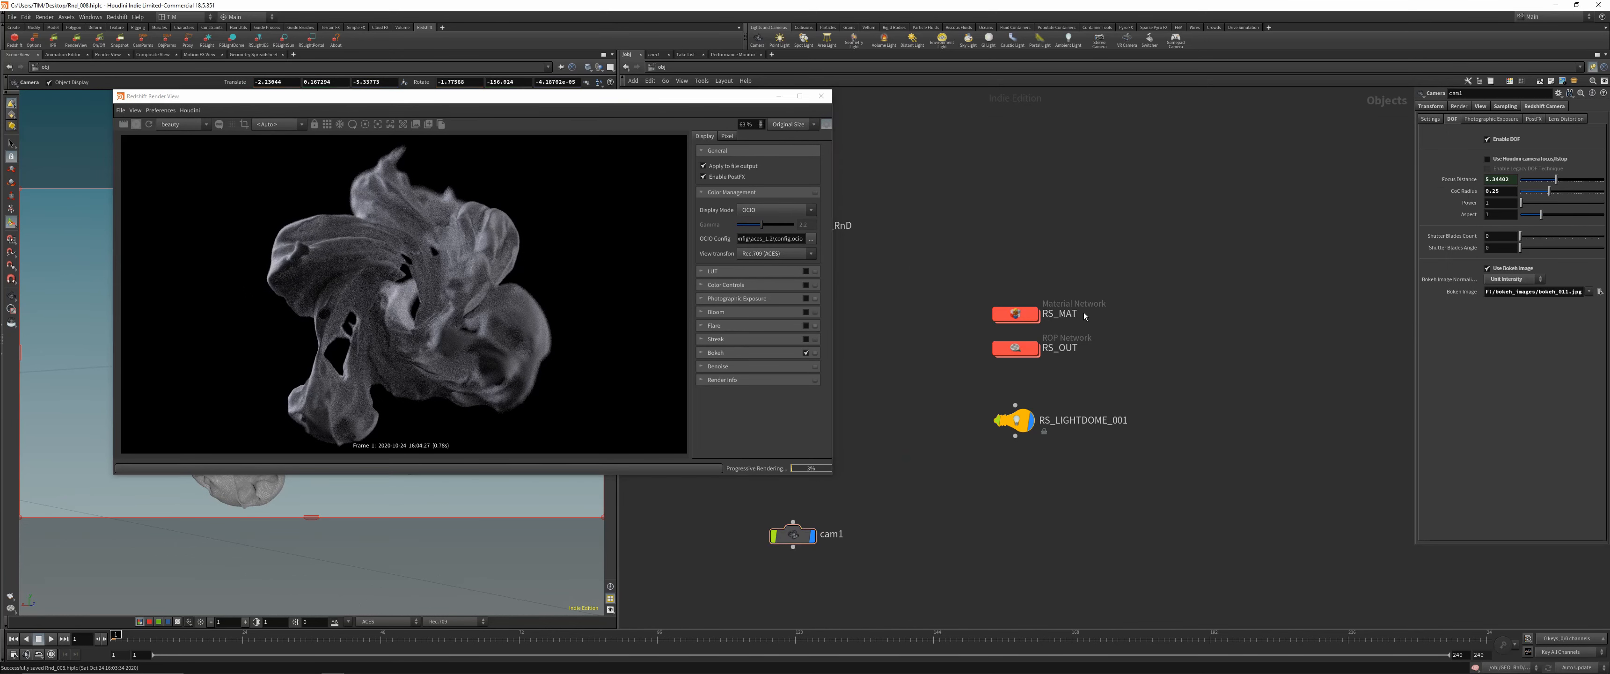
pyautogui.doubleClick(1011, 316)
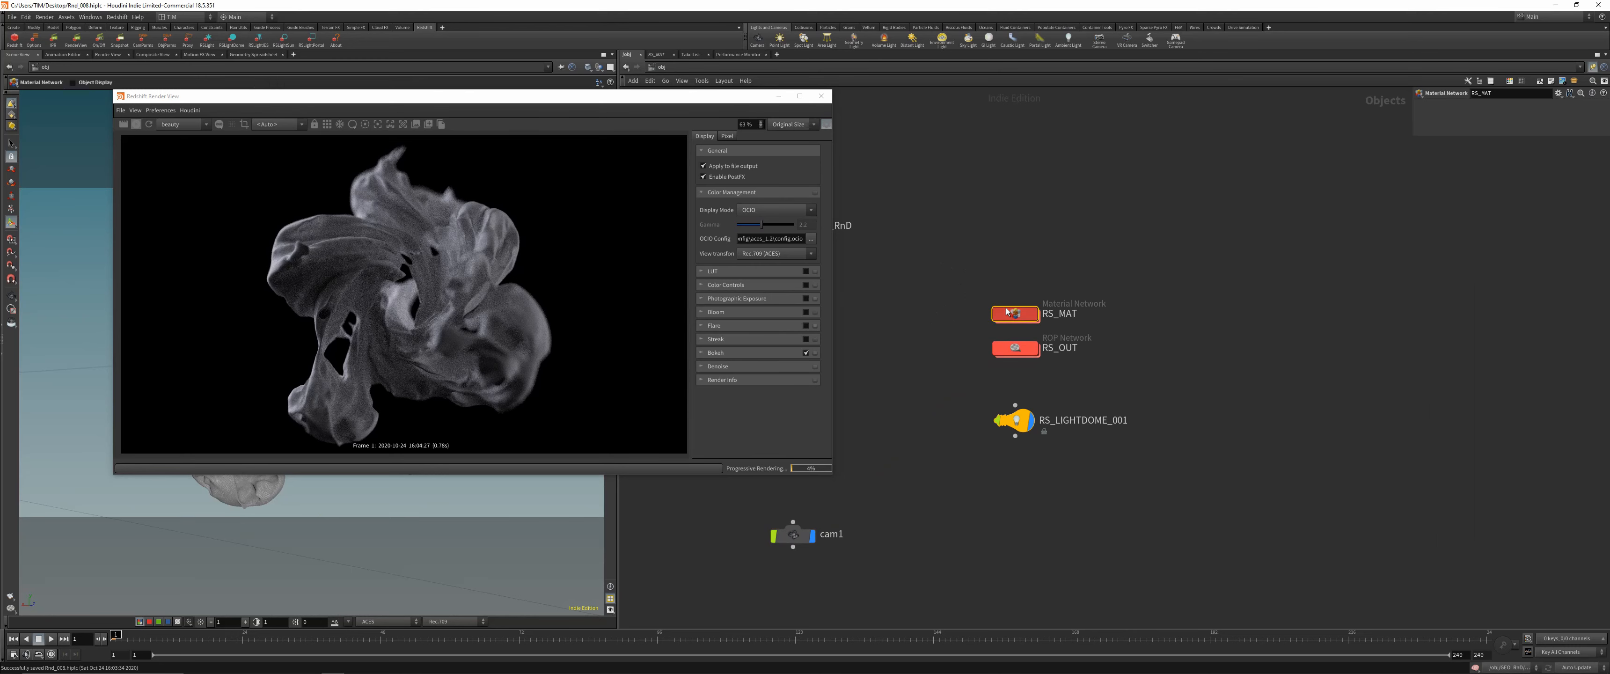
pyautogui.press('Tab')
pyautogui.write('rs')
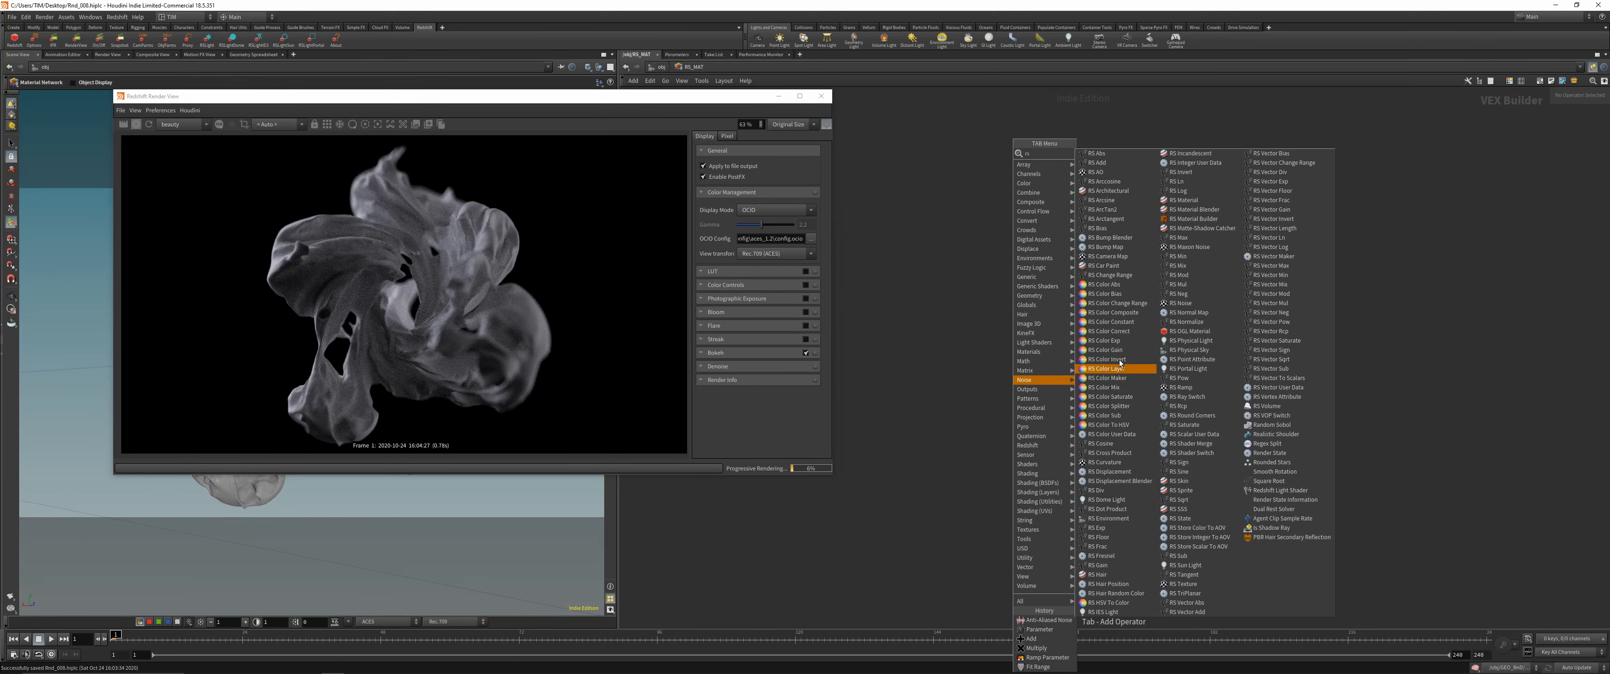
pyautogui.click(1199, 223)
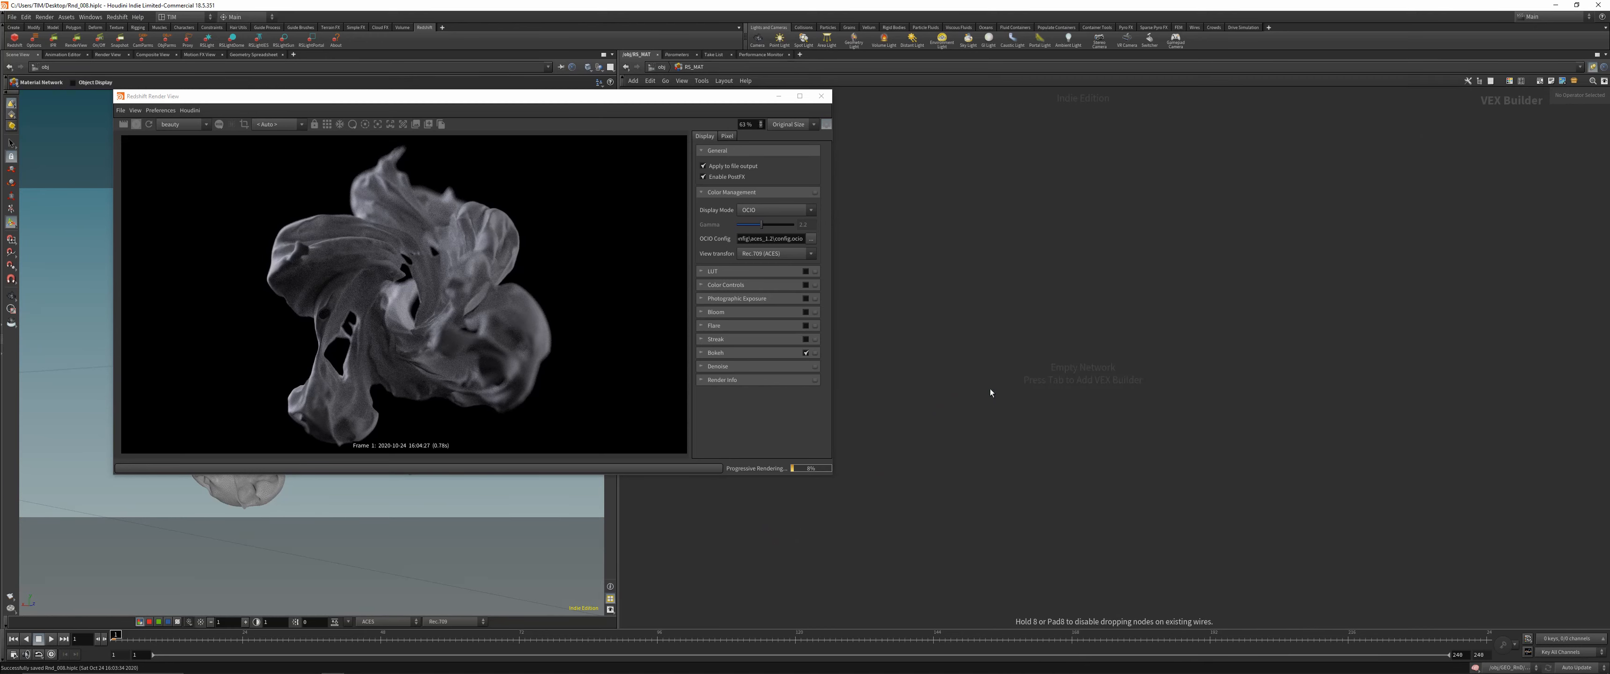
pyautogui.click(990, 388)
pyautogui.click(992, 377)
pyautogui.write('RS_')
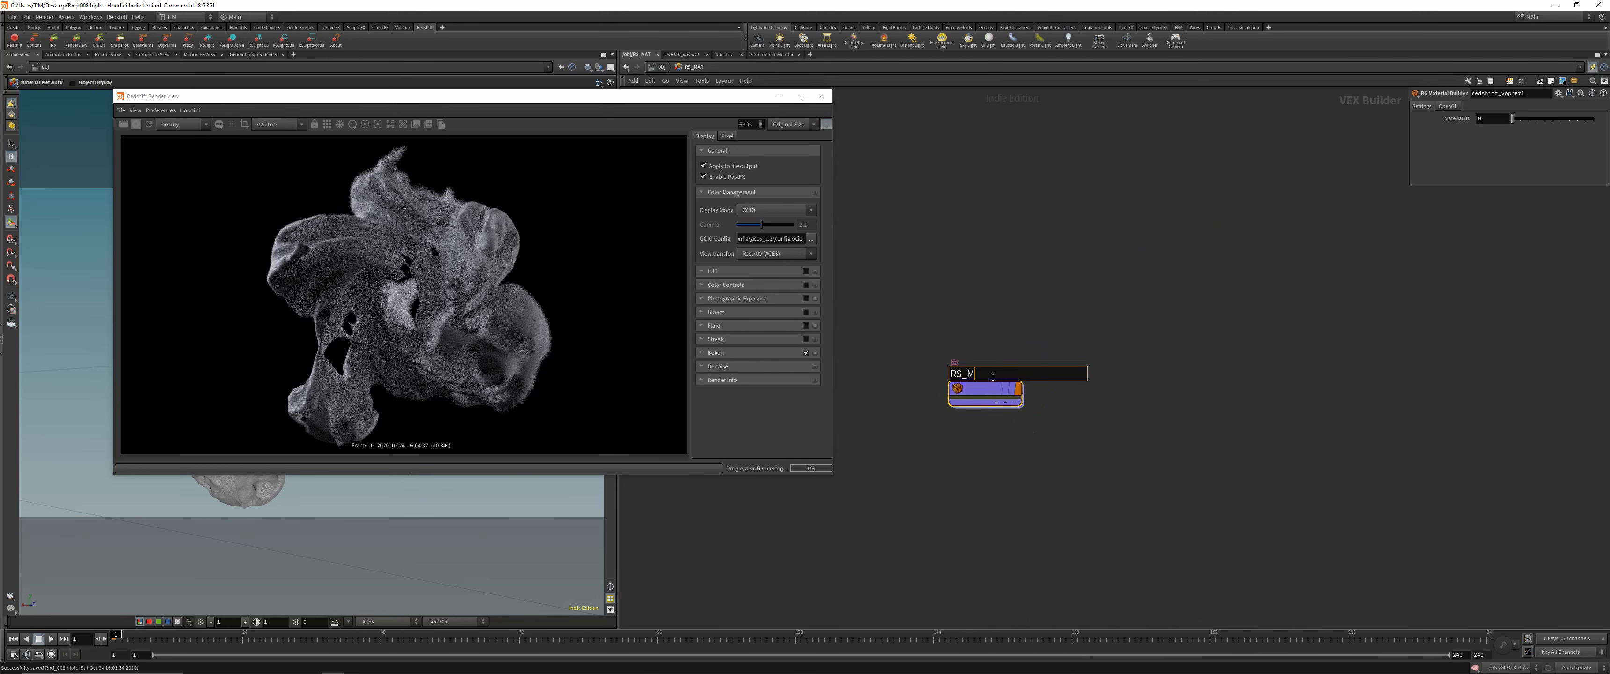
pyautogui.write('MAT')
pyautogui.press('Return')
# Arrange the nodes inside the RS_MAT material builder in a clean layout and save the scene
pyautogui.doubleClick(985, 391)
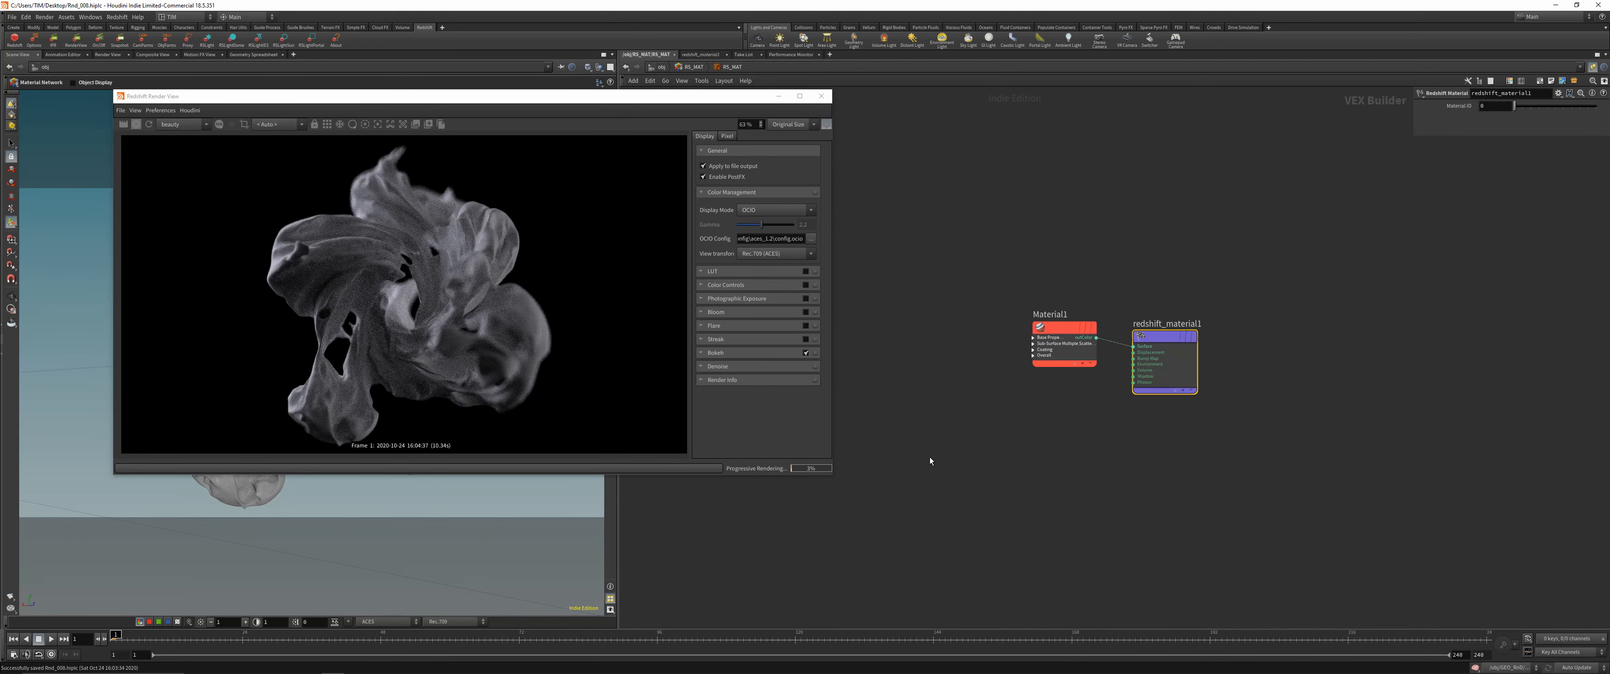
pyautogui.press('Tab')
pyautogui.write('o')
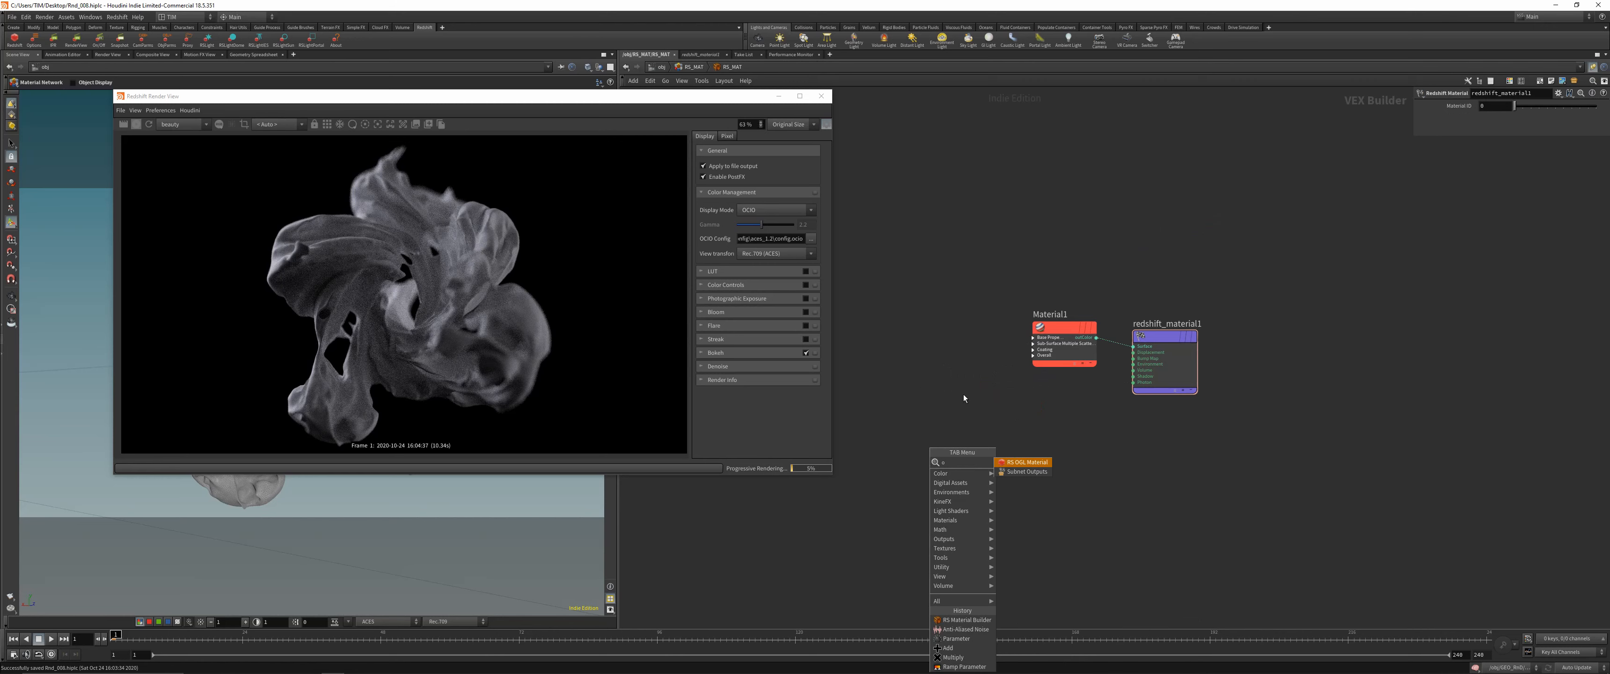
pyautogui.press('Escape')
pyautogui.press('l')
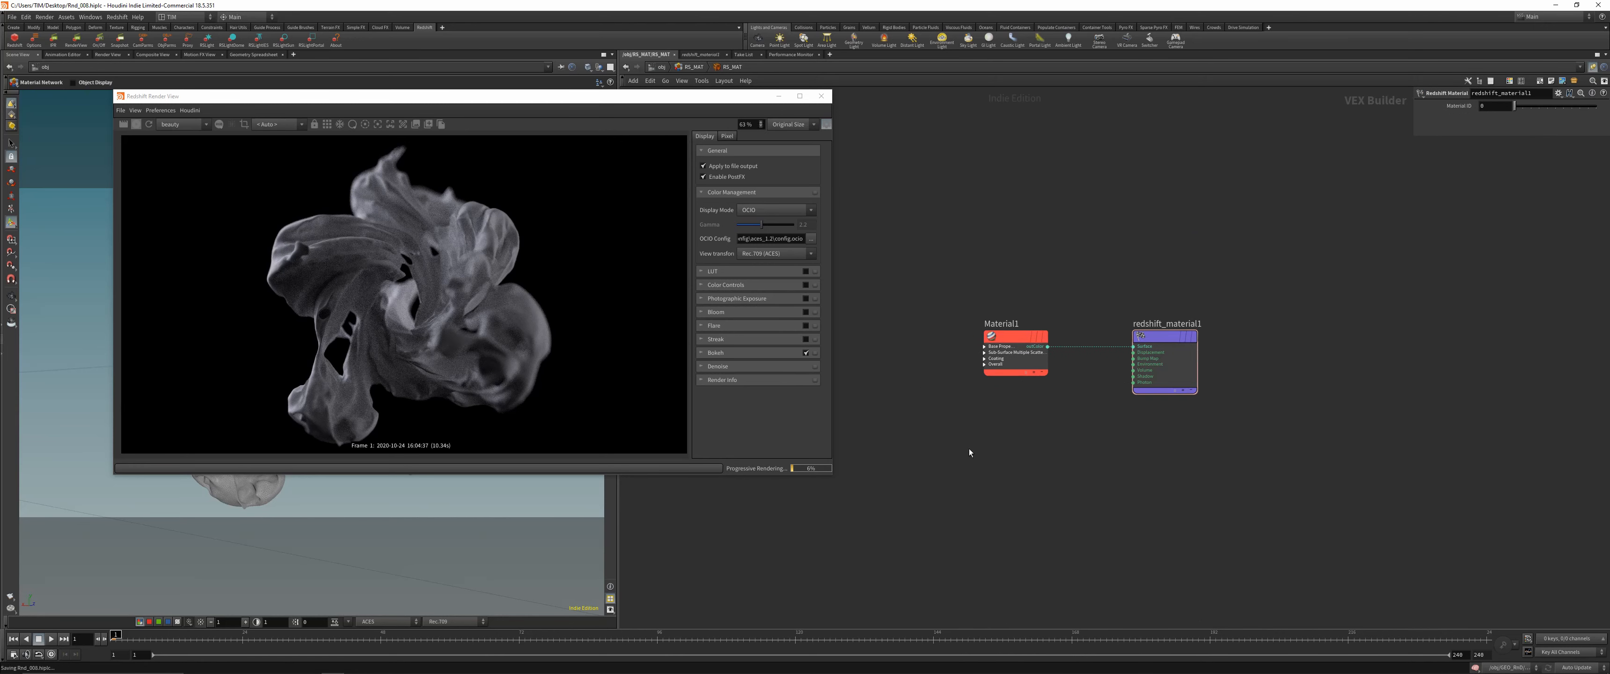
pyautogui.press('u')
pyautogui.press('u')
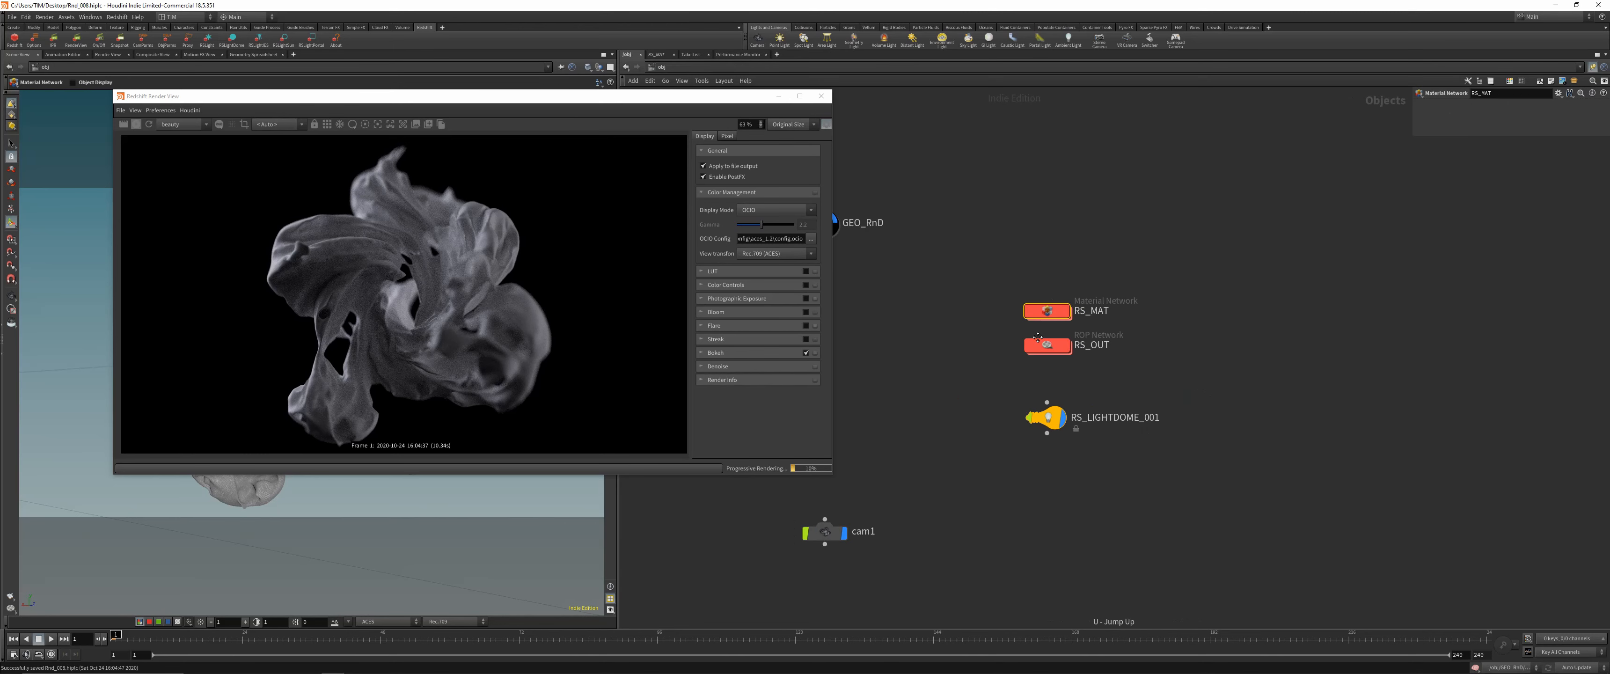
# Enter GEO_RnD to reach its MAT_ node and close the Redshift render view
pyautogui.click(1059, 269)
pyautogui.press('i')
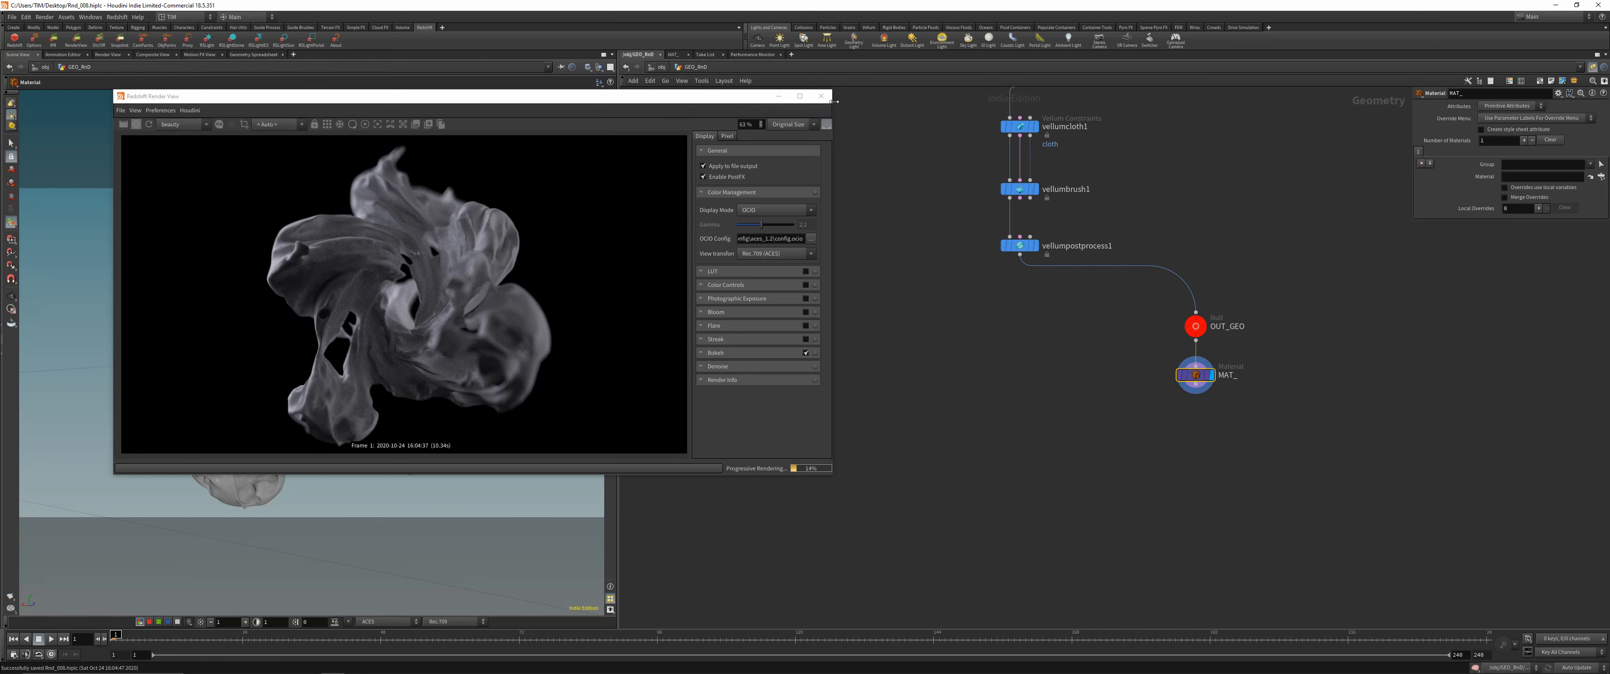
pyautogui.click(822, 97)
pyautogui.moveTo(1008, 370); pyautogui.dragTo(914, 361, button='middle')
pyautogui.scroll(3, 1081, 356)
pyautogui.moveTo(1083, 362); pyautogui.dragTo(985, 386, button='middle')
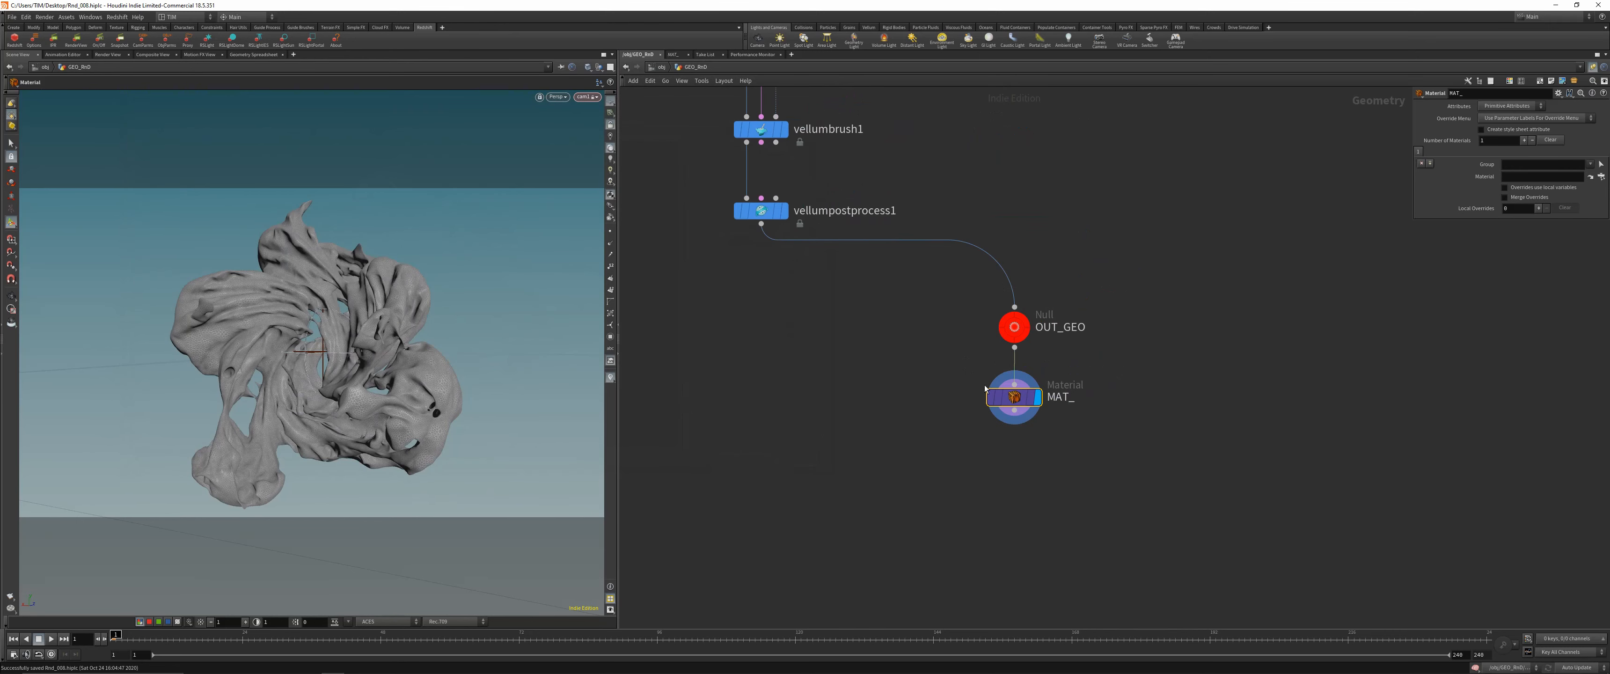
pyautogui.click(1599, 177)
pyautogui.moveTo(1523, 107); pyautogui.dragTo(1128, 143)
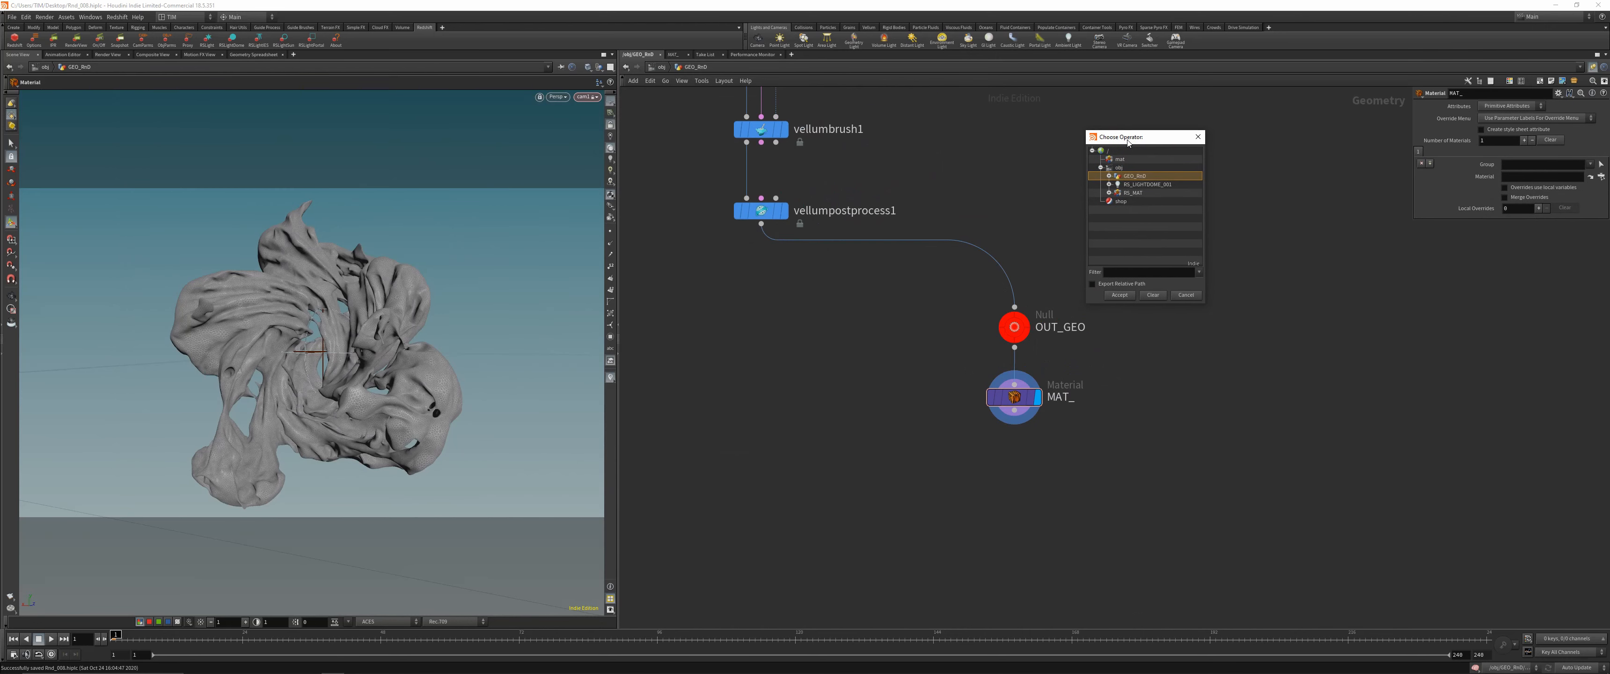
pyautogui.click(1188, 296)
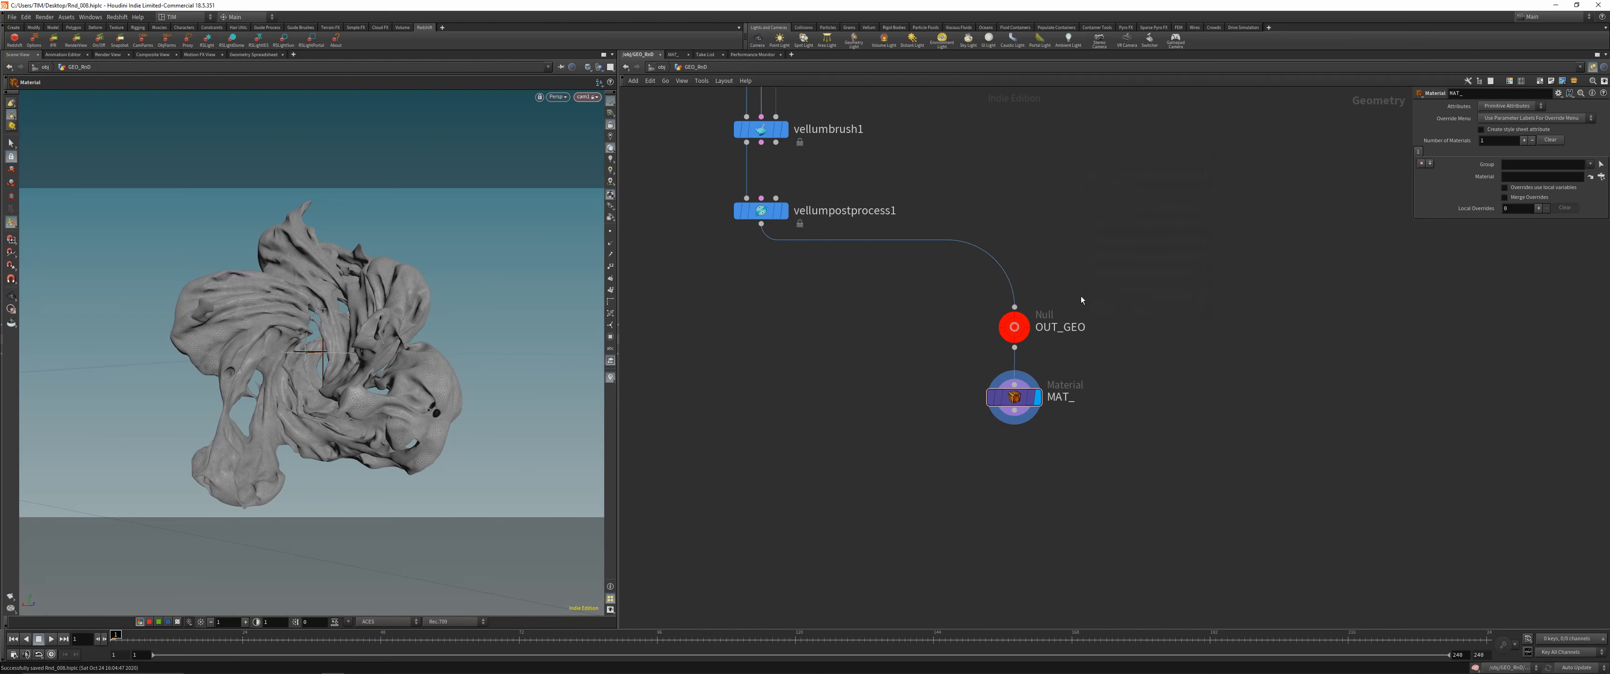
# Assign the RS_MAT material from the RS_MAT network to the MAT_ node as a relative path
pyautogui.hotkey('shift', 'w')
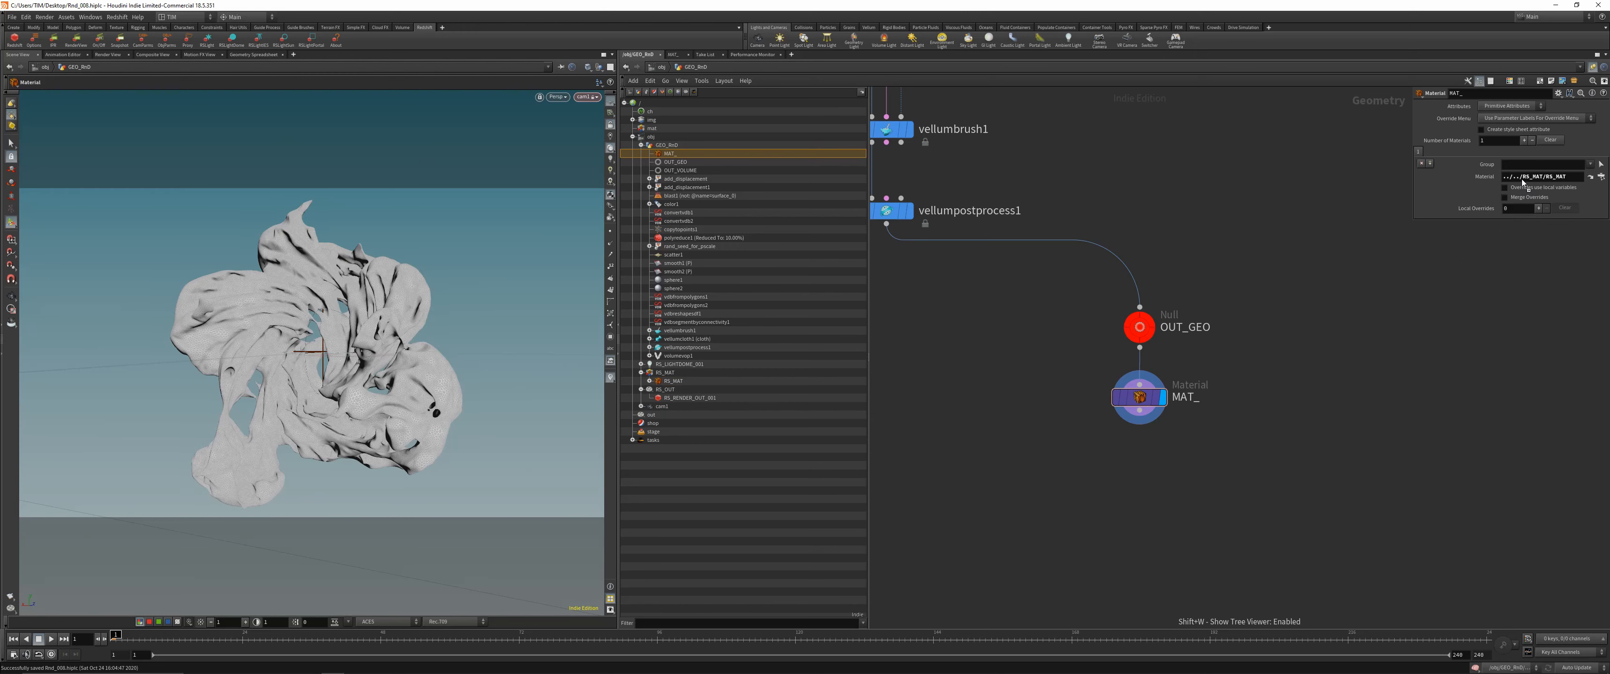
pyautogui.hotkey('shift', 'w')
pyautogui.click(1601, 177)
pyautogui.click(1522, 163)
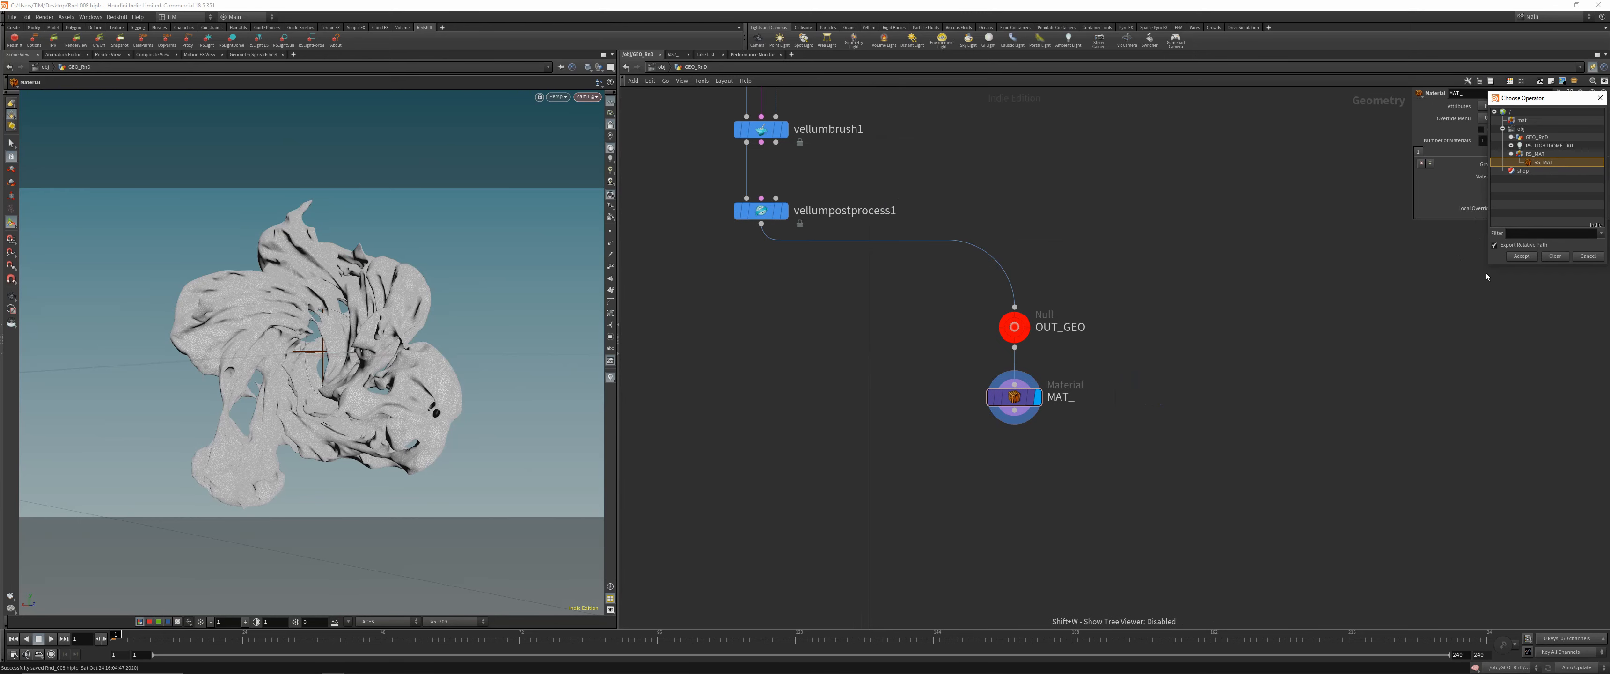
pyautogui.click(1522, 257)
# Go back inside the RS_MAT material builder and restart the Redshift render view, clearing its log
pyautogui.click(650, 67)
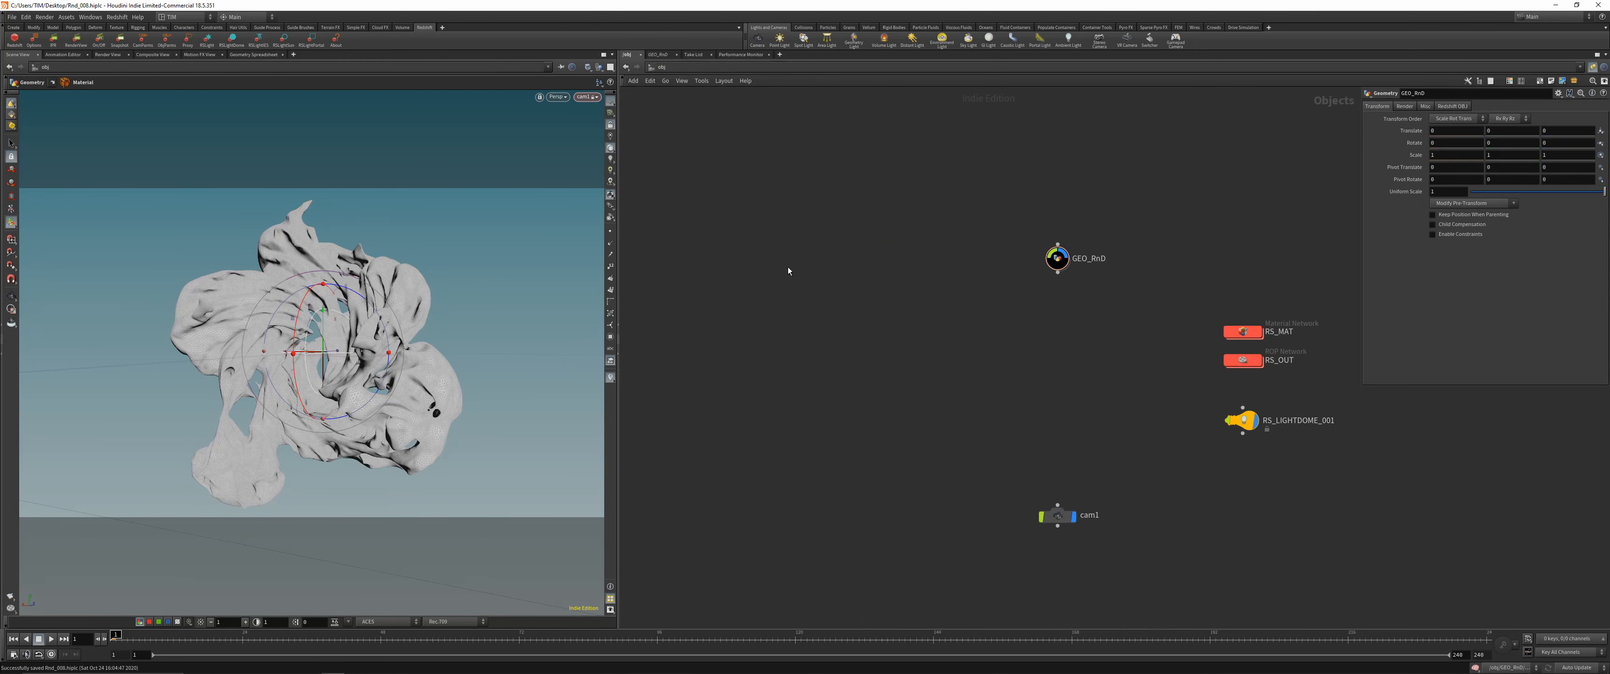
pyautogui.click(12, 296)
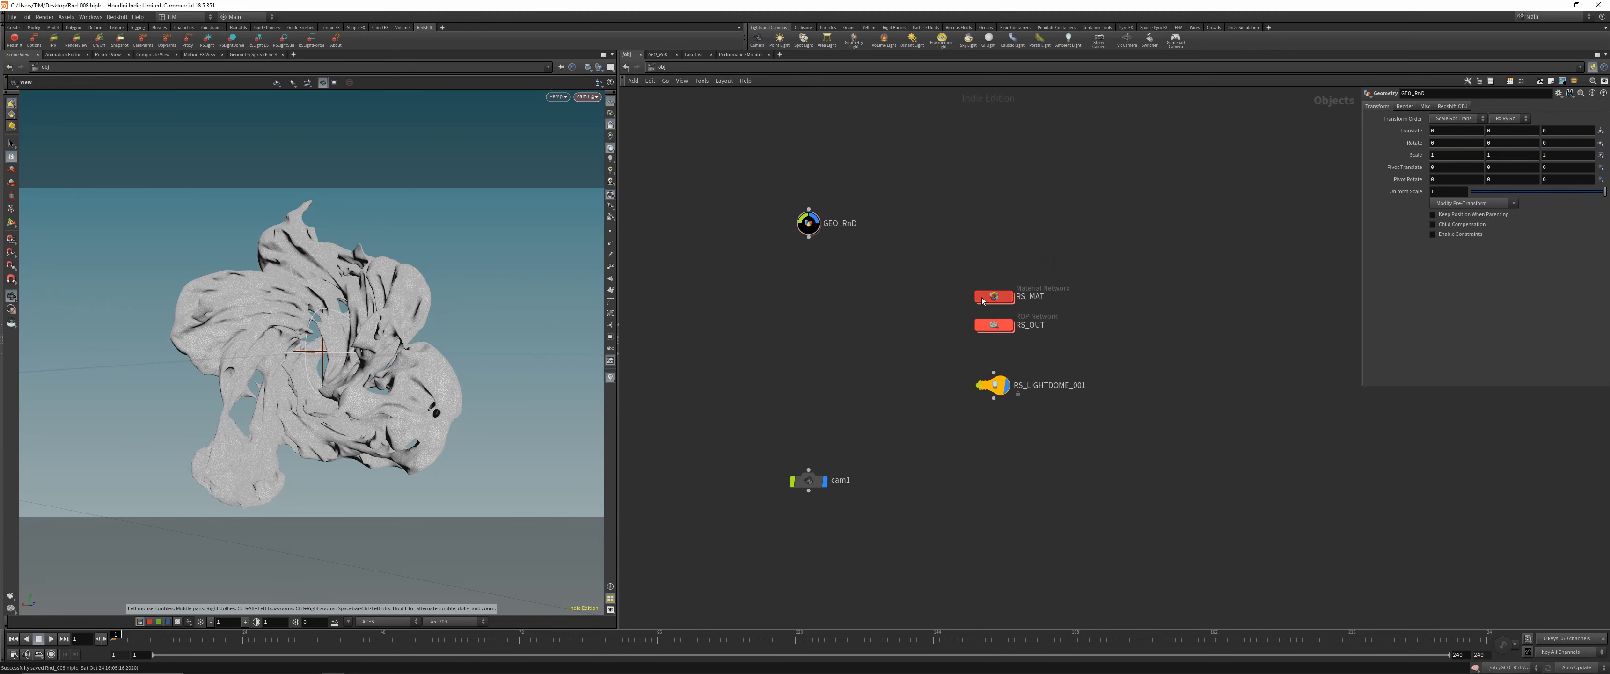
pyautogui.doubleClick(982, 302)
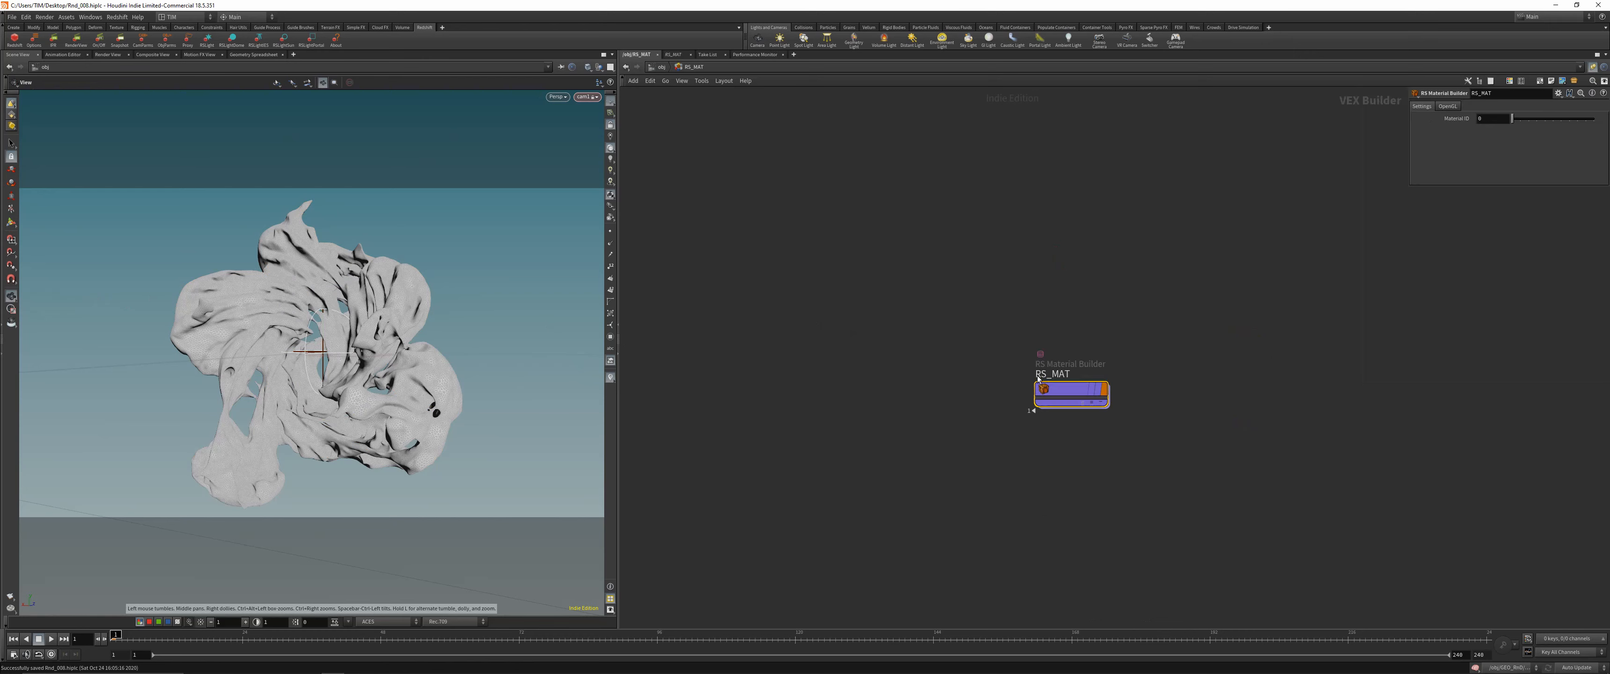
pyautogui.click(76, 42)
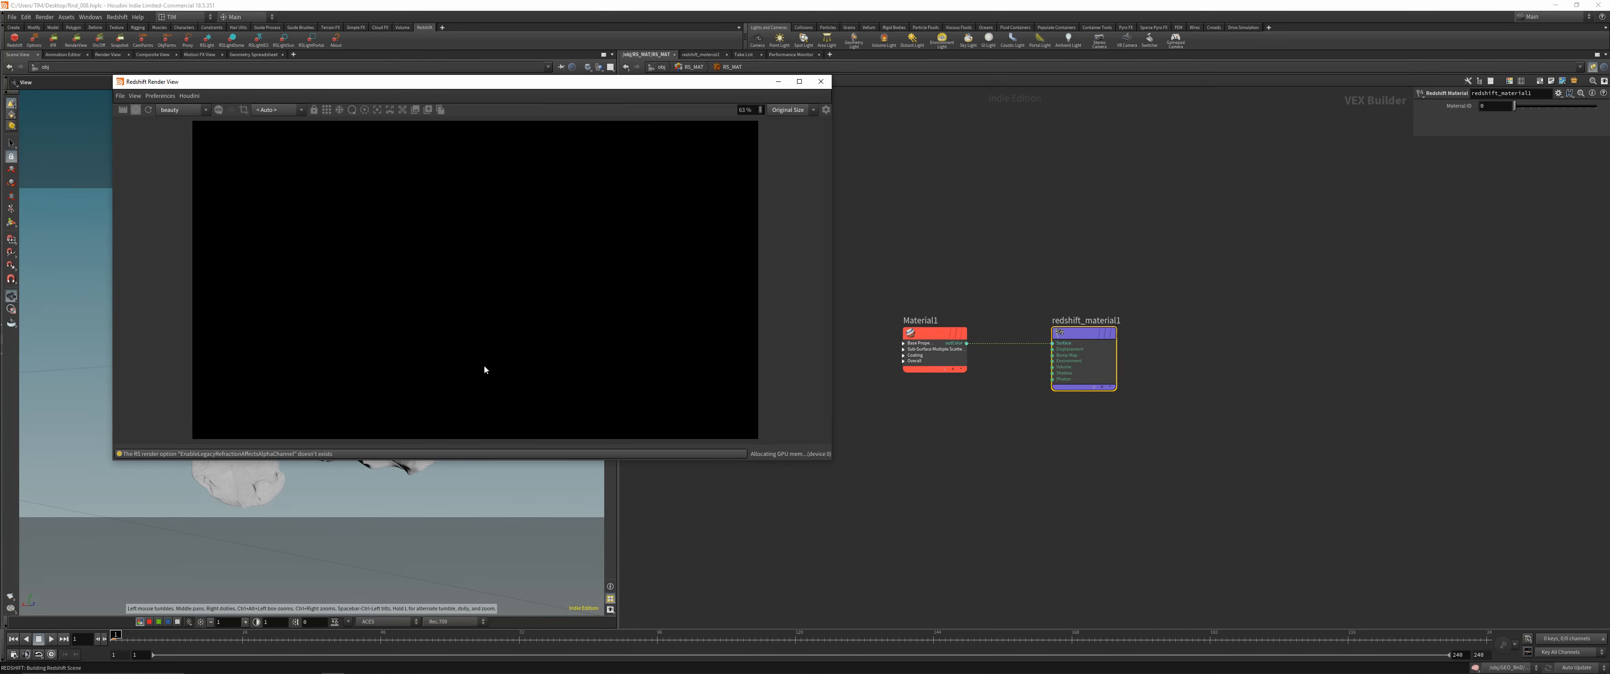
pyautogui.click(134, 96)
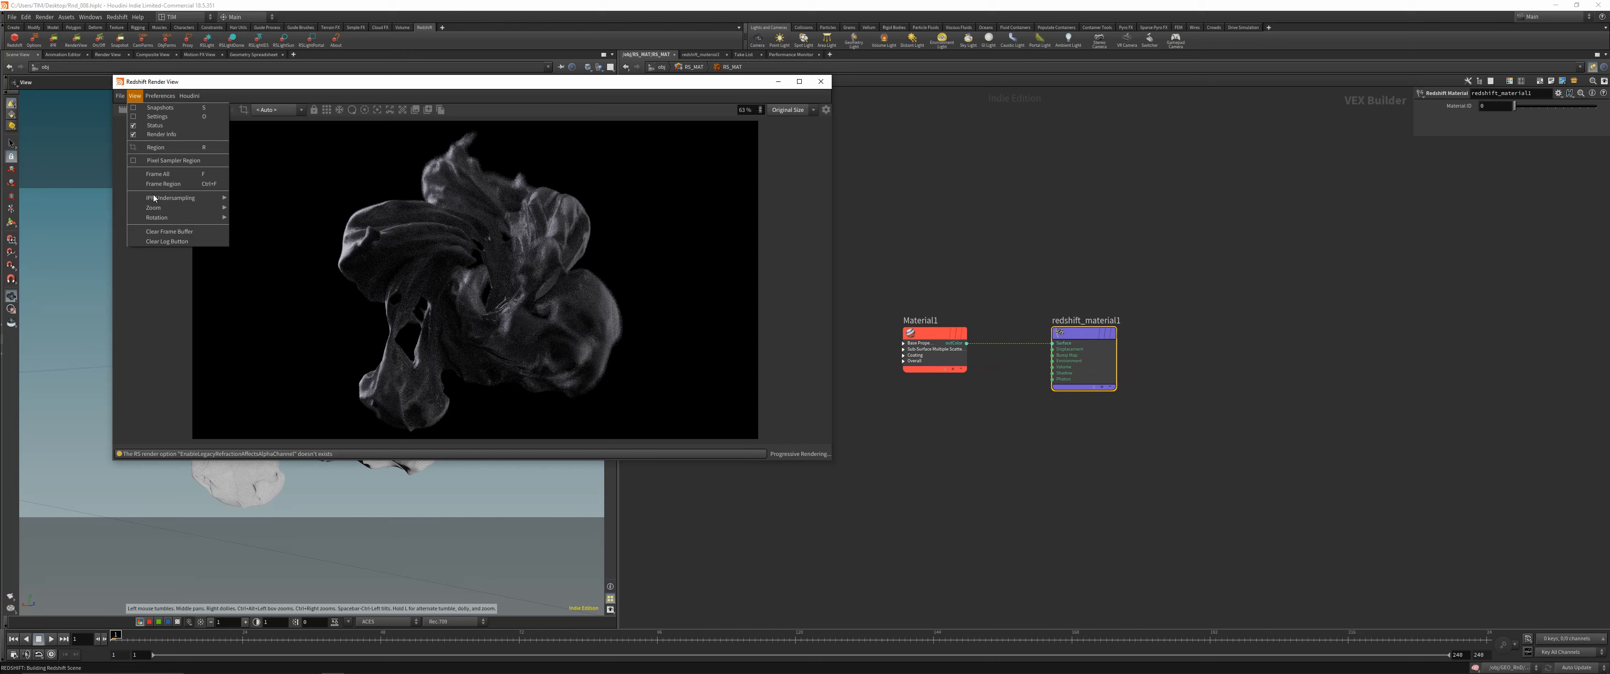
pyautogui.click(166, 242)
# Try the Glass, Tinted Glass, Copper, Gold and Paper presets on Material1 in the live render
pyautogui.click(935, 334)
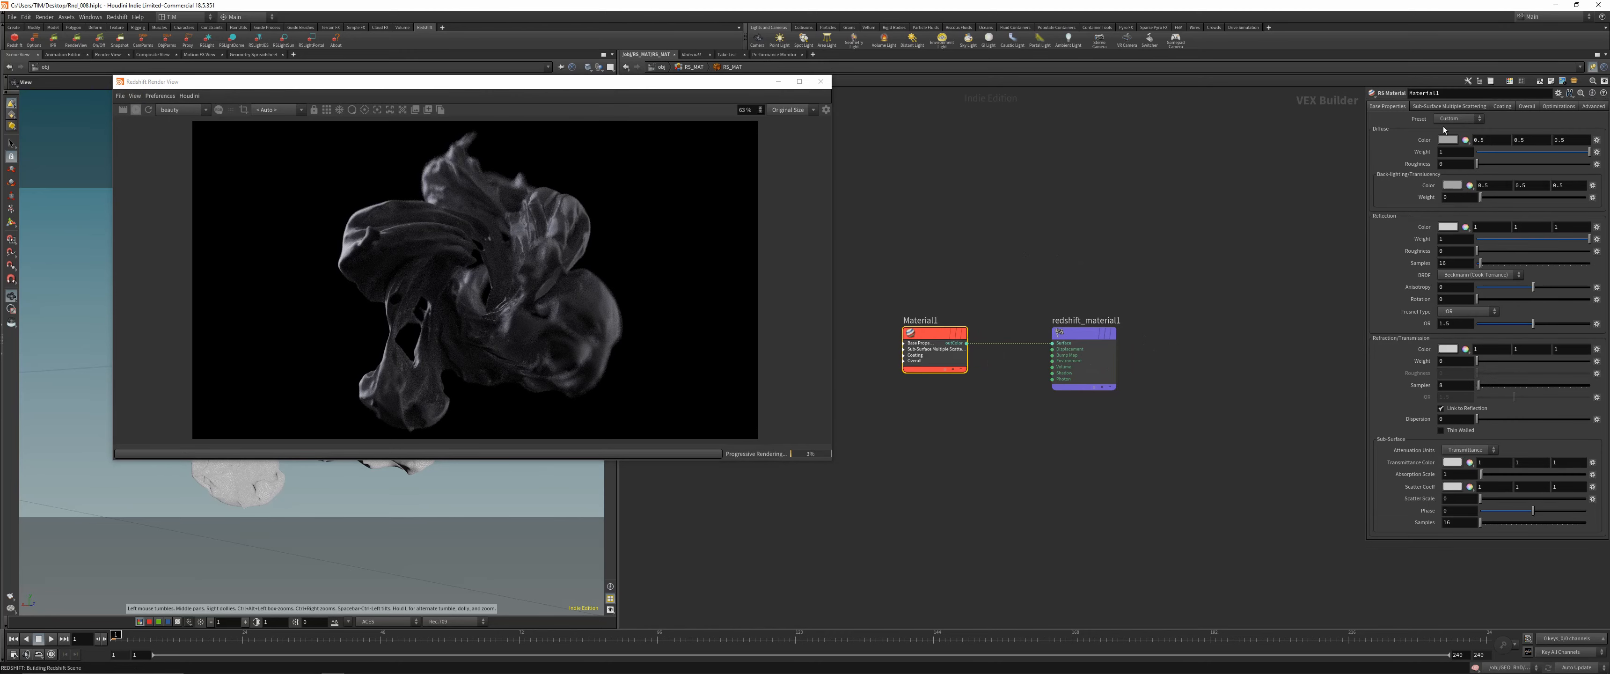
pyautogui.click(1456, 118)
pyautogui.click(1453, 156)
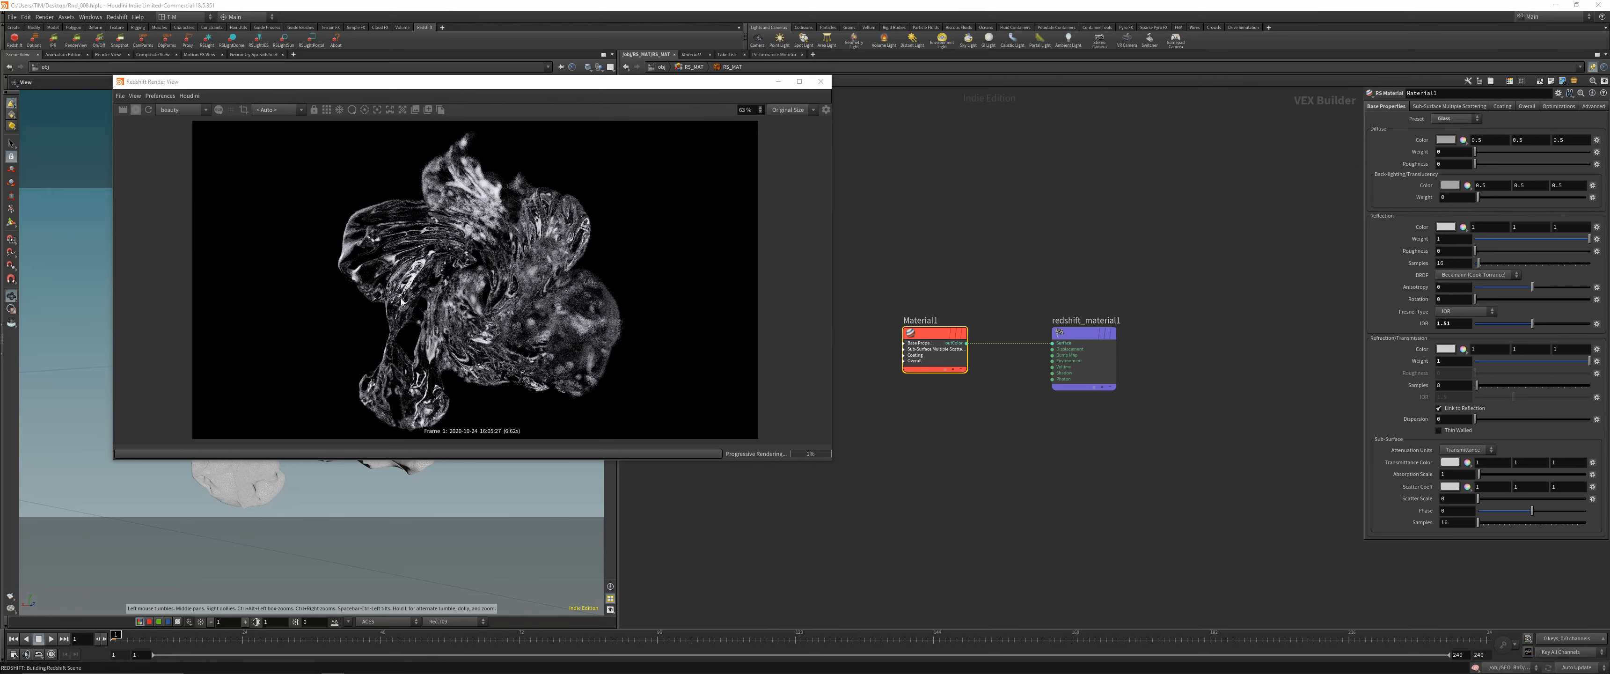
pyautogui.click(1456, 118)
pyautogui.click(1450, 147)
pyautogui.click(1456, 118)
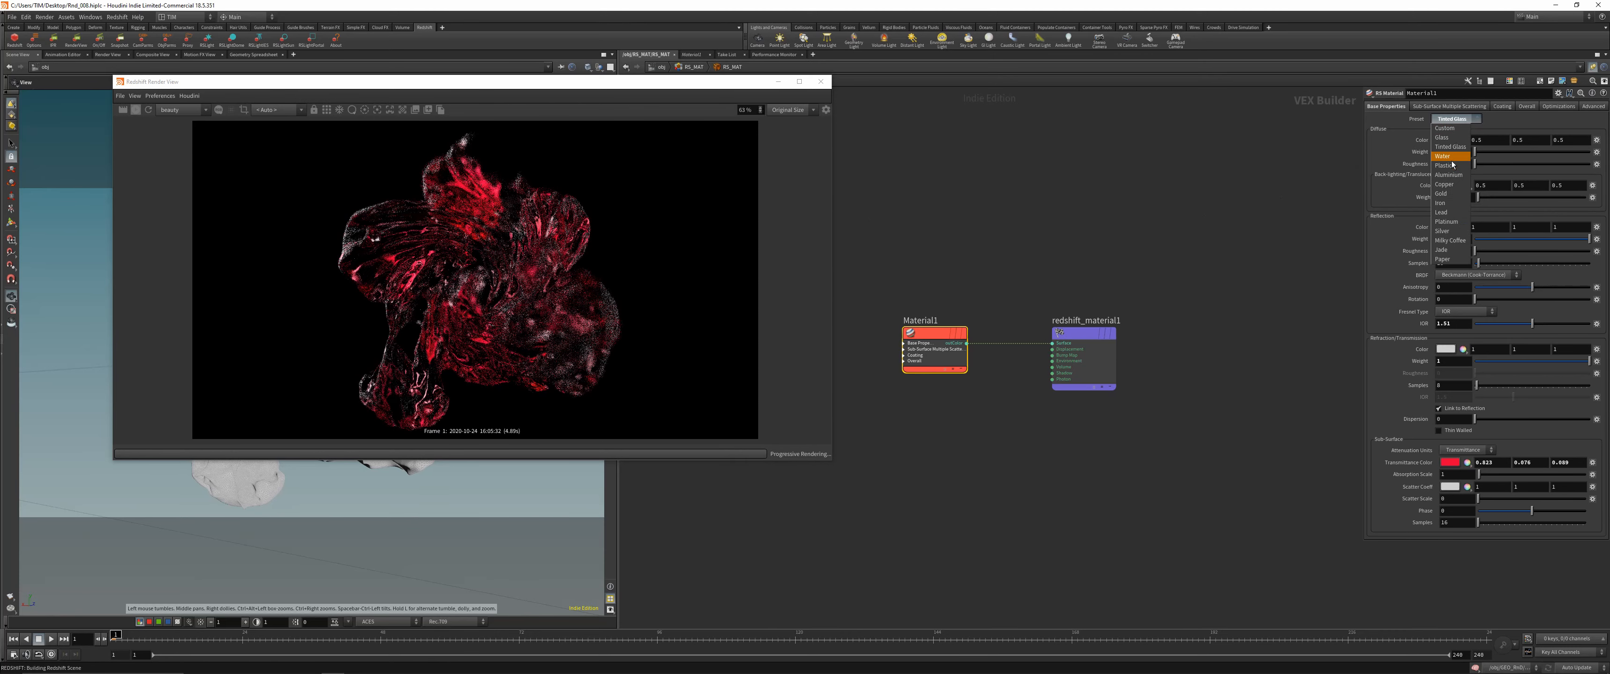
pyautogui.click(1455, 184)
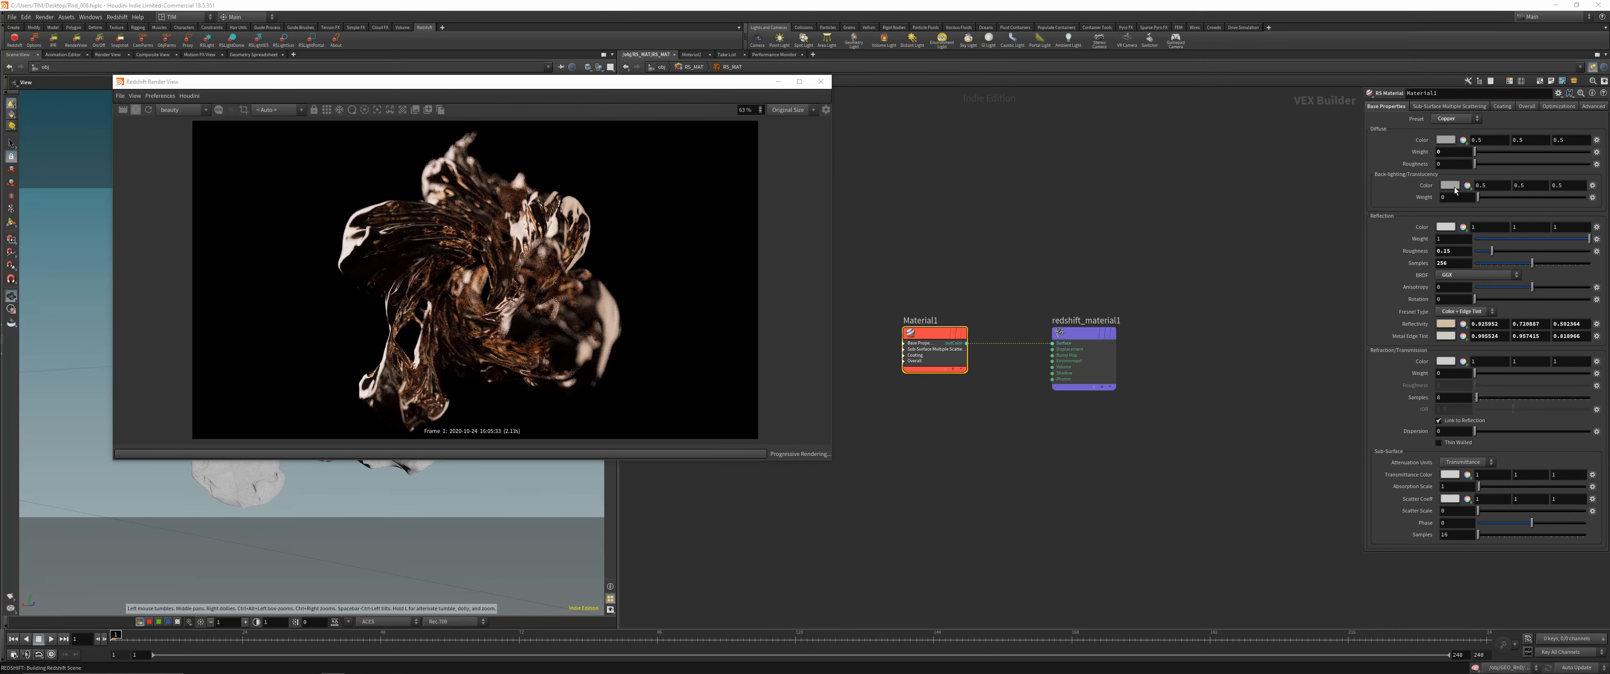
pyautogui.click(1456, 117)
pyautogui.click(1455, 196)
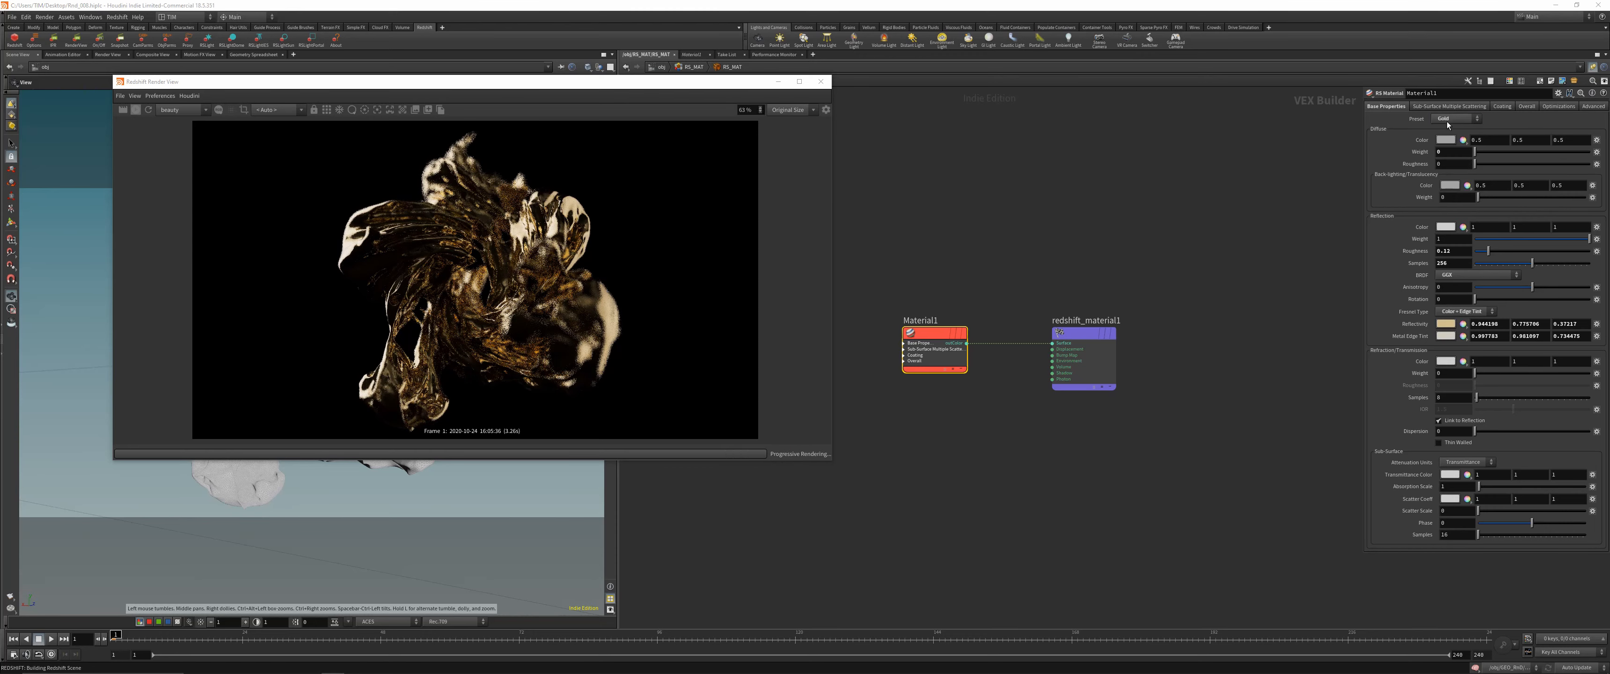
pyautogui.click(1446, 121)
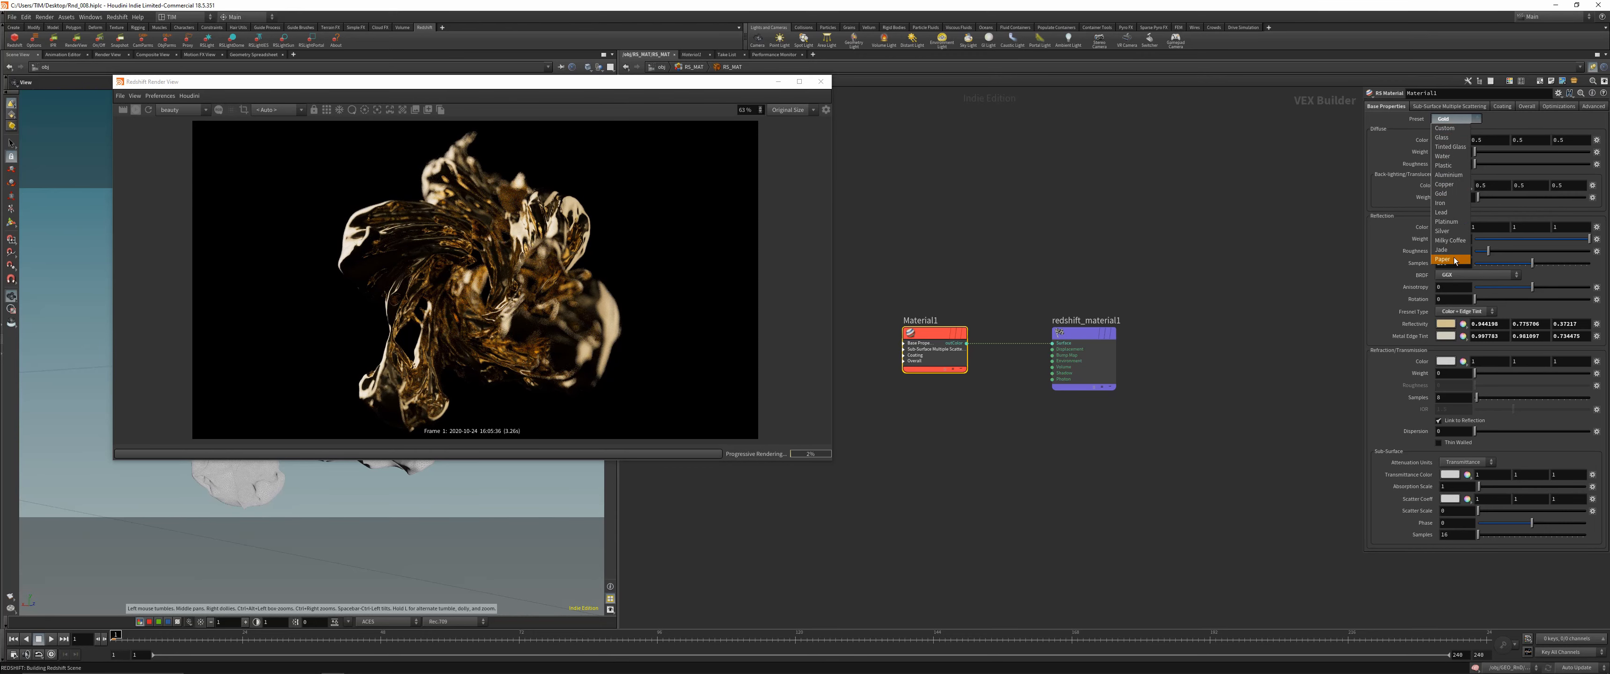
pyautogui.click(1450, 259)
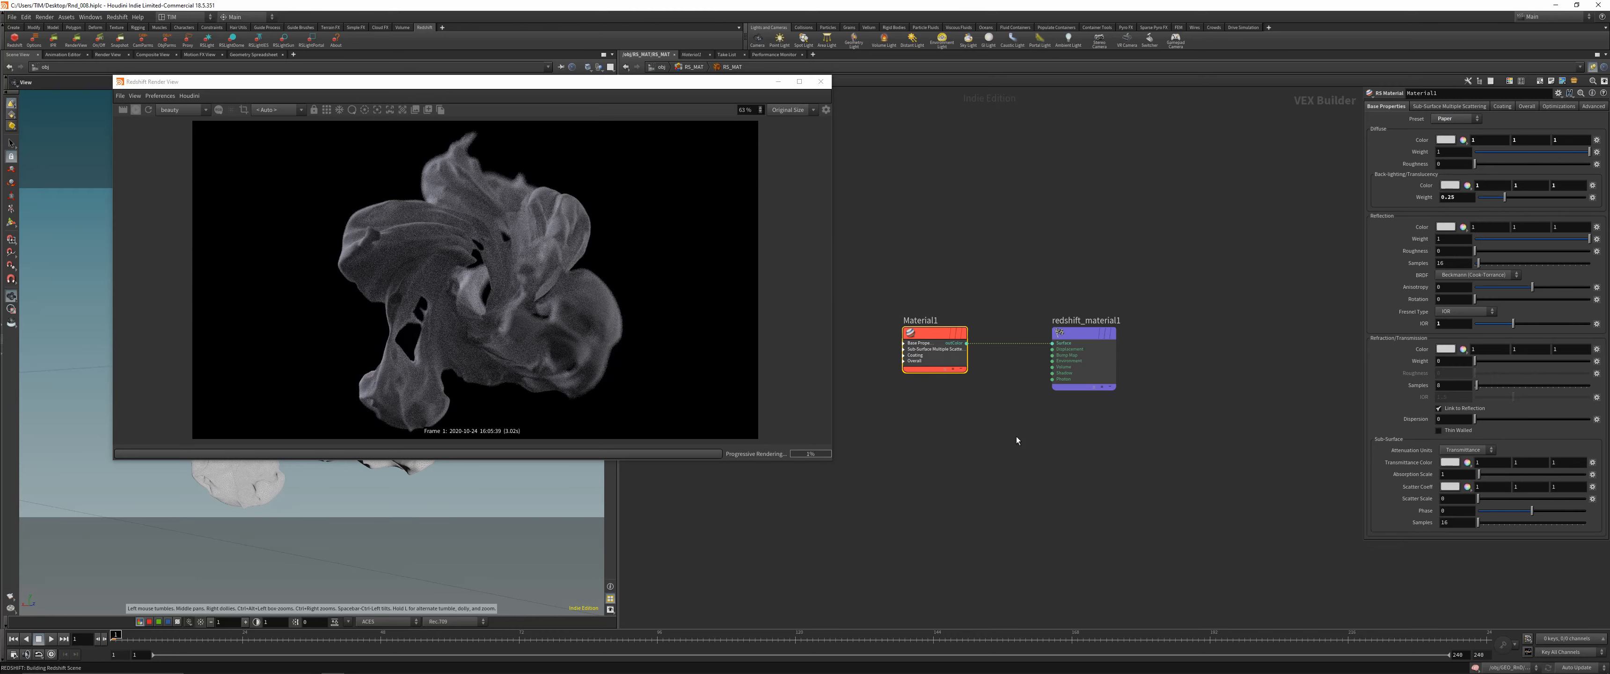
# Replace Material1 with a fresh RS Material node and connect its outColor to the Surface input of redshift_material1
pyautogui.press('Delete')
pyautogui.press('Tab')
pyautogui.write('rs')
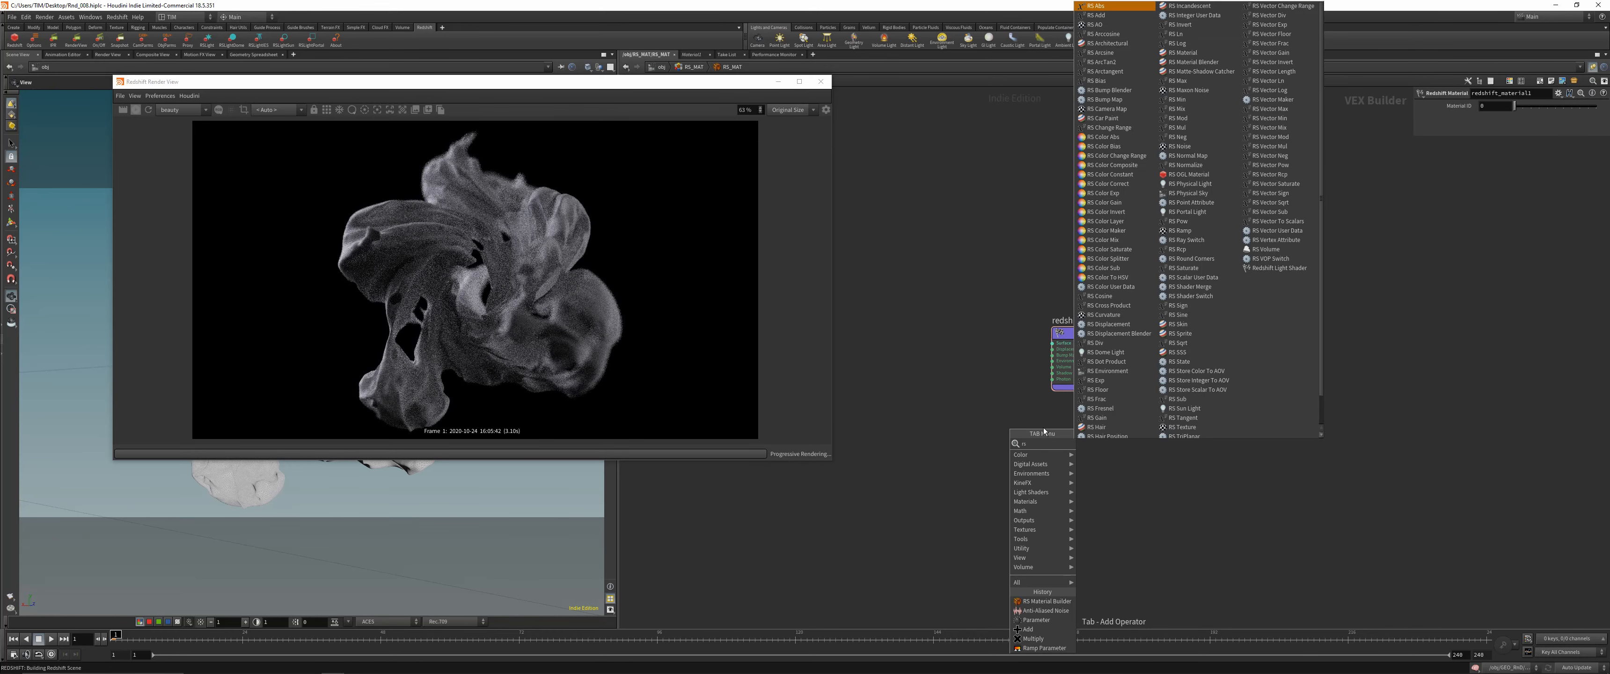
pyautogui.write(' ma')
pyautogui.click(1112, 443)
pyautogui.click(949, 335)
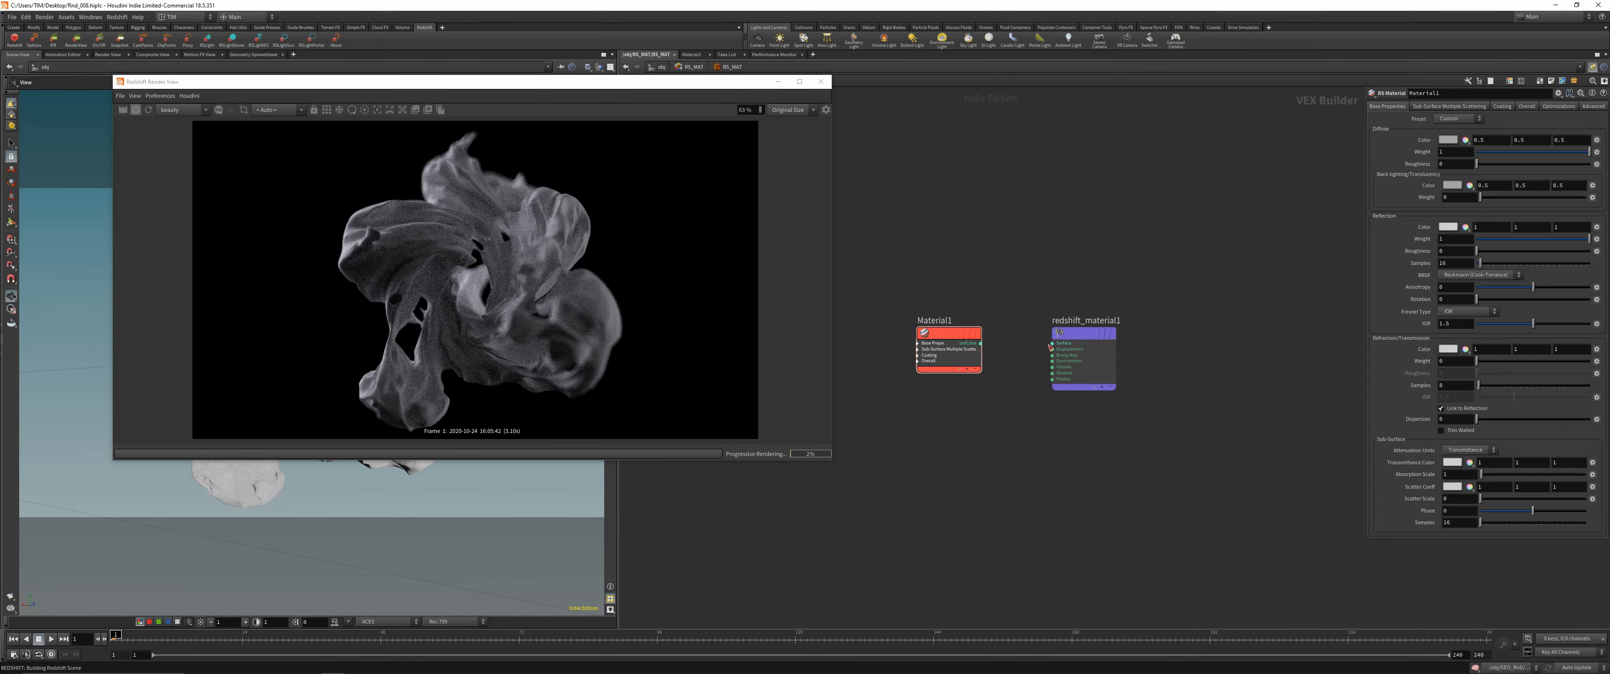
pyautogui.click(1052, 343)
pyautogui.scroll(5, 1056, 375)
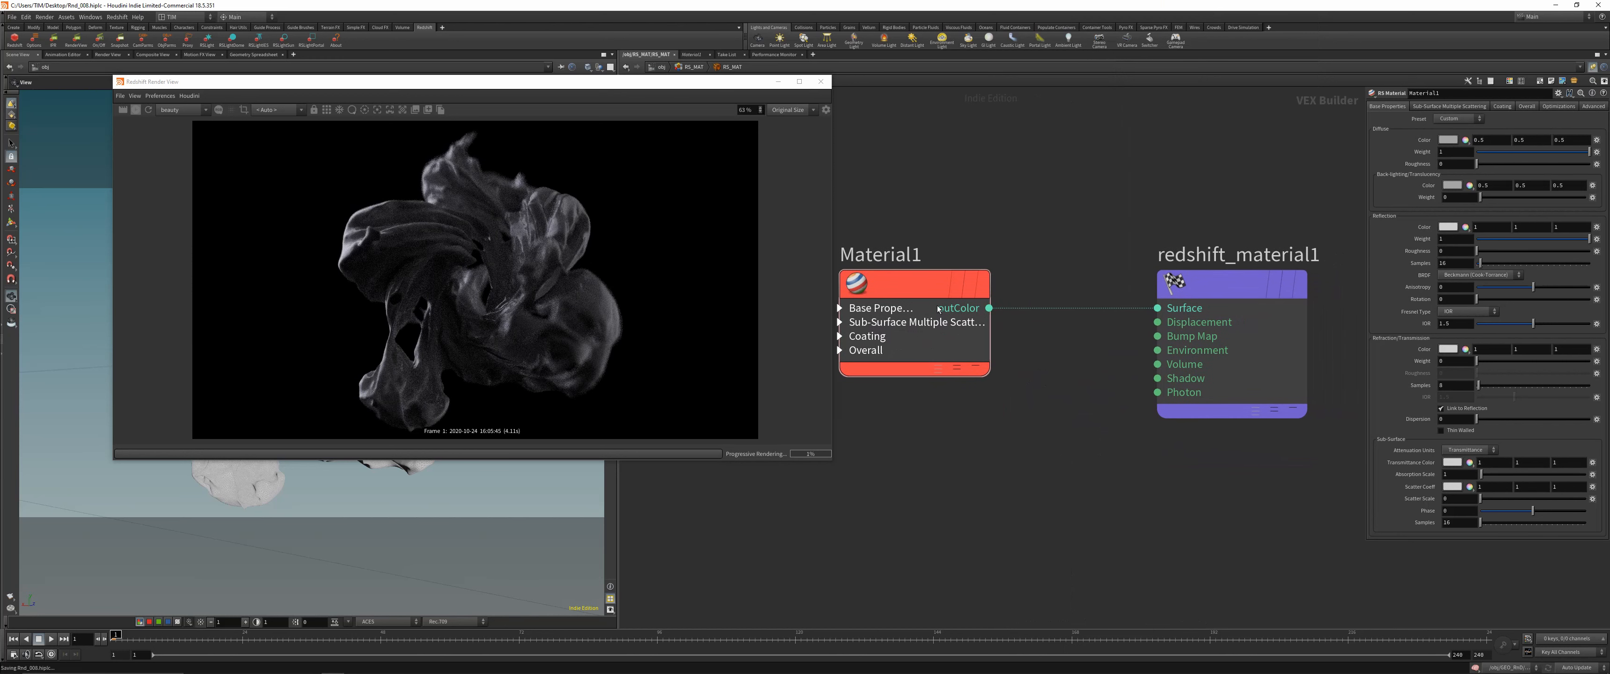
# Add an RS Curvature node and wire its output to redshift_material1's Surface input, using the rounded wiring style
pyautogui.moveTo(930, 318); pyautogui.dragTo(983, 305, button='middle')
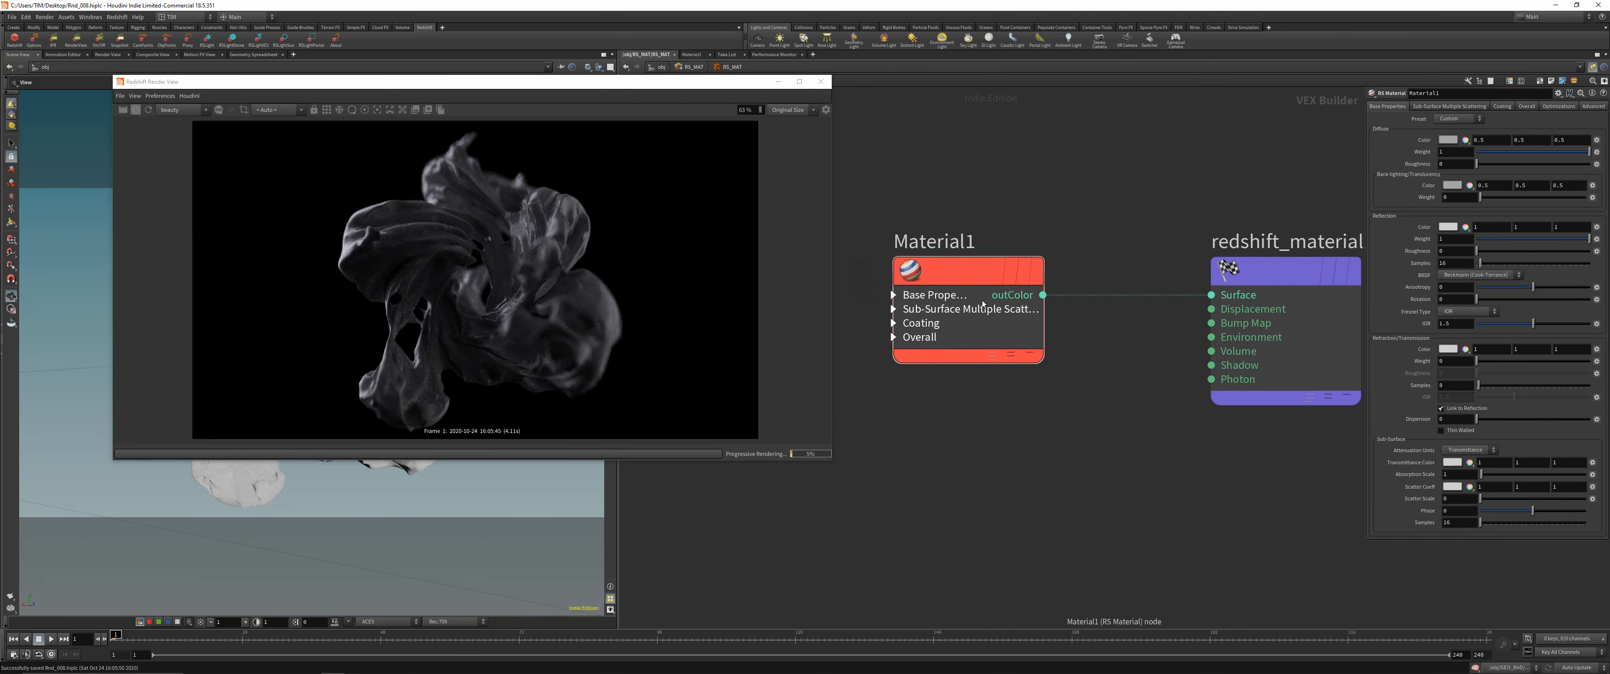
pyautogui.scroll(-3, 1075, 395)
pyautogui.press('Tab')
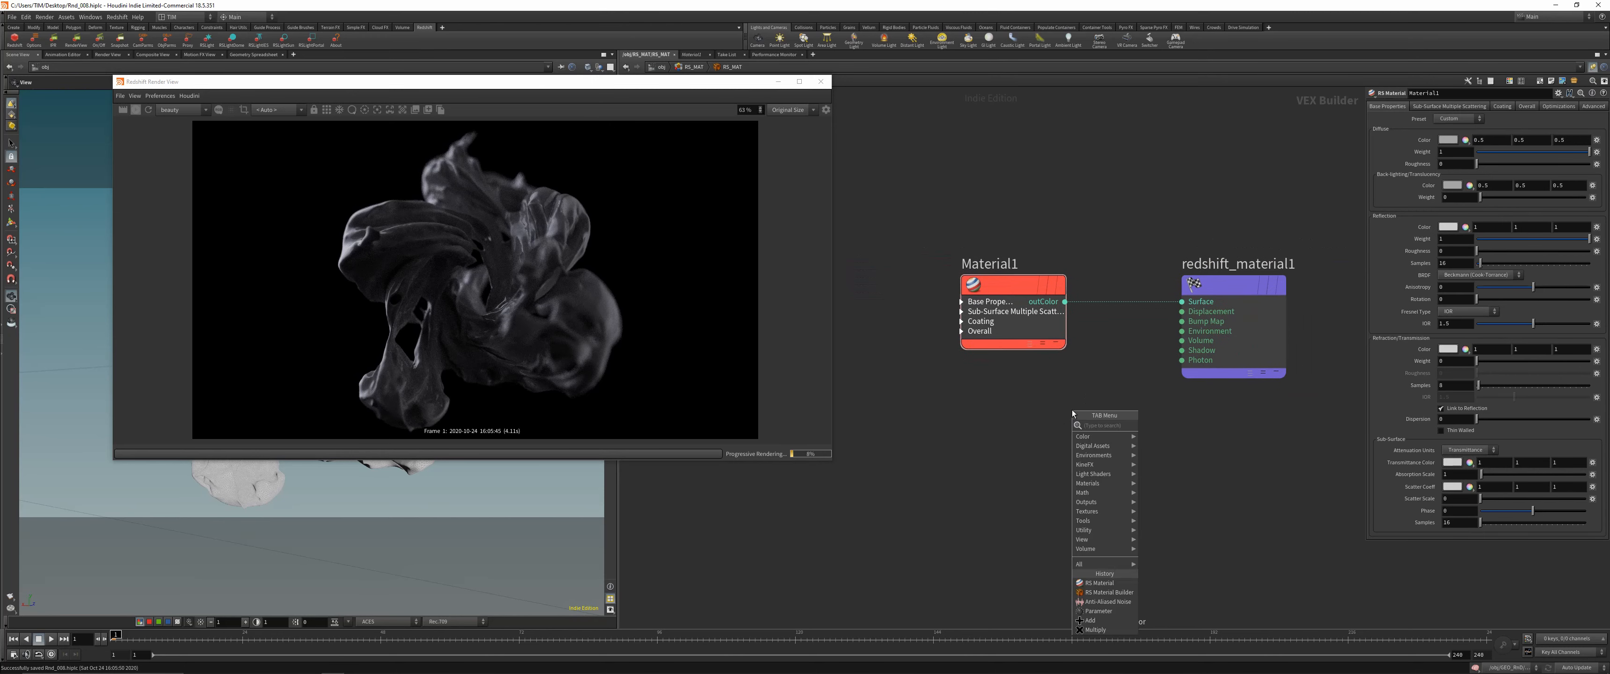
pyautogui.write('cur')
pyautogui.click(1165, 425)
pyautogui.moveTo(1129, 442); pyautogui.dragTo(1181, 301)
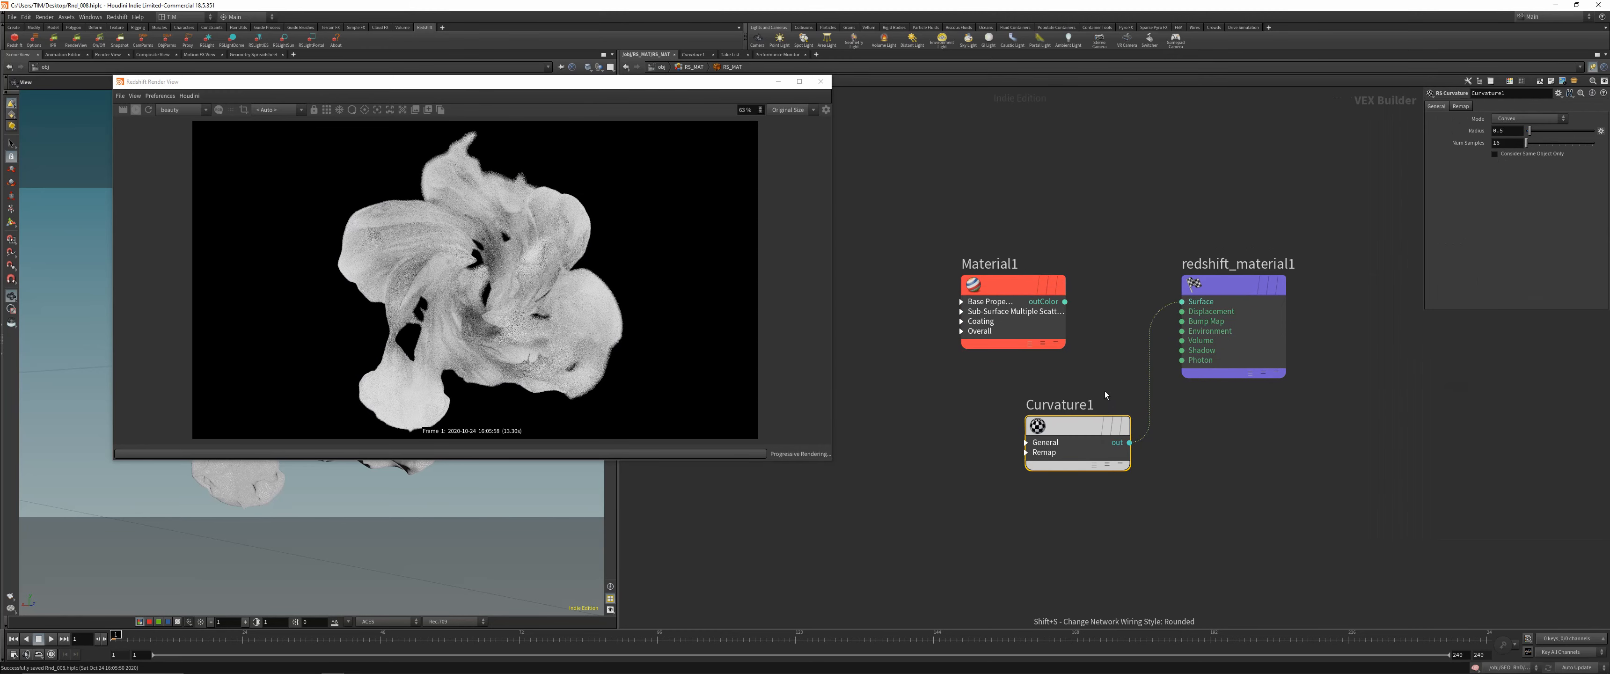
pyautogui.hotkey('shift', 's')
# Set the Curvature node's Radius to 0.1 and its Num Samples to 64
pyautogui.click(1507, 130)
pyautogui.write('0.1')
pyautogui.press('Return')
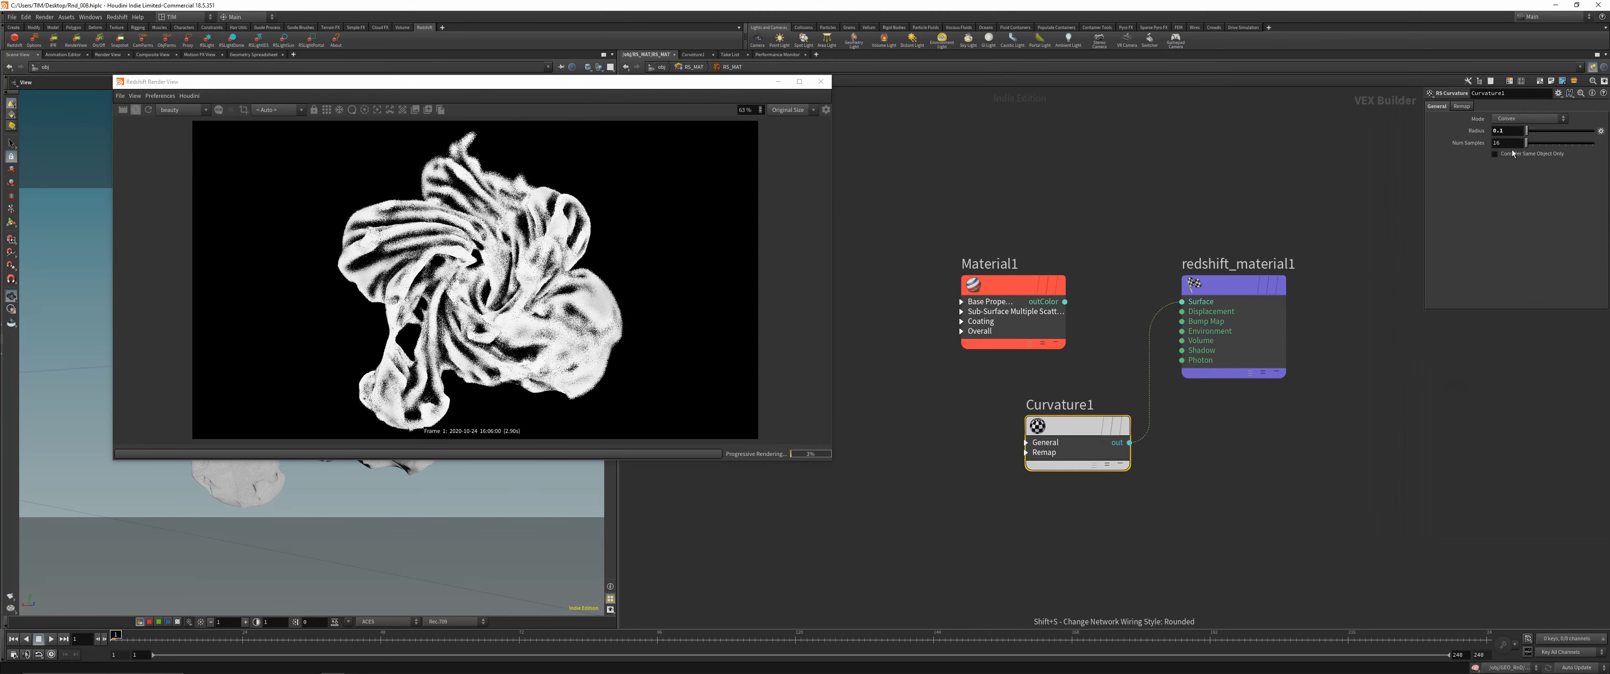
pyautogui.doubleClick(1513, 145)
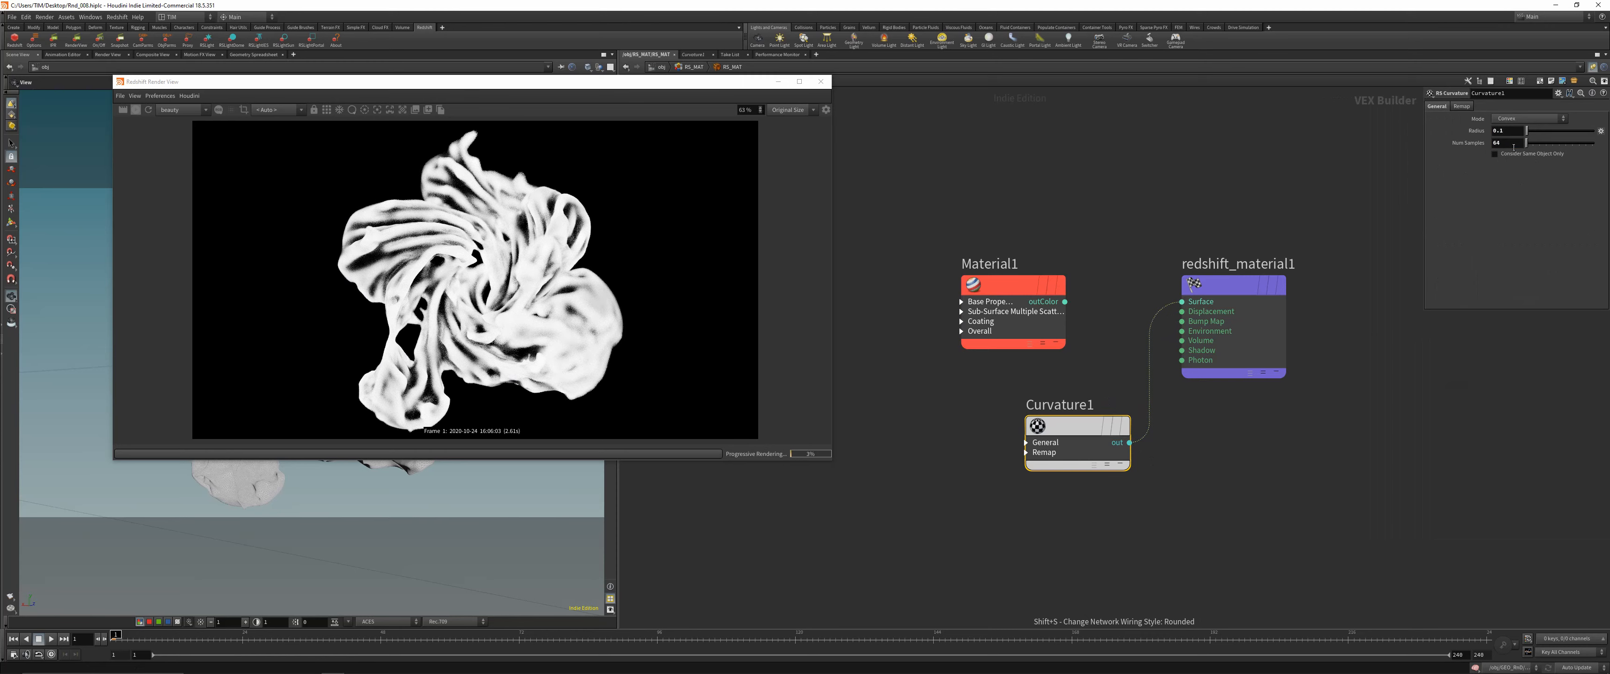
# Disconnect Curvature1 from redshift_material1 and add an RS Ramp node fed by Curvature1's output
pyautogui.moveTo(1068, 462); pyautogui.dragTo(896, 489)
pyautogui.press('y')
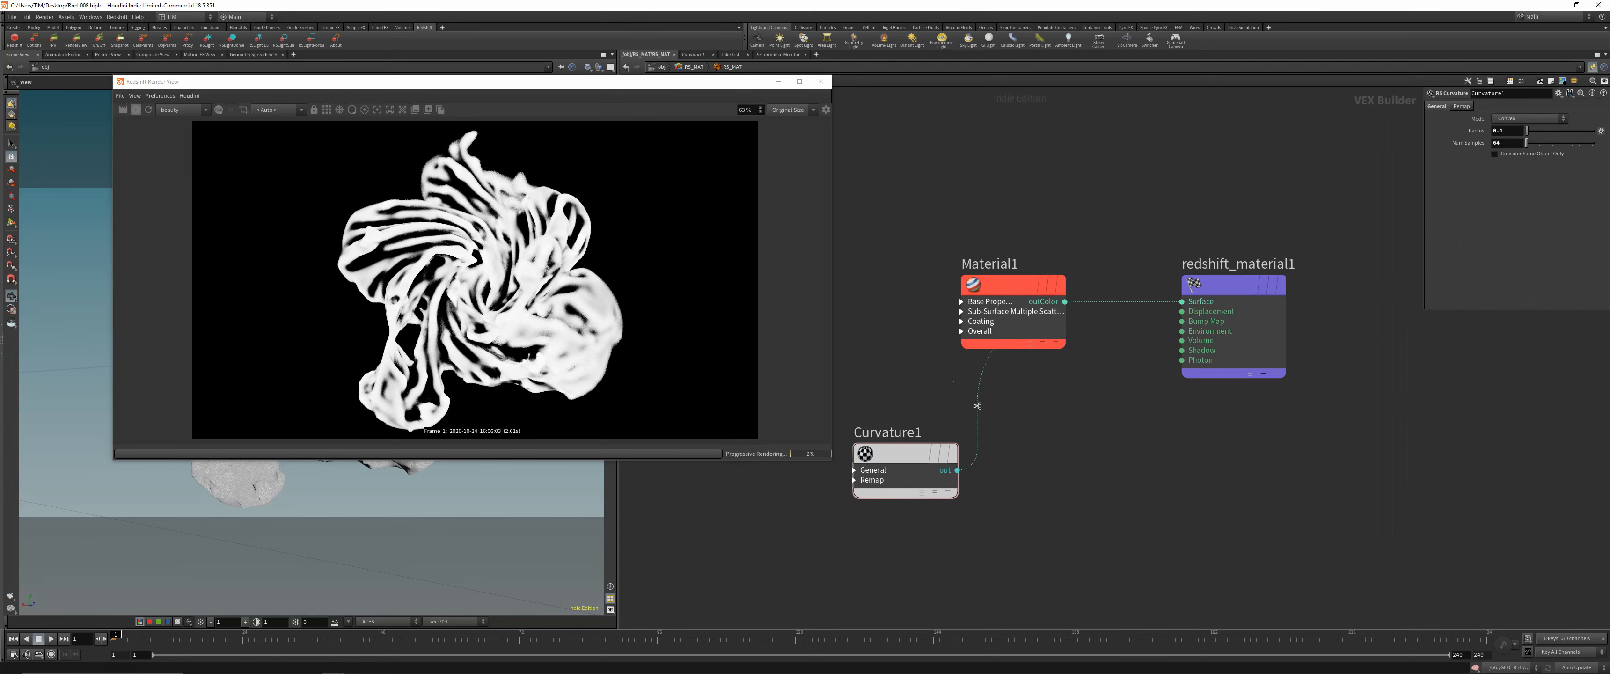
pyautogui.moveTo(963, 389); pyautogui.dragTo(1035, 450)
pyautogui.press('Tab')
pyautogui.write('ramp')
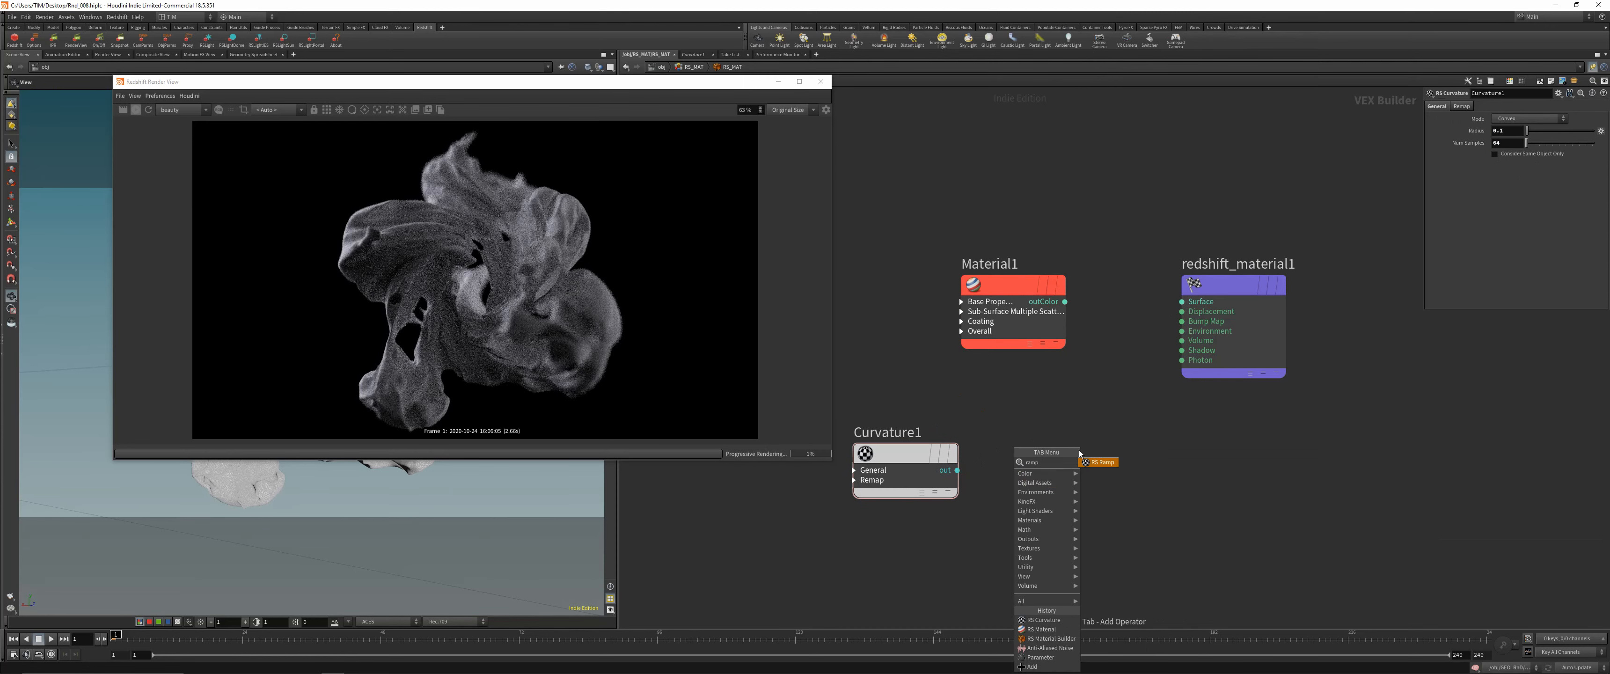
pyautogui.press('Return')
pyautogui.click(1073, 455)
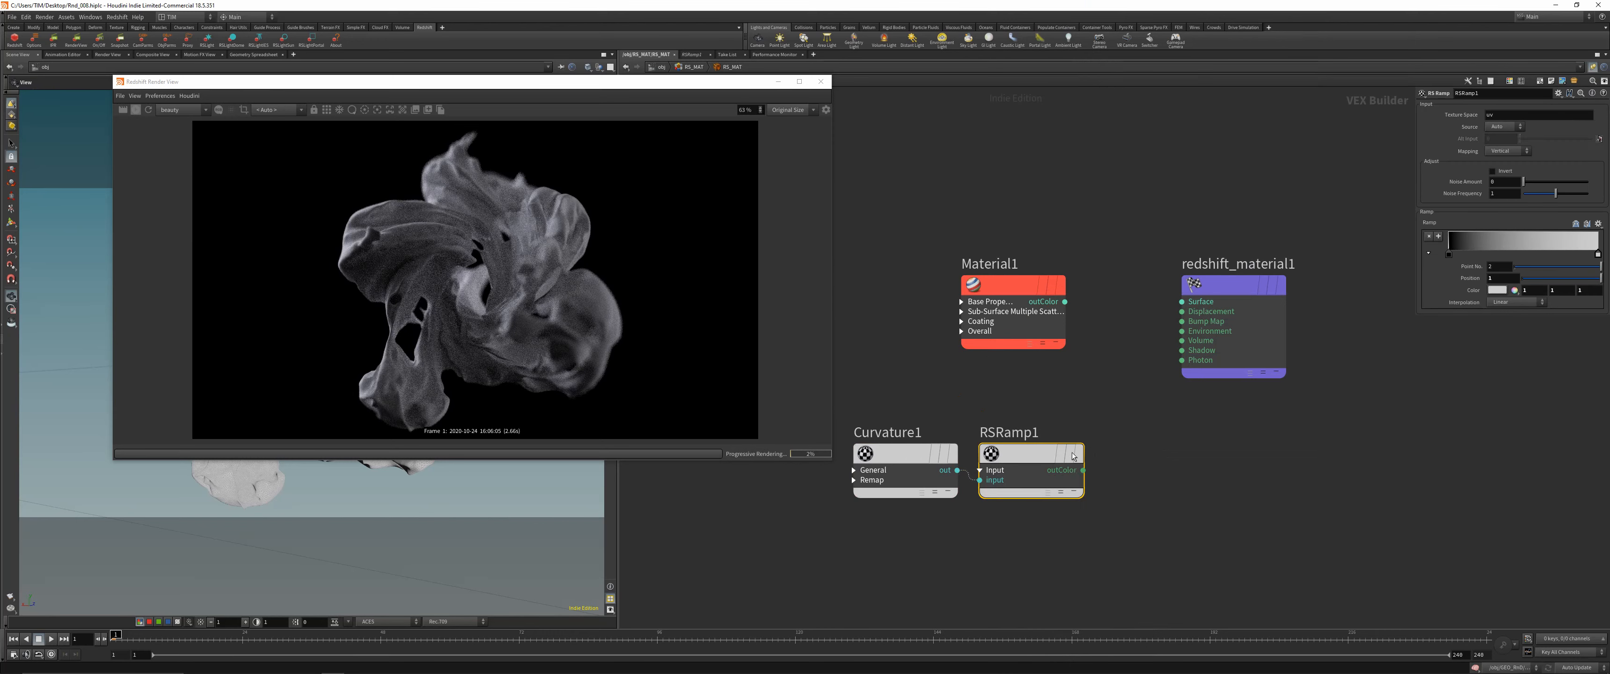
# Connect RSRamp1's outColor to Material1's Base Properties and Material1's outColor to the Surface input of redshift_material1
pyautogui.click(1083, 471)
pyautogui.click(960, 302)
pyautogui.click(981, 317)
pyautogui.click(1064, 301)
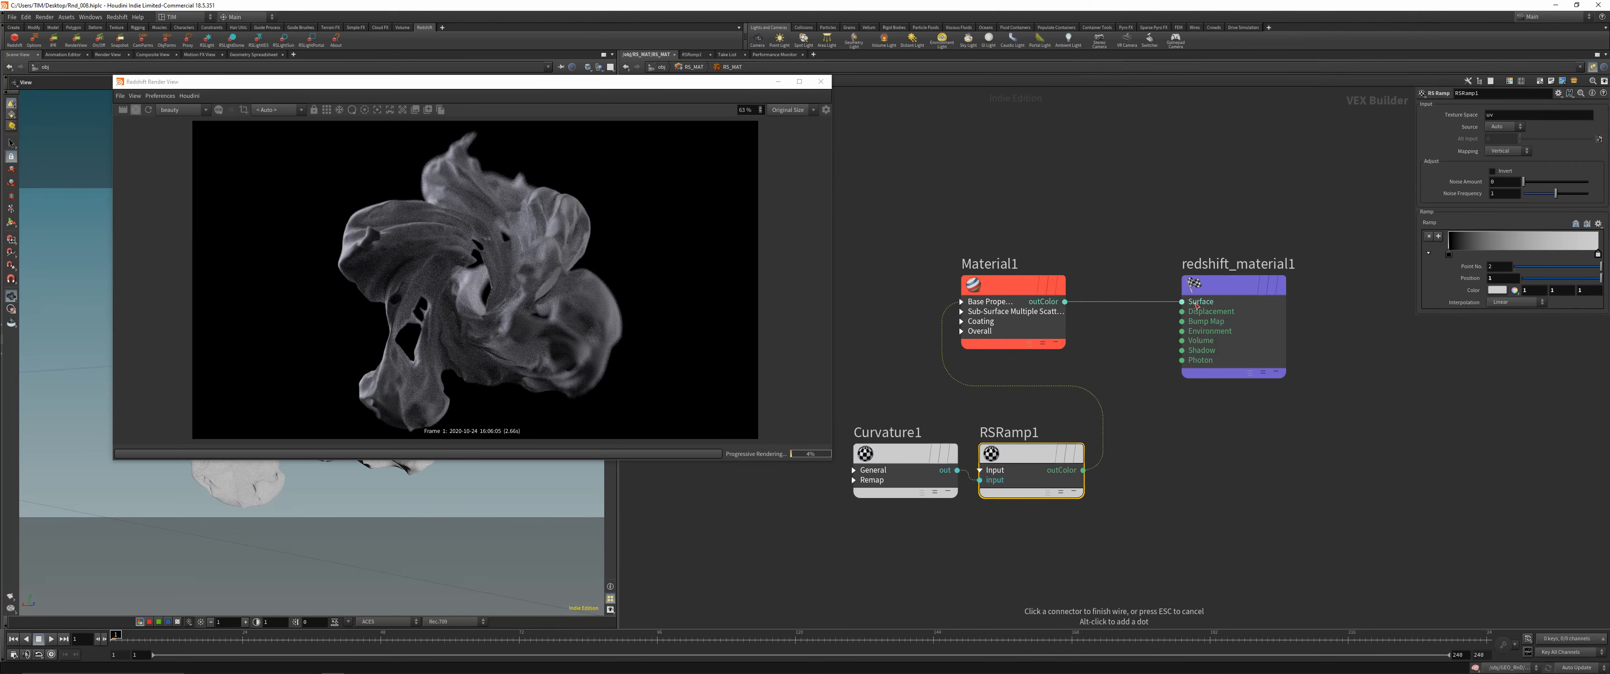
pyautogui.click(1195, 303)
pyautogui.click(1042, 538)
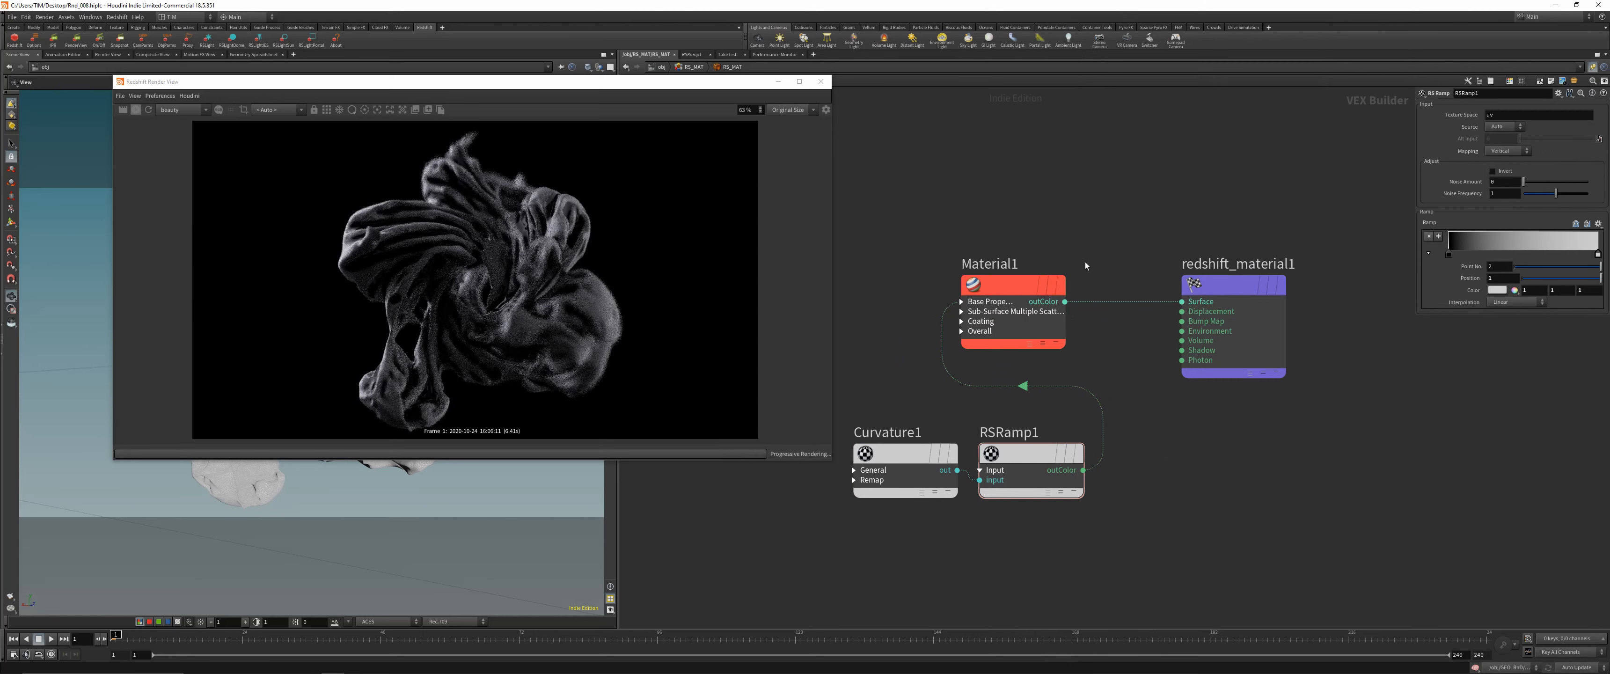
# Apply the Grayscale preset to RSRamp1 and remove its extra intermediate point
pyautogui.click(1031, 462)
pyautogui.click(1598, 223)
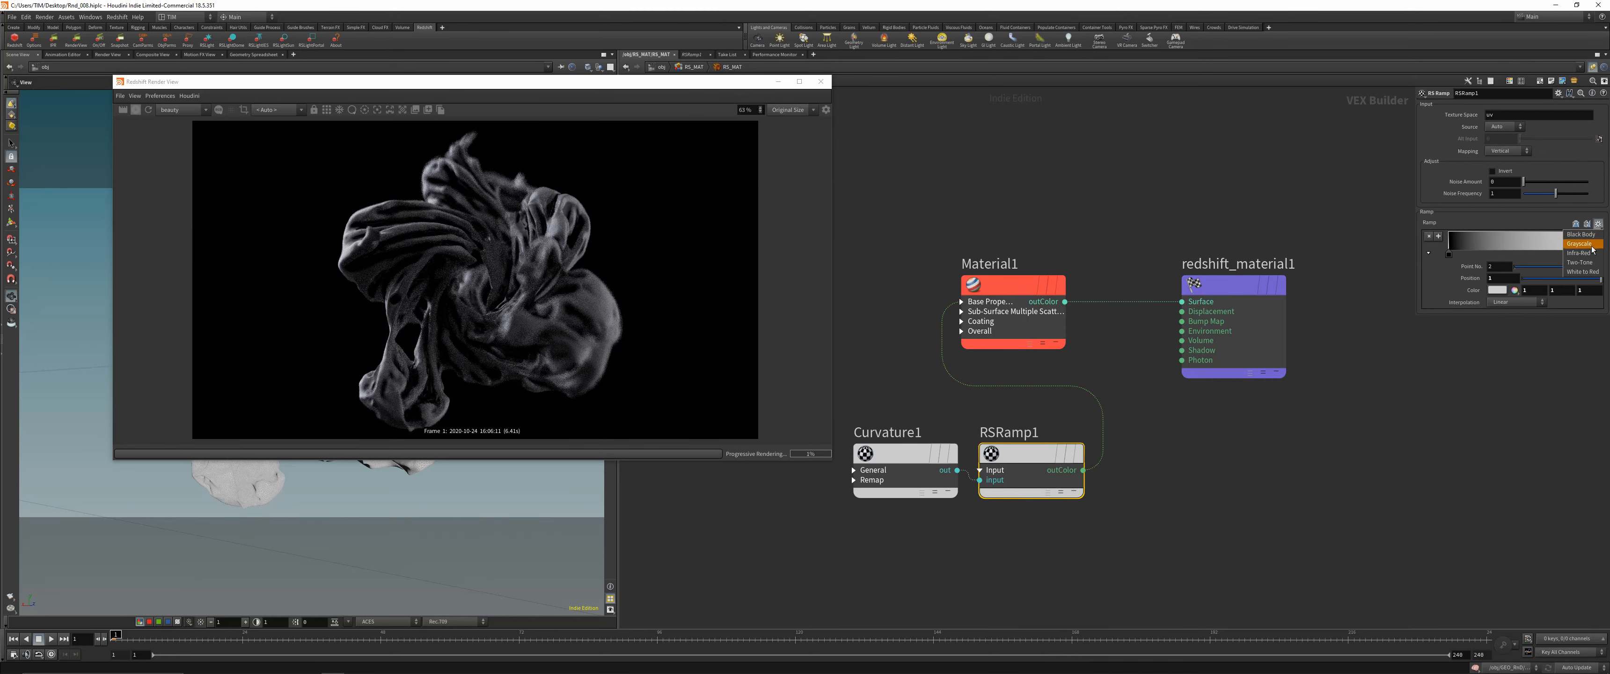
pyautogui.click(1591, 245)
pyautogui.click(1497, 289)
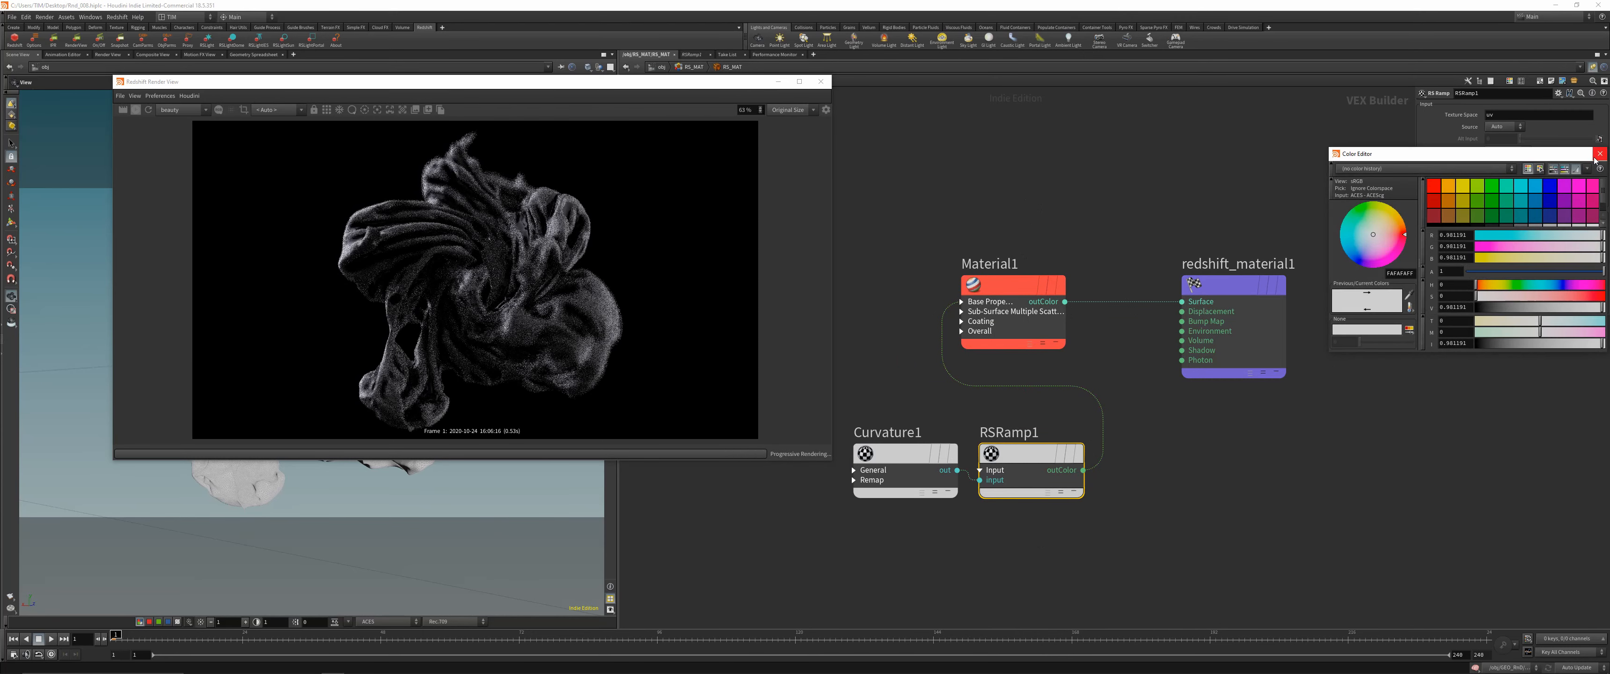
pyautogui.moveTo(1560, 155); pyautogui.dragTo(1213, 344)
pyautogui.moveTo(1595, 255); pyautogui.dragTo(1518, 256)
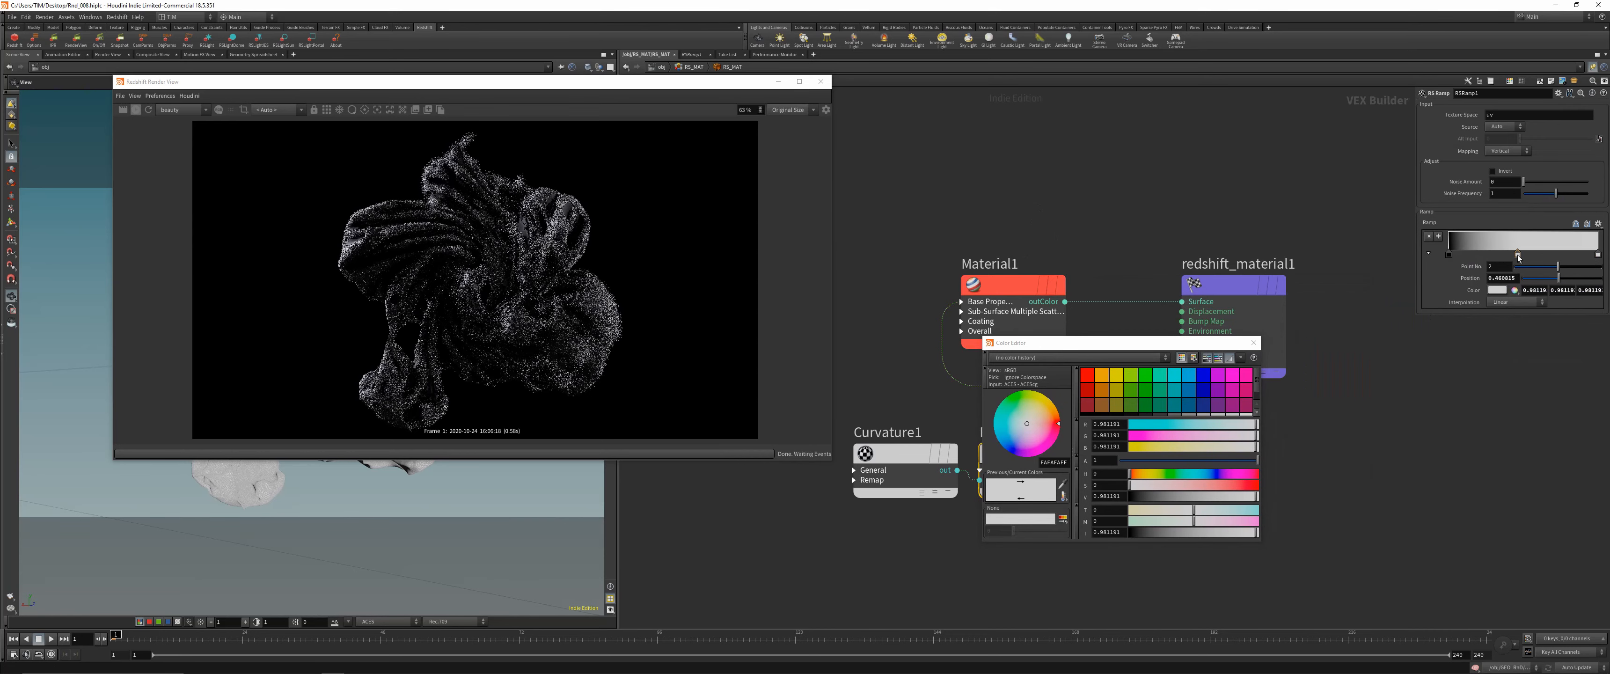
pyautogui.press('Delete')
# Color the first point of RSRamp1's gradient orange
pyautogui.click(1448, 254)
pyautogui.click(1107, 375)
pyautogui.click(1107, 375)
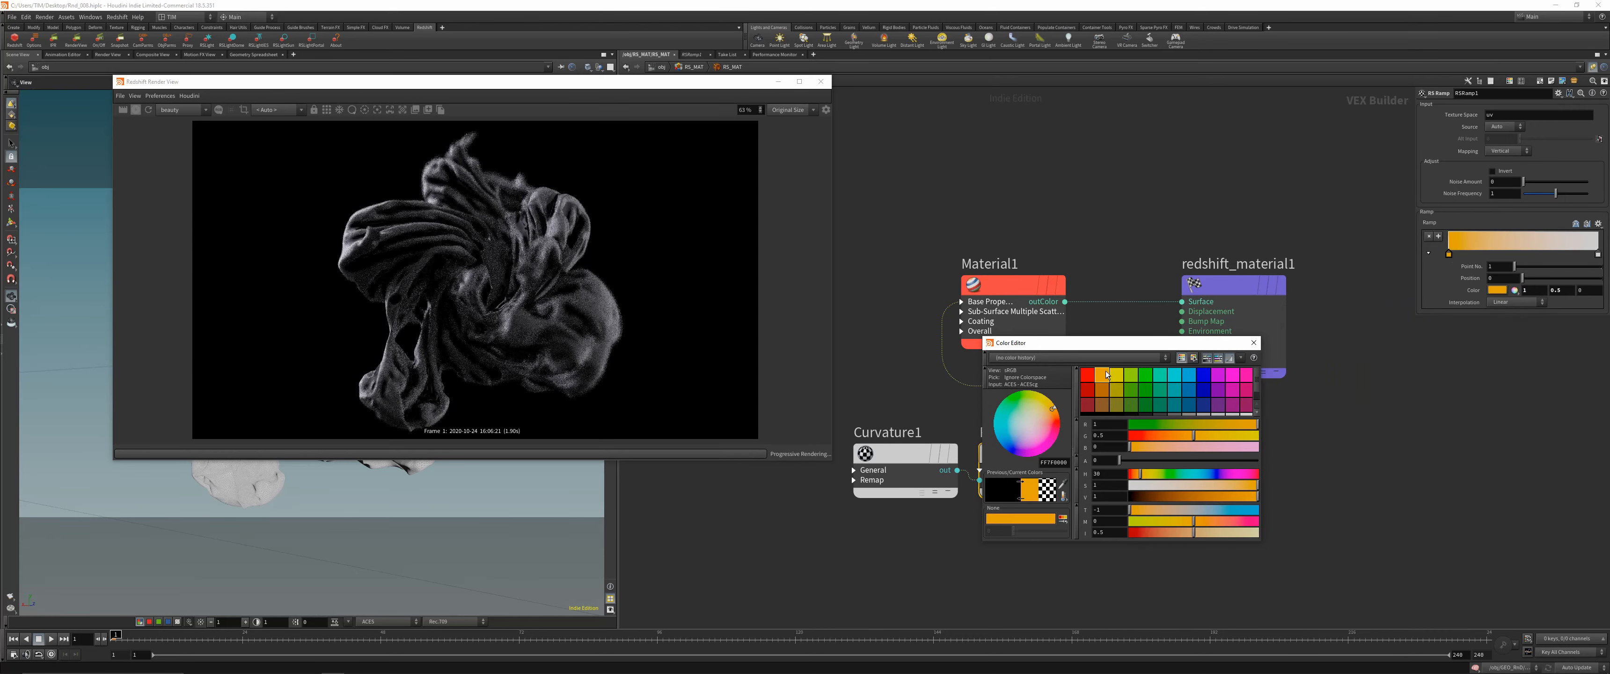
# Try blue and green on the ramp's end point, restore it to white and close the color editor
pyautogui.click(1597, 255)
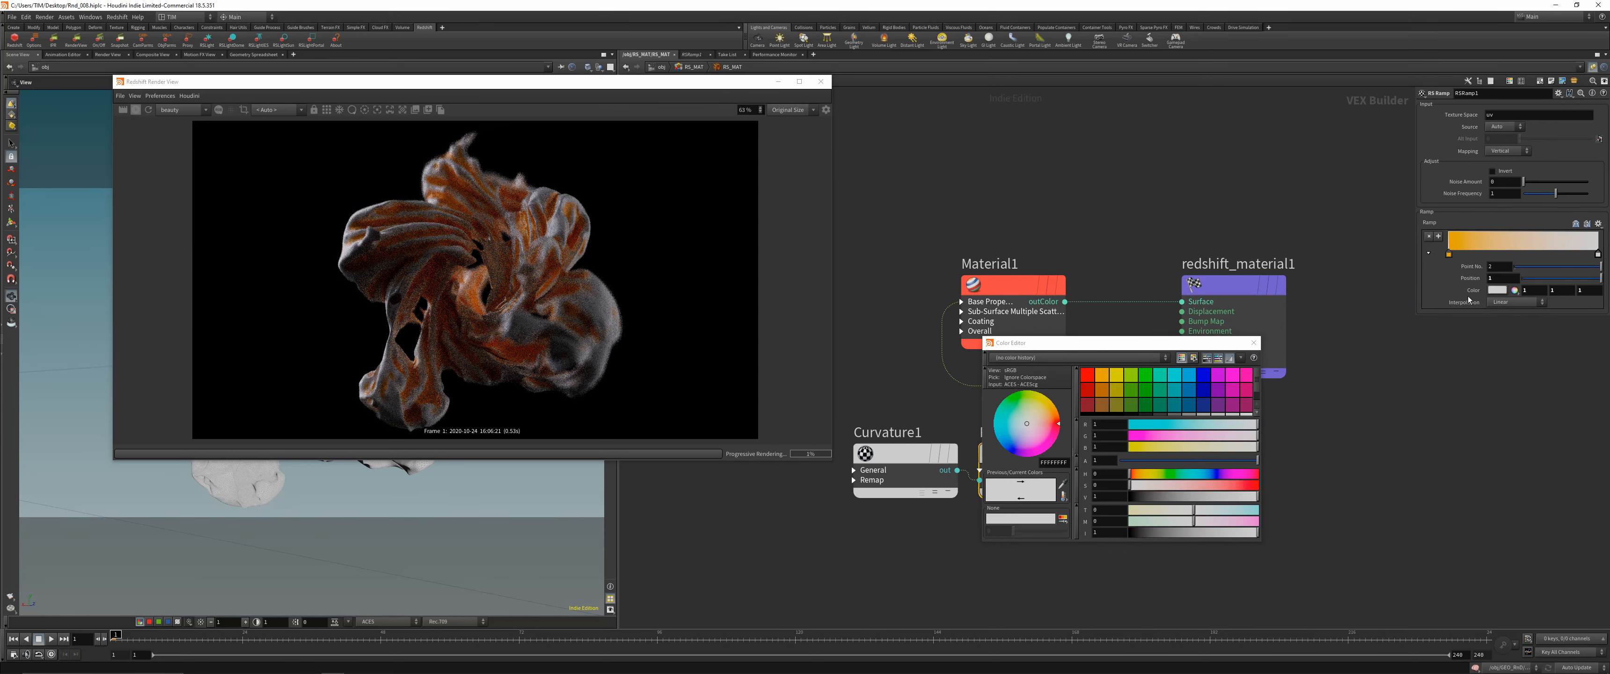
pyautogui.click(1188, 391)
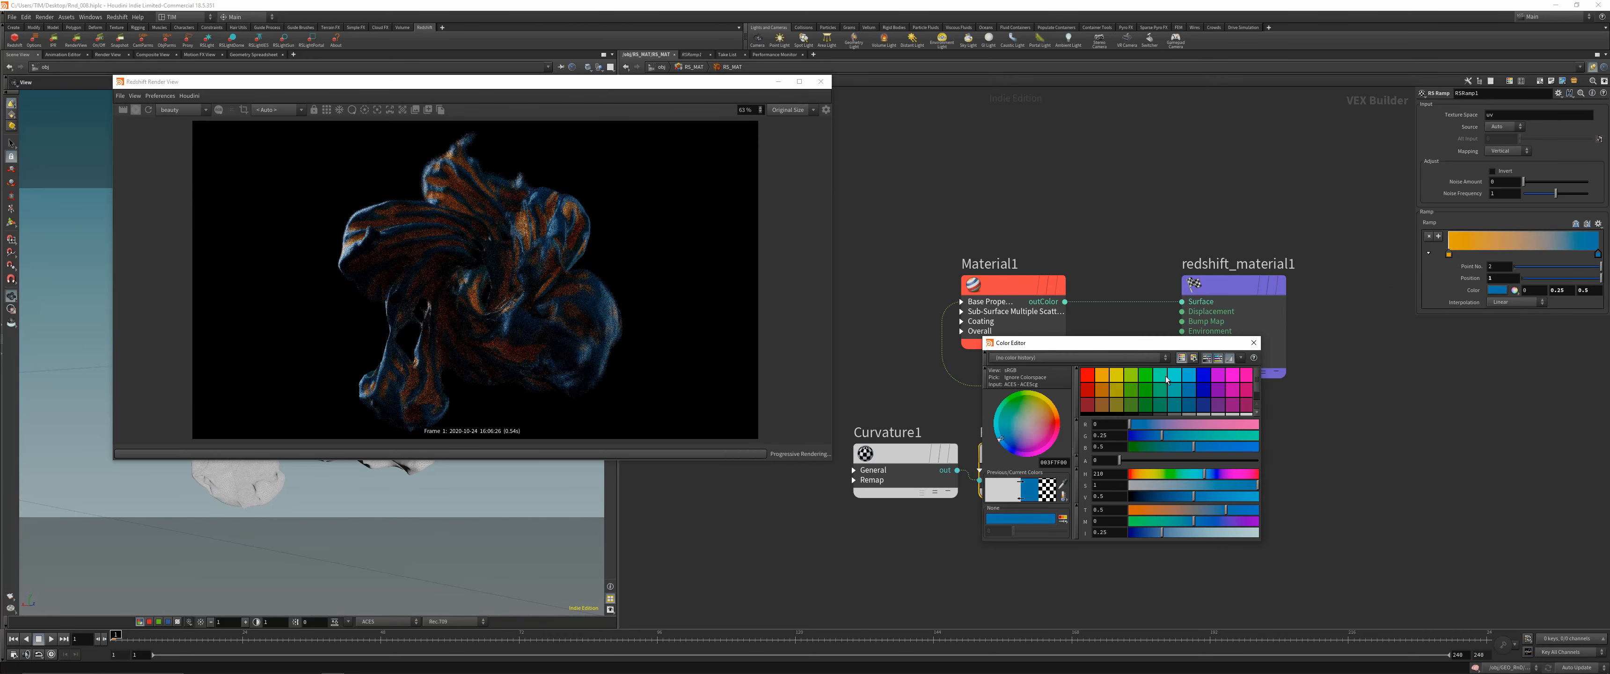
pyautogui.click(1125, 374)
pyautogui.moveTo(1124, 375); pyautogui.dragTo(1160, 378)
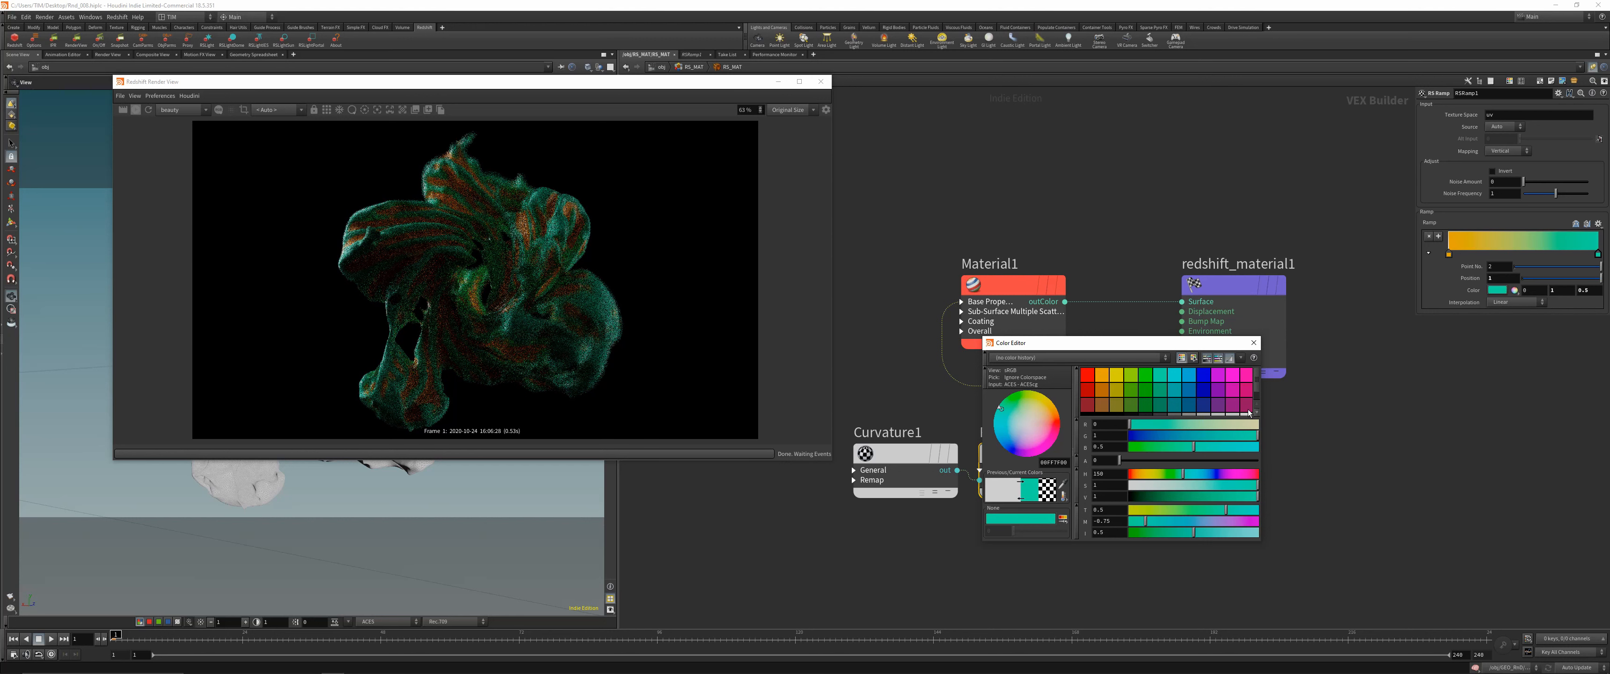
pyautogui.scroll(-1, 1206, 394)
pyautogui.click(1245, 408)
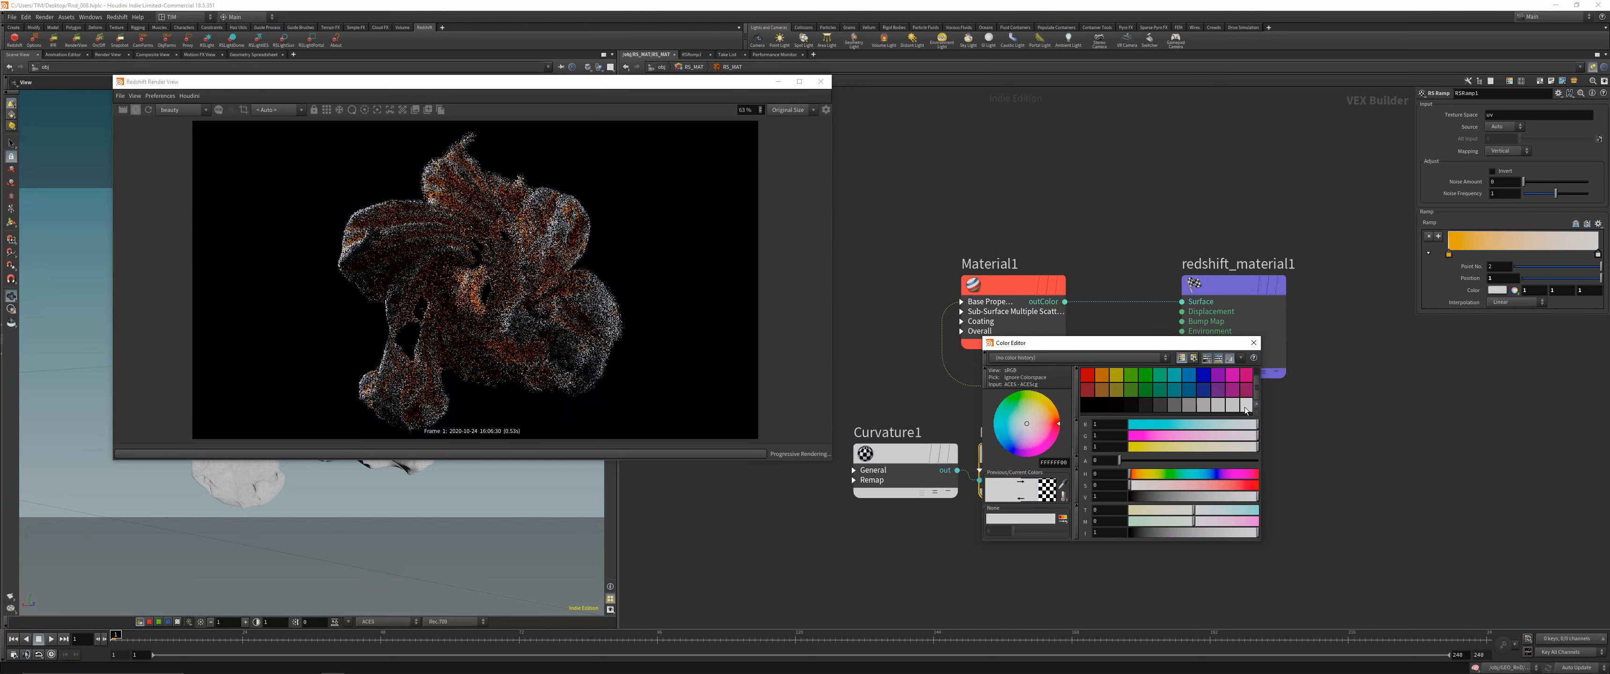
pyautogui.click(1253, 343)
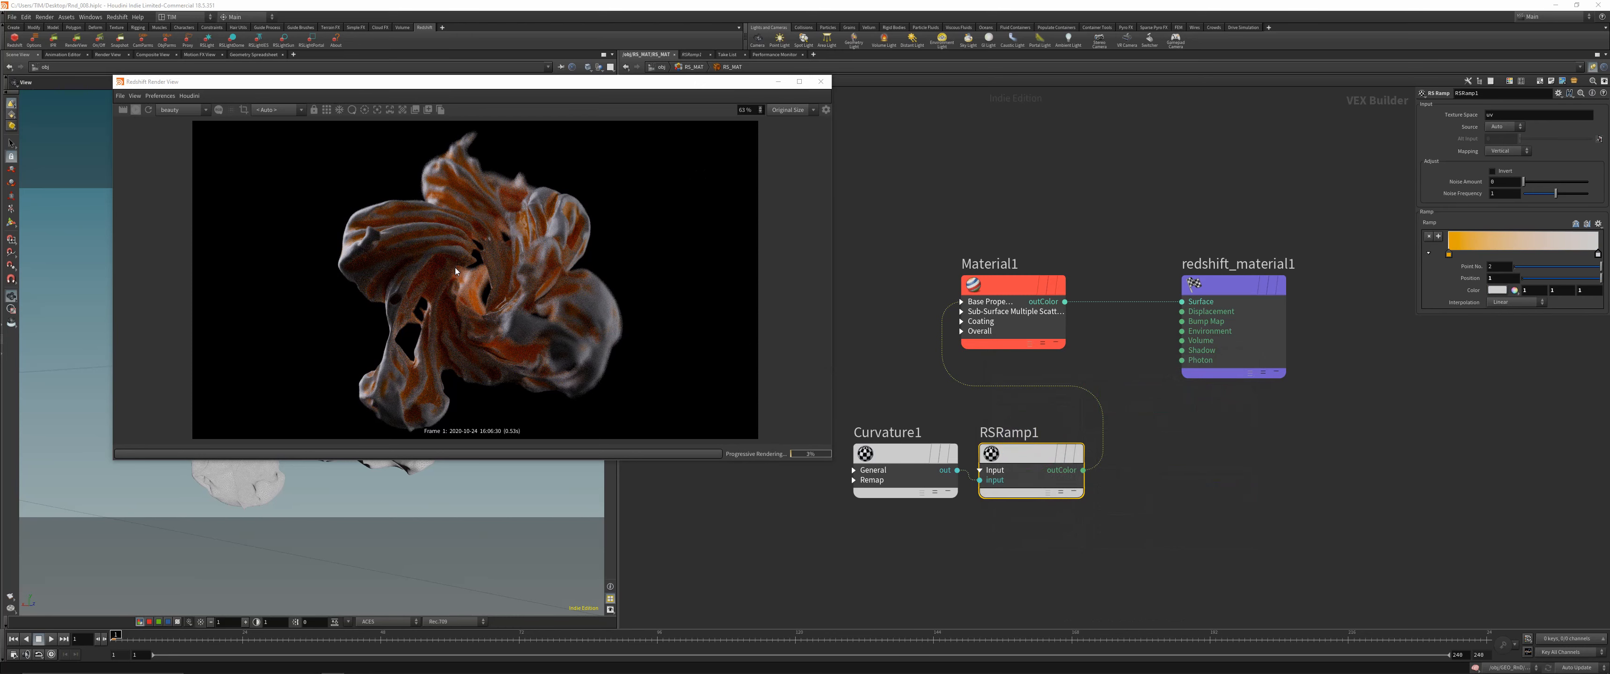
# Enlarge and reposition the Redshift Render View and zoom in on the rendered image
pyautogui.moveTo(831, 461); pyautogui.dragTo(896, 523)
pyautogui.scroll(2, 573, 195)
pyautogui.moveTo(570, 81); pyautogui.dragTo(470, 67)
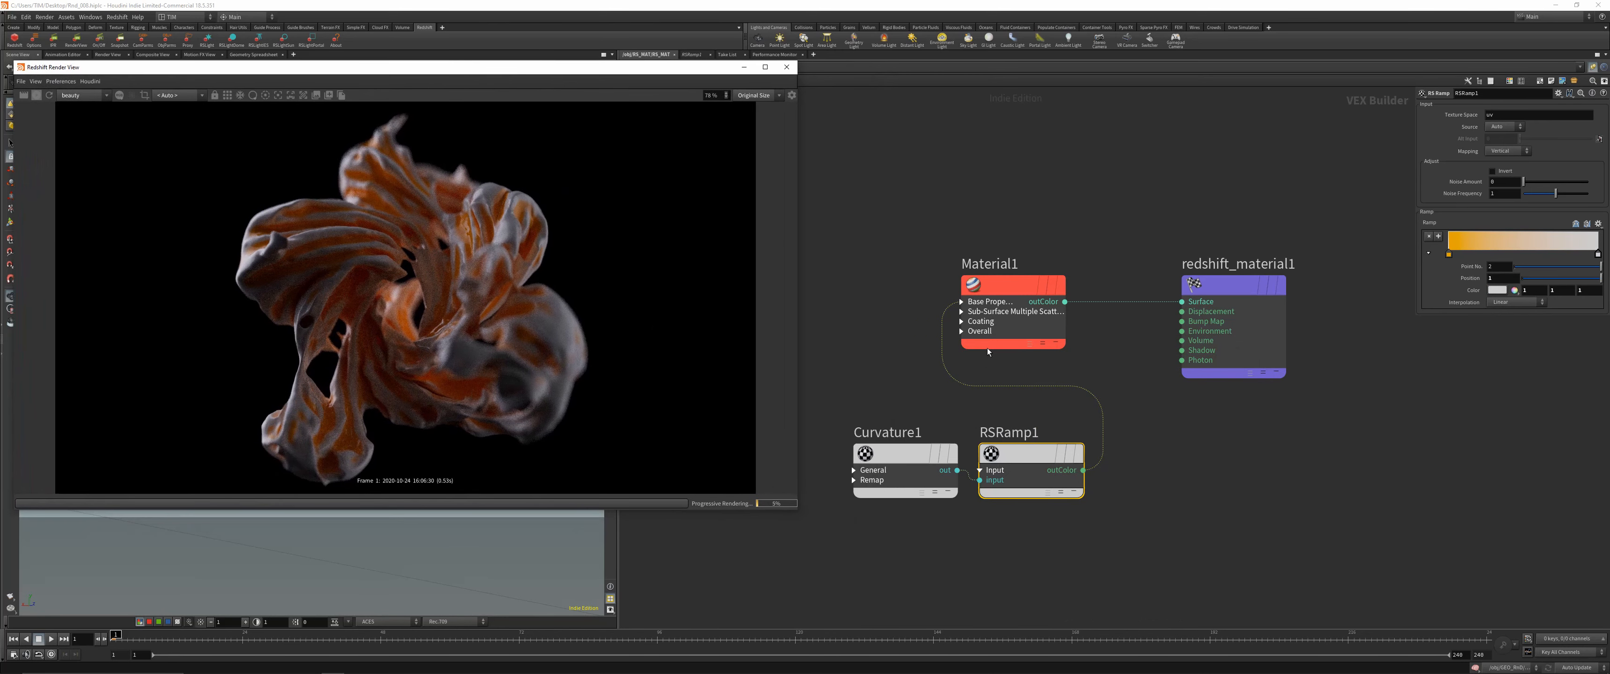
# Add an RS Material Blender node to the material network
pyautogui.scroll(-2, 1139, 500)
pyautogui.press('Tab')
pyautogui.scroll(3, 1139, 501)
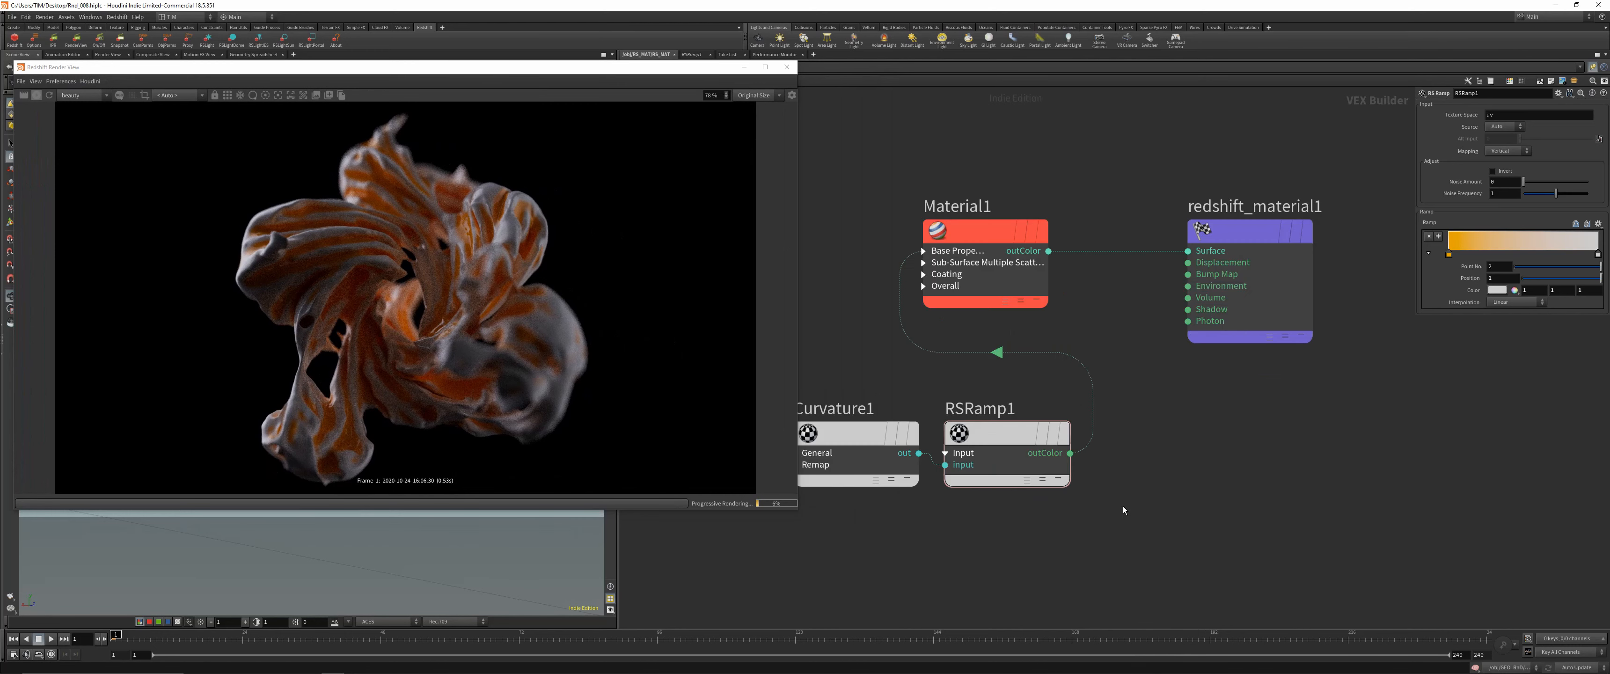
pyautogui.write('b')
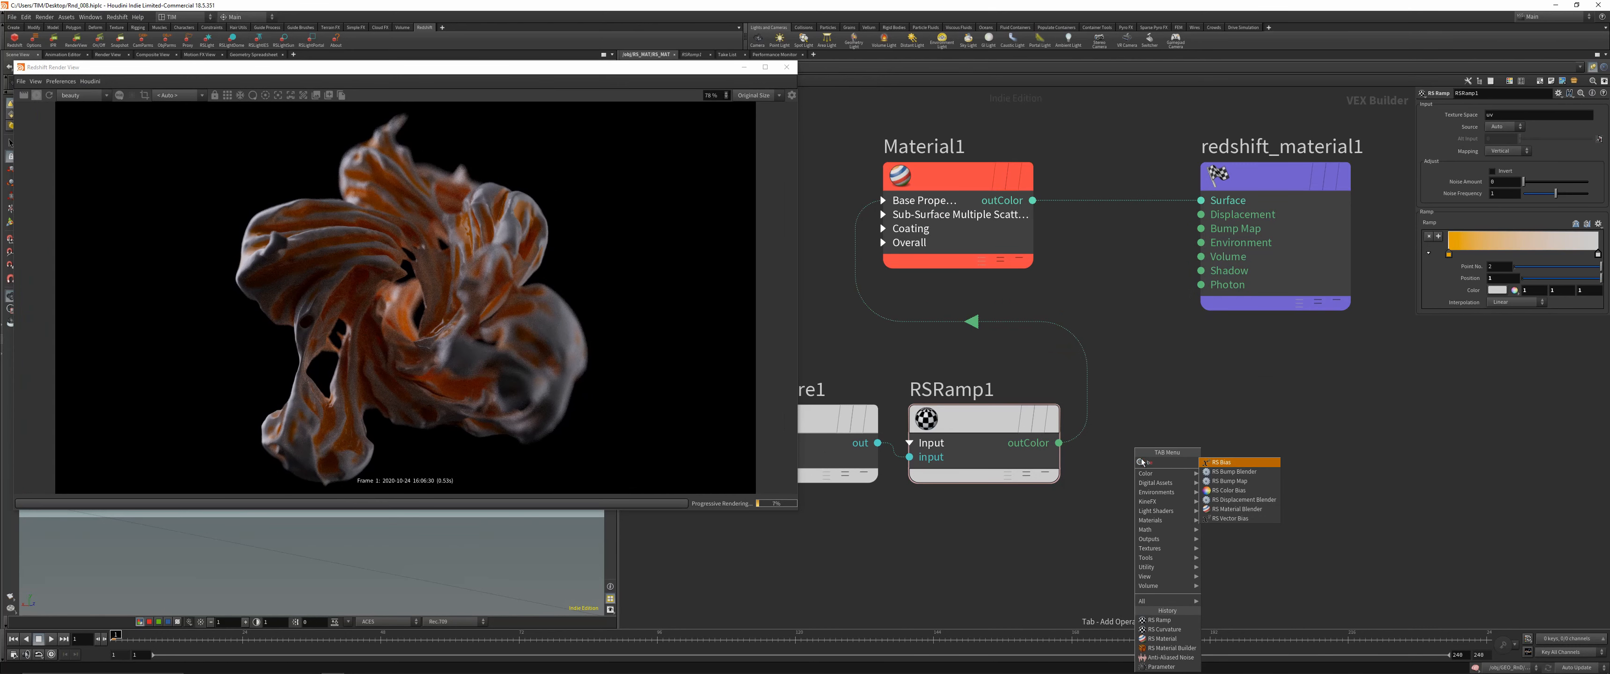
pyautogui.click(1237, 509)
pyautogui.click(1197, 458)
pyautogui.scroll(-2, 1097, 453)
pyautogui.moveTo(1098, 453); pyautogui.dragTo(1183, 439, button='middle')
# Reposition the Curvature1 and RSRamp1 nodes and cut the wire from RSRamp1 to Material1
pyautogui.moveTo(1179, 482); pyautogui.dragTo(974, 470)
pyautogui.press('y')
pyautogui.moveTo(1157, 446); pyautogui.dragTo(1019, 400)
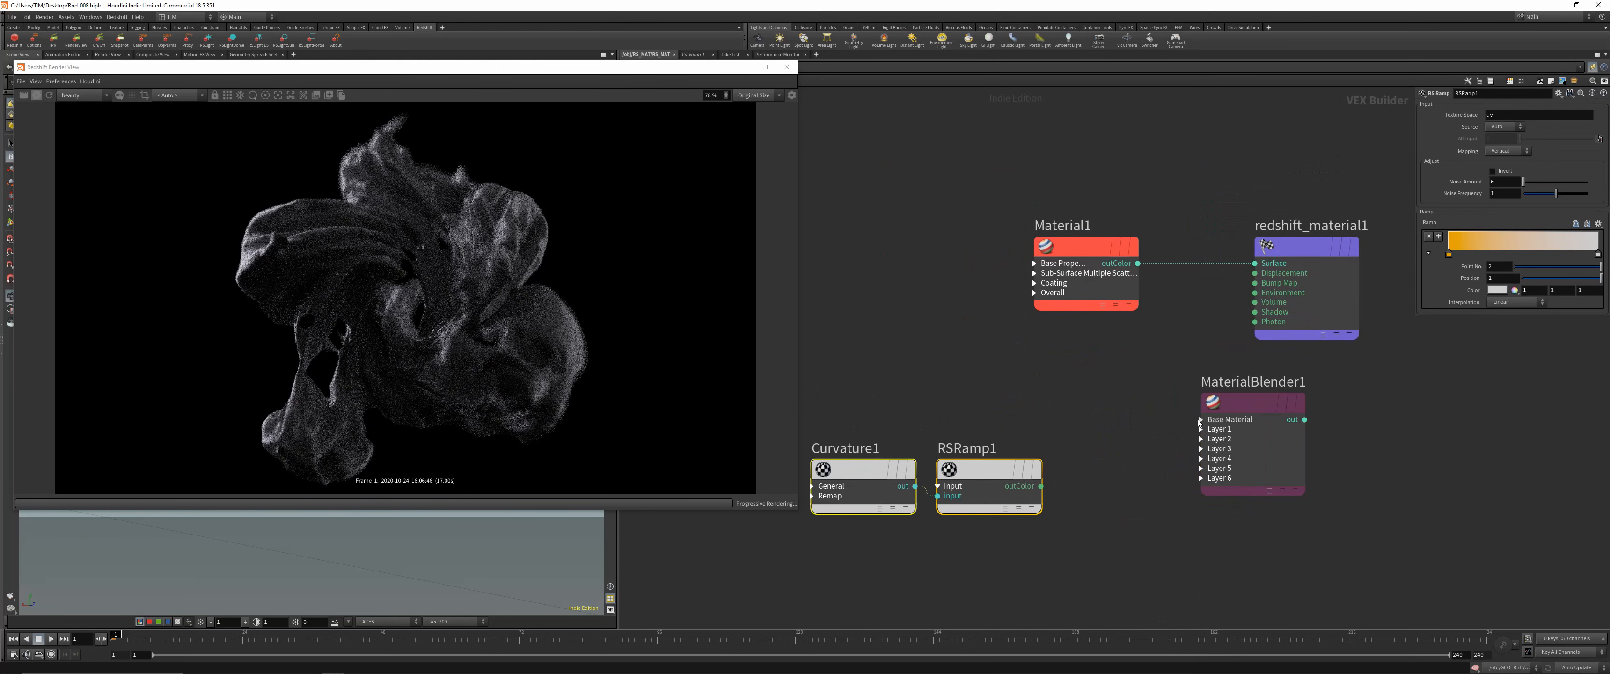
# Expand MaterialBlender1's Base Material and Layer 1 inputs and connect Curvature1's out to blendColor1
pyautogui.click(1200, 419)
pyautogui.click(1200, 443)
pyautogui.click(1057, 480)
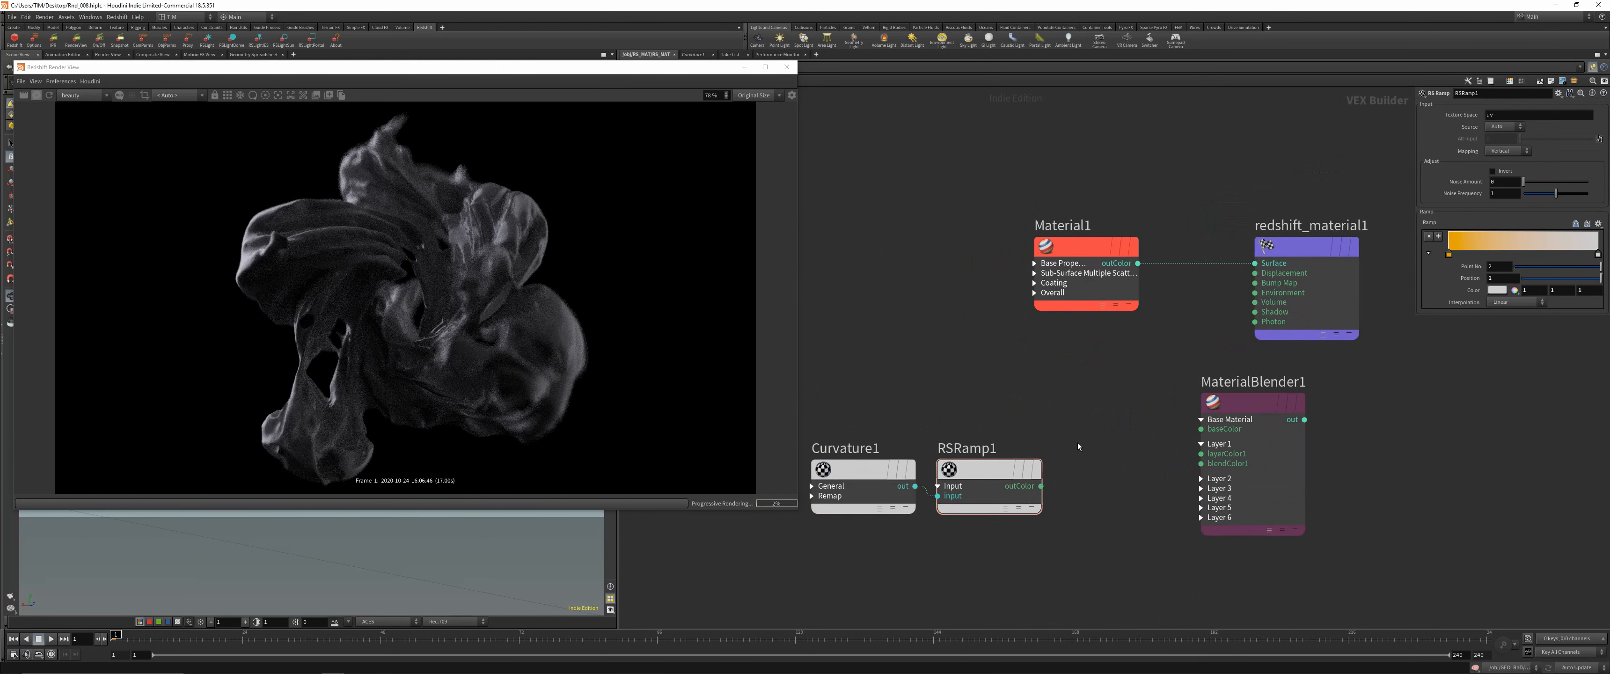
pyautogui.moveTo(988, 469); pyautogui.dragTo(985, 596)
pyautogui.click(915, 486)
pyautogui.click(1197, 463)
# Duplicate Material1, and wire the original into MaterialBlender1's baseColor and the blender's out into redshift_material1's Surface
pyautogui.moveTo(1208, 406); pyautogui.dragTo(999, 384)
pyautogui.keyDown('alt'); pyautogui.moveTo(1103, 250); pyautogui.dragTo(814, 194); pyautogui.keyUp('alt')
pyautogui.click(1094, 398)
pyautogui.click(1255, 263)
pyautogui.click(1137, 263)
pyautogui.click(990, 396)
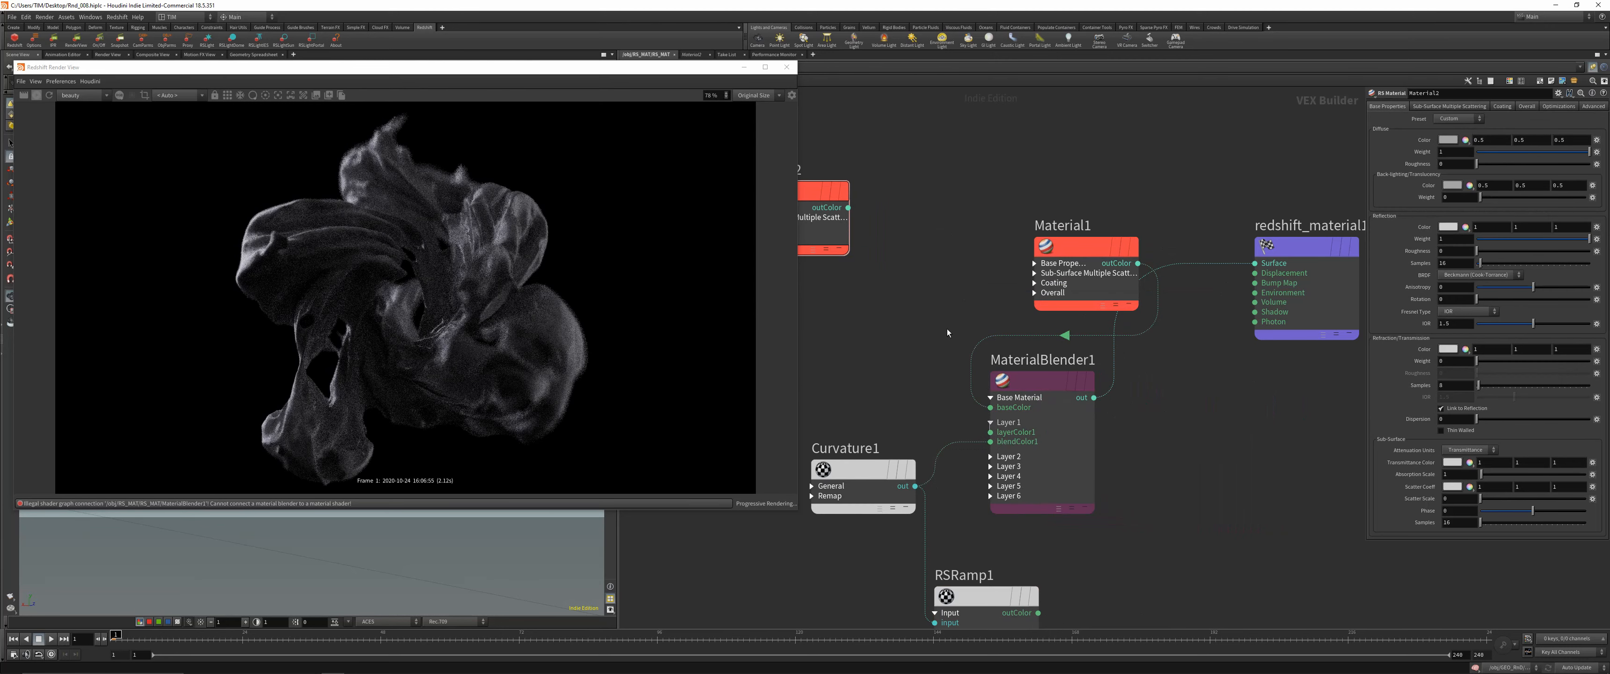
# Connect Material2's outColor to the blender's layerColor1 and apply the Copper preset to Material2
pyautogui.click(848, 207)
pyautogui.click(990, 432)
pyautogui.moveTo(984, 289); pyautogui.dragTo(1087, 278, button='middle')
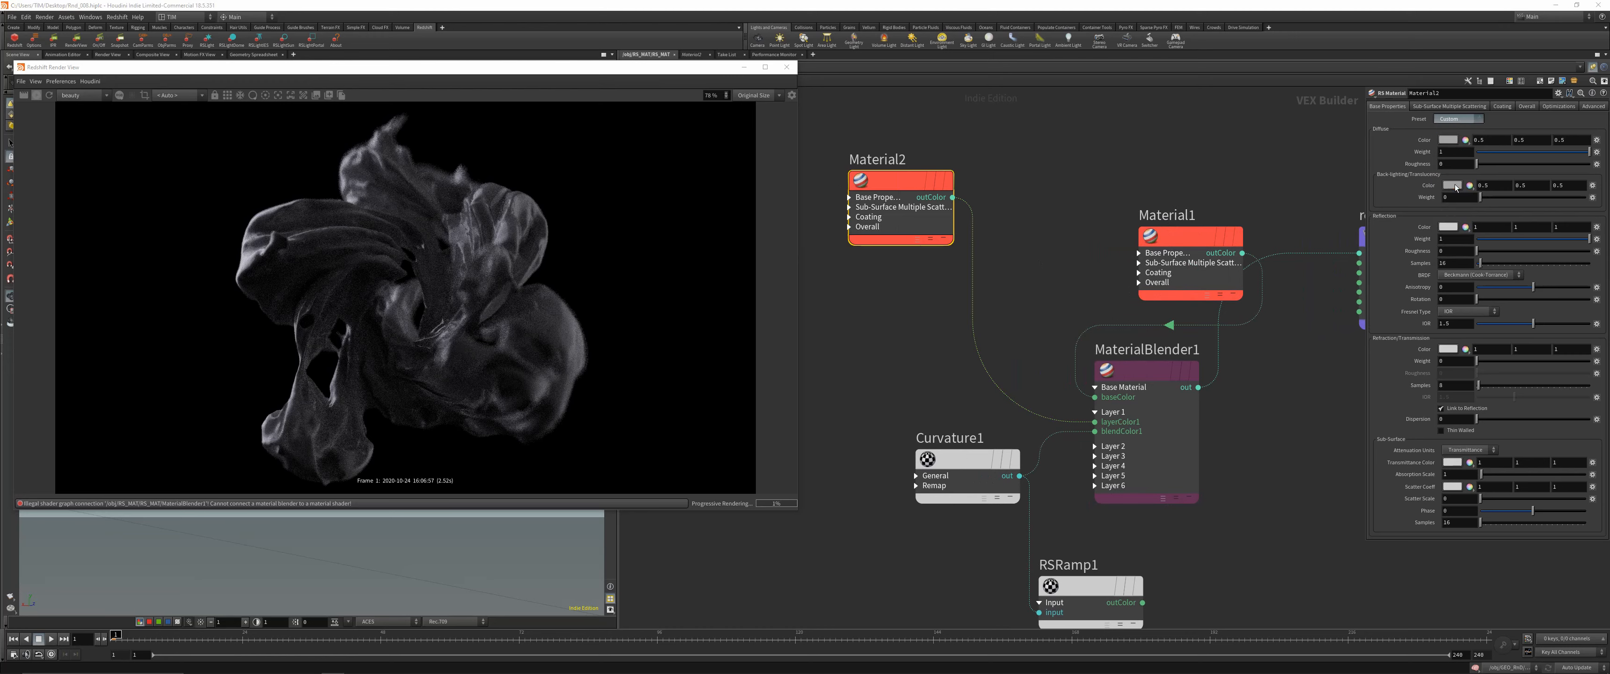
pyautogui.click(1454, 185)
pyautogui.moveTo(1083, 180); pyautogui.dragTo(972, 192, button='middle')
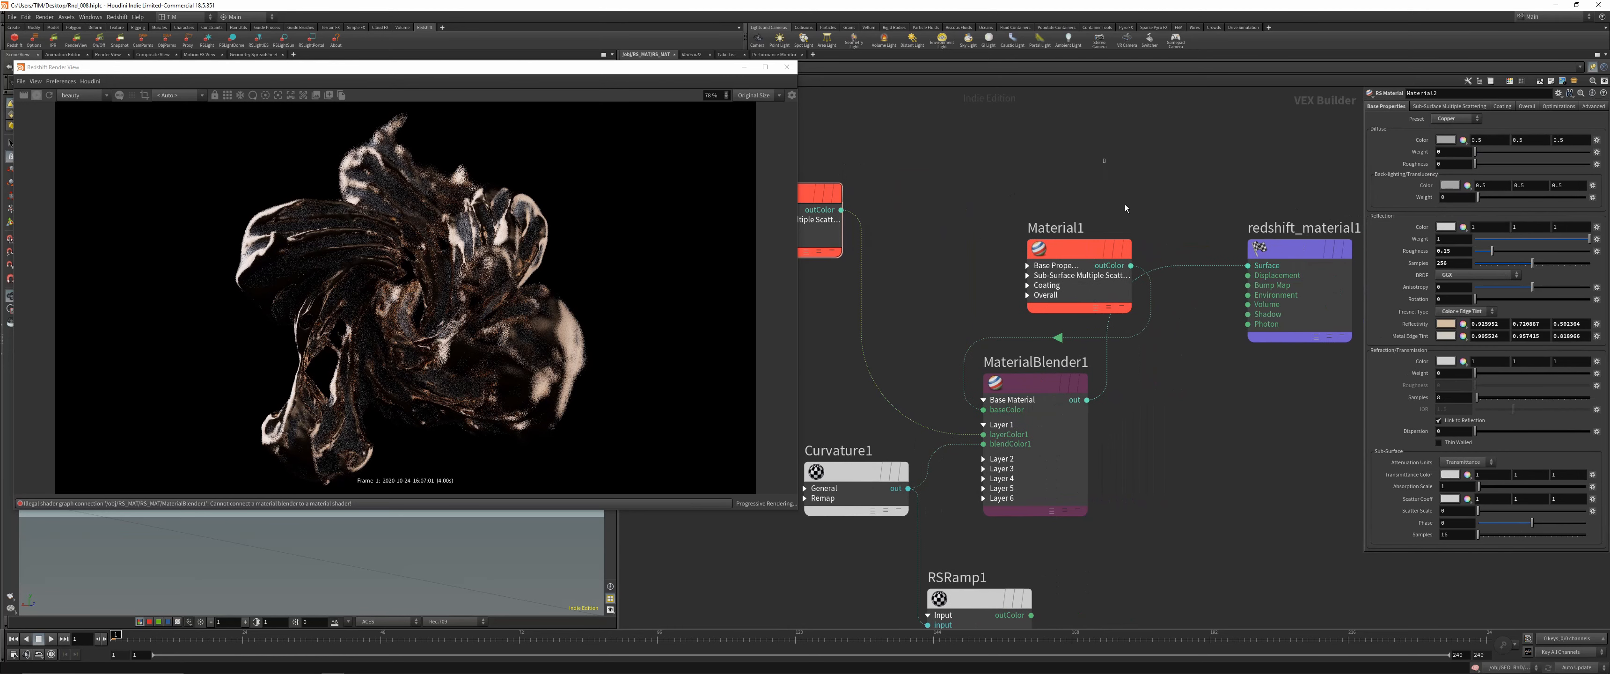
# Try the Glass preset on Material1 as the blender's base material
pyautogui.click(1105, 249)
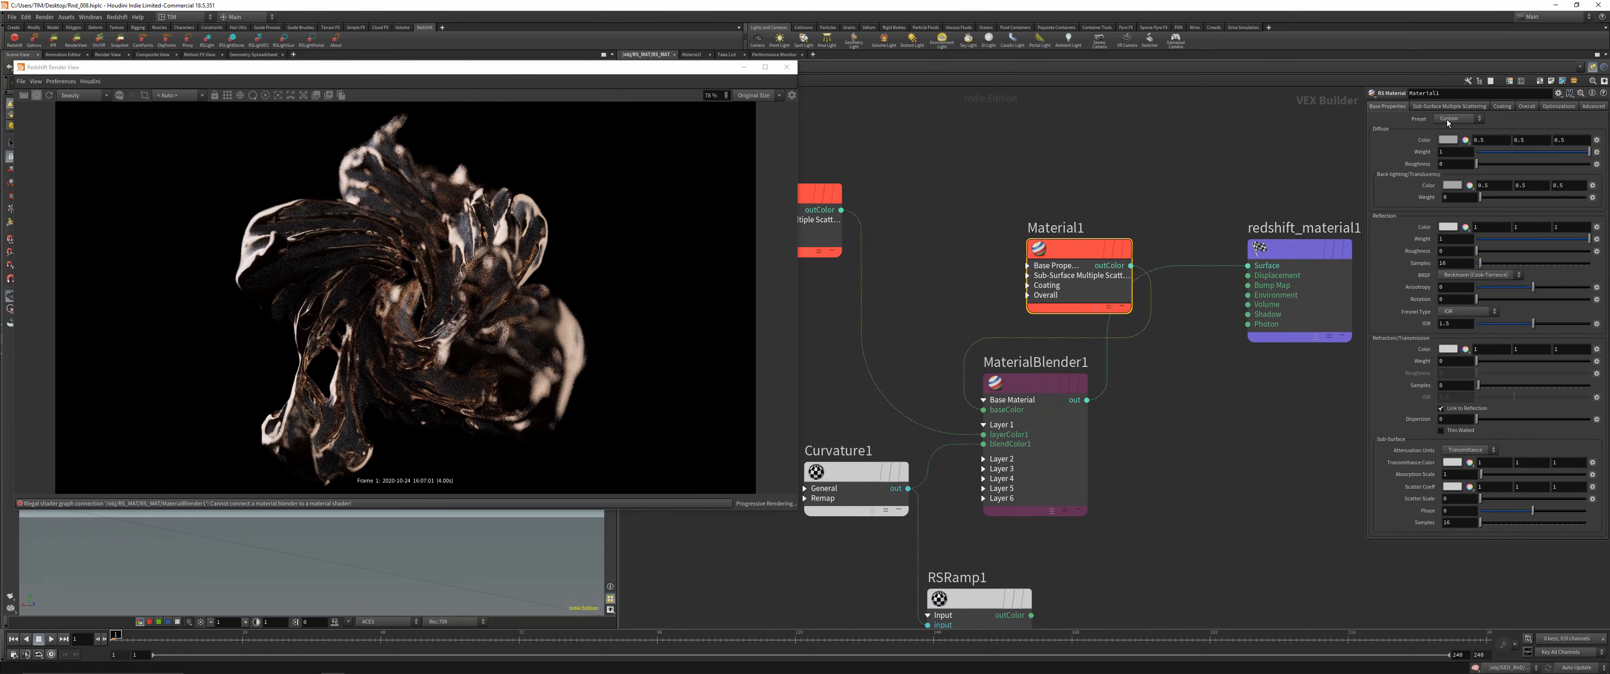
pyautogui.click(1448, 123)
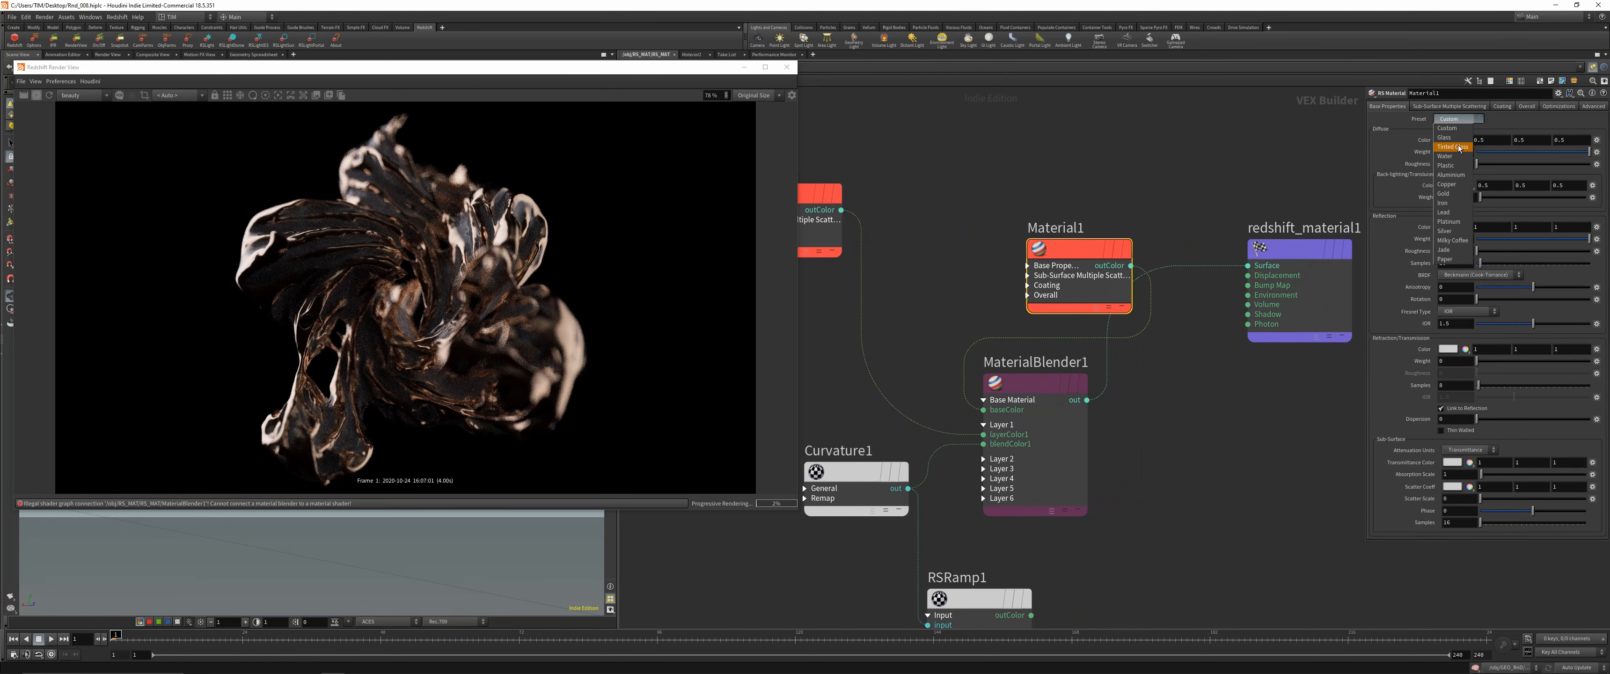
pyautogui.click(1454, 138)
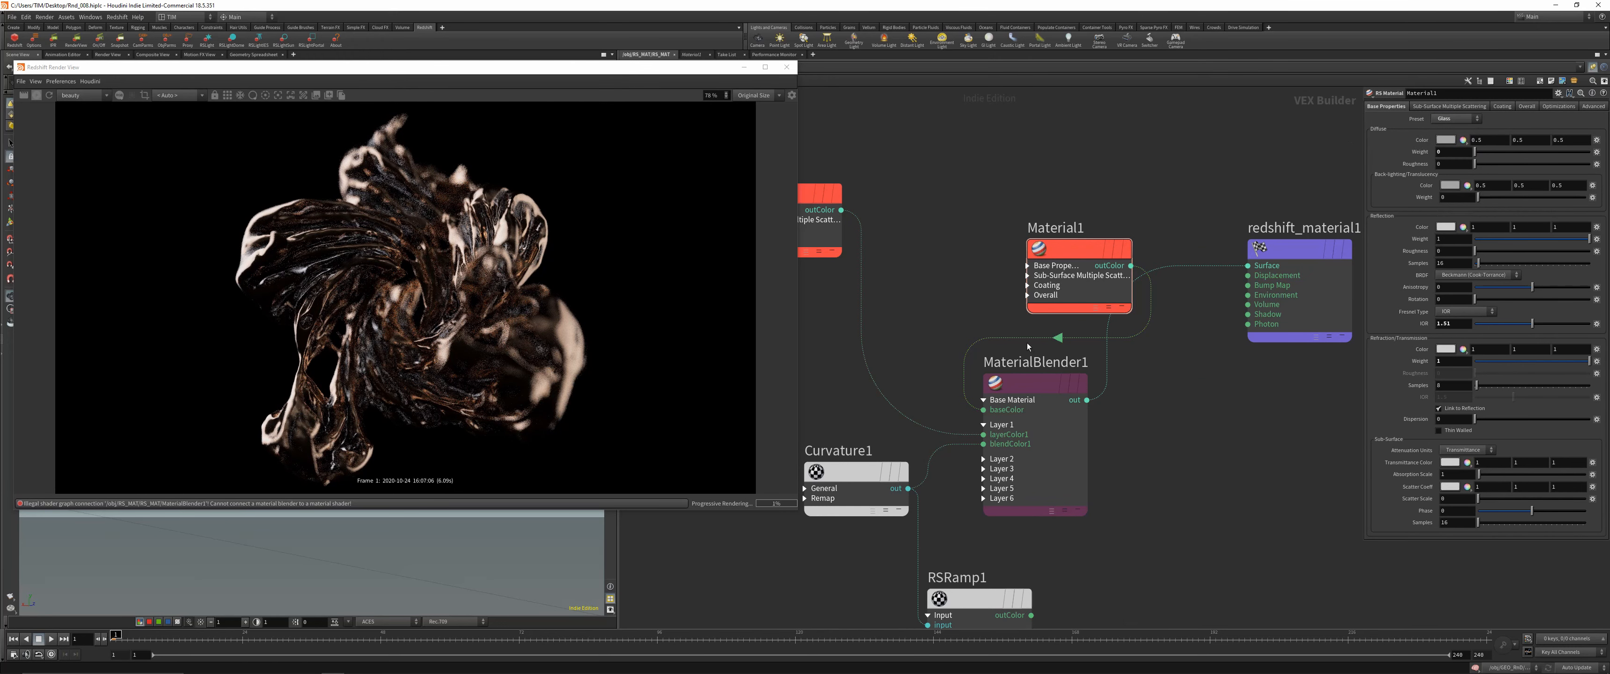
# Spread out the nodes in the network and delete Material1
pyautogui.scroll(-3, 956, 405)
pyautogui.moveTo(956, 406); pyautogui.dragTo(1056, 380, button='middle')
pyautogui.scroll(4, 1143, 291)
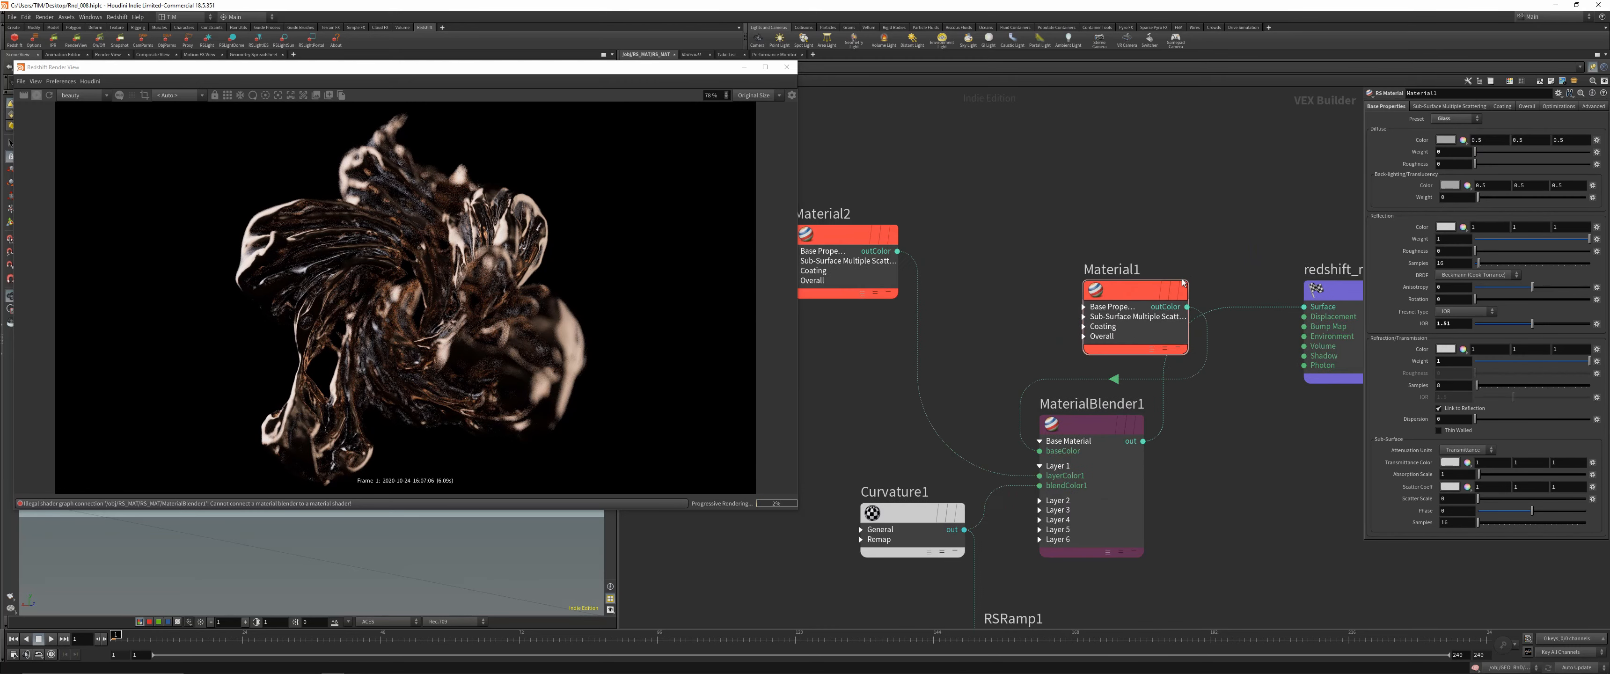
pyautogui.moveTo(1122, 295); pyautogui.dragTo(854, 367)
pyautogui.moveTo(1012, 367); pyautogui.dragTo(1203, 281, button='middle')
pyautogui.scroll(-2, 1202, 281)
pyautogui.moveTo(1200, 285); pyautogui.dragTo(988, 320)
pyautogui.moveTo(1041, 343); pyautogui.dragTo(984, 363, button='middle')
pyautogui.moveTo(1111, 322); pyautogui.dragTo(1042, 319, button='middle')
pyautogui.press('Delete')
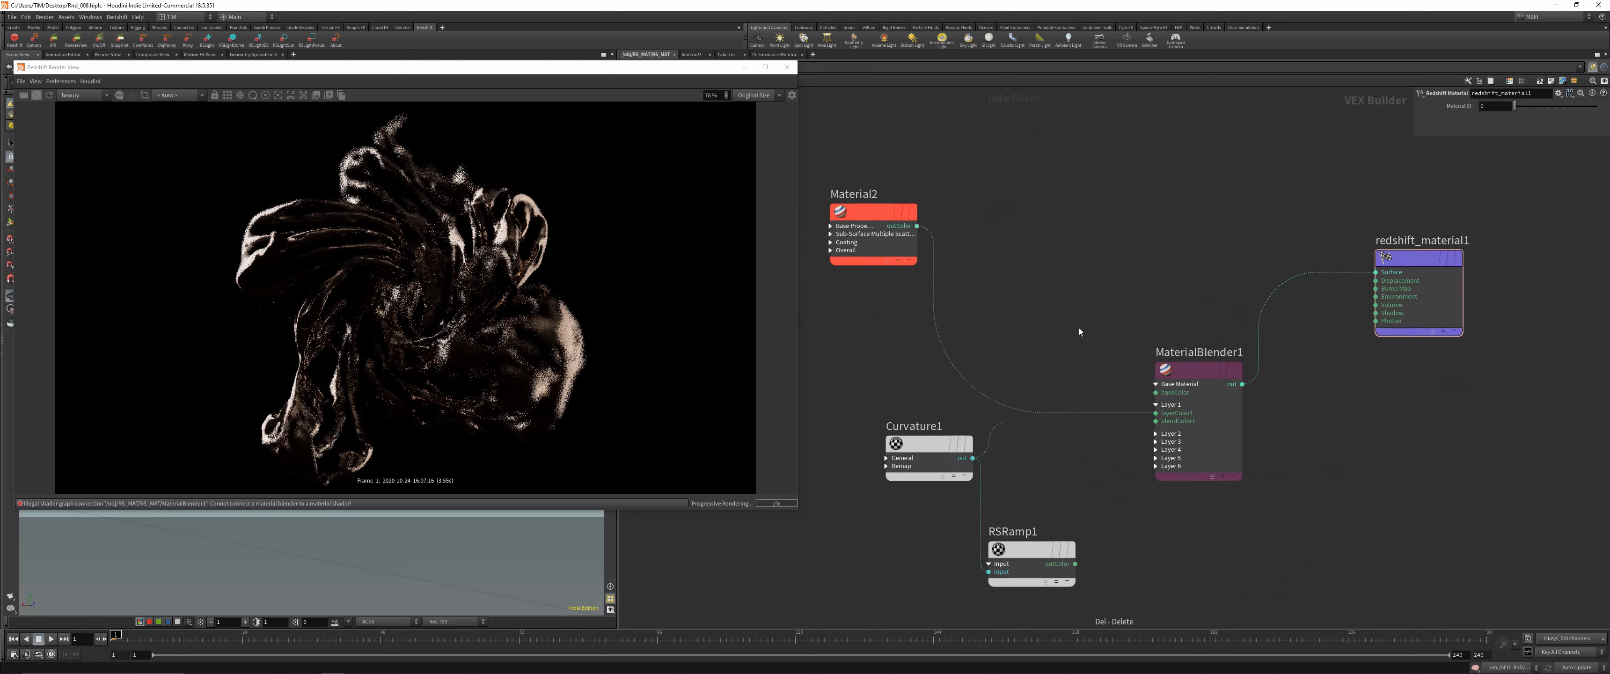
# Duplicate Material2 as a new copper material and connect the copy's outColor to MaterialBlender1's baseColor
pyautogui.click(887, 215)
pyautogui.moveTo(887, 214); pyautogui.dragTo(963, 262)
pyautogui.moveTo(1146, 303); pyautogui.dragTo(1112, 306, button='middle')
pyautogui.moveTo(947, 263); pyautogui.dragTo(1120, 395)
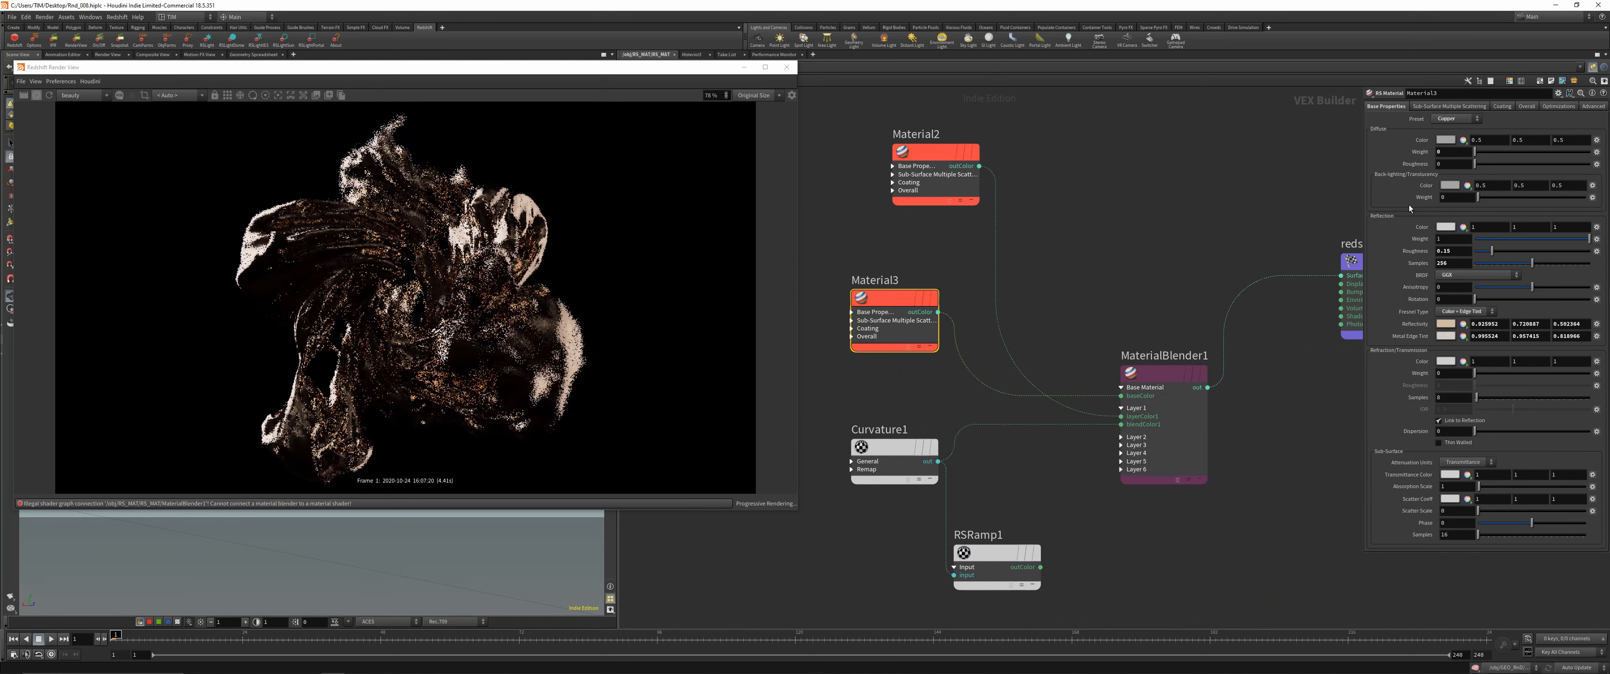
# Change Material3's Reflectivity color to a slightly desaturated, darkened blue
pyautogui.click(1470, 120)
pyautogui.click(1164, 251)
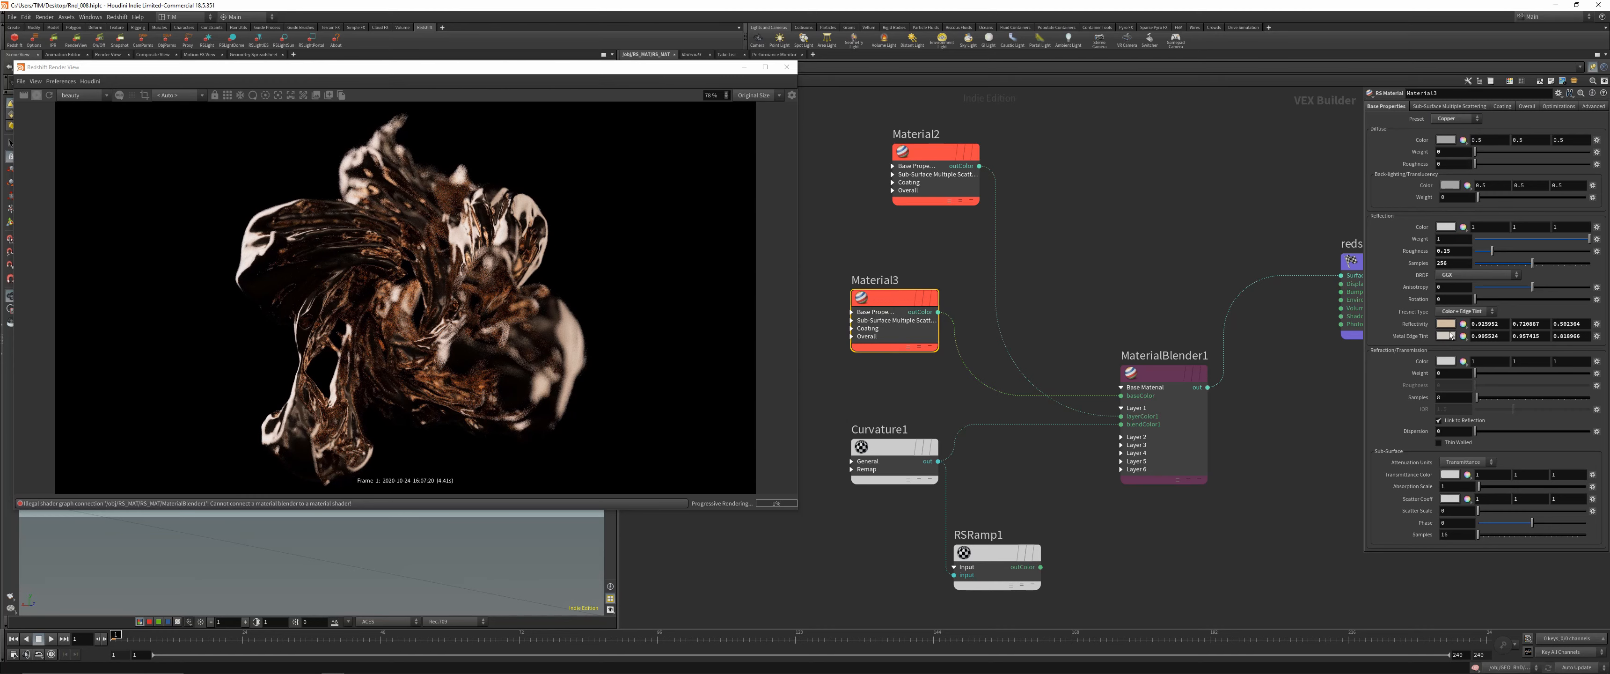
pyautogui.click(1446, 326)
pyautogui.click(1105, 378)
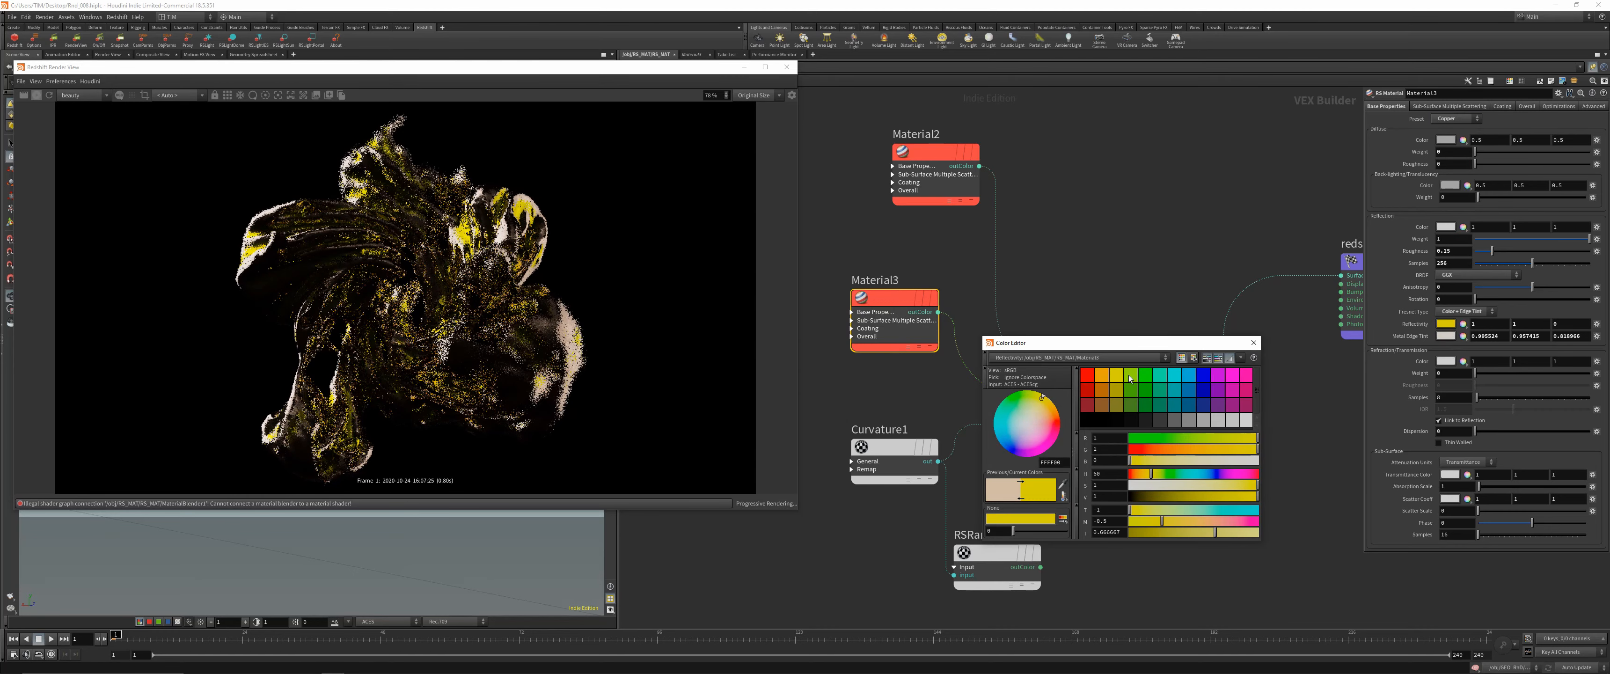
pyautogui.click(1189, 376)
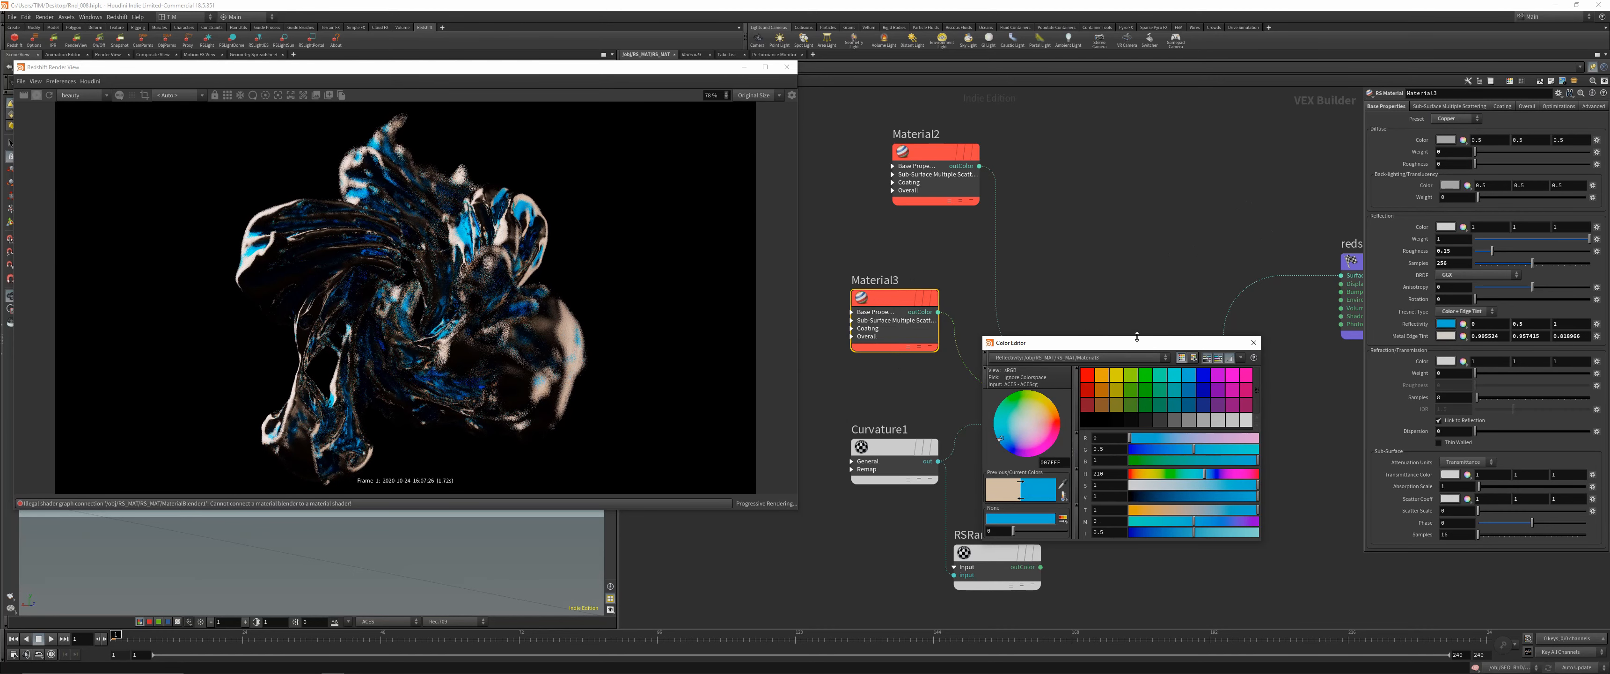
pyautogui.moveTo(1137, 343); pyautogui.dragTo(1167, 286)
pyautogui.moveTo(1248, 443); pyautogui.dragTo(1245, 441)
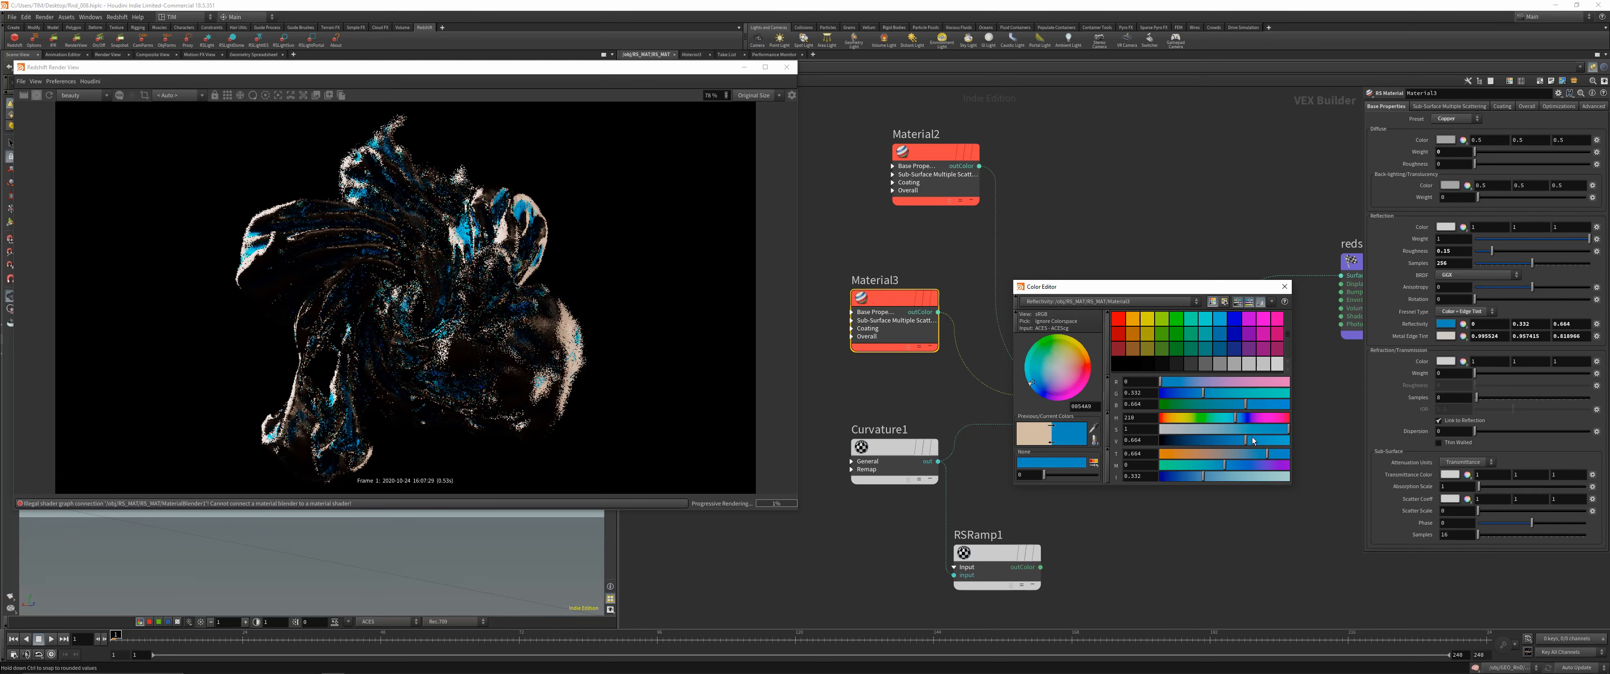
pyautogui.click(1243, 430)
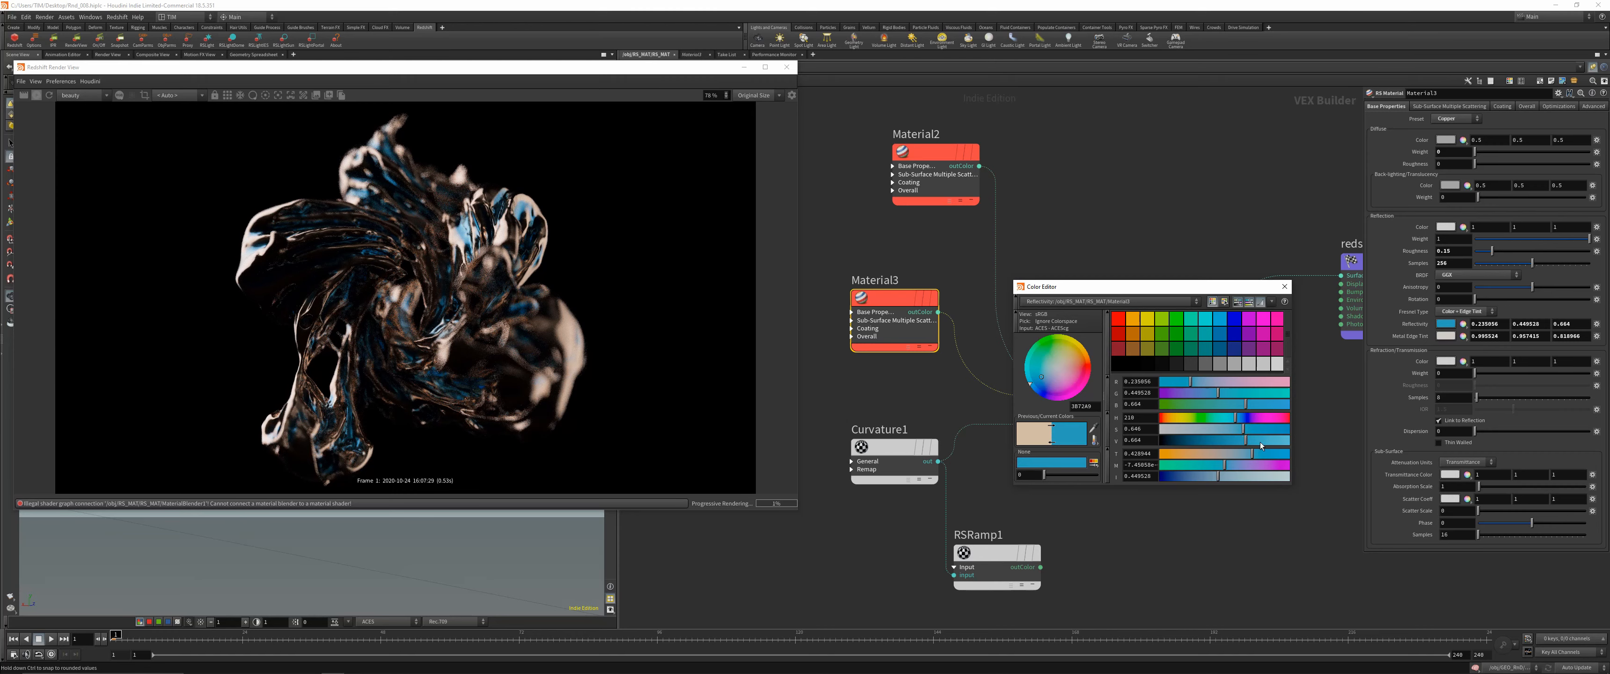
pyautogui.click(1284, 286)
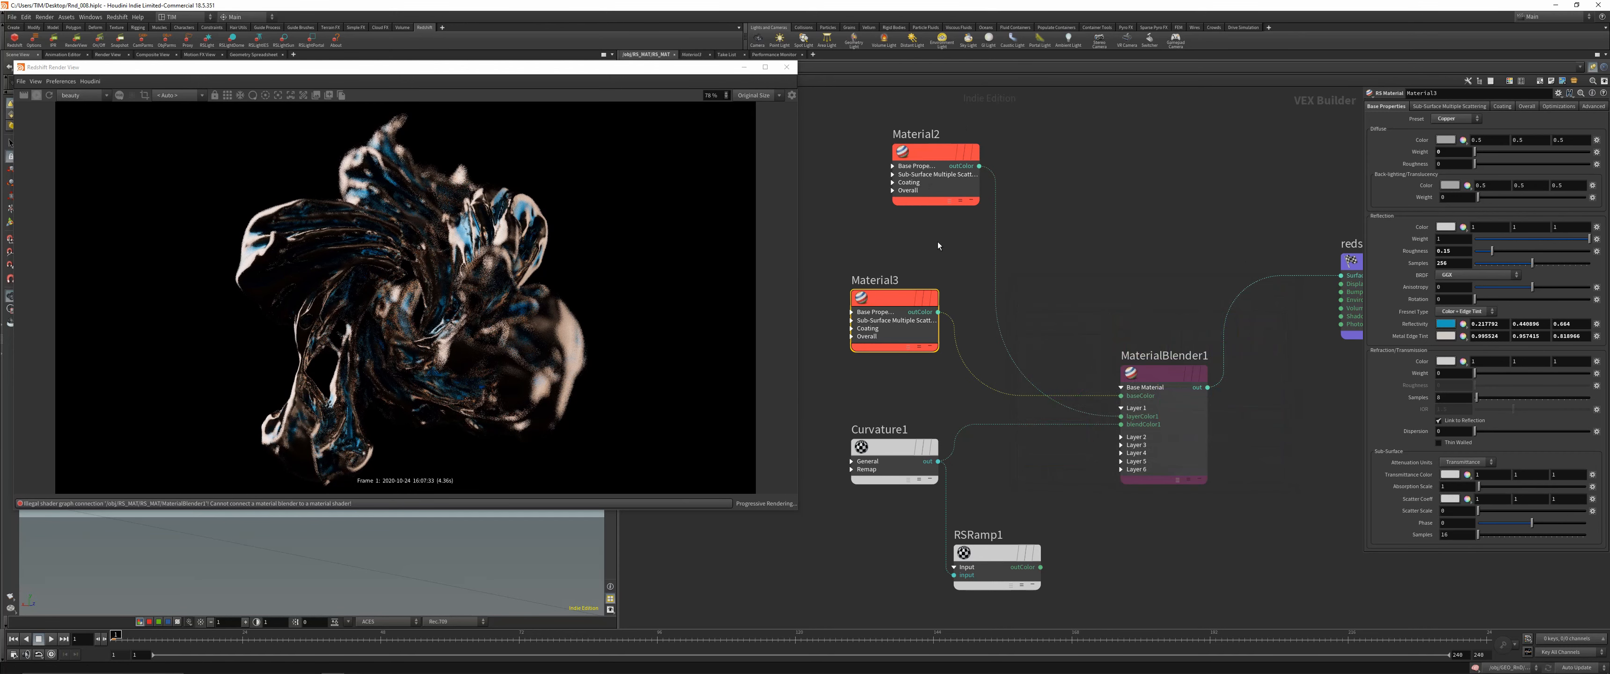
# Change Material2's Reflectivity color to a saturated orange with saturation 0.781 and green 0.347
pyautogui.click(932, 154)
pyautogui.click(1446, 326)
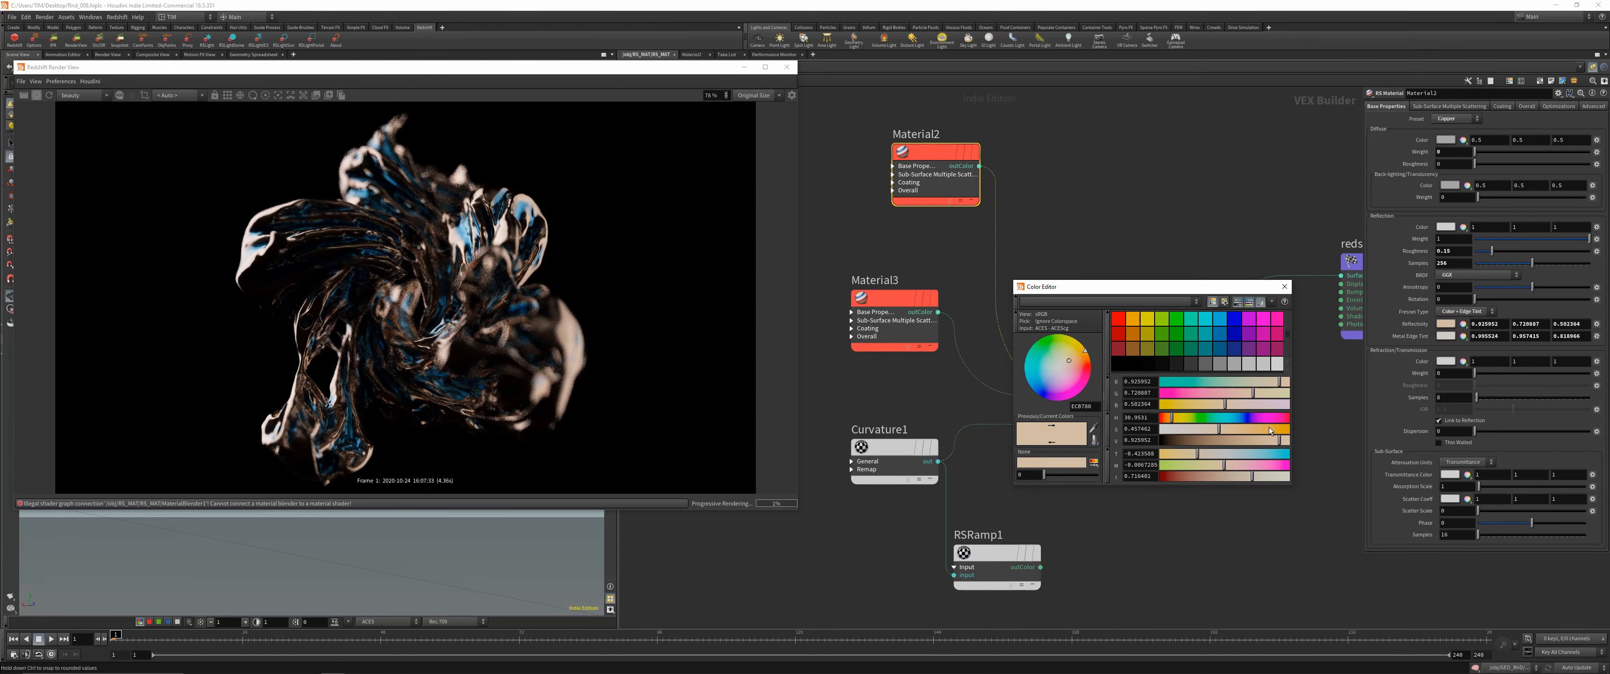
pyautogui.moveTo(1232, 433); pyautogui.dragTo(1261, 432)
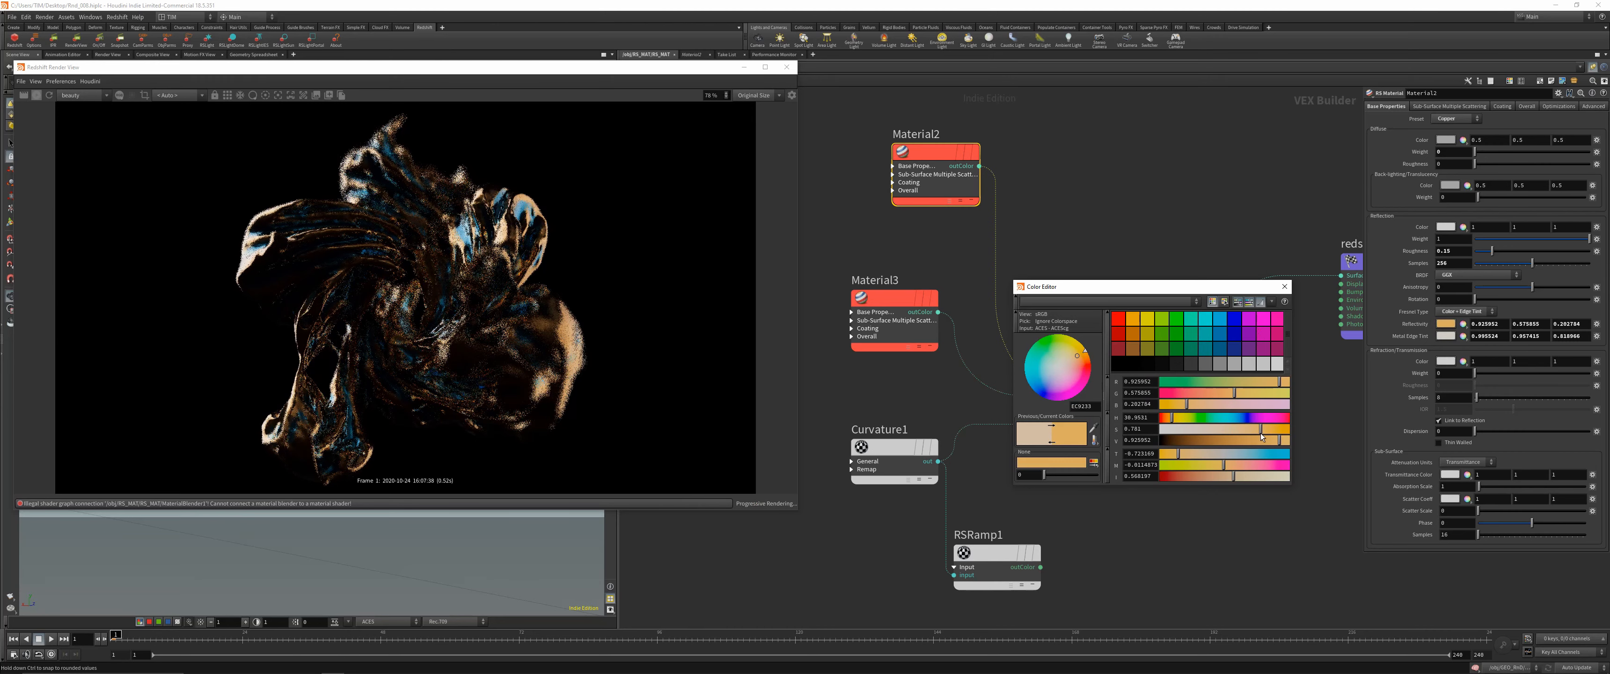
pyautogui.moveTo(1216, 393); pyautogui.dragTo(1208, 393)
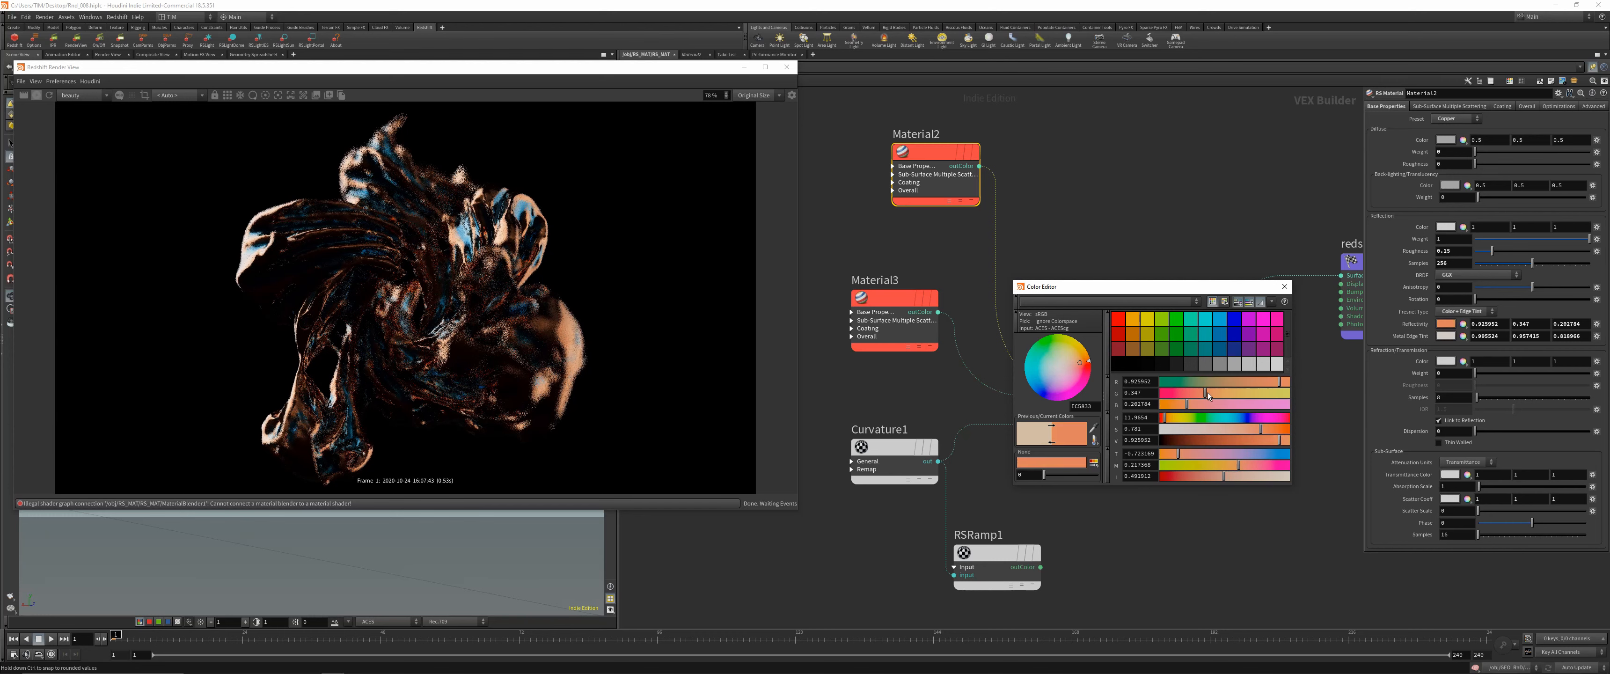
pyautogui.click(1284, 287)
# Clear the render view's log message and save the scene
pyautogui.click(41, 81)
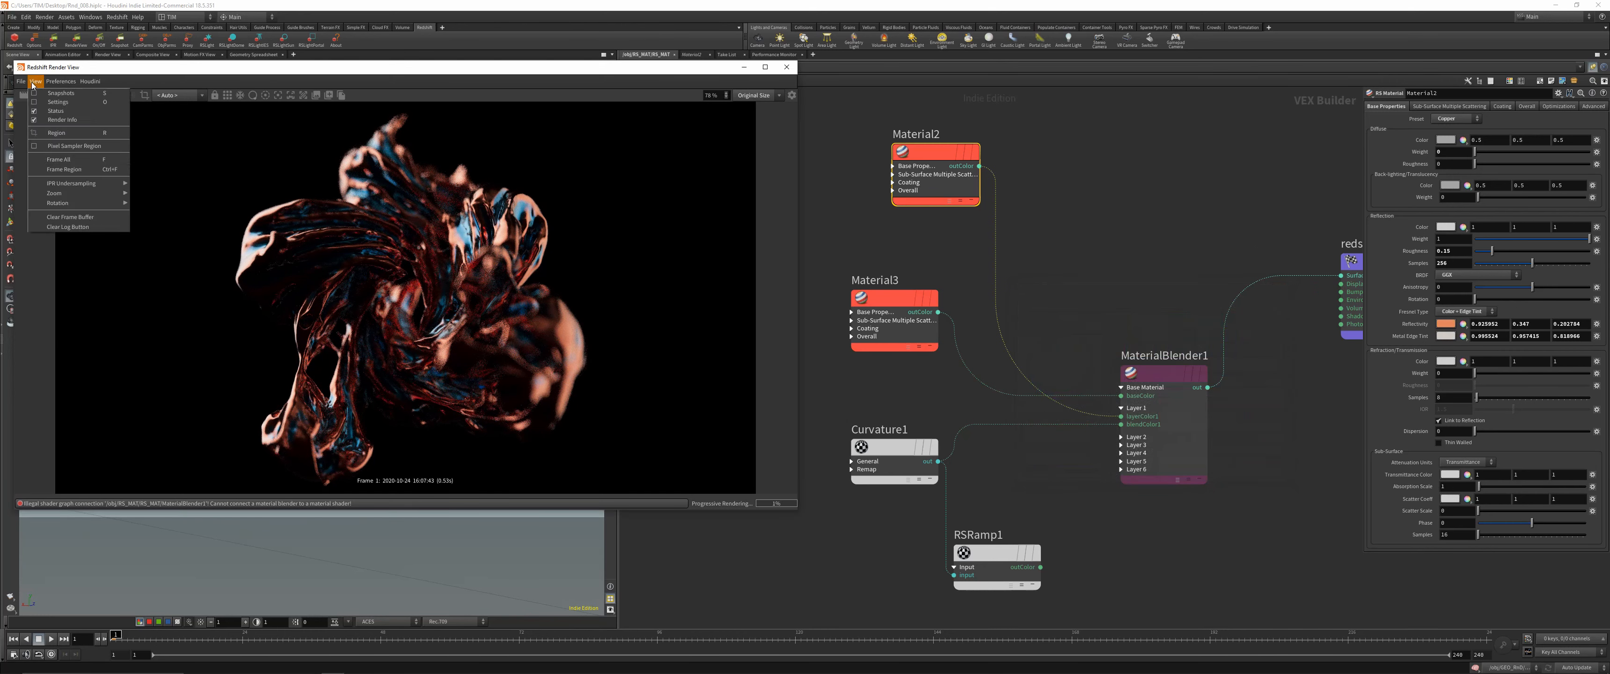
pyautogui.click(84, 228)
pyautogui.moveTo(350, 67); pyautogui.dragTo(394, 57)
pyautogui.click(1060, 175)
pyautogui.hotkey('ctrl', 's')
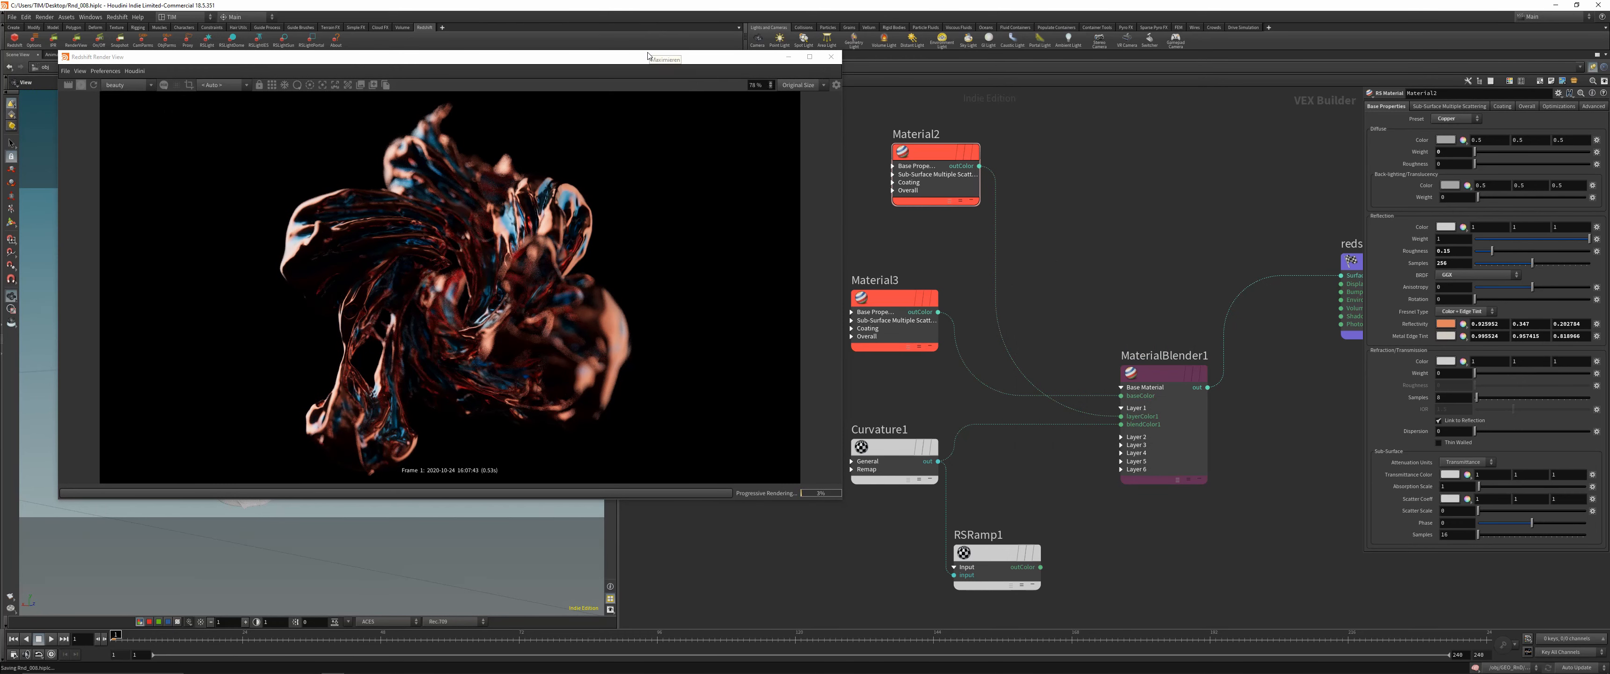
# Enlarge the render view window to examine the blended copper render up close, and close it
pyautogui.moveTo(647, 55); pyautogui.dragTo(631, 28)
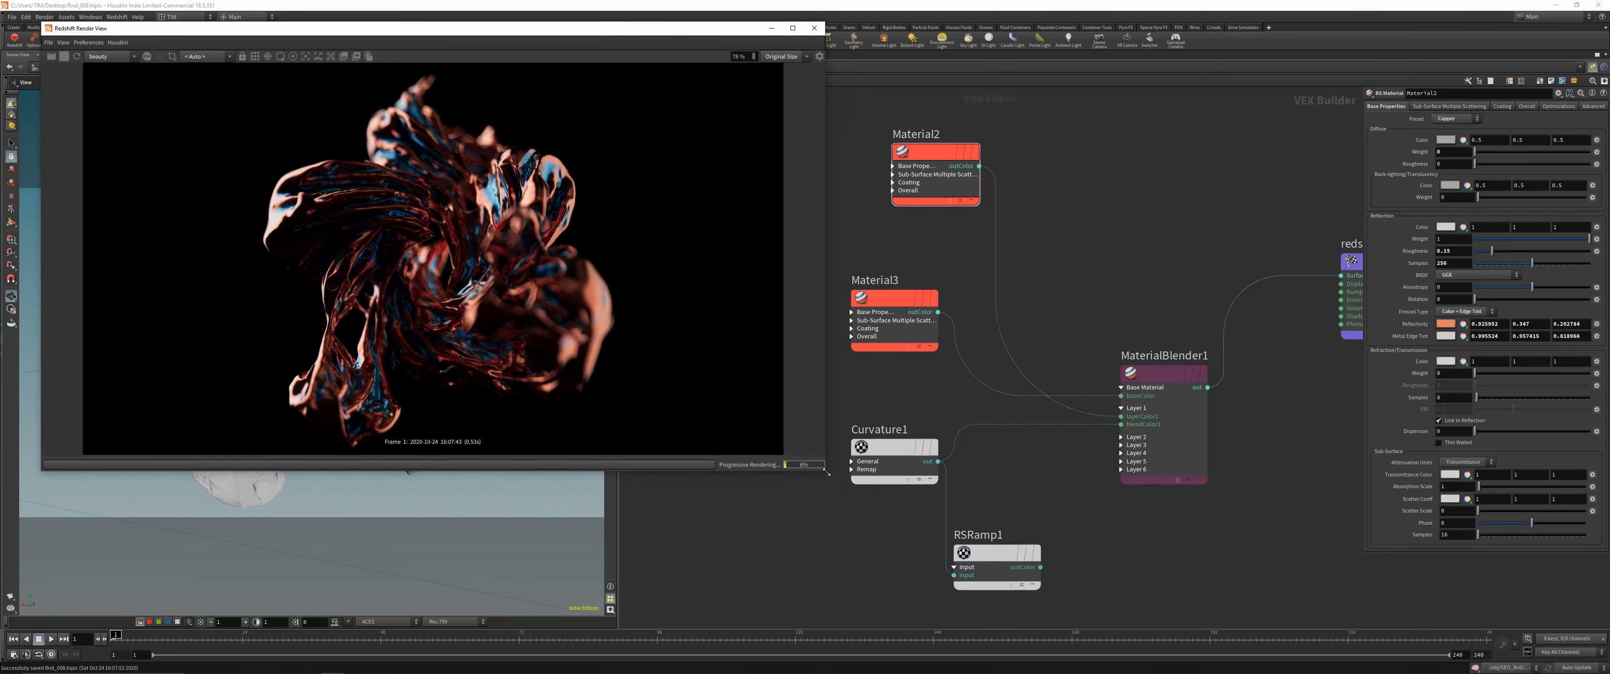
pyautogui.moveTo(824, 471); pyautogui.dragTo(938, 552)
pyautogui.moveTo(559, 29); pyautogui.dragTo(604, 76)
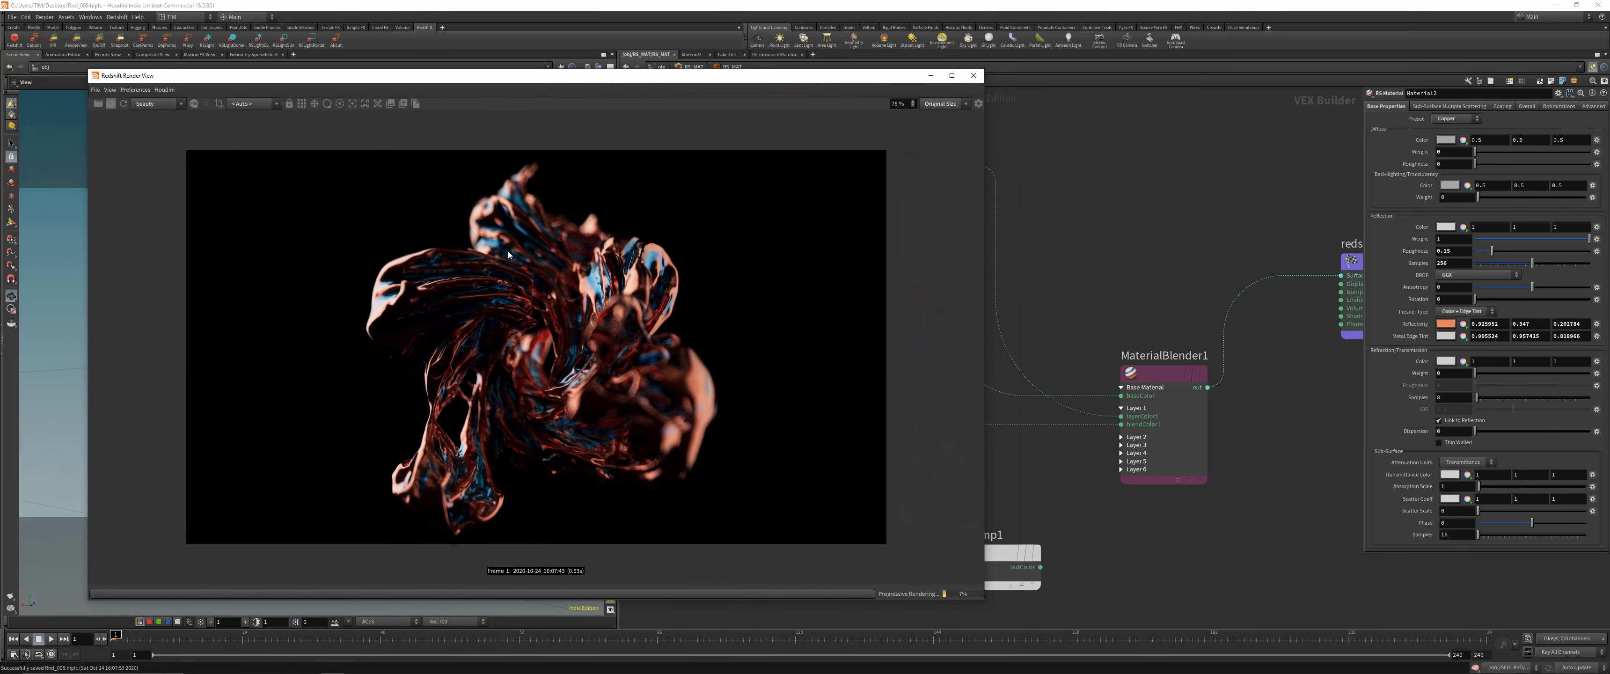
pyautogui.scroll(2, 508, 255)
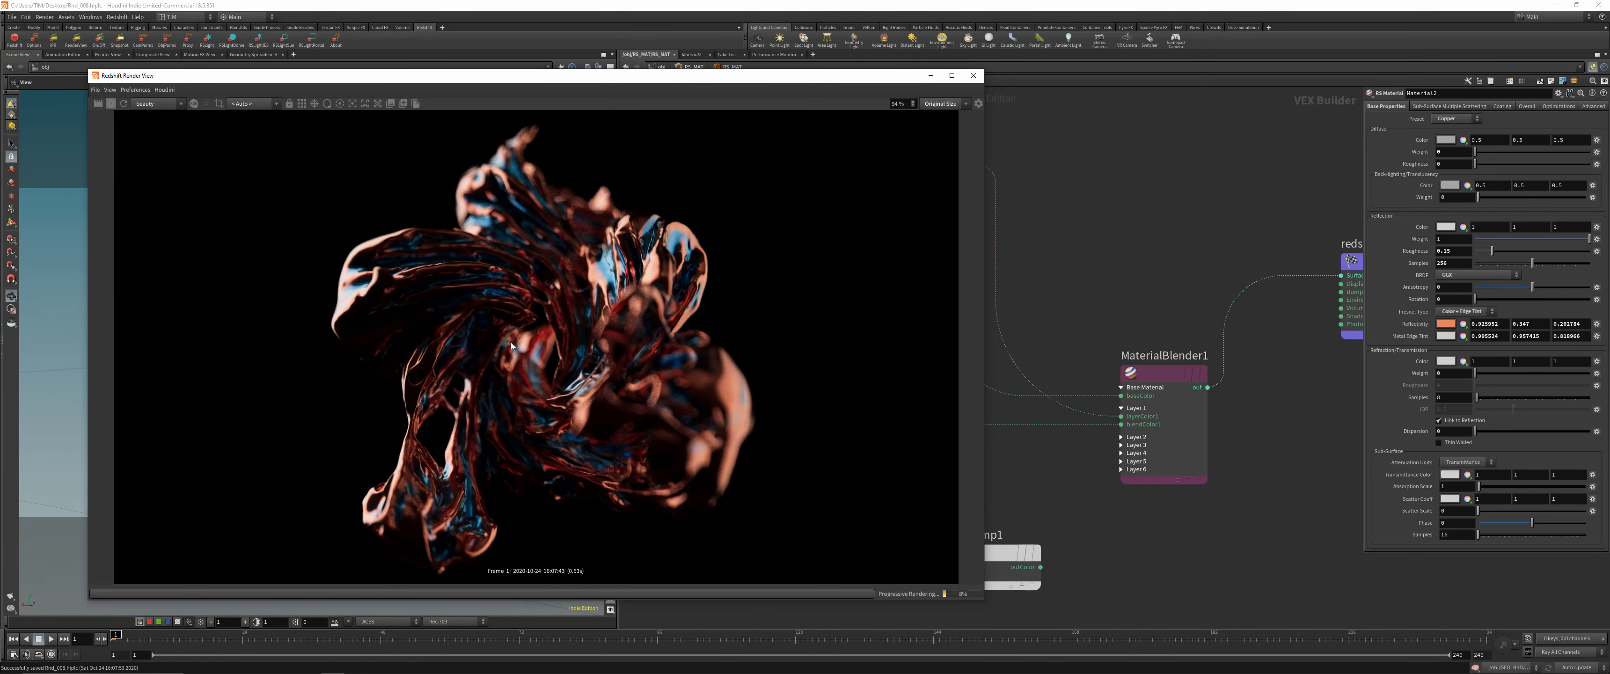
pyautogui.scroll(-2, 510, 342)
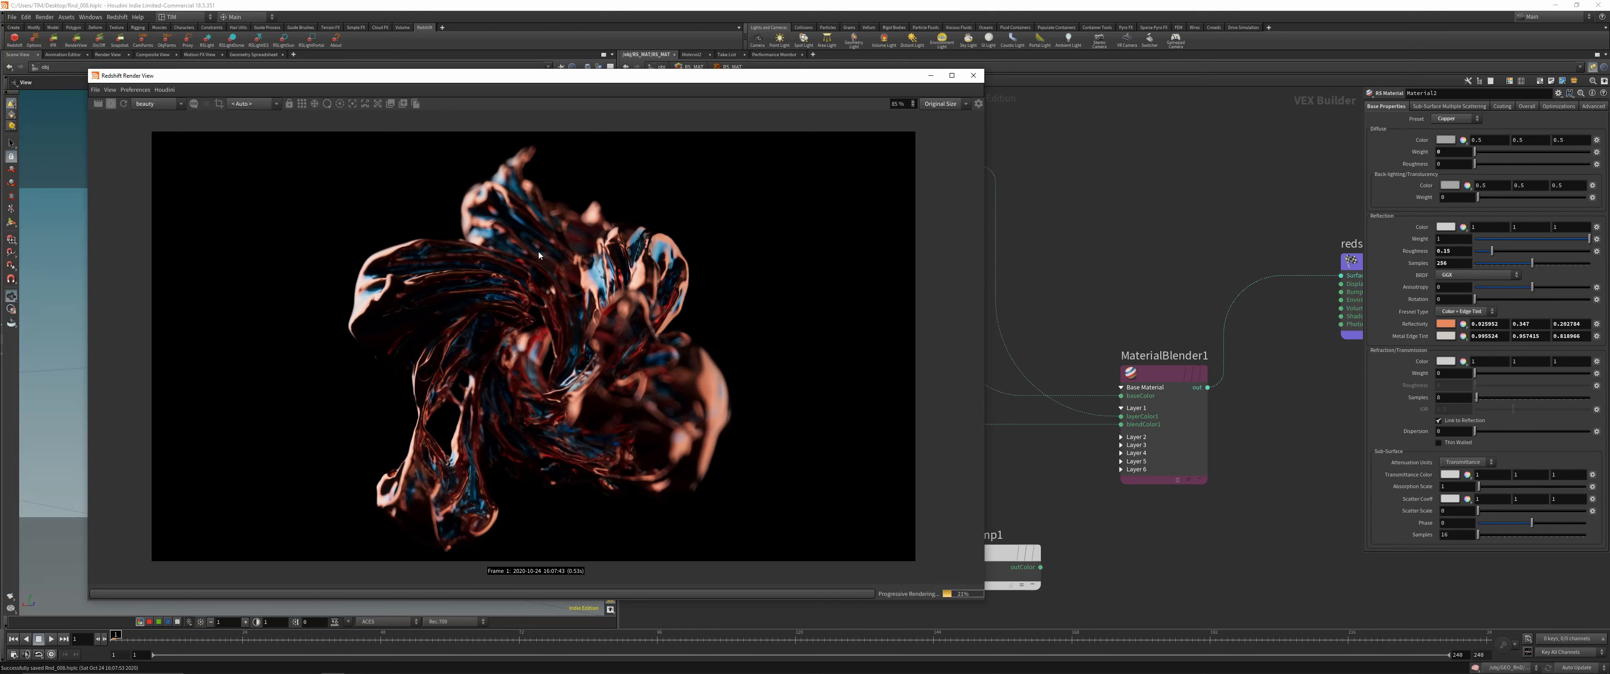
pyautogui.moveTo(490, 82); pyautogui.dragTo(442, 16)
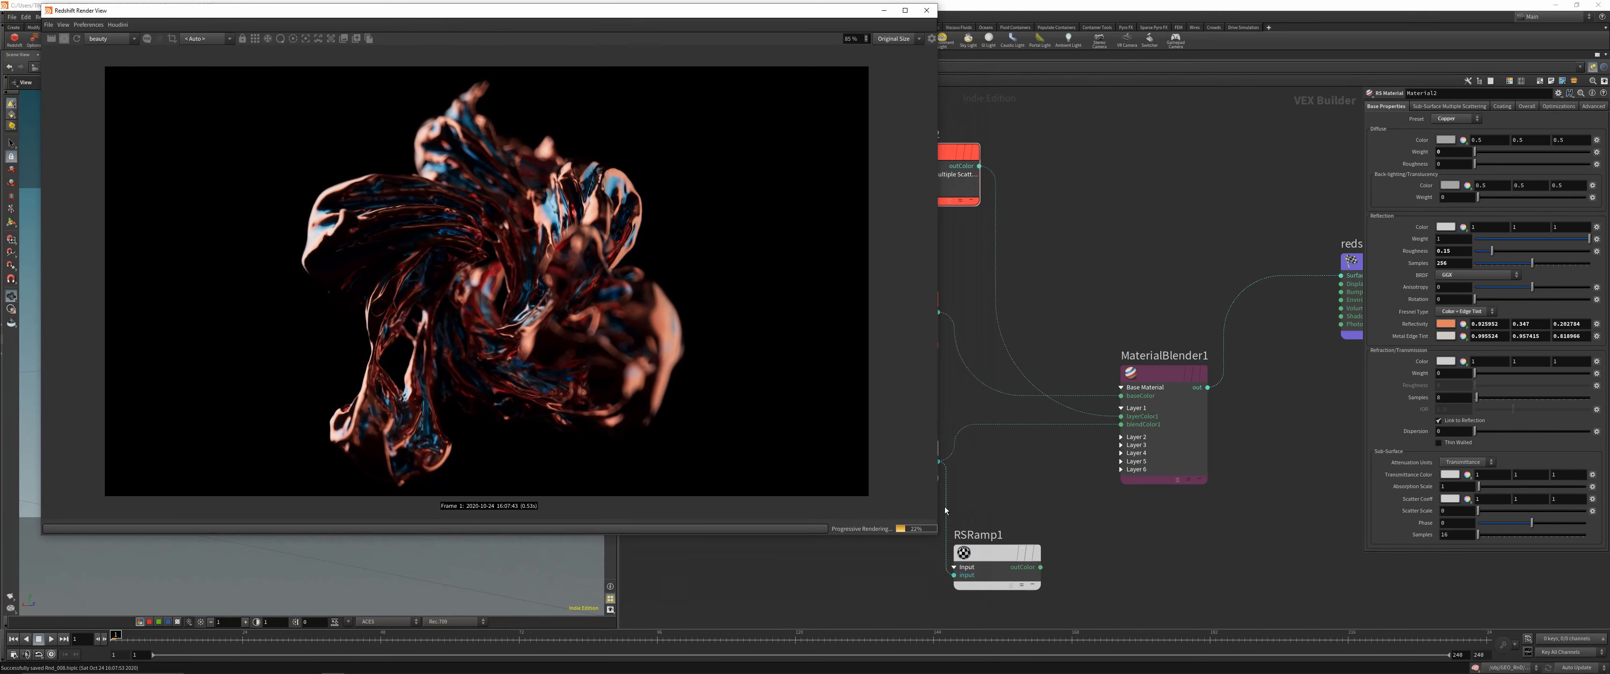
pyautogui.moveTo(938, 536); pyautogui.dragTo(1031, 591)
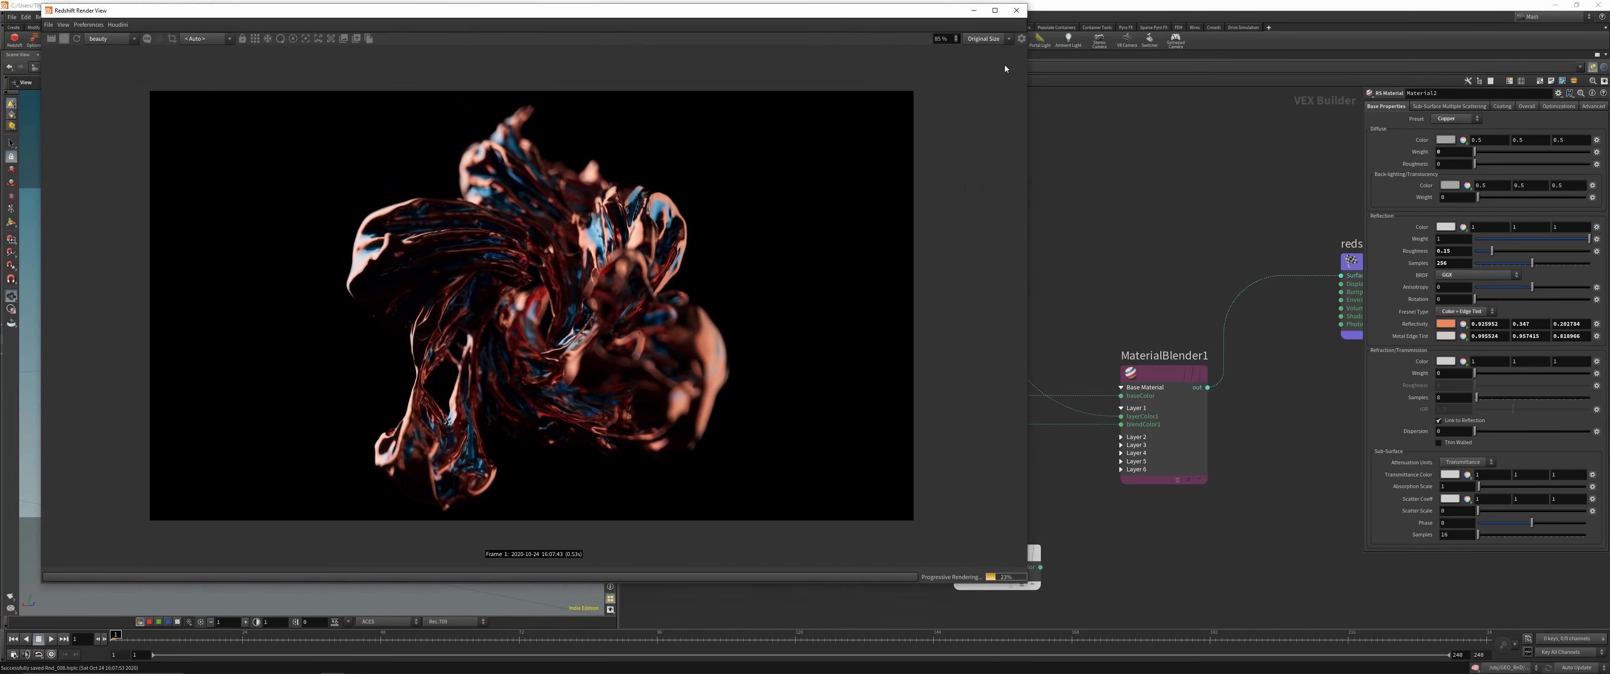
pyautogui.click(1020, 10)
pyautogui.moveTo(265, 664)
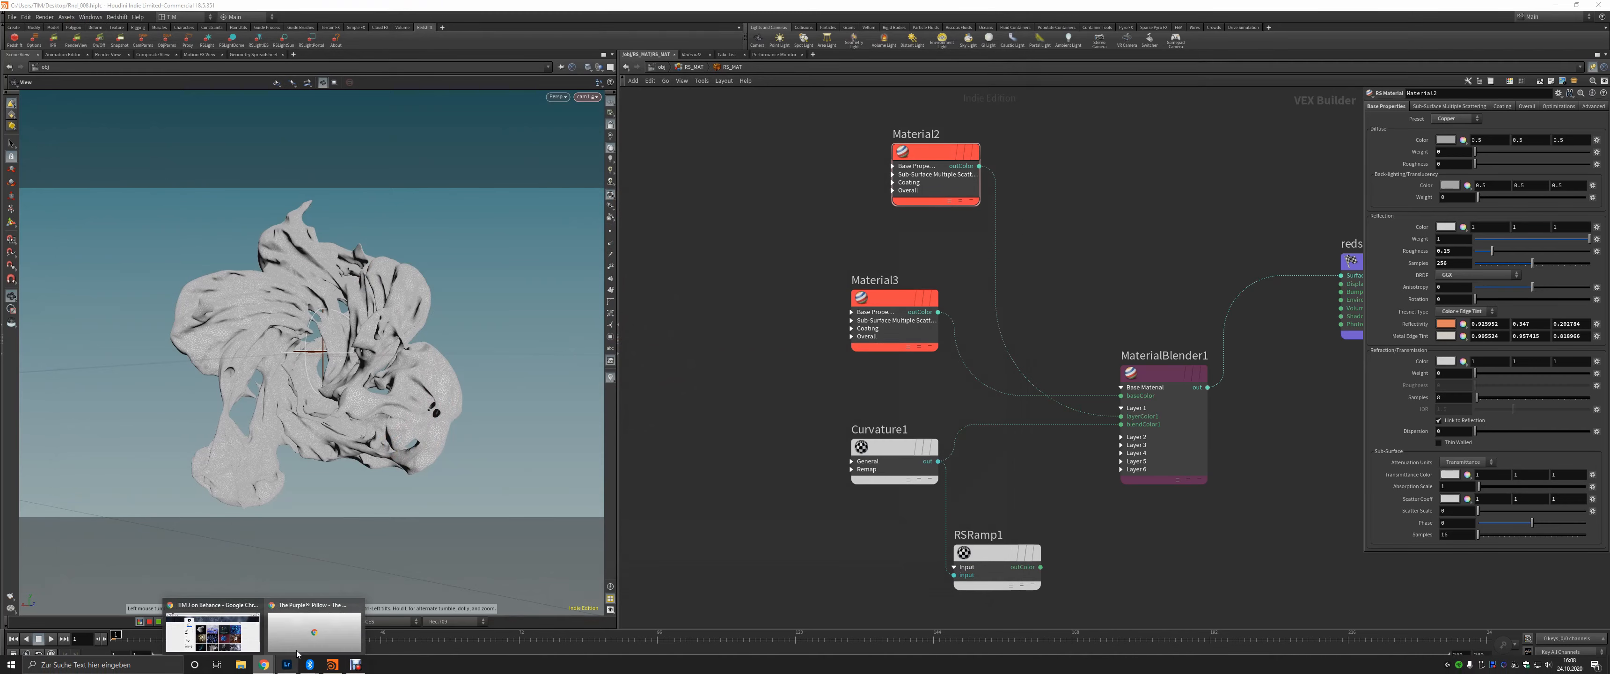
pyautogui.click(213, 631)
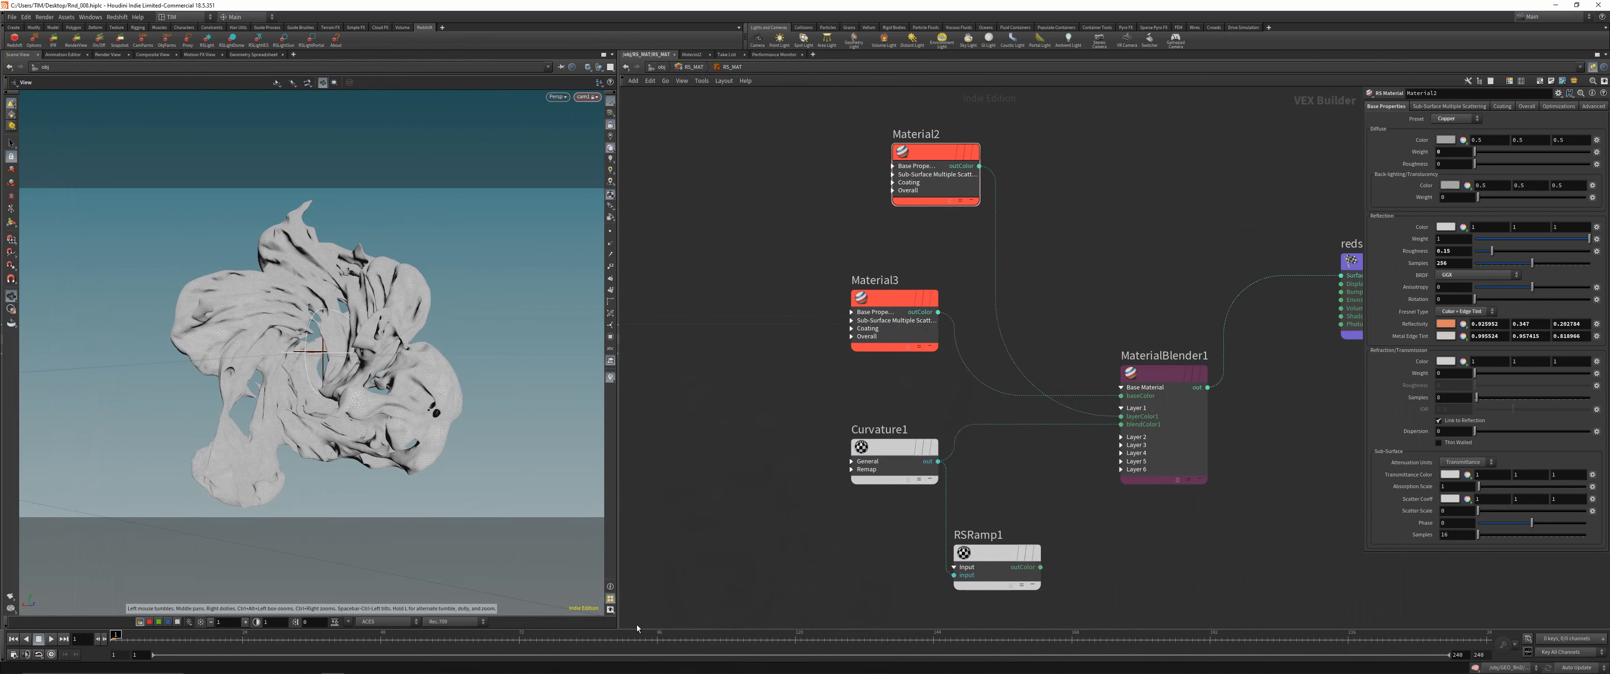
pyautogui.moveTo(612, 673)
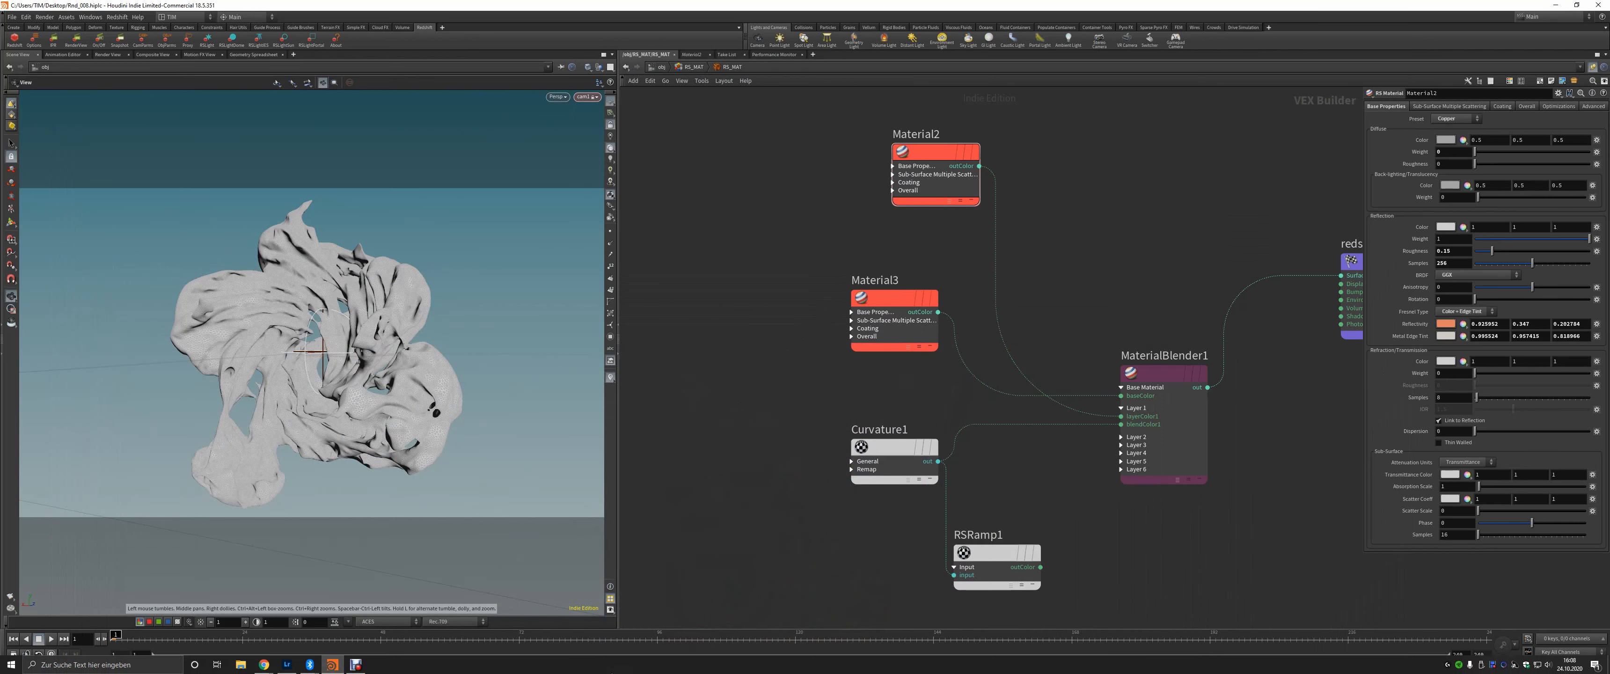
pyautogui.click(355, 664)
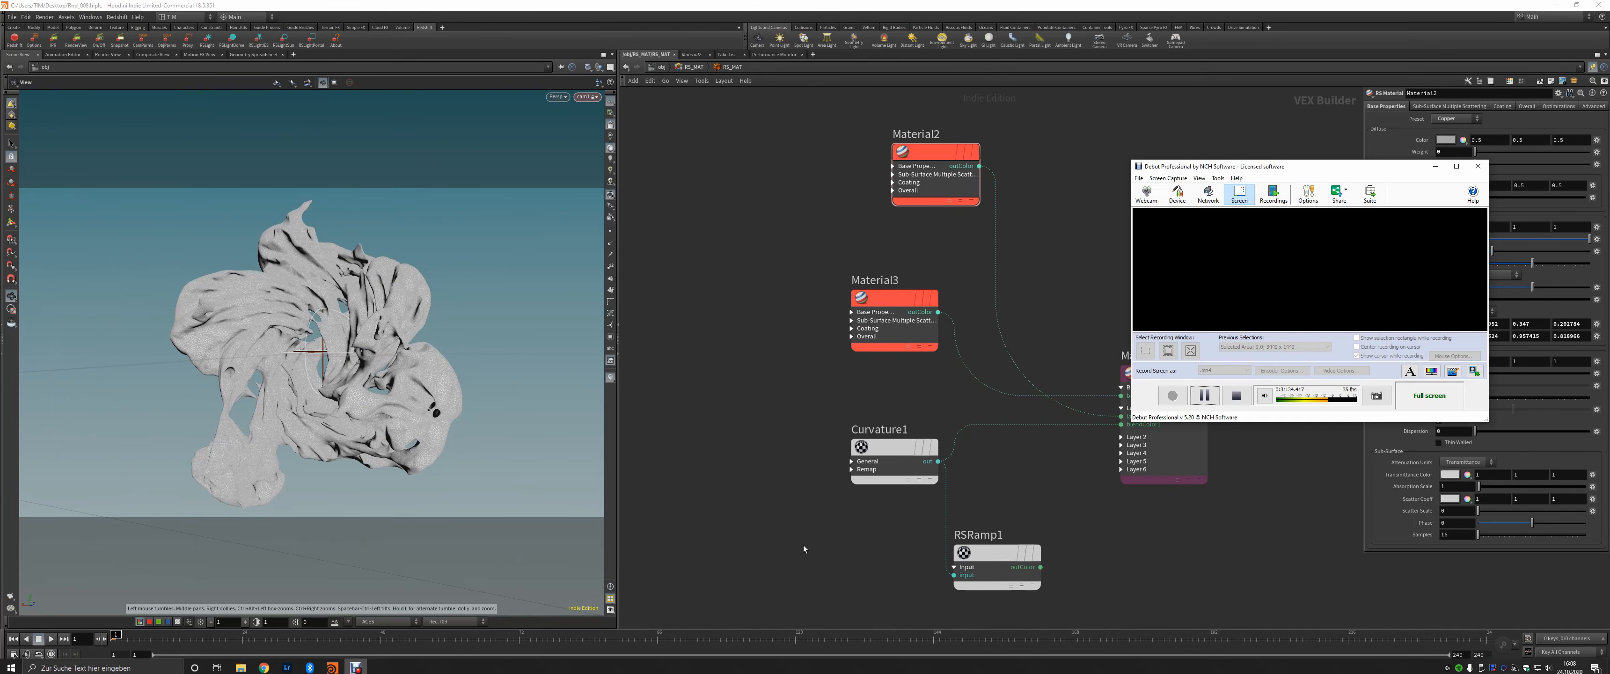